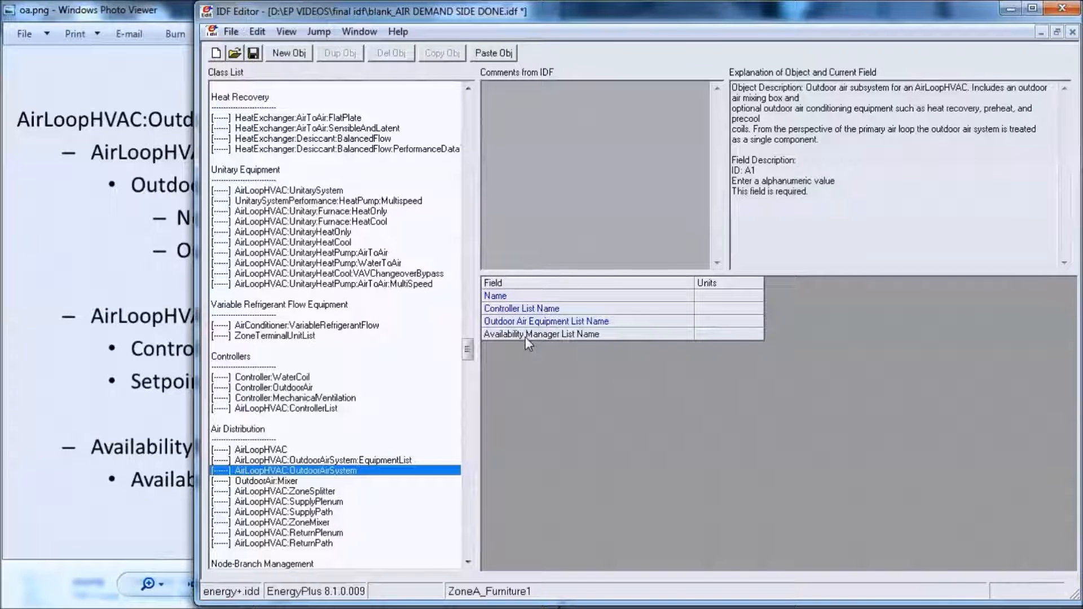
- Consult the outdoor air system outline, and add an AirLoopHVAC:OutdoorAirSystem object named OAS1
left_click(160, 325)
left_click_drag(641, 388, 558, 388)
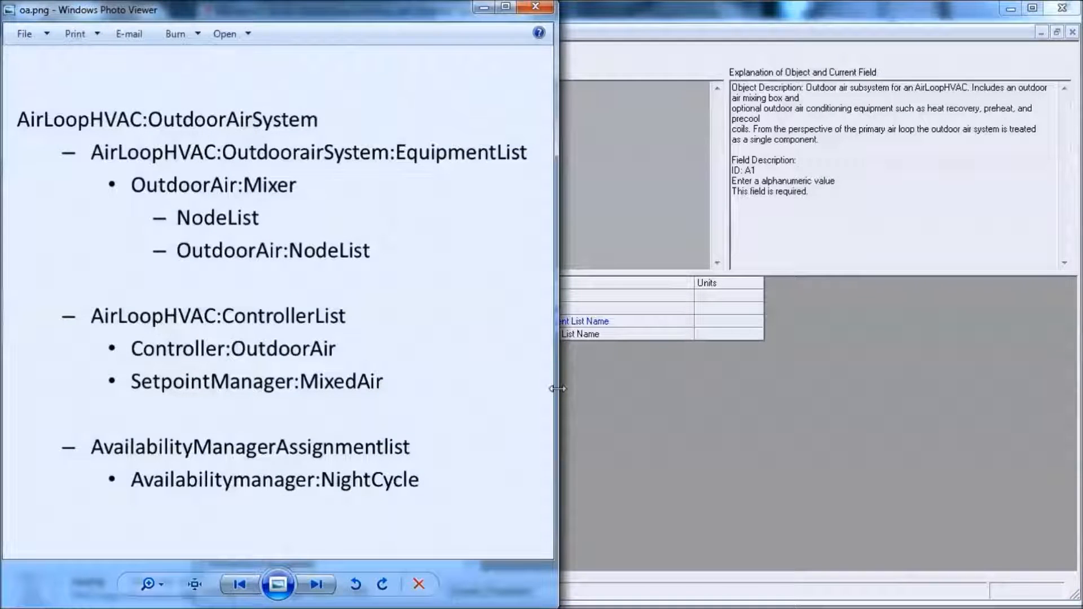
left_click(628, 402)
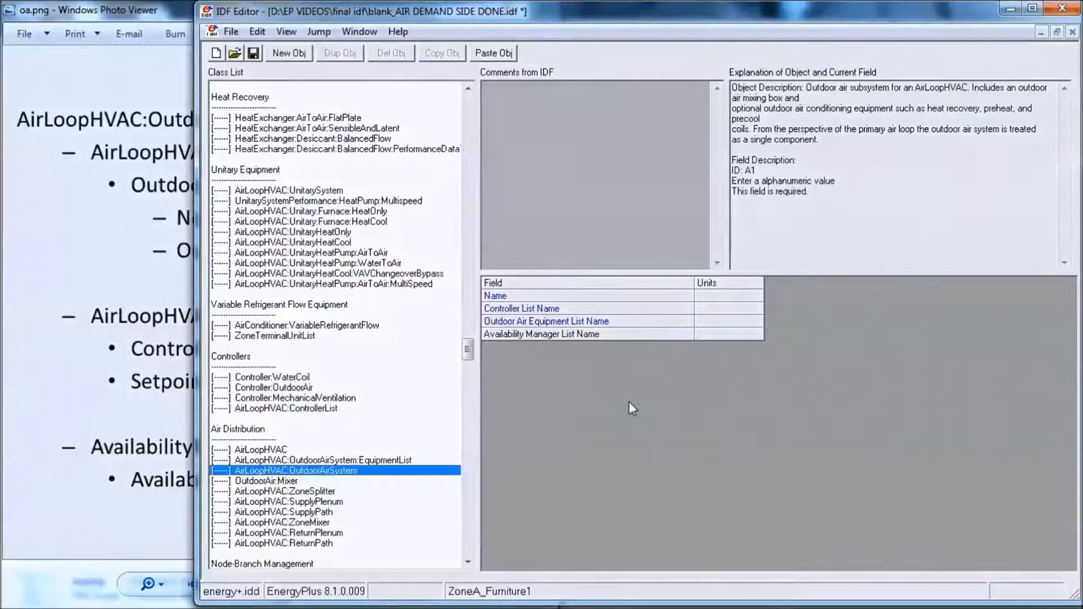
left_click(299, 56)
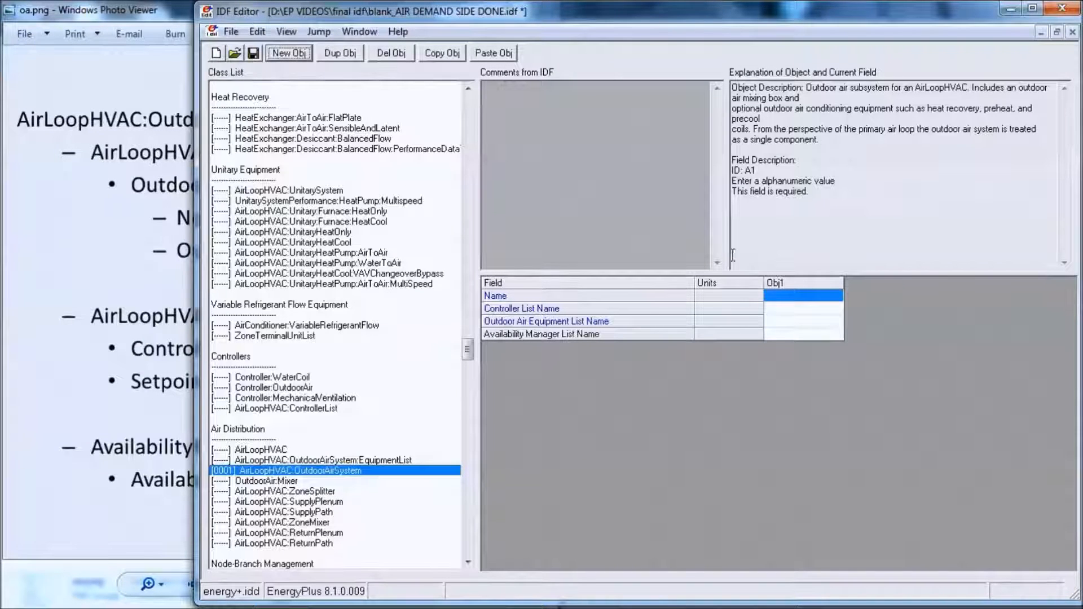
left_click(793, 296)
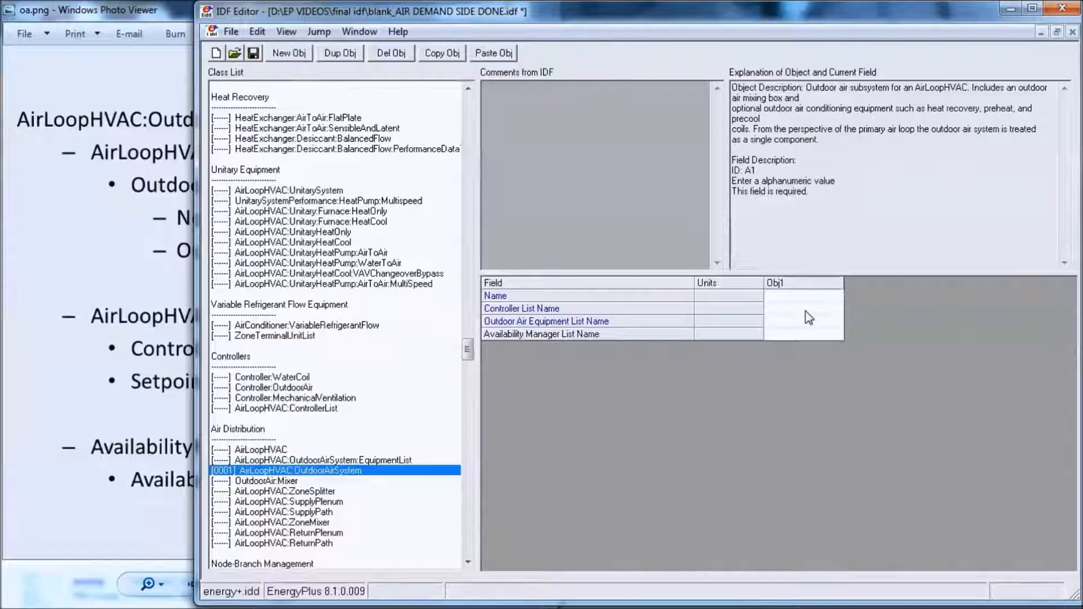
type("OAS1")
key("Return")
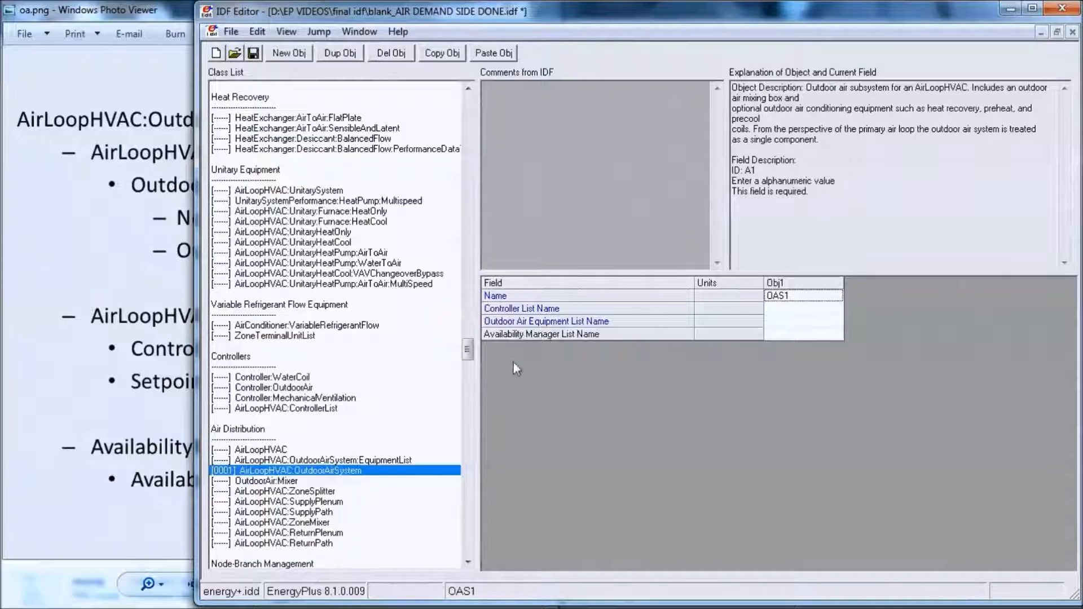
- Add a new object to the AirLoopHVAC:OutdoorAirSystem:EquipmentList class
left_click(362, 462)
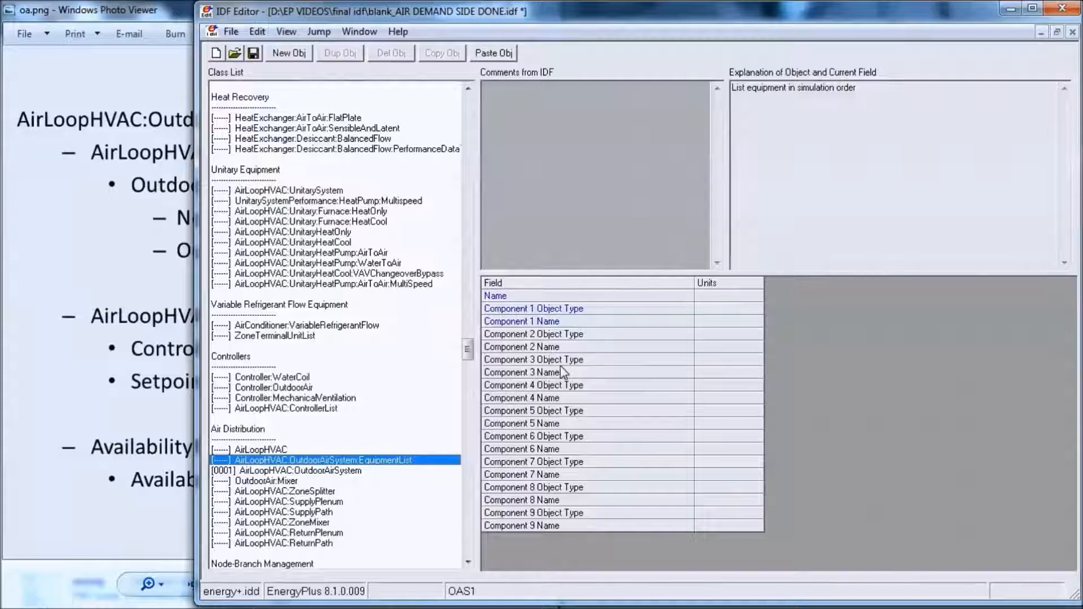
left_click(215, 273)
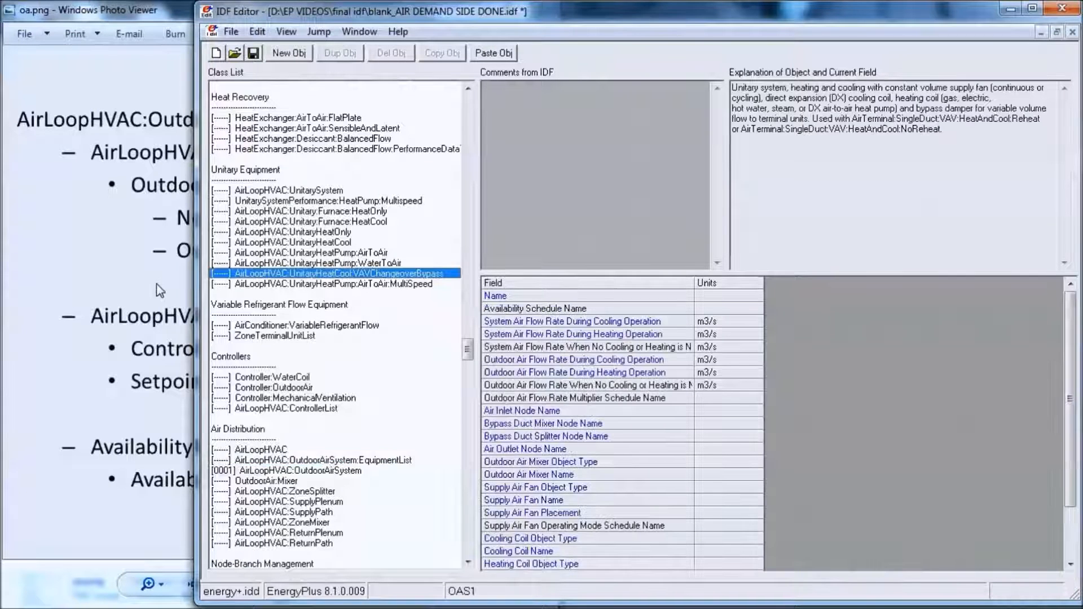
left_click(159, 290)
left_click(778, 368)
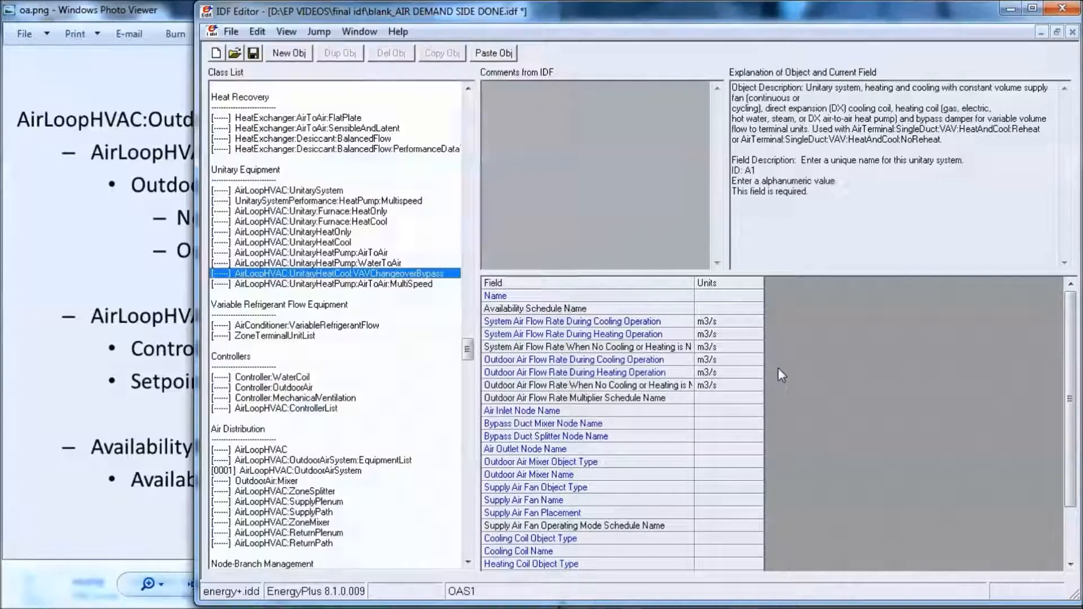
left_click(325, 461)
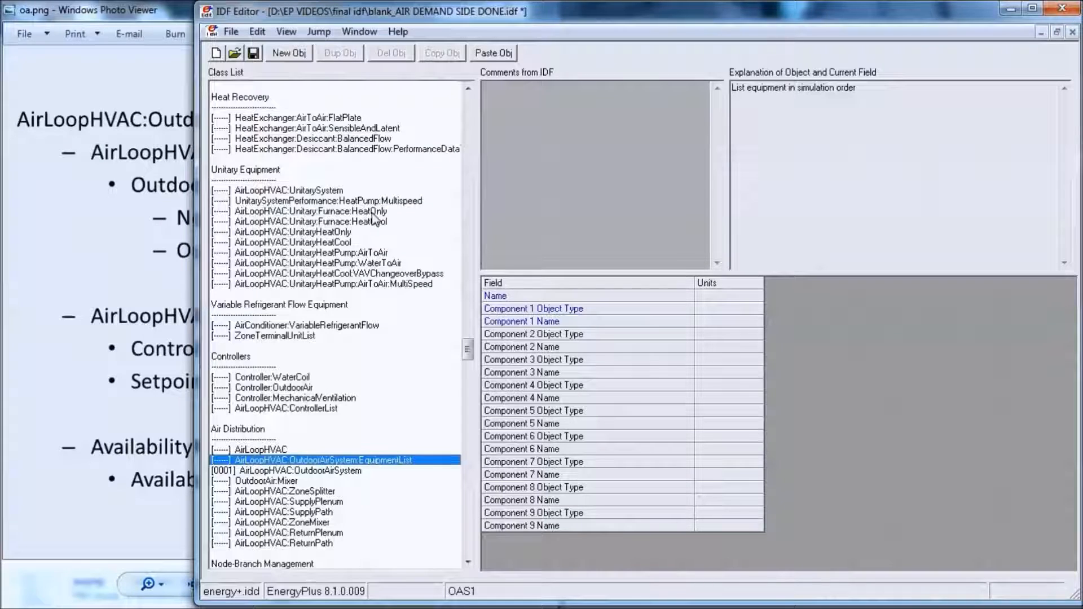
left_click(289, 52)
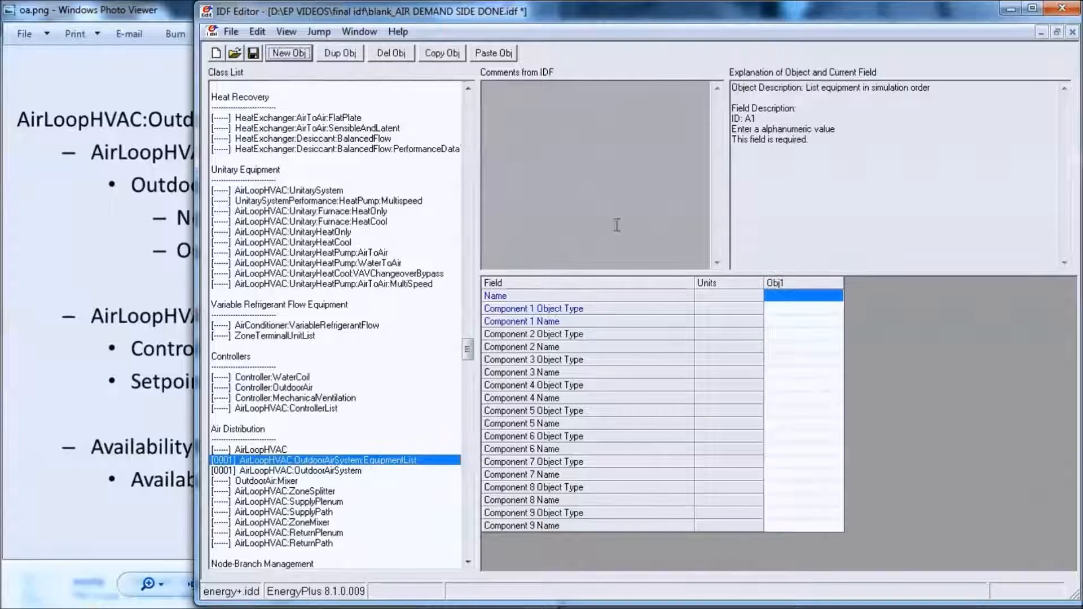
- Name the new outdoor air equipment list object AHU1_OA Equipment
type("AH")
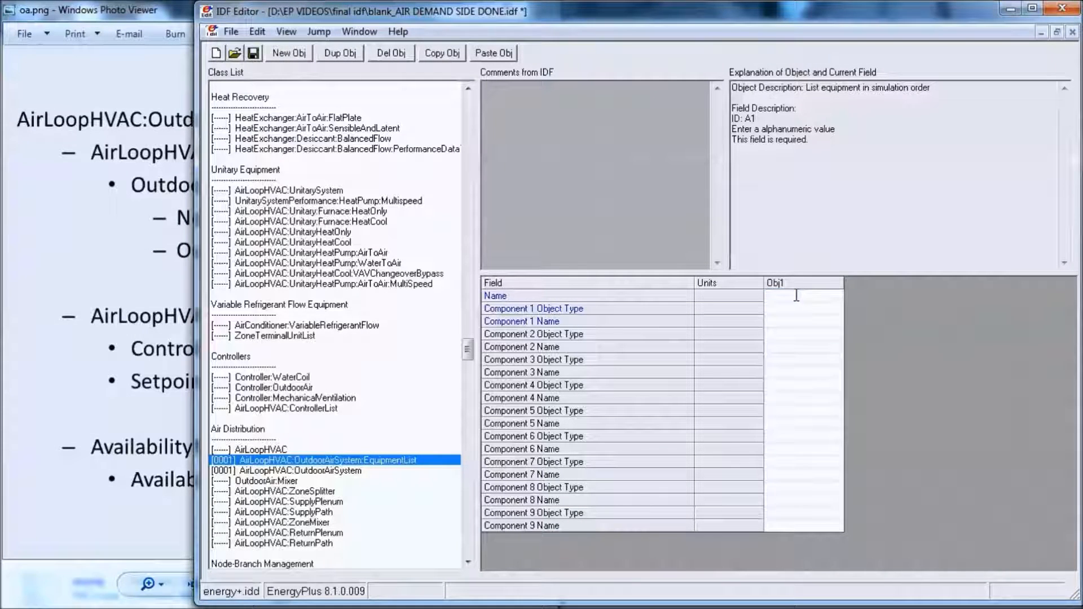
type("U")
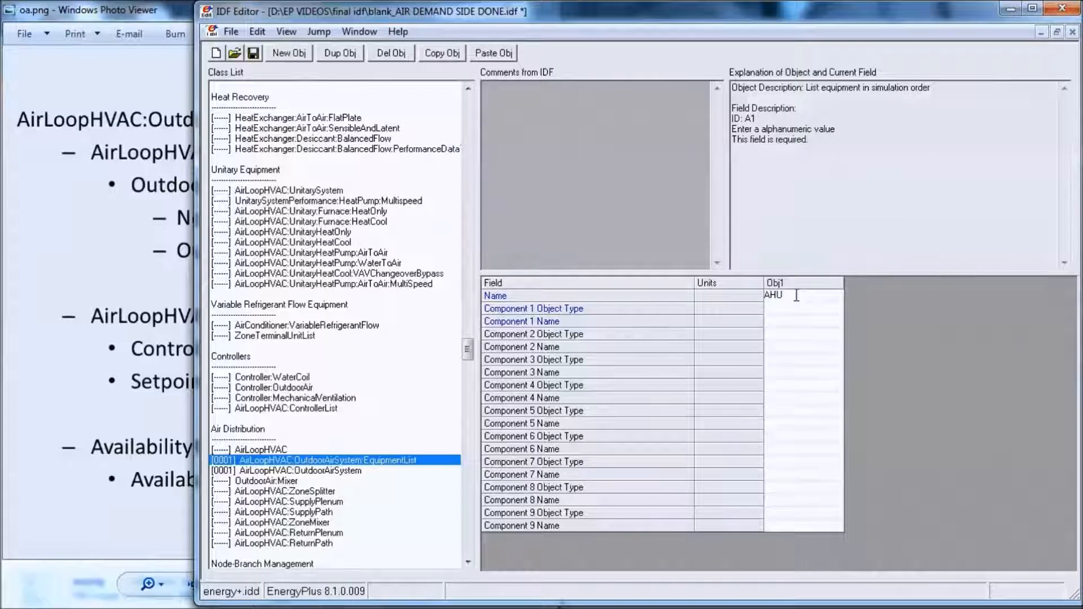
type("1_")
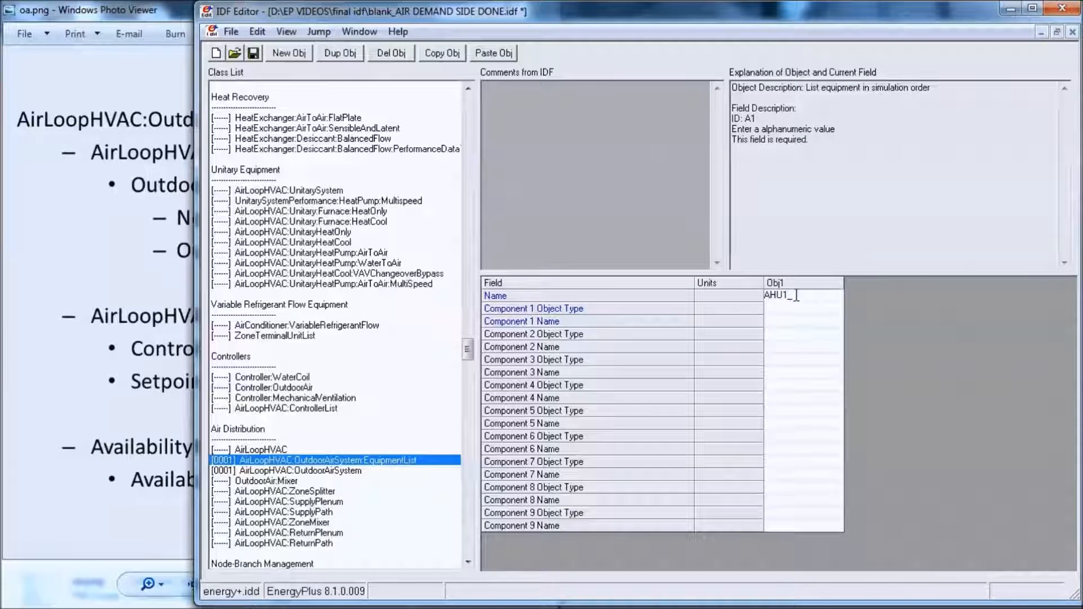
type("OA eQ")
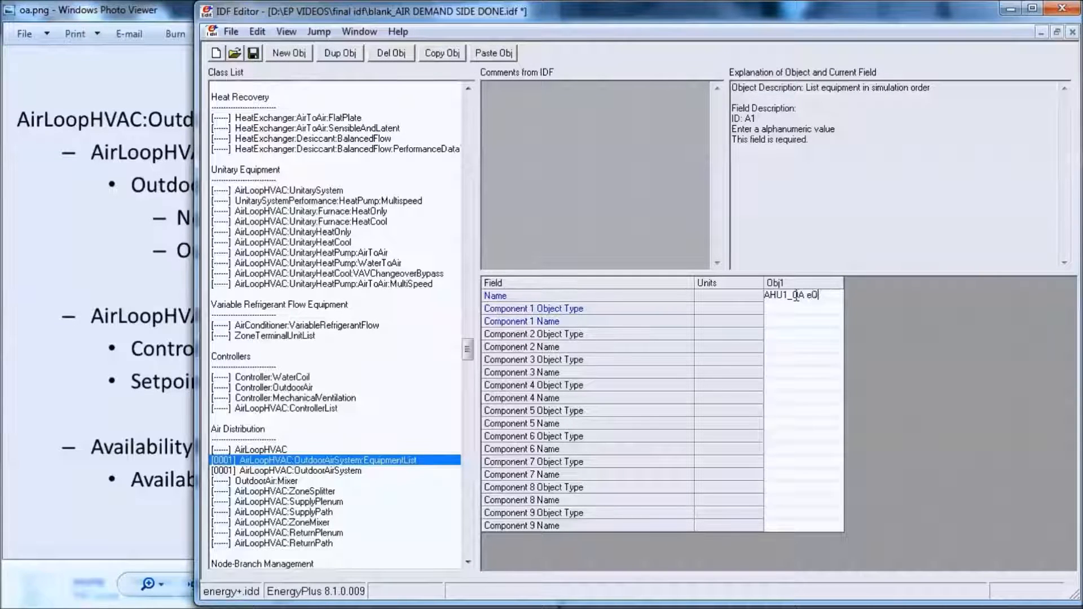
type("UIPMENT")
key("BackSpace")
key("BackSpace")
key("BackSpace")
key("BackSpace")
key("BackSpace")
key("BackSpace")
key("BackSpace")
key("BackSpace")
key("BackSpace")
type("Equipment")
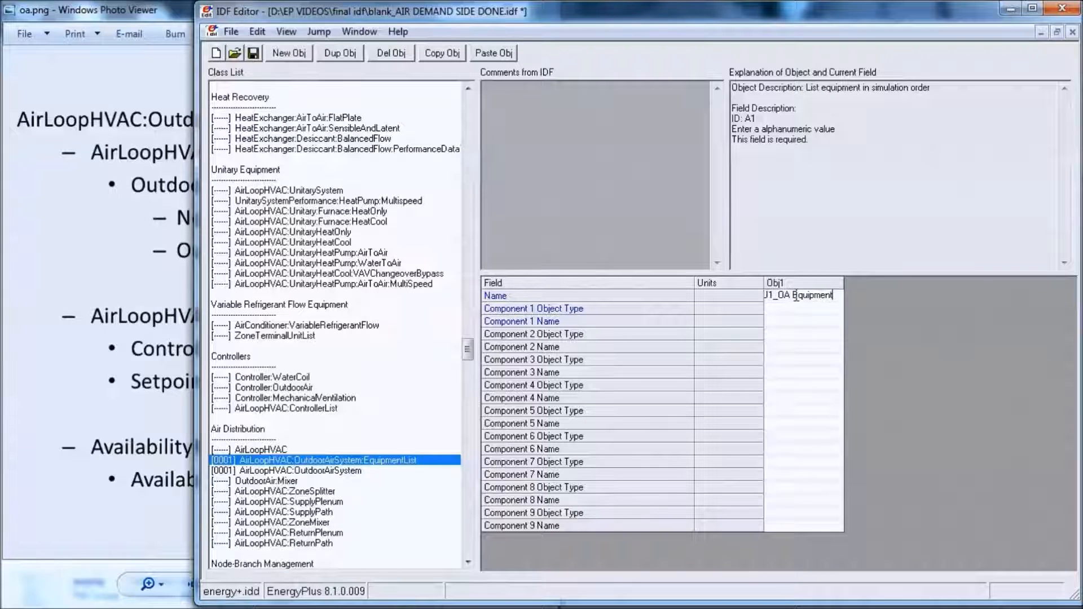
left_click(824, 309)
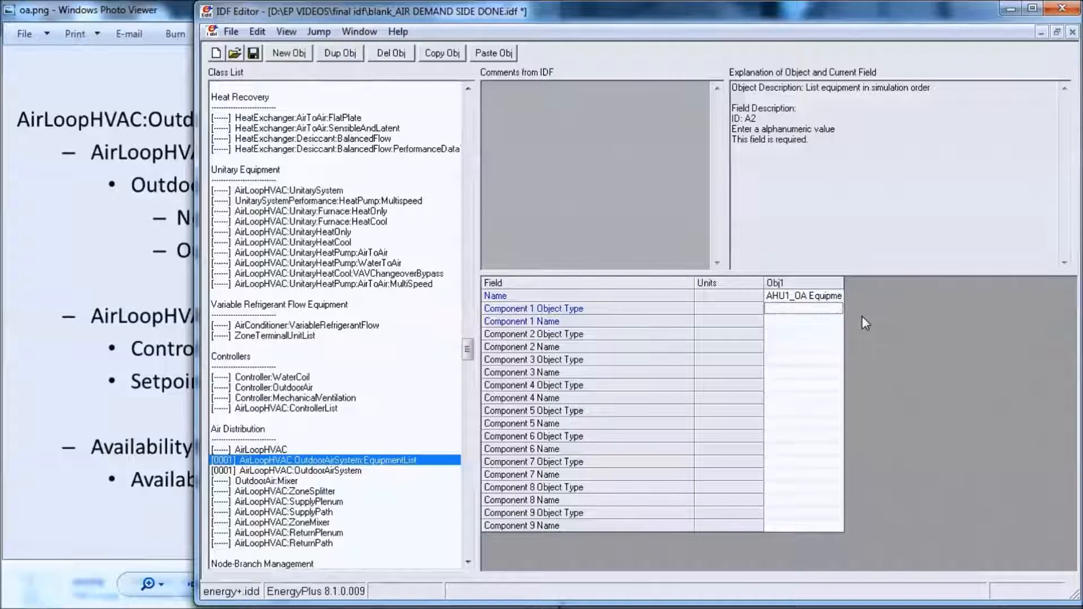
- Add an OutdoorAir:Mixer object and name it OAM1
left_click(275, 481)
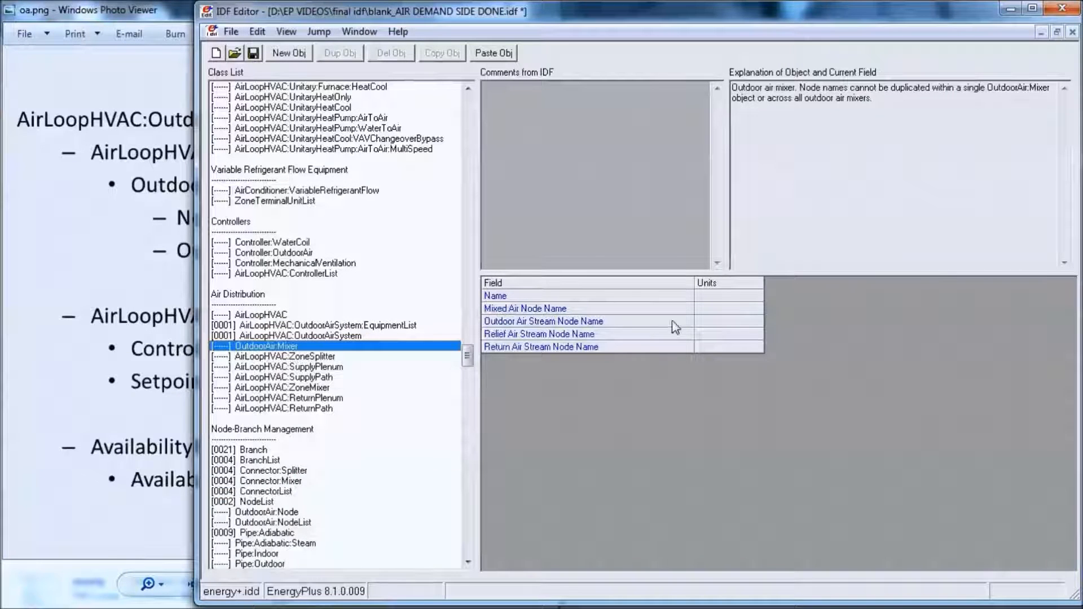
left_click(304, 54)
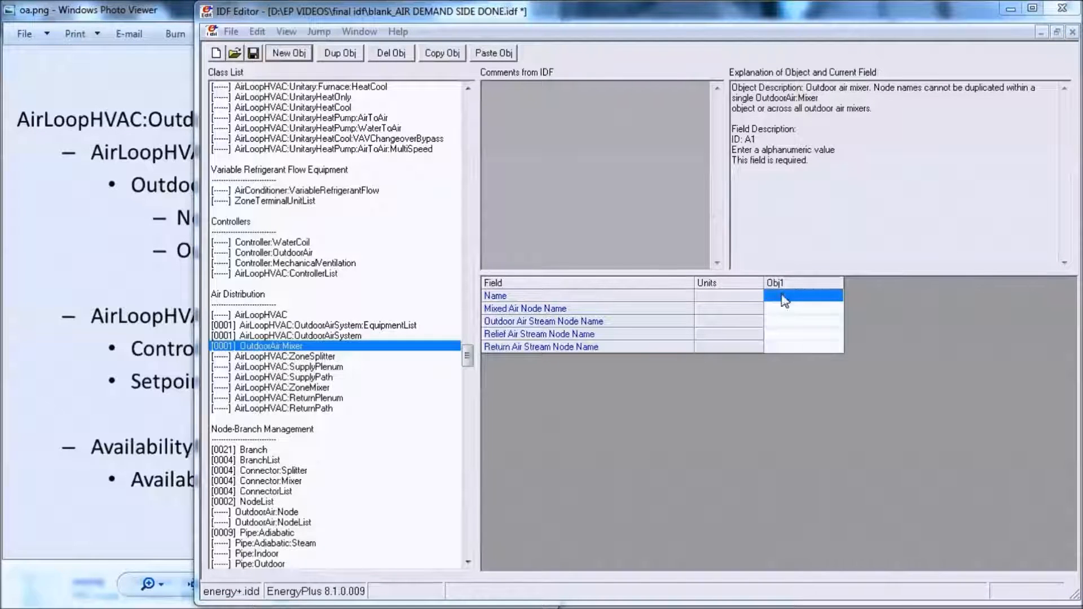
left_click(783, 295)
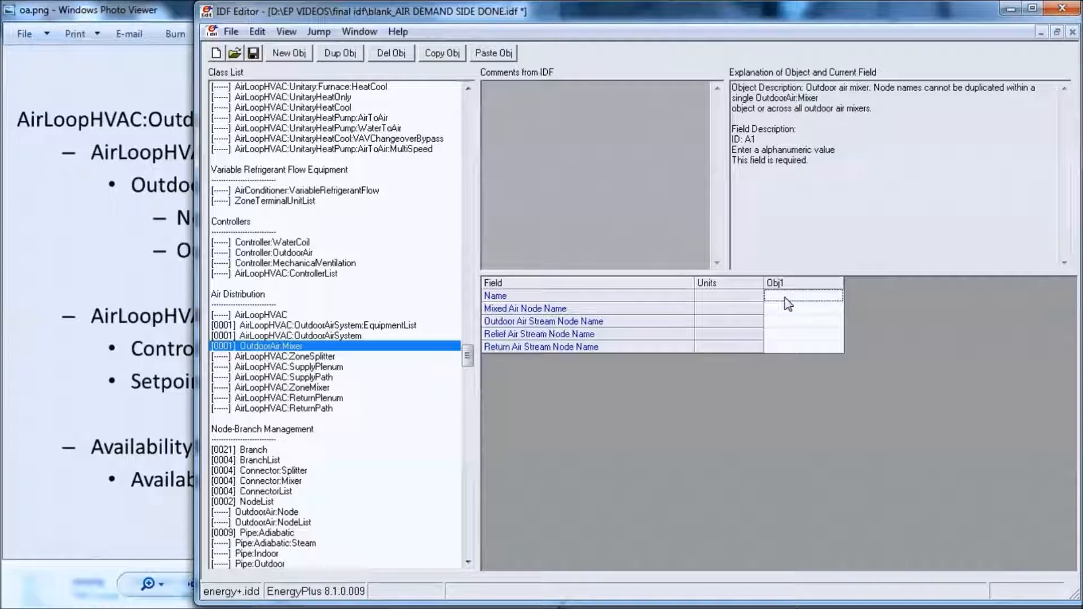
type("oa")
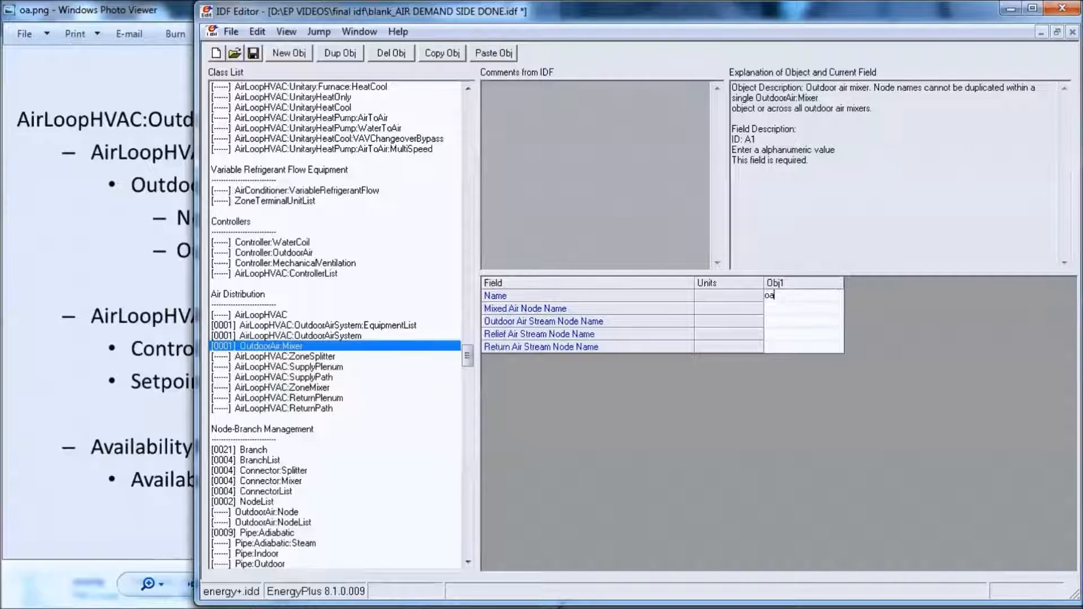
type("OAM1")
key("Return")
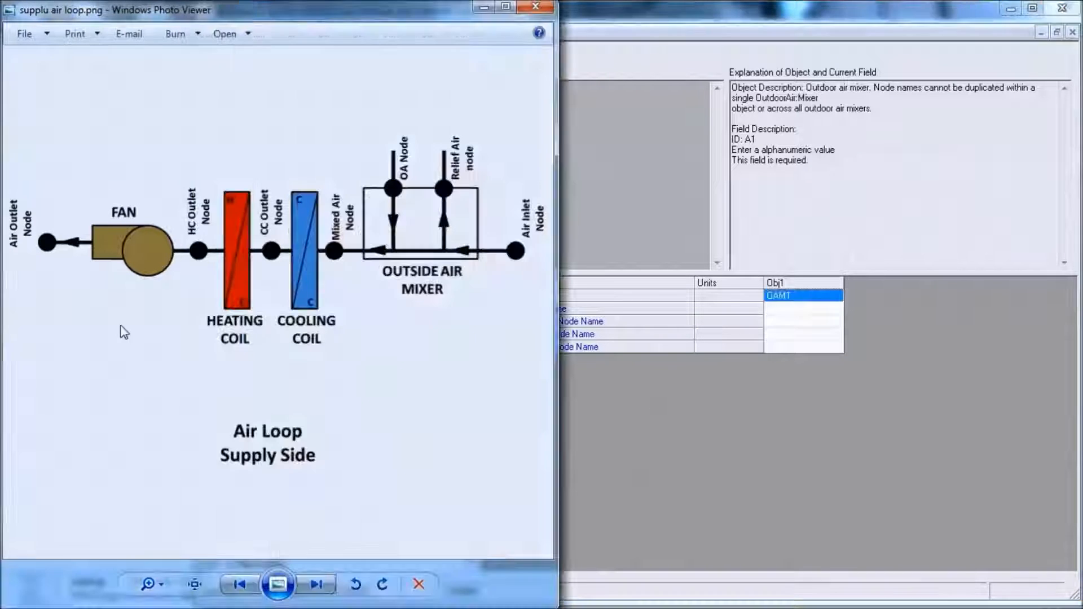
- Consult the supply-side air loop diagram, and set the mixer's Mixed Air Node Name to Mixed Air Node1
left_click(121, 327)
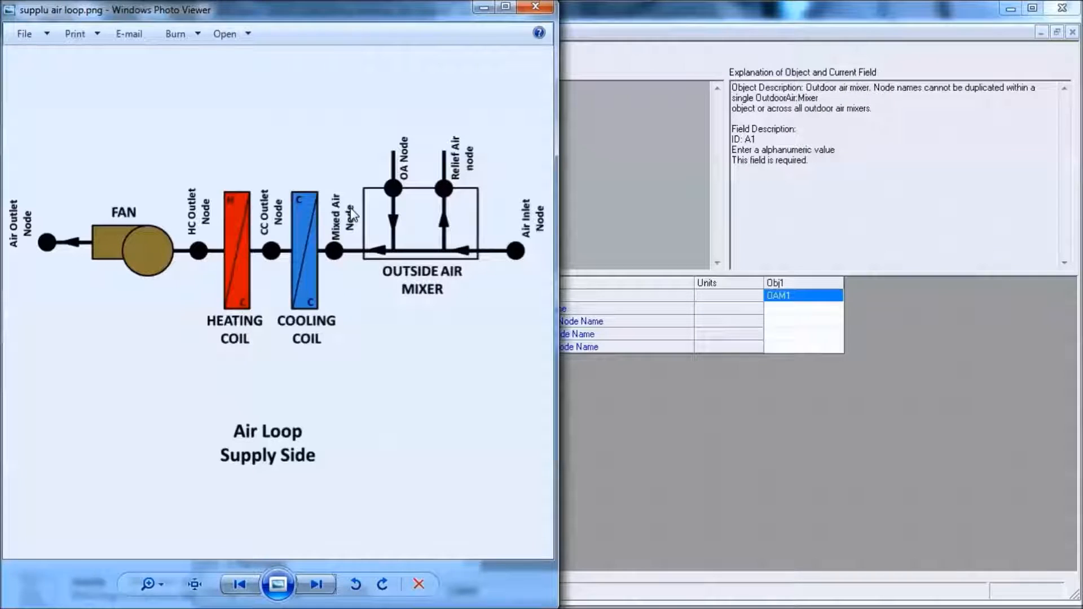
left_click(811, 309)
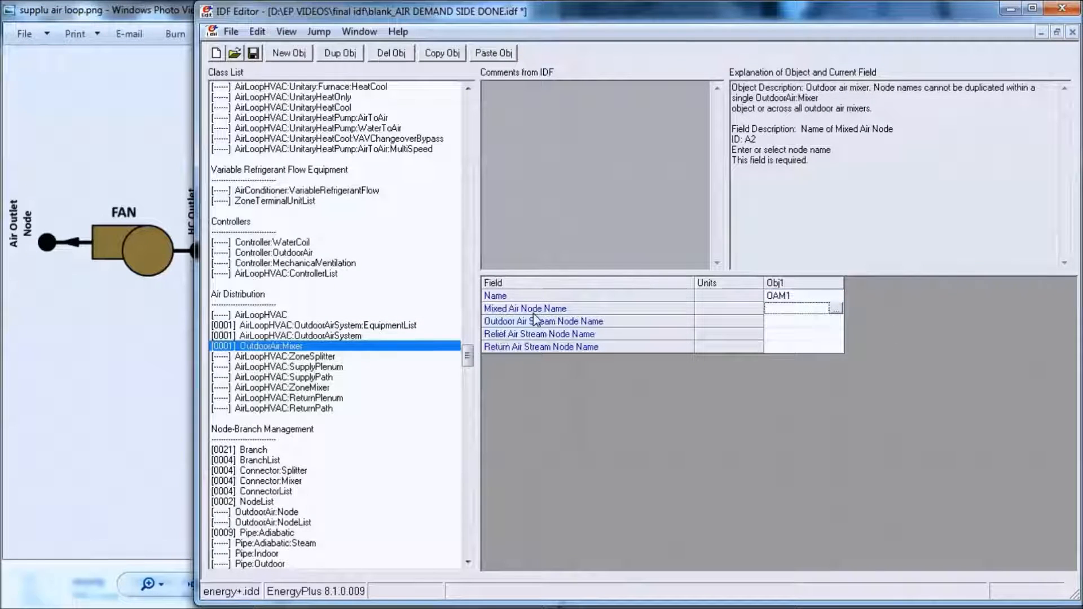
left_click(835, 309)
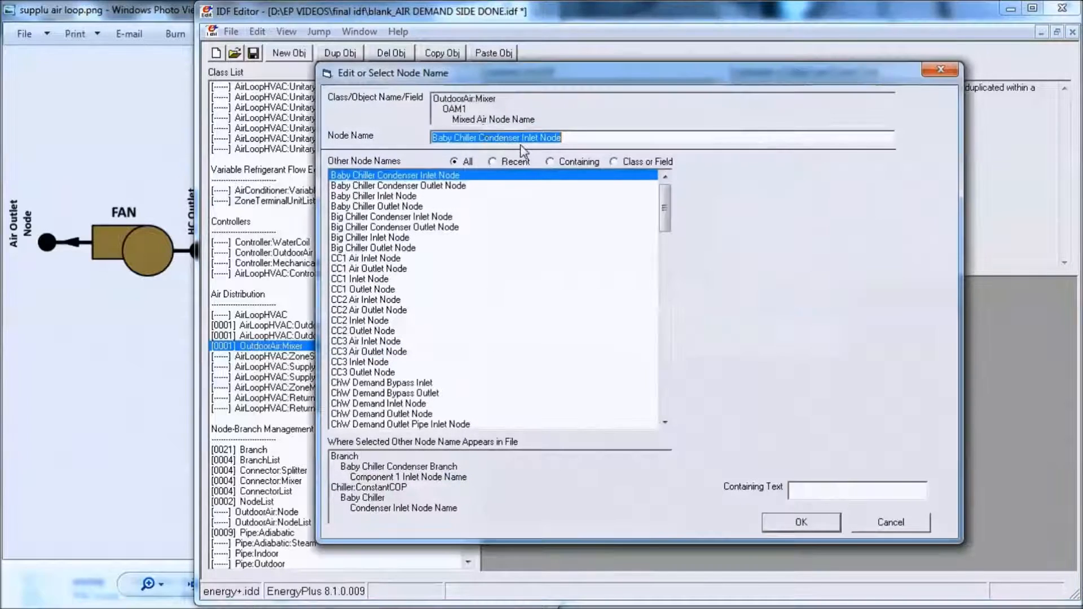
type("mIXE")
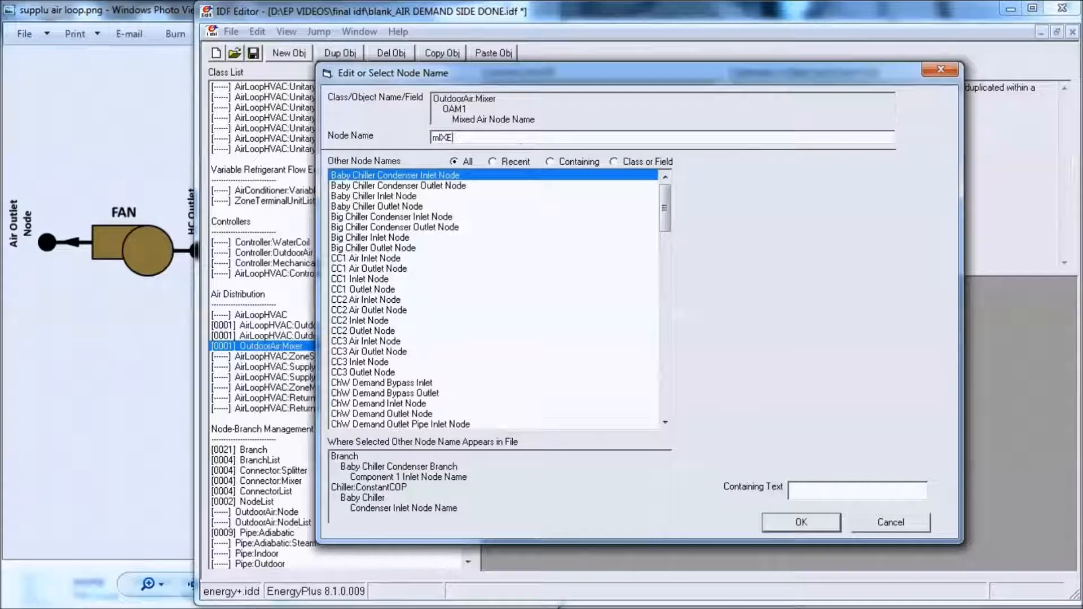
key("BackSpace")
key("BackSpace")
type("mixed Air Node1")
key("Left")
key("Left")
key("Left")
key("Left")
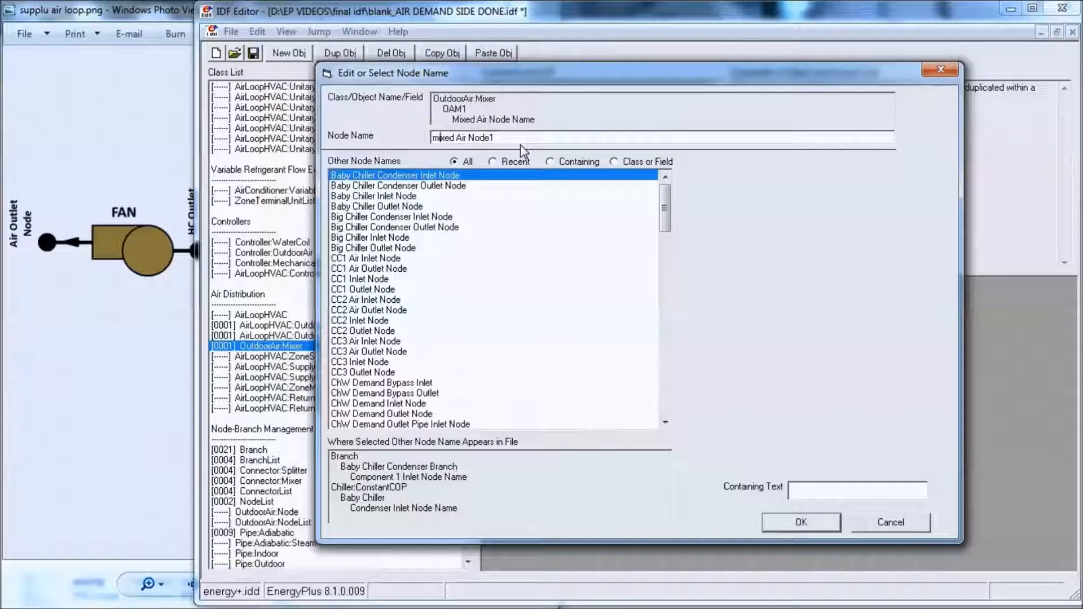
key("BackSpace")
type("M")
key("Return")
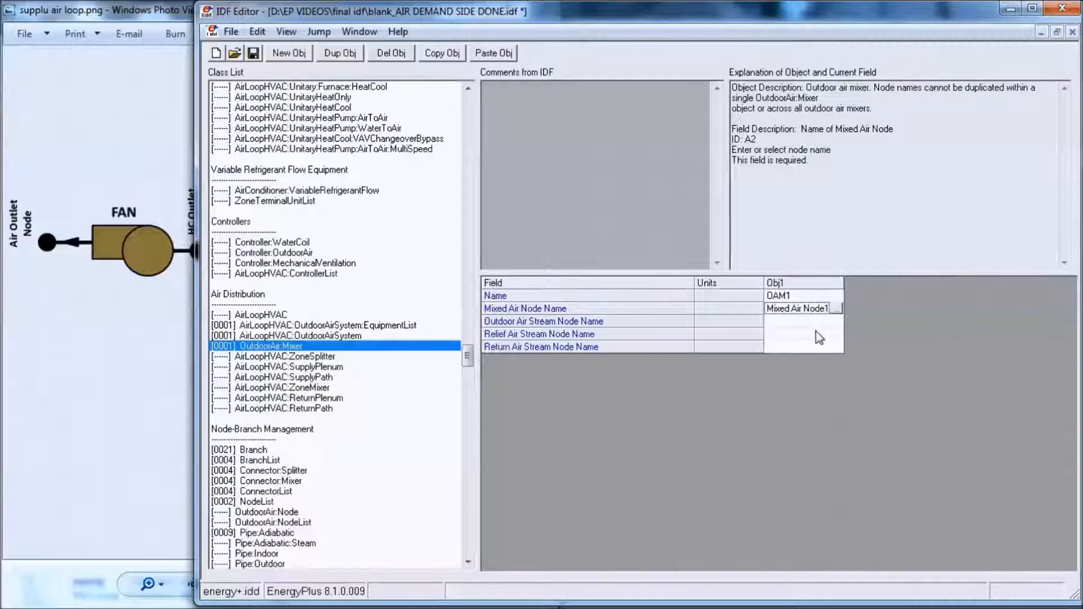
- Set the mixer's Outdoor Air Stream Node Name to OA Node1
left_click(839, 325)
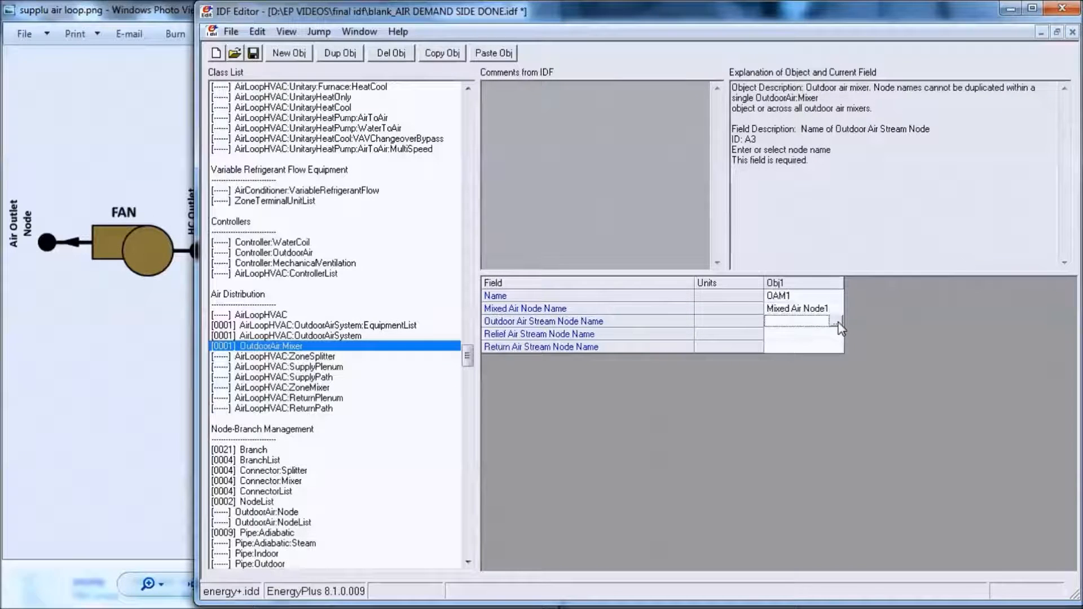
left_click(836, 322)
type("OA")
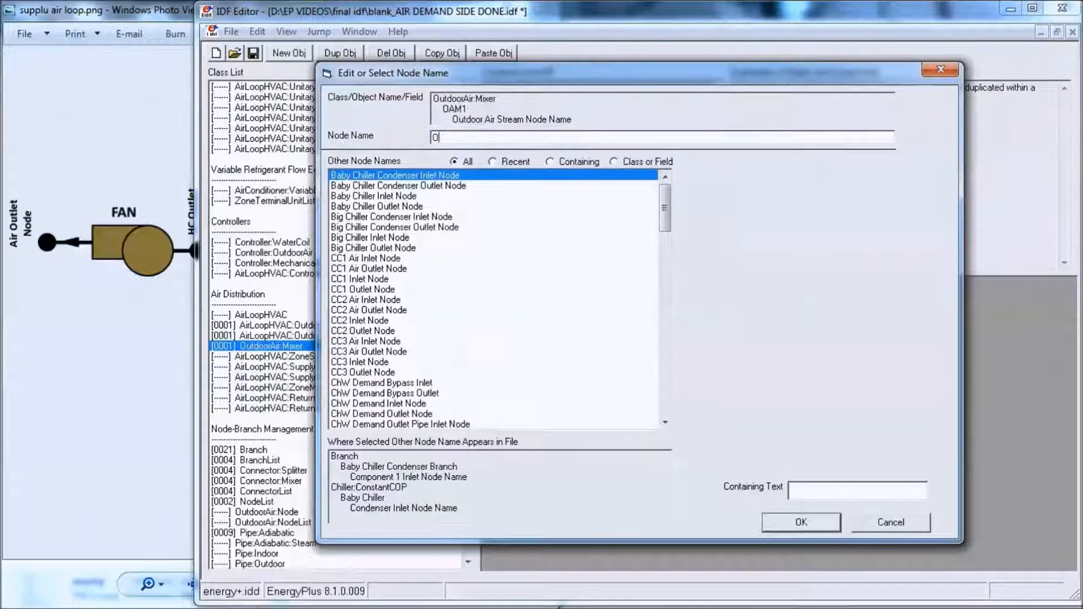
key("BackSpace")
key("BackSpace")
type("Node1")
key("Return")
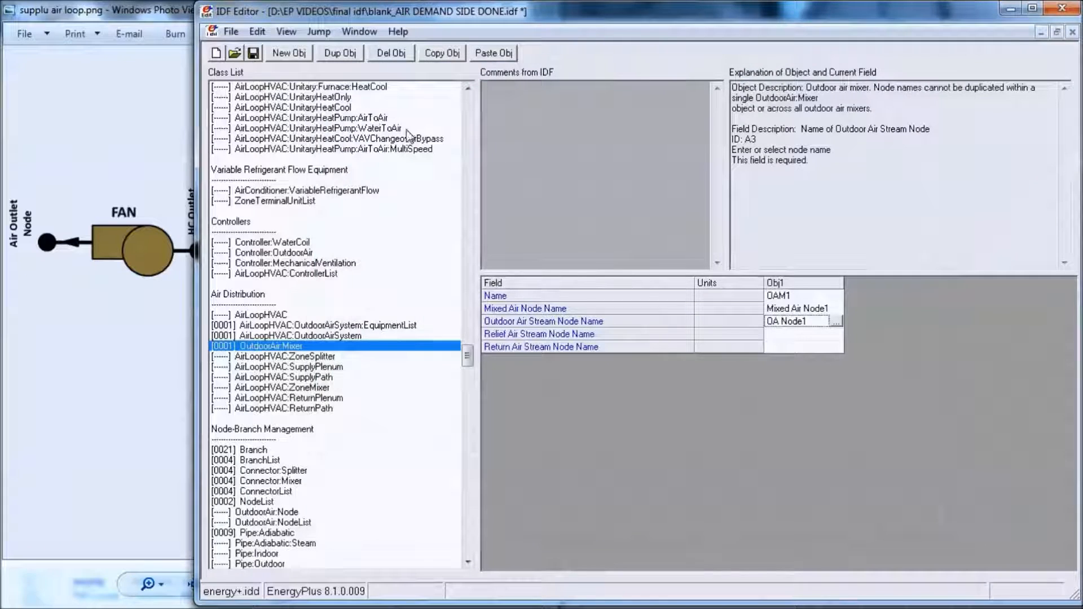
- Set the mixer's Relief Air Stream Node Name to Relief Air Node 1
left_click(806, 336)
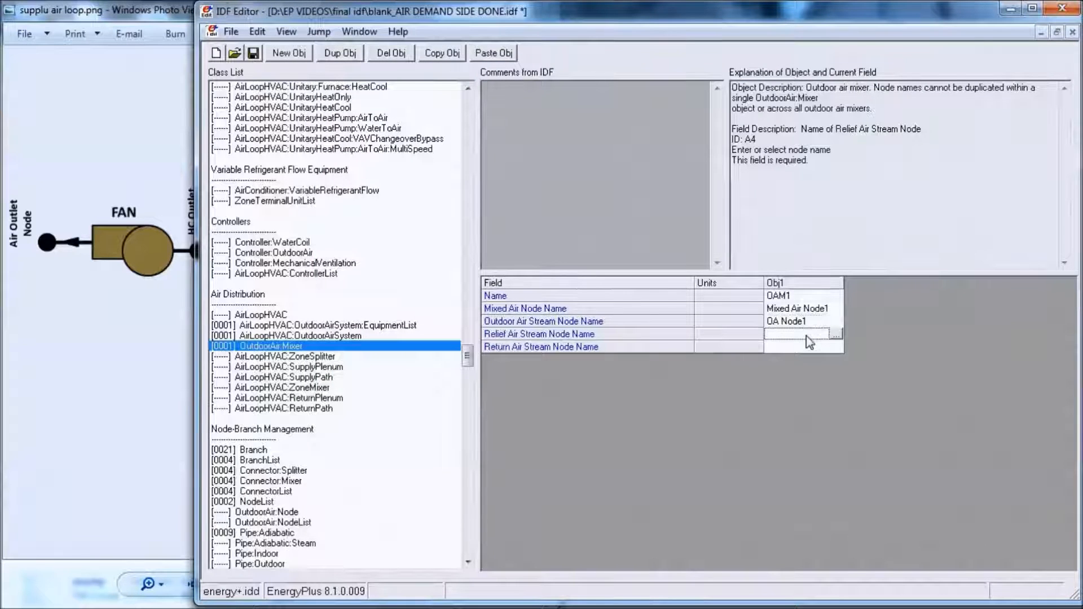
left_click(837, 336)
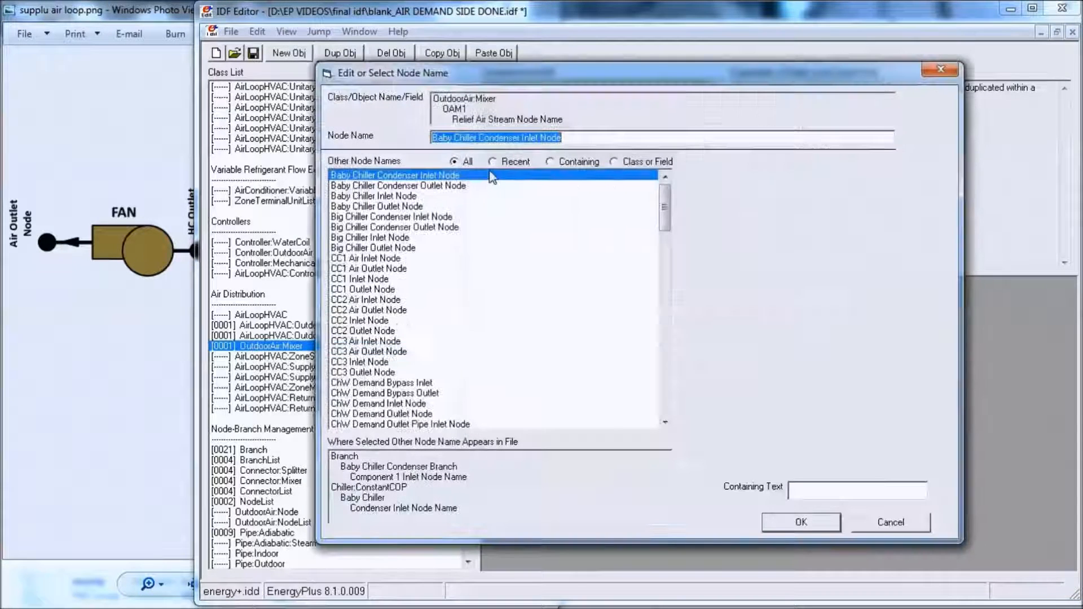
type("Re")
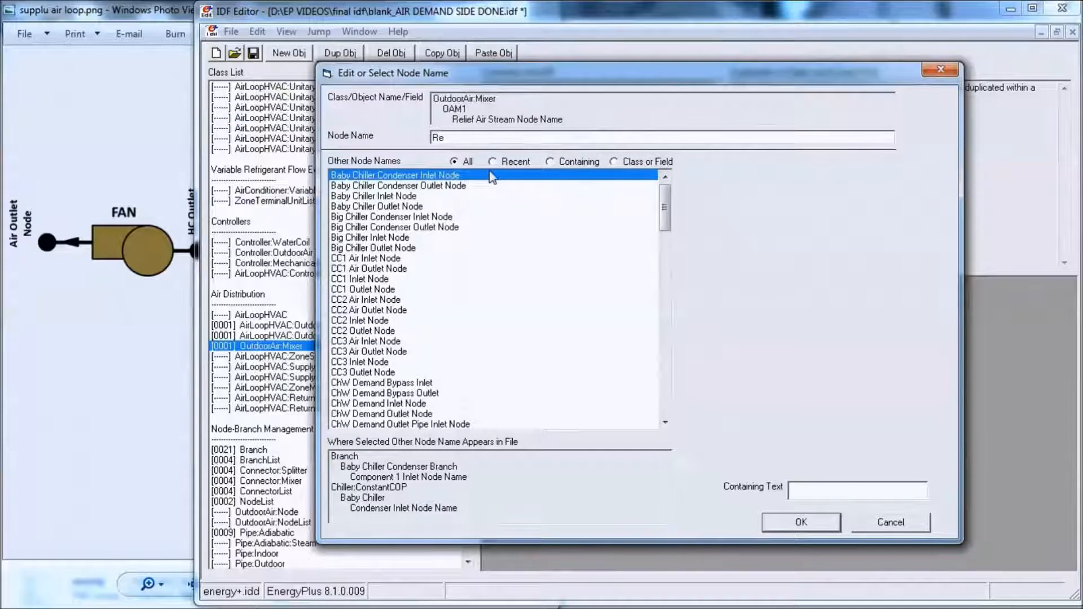
type("lief Air Node1")
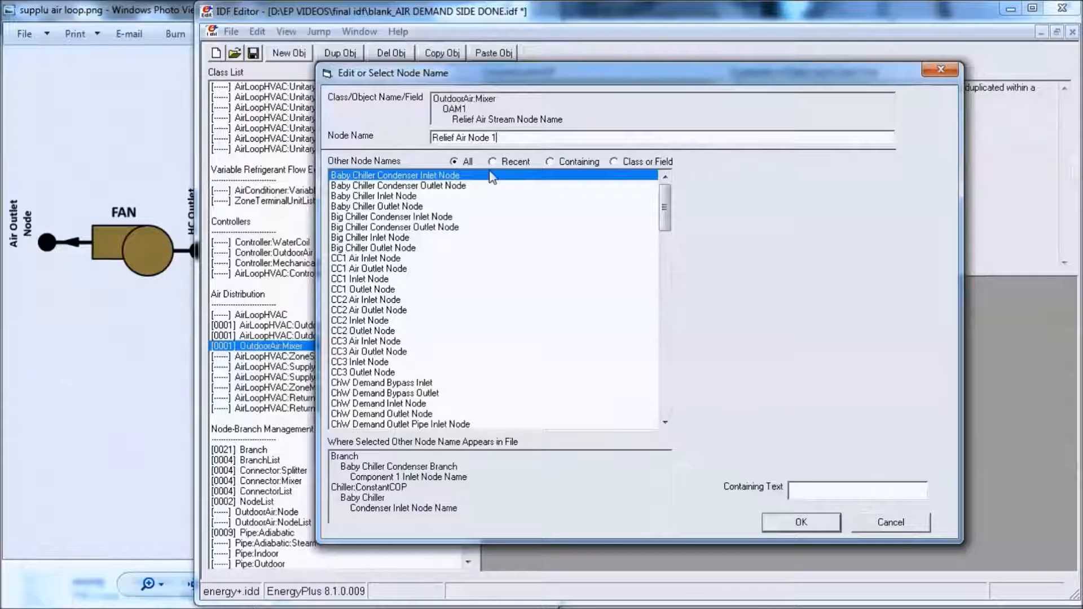
key("Return")
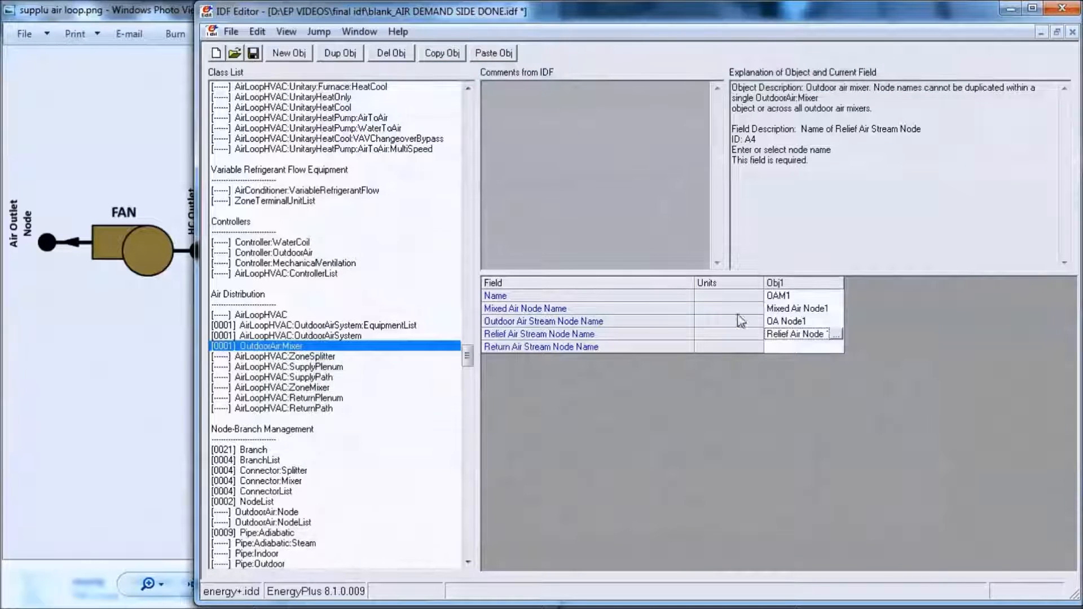
- Correct the mixer's Relief Air Stream Node Name to Relief Air Node1, without a space before the number
left_click(834, 334)
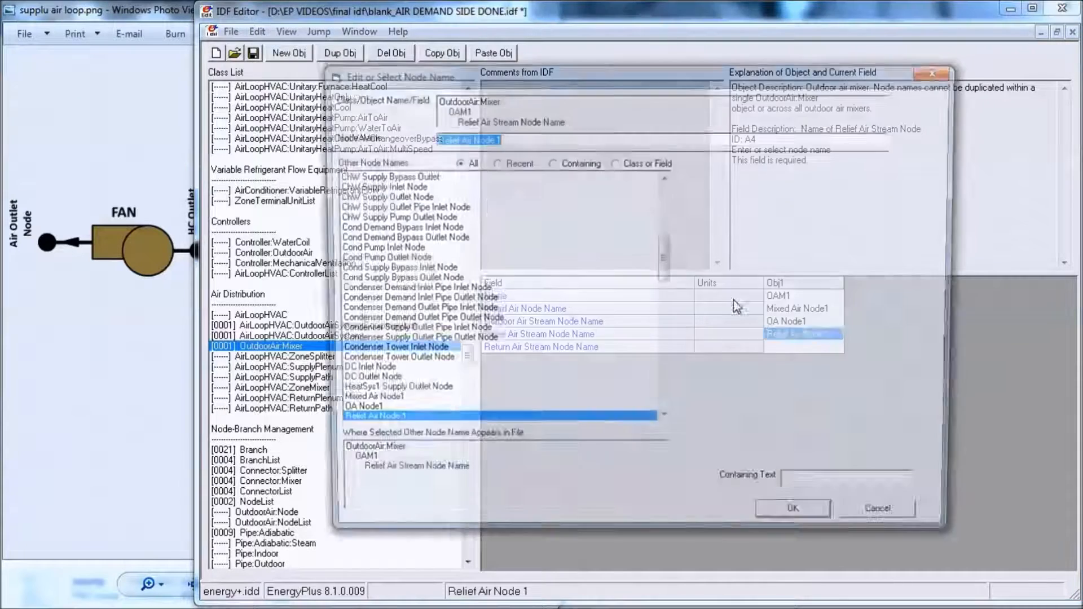
left_click(493, 142)
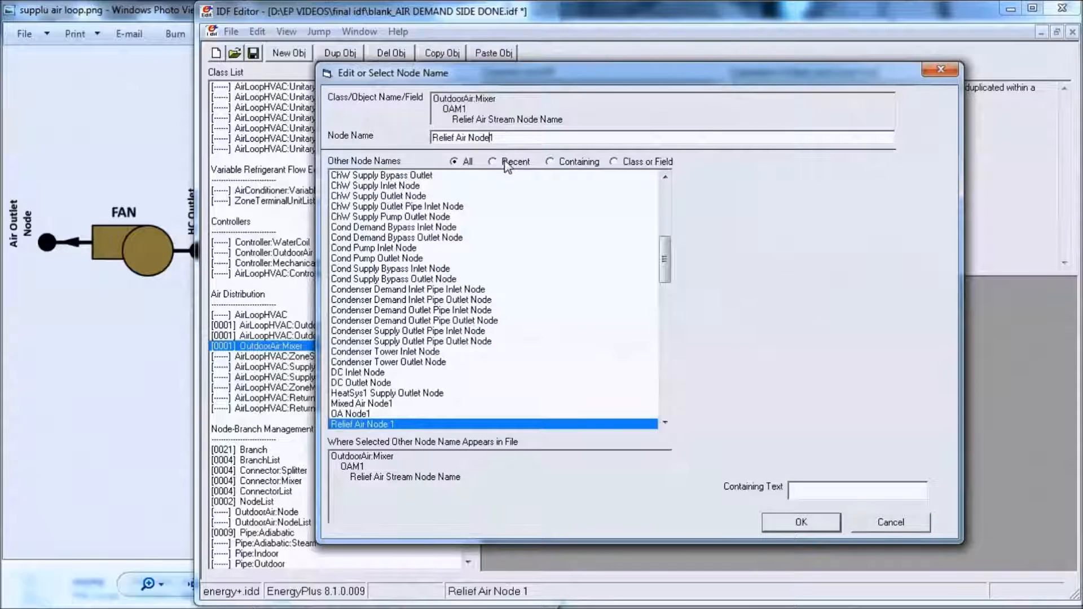
key("Return")
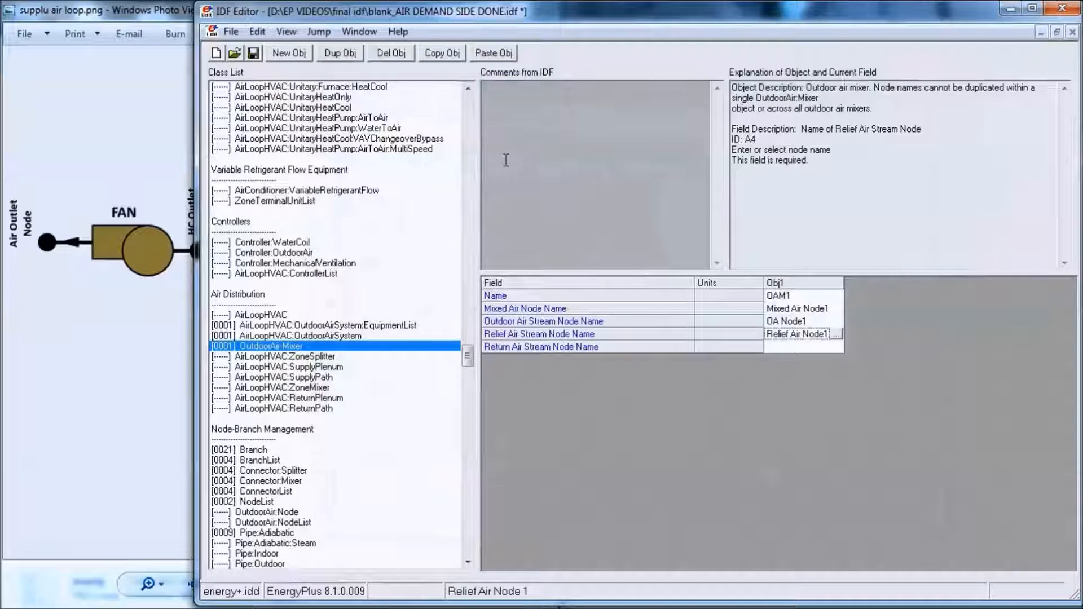
- Set the mixer's Return Air Stream Node Name to Air Inlet Node1
left_click(832, 347)
left_click(836, 347)
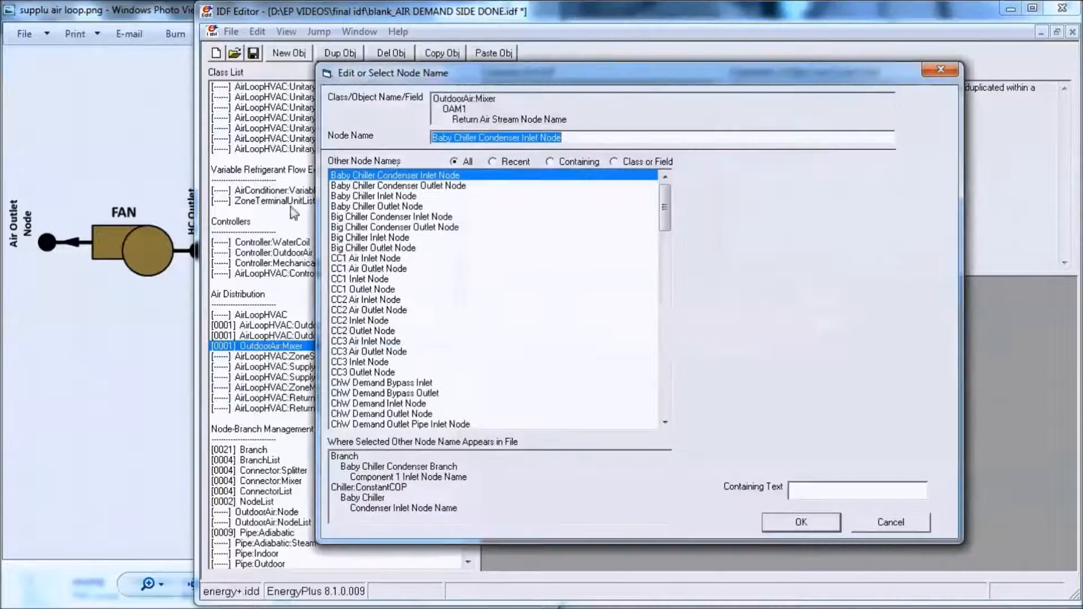
type("Air")
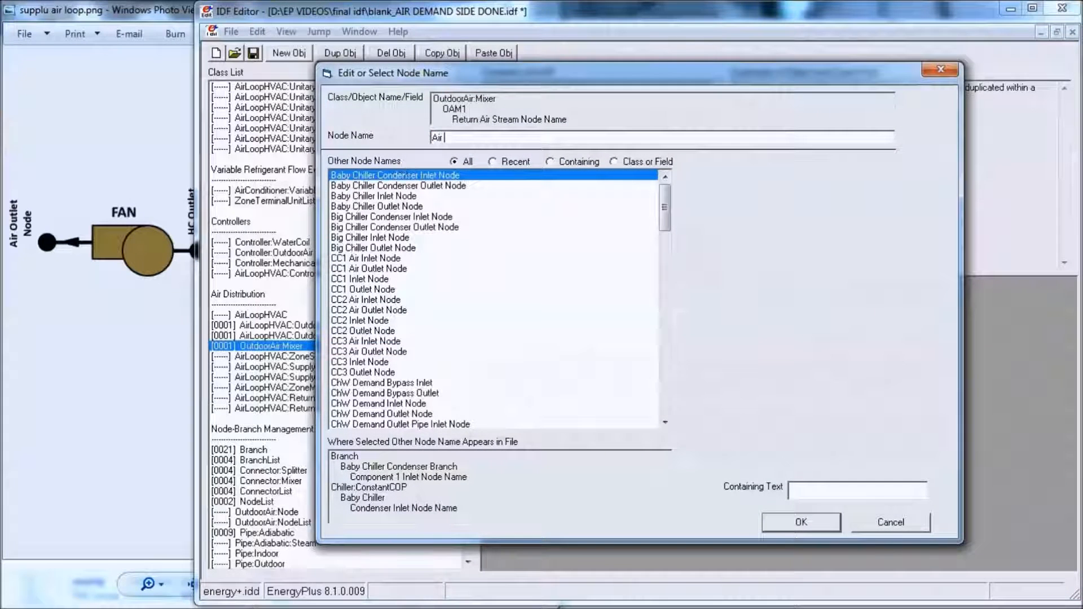
type(" Inlet Node")
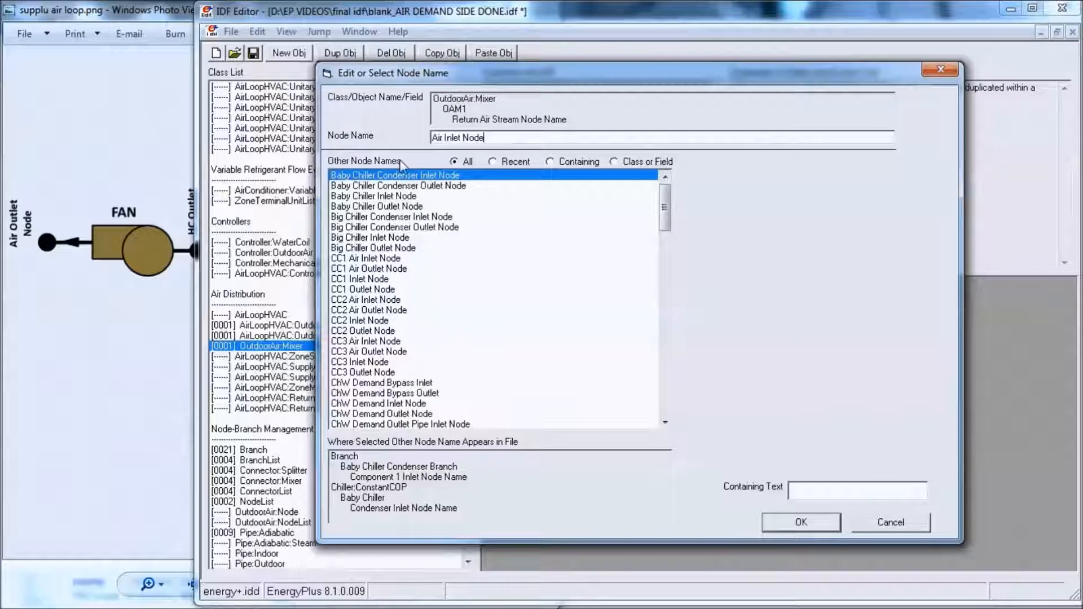
type("1")
key("Return")
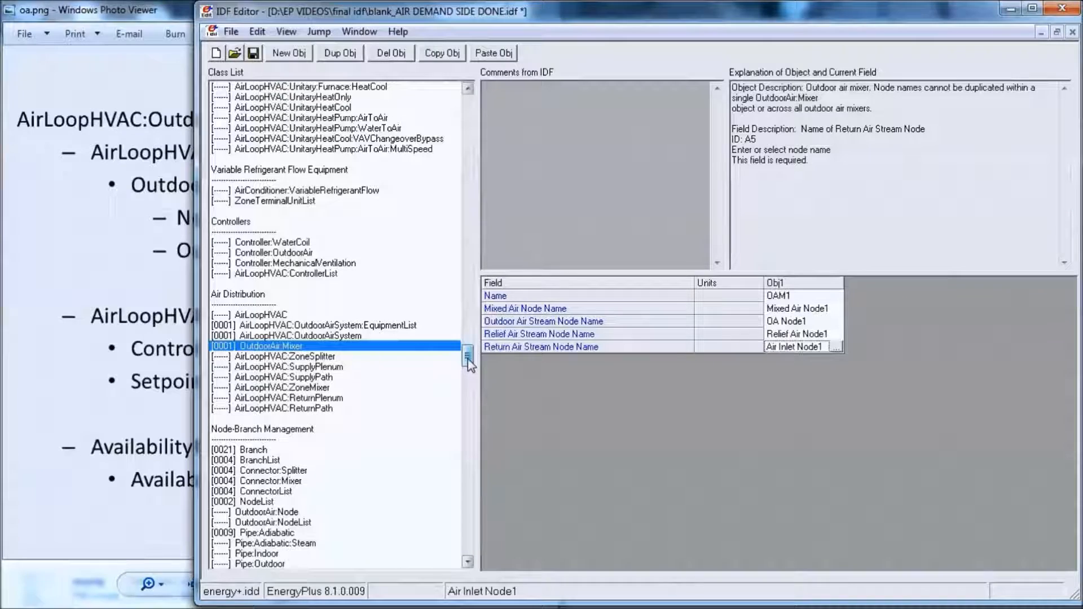
- Consult the outline of outdoor air system objects, and add a new NodeList object under Node-Branch Management
mouse_move(468, 361)
left_mouse_down()
mouse_move(485, 499)
mouse_move(486, 368)
left_mouse_up()
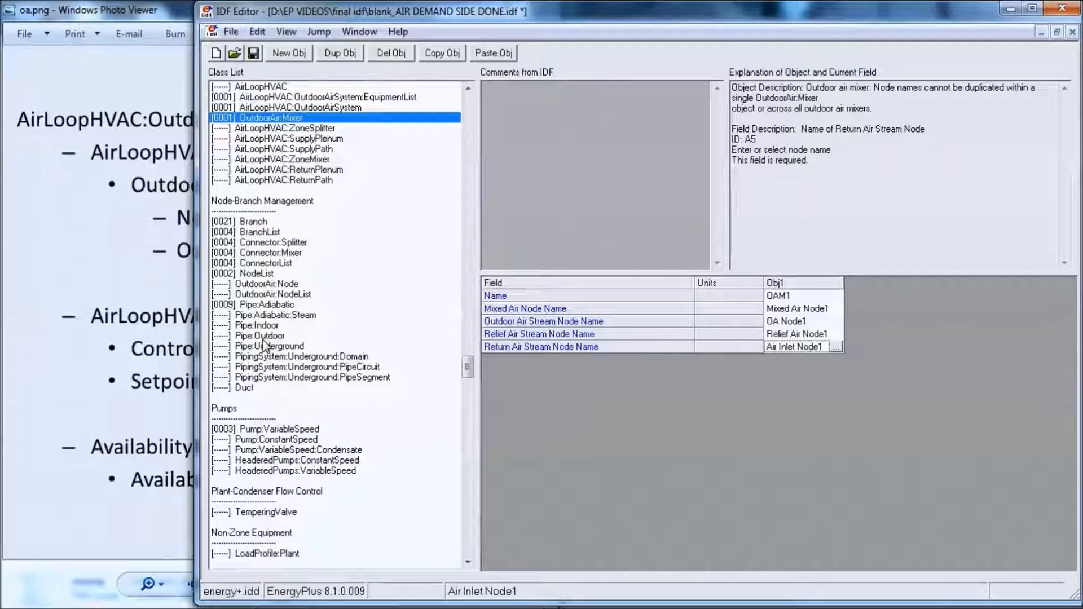
left_click(283, 285)
left_click(139, 273)
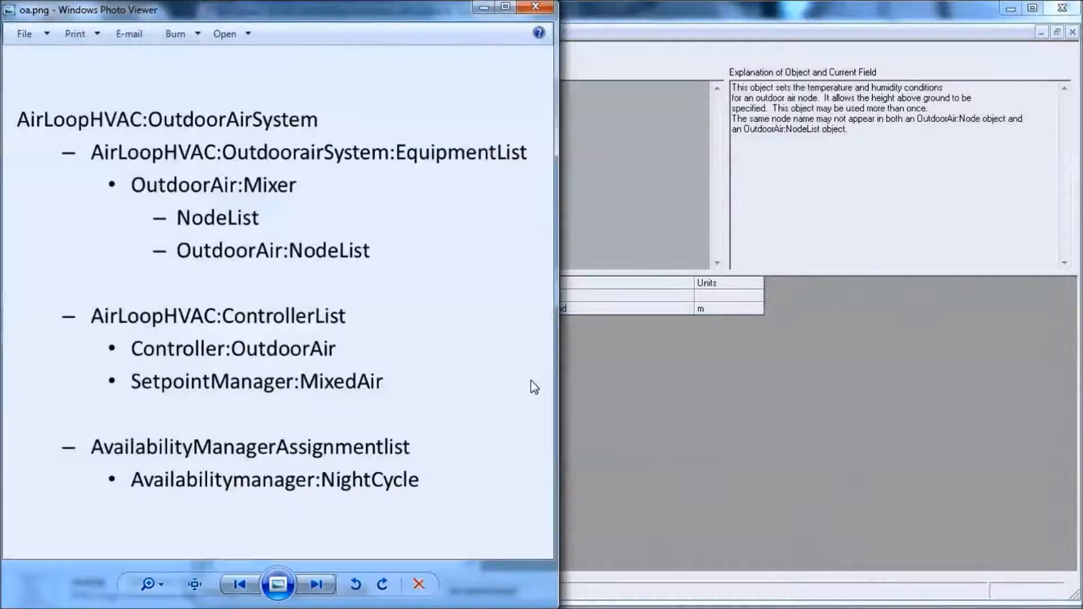
left_click(624, 376)
left_click(304, 298)
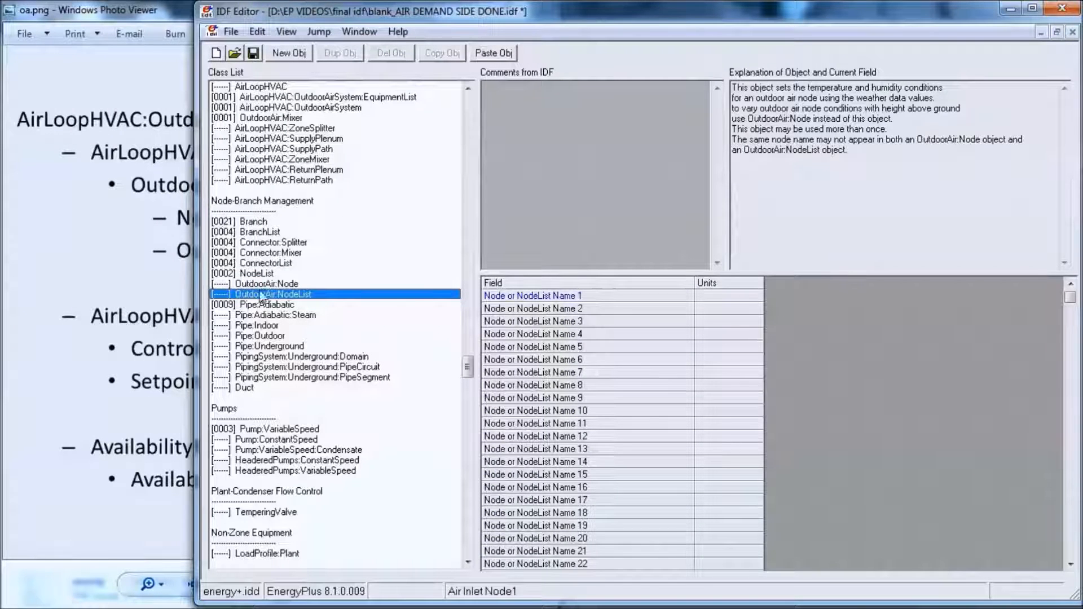
left_click(261, 273)
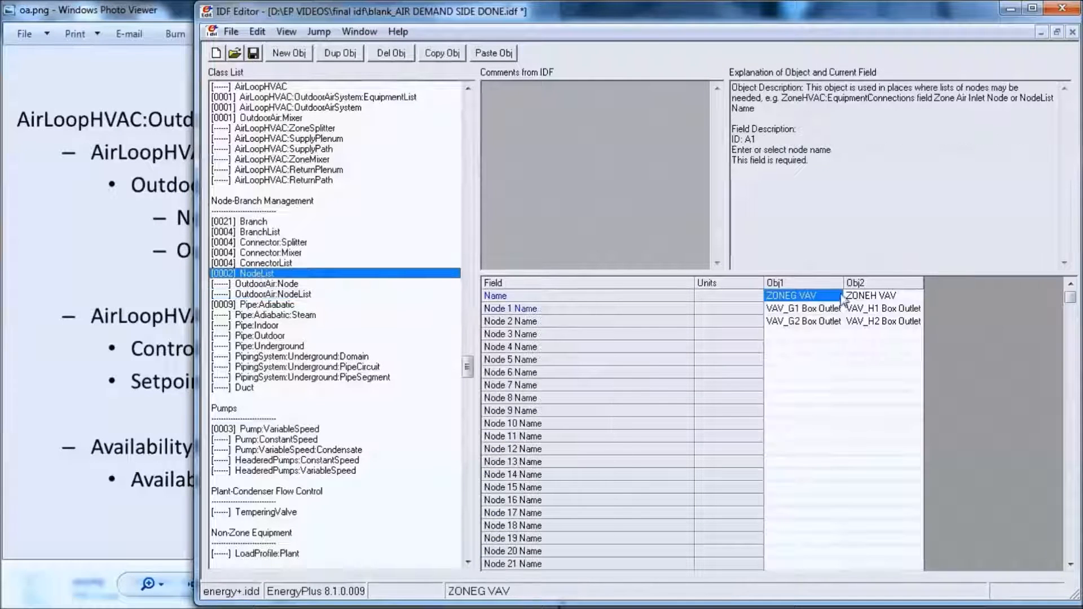
left_click(308, 54)
- Name the new NodeList object AHU_OANode List
double_click(951, 302)
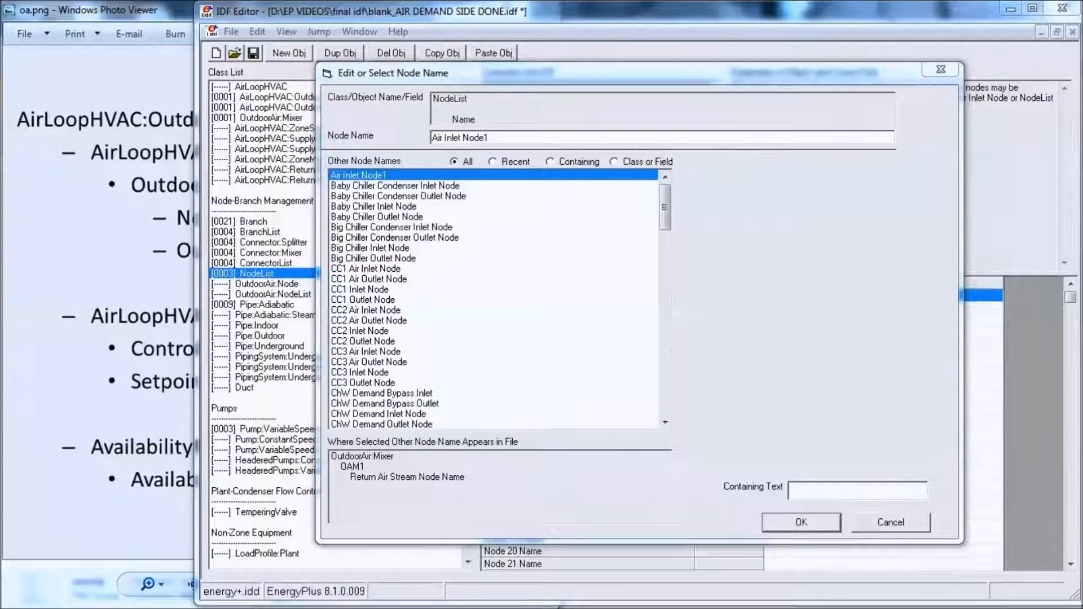
left_click_drag(510, 139, 408, 149)
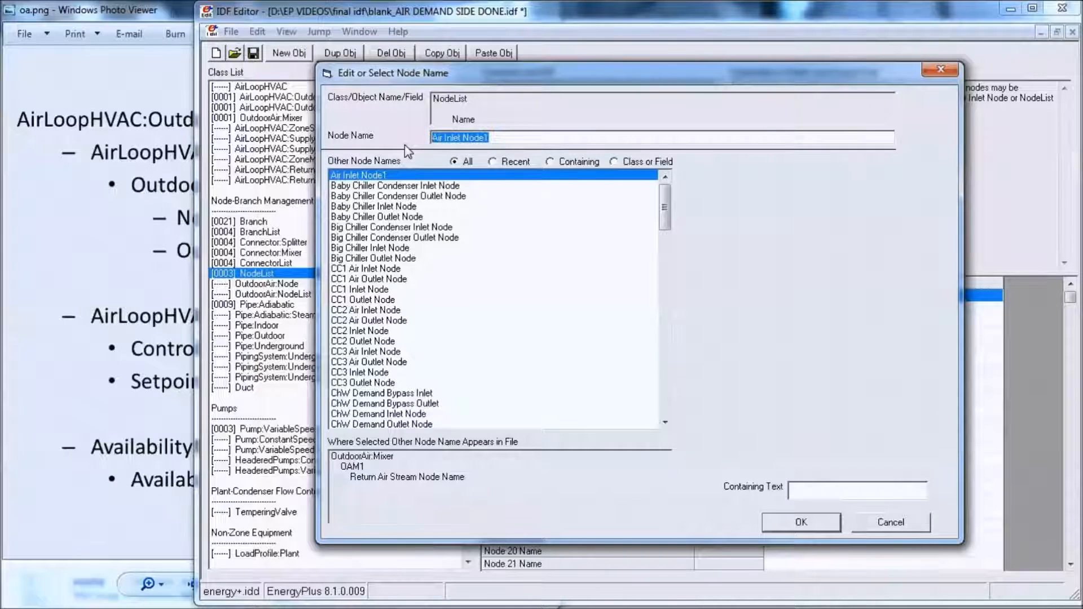
type("AHU_")
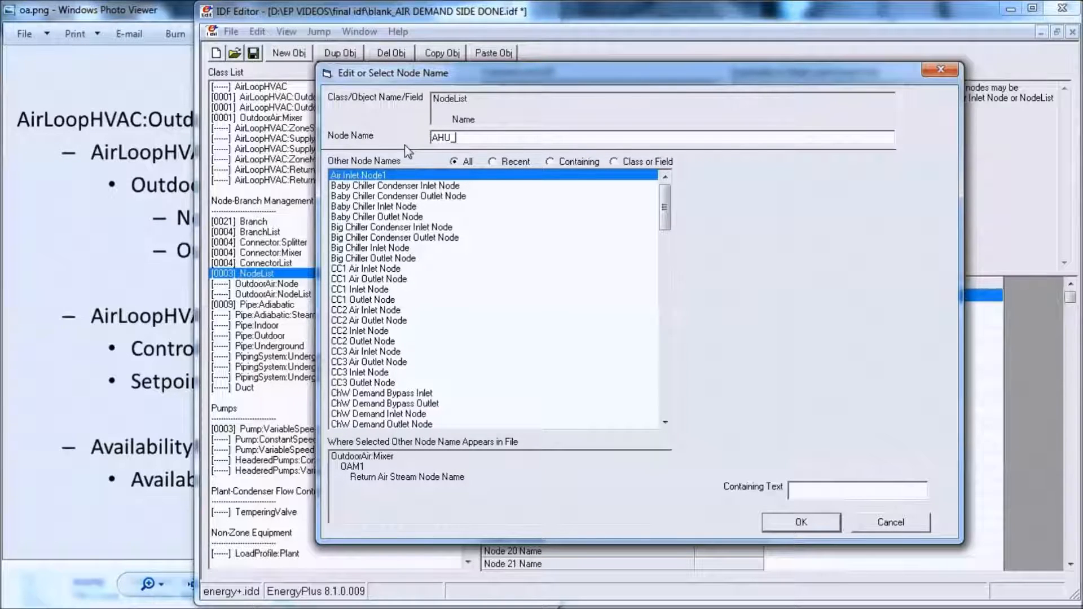
type("OANo")
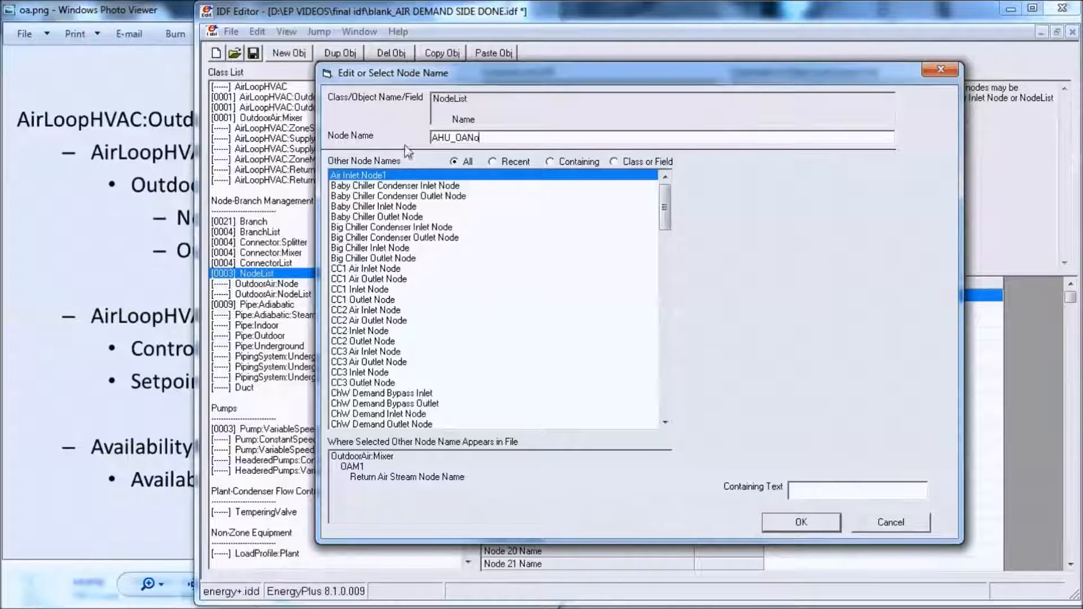
type("de")
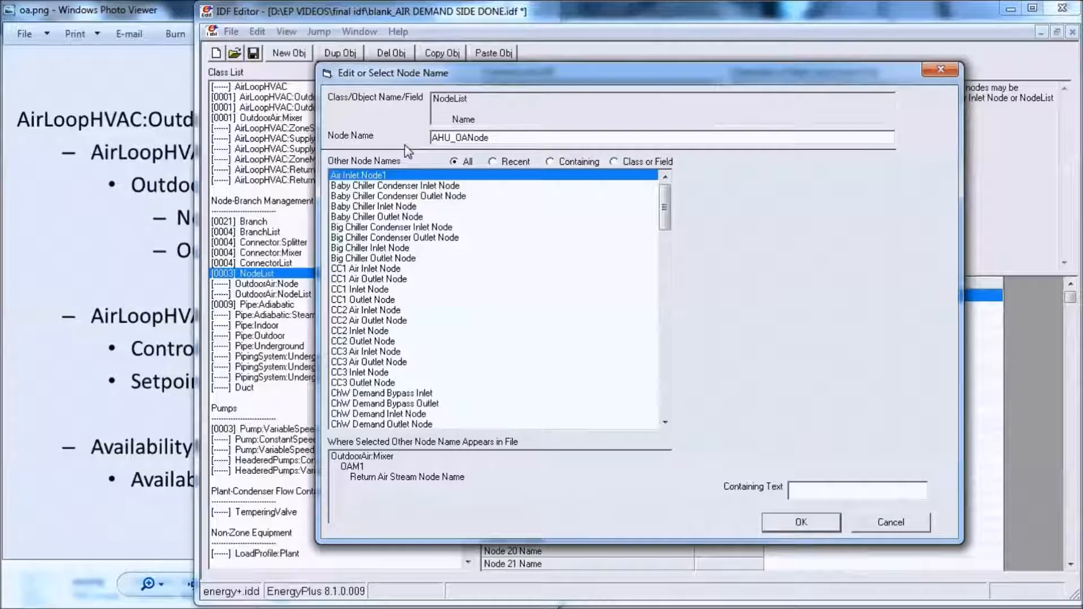
type(" List")
key("Return")
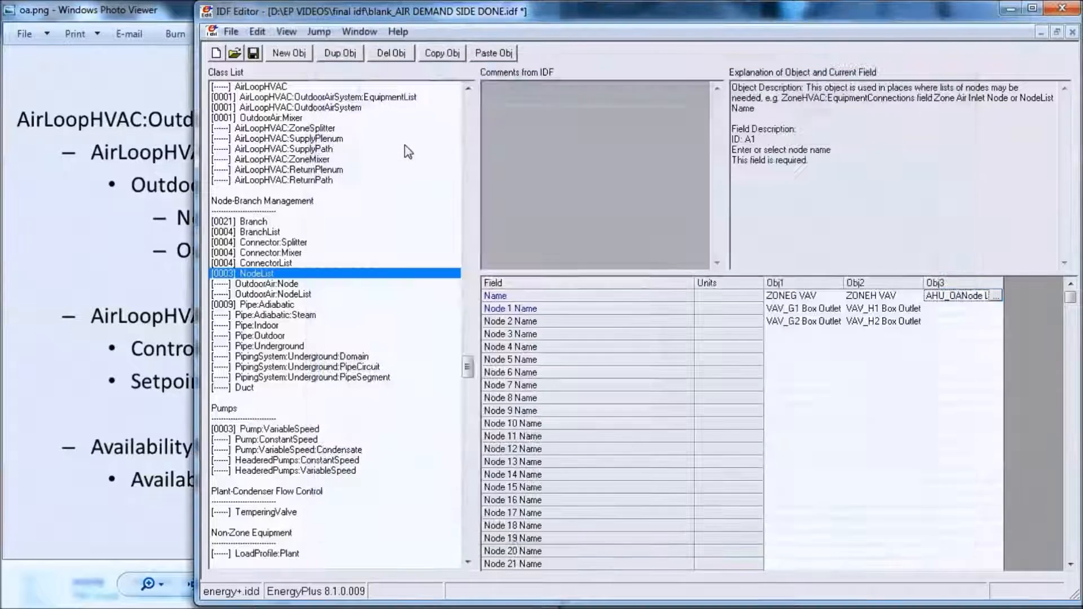
- Set Node 1 Name of the outdoor air node list to the existing OA Node1
double_click(961, 309)
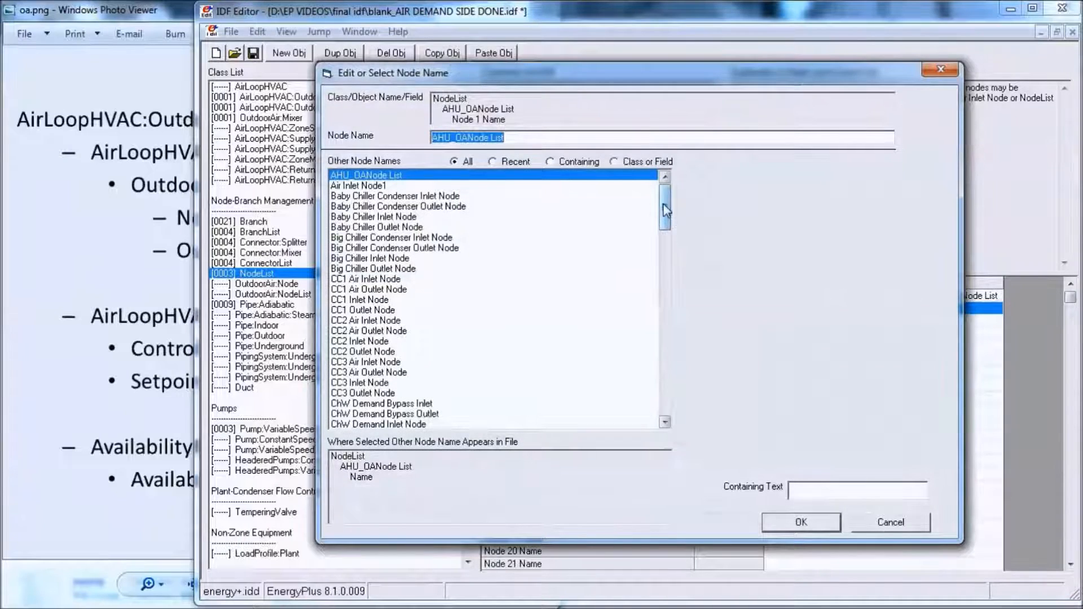
left_click_drag(664, 206, 692, 268)
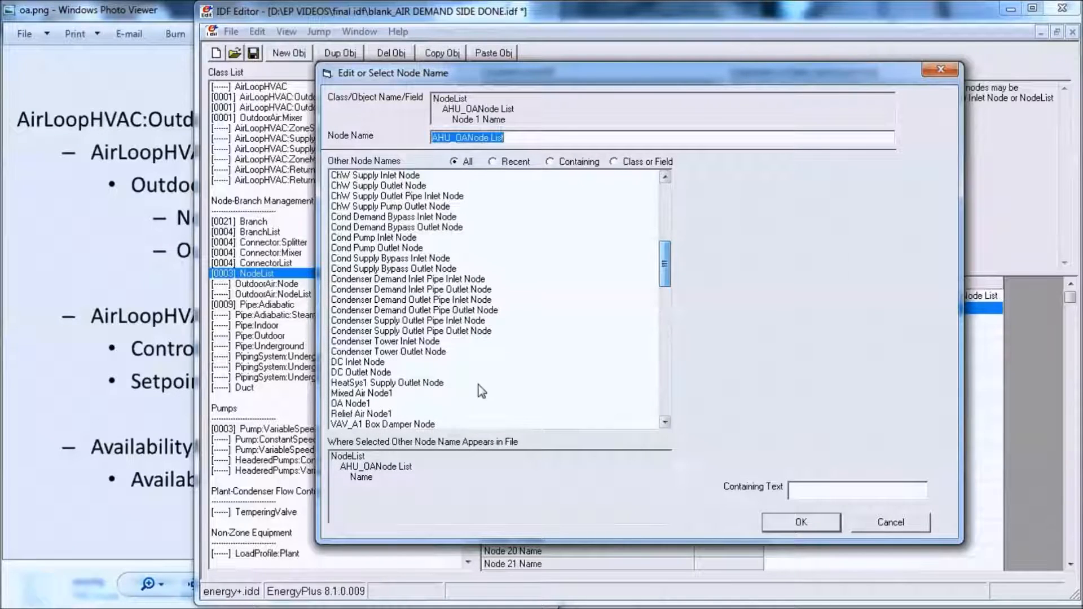
left_click(405, 404)
left_click(801, 520)
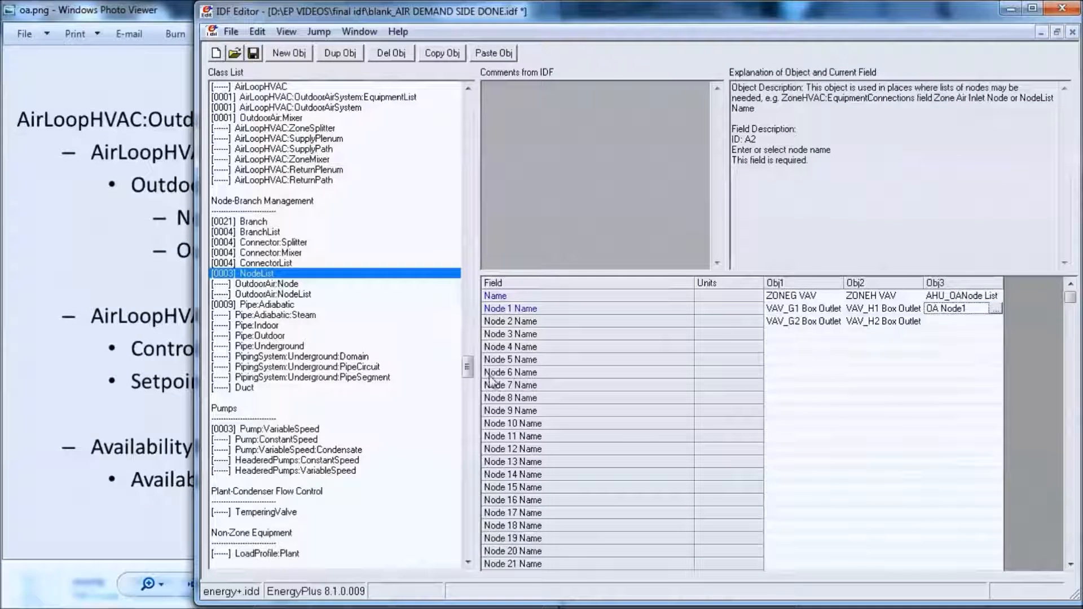
- Show only the classes with objects, and set Component 1 Object Type of the outdoor air system equipment list to OutdoorAir:Mixer
key("ctrl+l")
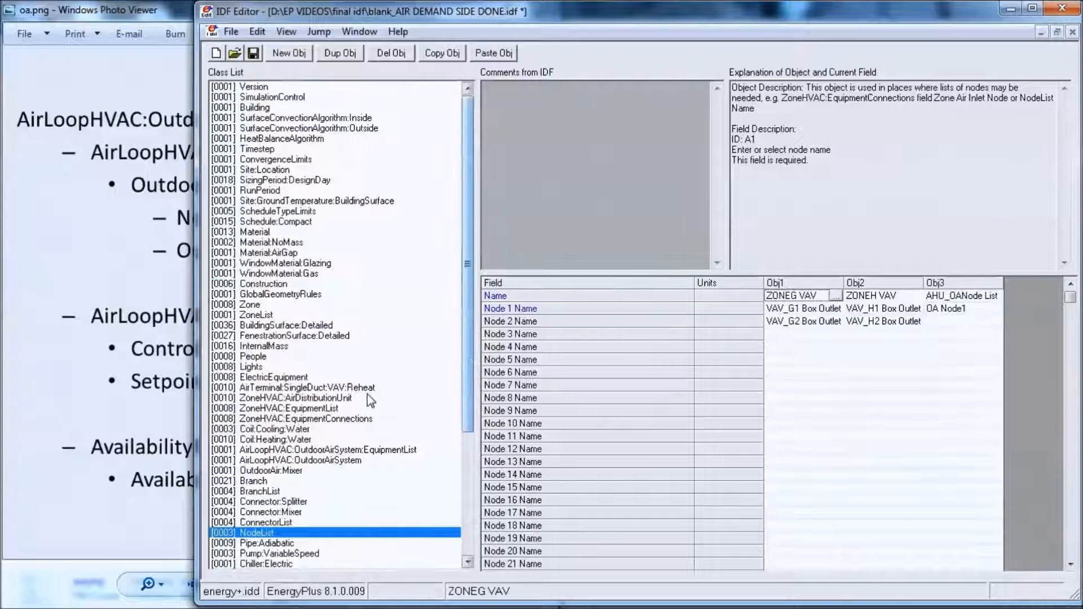
left_click(278, 473)
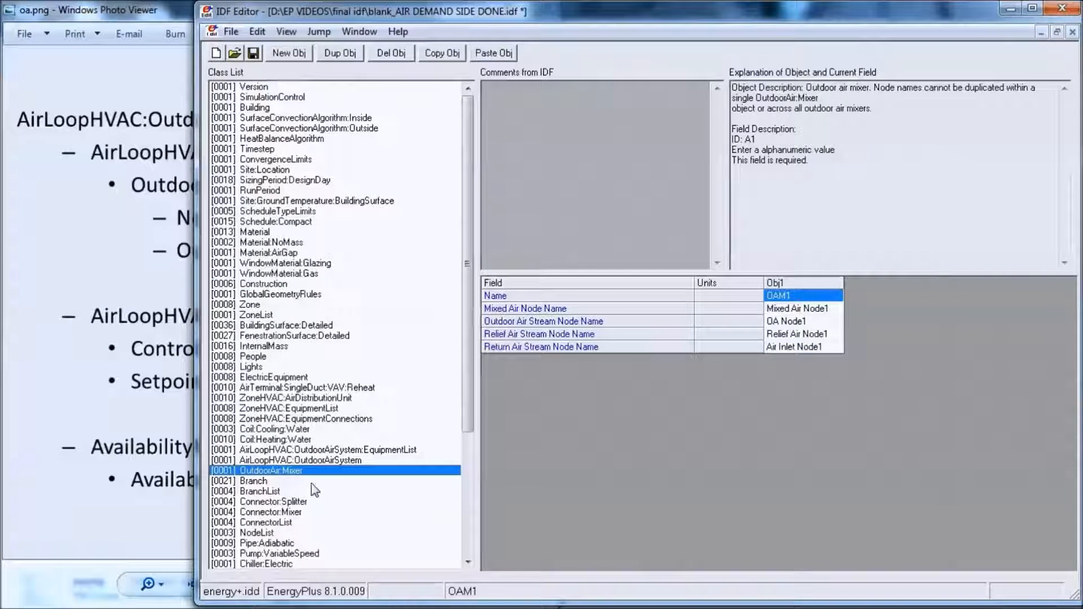
left_click(285, 459)
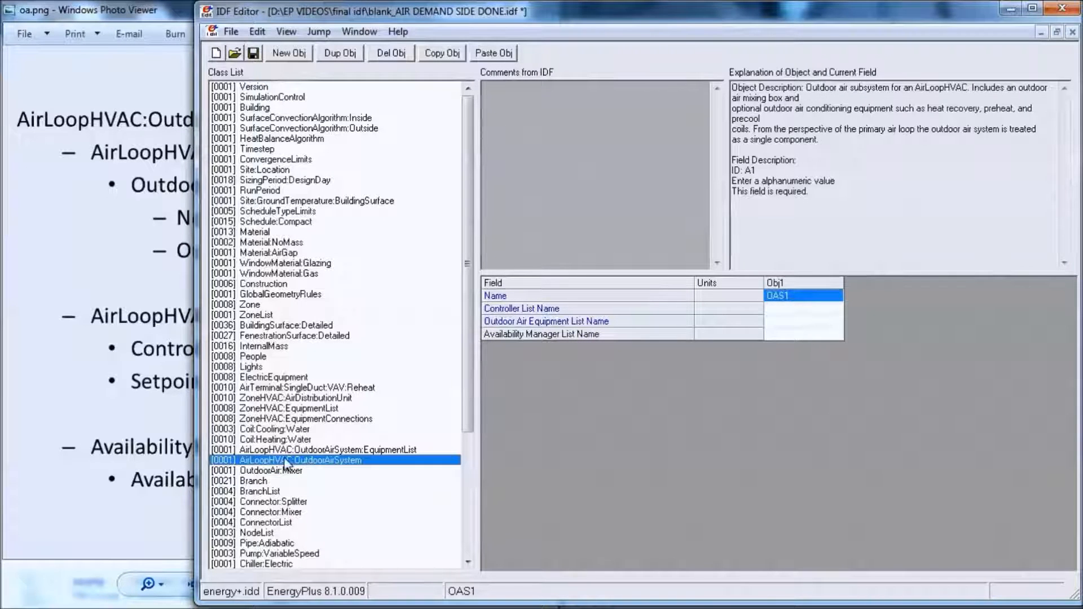
left_click(292, 451)
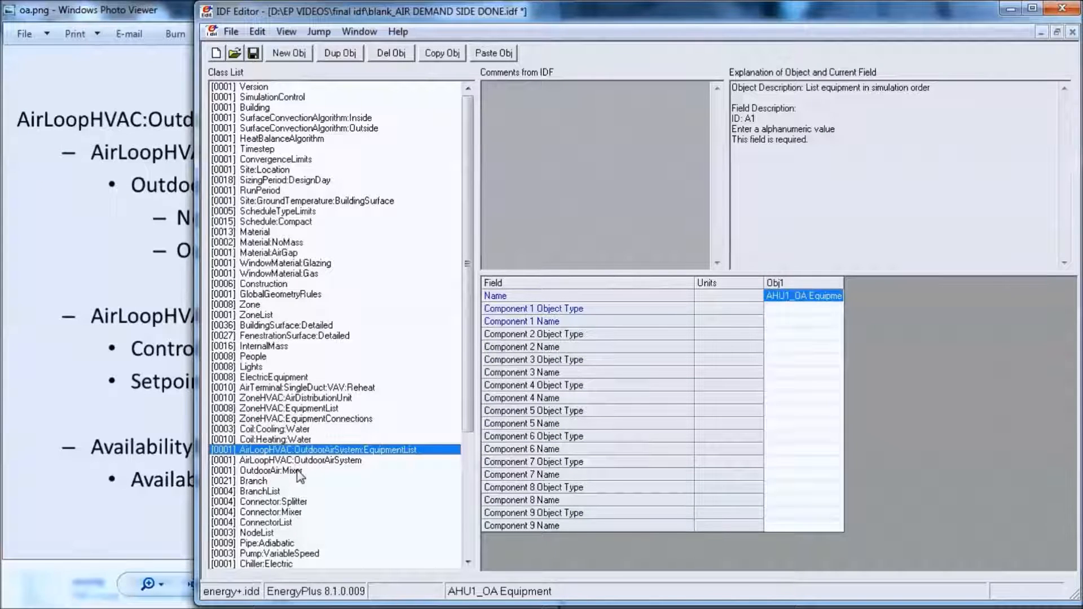
left_click(837, 309)
type("Outdoor")
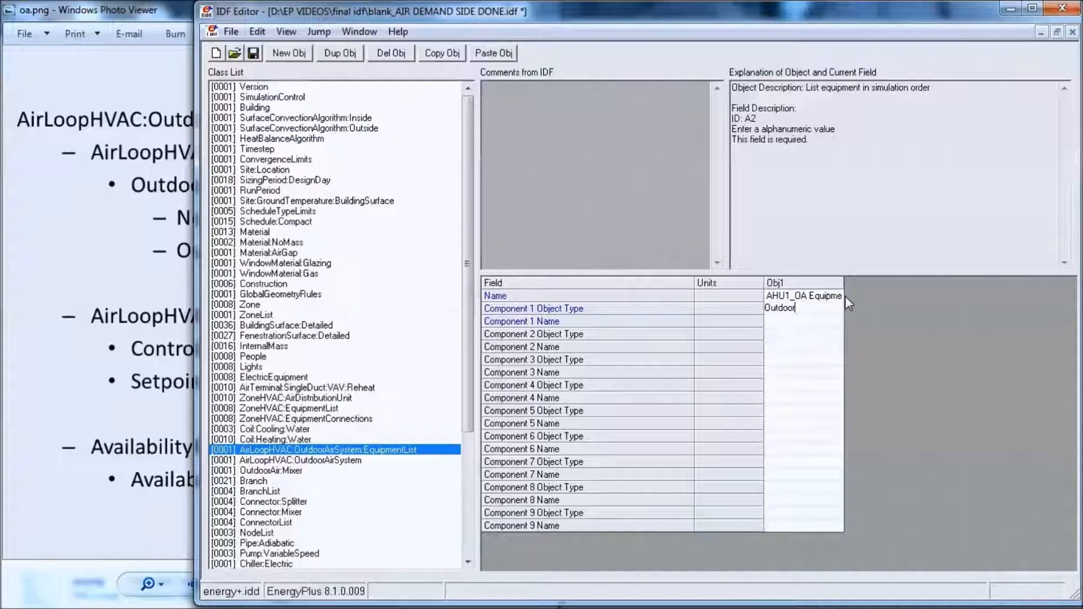
type("Air:Mixer")
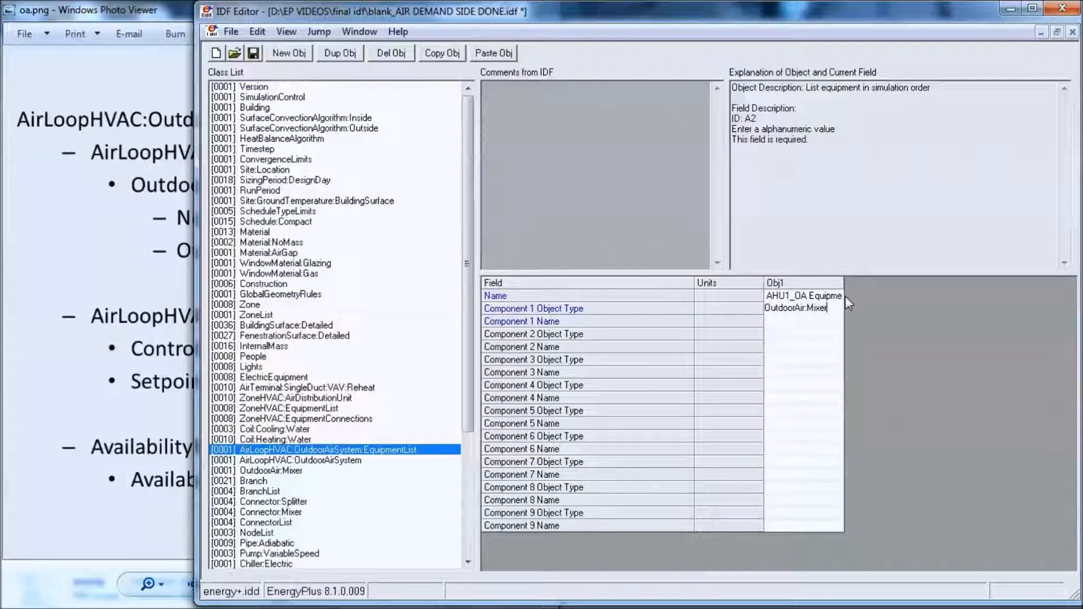
- Set the equipment list's Component 1 Name to OAM1, checking it against the name of the OutdoorAir:Mixer object
left_click(829, 322)
left_click(832, 322)
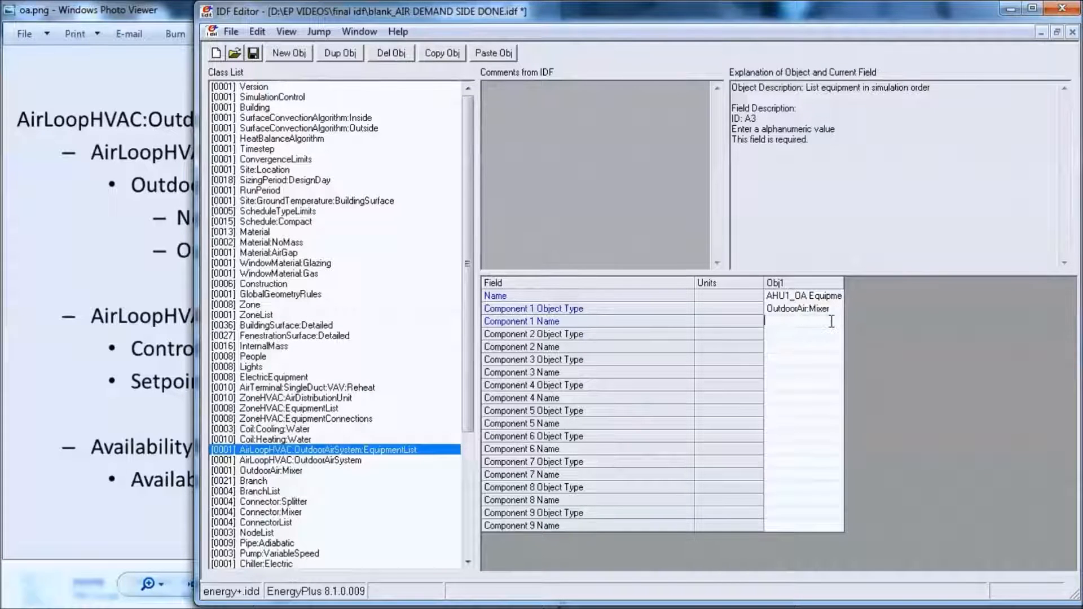
type("OAM 1")
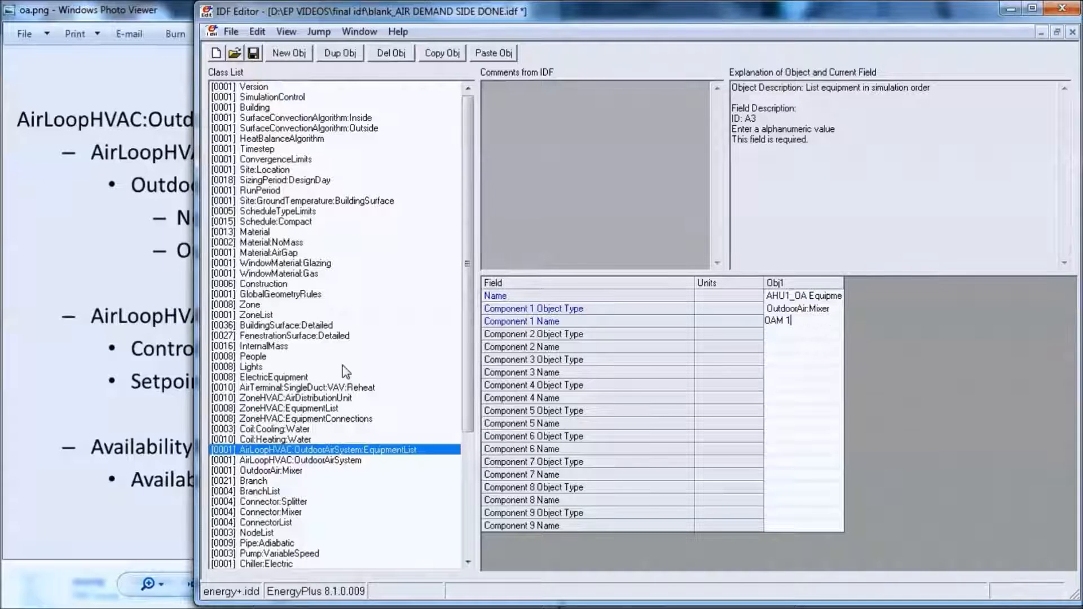
left_click(288, 471)
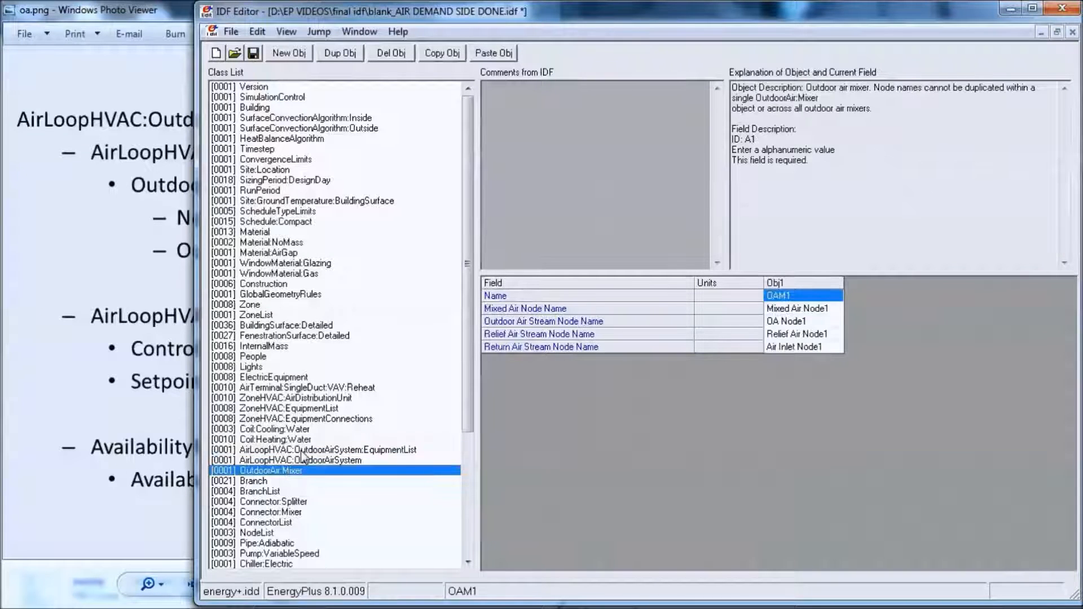
left_click(300, 449)
left_click(792, 321)
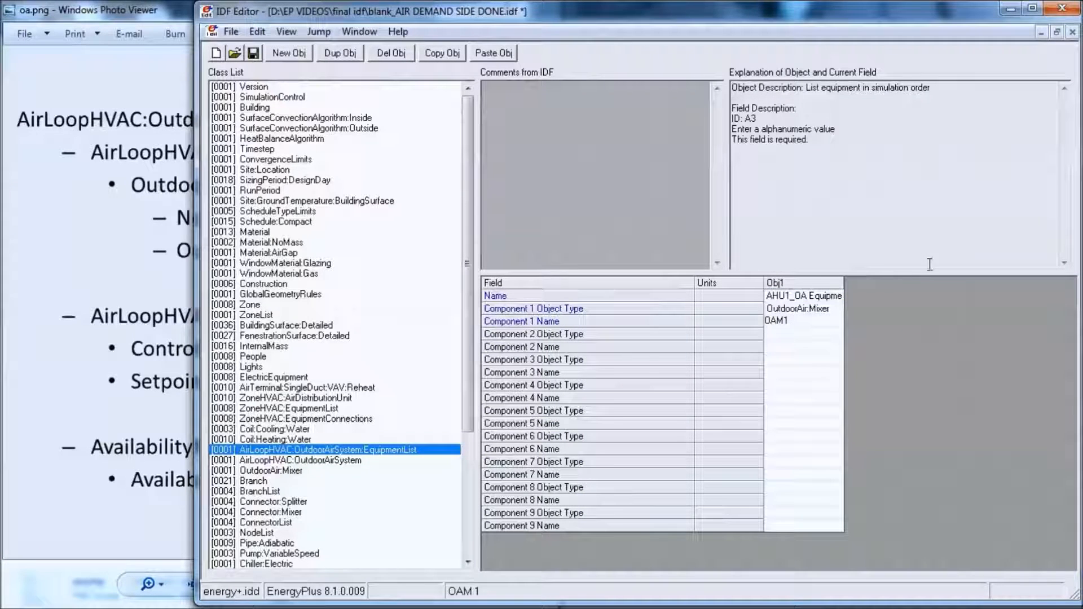
- Set the Outdoor Air Equipment List Name of outdoor air system OAS1 to AHU1_OA Equipment
left_click(309, 460)
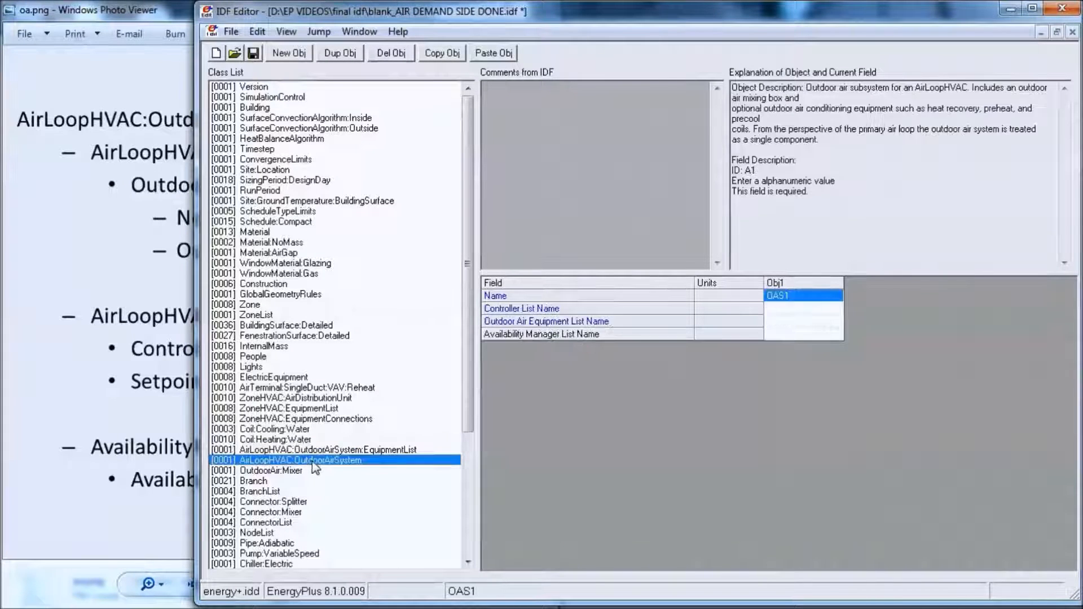
left_click(834, 321)
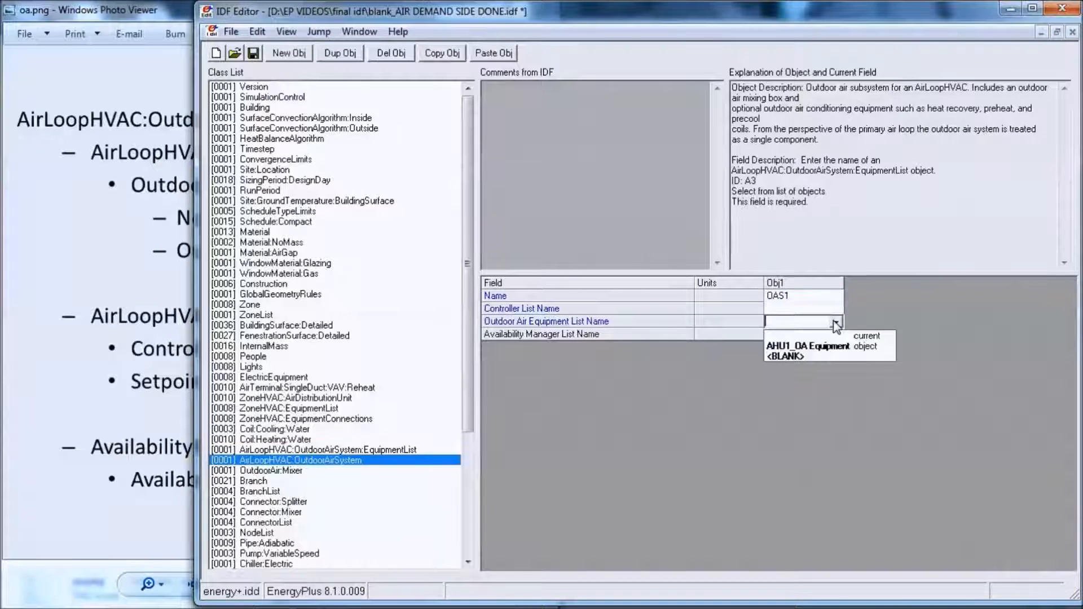
left_click(822, 350)
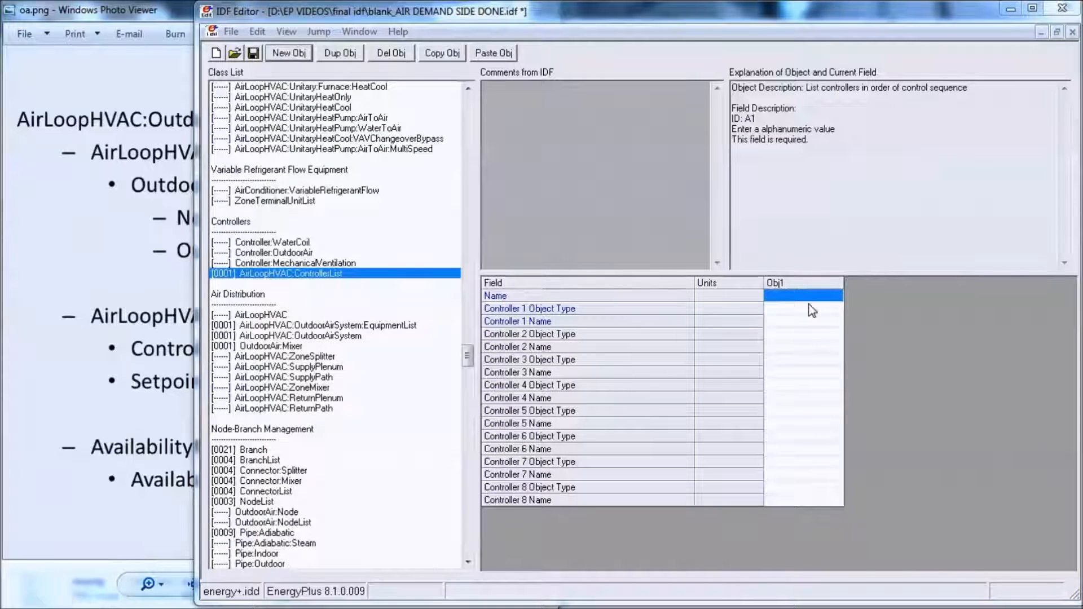
- Name the new AirLoopHVAC:ControllerList object AHU1_OA_Controller
left_click(805, 297)
type("AHU1 ")
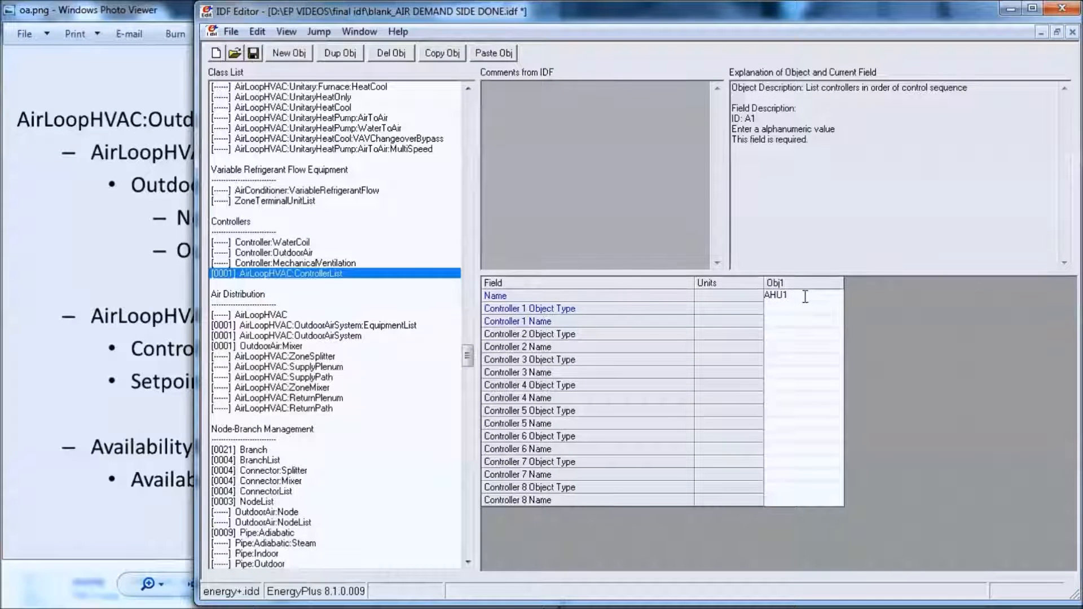
type("_OA_Controller")
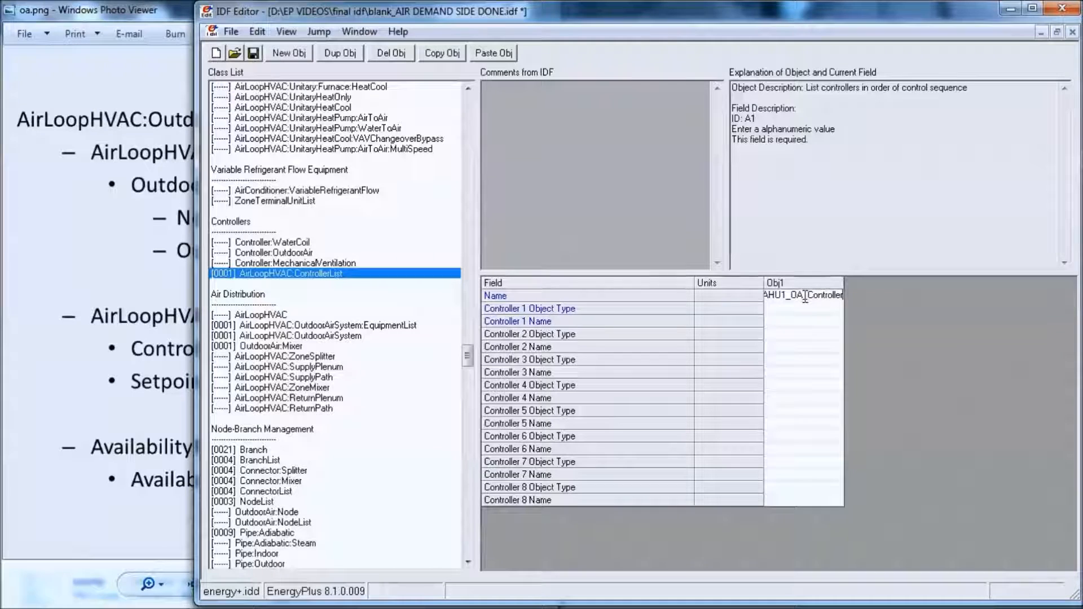
type("s")
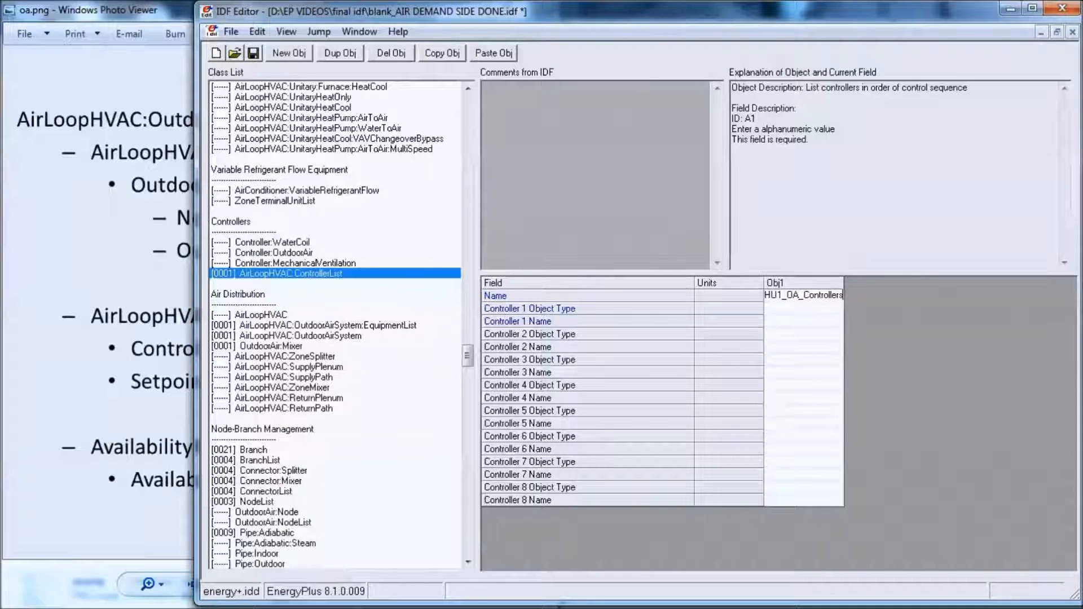
- Complete the name of the AirLoopHVAC:ControllerList object as AHU1_OA_Controllers
left_click(817, 311)
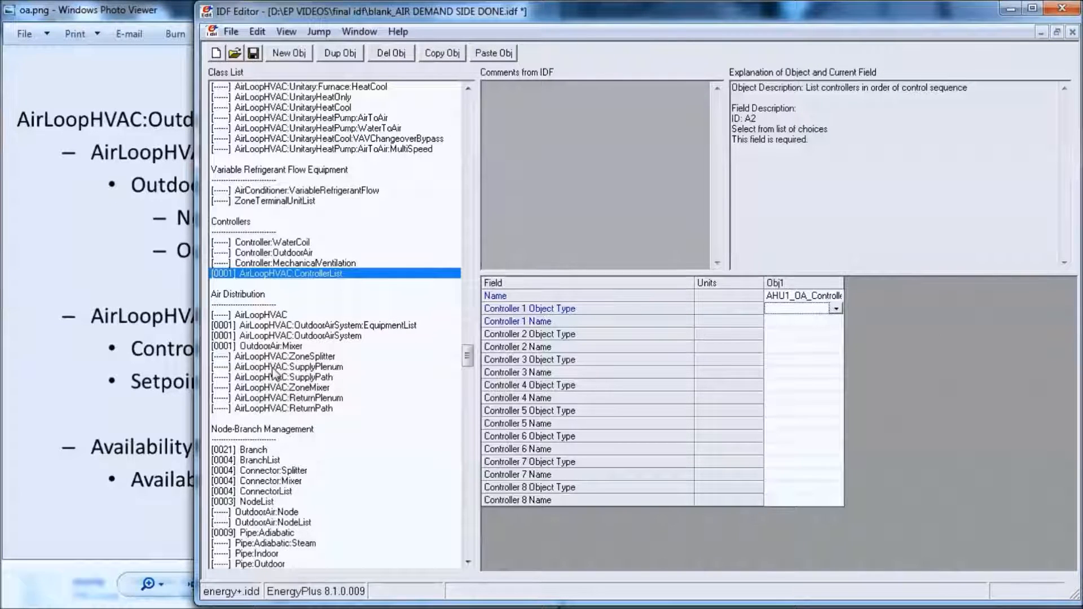
- Add a new Controller:OutdoorAir object and name it AHU1_OA_Controller
left_click(293, 254)
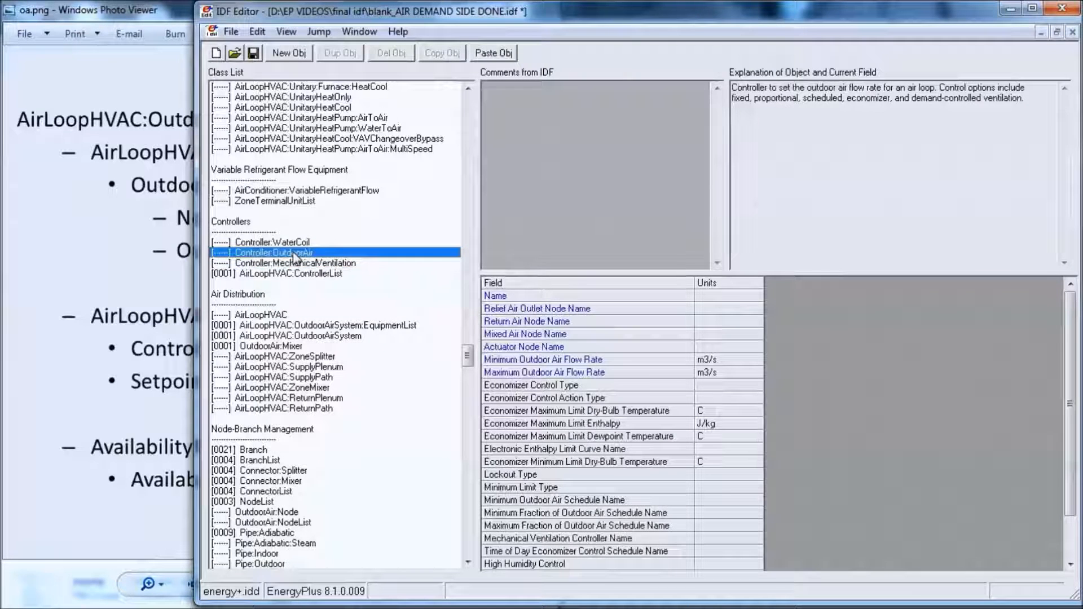
left_click(289, 53)
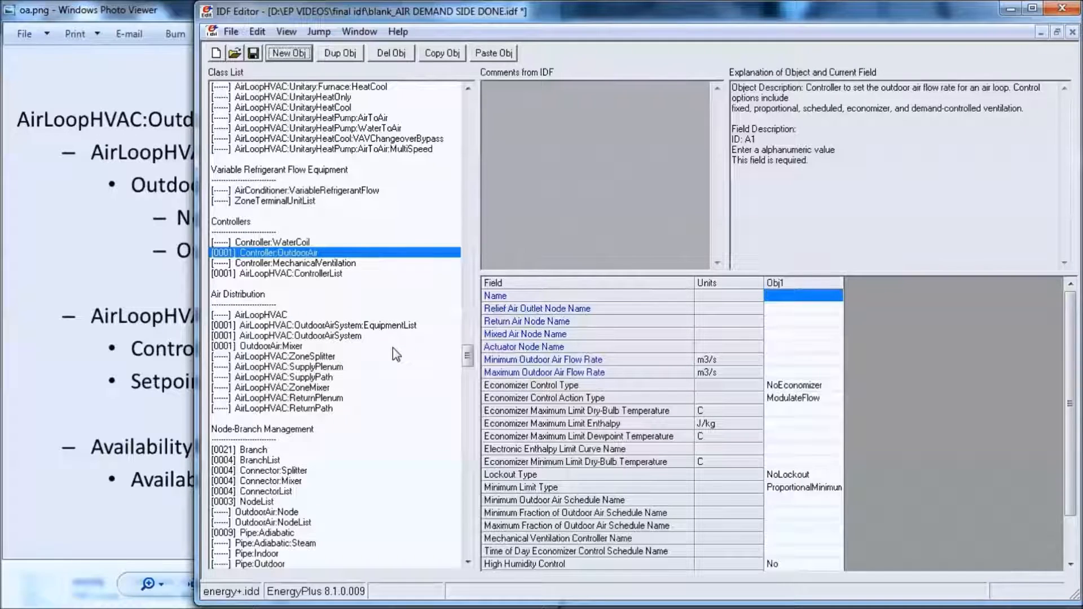
left_click(813, 298)
type("AHU")
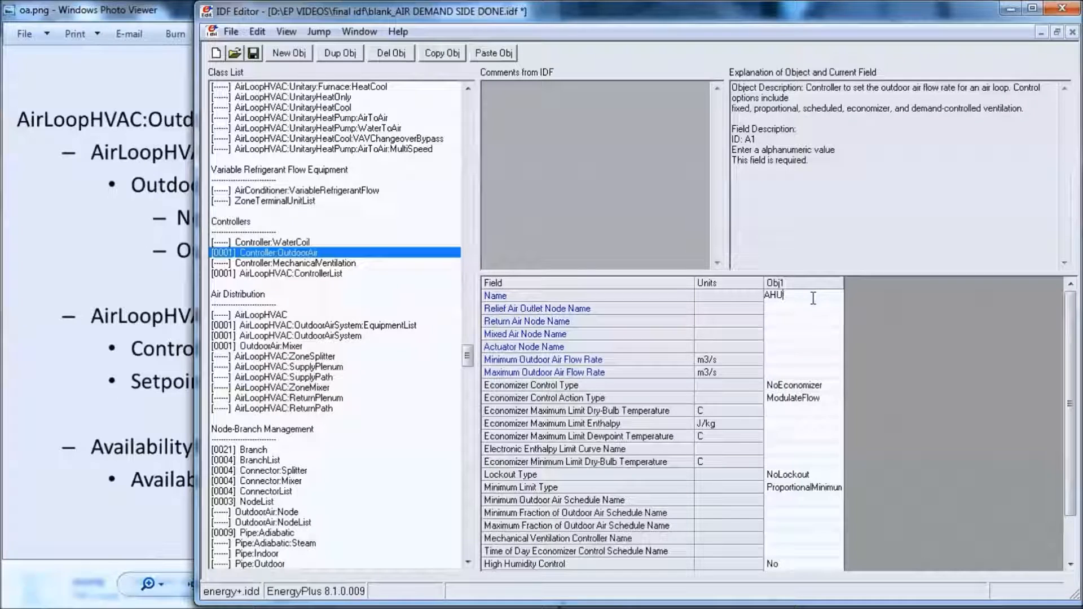
type("_o")
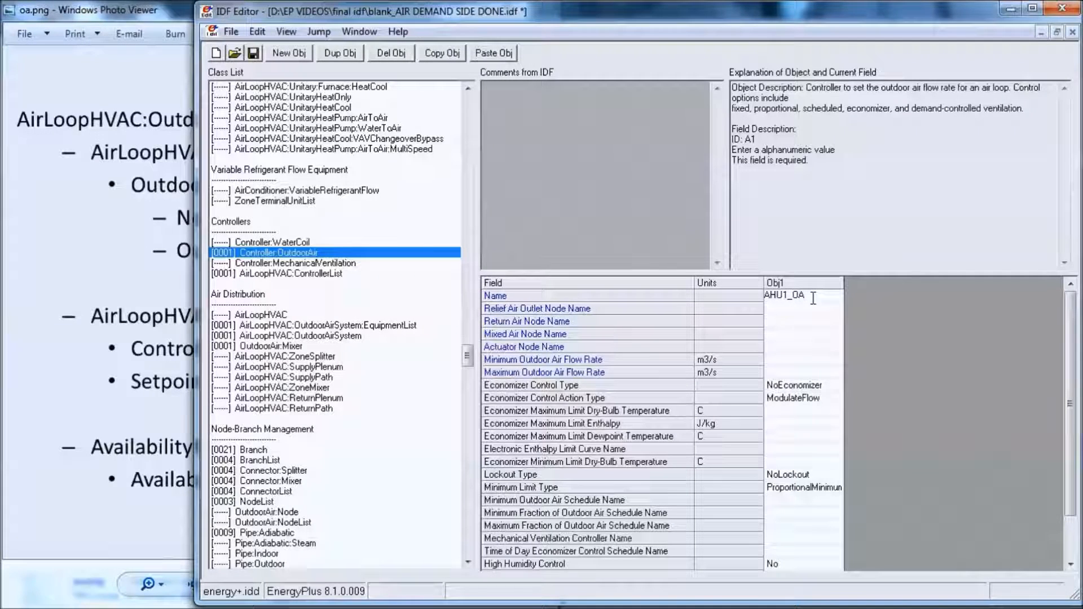
type("cONTROLLER")
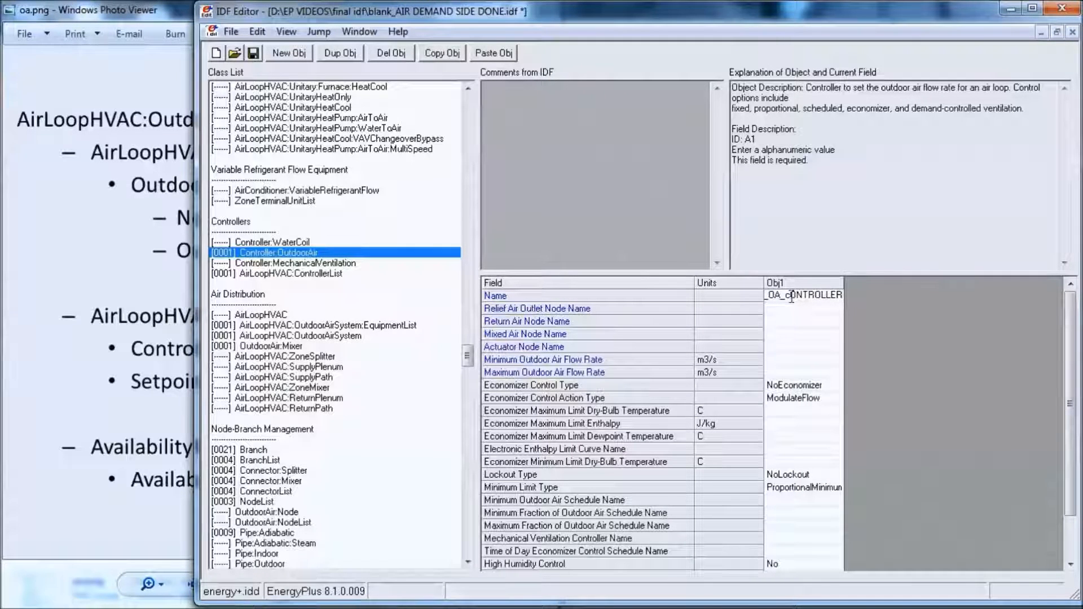
left_click_drag(785, 297, 874, 292)
type("C")
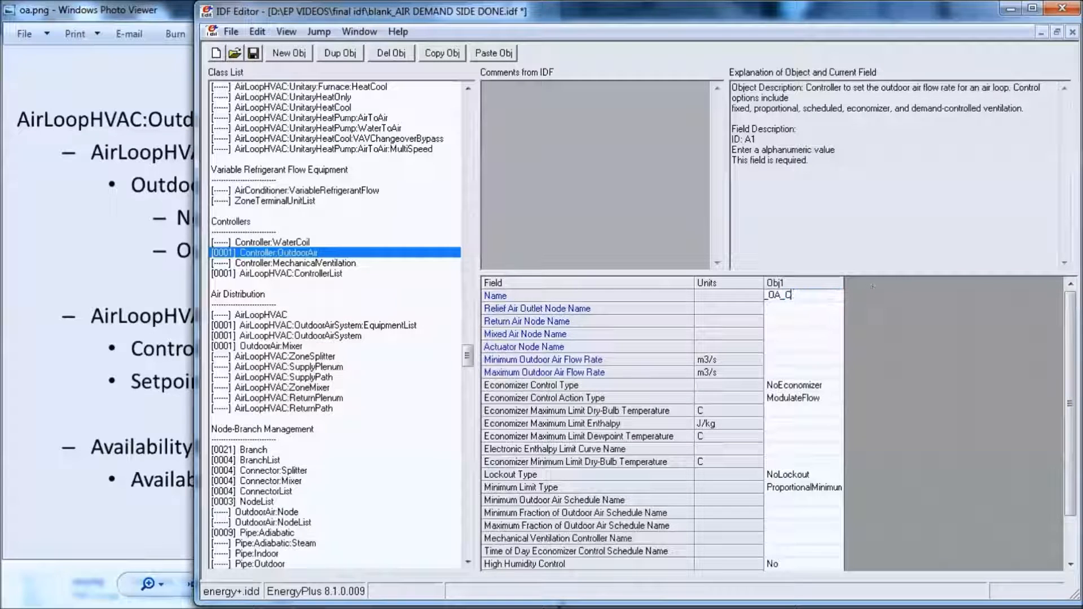
type("ontroller")
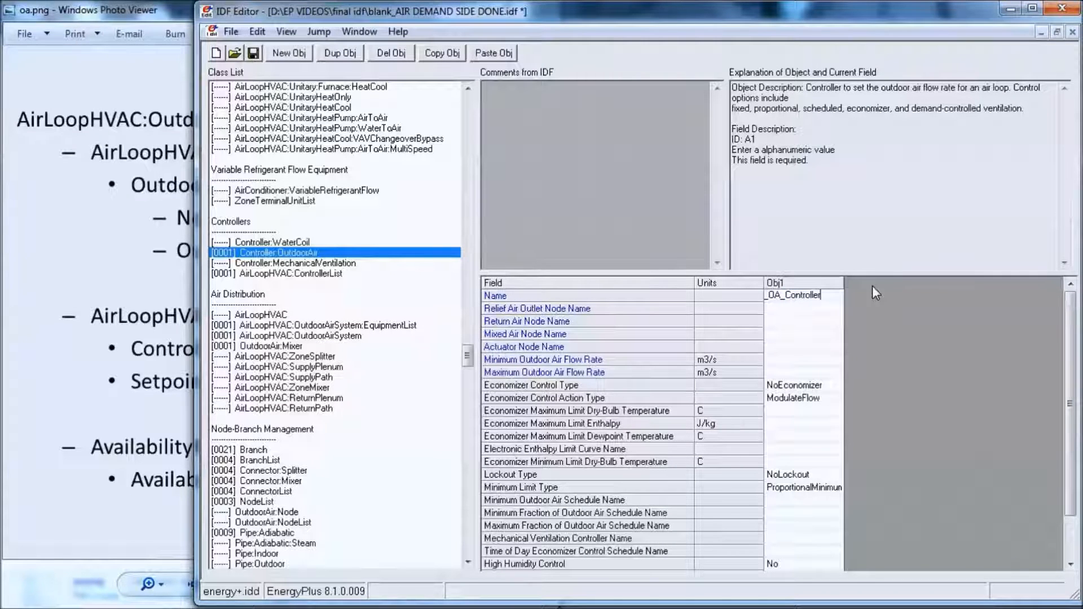
- Set the outdoor air controller's Relief Air Outlet Node Name to the existing node Relief Air Node1
double_click(828, 310)
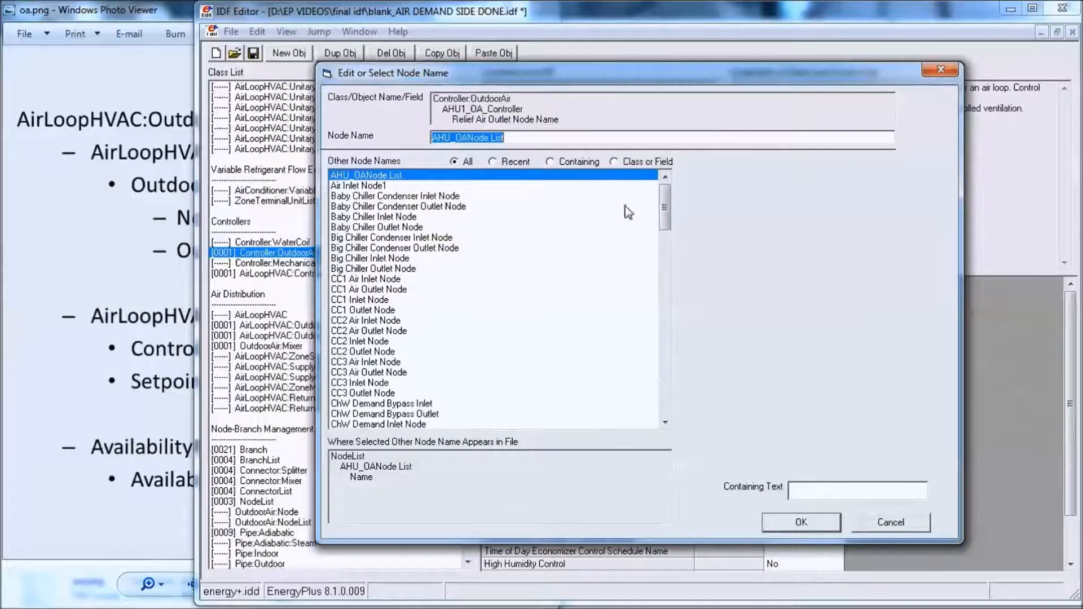
left_click_drag(772, 81, 757, 62)
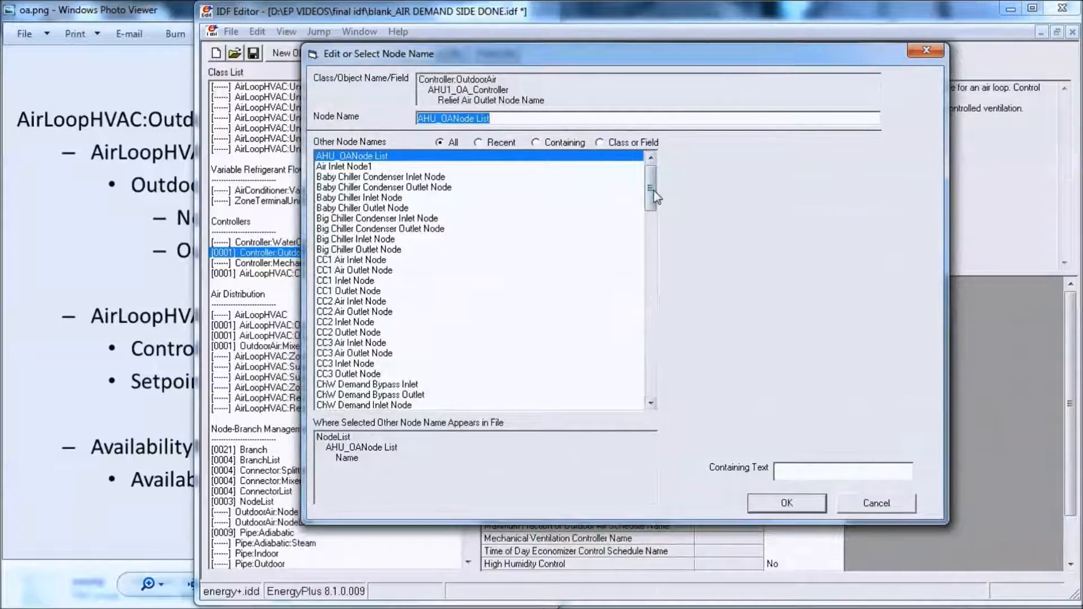
left_click_drag(650, 191, 650, 260)
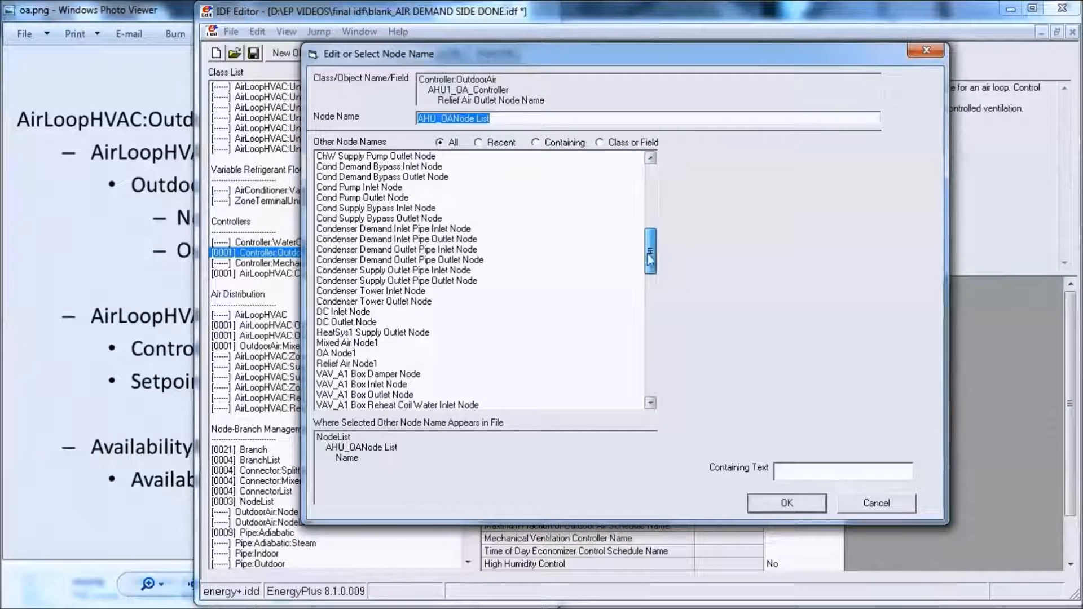
left_click(387, 364)
left_click(782, 502)
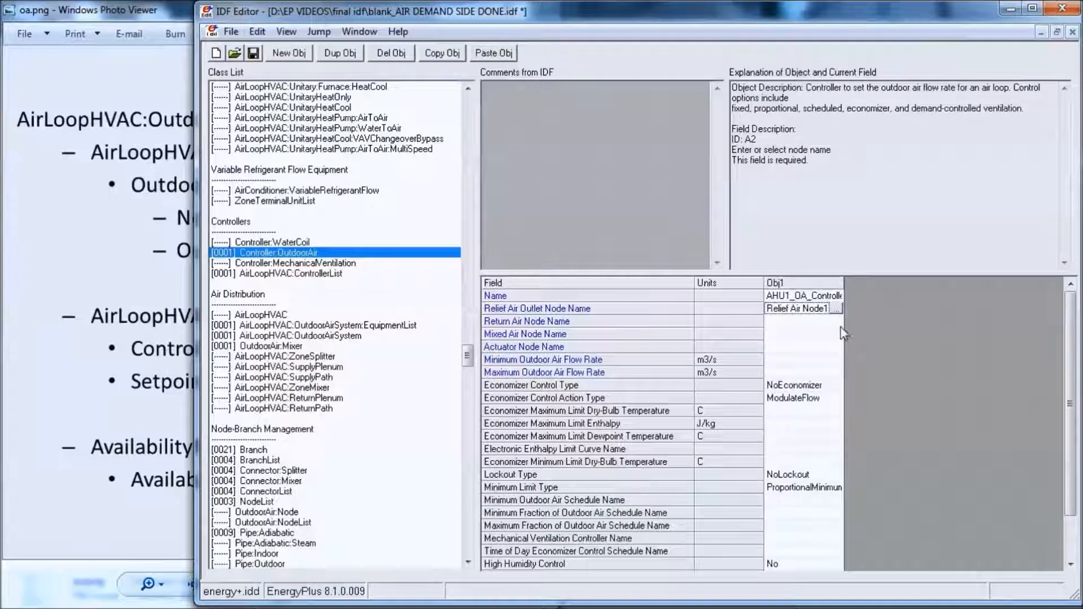
- Set the outdoor air controller's Return Air Node Name to the existing node Air Inlet Node1
left_click(801, 321)
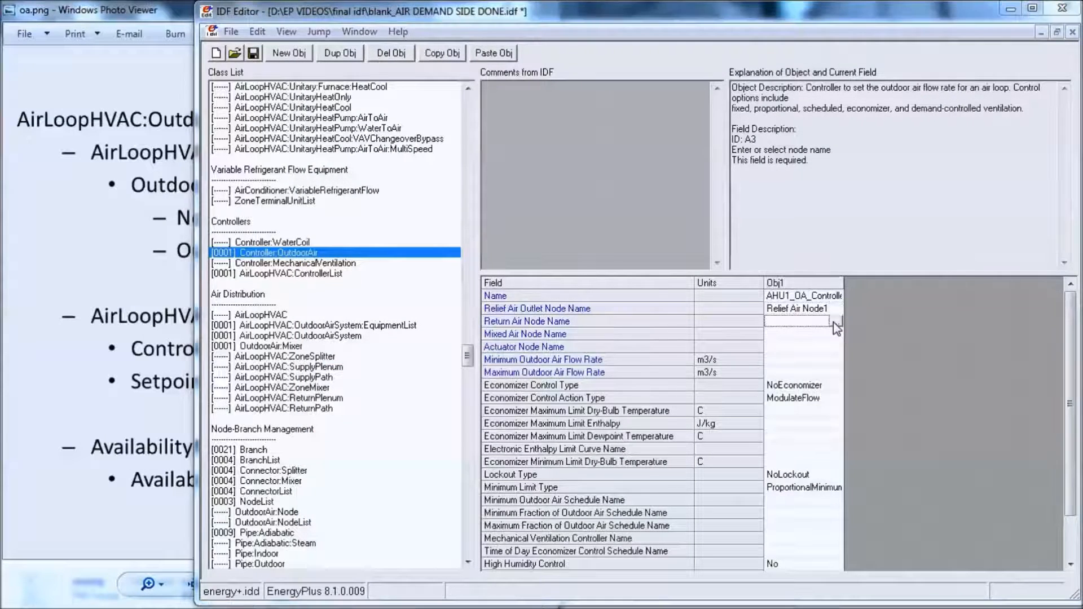
left_click(833, 323)
left_click_drag(669, 226, 676, 191)
left_click(395, 186)
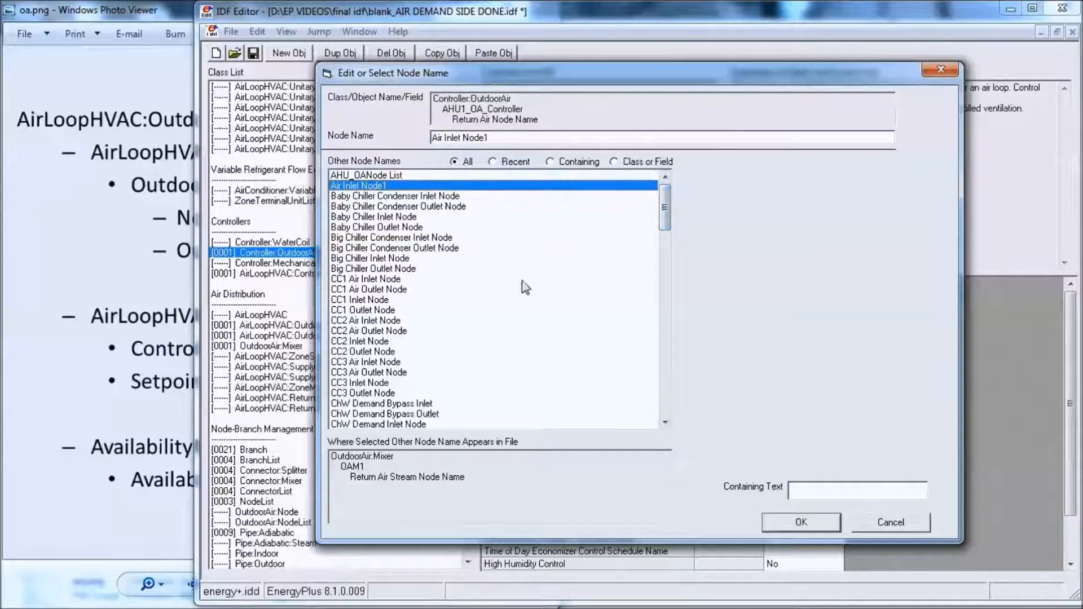
left_click(798, 522)
- Set the outdoor air controller's Mixed Air Node Name to the existing node Mixed Air Node1
left_click(833, 346)
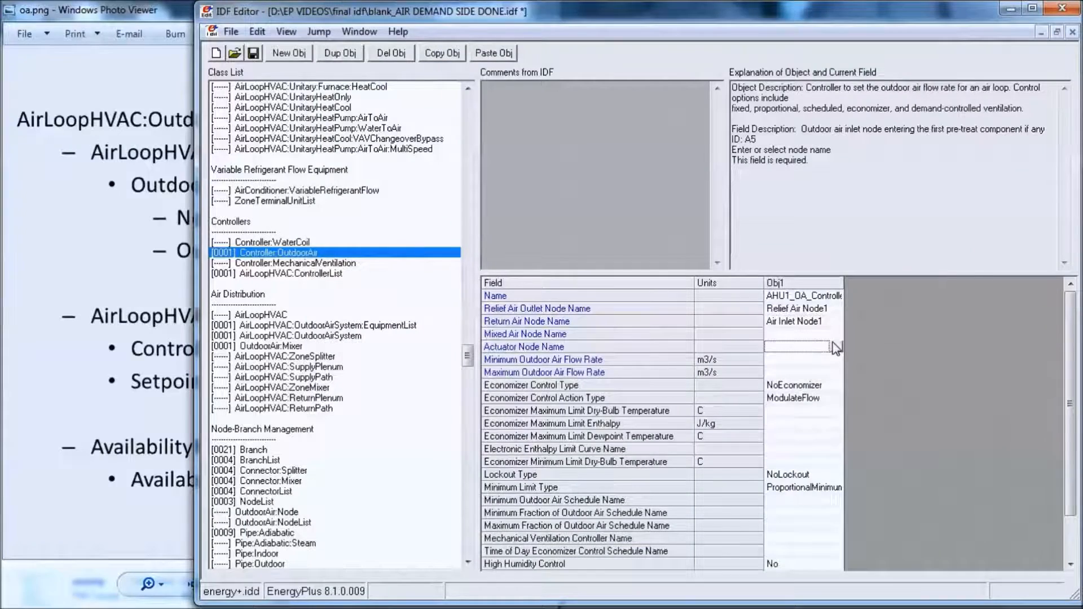
left_click(836, 347)
key("Escape")
left_click(833, 334)
left_click(836, 334)
left_click_drag(666, 218, 607, 297)
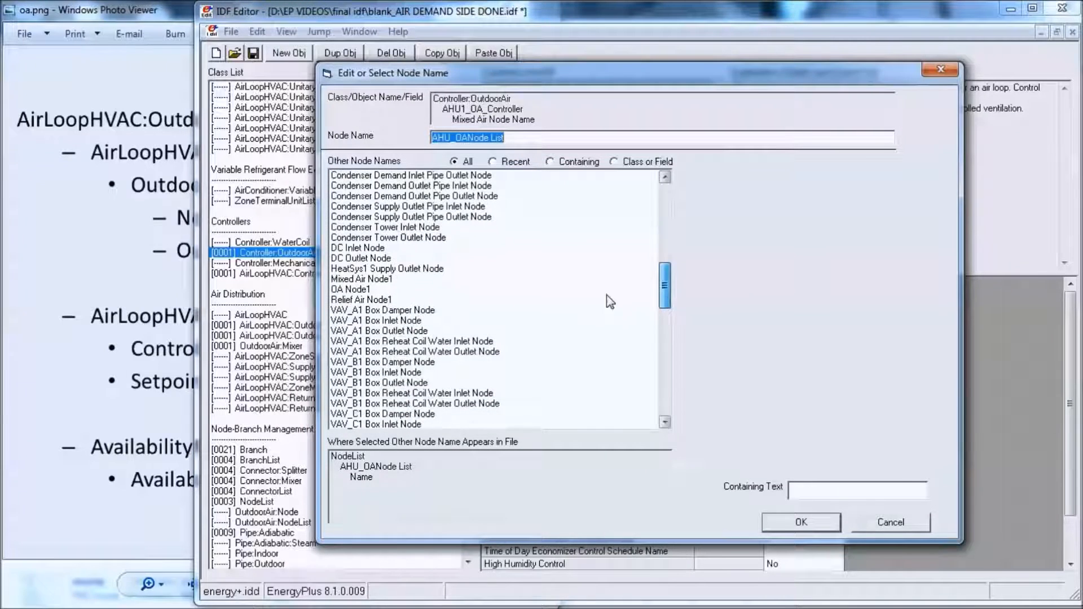
left_click(389, 279)
left_click(801, 522)
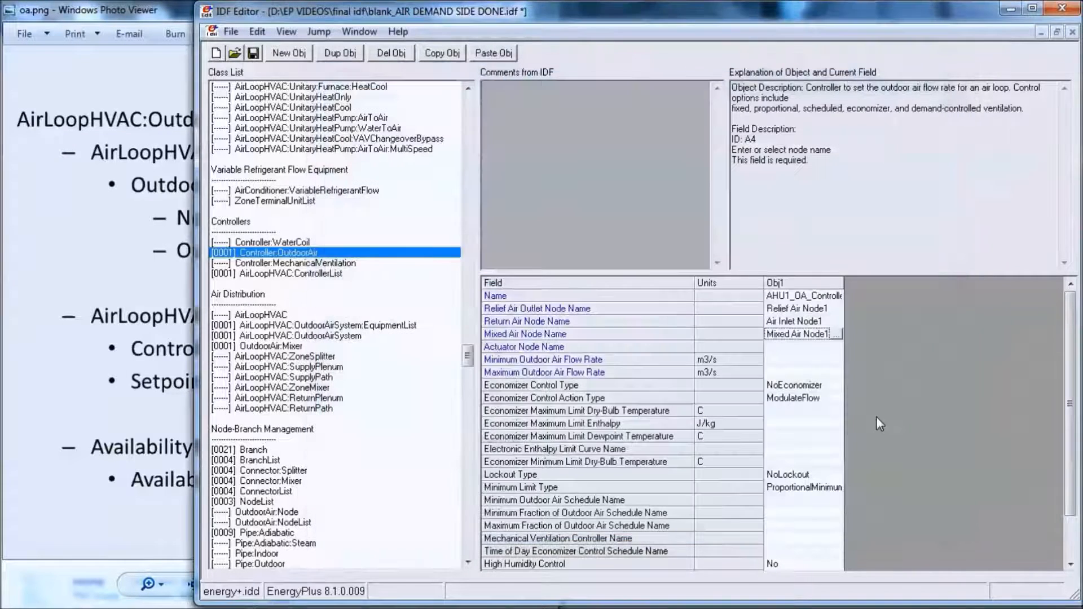
- Set the outdoor air controller's Actuator Node Name to the existing node OA Node1
left_click(837, 347)
left_click(837, 347)
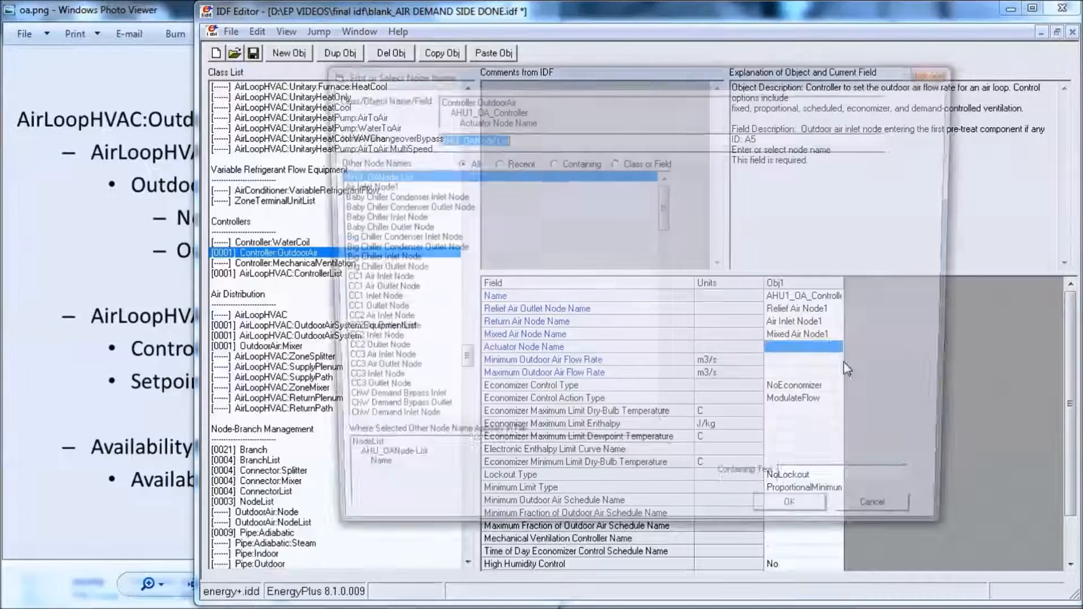
left_click_drag(676, 214, 676, 290)
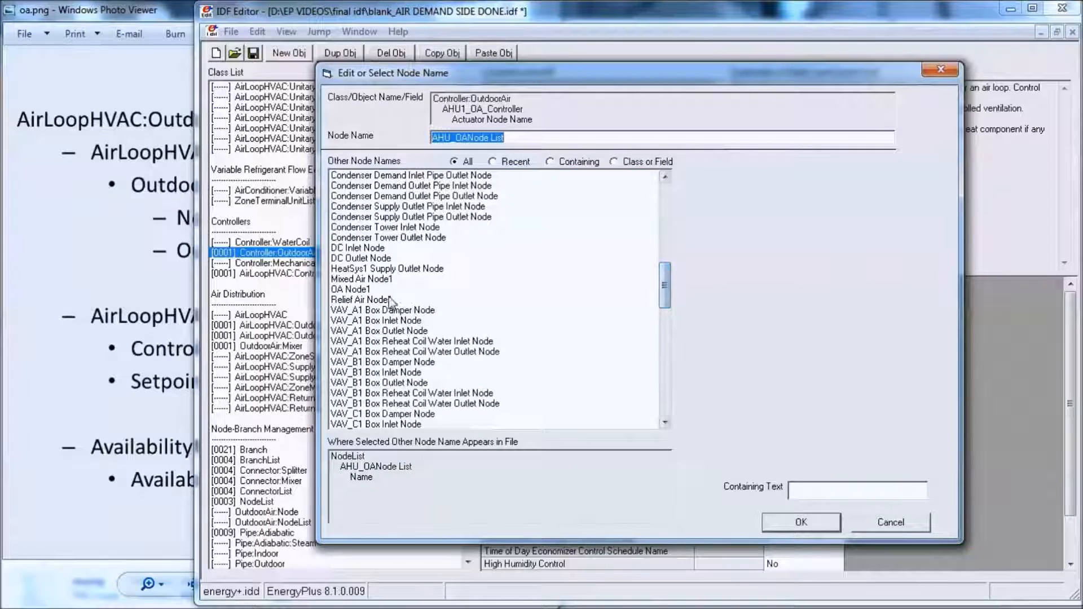
left_click(372, 289)
left_click(831, 525)
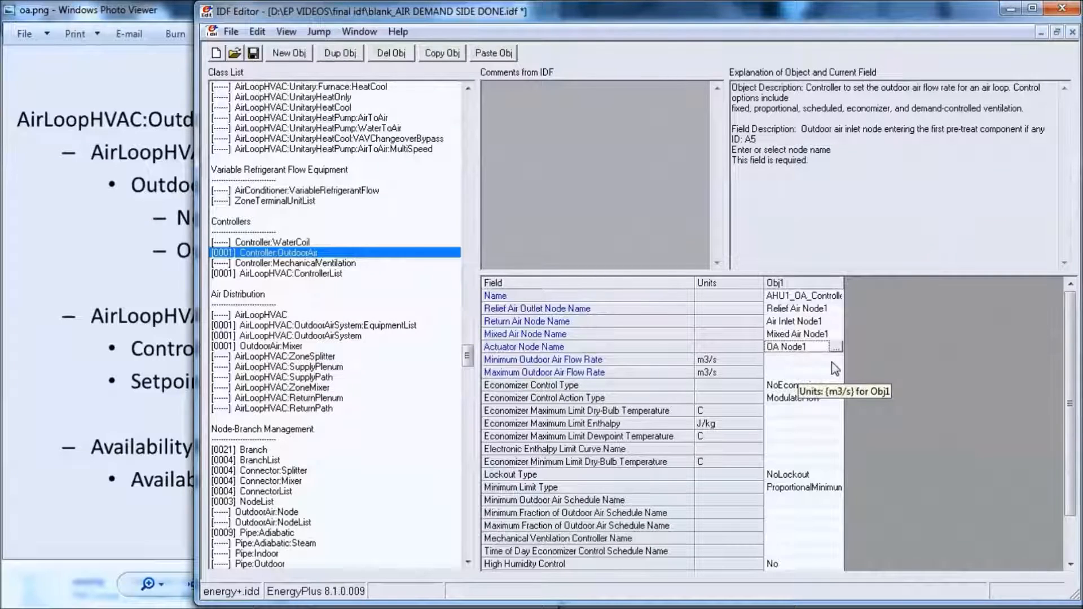
- Set both the Minimum and the Maximum Outdoor Air Flow Rate of the outdoor air controller to autosize
left_click(833, 362)
left_click(835, 362)
left_click(835, 384)
left_click(833, 372)
left_click(834, 372)
left_click(837, 397)
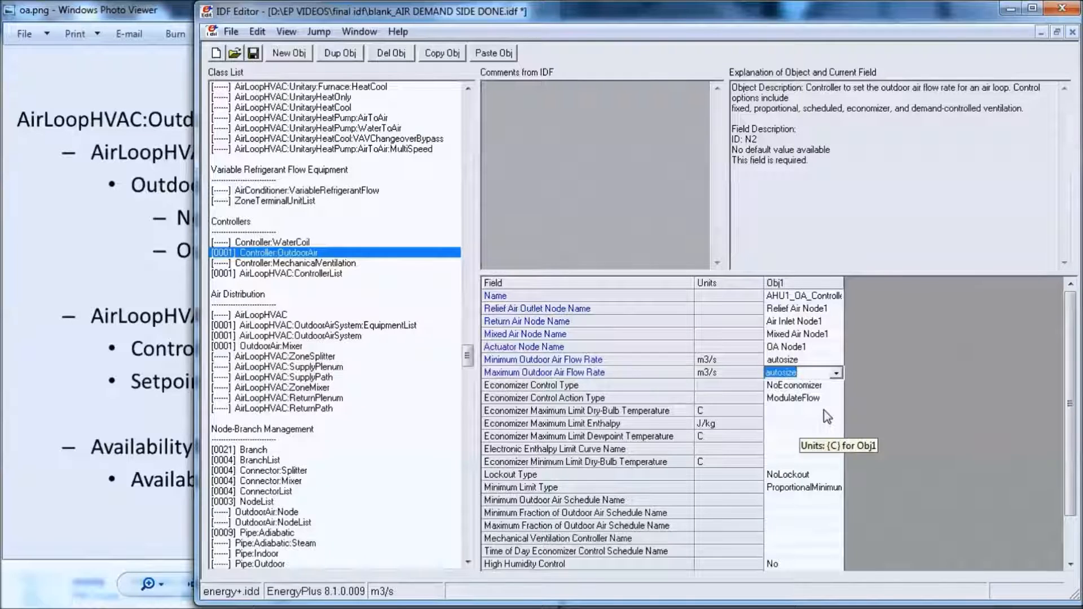
- Set the Economizer Maximum Limit Dry-Bulb Temperature to 19 C and the Economizer Maximum Limit Enthalpy to 32000 J/kg
left_click(823, 411)
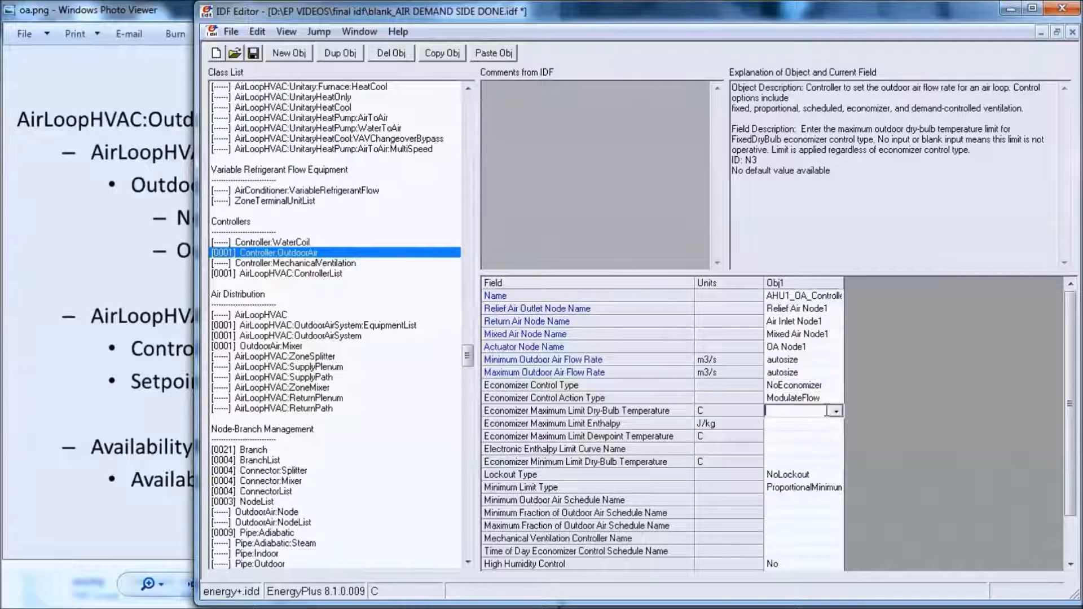
type("19")
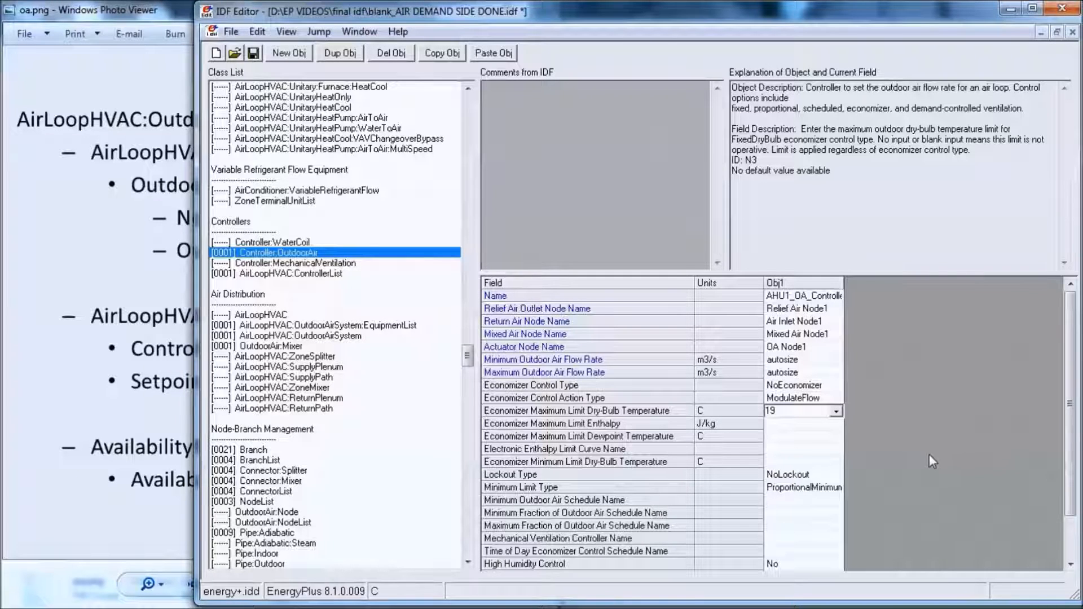
left_click(811, 424)
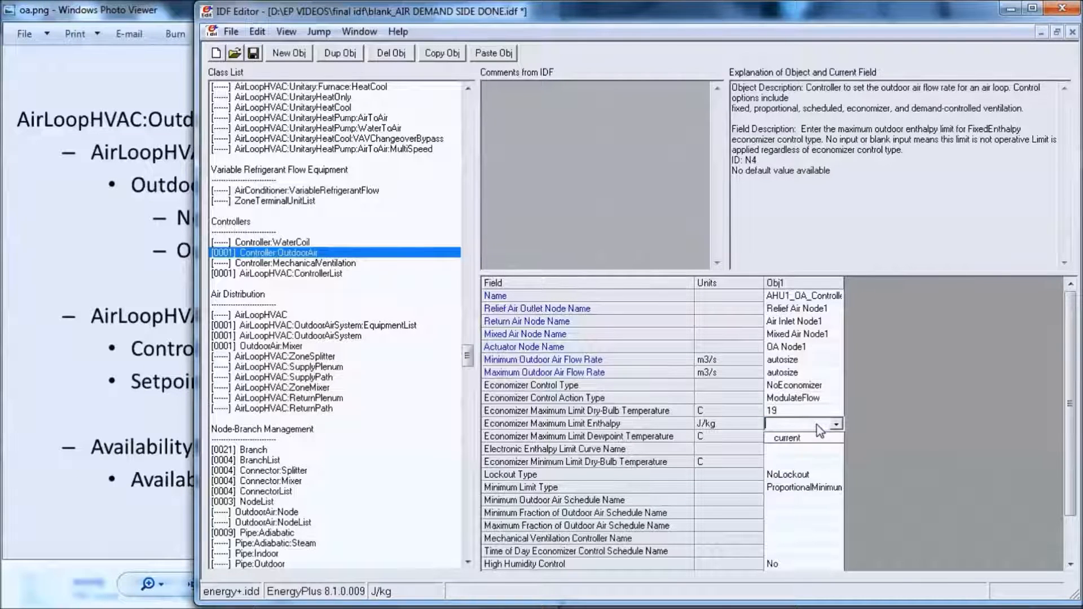
type("32000")
left_click(902, 393)
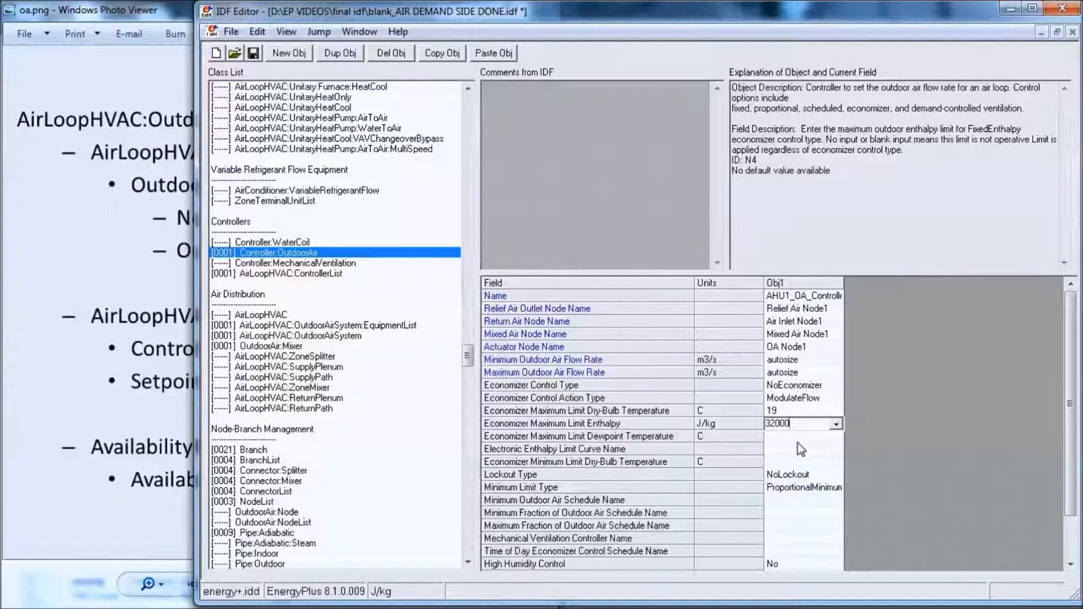
- Set the Economizer Minimum Limit Dry-Bulb Temperature of the outdoor air controller to 0 C
left_click(793, 464)
type("0")
key("Return")
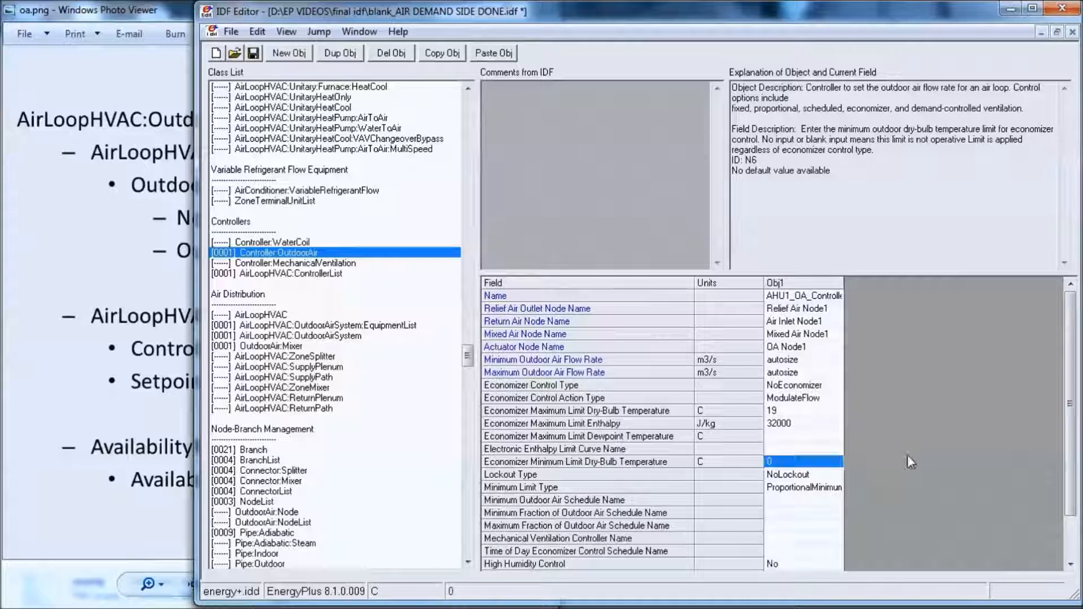
- Assign the Min OA Sched schedule as the controller's Minimum Outdoor Air Schedule Name
left_click(836, 501)
left_click(835, 501)
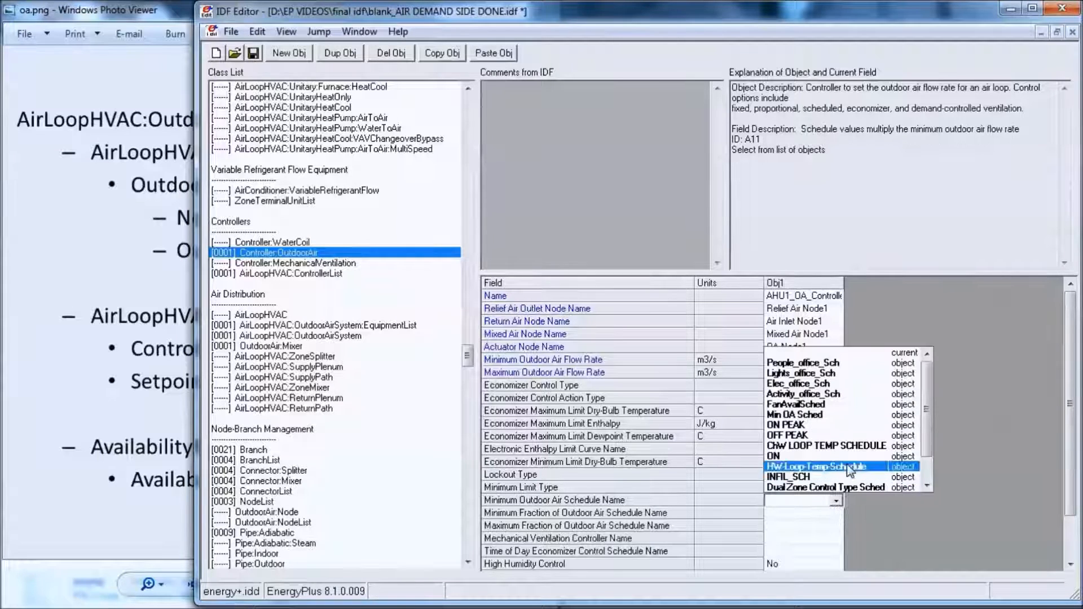
left_click(845, 425)
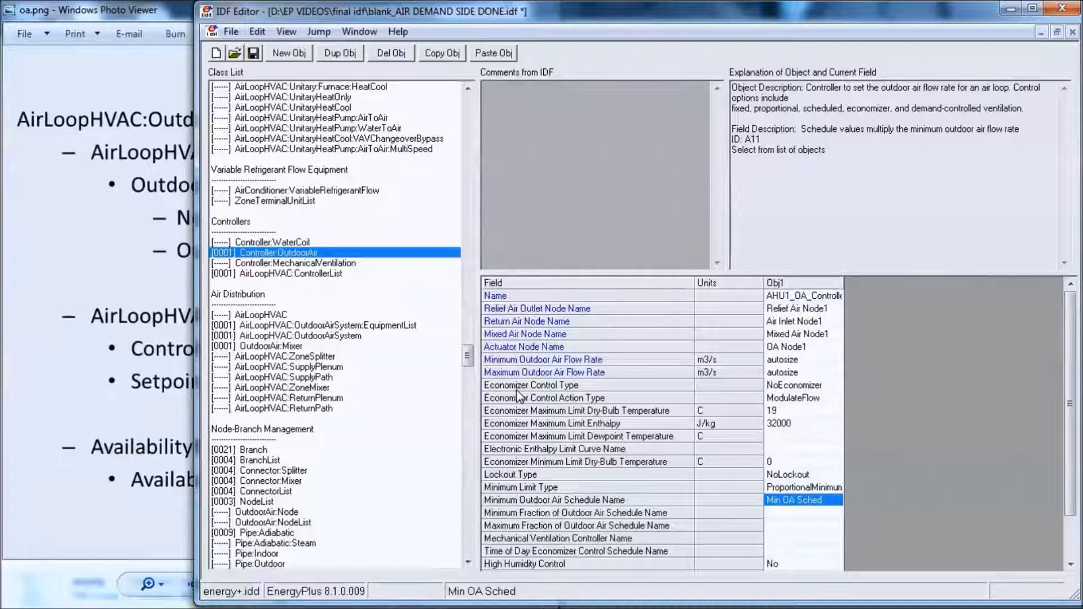
- Show only the classes with objects and examine the Min OA Sched entry among the Schedule:Compact objects
left_click(334, 253)
key("ctrl+l")
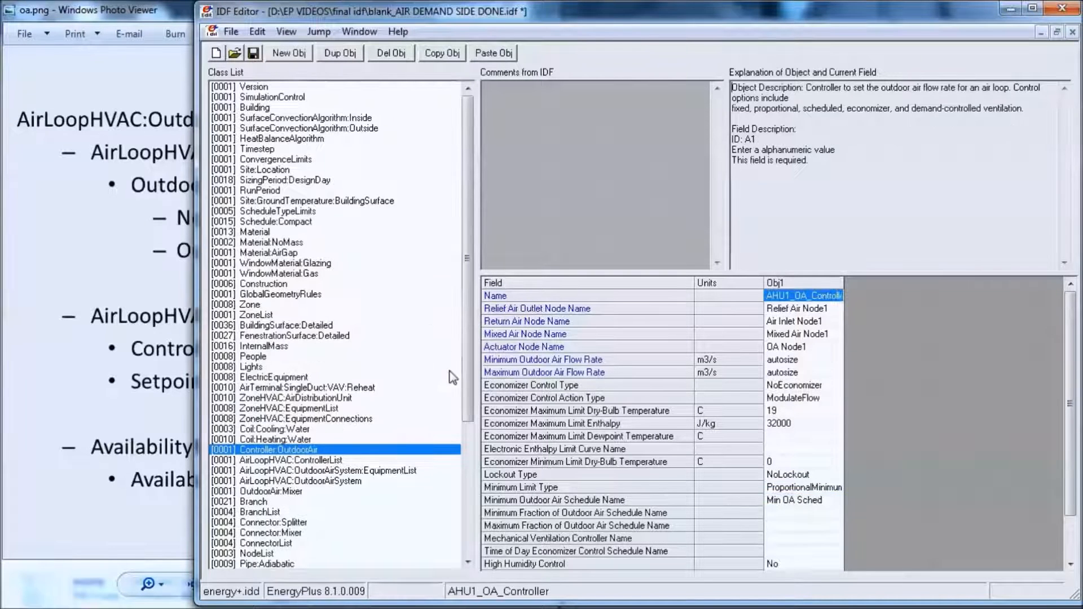
left_click(276, 221)
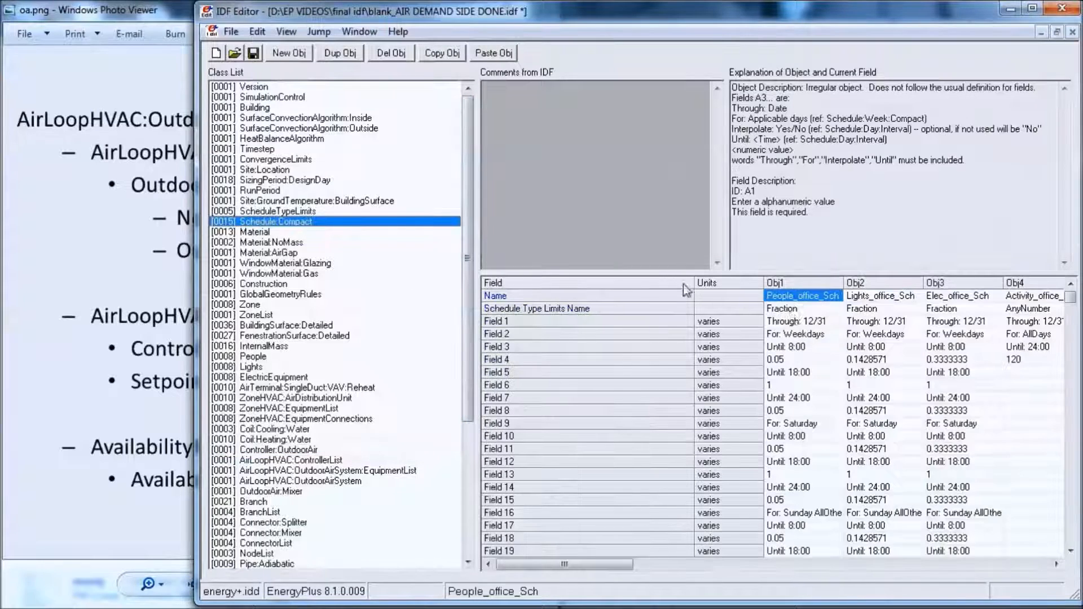
left_click(1055, 564)
left_click(1056, 564)
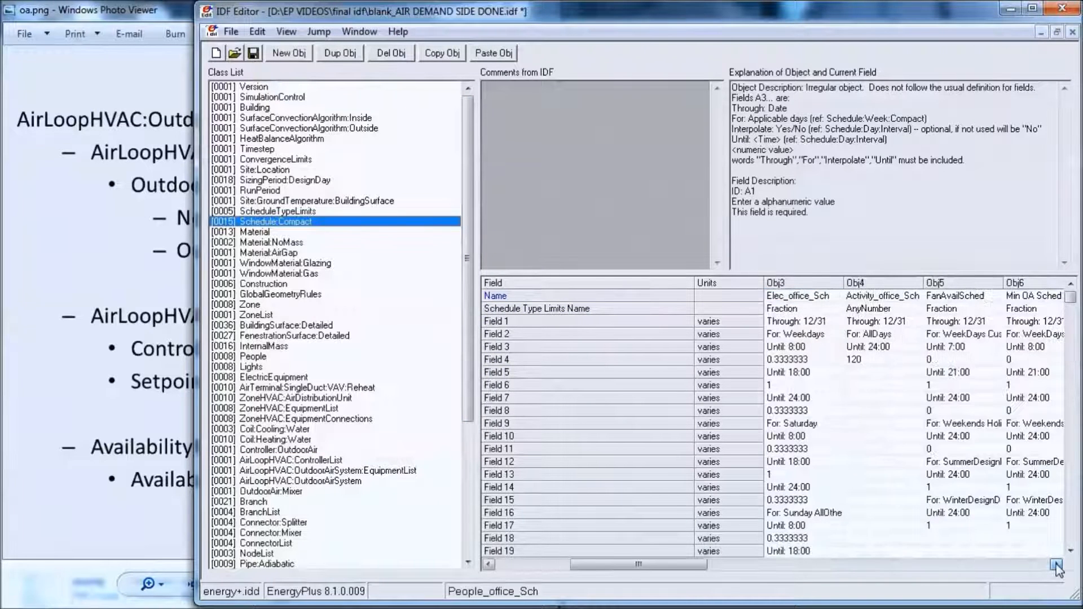
left_click(1056, 564)
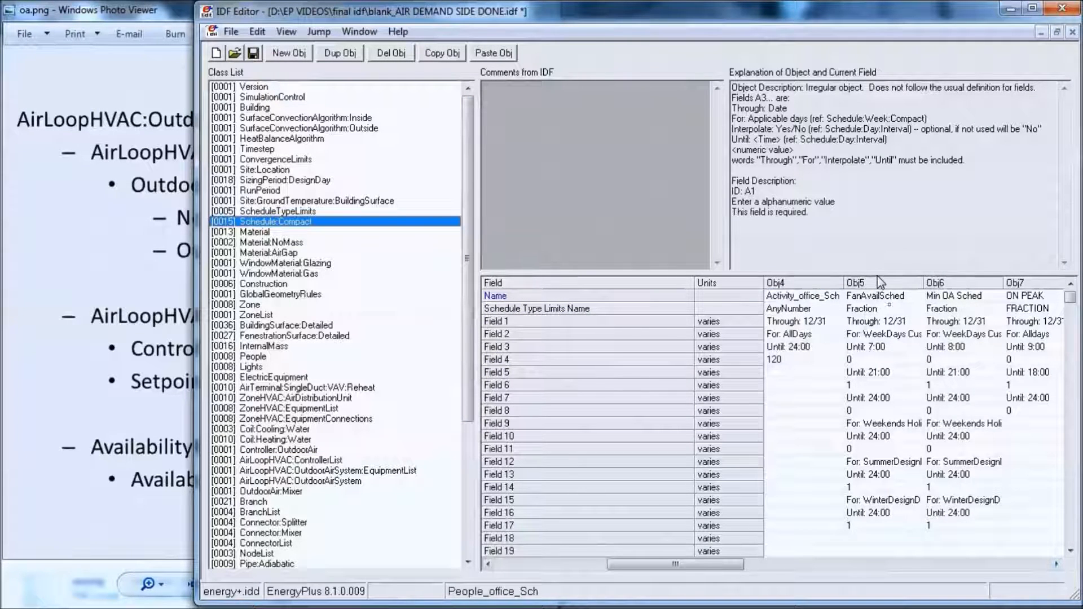
left_click_drag(877, 274, 878, 178)
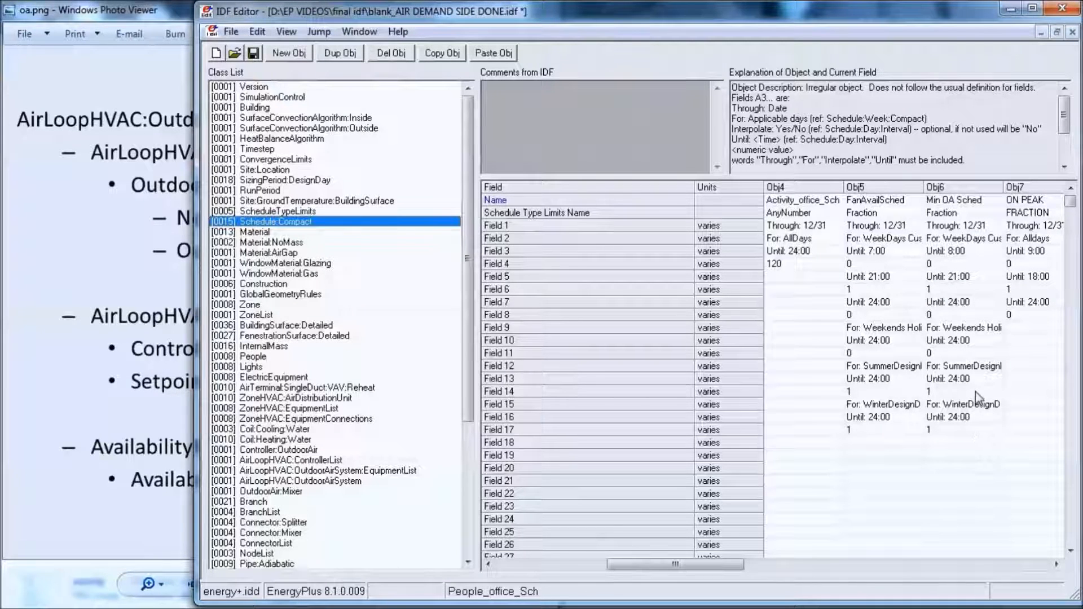
- Assign AHU1_OA_Controllers as the Controller List Name of the outdoor air system OAS1
left_click_drag(474, 302, 437, 369)
left_click(314, 355)
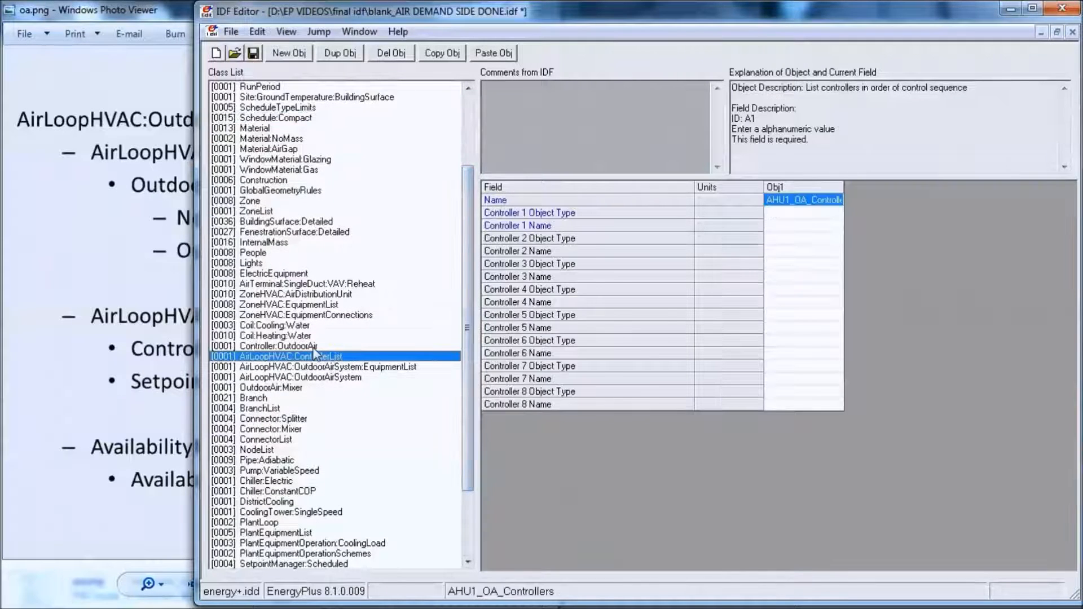
left_click(314, 348)
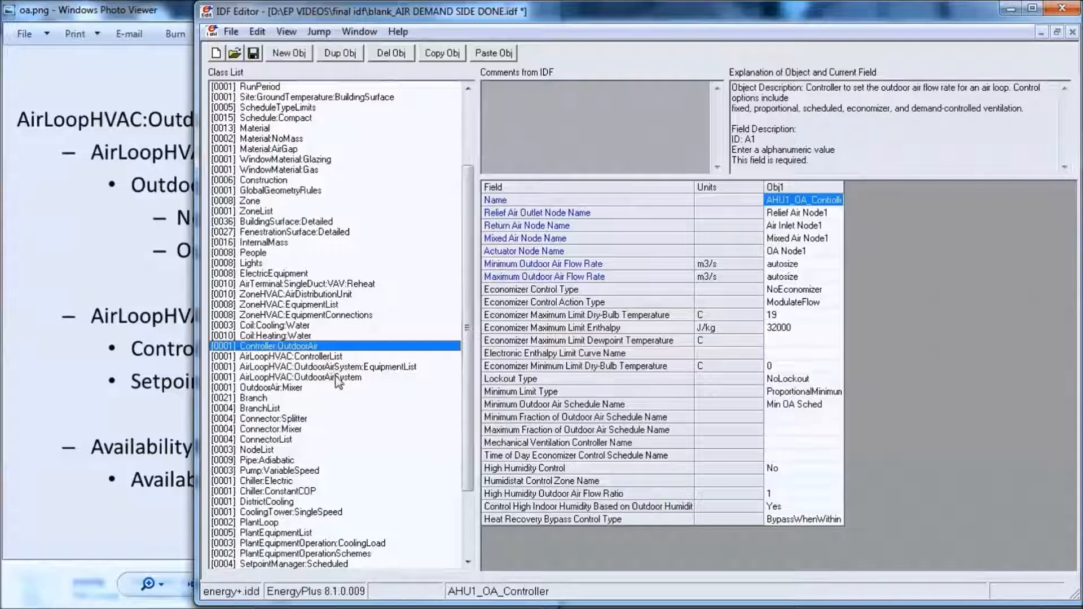
left_click(329, 357)
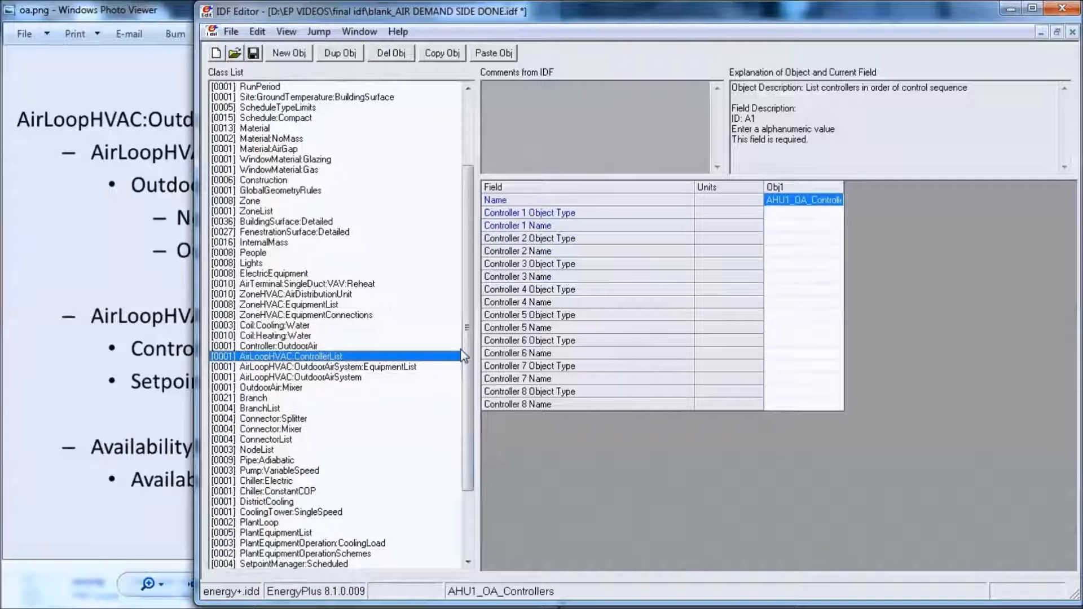
left_click(325, 377)
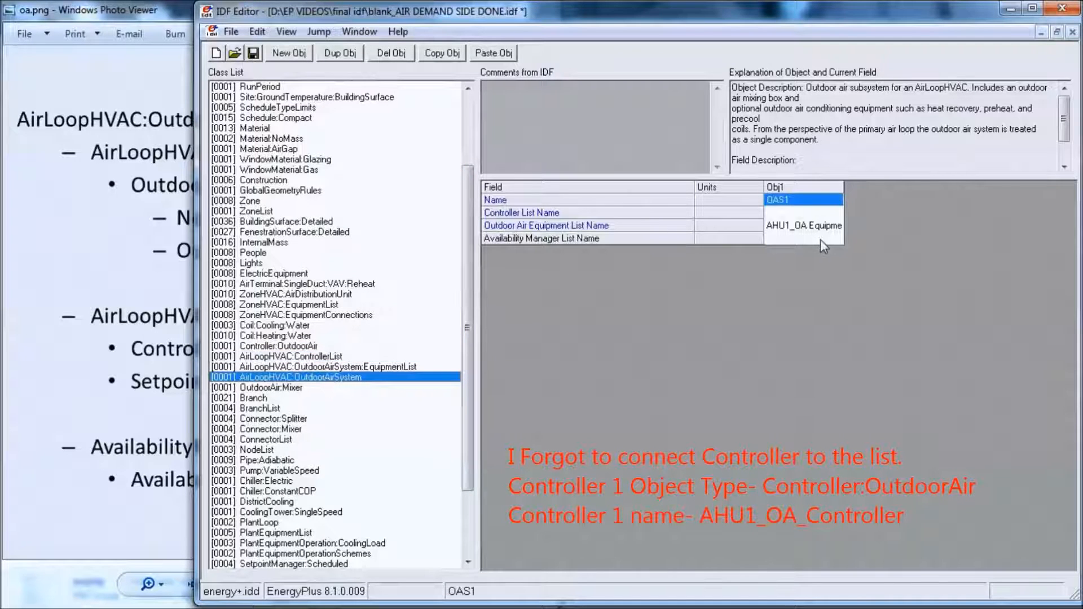
left_click(812, 212)
left_click(836, 213)
left_click(843, 235)
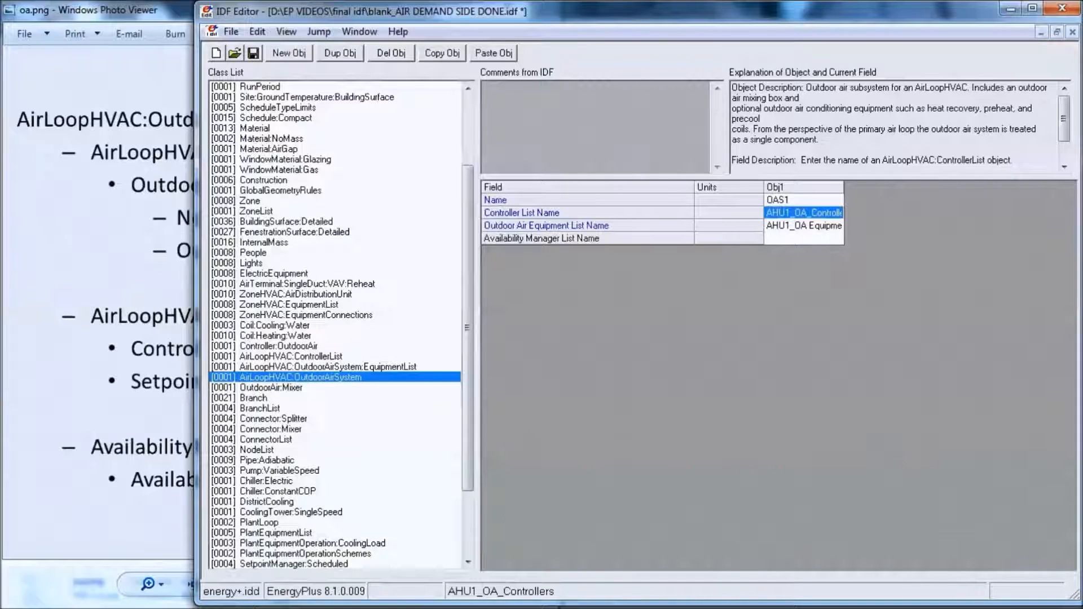
- Show all classes again and add a new SetpointManager:MixedAir object
left_click(93, 340)
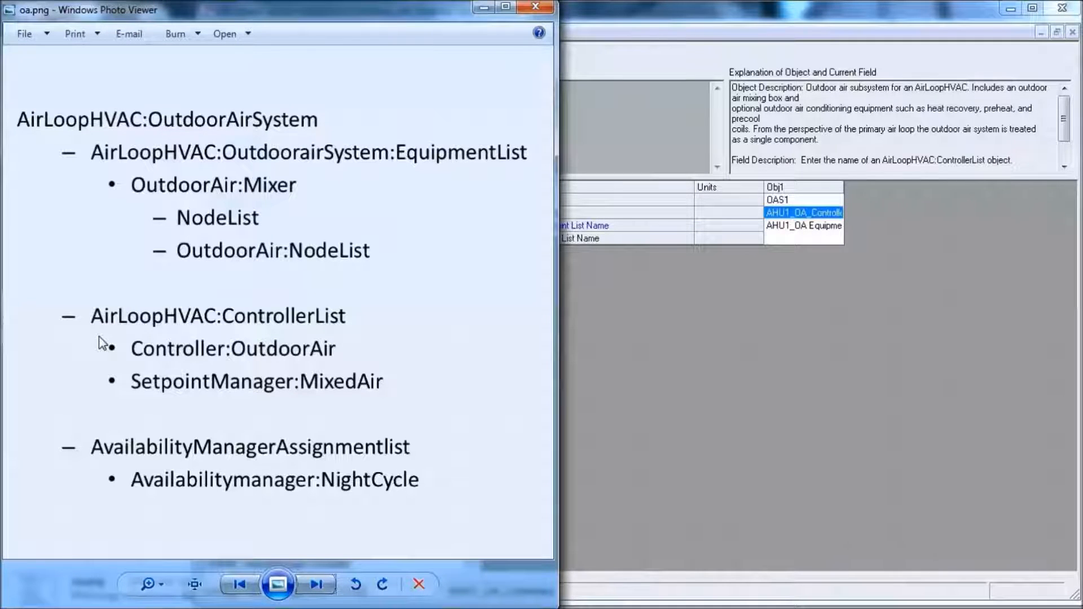
left_click(614, 372)
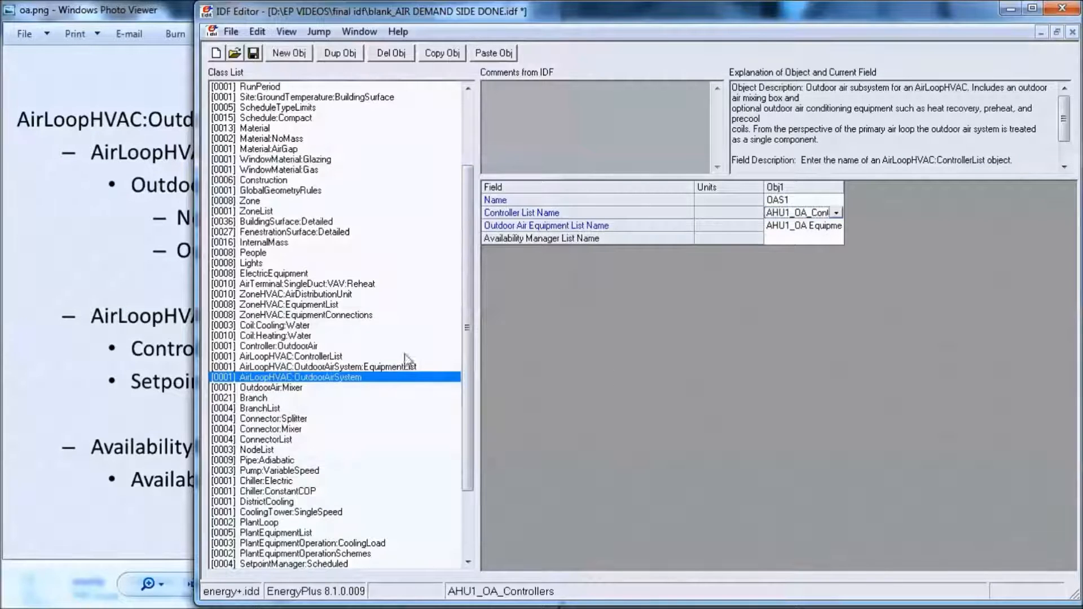
key("ctrl+l")
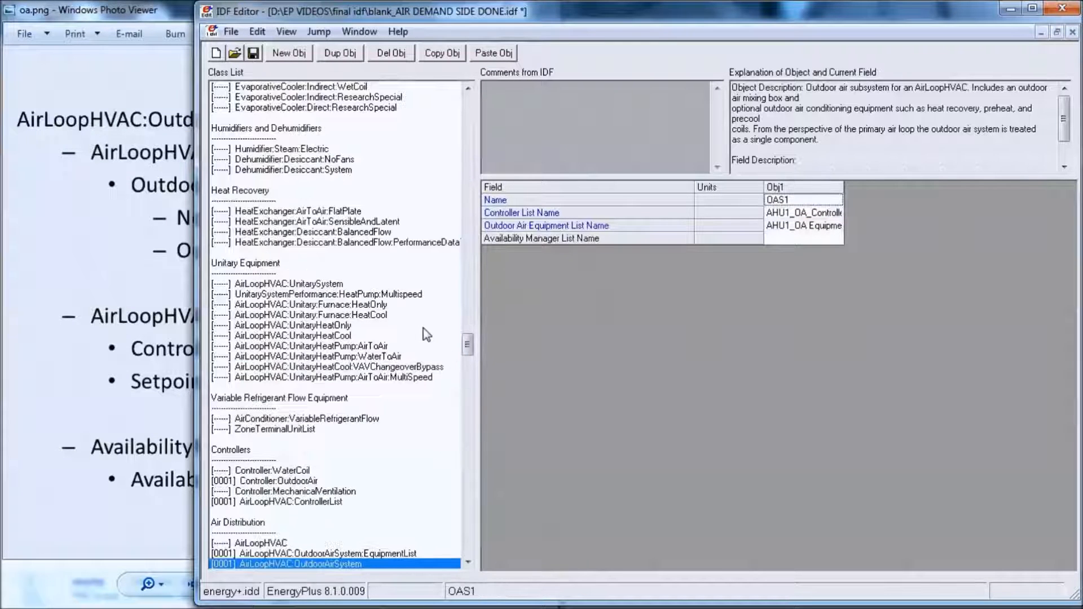
left_click_drag(467, 344, 470, 460)
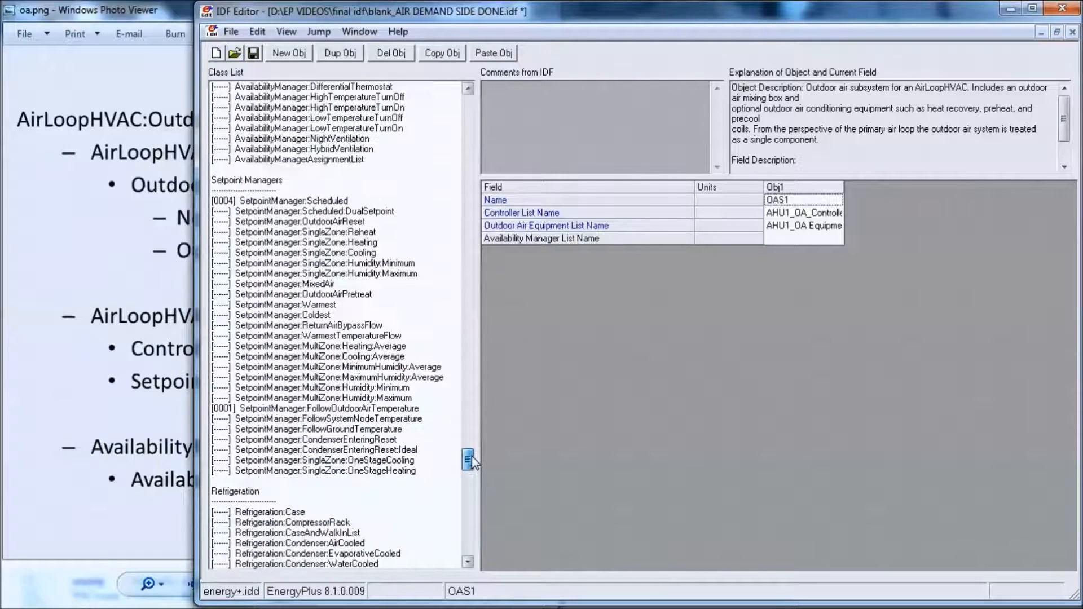
left_click(322, 286)
left_click(299, 56)
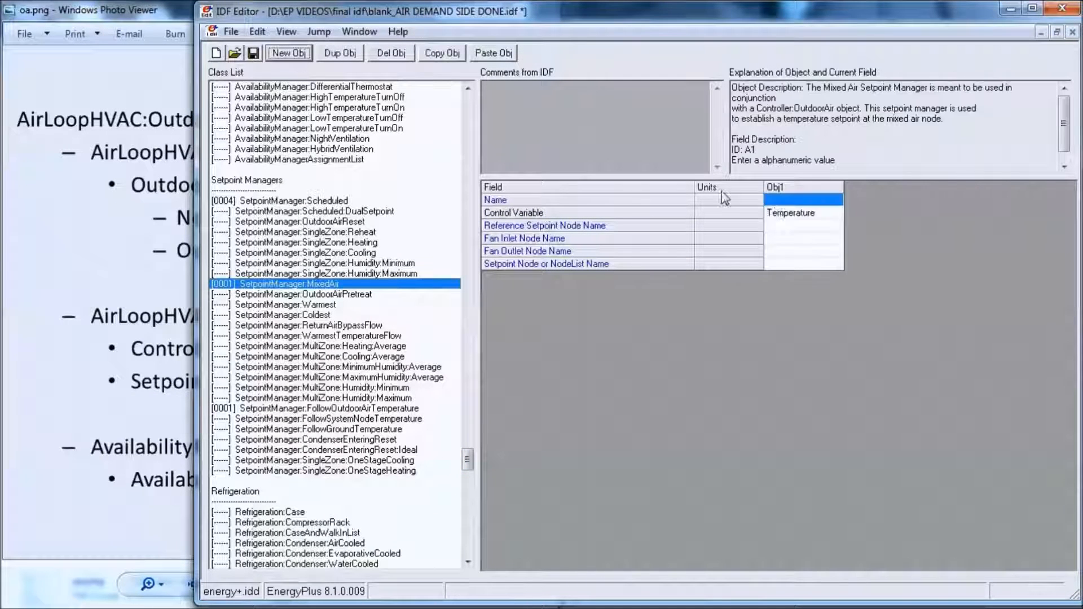
- Name the mixed air setpoint manager "OAMixed Air Temp Manager 1" and widen its object column to fit the name
left_click(773, 200)
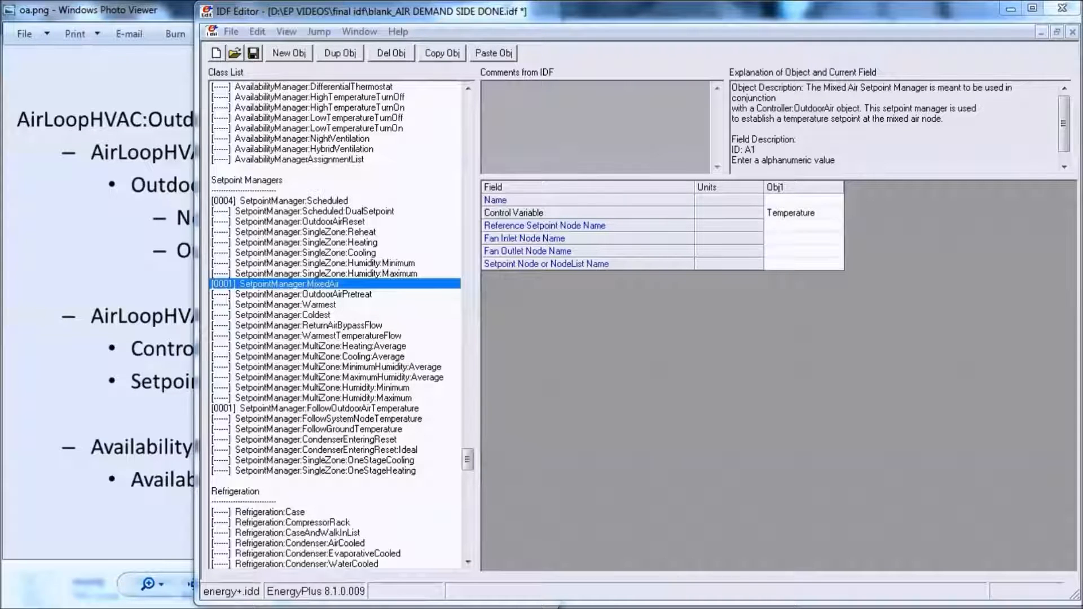
left_click(808, 198)
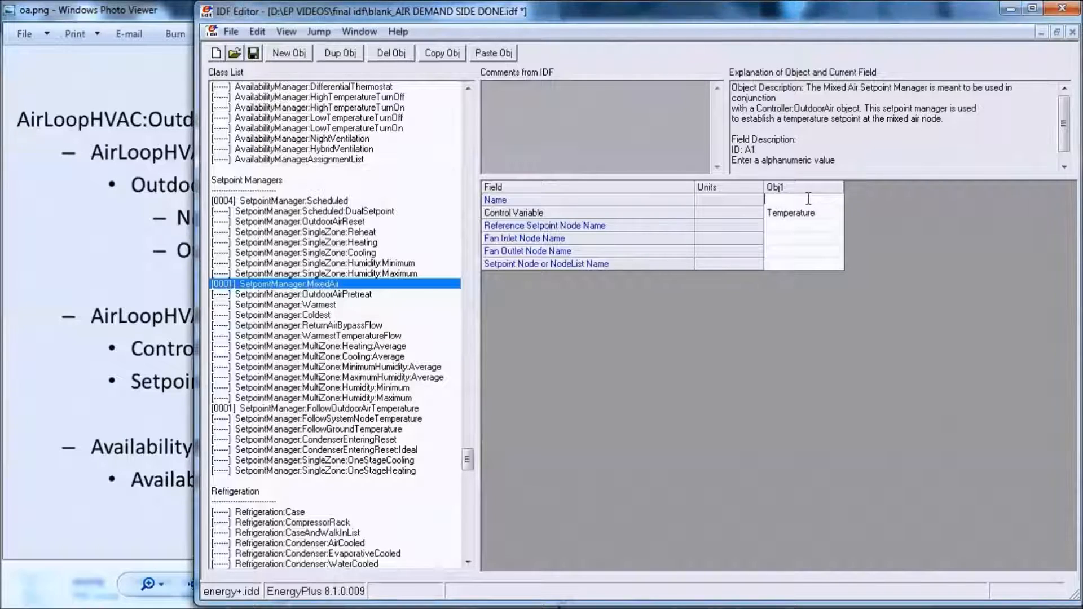
type("OA")
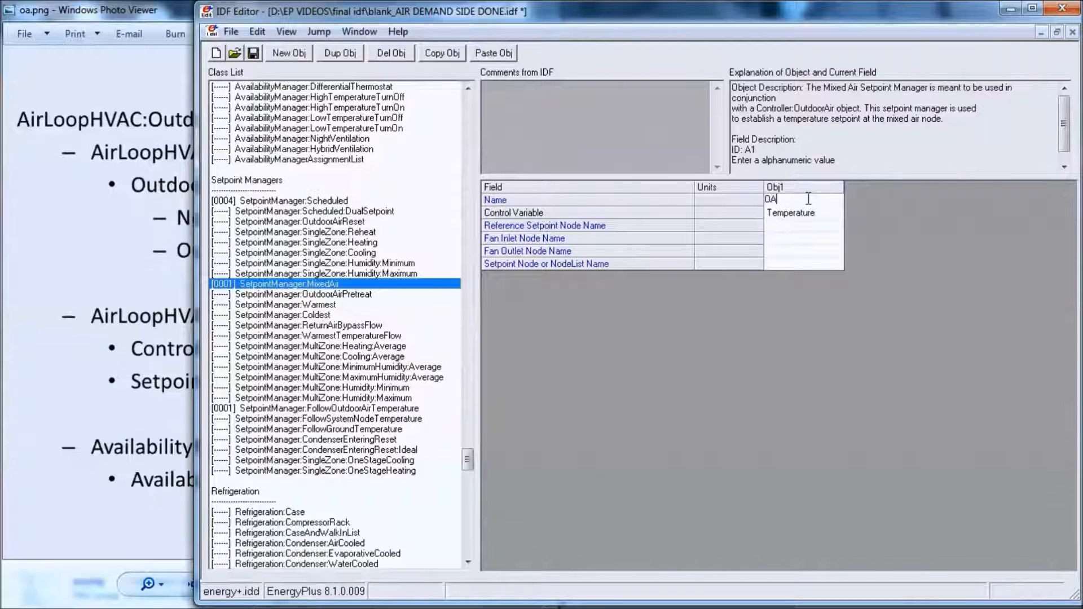
type("MixedAir")
key("Return")
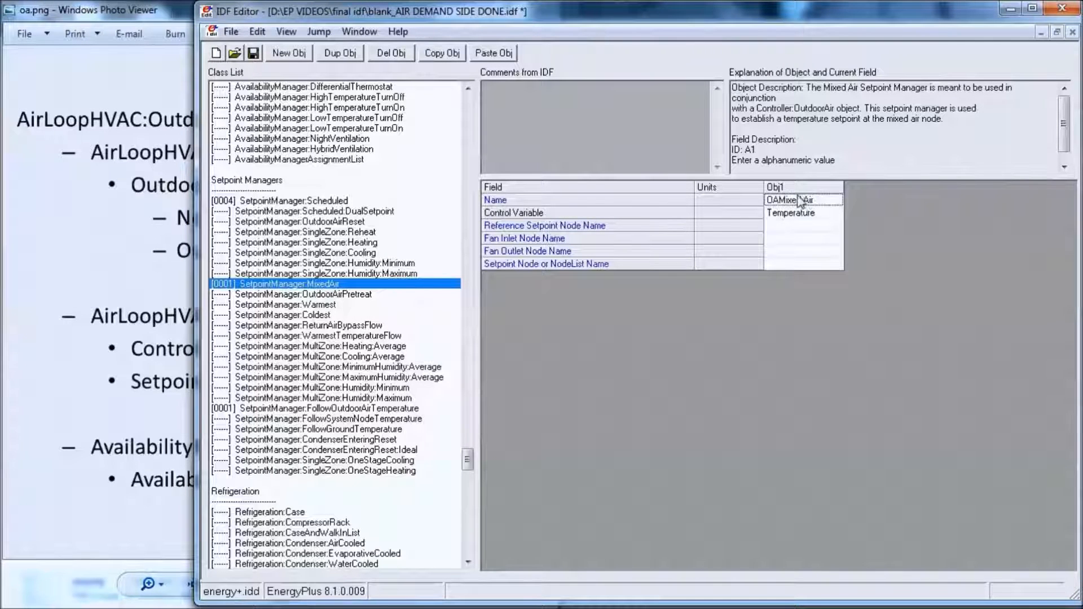
left_click(821, 200)
type("Temp manager")
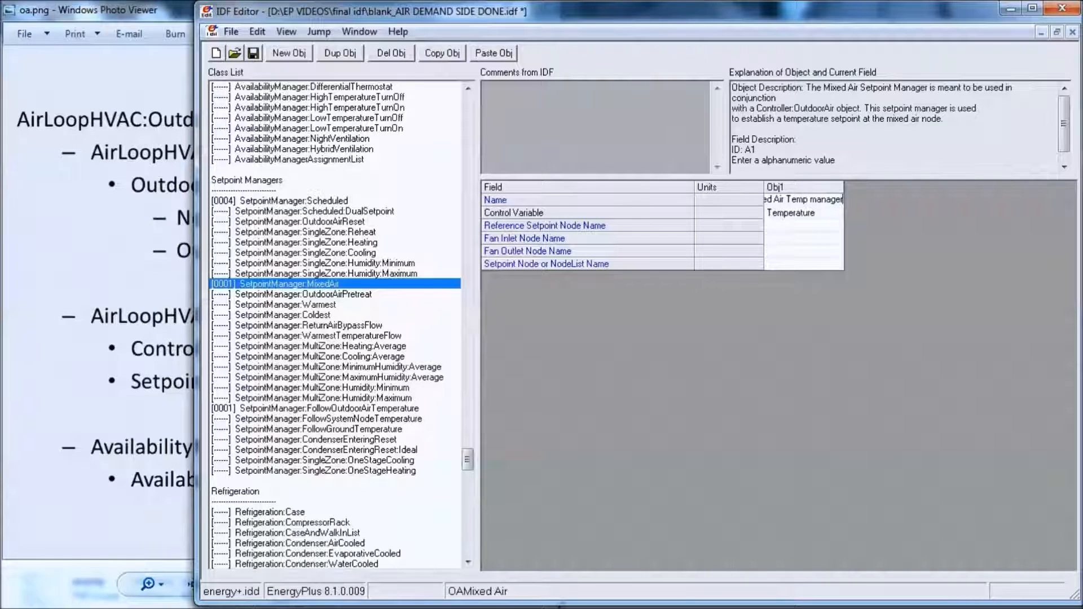
left_click(818, 200)
key("BackSpace")
type("M")
key("Return")
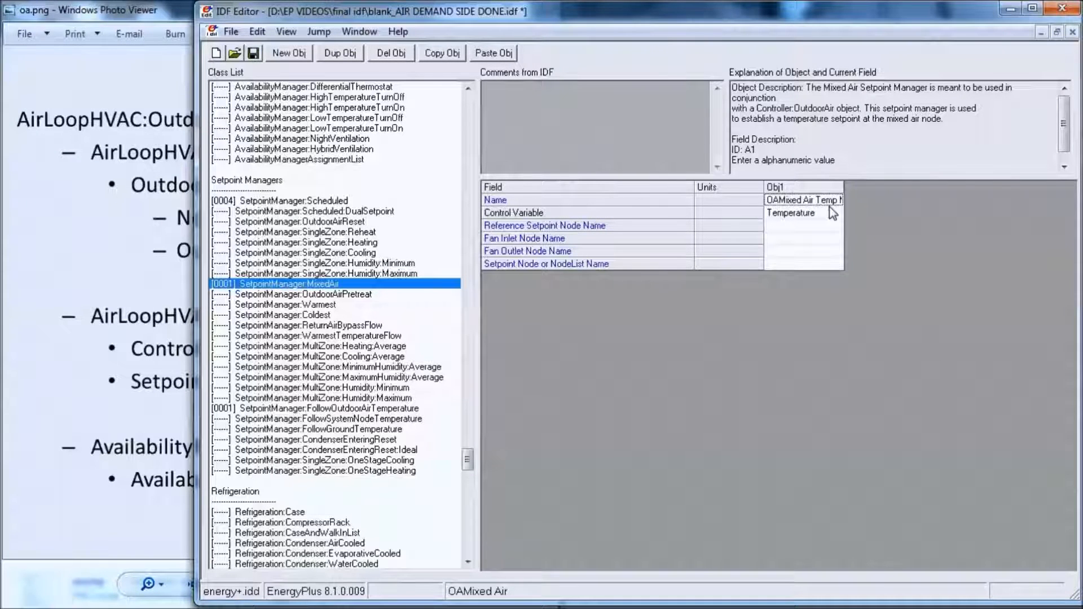
left_click_drag(843, 207, 877, 207)
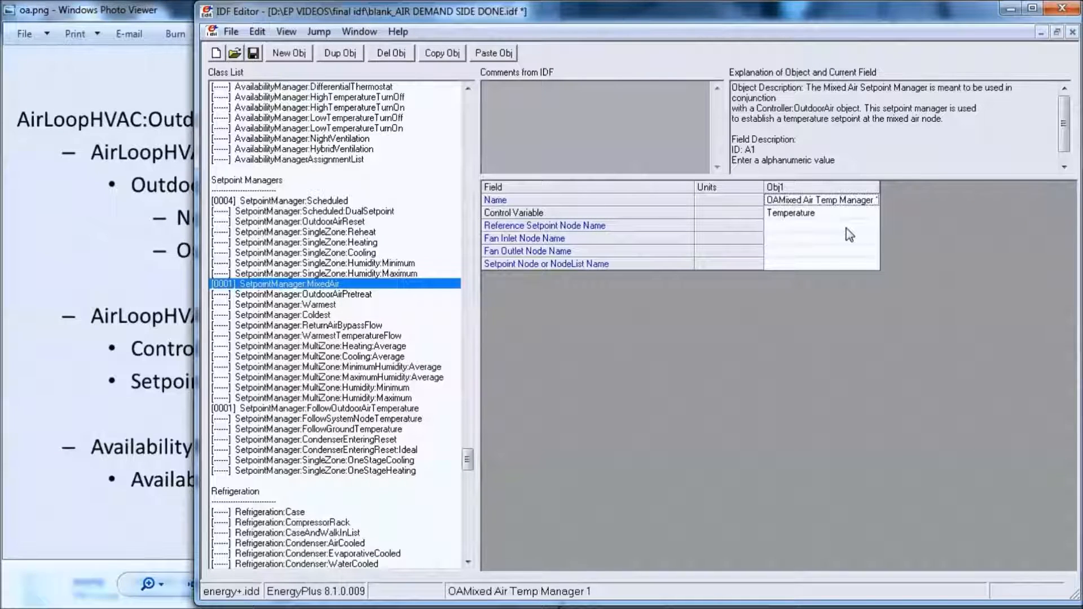
- Consult the supply air loop diagram and set the setpoint manager's Reference Setpoint Node Name to Air Outlet Node1
left_click(175, 293)
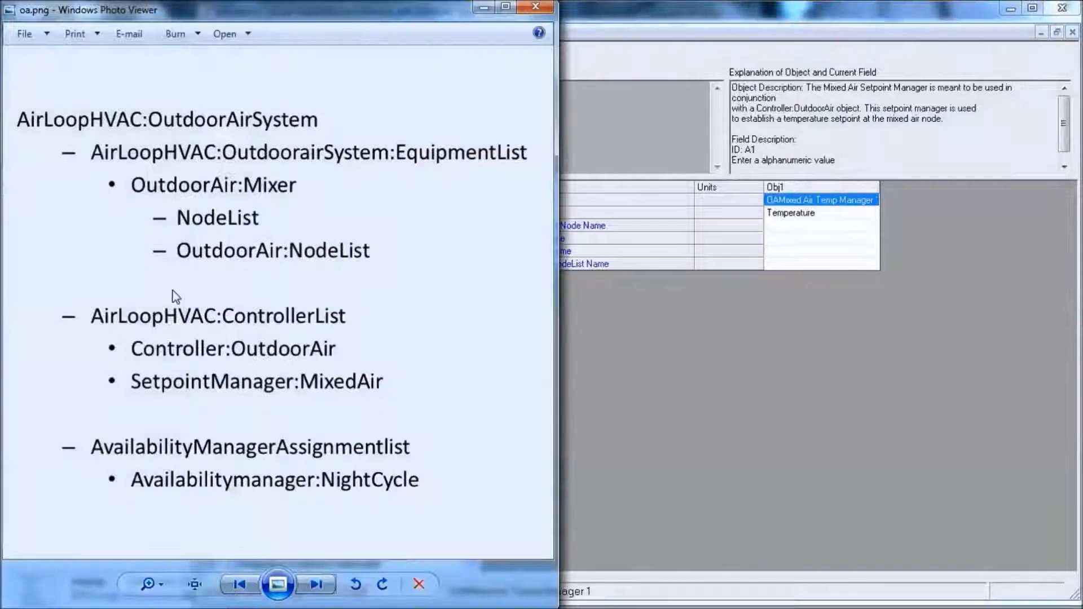
left_click(240, 590)
left_click(239, 590)
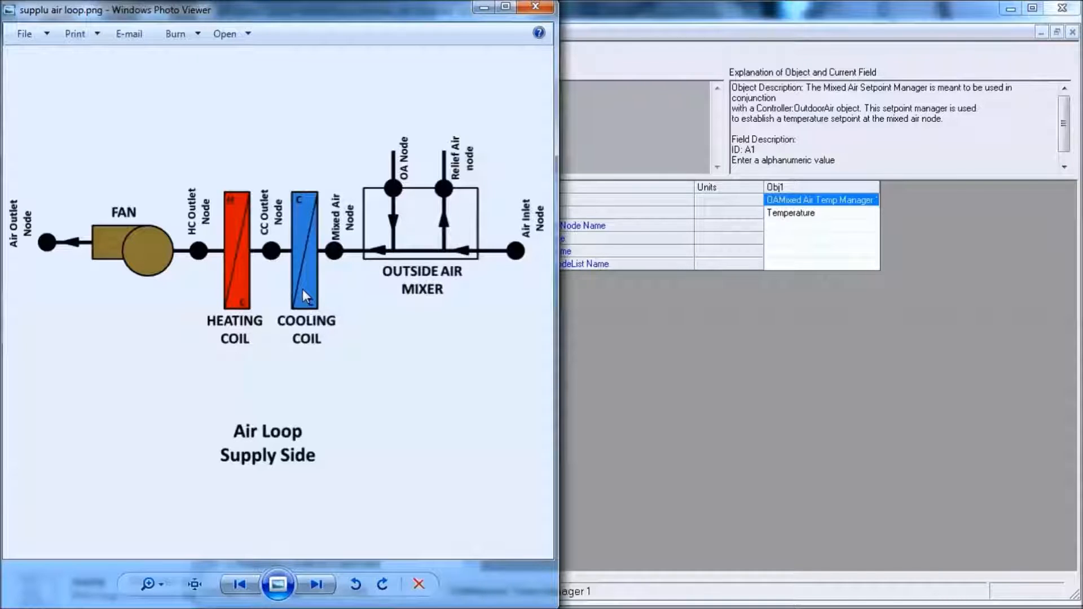
left_click(840, 226)
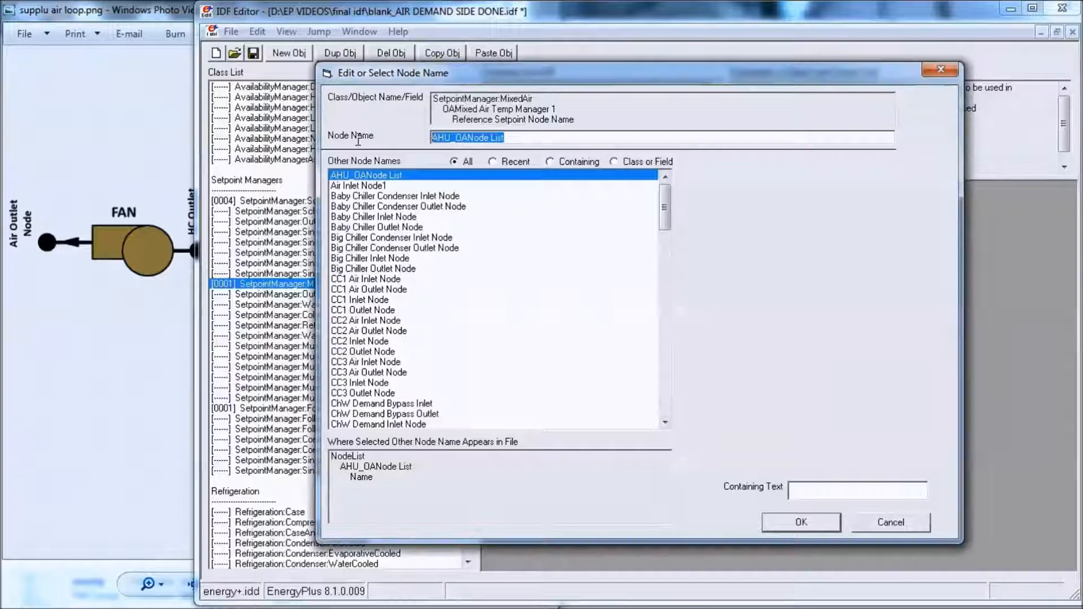
type("Air")
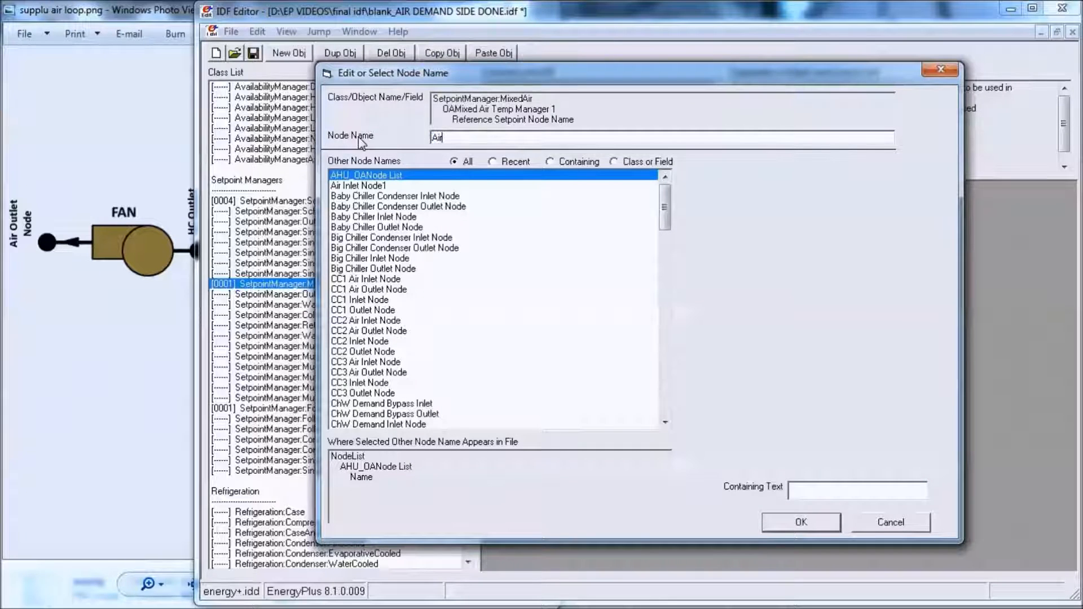
type(" Outlet node")
key("BackSpace")
key("BackSpace")
type("Node 1")
key("Return")
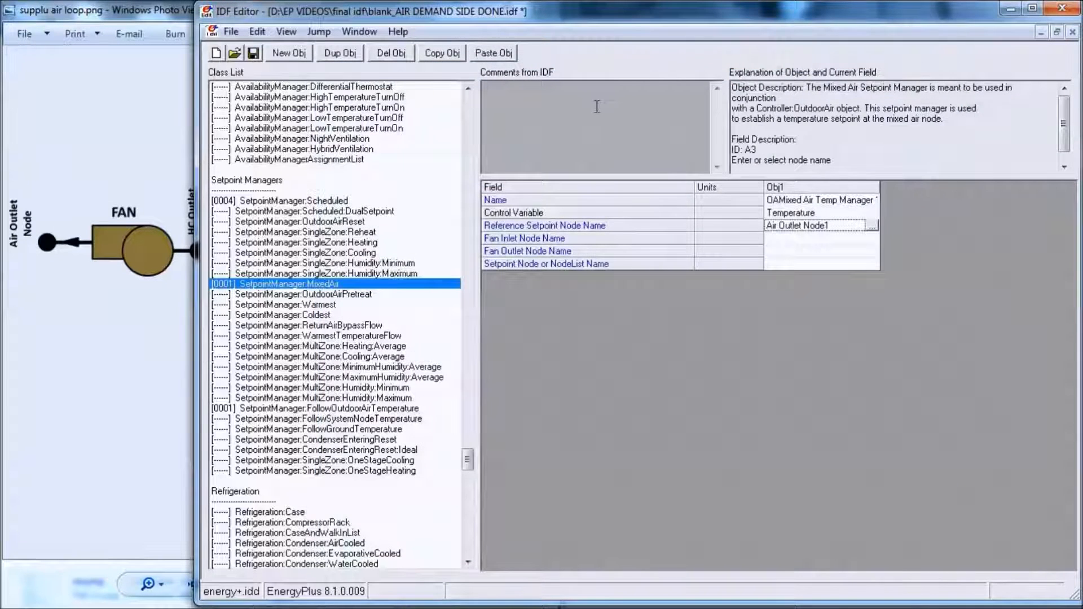
- Uncover more of the loop diagram beside the editor and set the Fan Inlet Node Name to HC Outlet Node1
left_click(818, 239)
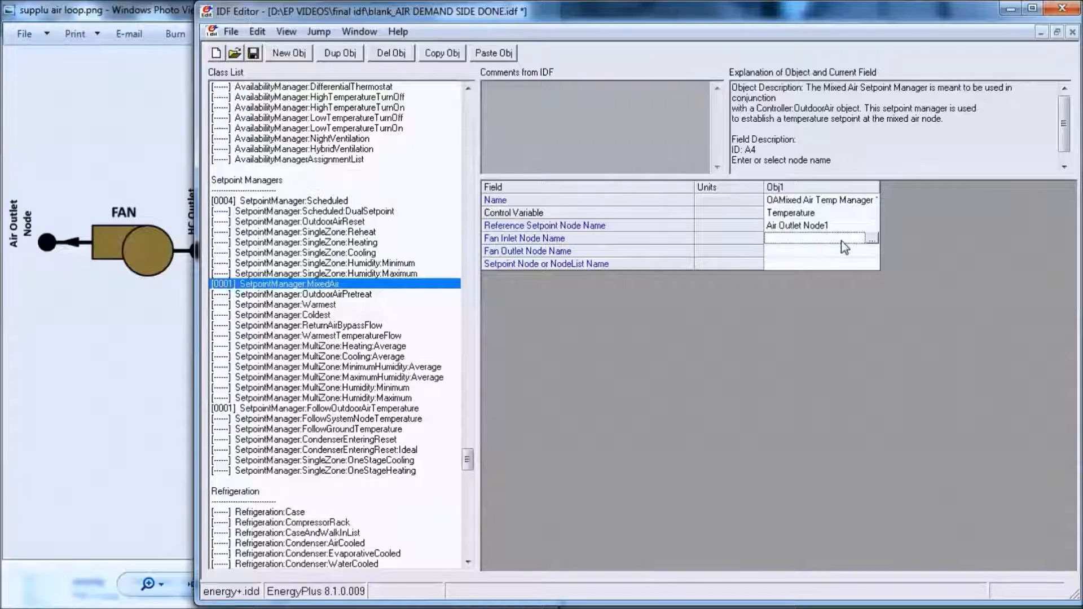
left_click(870, 239)
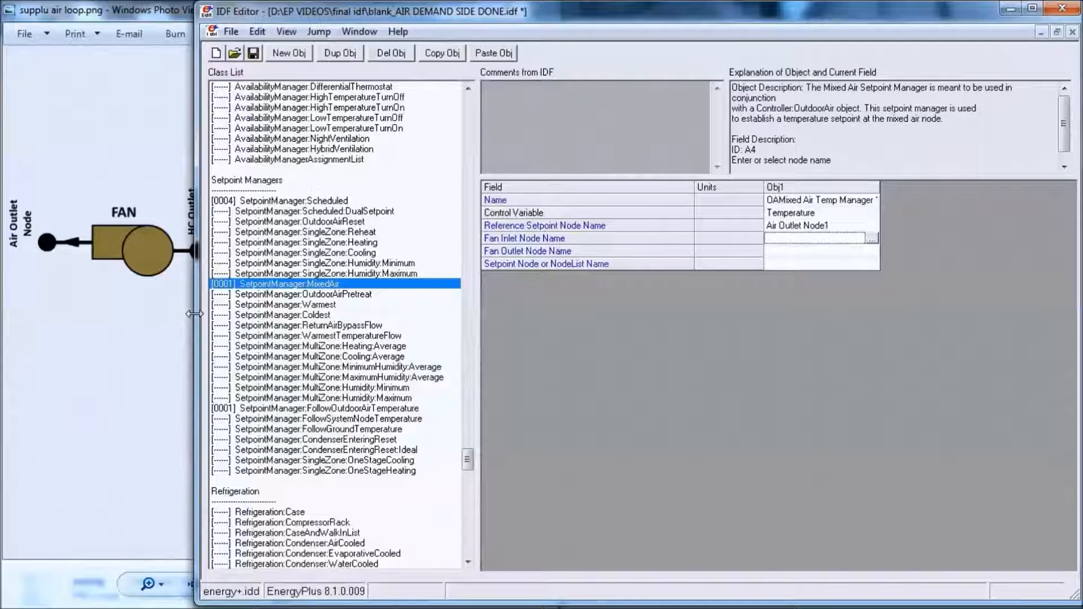
left_click_drag(194, 314, 310, 314)
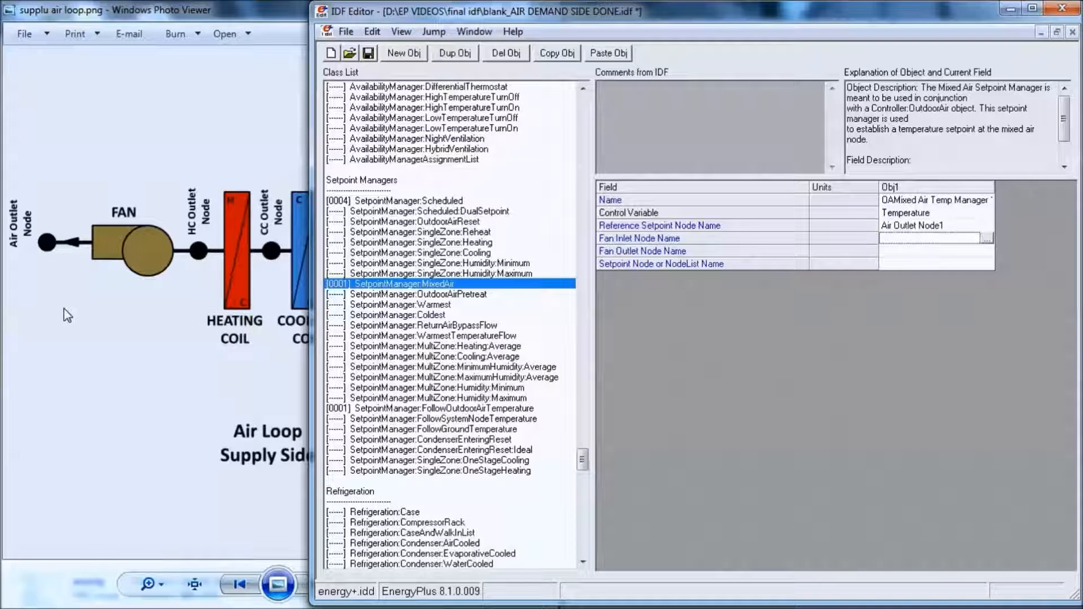
left_click(989, 239)
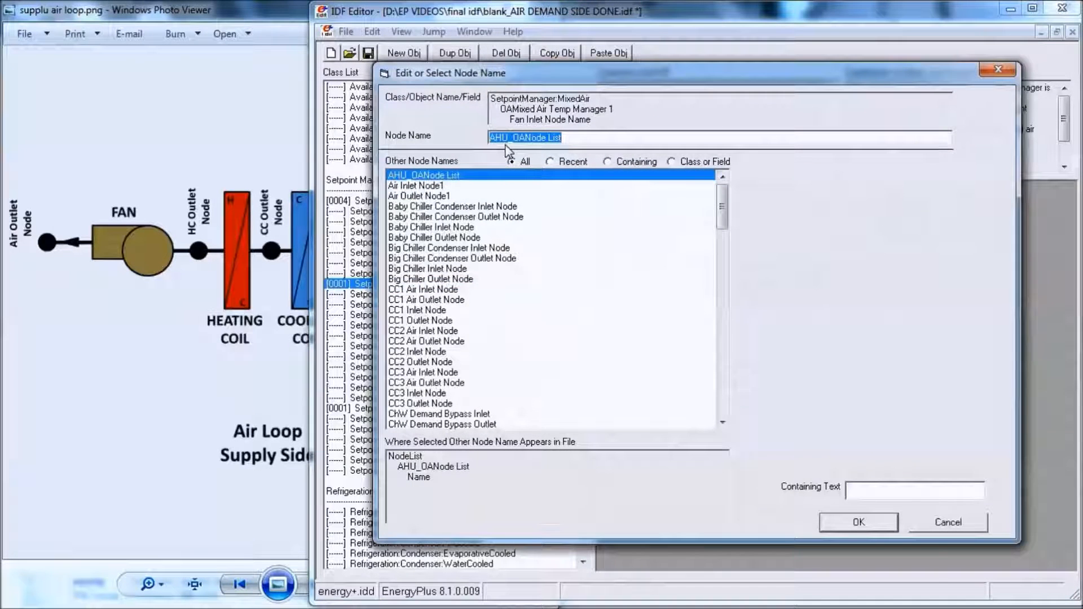
type("HC Outlet")
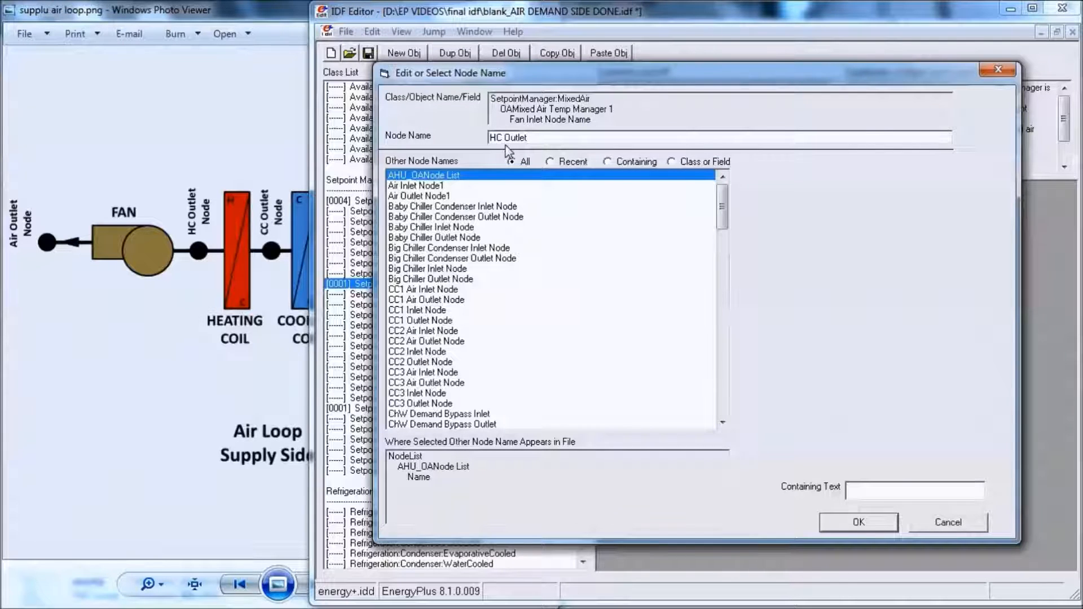
type(" Nide")
key("BackSpace")
key("BackSpace")
key("BackSpace")
type("ode1")
key("Return")
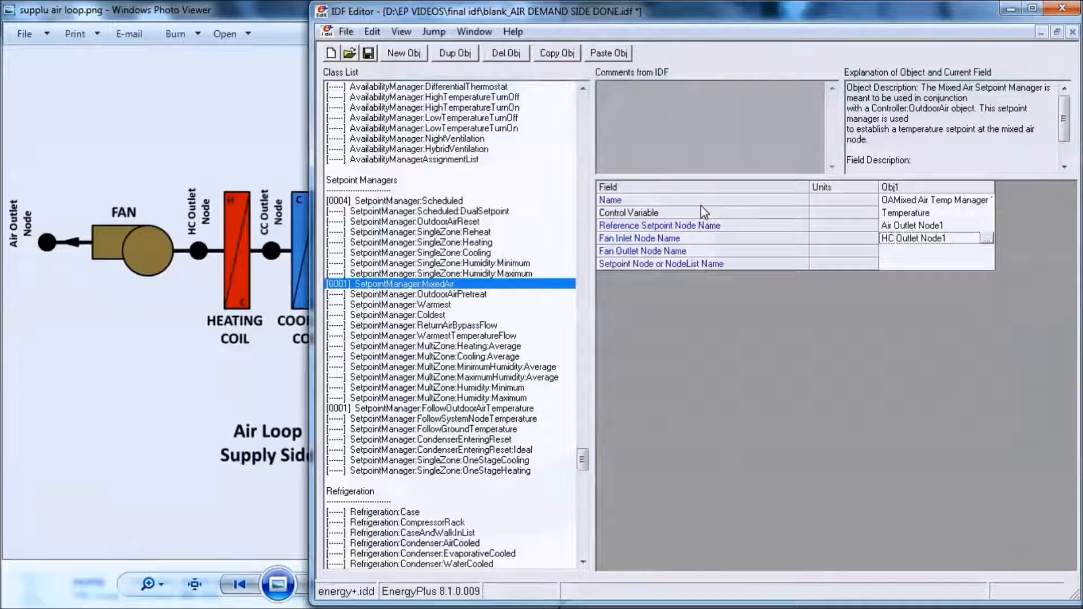
- Select the existing Air Outlet Node1 as the setpoint manager's Fan Outlet Node Name
left_click(942, 251)
left_click(987, 251)
left_click(451, 196)
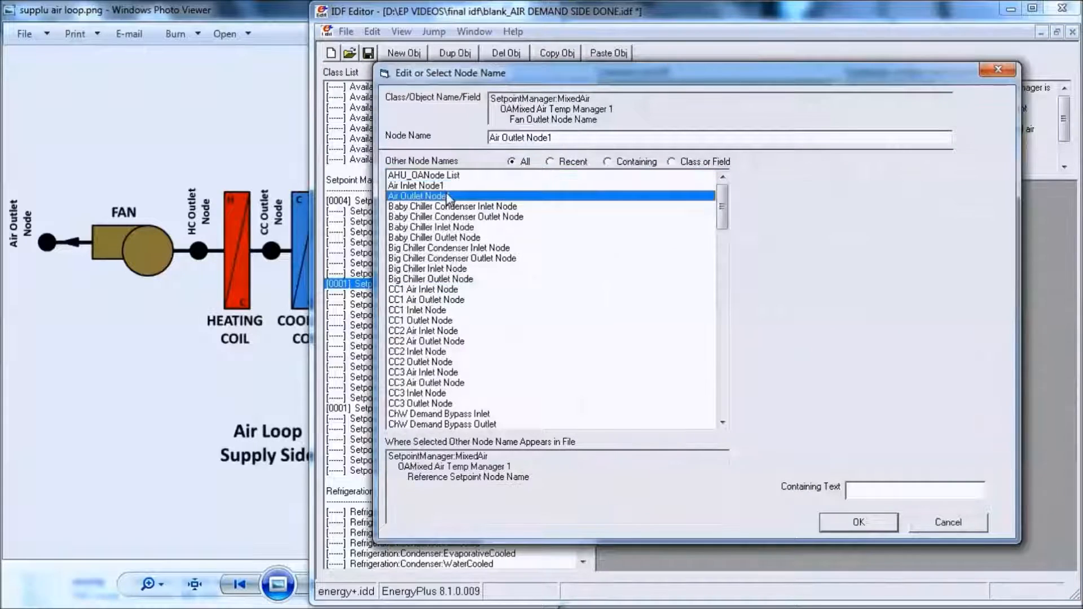
key("Return")
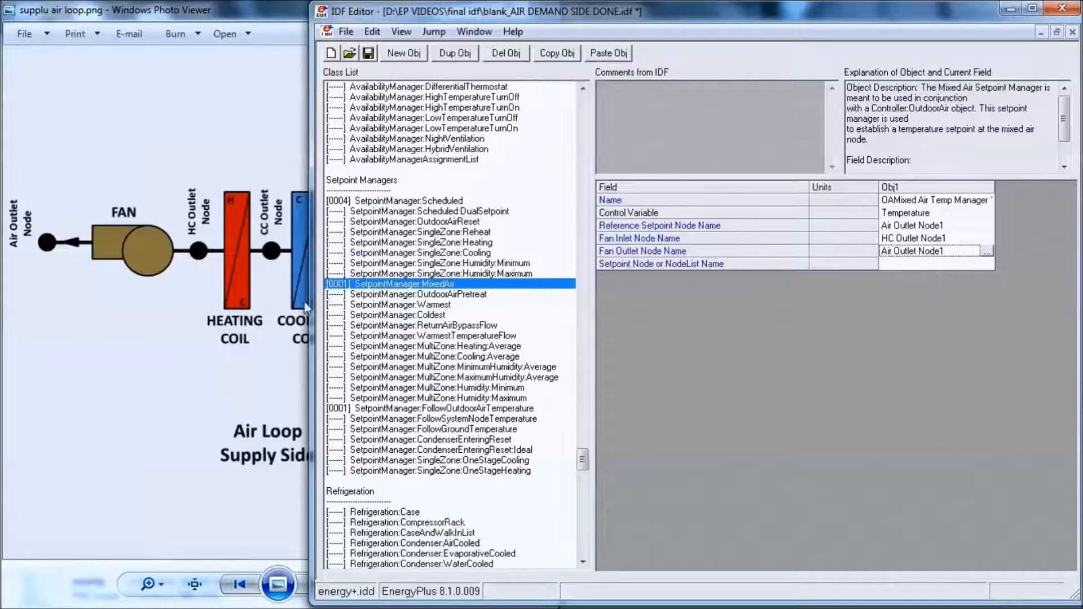
- Check the loop diagram and set the Setpoint Node or NodeList Name to Mixed Air Node1
left_click(135, 356)
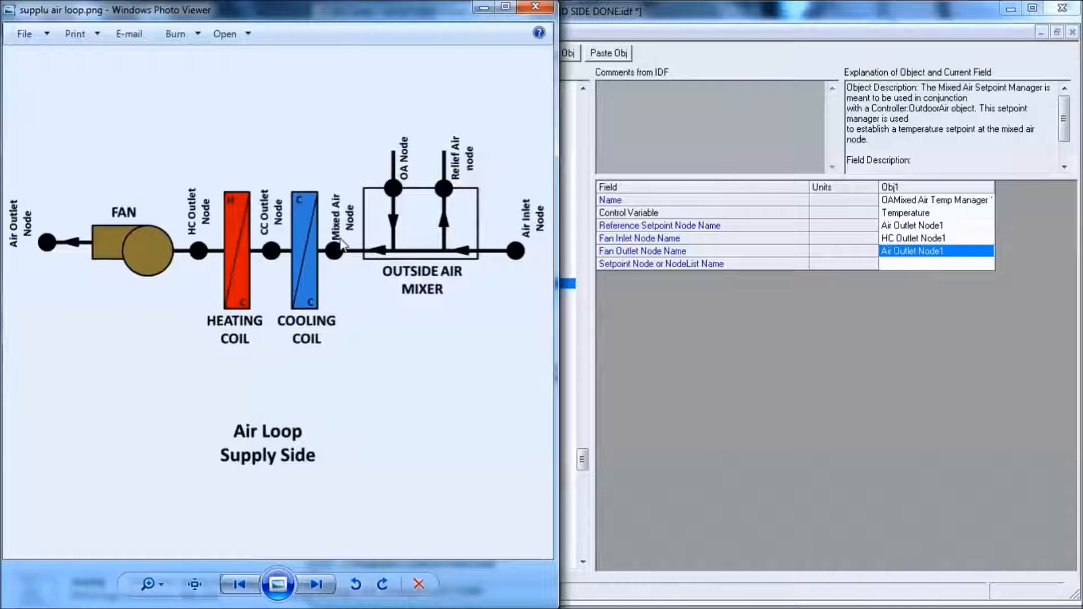
left_click(964, 265)
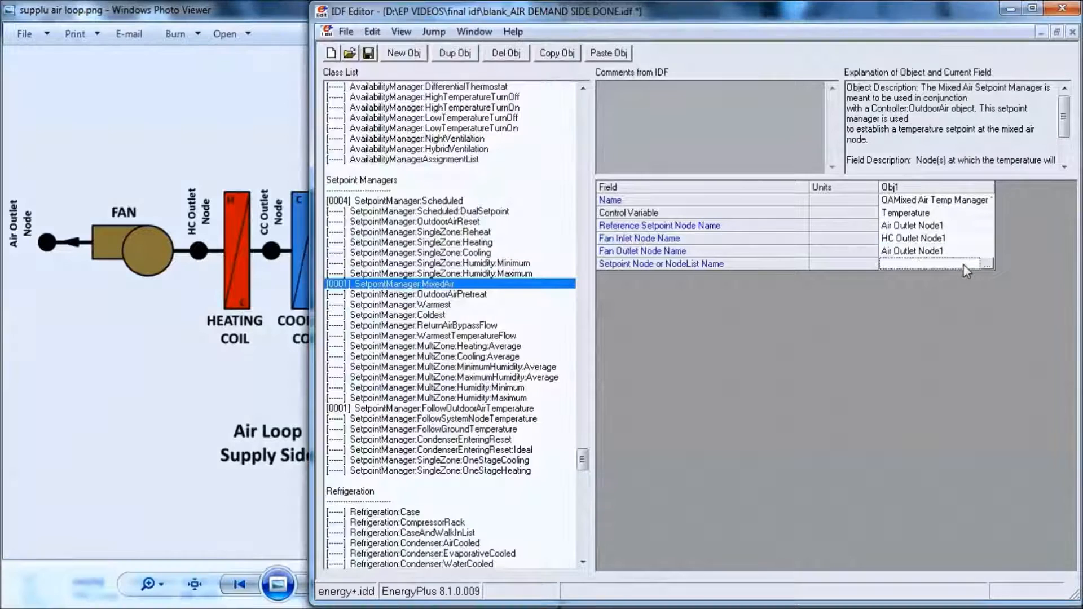
left_click(964, 265)
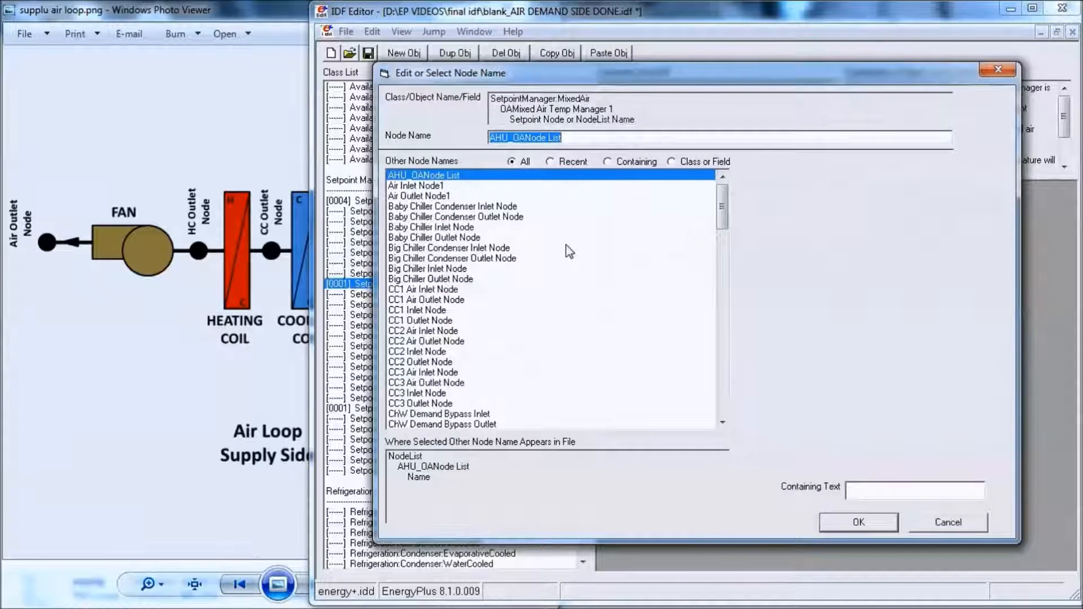
type("Mixed")
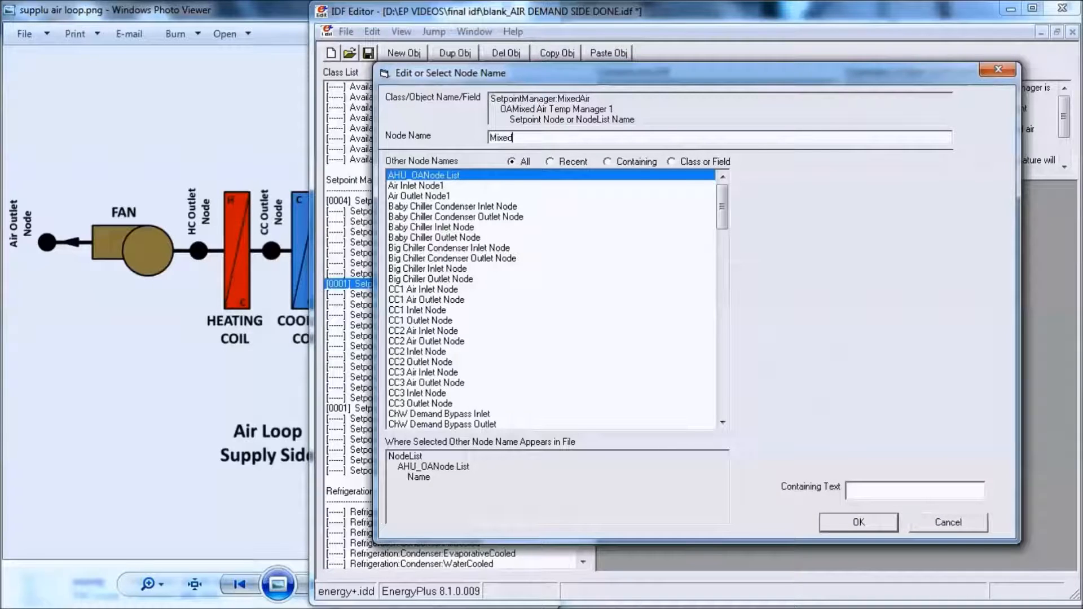
type(" Air NODE")
key("BackSpace")
key("BackSpace")
key("BackSpace")
key("Return")
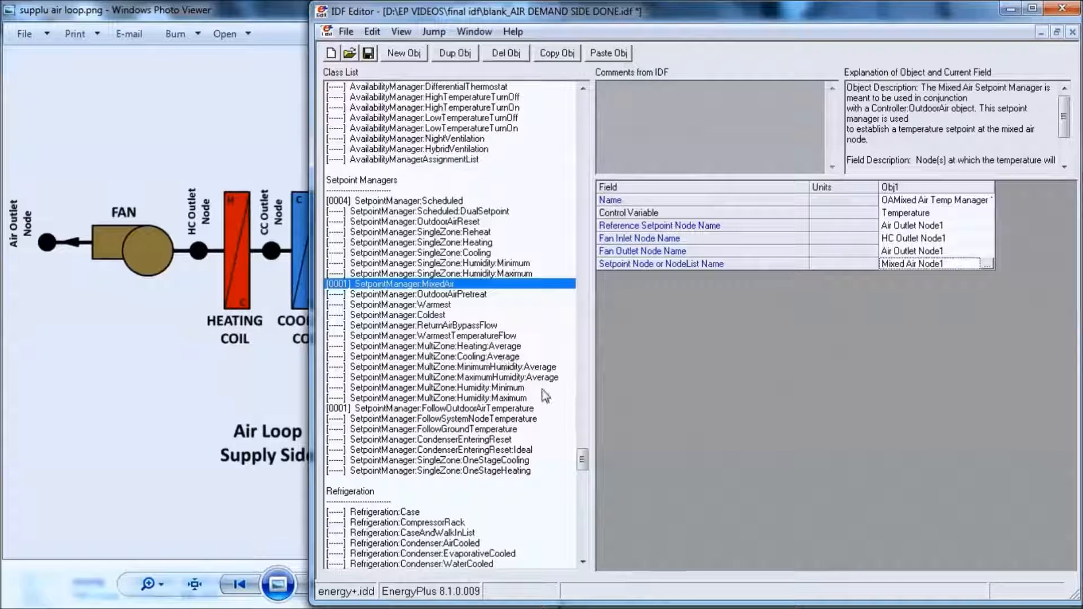
- Find the AvailabilityManager:NightCycle class in the full class list and add a new object to it
key("ctrl+l")
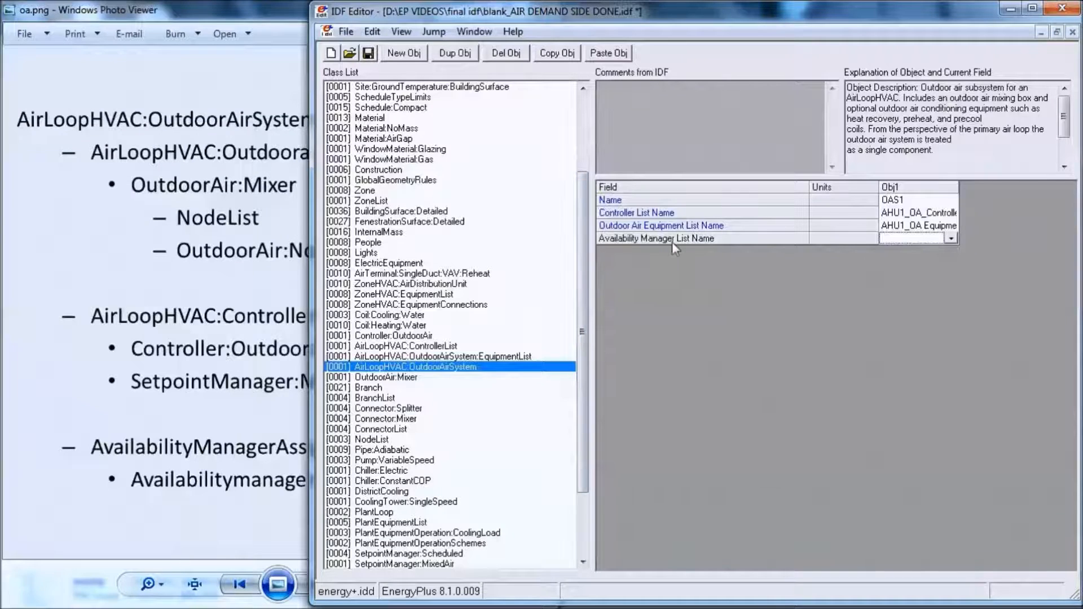
left_click_drag(587, 305, 587, 360)
left_click(467, 492)
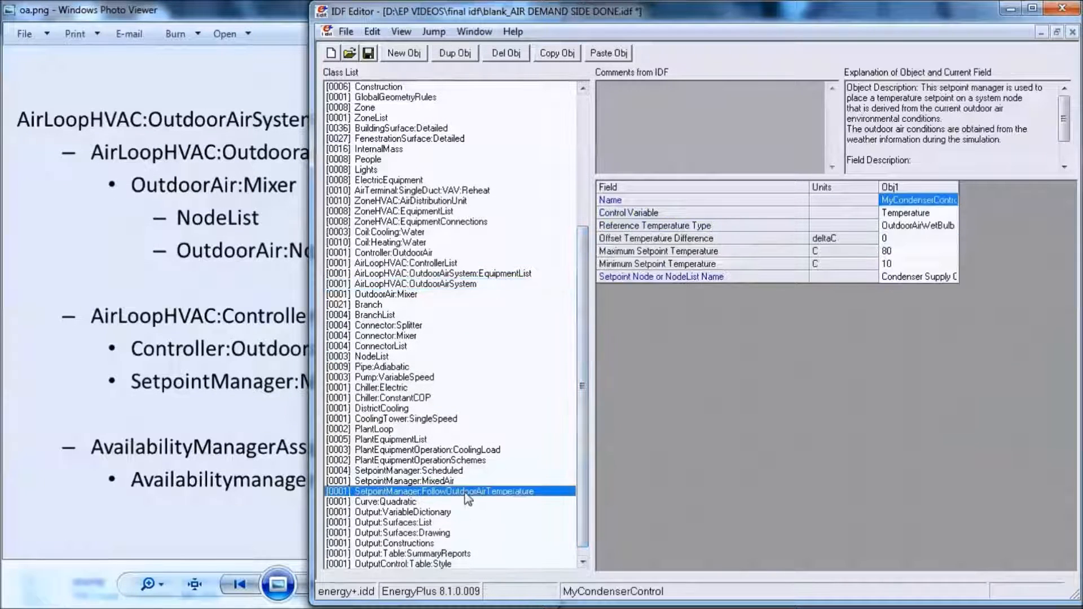
key("ctrl+l")
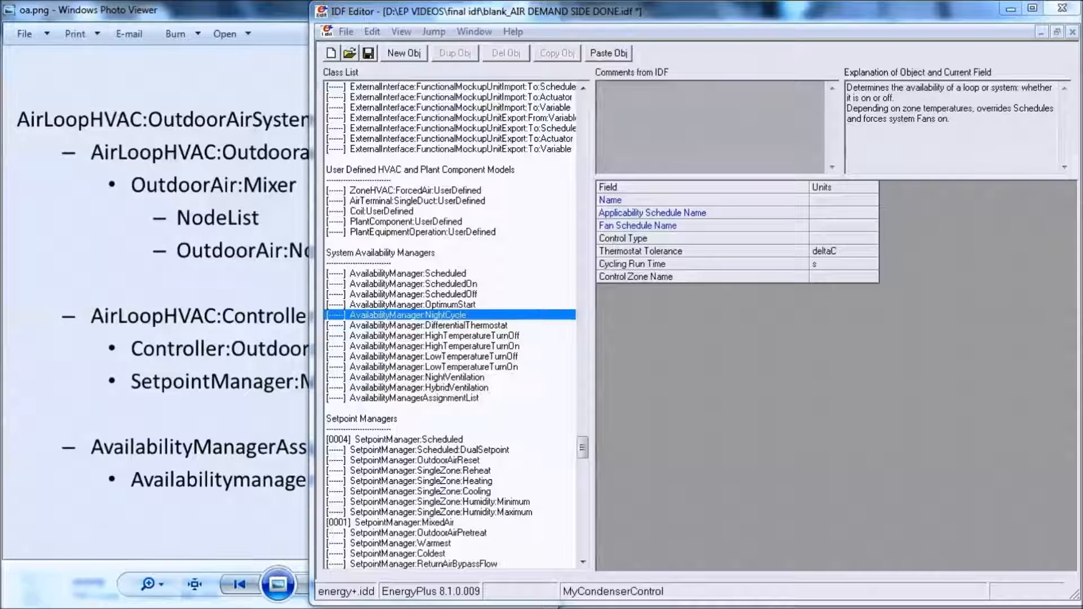
left_click(404, 53)
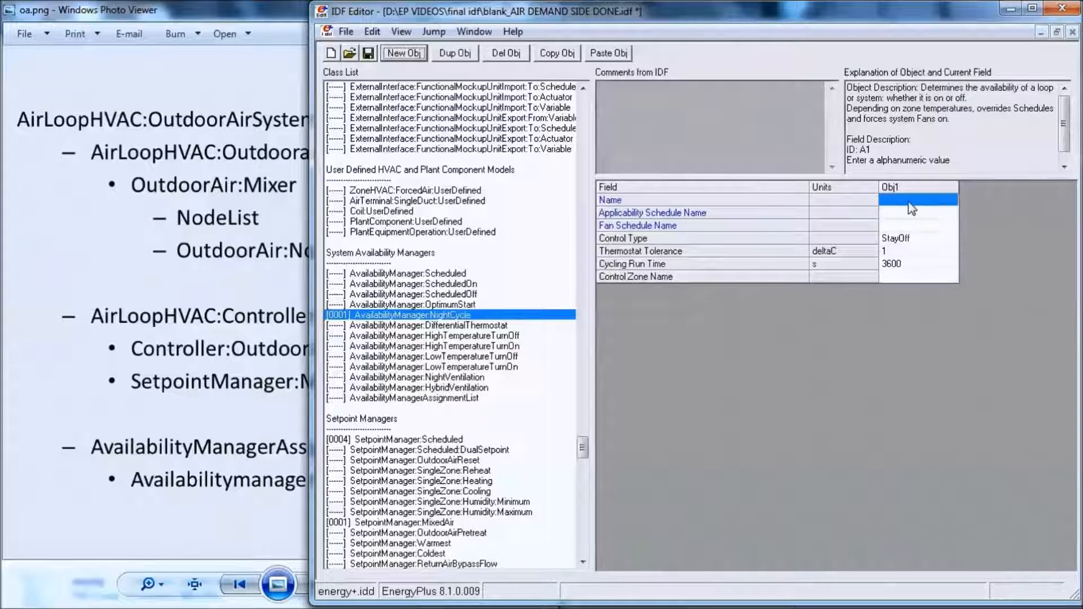
- Name the new night cycle object AHU1 Availability Manager
left_click(908, 200)
type("AHU1 ")
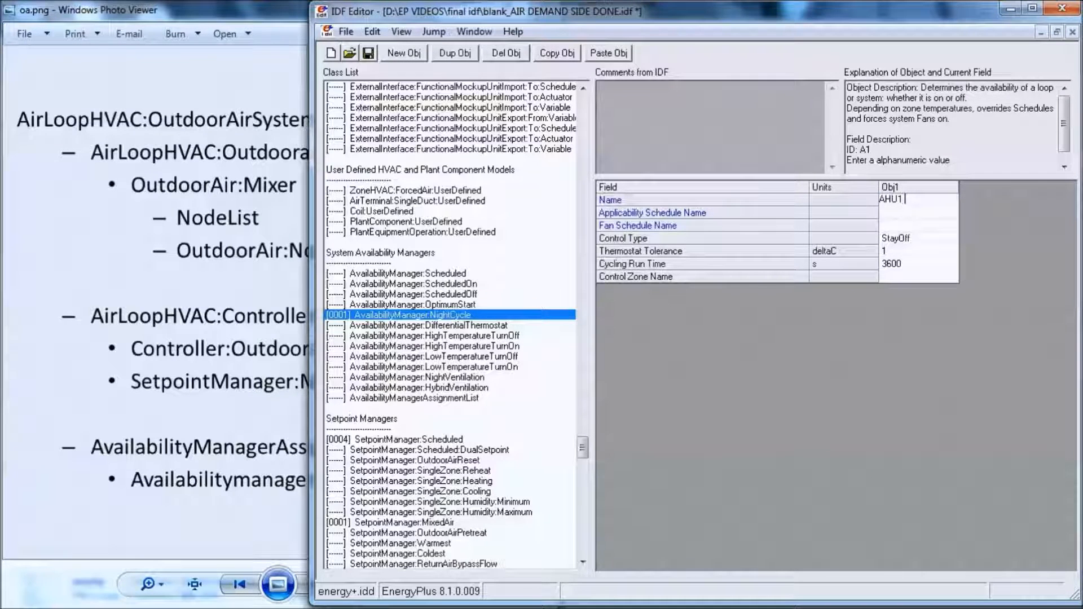
type("Availability manager")
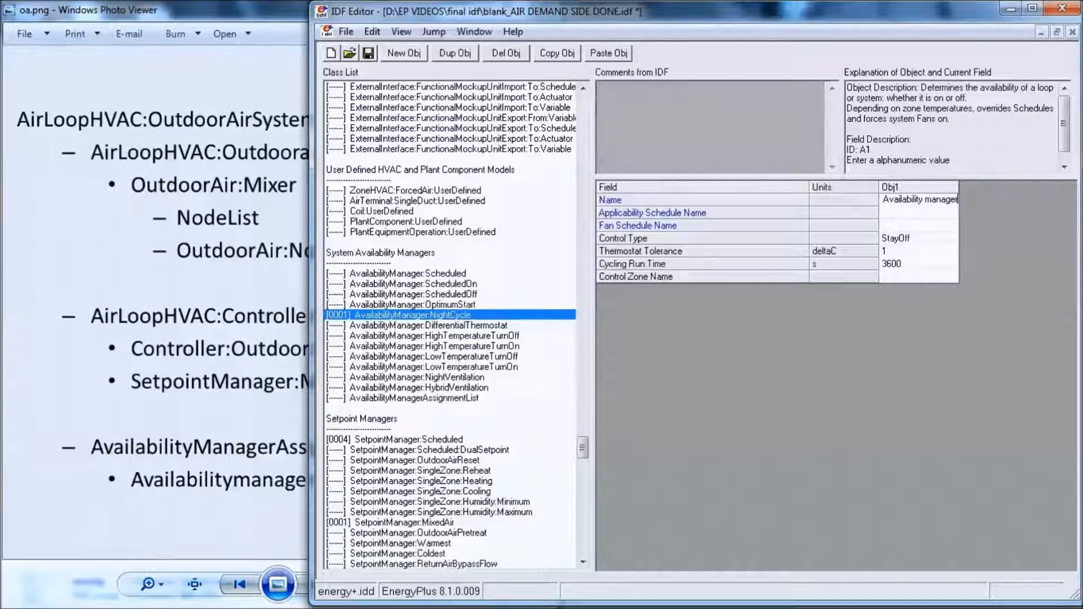
key("Left")
key("Left")
key("BackSpace")
type("M")
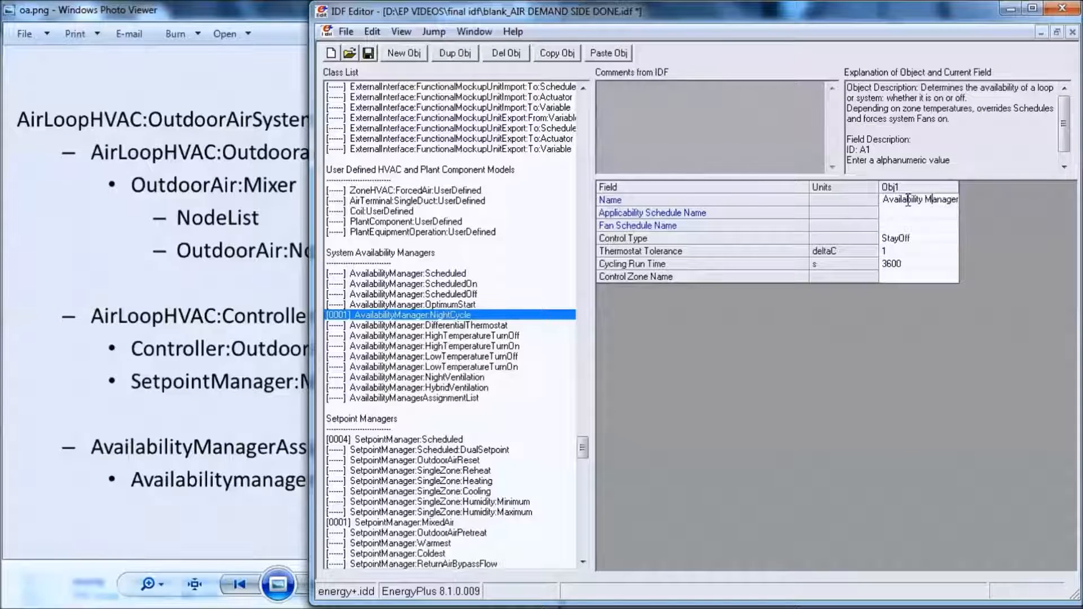
- Set the night cycle manager's Applicability Schedule Name to ON and its Fan Schedule Name to FanAvailSched
left_click(916, 213)
left_click(916, 213)
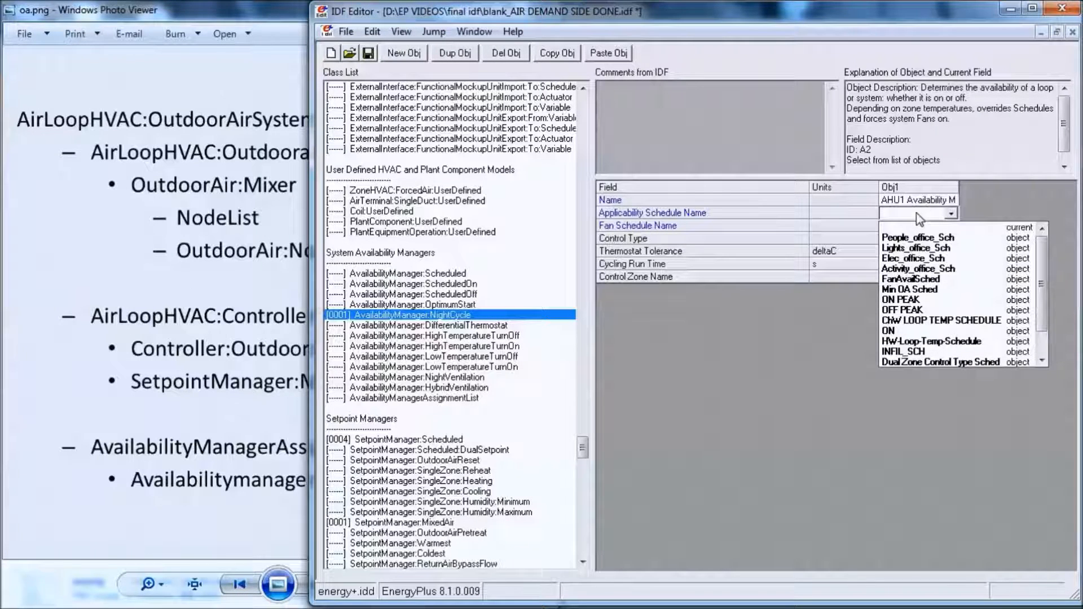
left_click(907, 299)
scroll(915, 213, "up", 3)
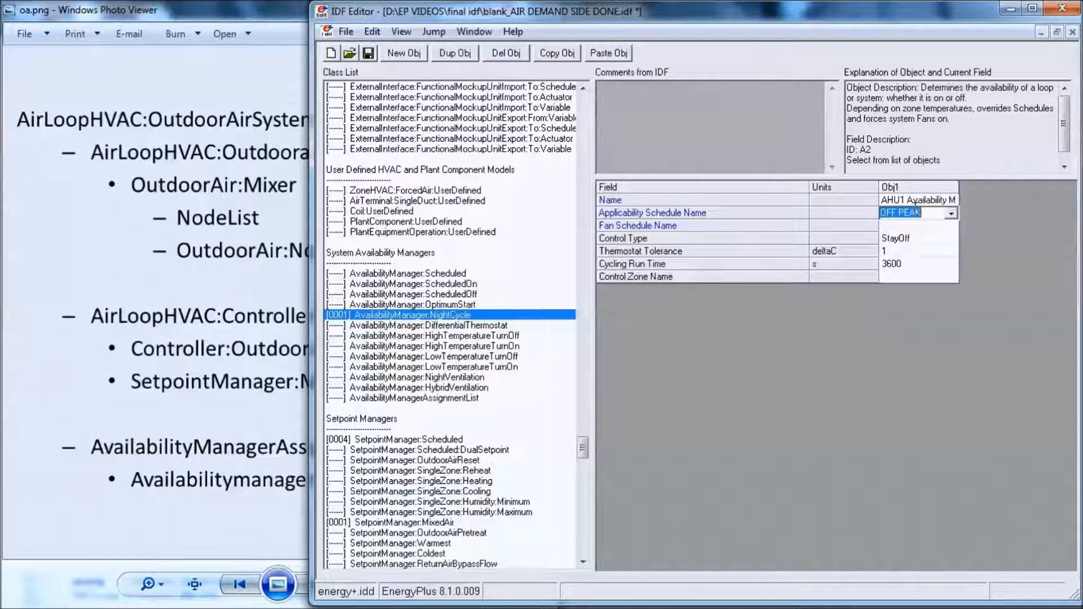
left_click(903, 228)
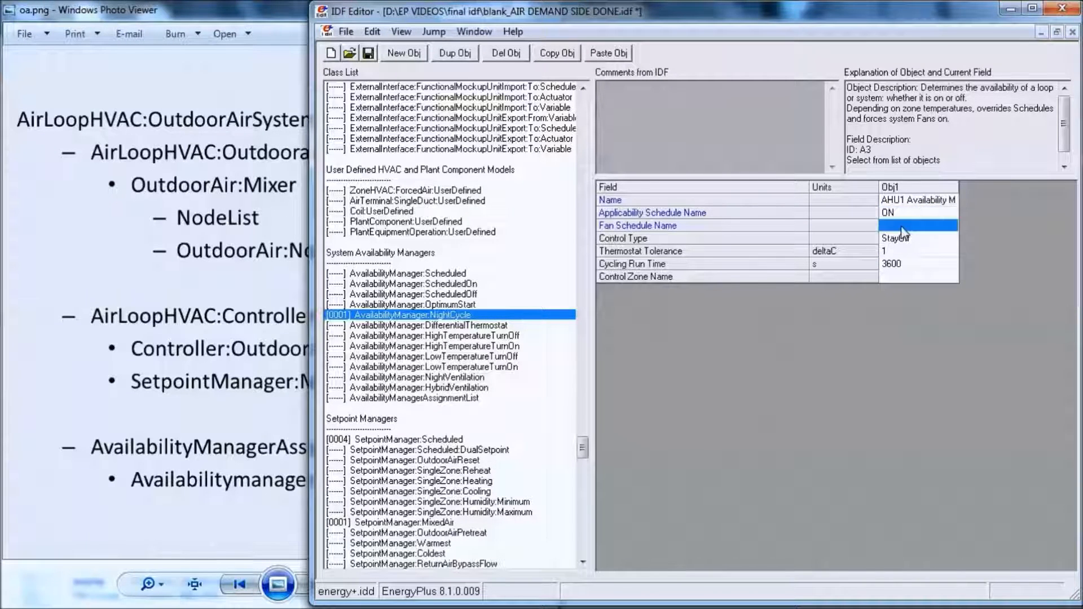
left_click(902, 227)
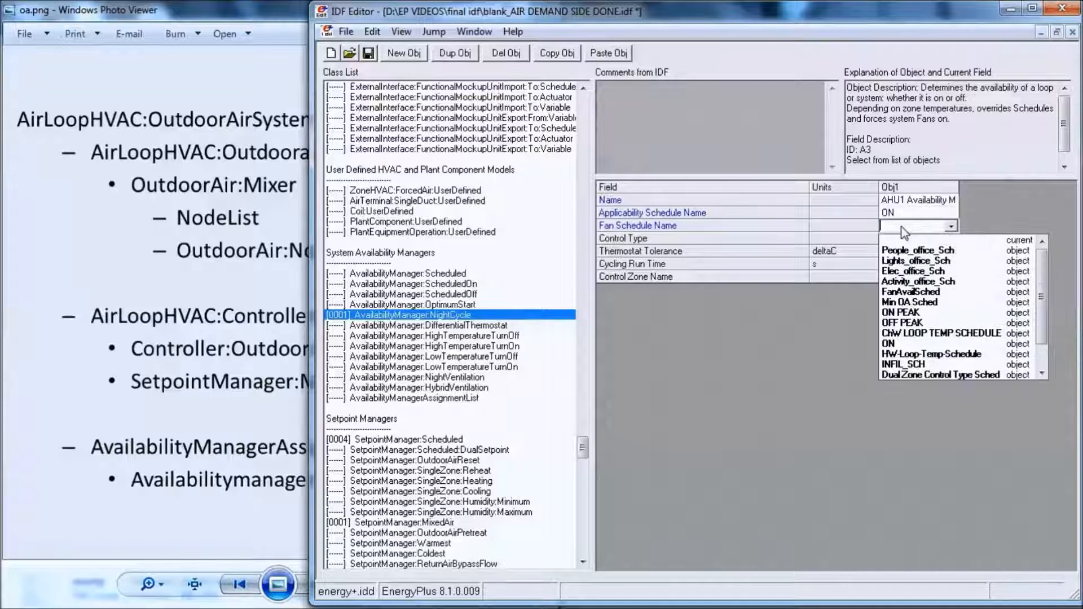
left_click(913, 292)
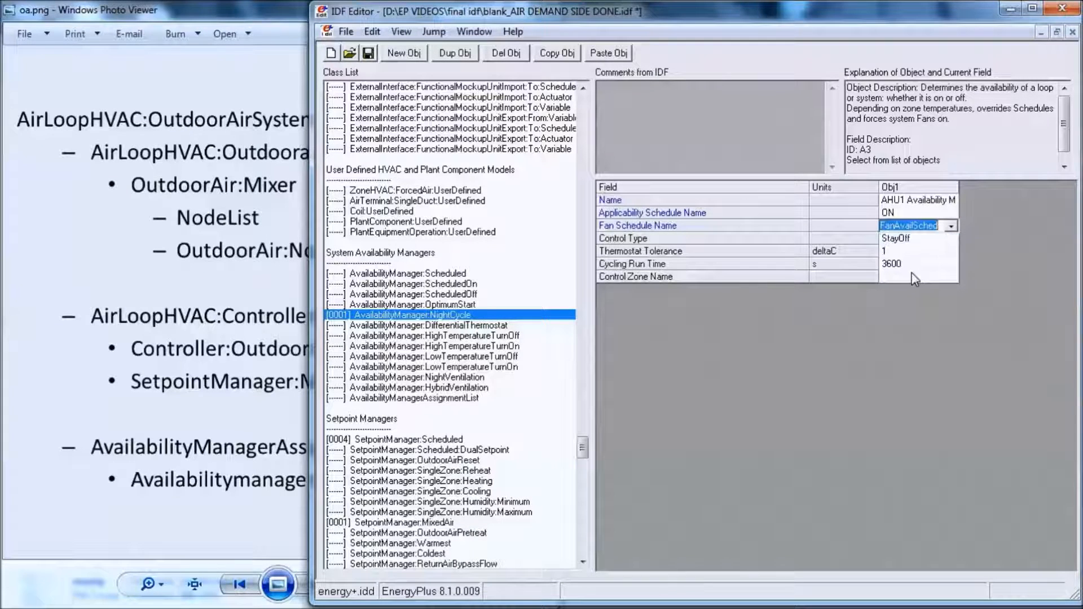
- Set the night cycle manager's Control Type to CycleOnAny and its Cycling Run Time to 1800 s
left_click(922, 243)
left_click(922, 243)
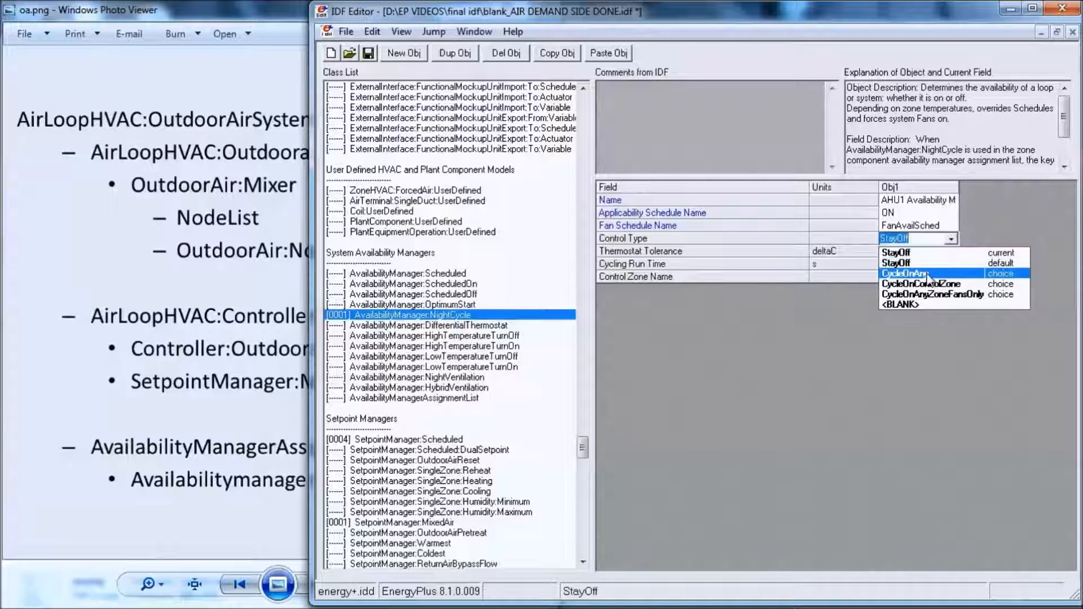
left_click(923, 264)
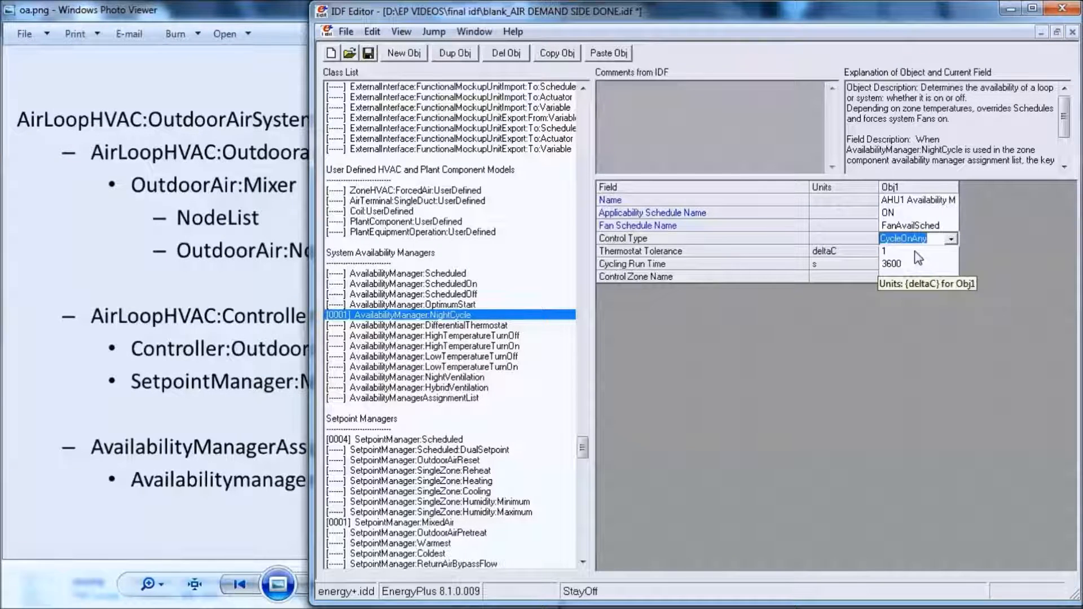
left_click(913, 264)
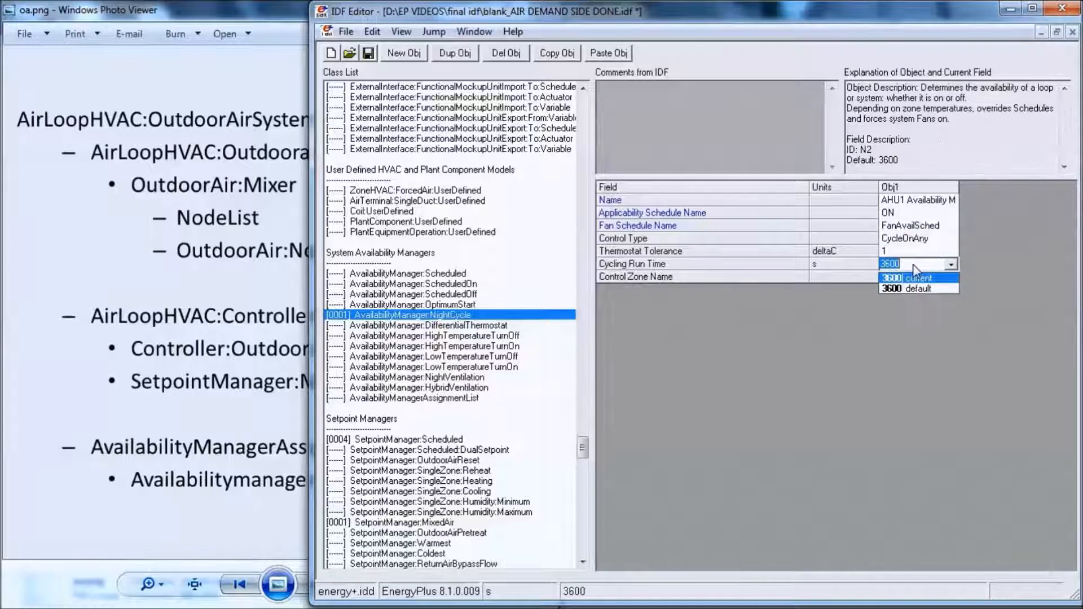
type("18")
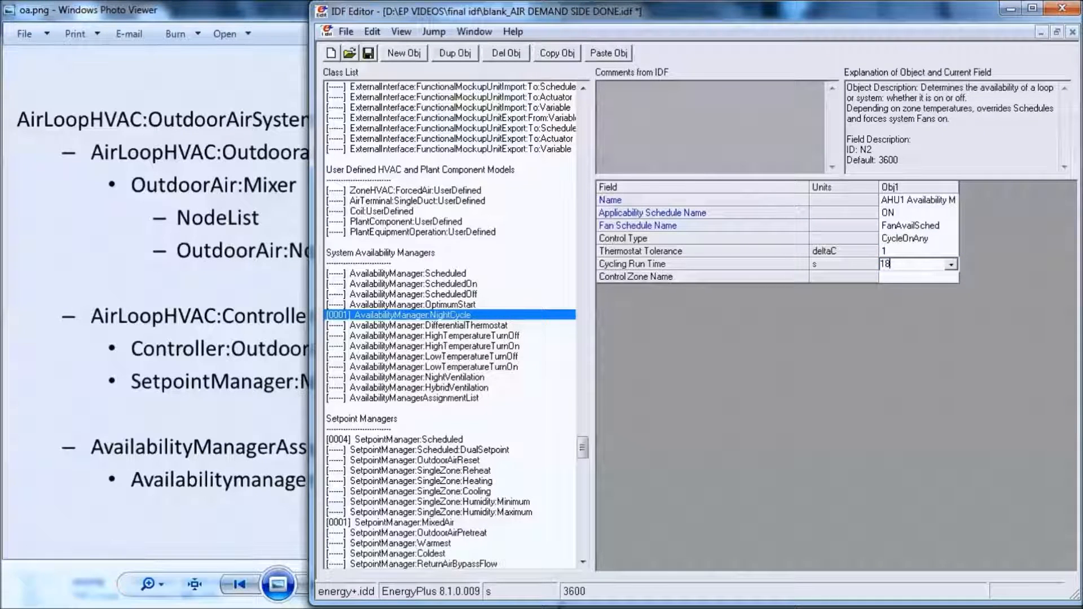
type("00")
left_click(821, 303)
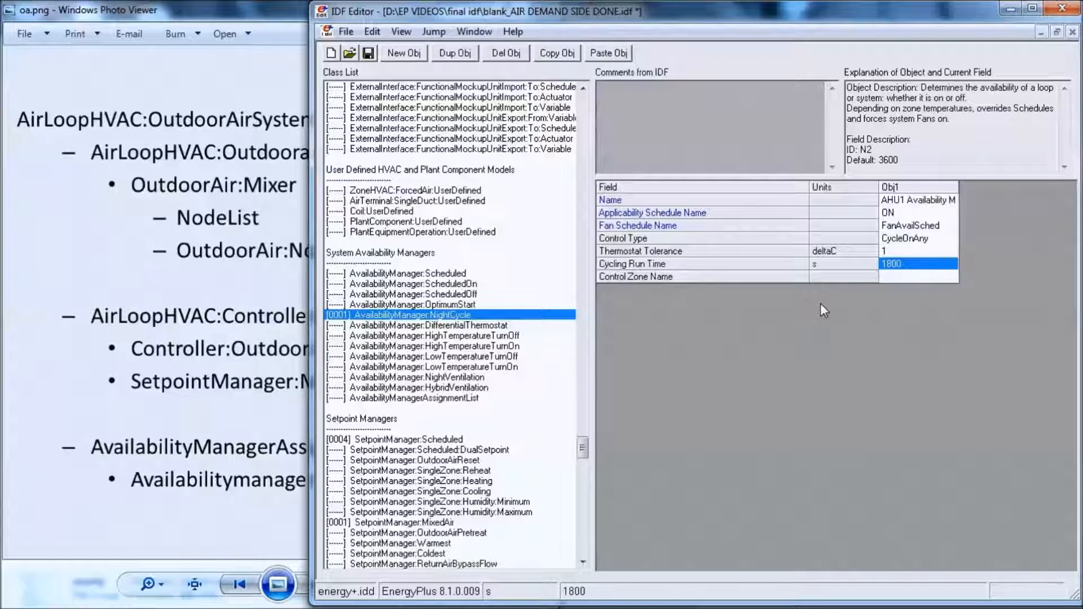
- Add a new object to the AvailabilityManagerAssignmentList class
left_click(454, 318)
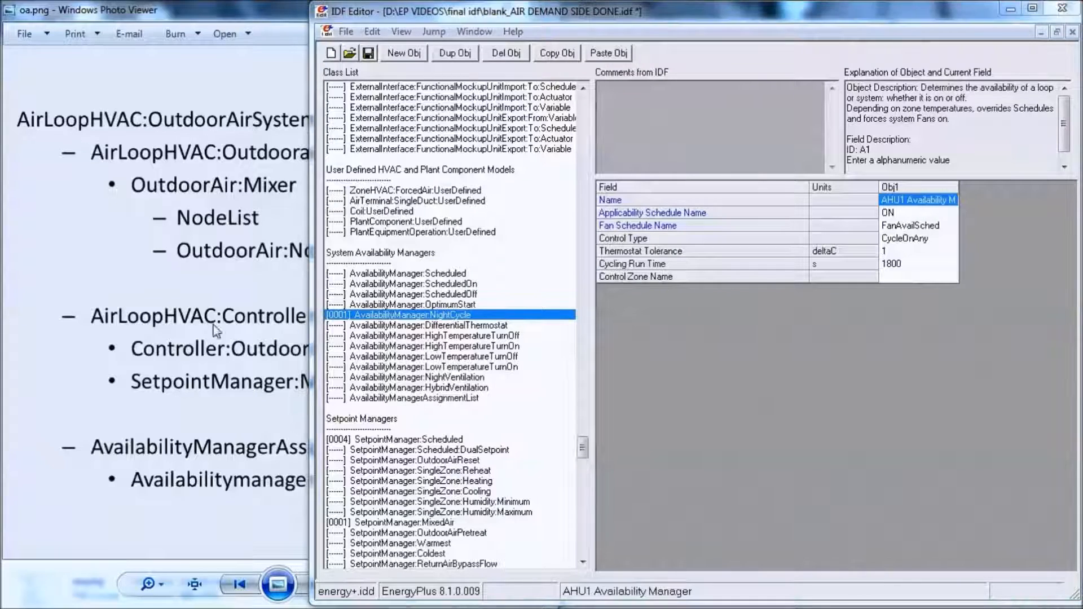
left_click(409, 398)
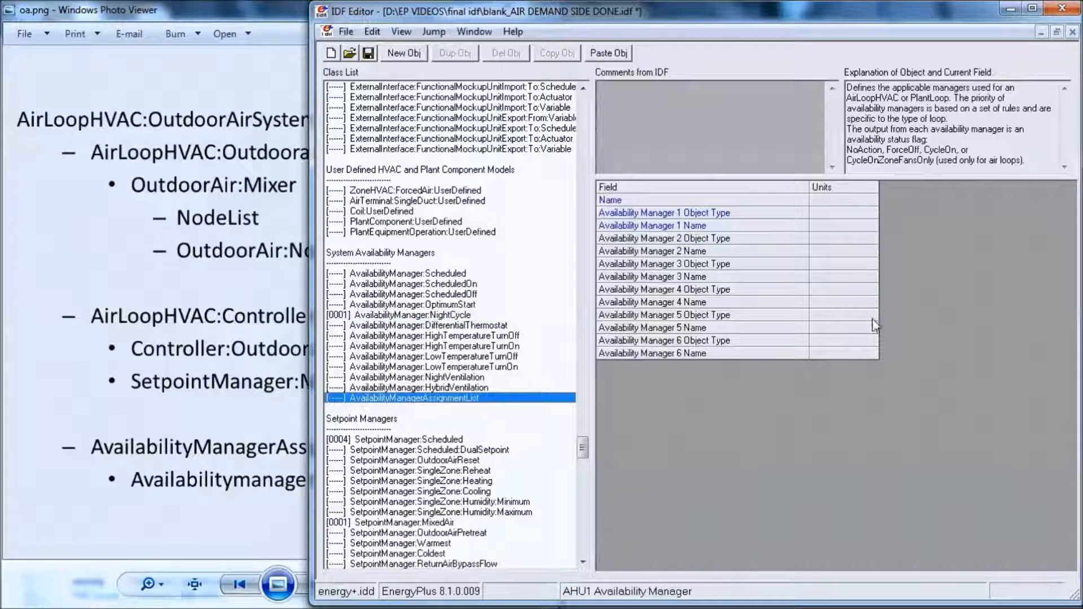
left_click(402, 54)
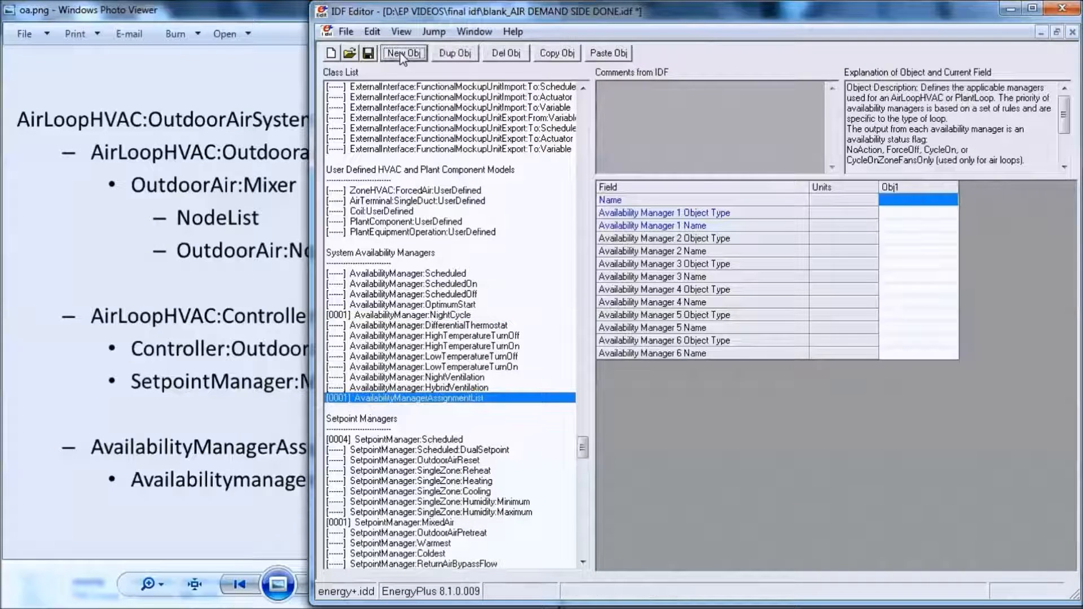
- Copy the night cycle manager's name into the assignment list's Name field and extend it to AHU1 Availability Manager List
left_click(424, 314)
left_click_drag(958, 187, 879, 204)
key("ctrl+c")
double_click(984, 204)
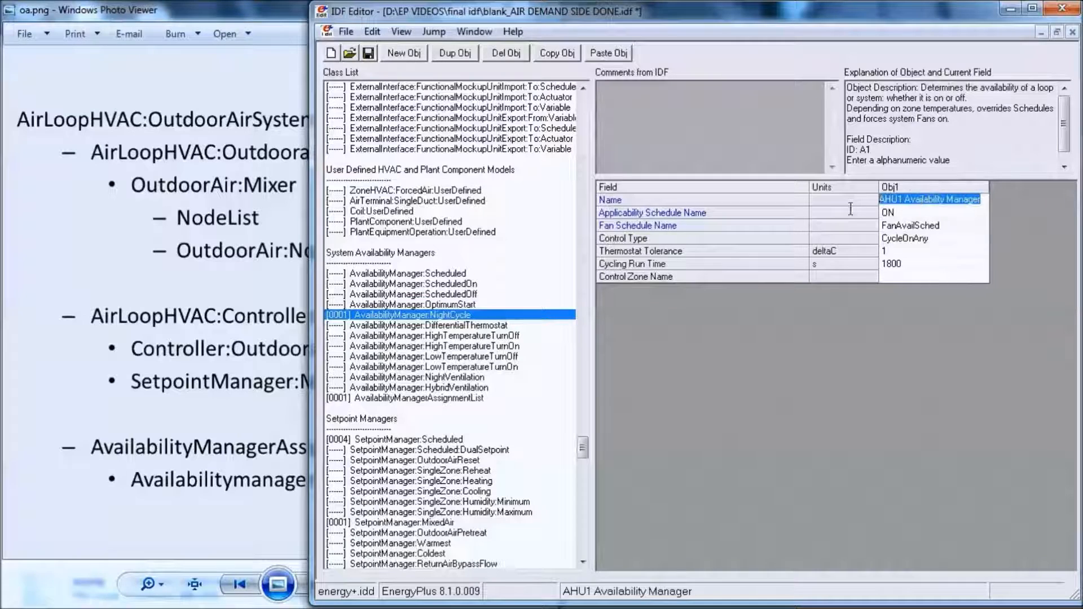
left_click(398, 400)
left_click(895, 205)
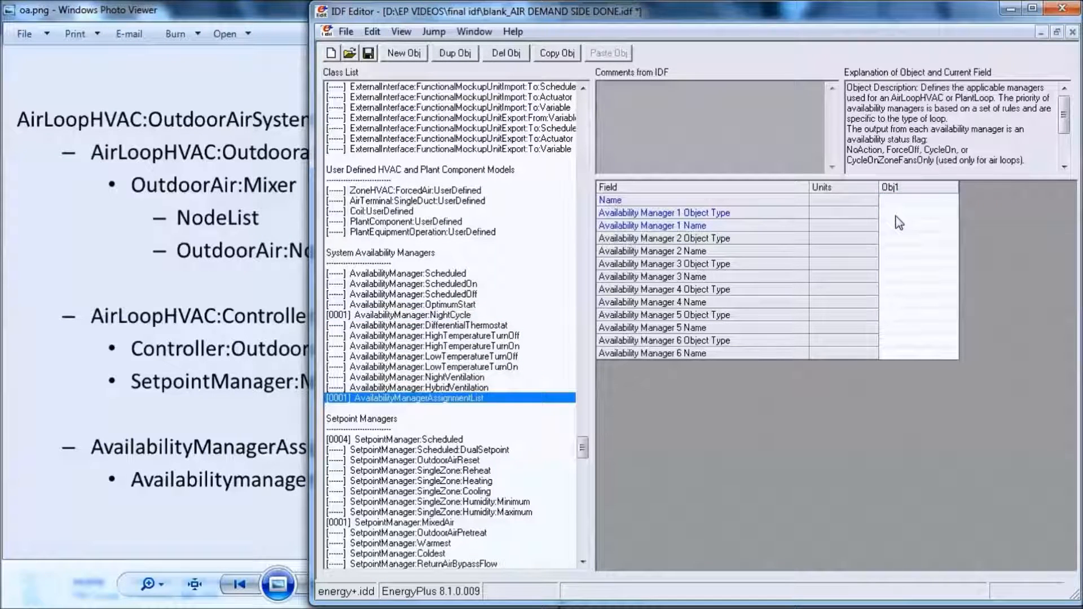
key("ctrl+v")
left_click_drag(957, 190, 1039, 189)
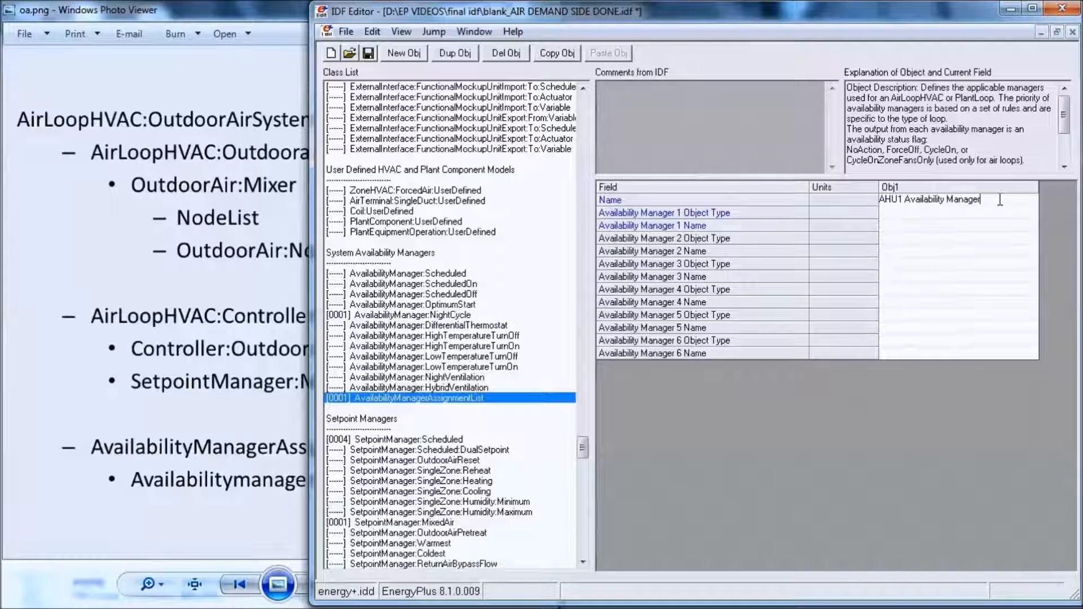
type("List")
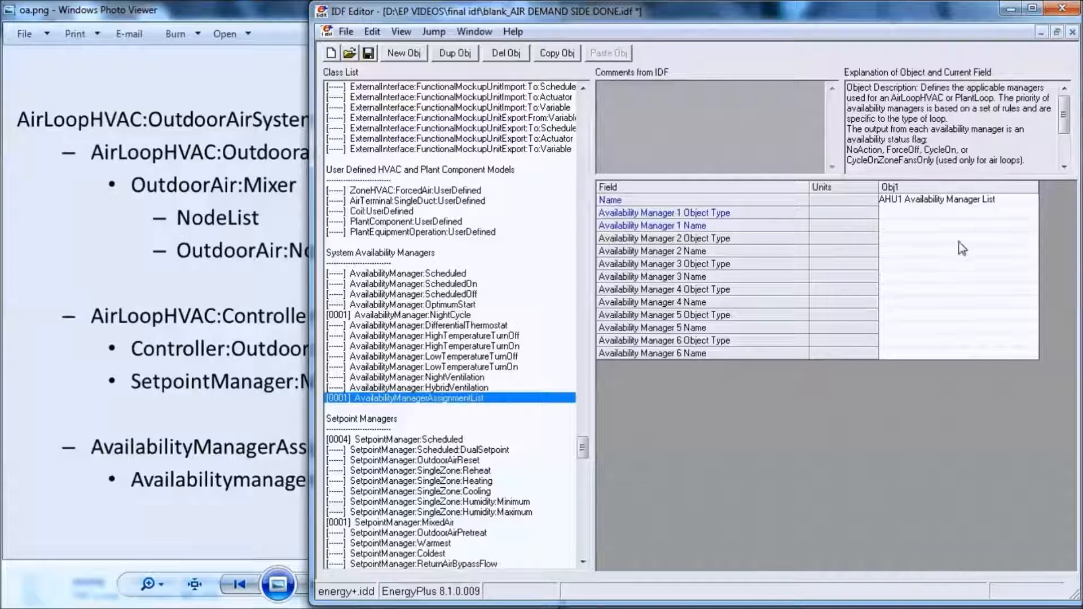
- Set the list's Availability Manager 1 Object Type to AvailabilityManager:NightCycle and Availability Manager 1 Name to AHU1 Availability Manager
left_click(931, 209)
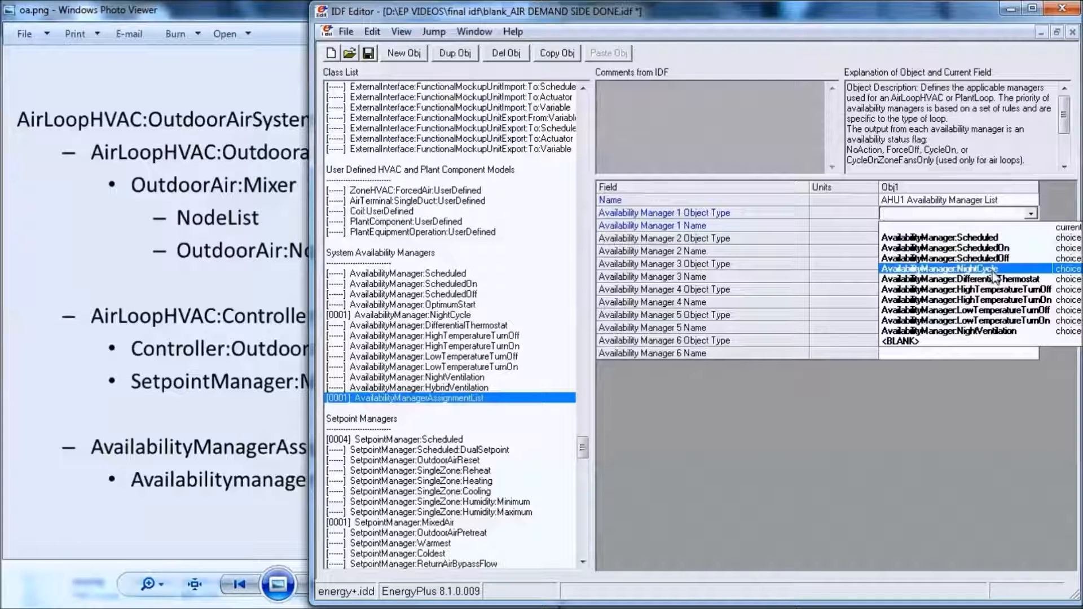
left_click(993, 271)
left_click(972, 228)
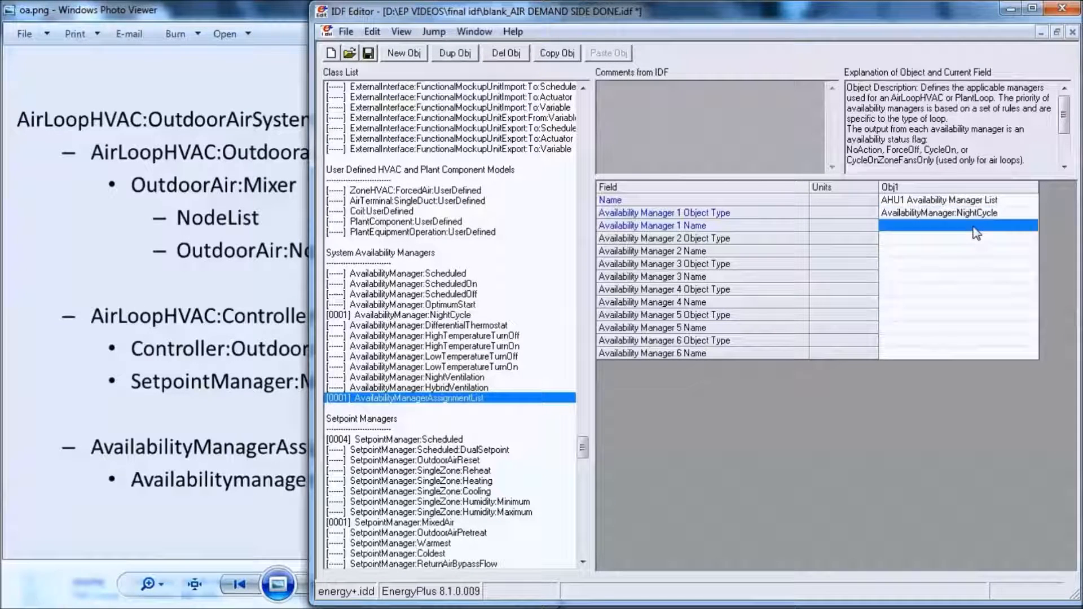
left_click(976, 228)
left_click(974, 245)
left_click(976, 278)
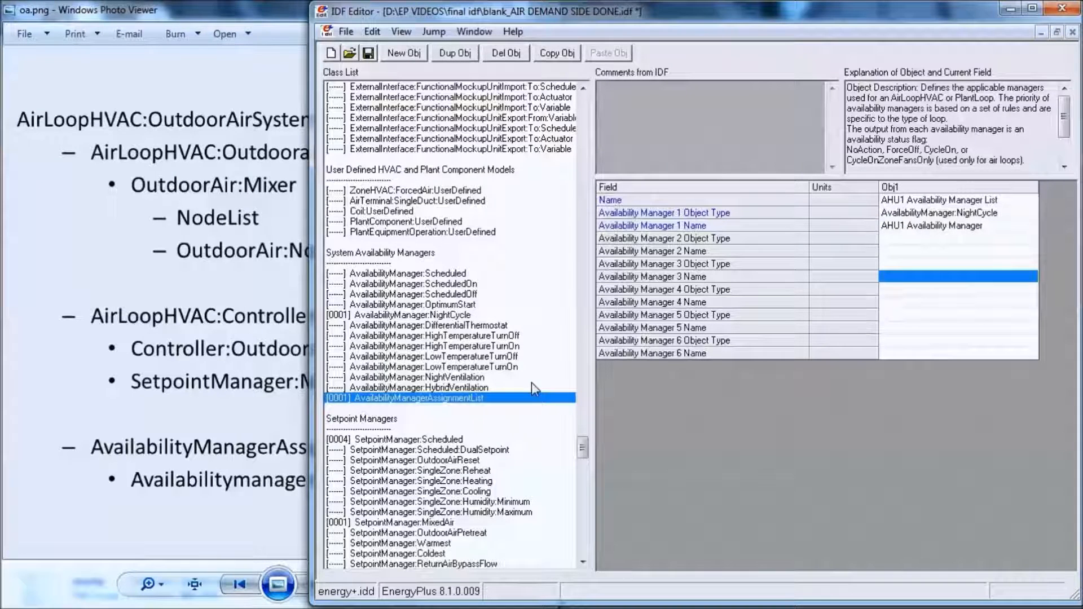
- Assign AHU1 Availability Manager List as the Availability Manager List Name of the AirLoopHVAC:OutdoorAirSystem object OAS1
key("ctrl+l")
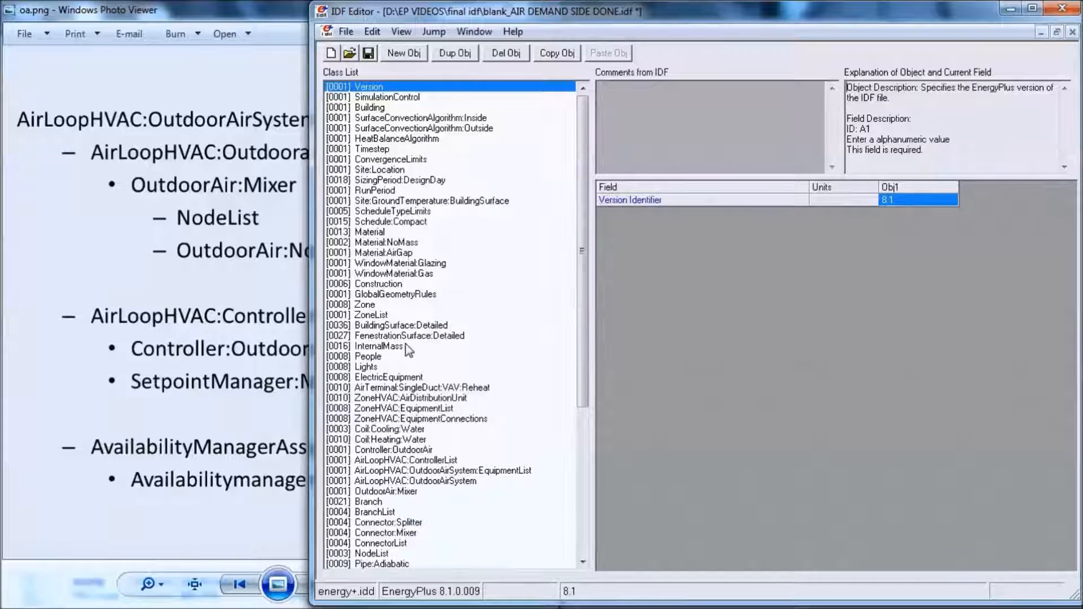
left_click(396, 451)
left_click(414, 481)
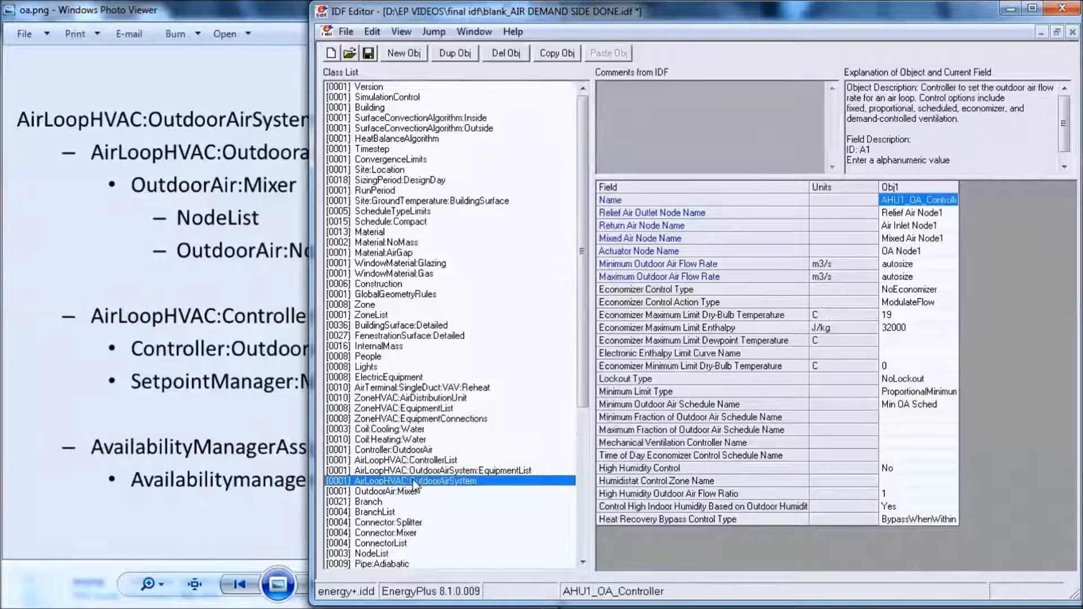
left_click(950, 239)
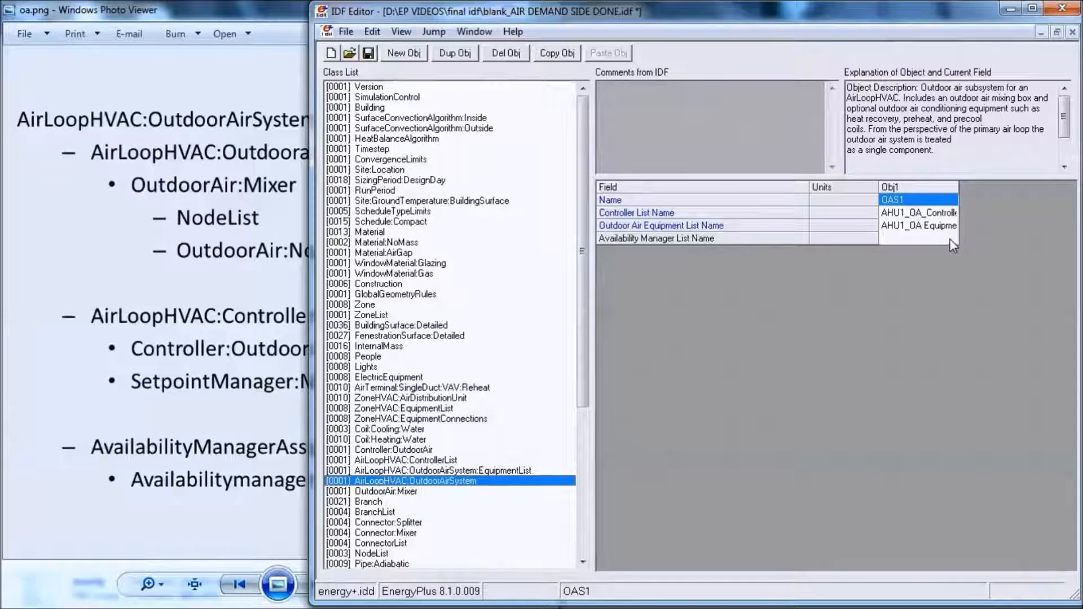
left_click(950, 239)
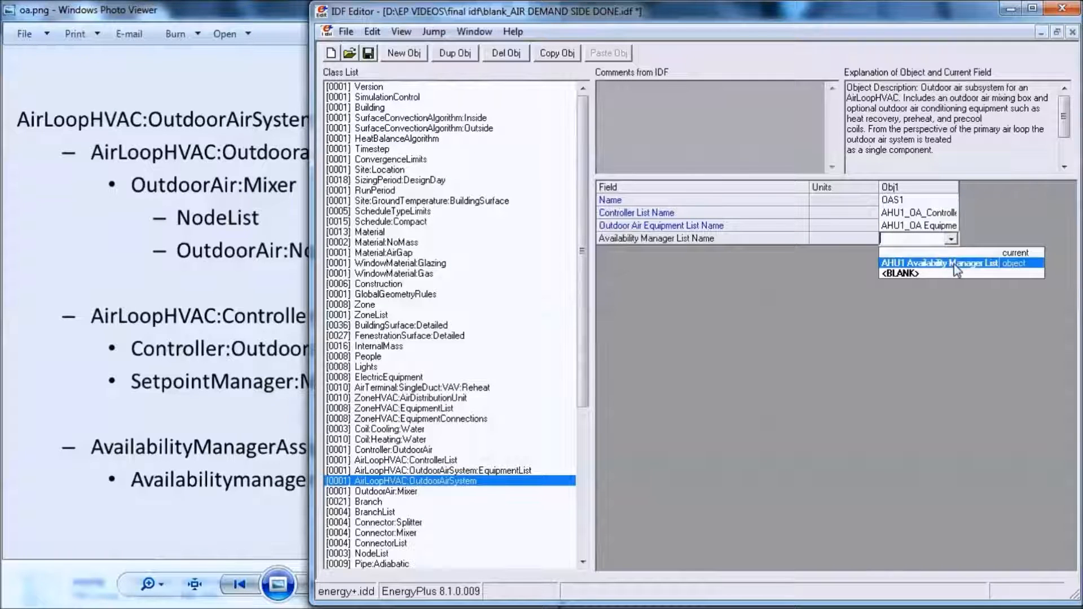
left_click(953, 262)
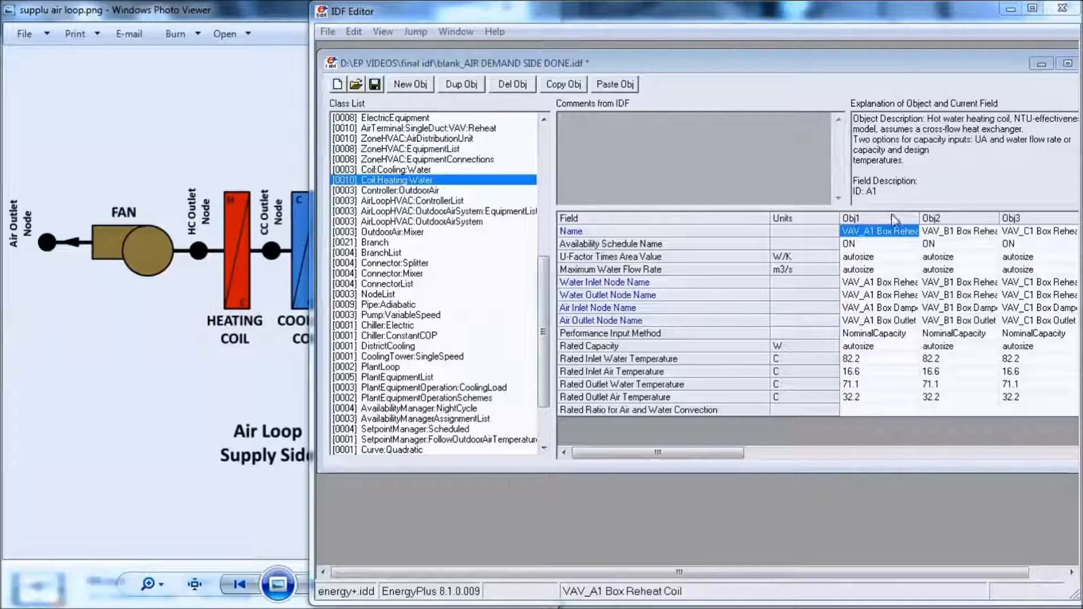
- Duplicate the last Coil:Heating:Water object, VAV_H2 Box Reheat Coil, within its class
left_click(1066, 452)
left_click(1066, 452)
left_click(1066, 452)
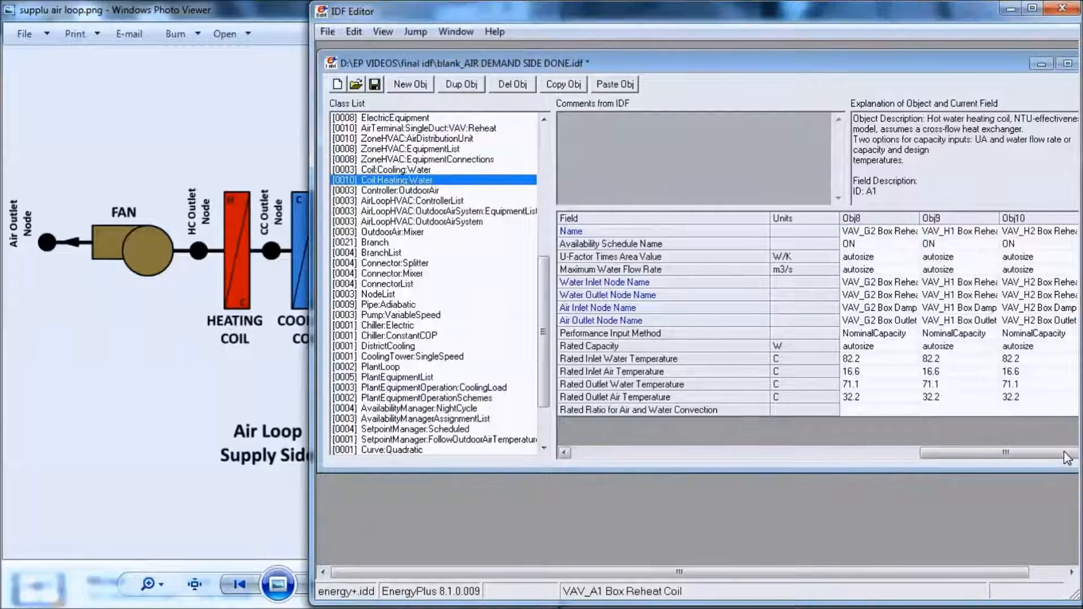
left_click(1039, 223)
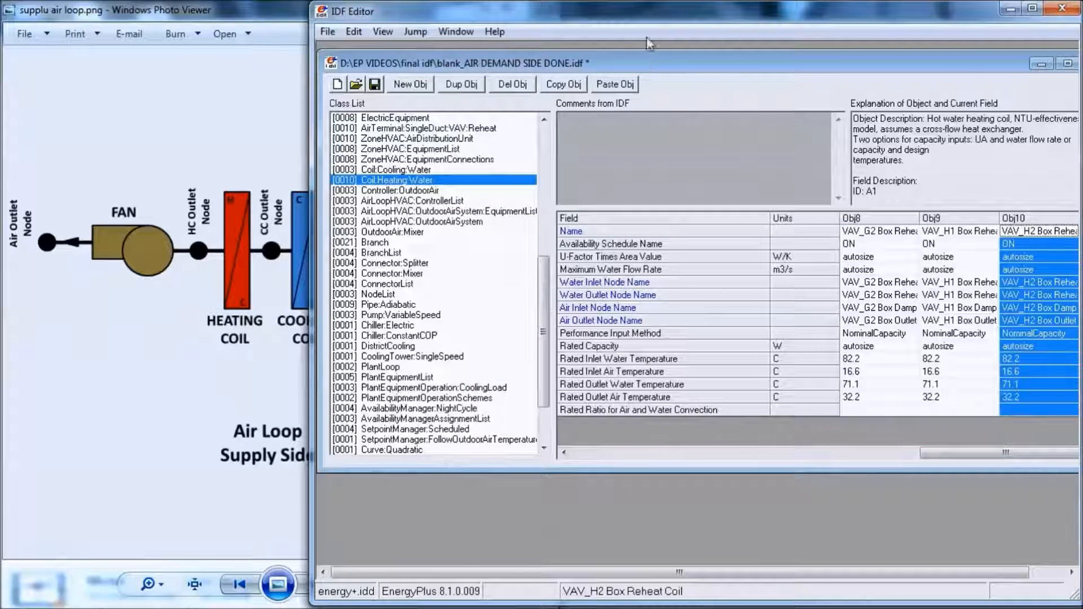
left_click_drag(309, 107, 151, 104)
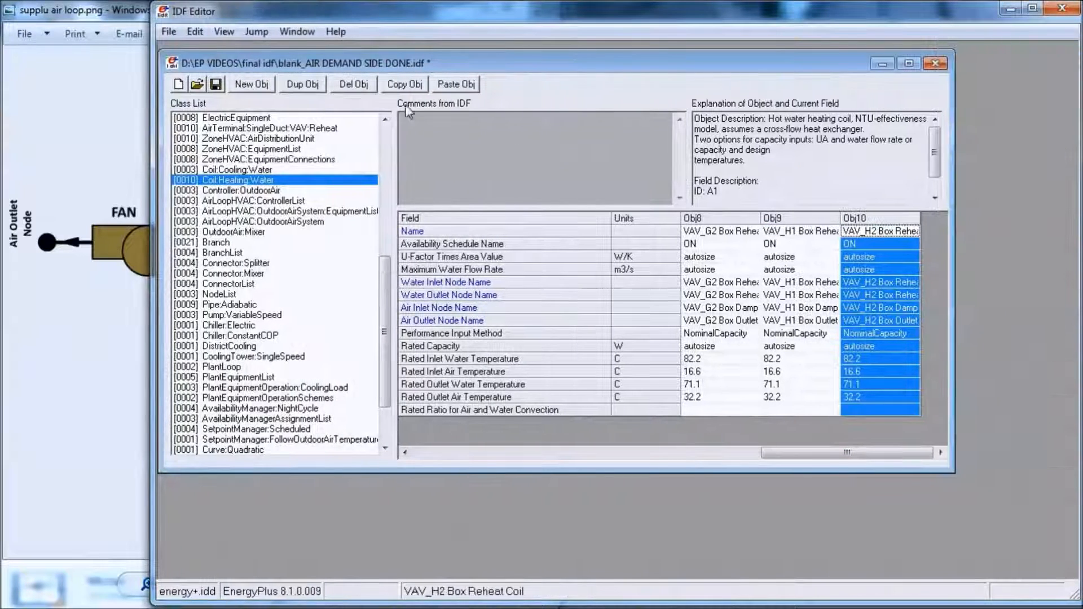
left_click(404, 86)
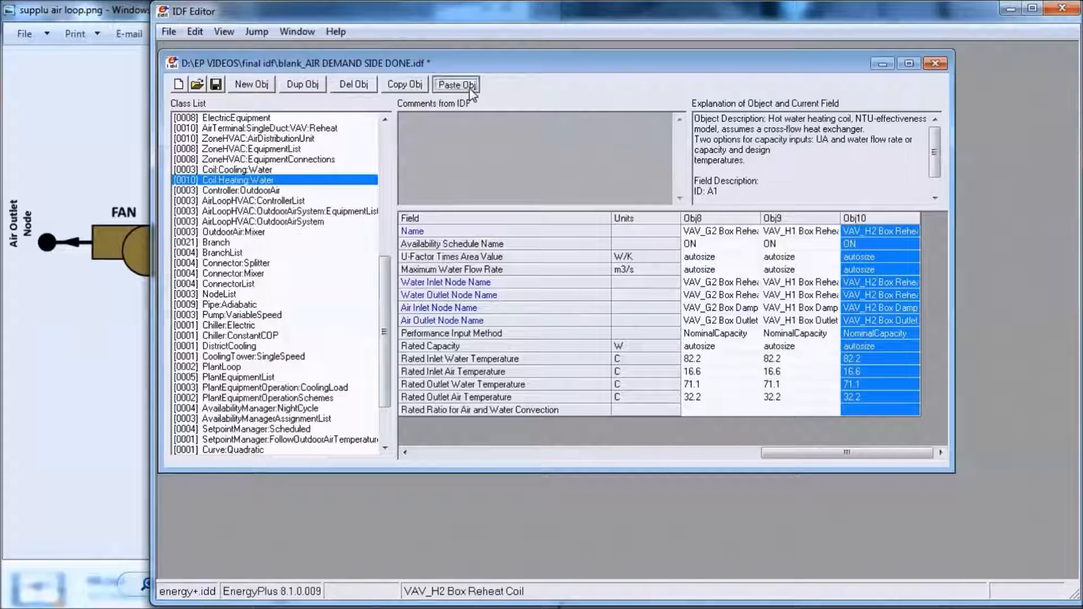
left_click(456, 84)
- Rename the duplicated heating coil object as HC1
left_click(845, 231)
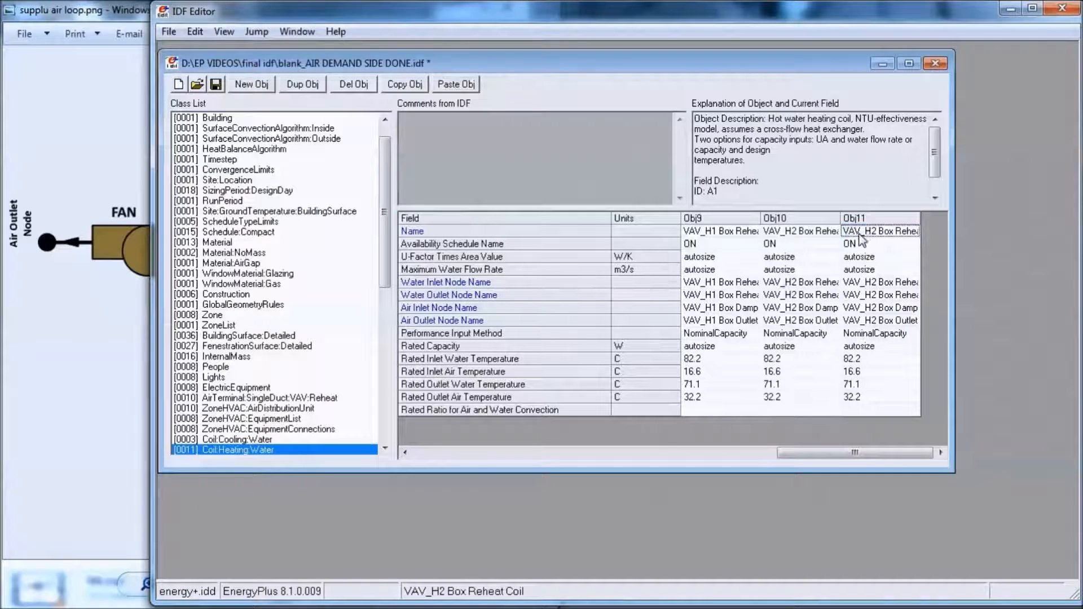
left_click_drag(844, 231, 942, 243)
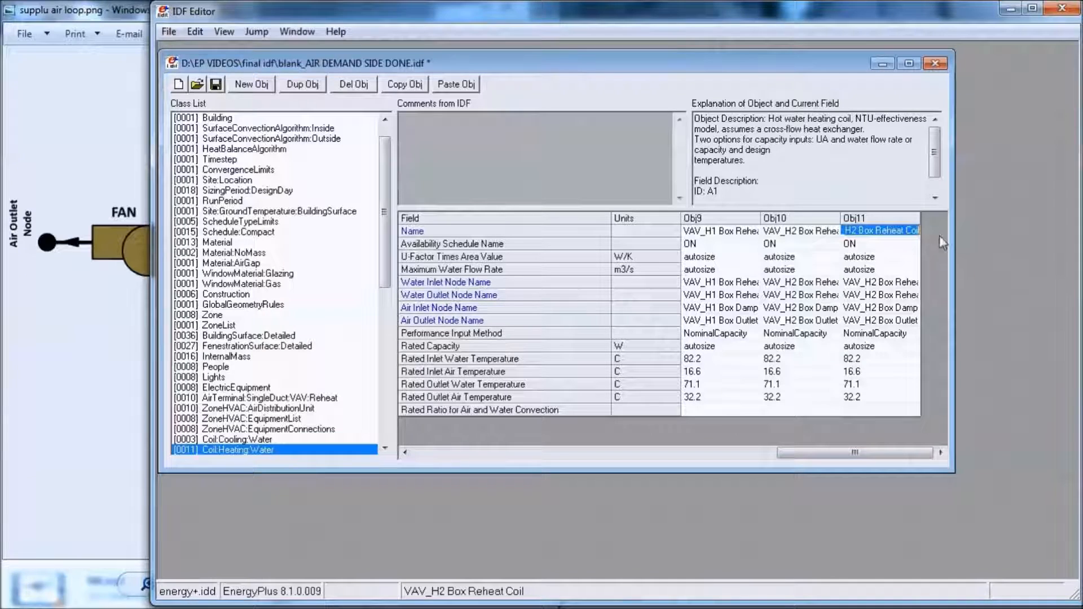
type("HC1")
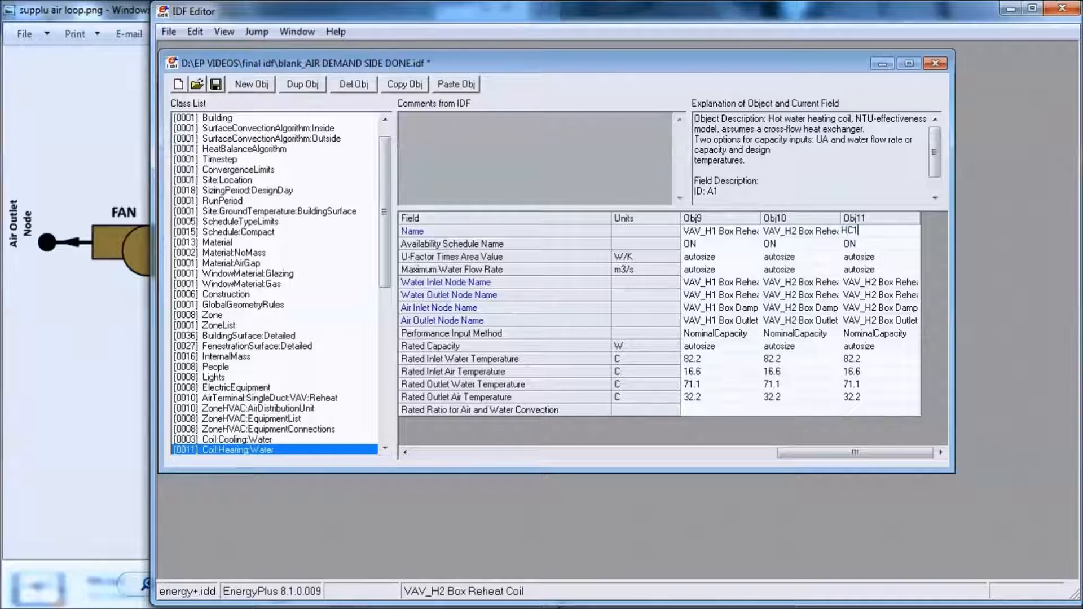
- Set the HC1 coil's Water Inlet Node Name to HC1 Water Inlet
double_click(889, 290)
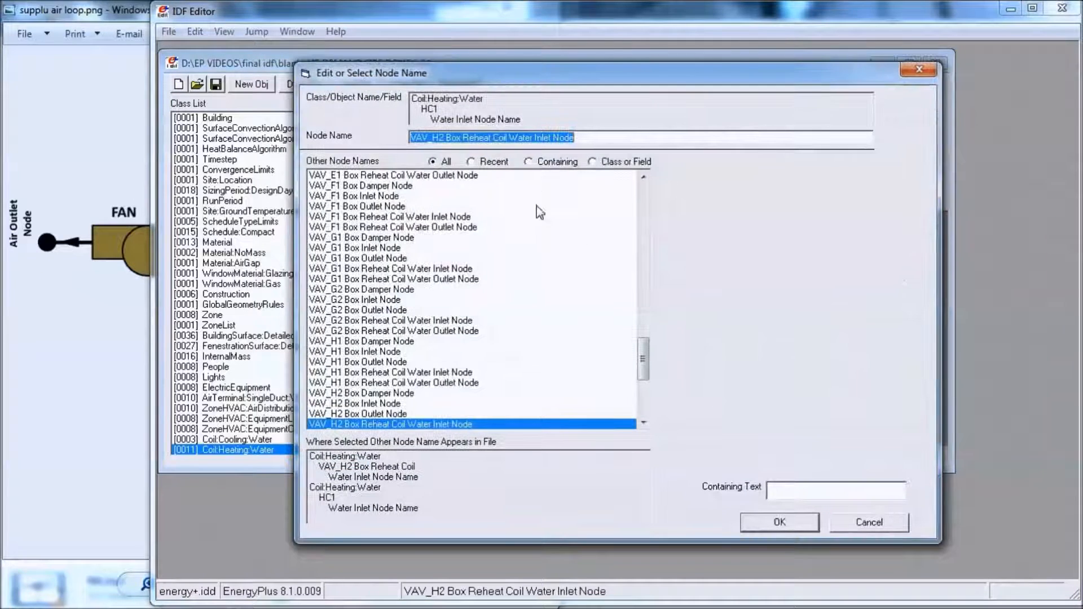
left_click_drag(643, 355, 655, 185)
left_click_drag(551, 157, 550, 150)
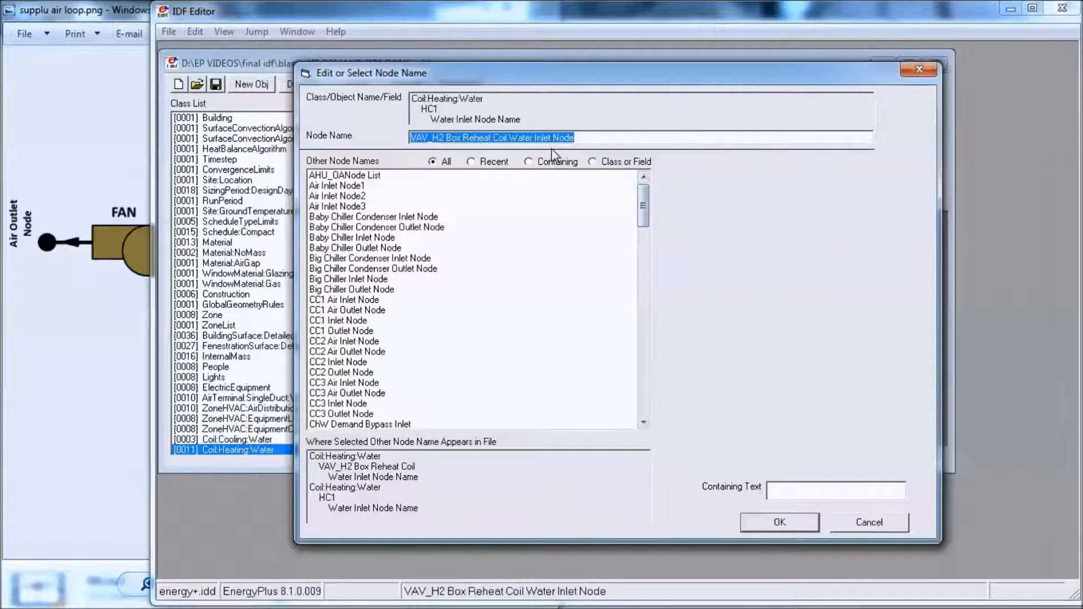
type("HC1")
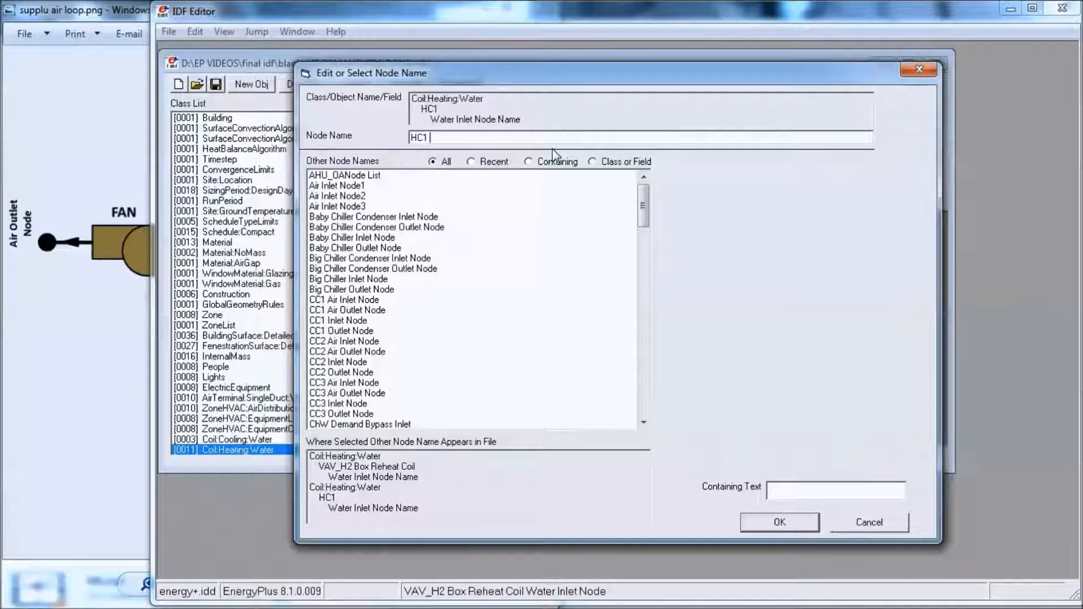
type(" Water Inlet")
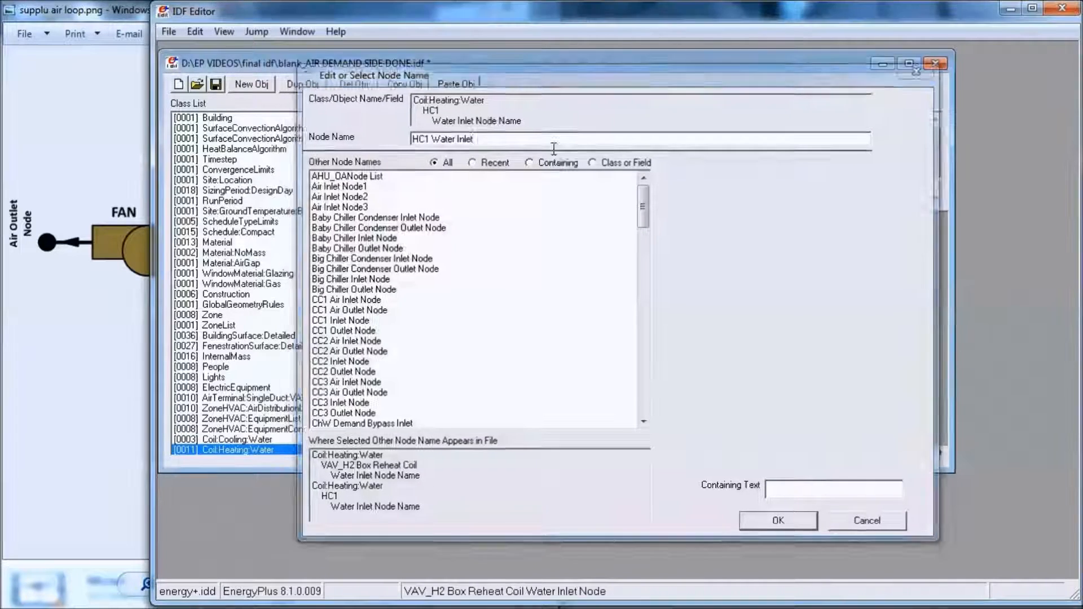
key("Return")
- Reuse the HC1 Water Inlet name for the HC1 coil's Water Outlet Node Name, edited to HC1 Water Outlet
left_click(863, 294)
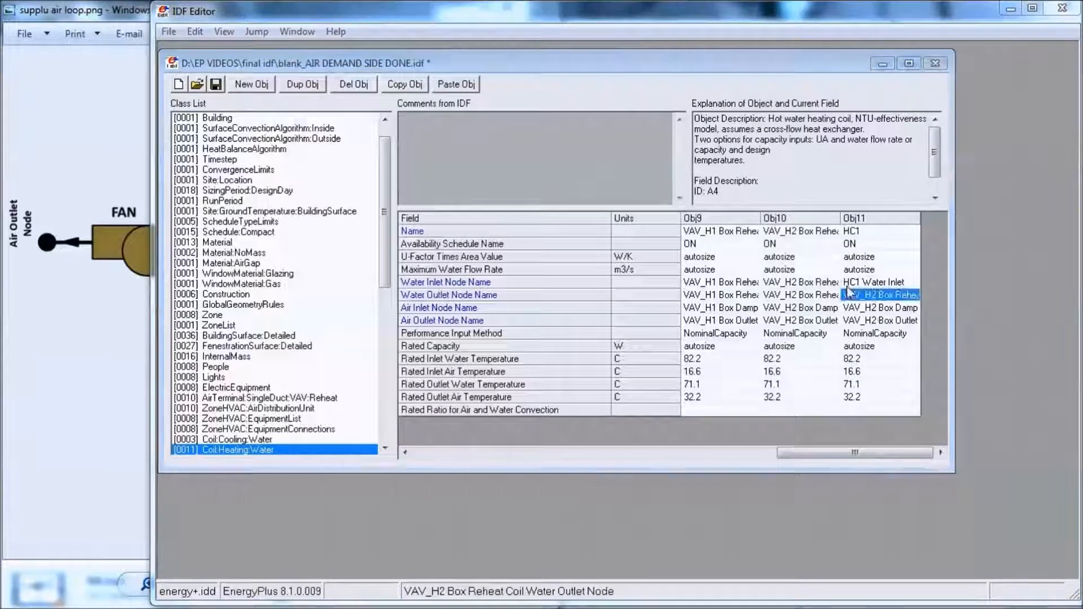
left_click(913, 295)
left_click_drag(644, 361, 645, 288)
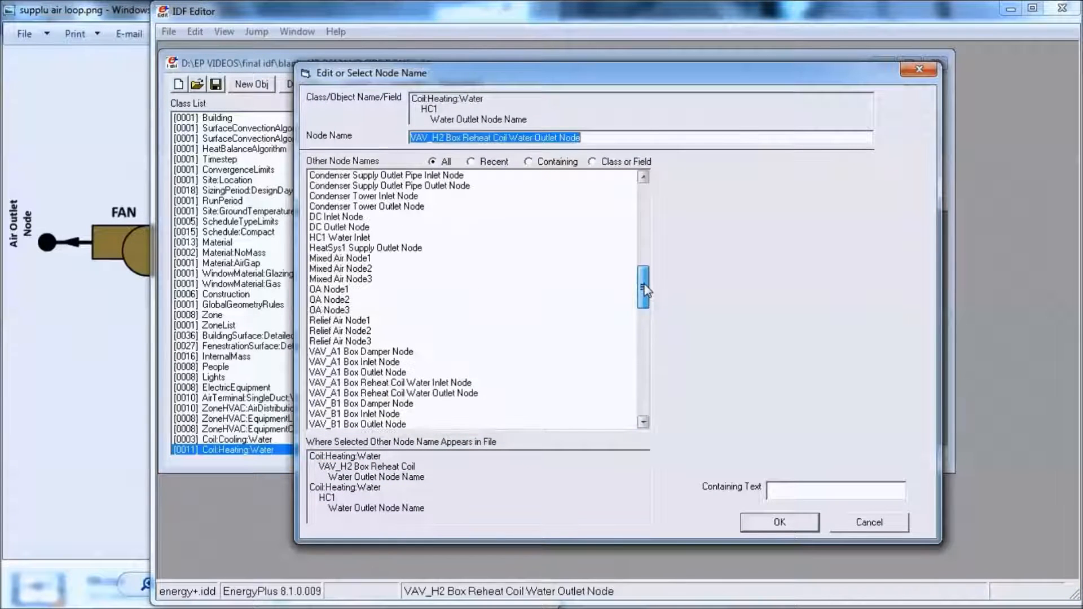
left_click(340, 238)
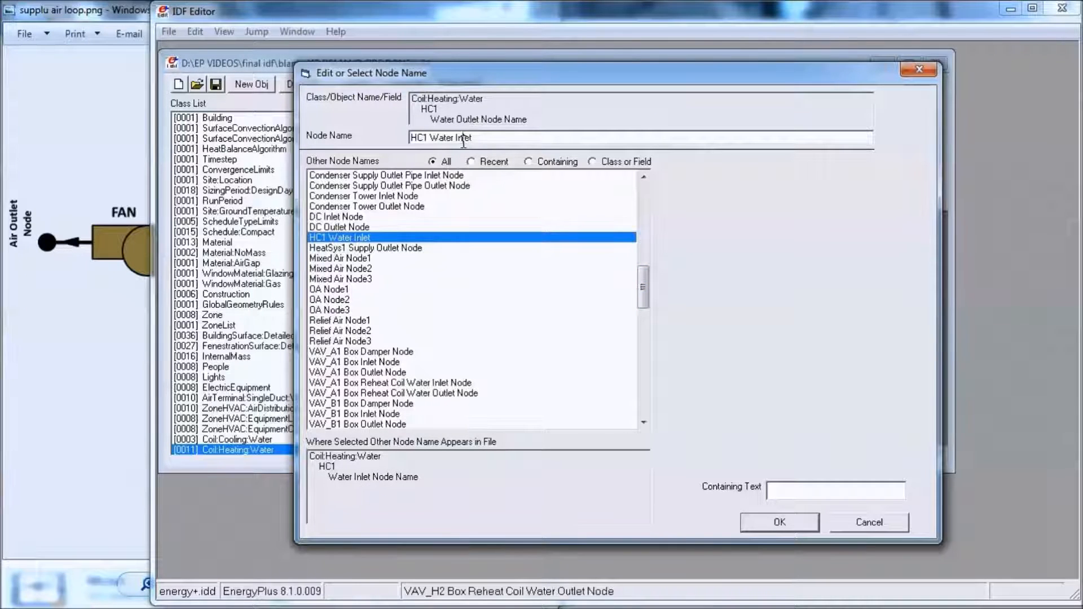
left_click_drag(459, 141, 458, 140)
key("Return")
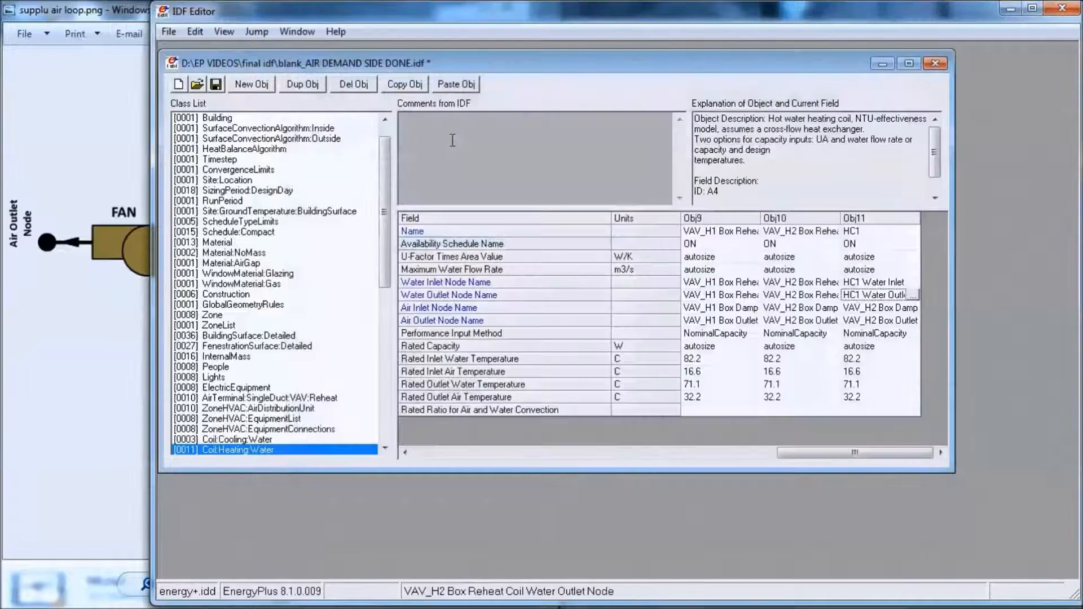
- Check the supply-side diagram for the node feeding the heating coil and set HC1's Air Inlet Node Name to CC Outlet Node1
left_click(140, 309)
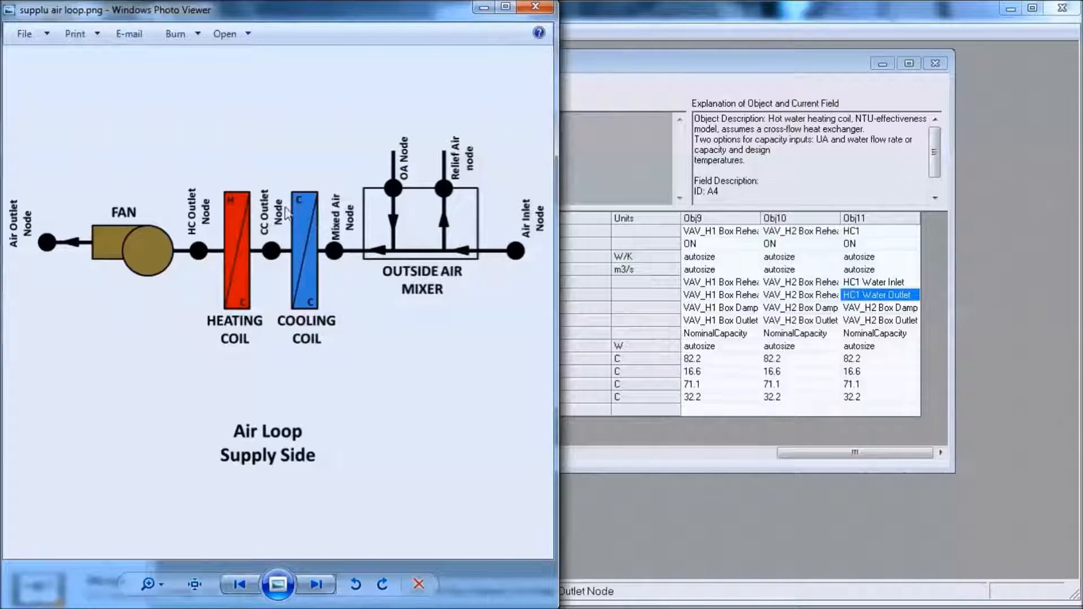
double_click(912, 313)
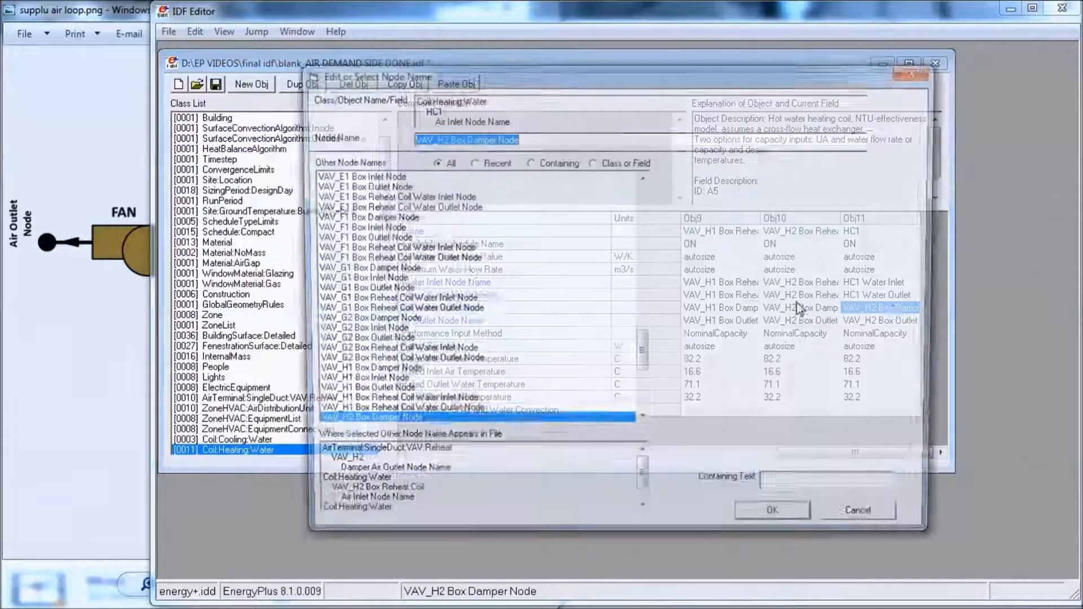
left_click_drag(645, 364, 641, 285)
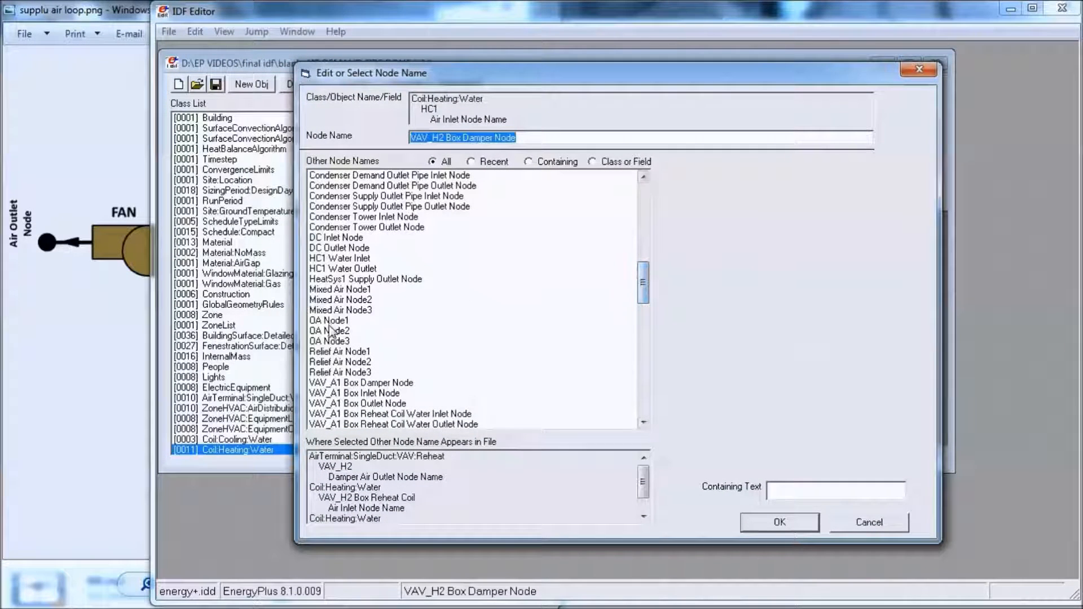
left_click(343, 246)
scroll(343, 245, "up", 12)
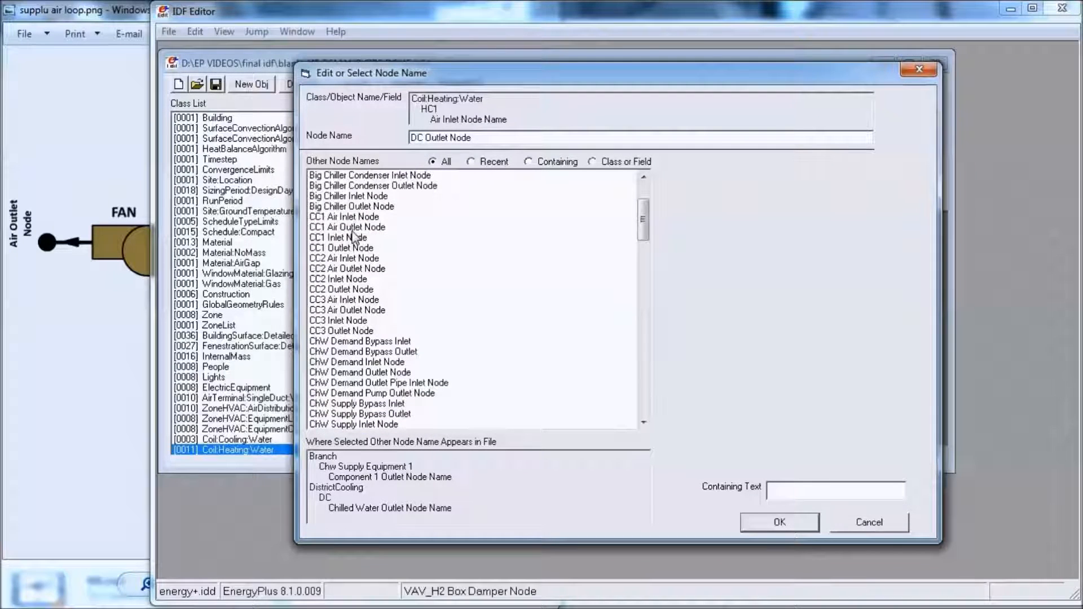
left_click(128, 275)
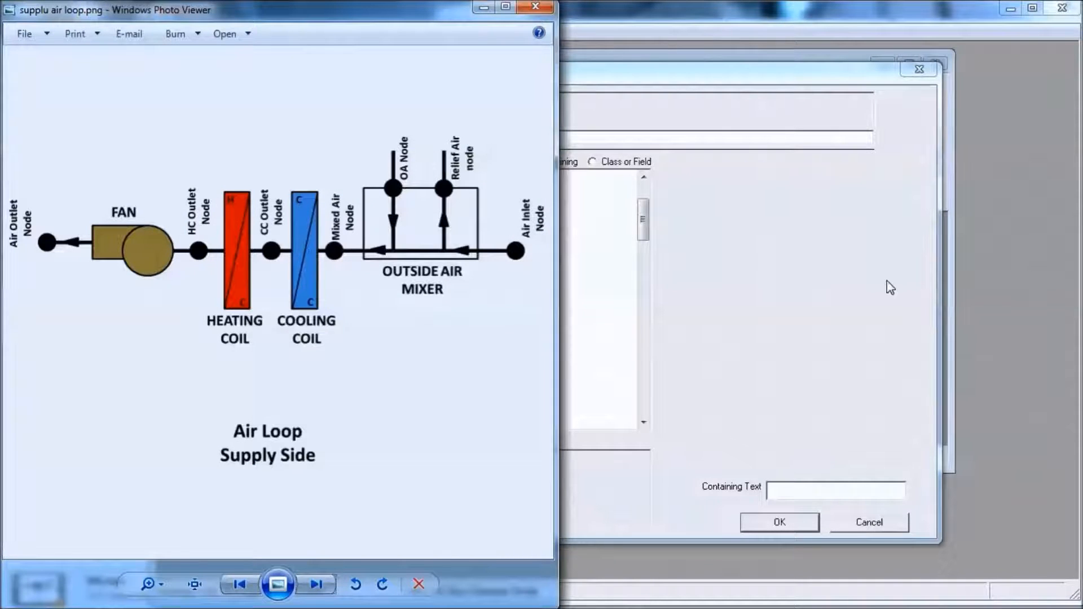
left_click(807, 288)
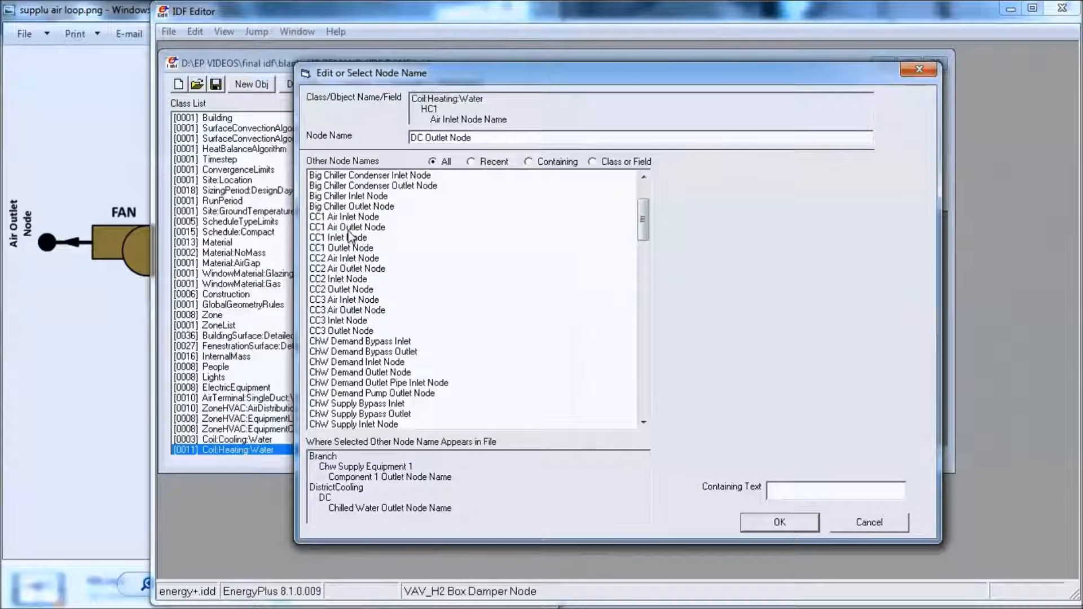
left_click(355, 282)
scroll(359, 283, "up", 3)
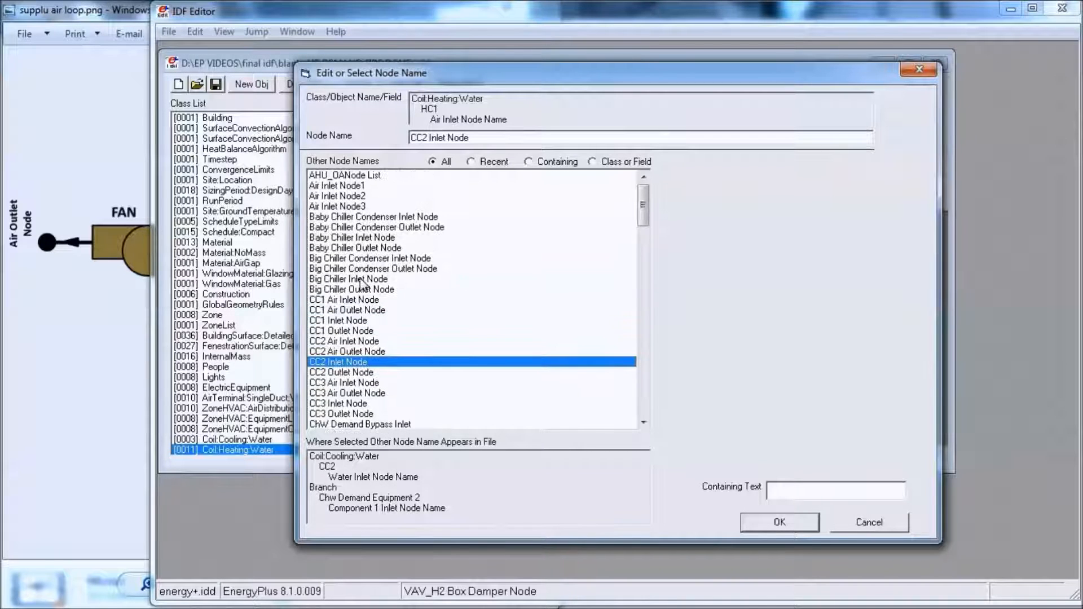
left_click(342, 332)
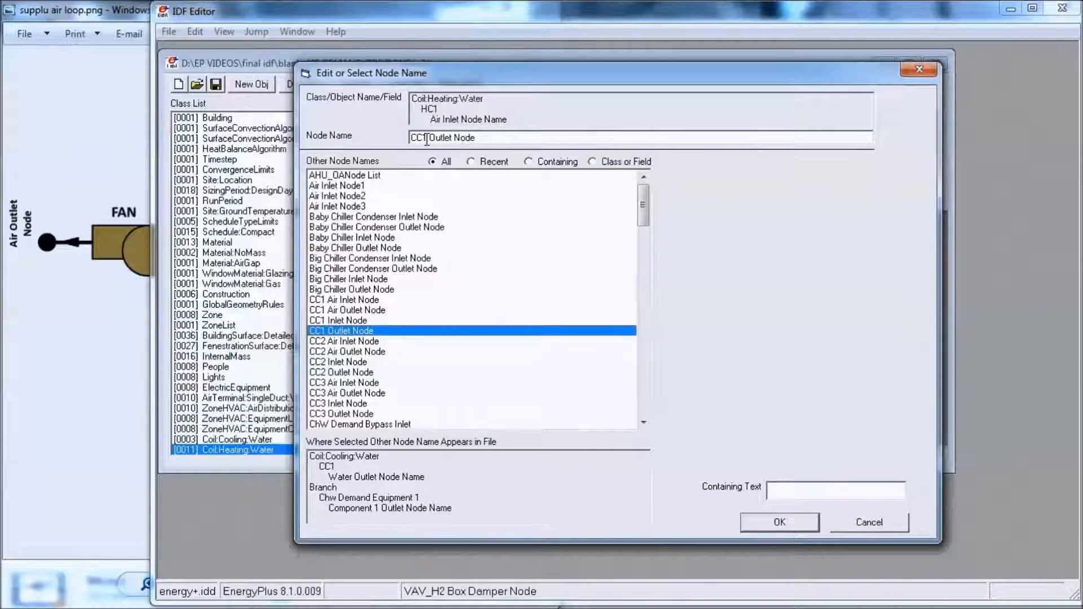
key("BackSpace")
key("Right")
key("Return")
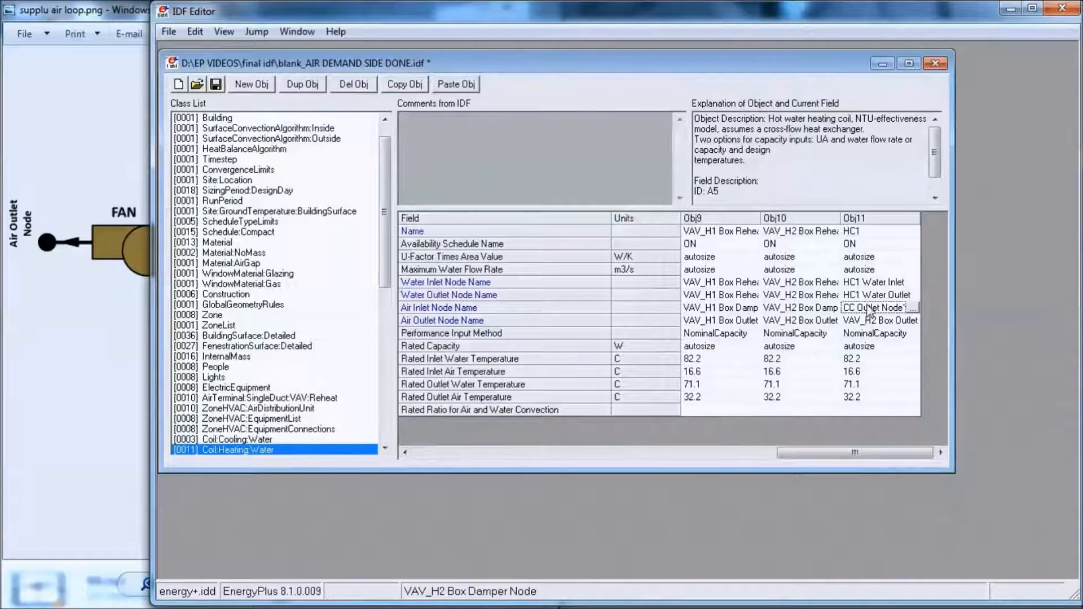
double_click(890, 321)
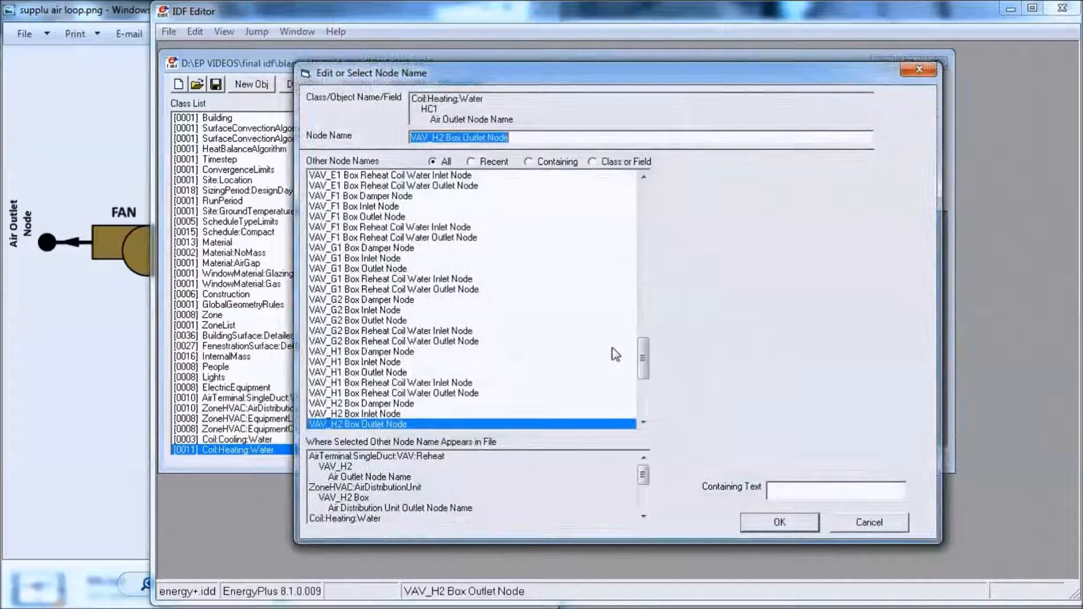
left_click_drag(644, 359, 643, 215)
left_click(341, 247)
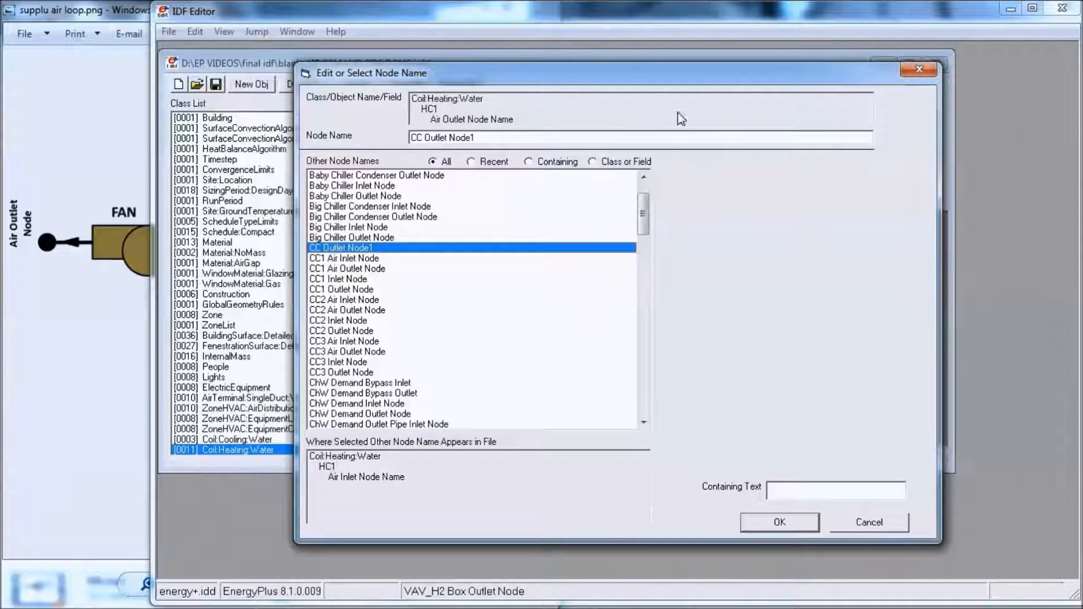
left_click(921, 70)
- Check the node after the heating coil in the diagram and set HC1's Air Outlet Node Name to HC Outlet Node1
left_click(80, 191)
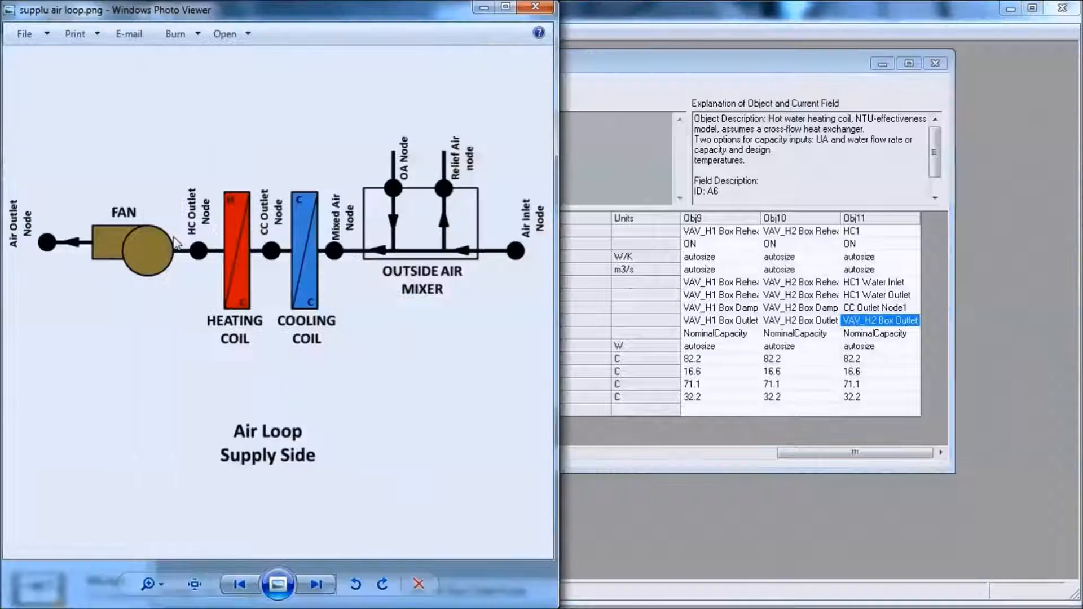
double_click(911, 323)
left_click_drag(643, 358, 652, 285)
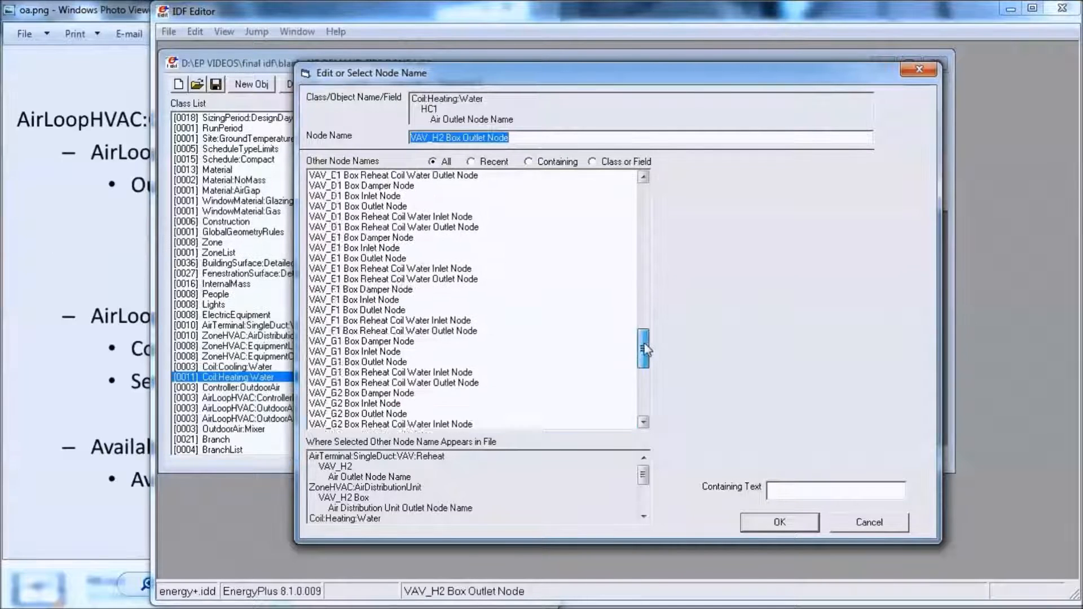
left_click_drag(643, 383, 652, 289)
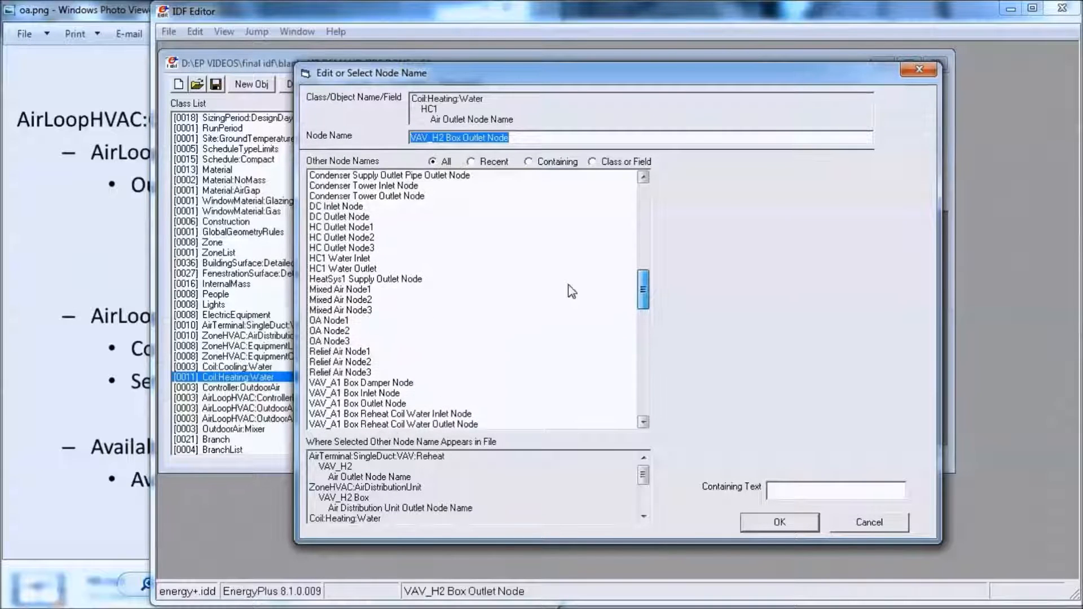
left_click(366, 230)
double_click(367, 228)
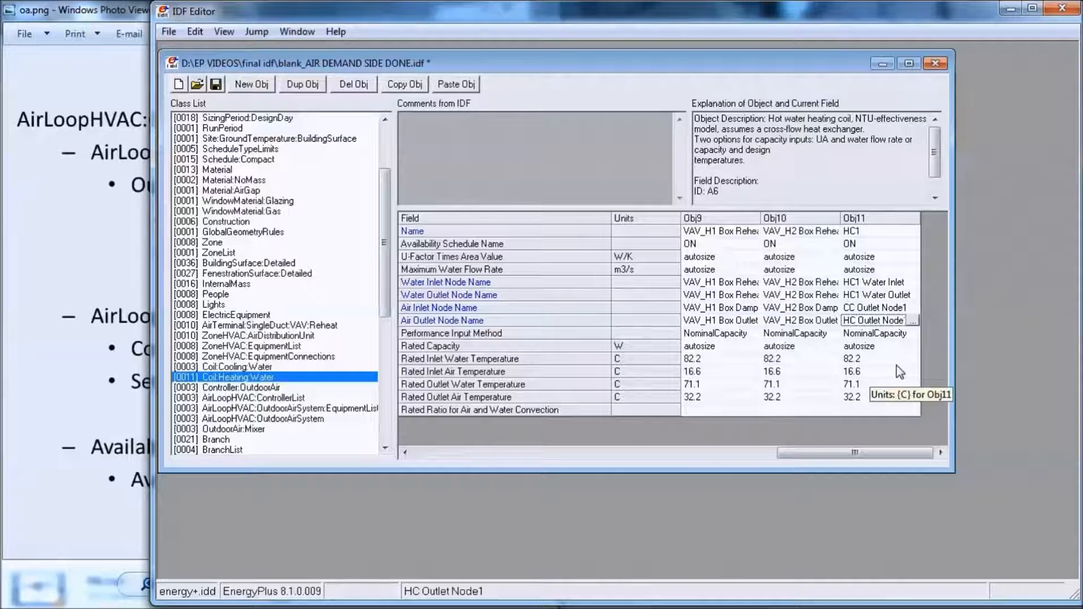
- Add two copies of the HC1 heating coil object and name them HC2 and HC3
left_click(853, 218)
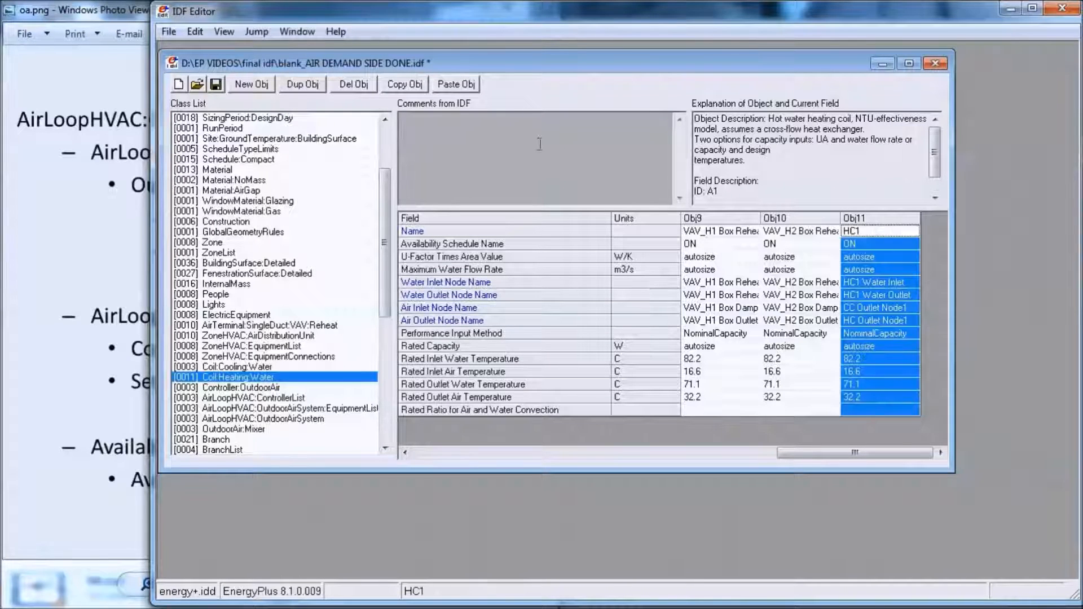
left_click(404, 84)
double_click(455, 84)
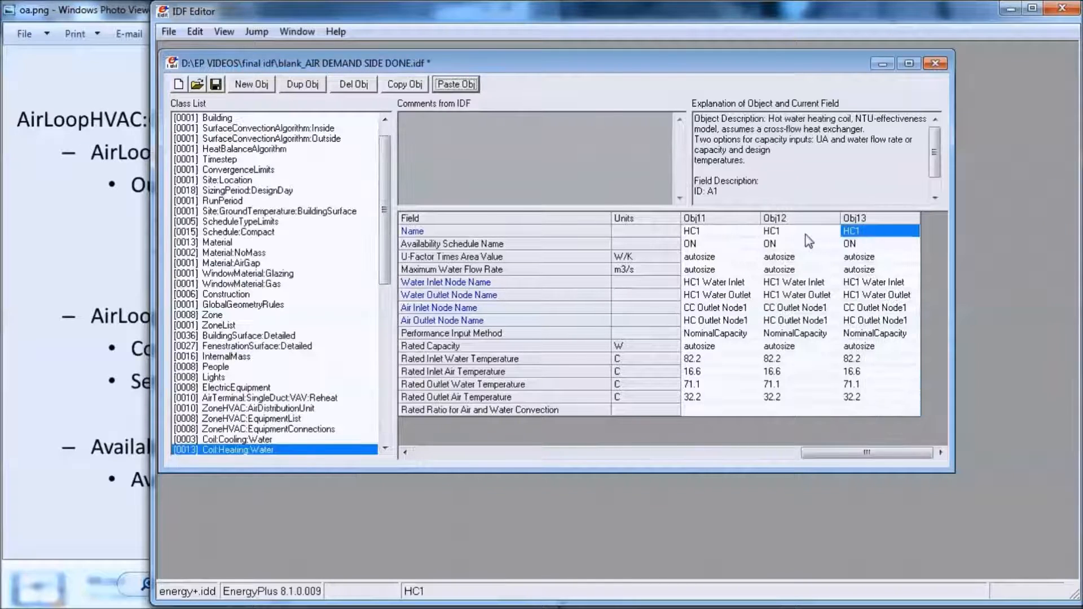
left_click(807, 232)
type("2")
left_click(895, 232)
key("BackSpace")
type("3")
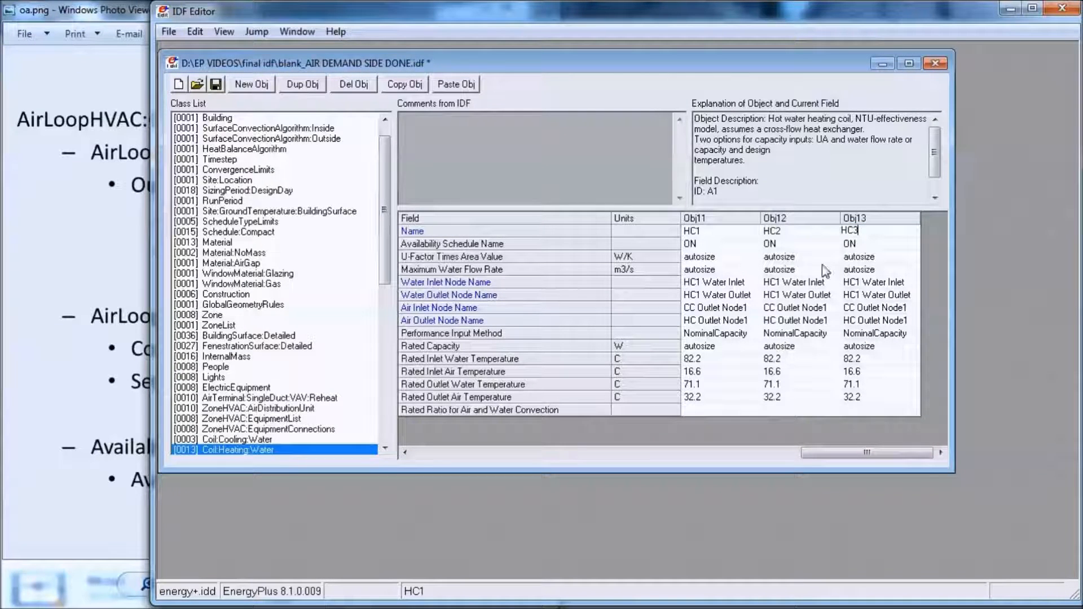
- Set the HC2 coil's Water Inlet Node Name to HC2 Water Inlet
double_click(790, 282)
left_click(428, 141)
key("BackSpace")
type("2")
key("Return")
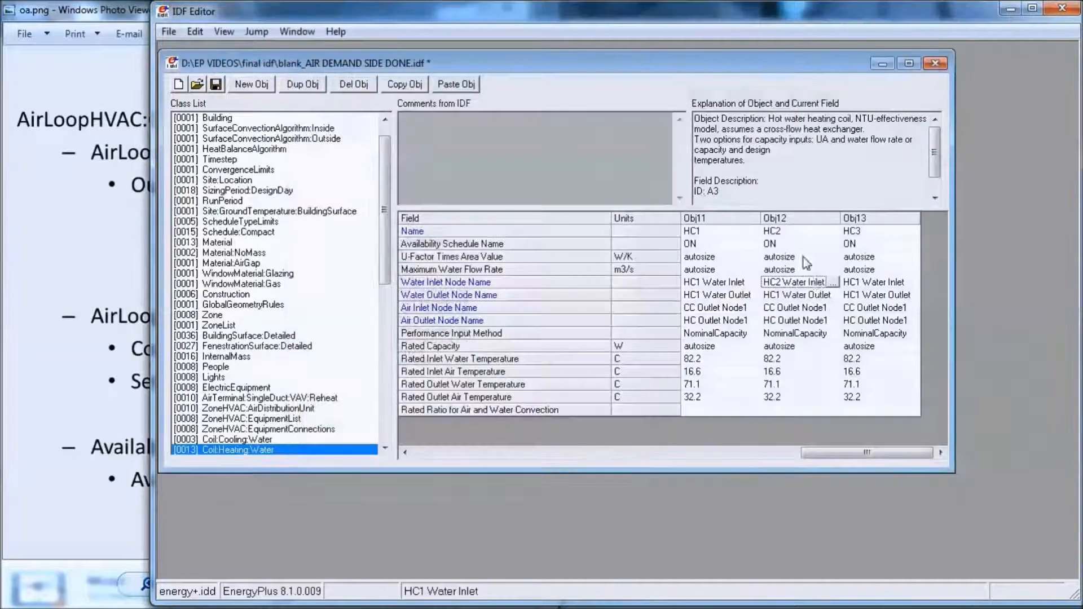
- Set the HC3 heating coil's Water Inlet Node Name to HC3 Water Inlet
double_click(869, 286)
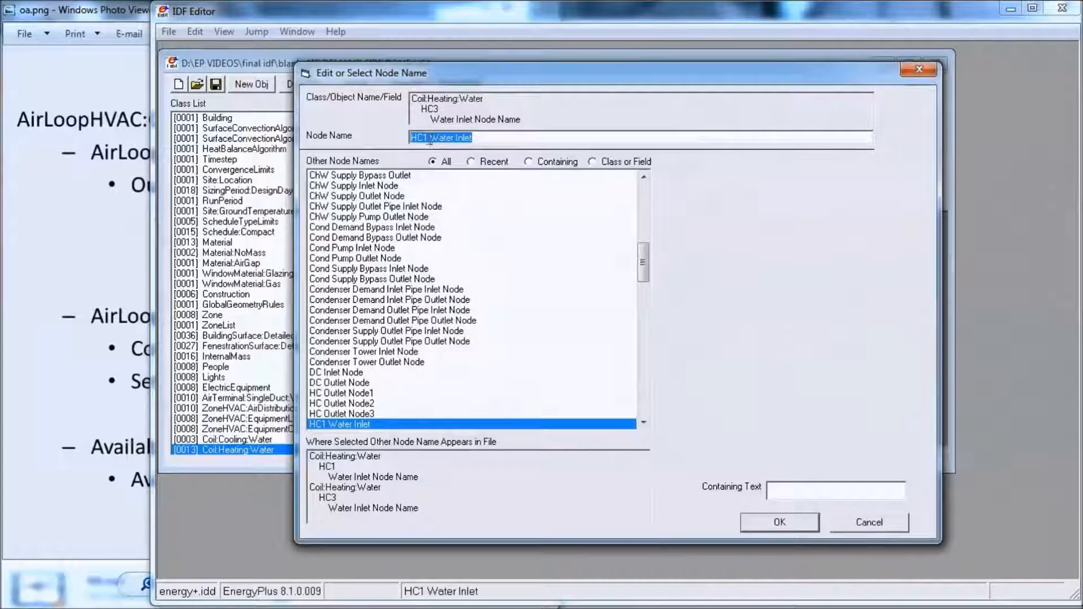
left_click(428, 141)
key("BackSpace")
type("3")
key("Return")
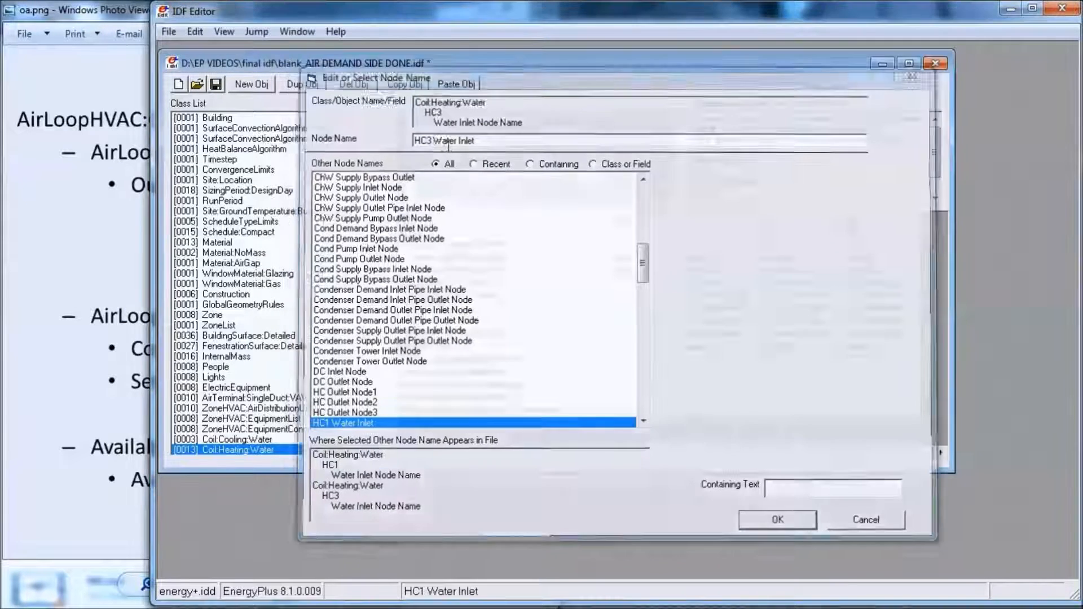
- Set the HC2 heating coil's Water Outlet Node Name to HC2 Water Outlet
left_click(803, 297)
double_click(802, 297)
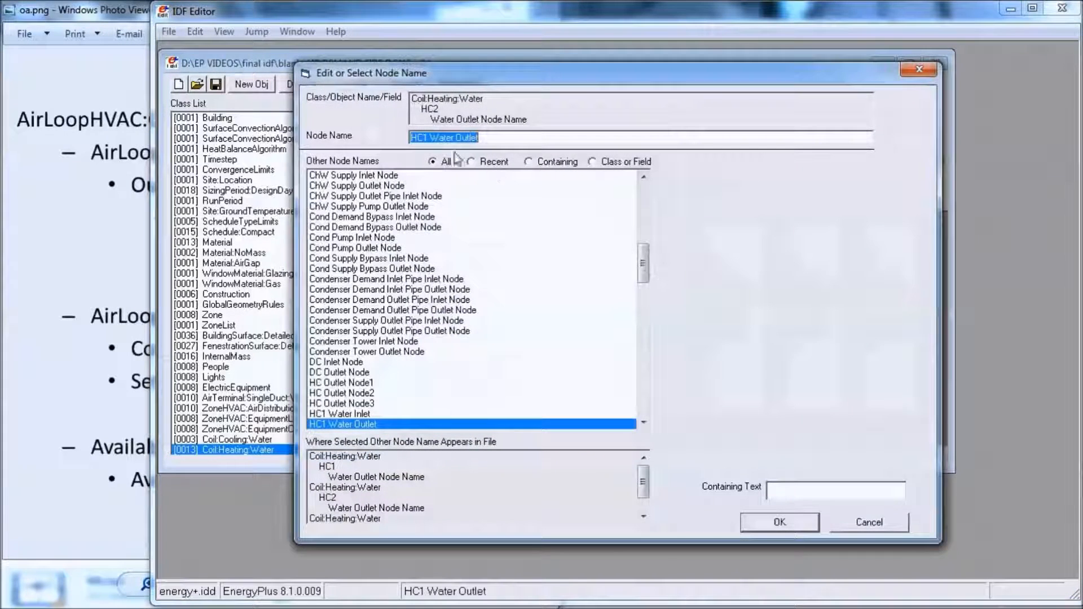
left_click(427, 139)
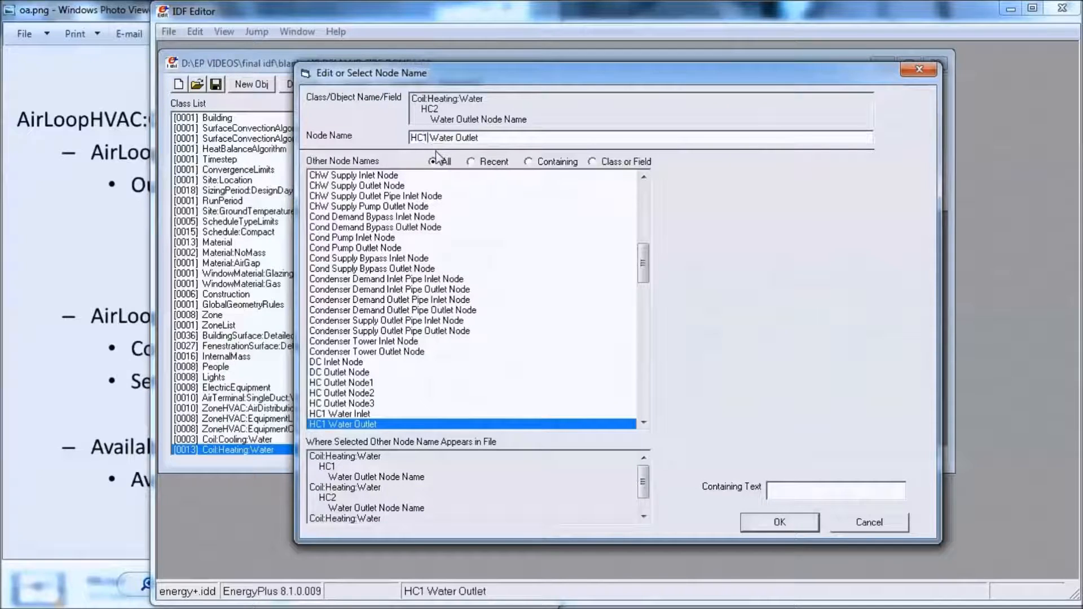
key("BackSpace")
type("2")
key("Return")
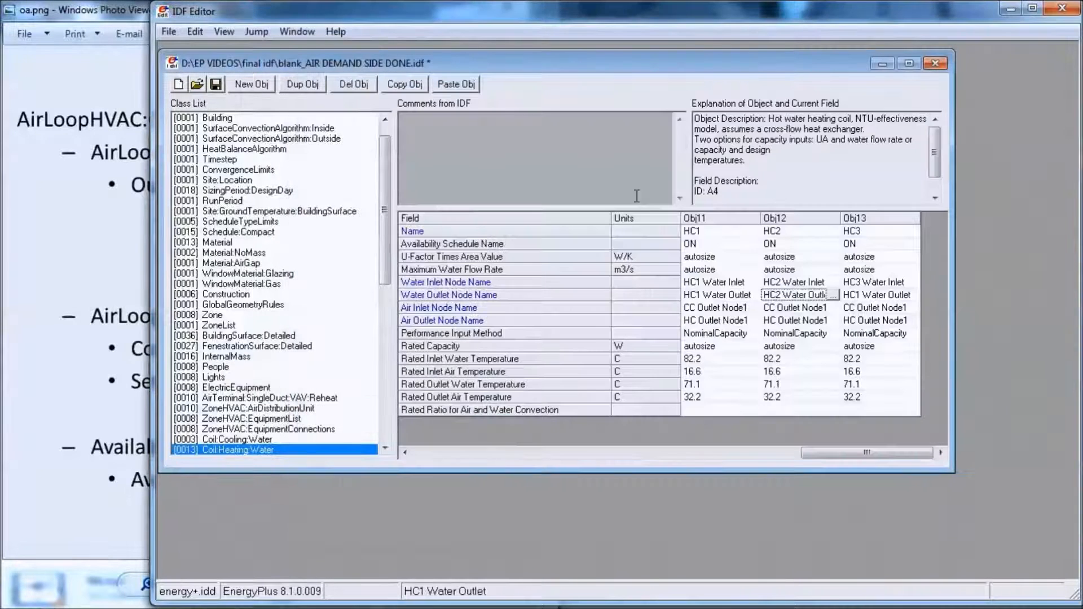
- Set the HC3 heating coil's Water Outlet Node Name to HC3 Water Outlet
double_click(863, 294)
left_click(427, 139)
key("BackSpace")
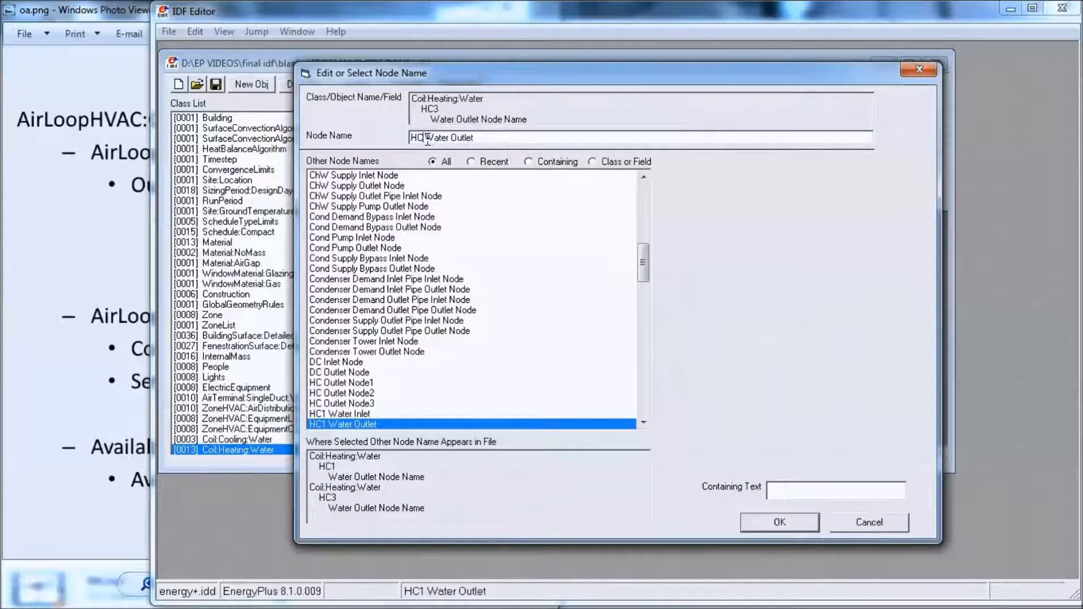
type("3")
key("Return")
- Set the HC2 heating coil's Air Inlet Node Name to CC Outlet Node2
left_click(796, 310)
double_click(796, 310)
left_click(502, 136)
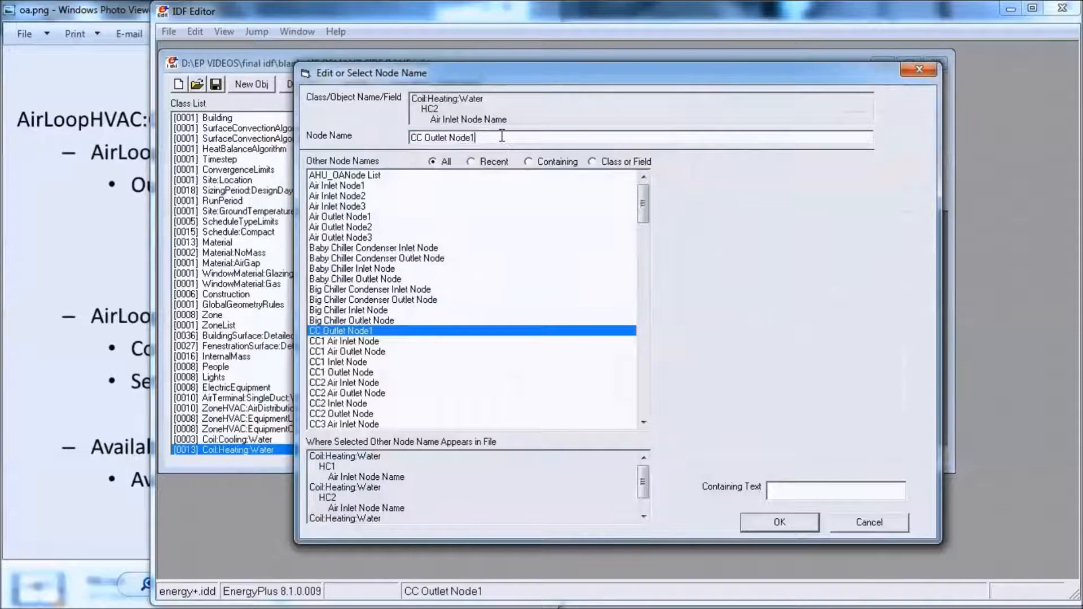
type("2")
key("Return")
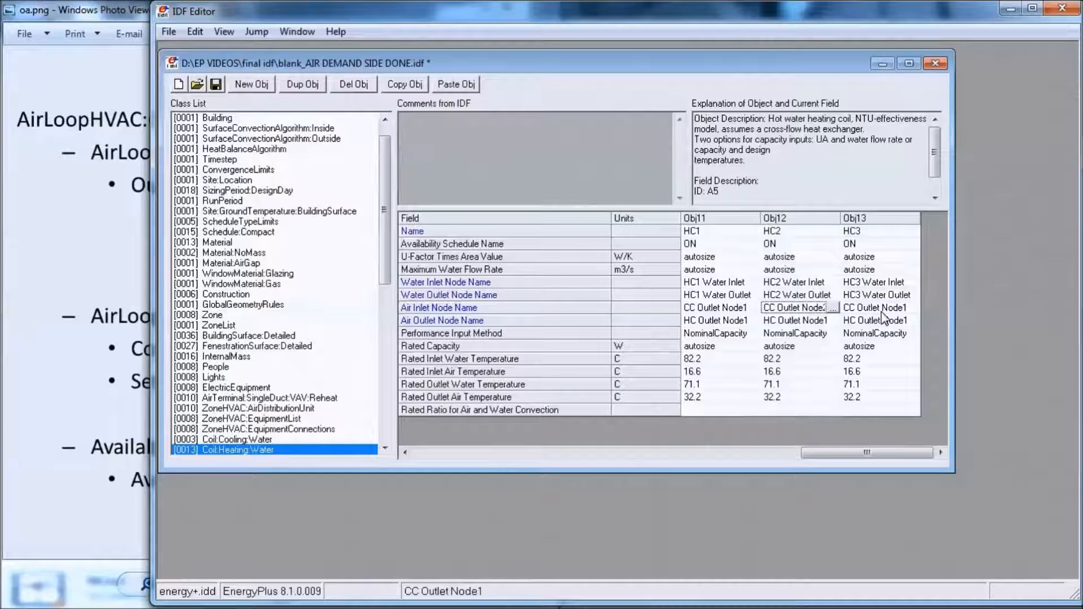
- Set the HC3 heating coil's Air Inlet Node Name to CC Outlet Node3
double_click(881, 309)
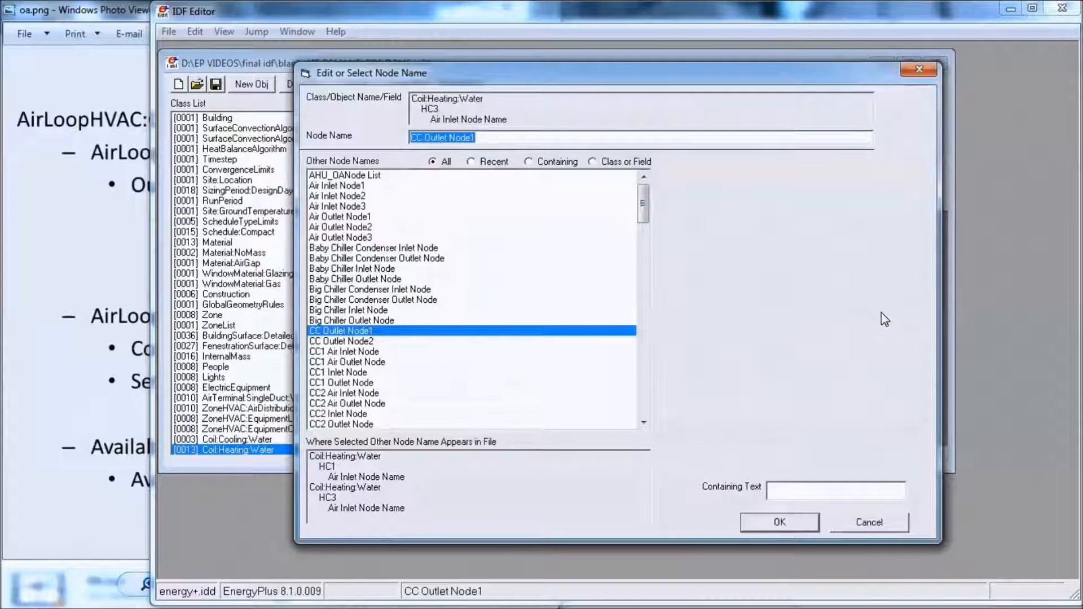
left_click(496, 140)
key("BackSpace")
type("2")
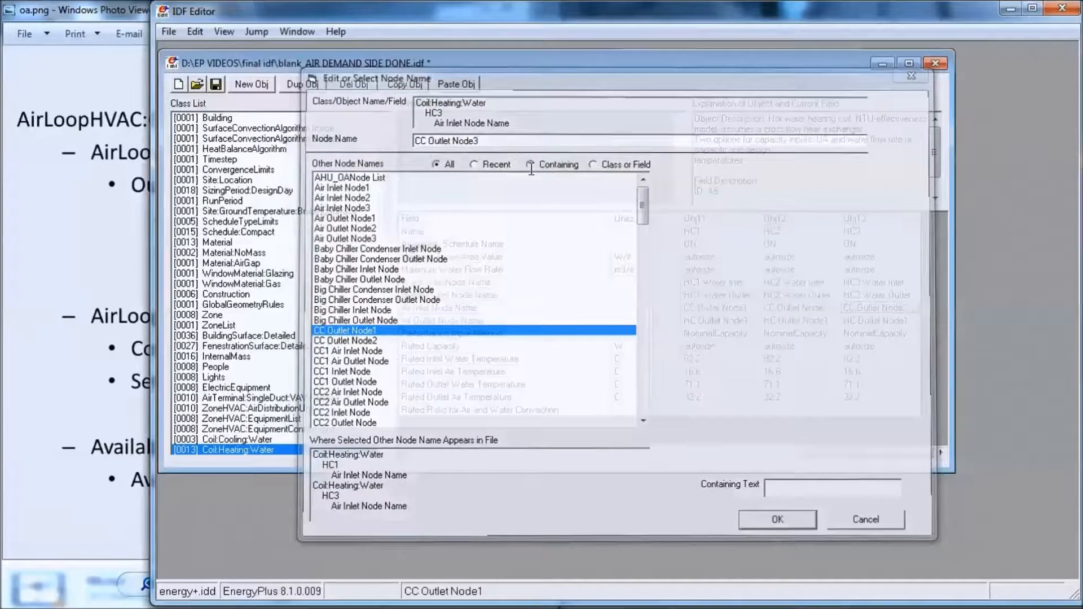
key("Return")
- Set the HC2 heating coil's Air Outlet Node Name to HC Outlet Node2
left_click(821, 320)
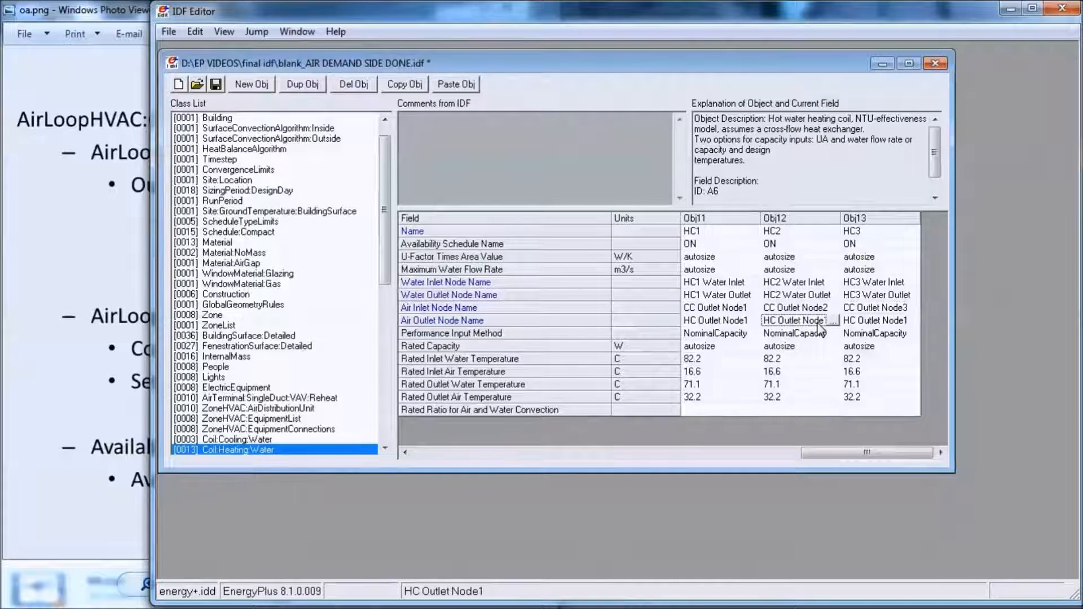
left_click(835, 320)
left_click(533, 138)
key("BackSpace")
type("2")
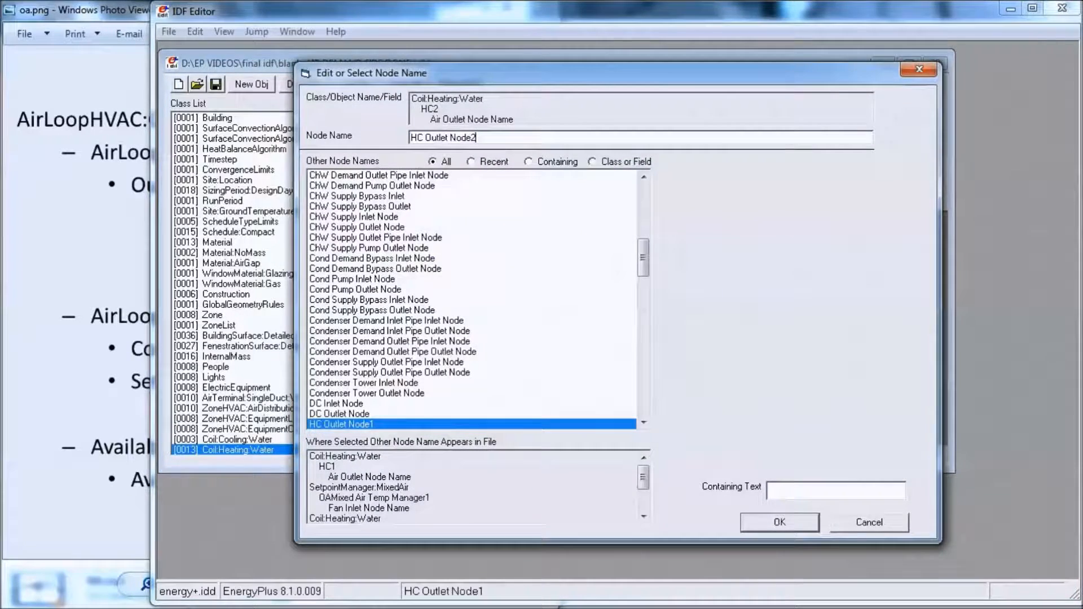
key("Return")
- Set the HC3 heating coil's Air Outlet Node Name to HC Outlet Node3
left_click(880, 320)
left_click(914, 320)
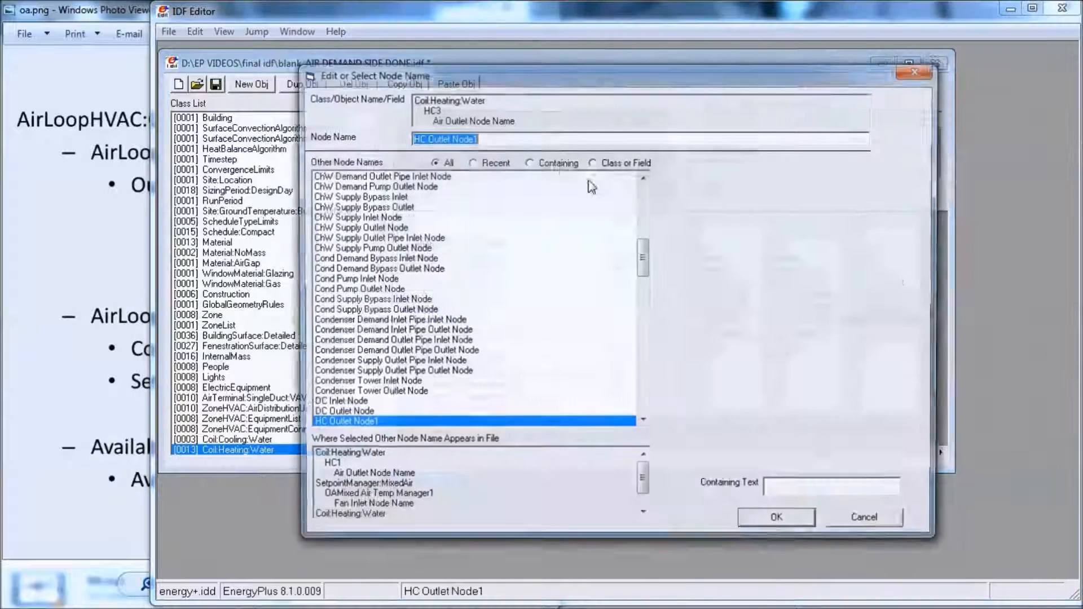
left_click(539, 141)
key("BackSpace")
type("3")
key("Return")
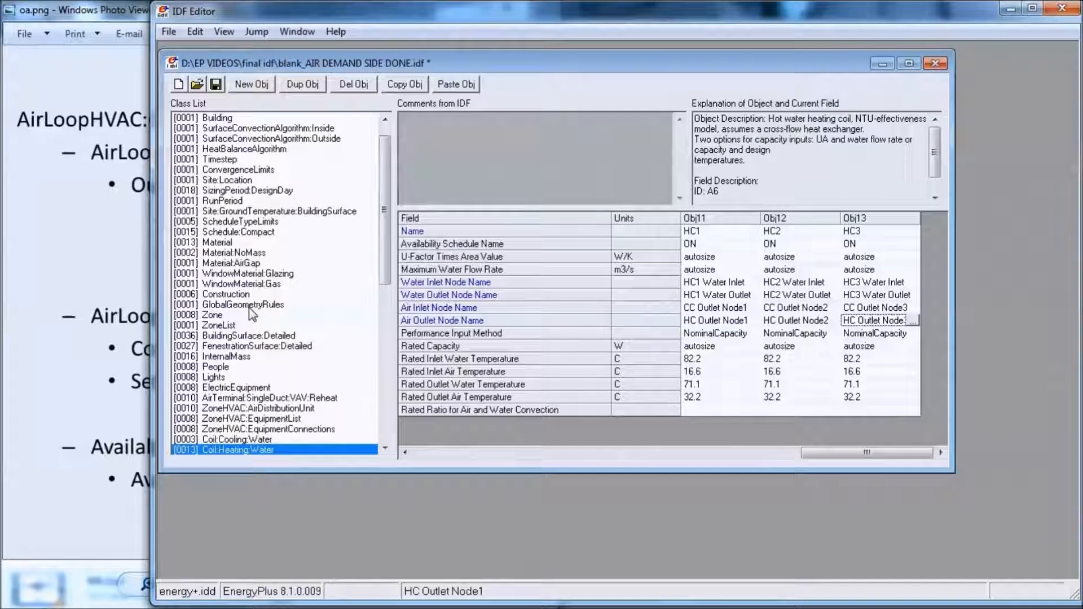
- Show the Coil:Cooling:Water objects and bring up the Air Loop Supply Side diagram in Windows Photo Viewer to check the cooling coil's air nodes
left_click_drag(387, 232, 390, 282)
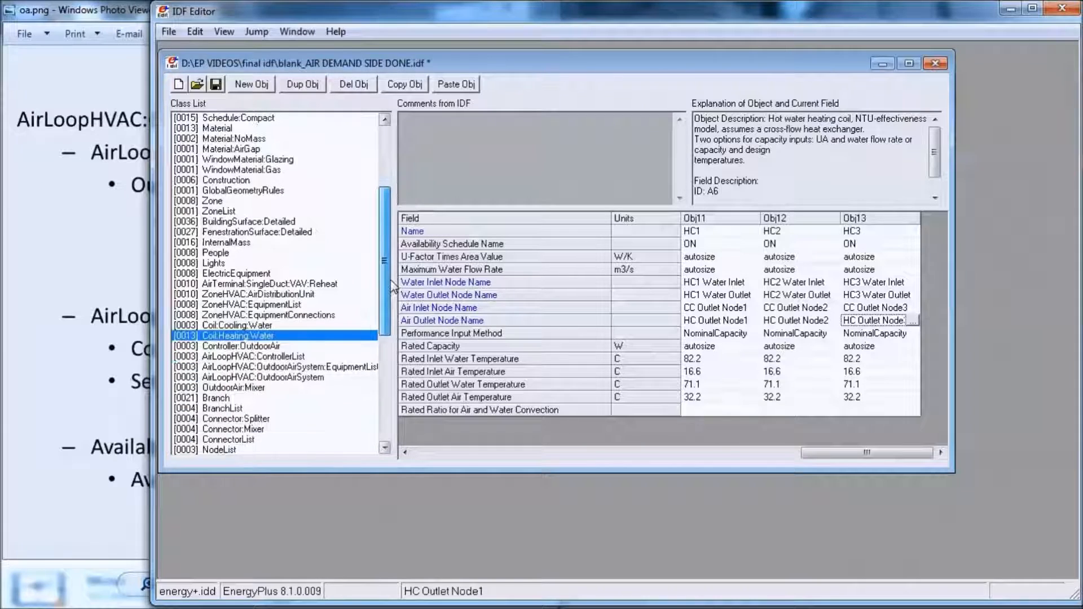
left_click(257, 326)
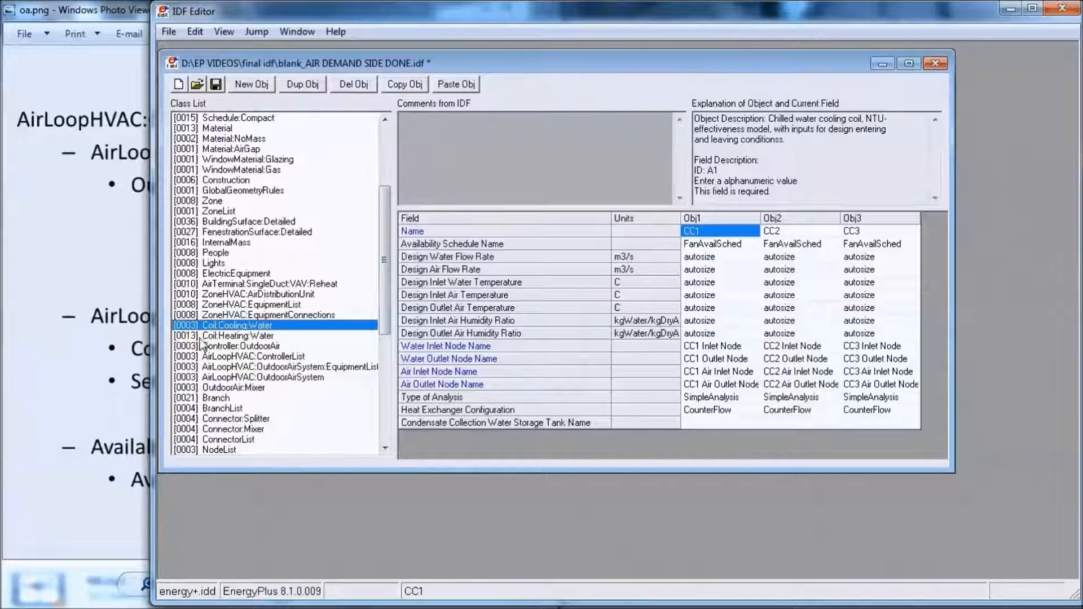
left_click(108, 303)
left_click(252, 587)
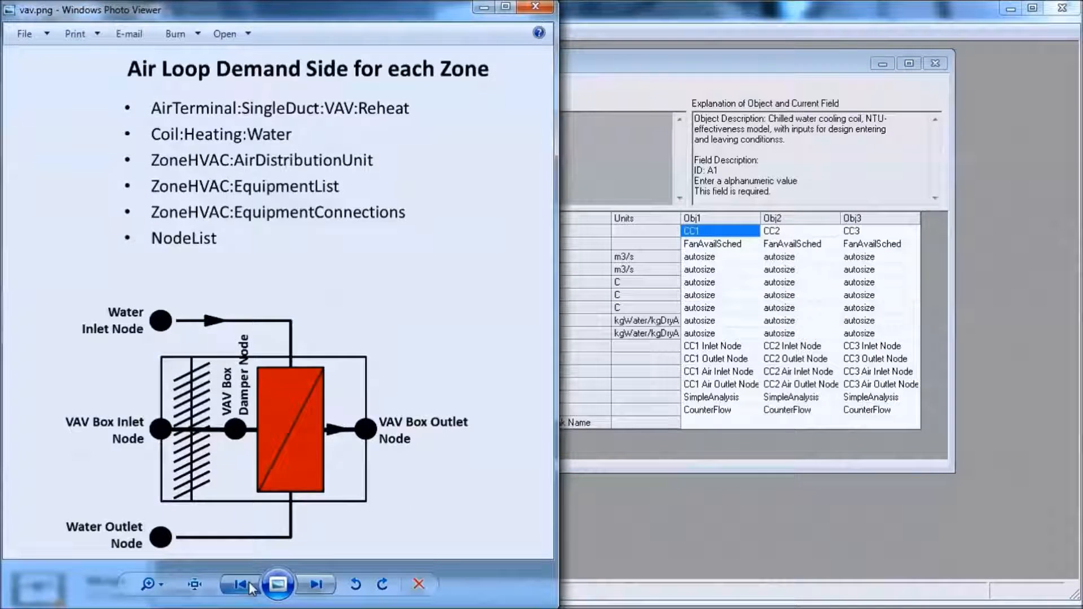
left_click(252, 588)
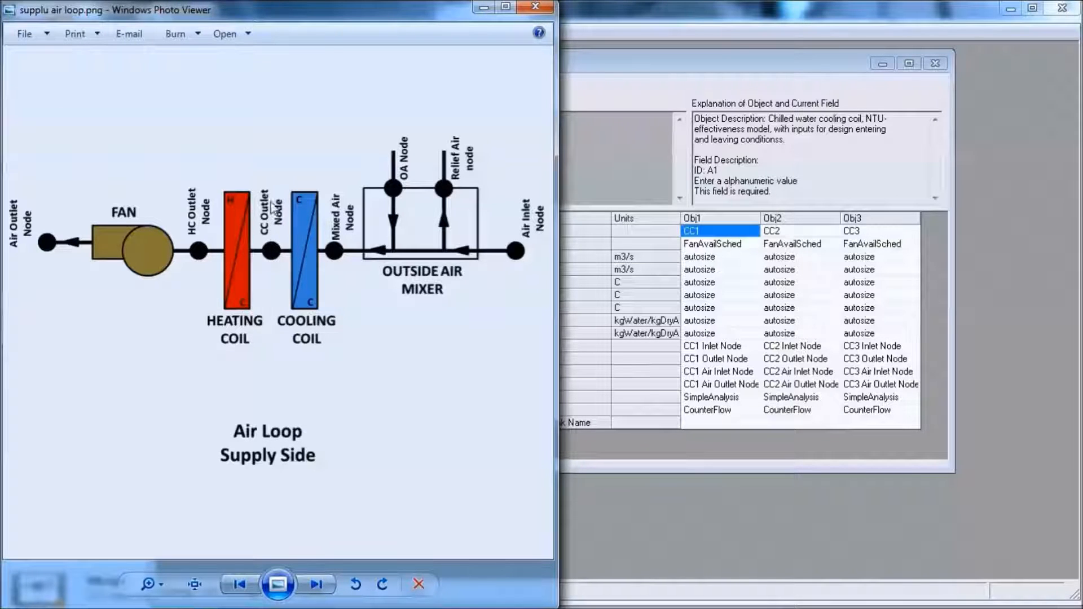
- Return to the IDF Editor and set the CC1 cooling coil's Air Inlet Node Name to the existing node Mixed Air Node1
left_click(756, 375)
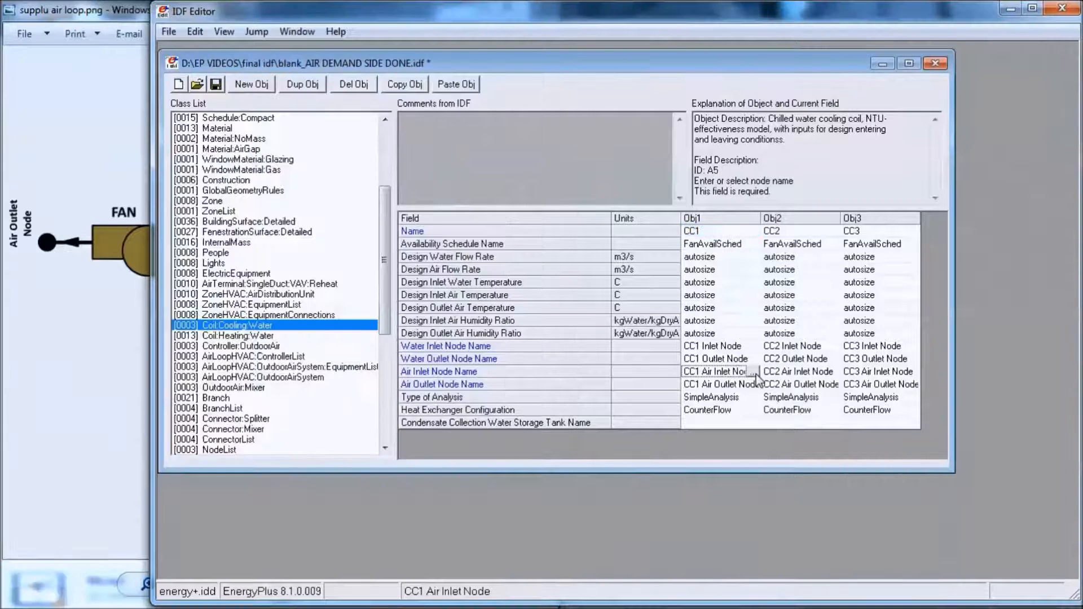
left_click(755, 375)
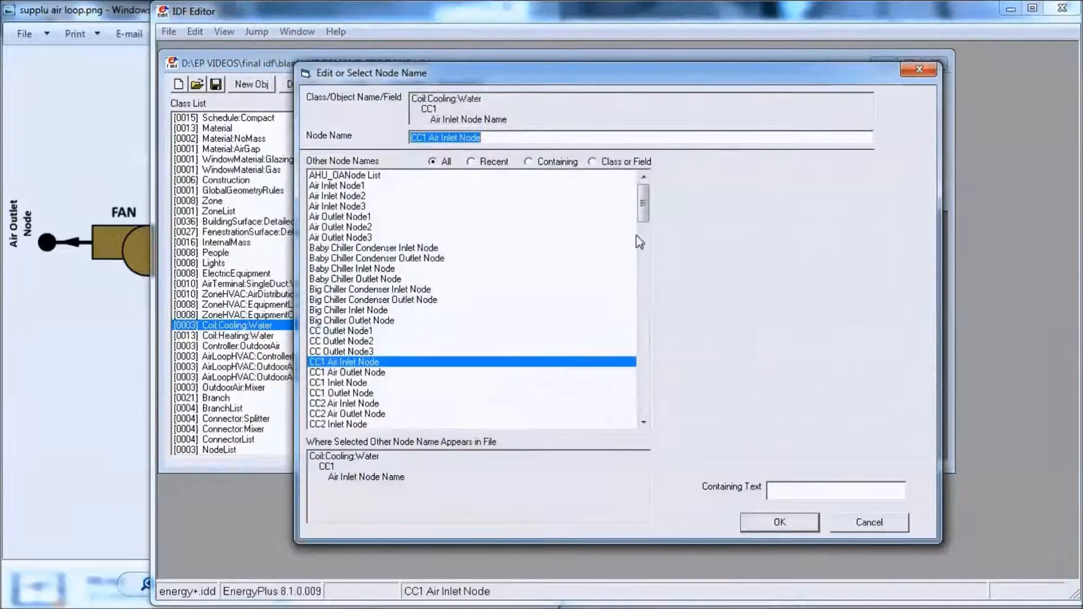
scroll(649, 248, "down", 4)
left_click_drag(648, 248, 653, 297)
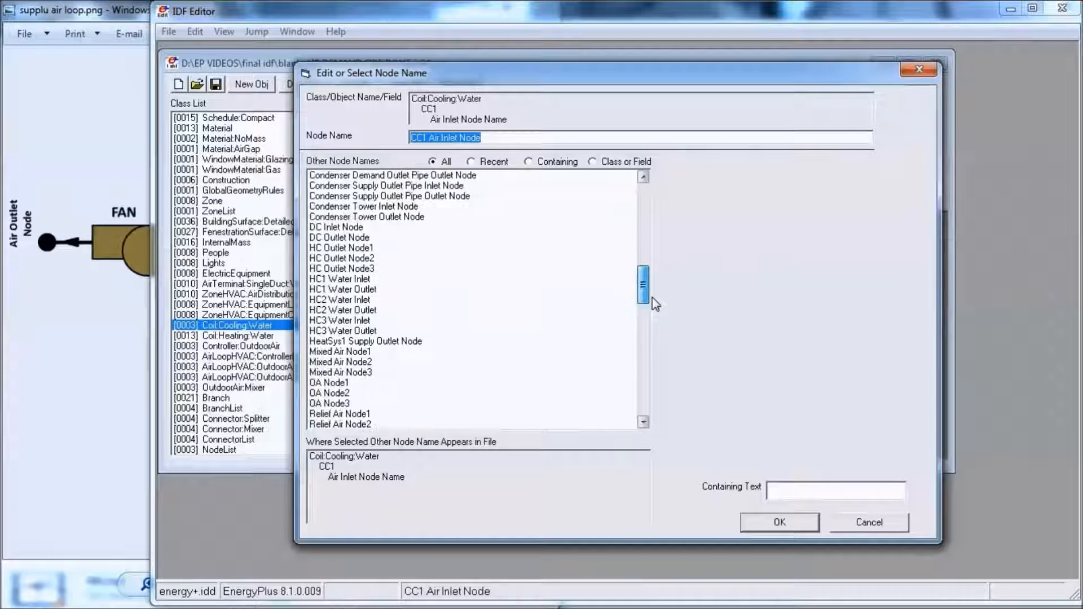
left_click(355, 351)
left_click(779, 521)
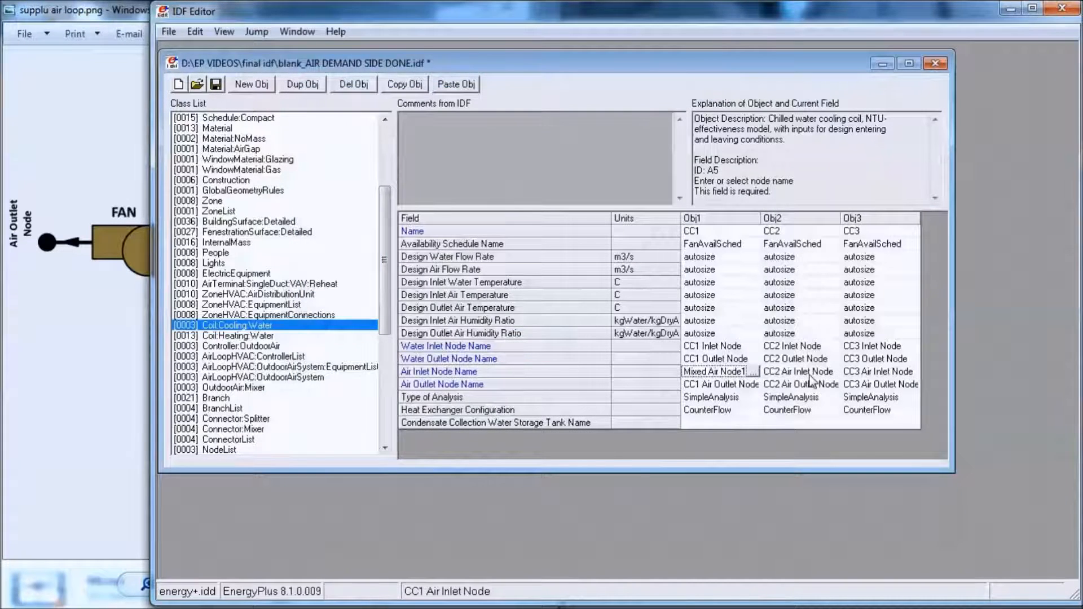
- Set the Air Inlet Node Name to Mixed Air Node2 for cooling coil CC2 and Mixed Air Node3 for CC3
left_click(801, 371)
left_click(834, 372)
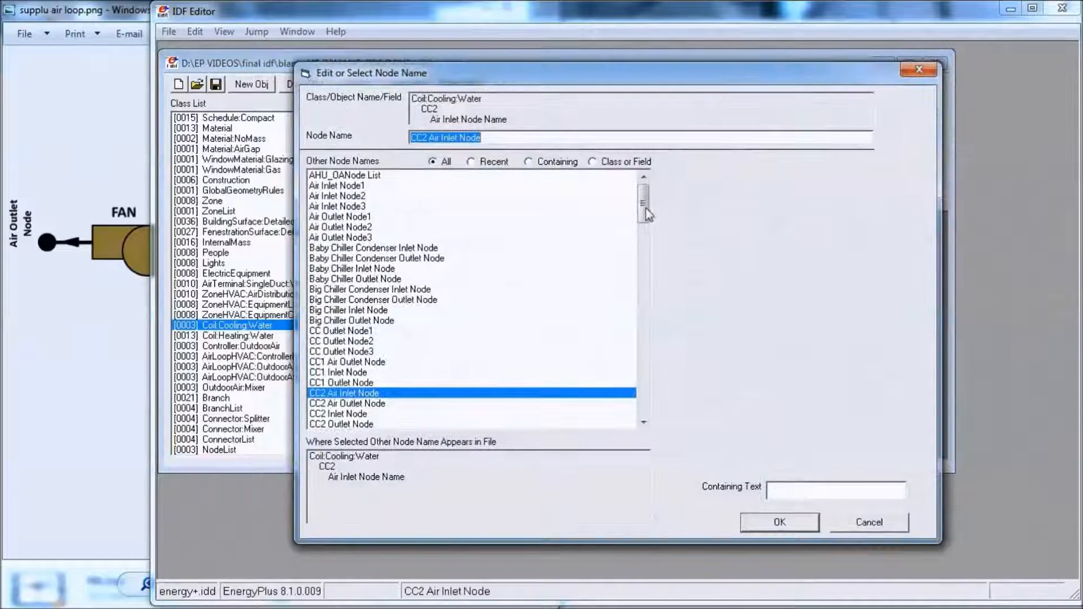
left_click_drag(643, 204, 647, 304)
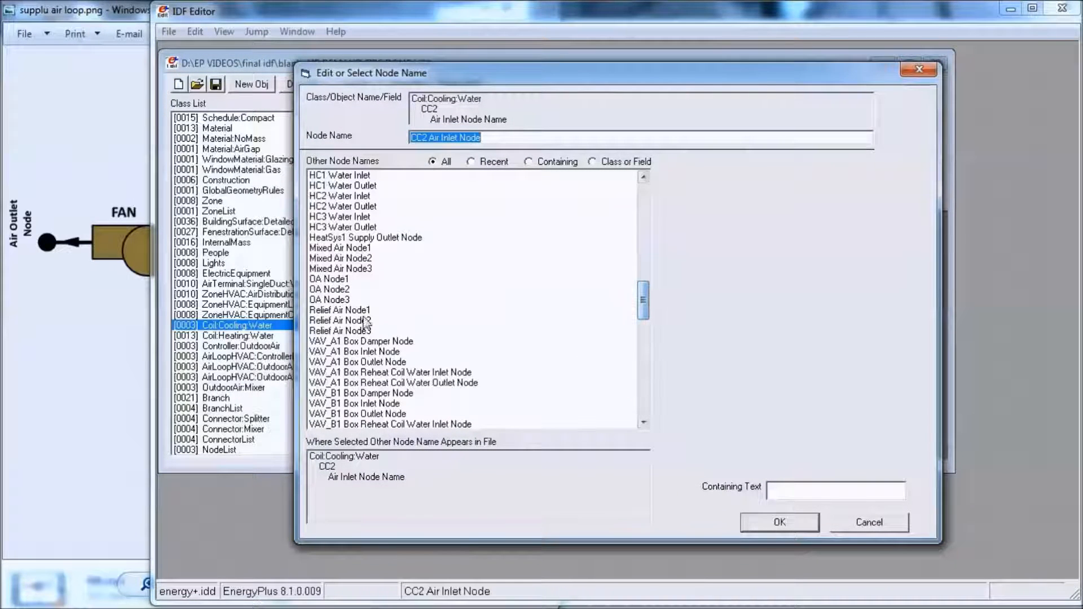
double_click(346, 258)
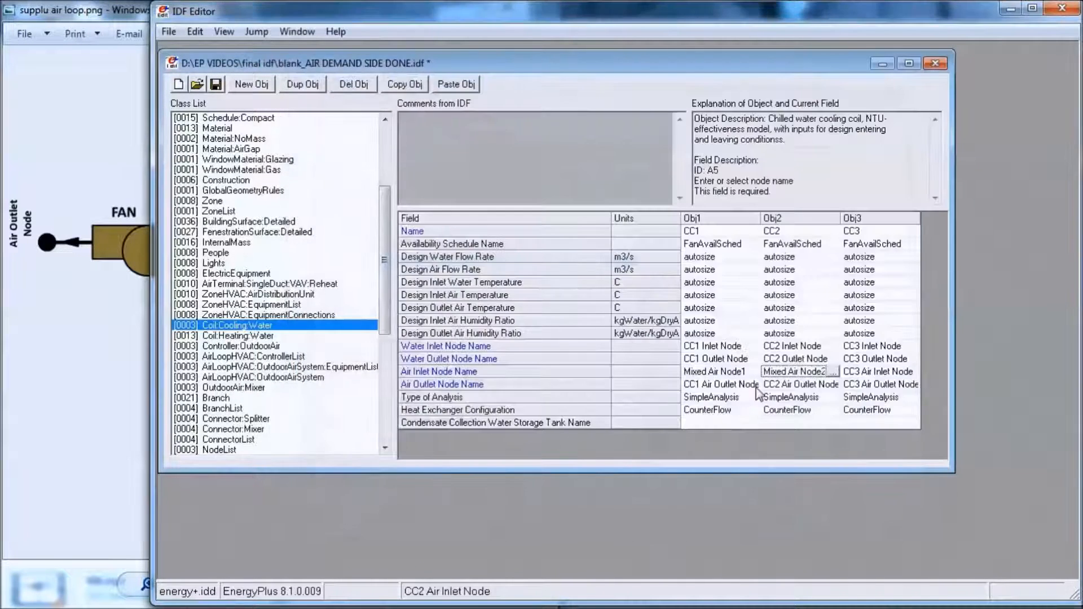
double_click(871, 372)
left_click_drag(644, 213, 639, 298)
double_click(351, 249)
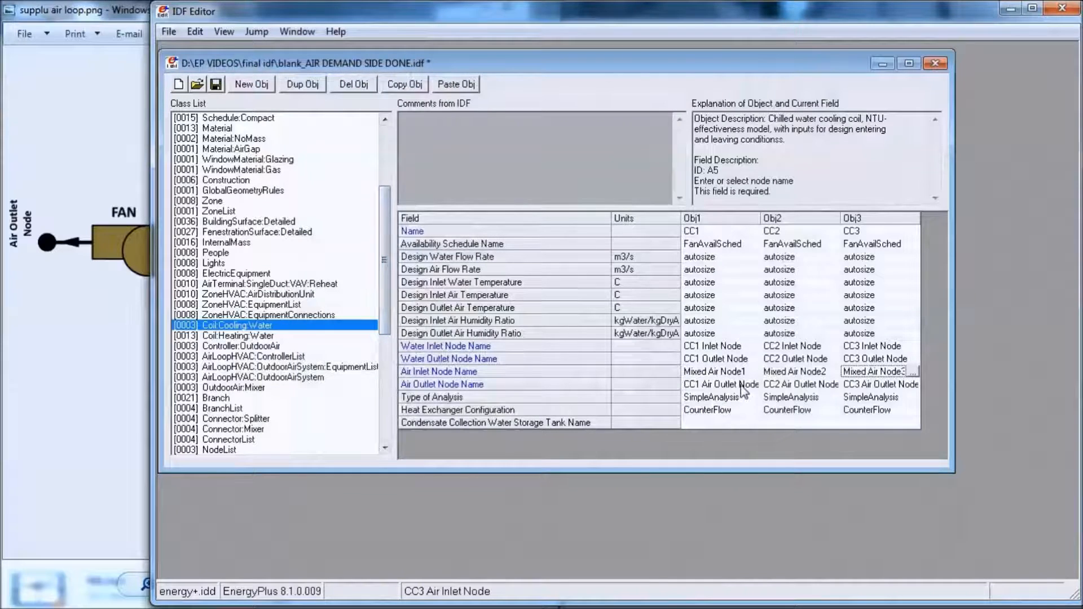
double_click(748, 387)
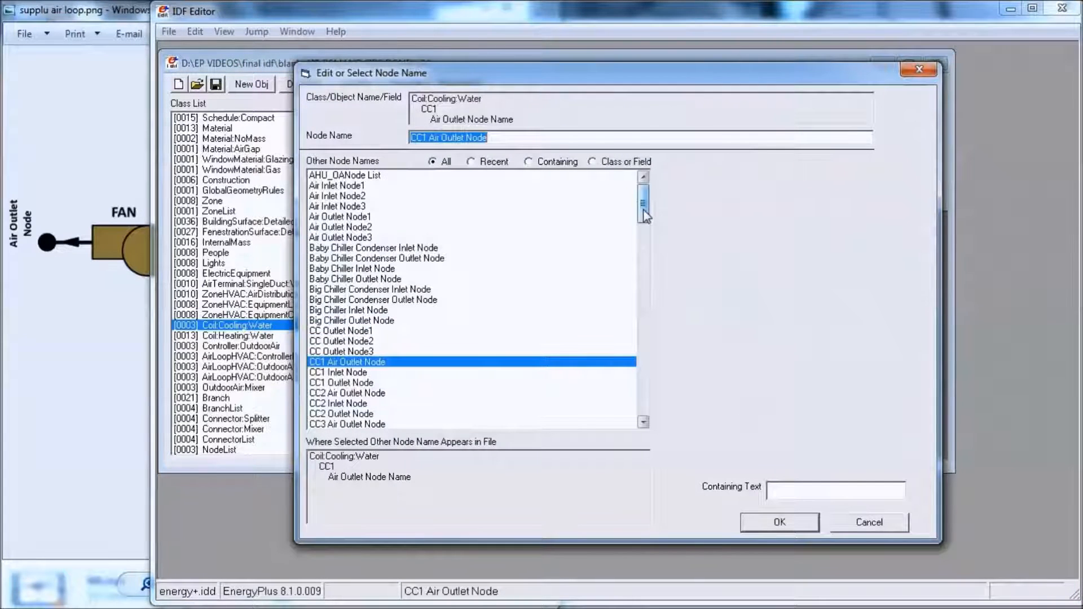
left_click(127, 191)
left_click(718, 290)
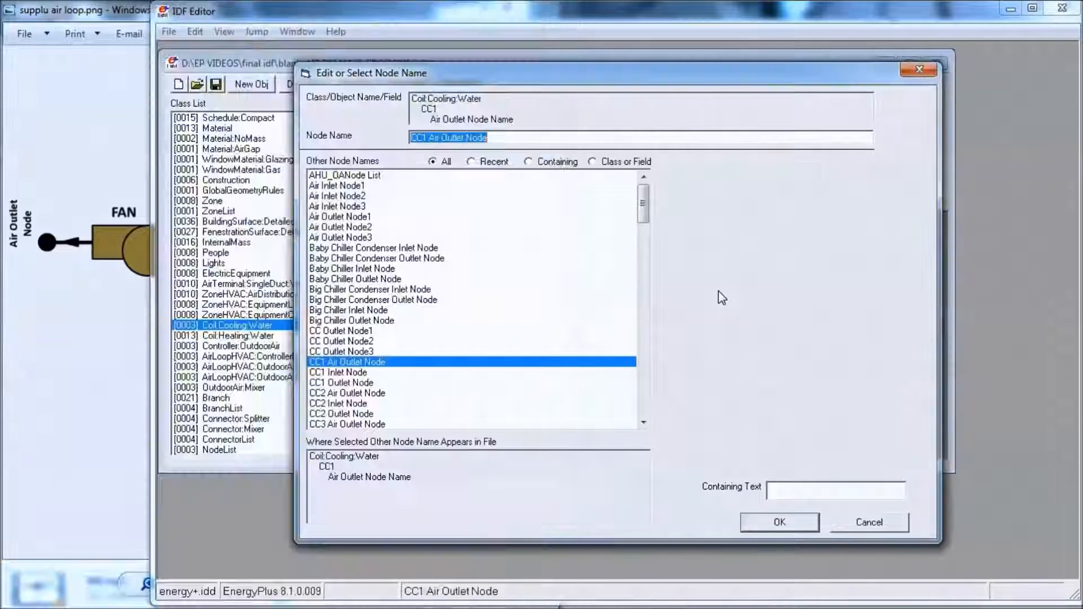
left_click(930, 72)
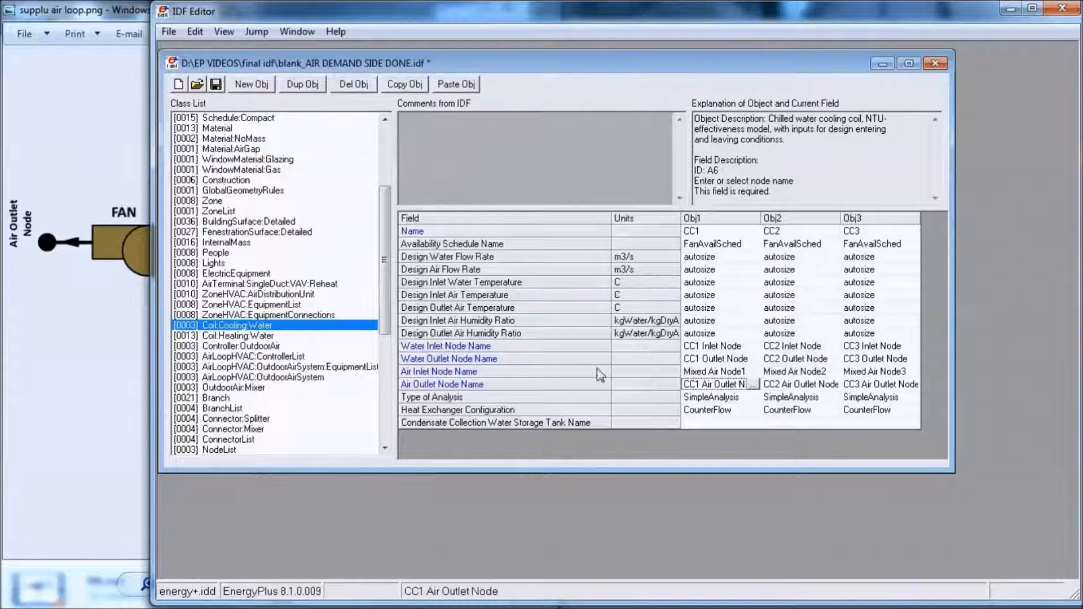
- Check the node after the cooling coil in the supply-side diagram and set CC1's Air Outlet Node Name to CC Outlet Node1
left_click(100, 235)
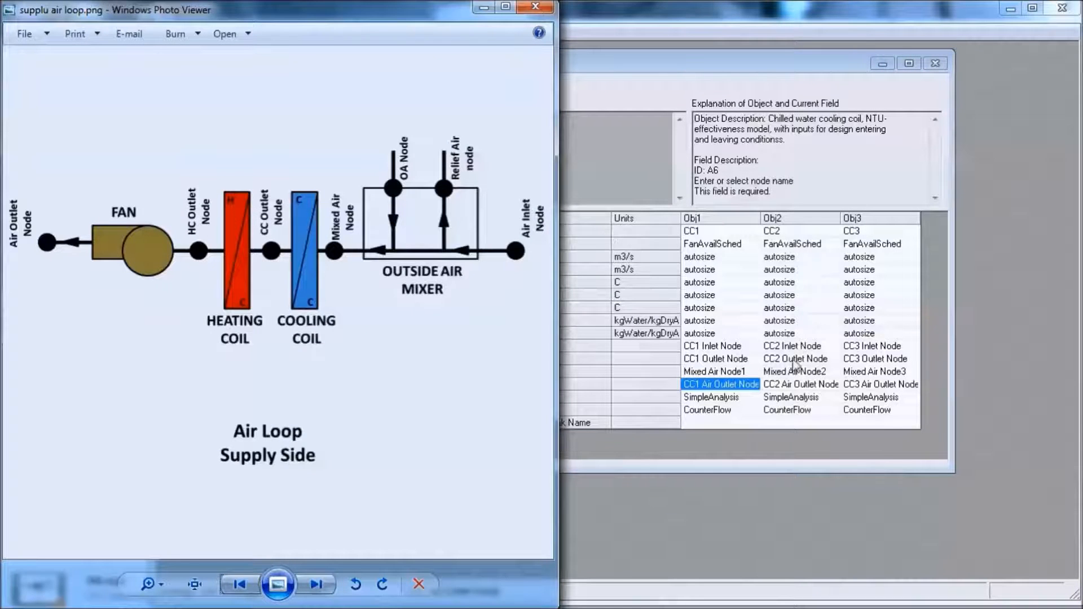
left_click(757, 390)
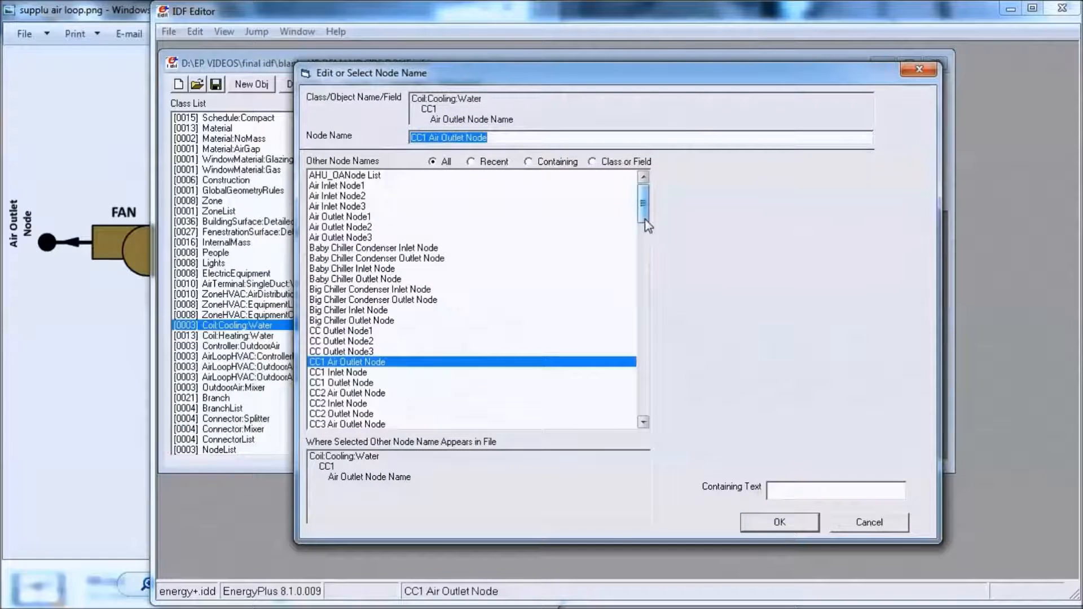
double_click(353, 331)
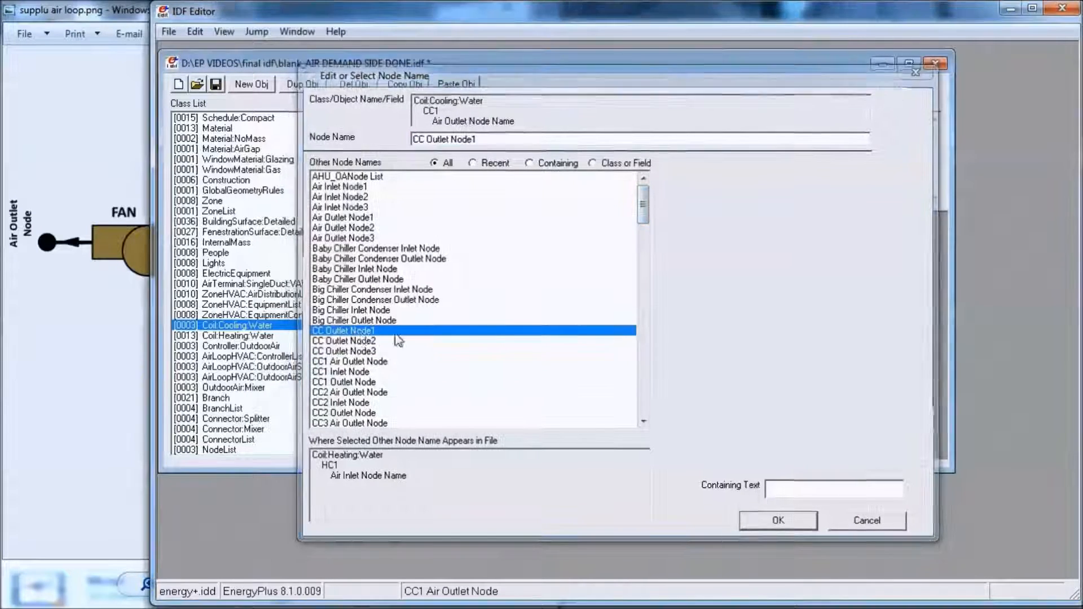
- Set the Air Outlet Node Name to CC Outlet Node2 for cooling coil CC2 and CC Outlet Node3 for CC3
left_click(799, 387)
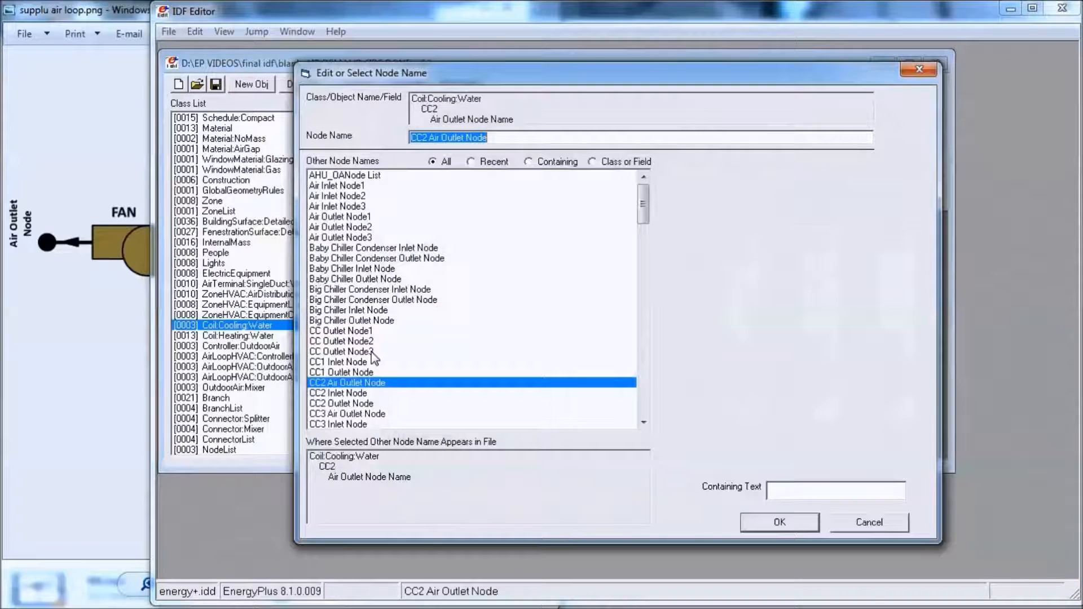
double_click(341, 341)
left_click(862, 389)
left_click(862, 388)
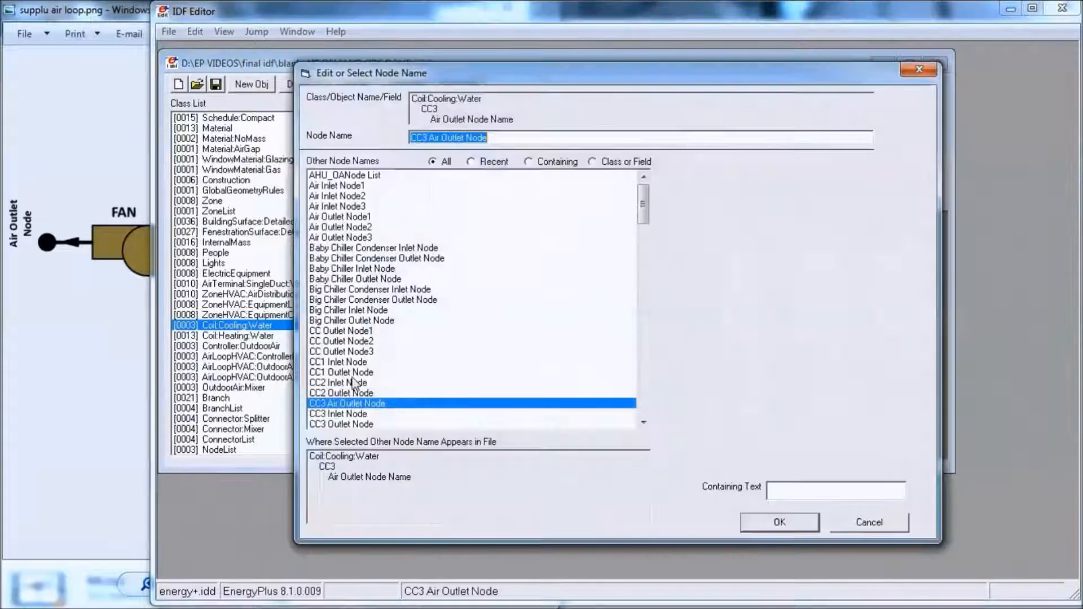
double_click(346, 359)
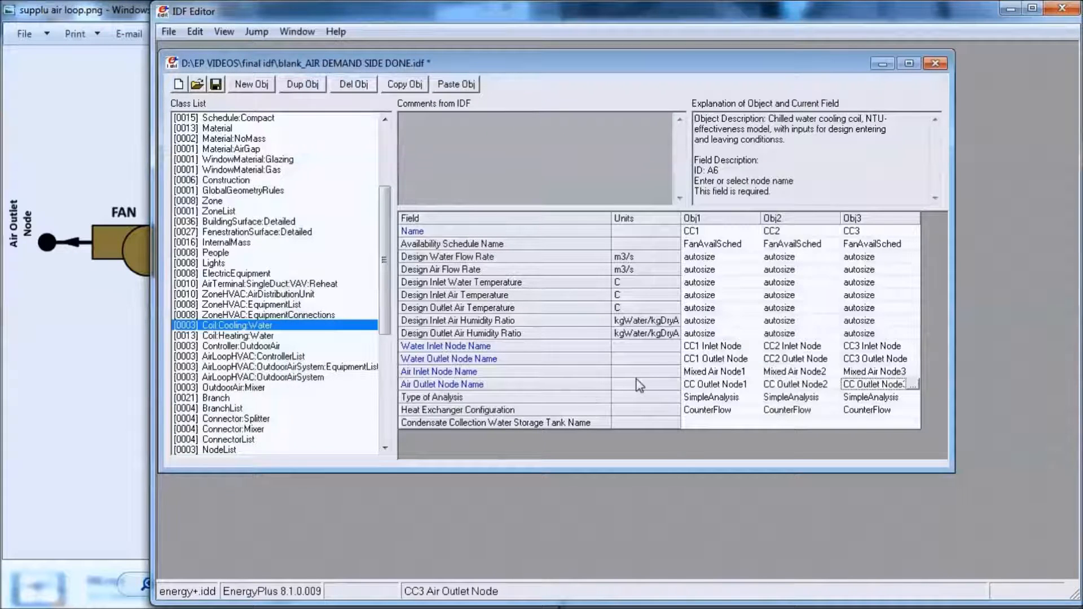
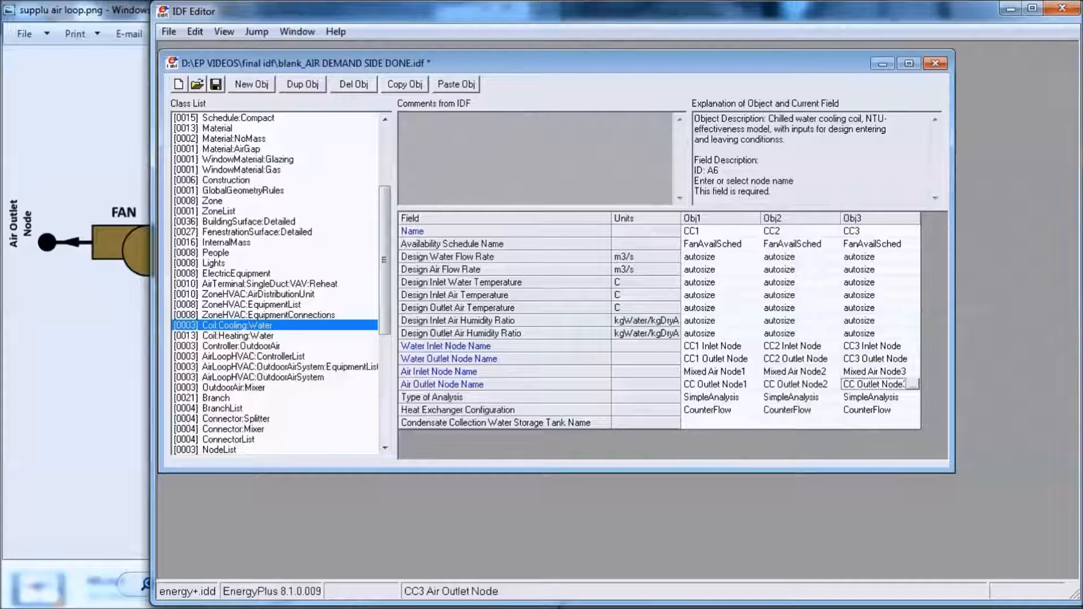
- Show the full class list, add a new Fan:VariableVolume object and name it Fan1
key("alt+Tab")
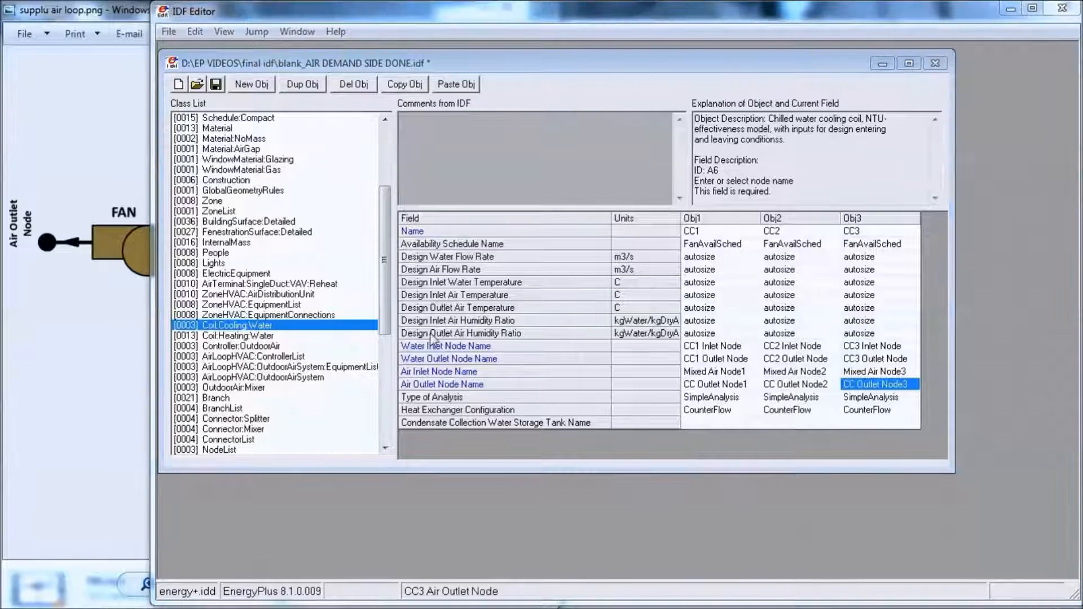
left_click(280, 294)
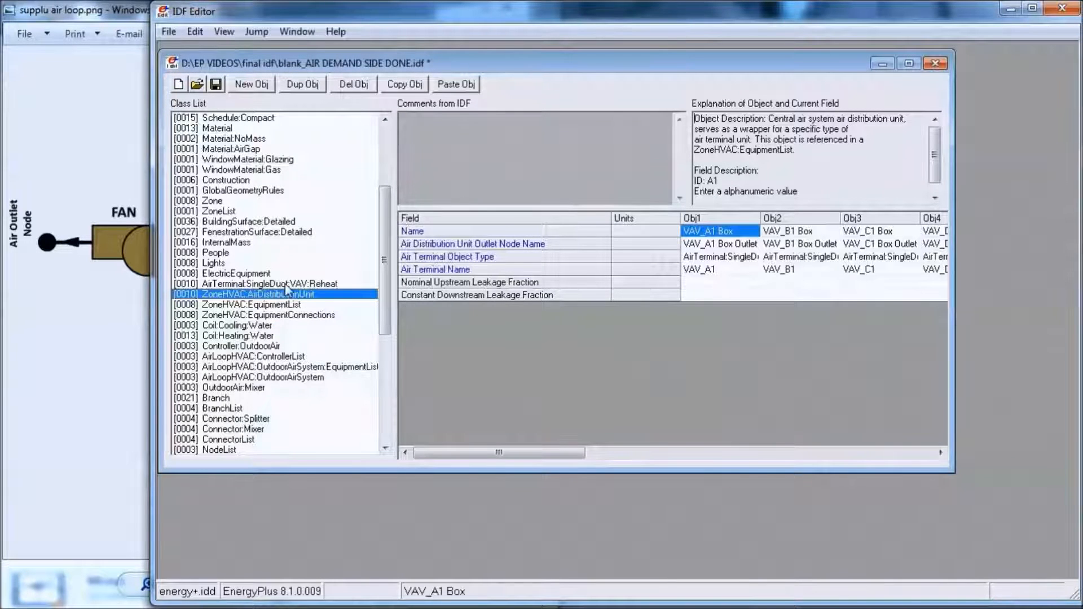
key("ctrl+l")
left_click_drag(387, 264, 401, 282)
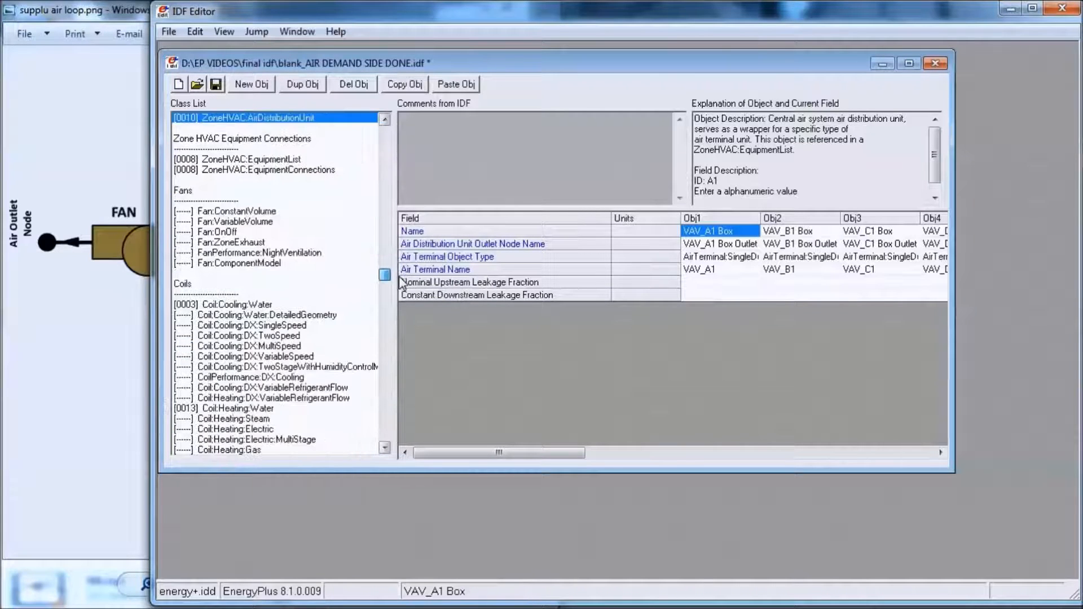
left_click(254, 225)
left_click(252, 84)
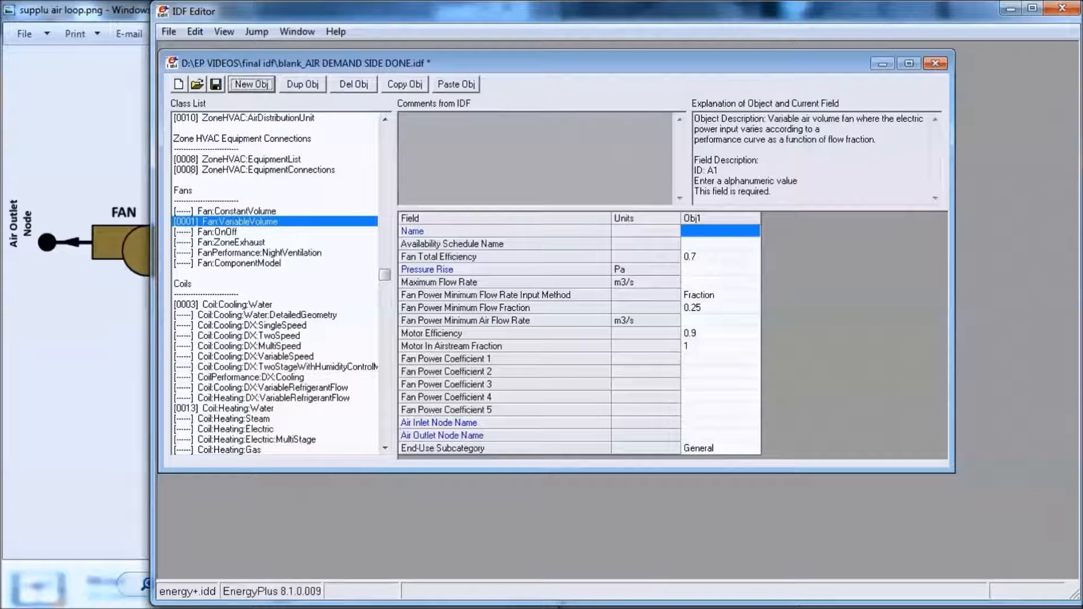
left_click(709, 232)
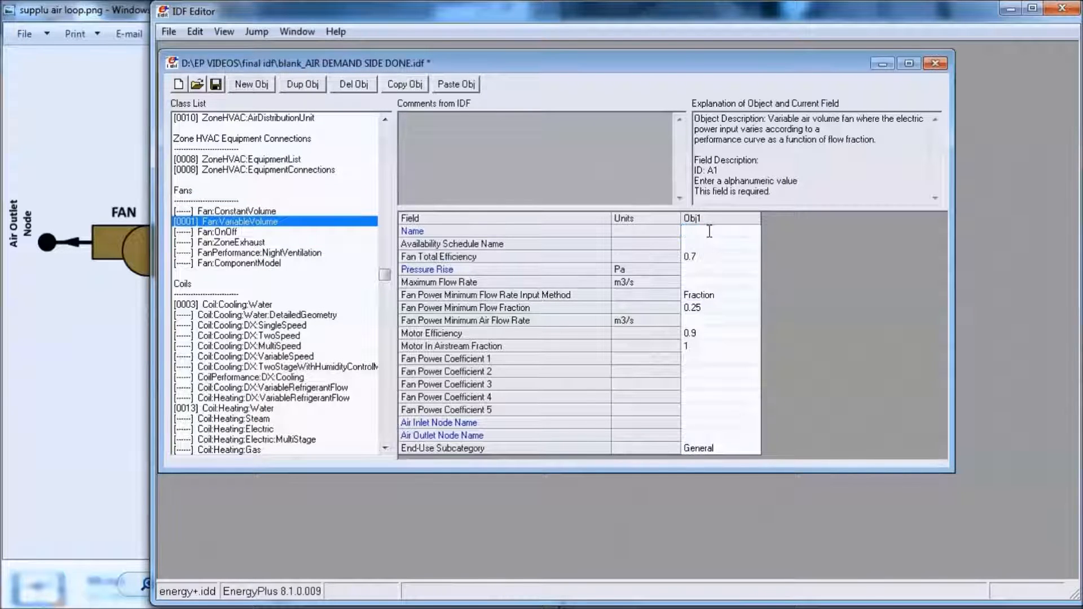
type("Fan1")
- Set Fan1's Availability Schedule Name to FanAvailSched, its Pressure Rise to 500 Pa and its Maximum Flow Rate to autosize
left_click(726, 244)
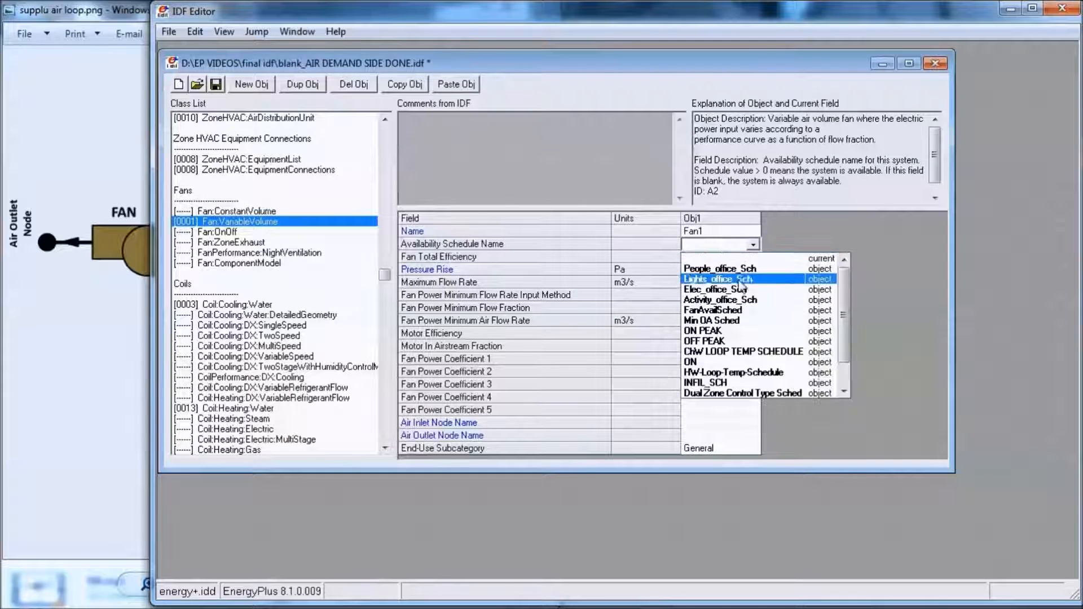
left_click(713, 309)
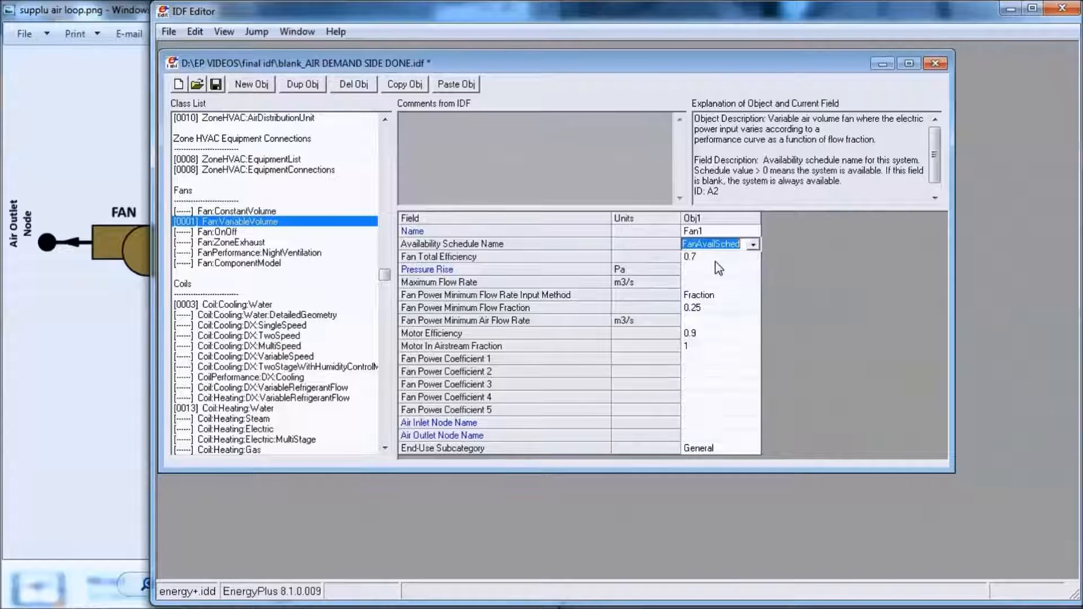
left_click(719, 269)
type("500")
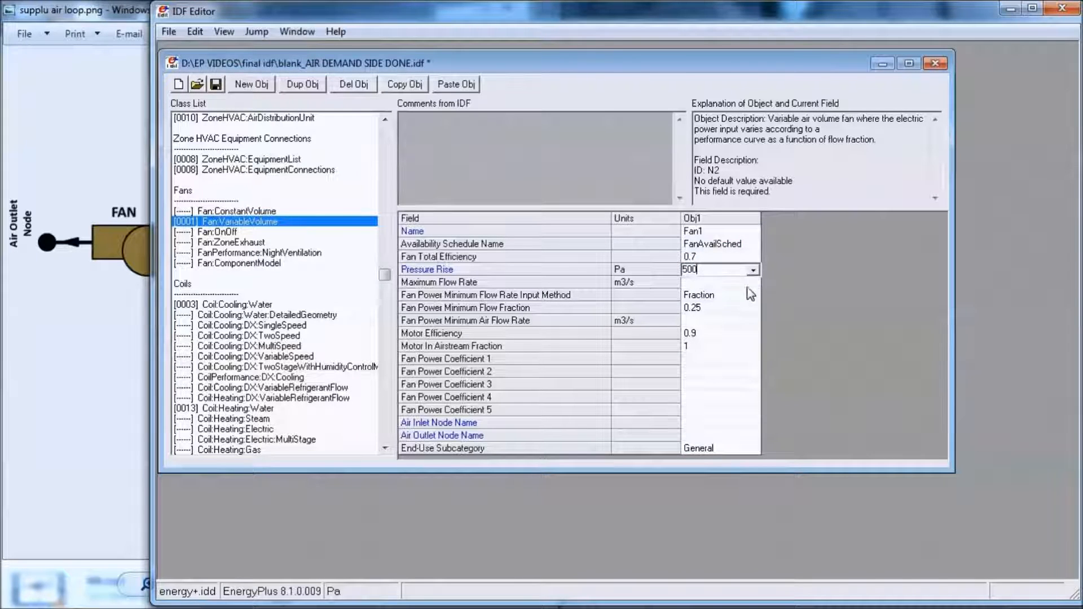
left_click(728, 285)
left_click(756, 312)
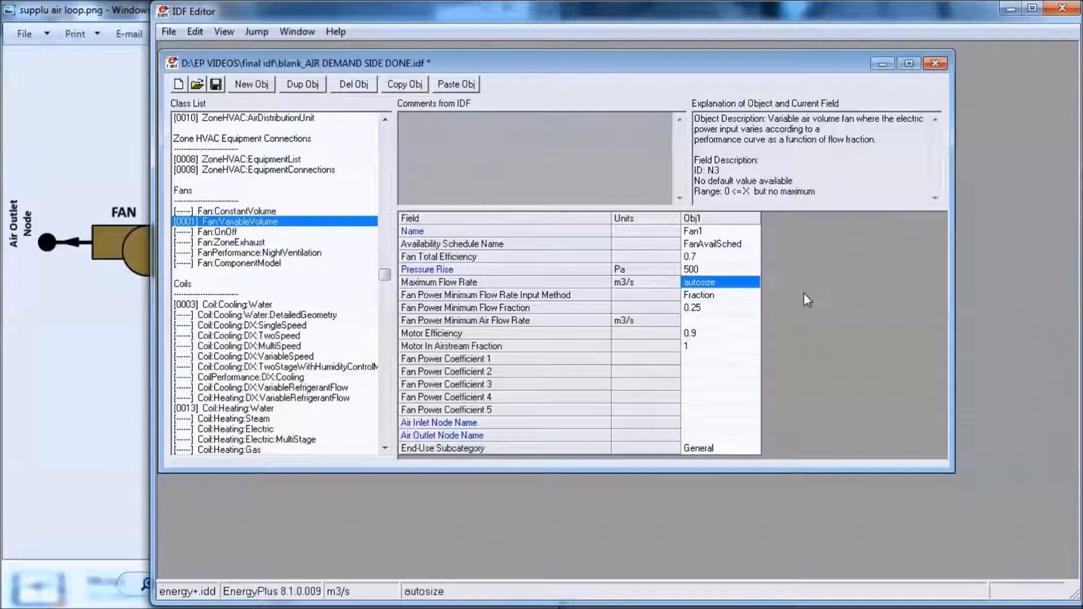
- Set Fan1's Fan Power Coefficient 1 to 0.35071223 and Fan Power Coefficient 2 to 0.380850535
left_click(705, 363)
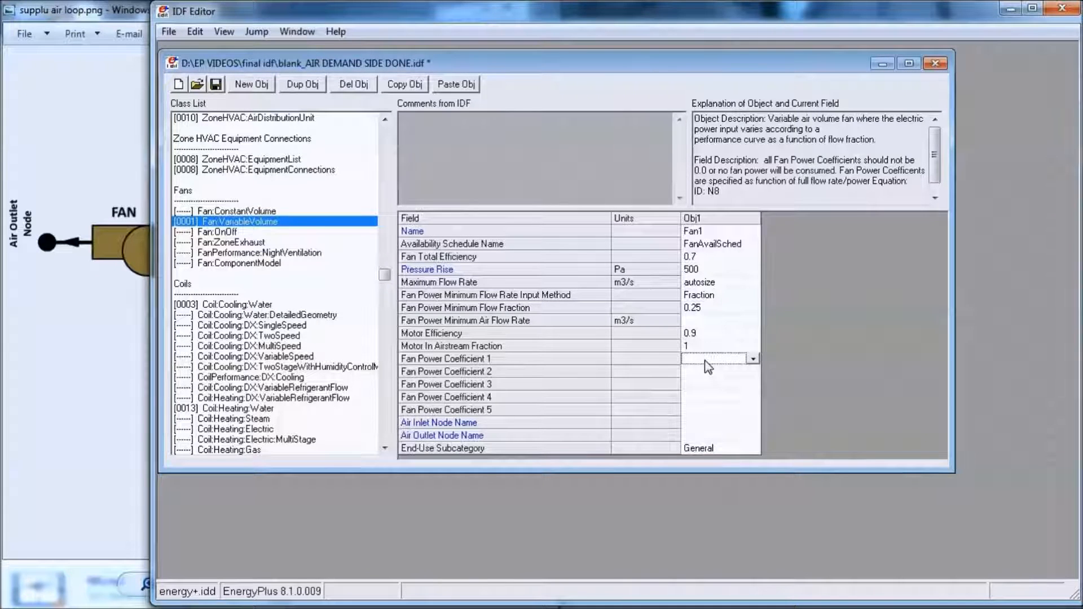
type("0.35071223")
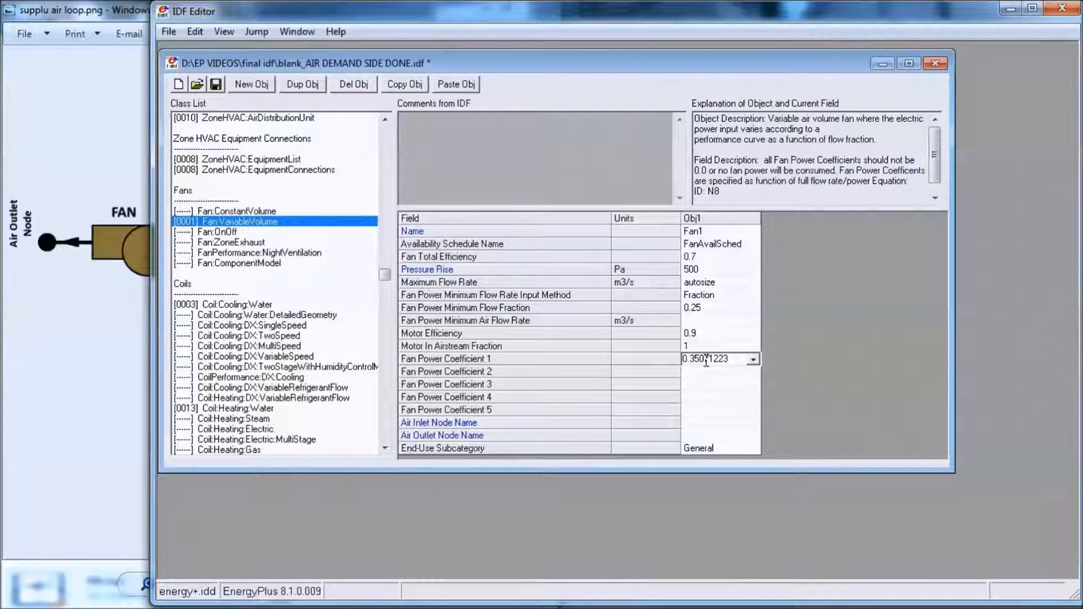
left_click(708, 372)
type("0")
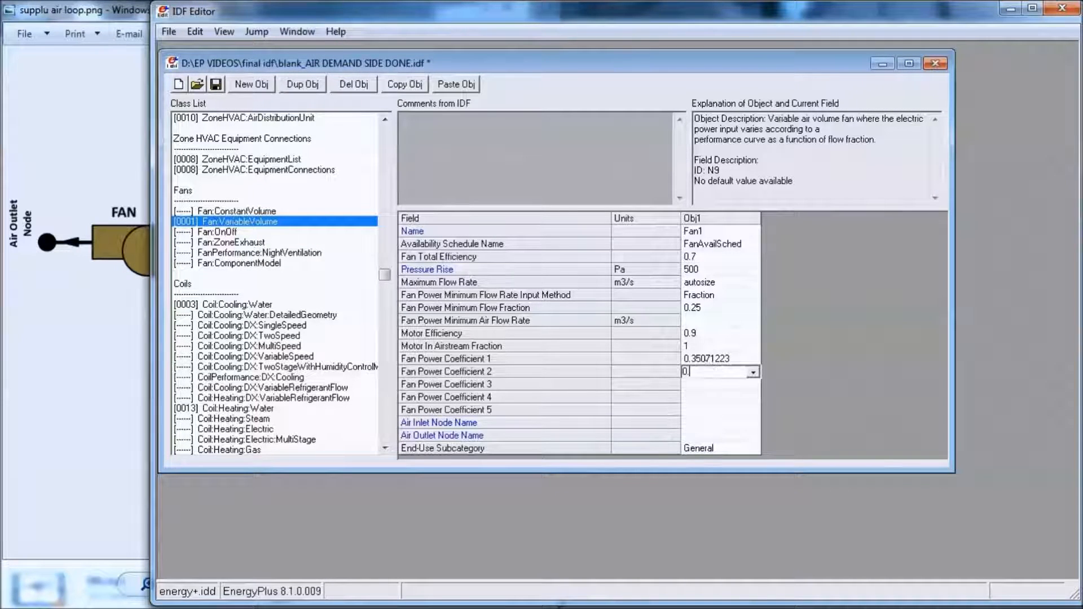
type(".38")
type("0805")
type("35")
key("Return")
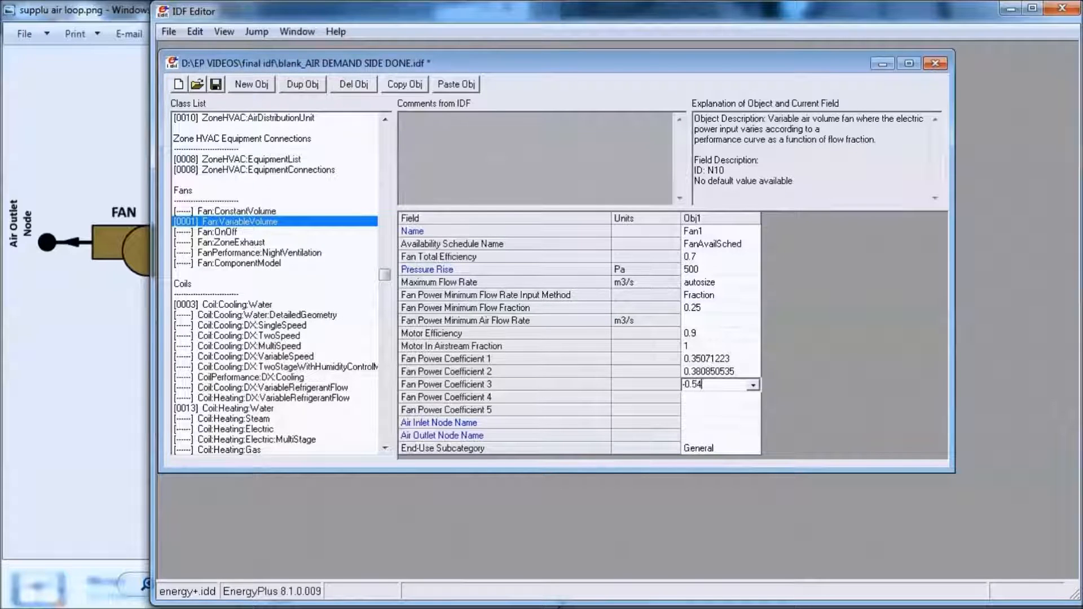
- Set Fan1's Fan Power Coefficients 3, 4 and 5 to -0.54127364, 0.87198823 and 0
type("-0.54127364")
key("Return")
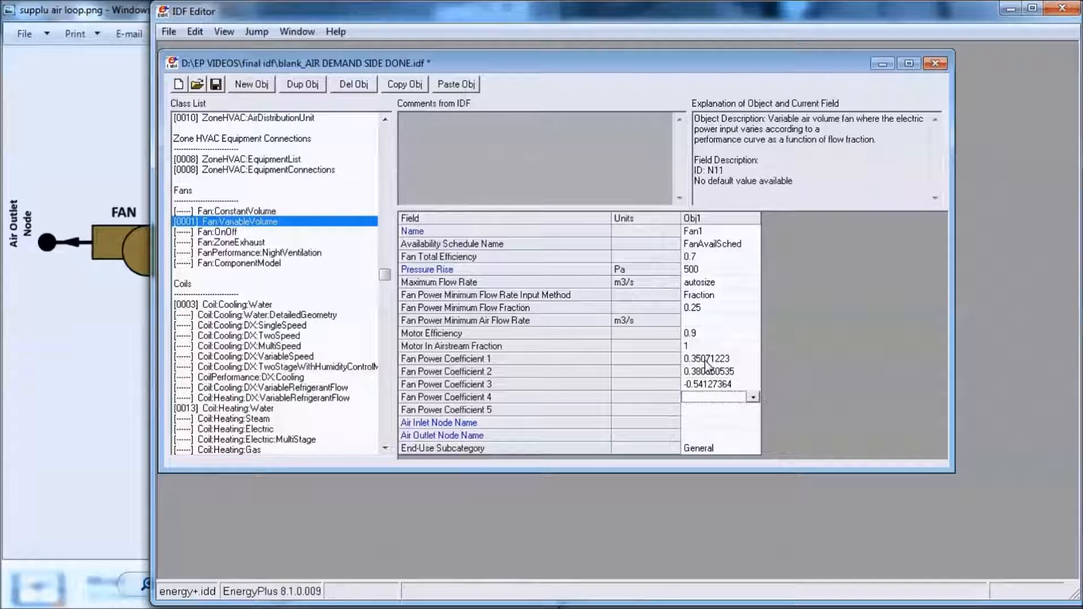
type("0.871")
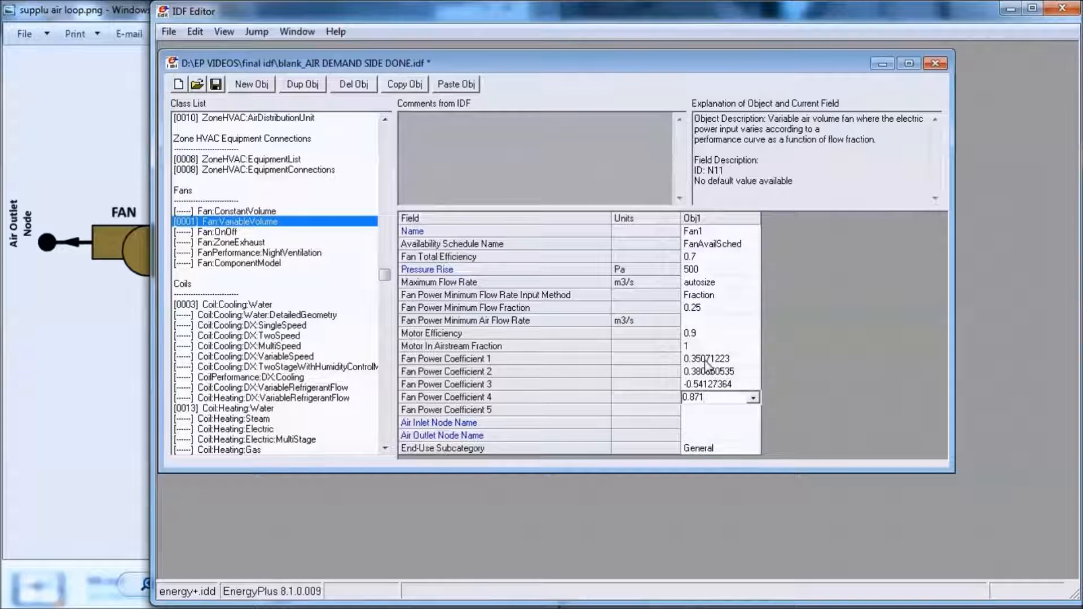
type("98823")
key("Return")
type("0")
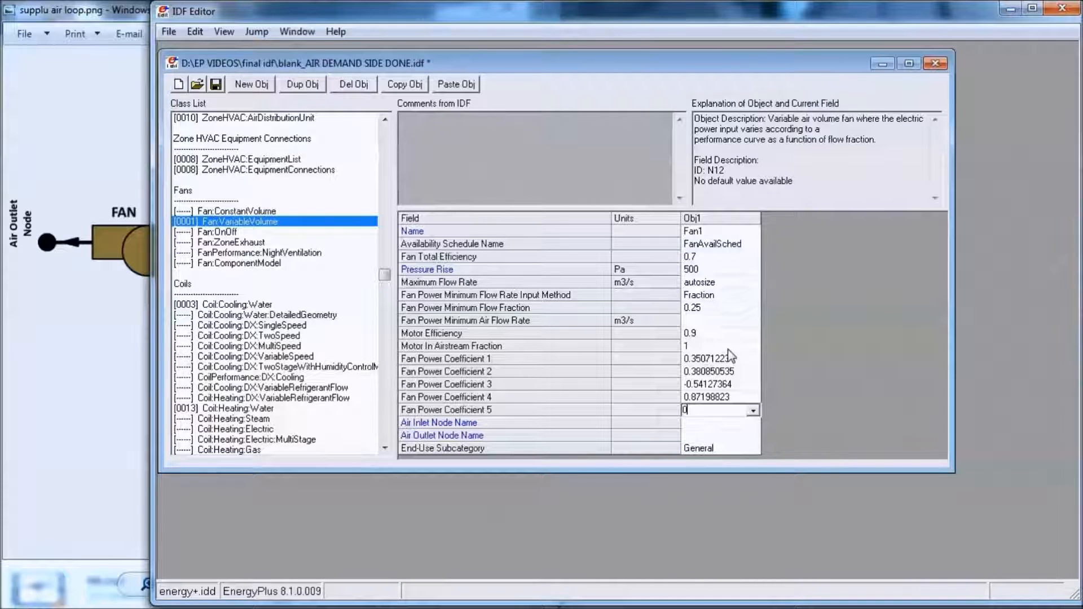
key("Return")
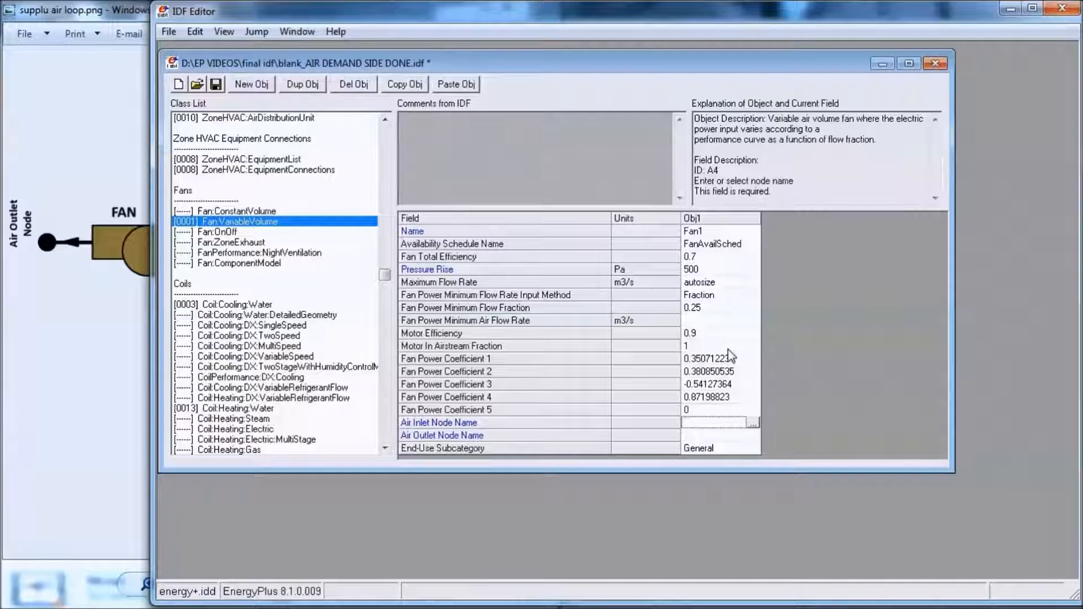
- Check the fan's nodes in the supply-side diagram and set Fan1's air inlet to HC Outlet Node1 and air outlet to Air Outlet Node1
left_click(88, 306)
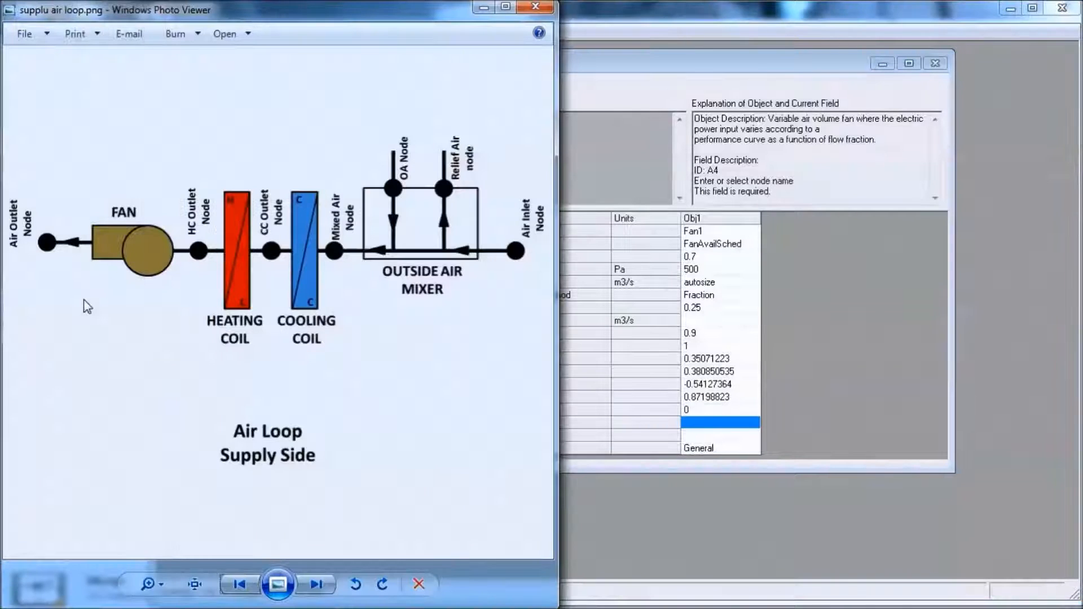
left_click(756, 431)
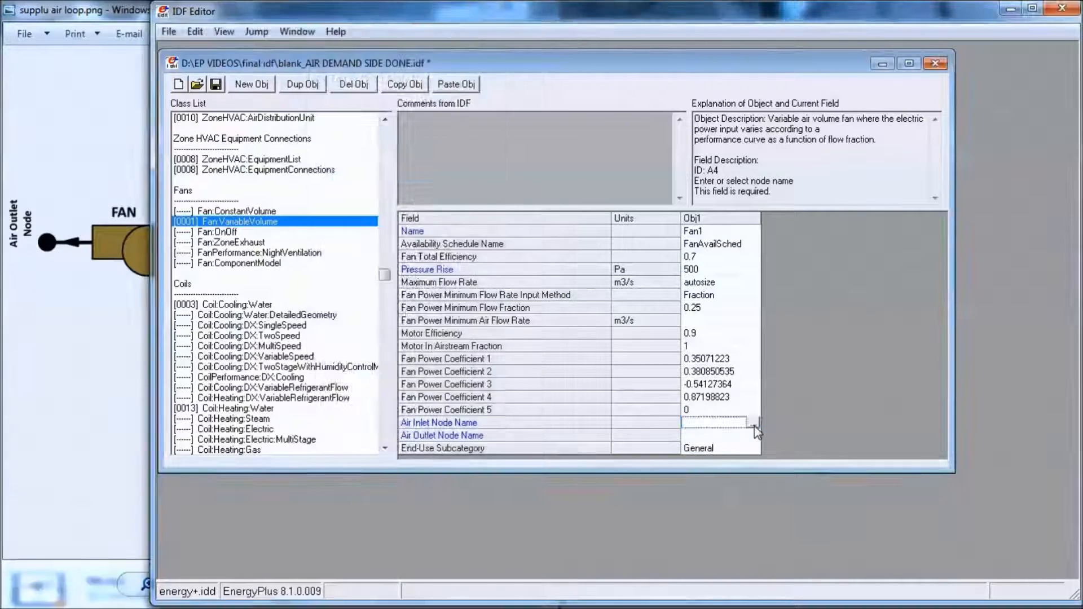
left_click(754, 424)
scroll(642, 235, "down", 4)
left_click_drag(644, 237, 643, 286)
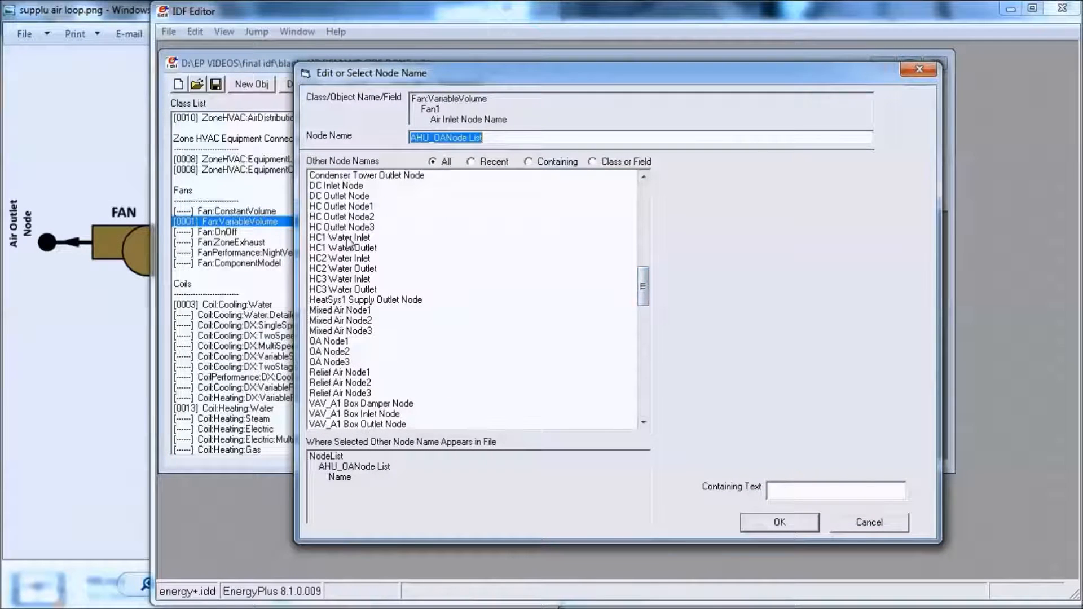
left_click(357, 209)
double_click(357, 209)
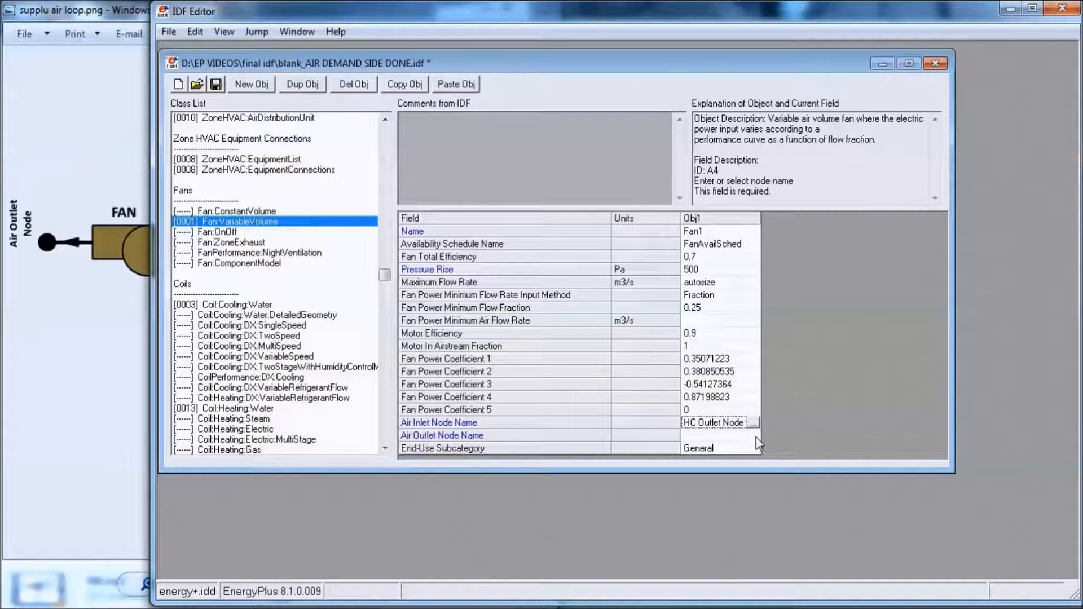
double_click(754, 437)
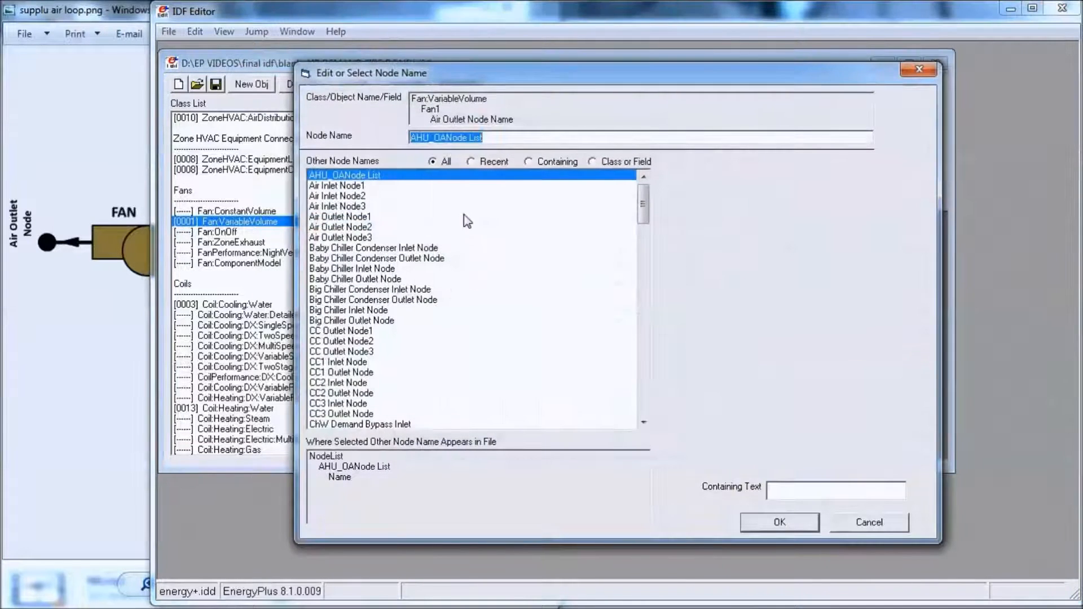
double_click(355, 219)
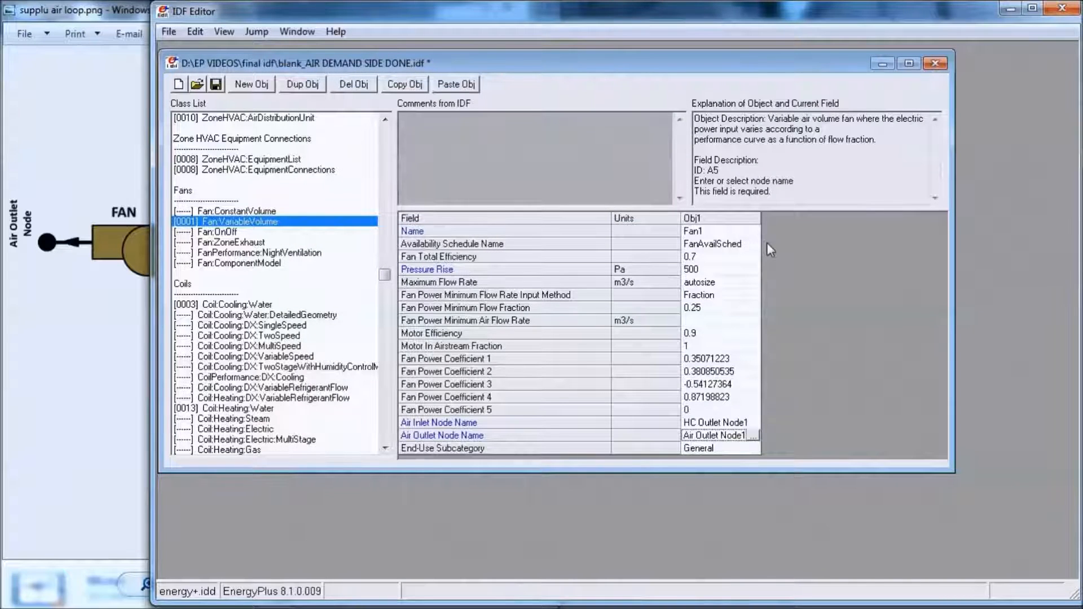
- Duplicate the Fan1 object twice and name the copies Fan2 and Fan3
left_click(729, 220)
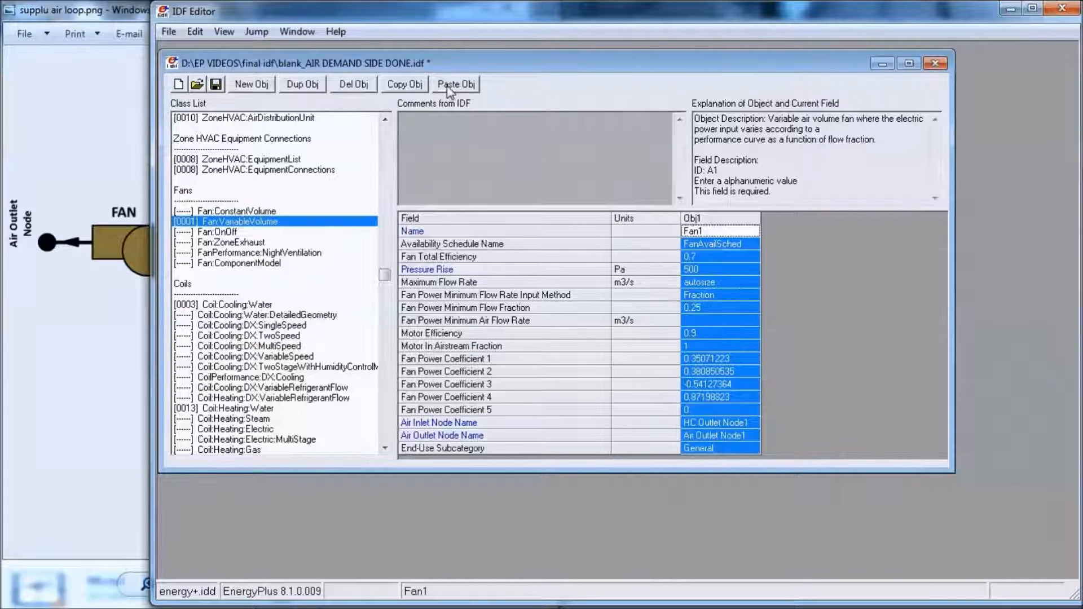
left_click(303, 85)
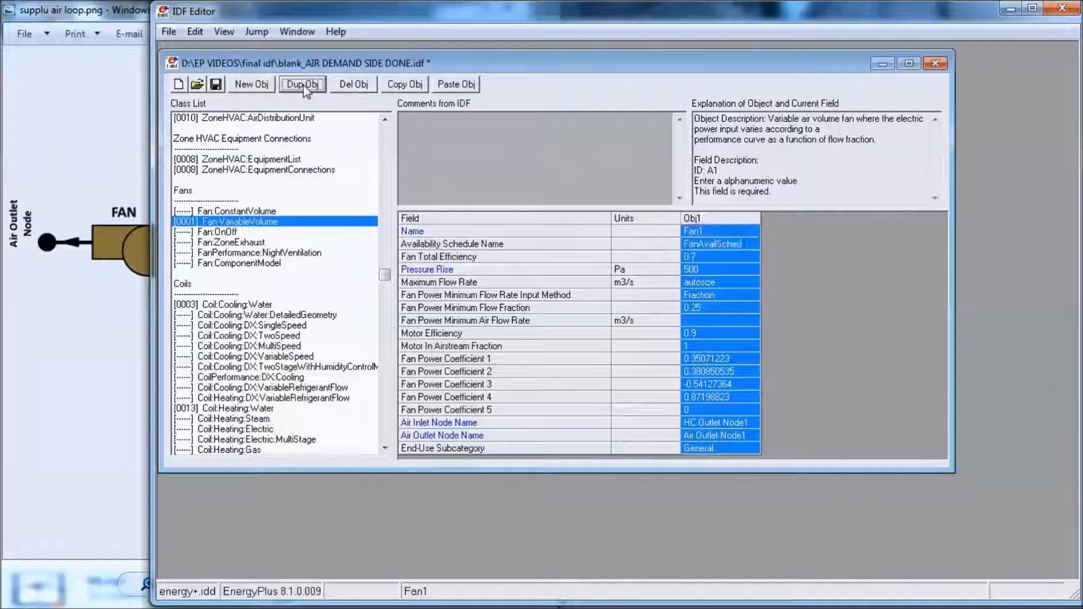
left_click(305, 89)
left_click(806, 231)
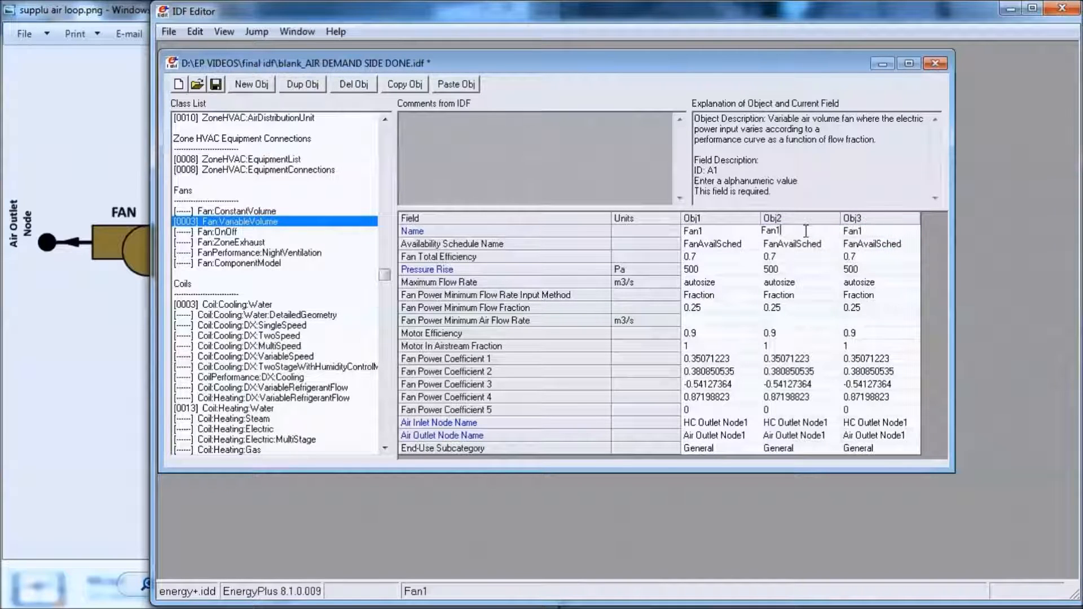
key("BackSpace")
type("2")
left_click(878, 232)
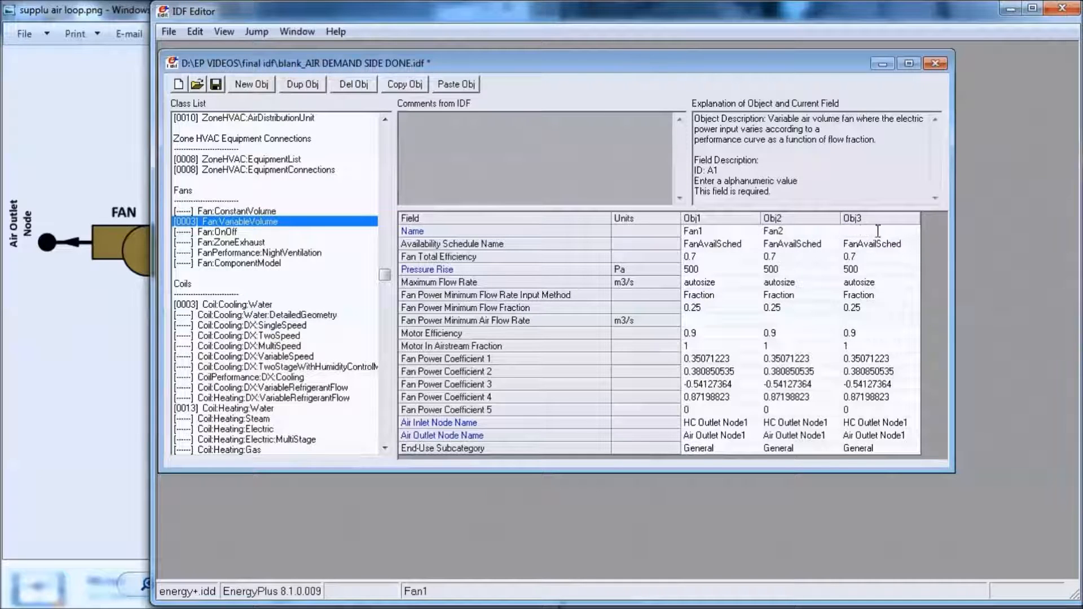
key("BackSpace")
type("3")
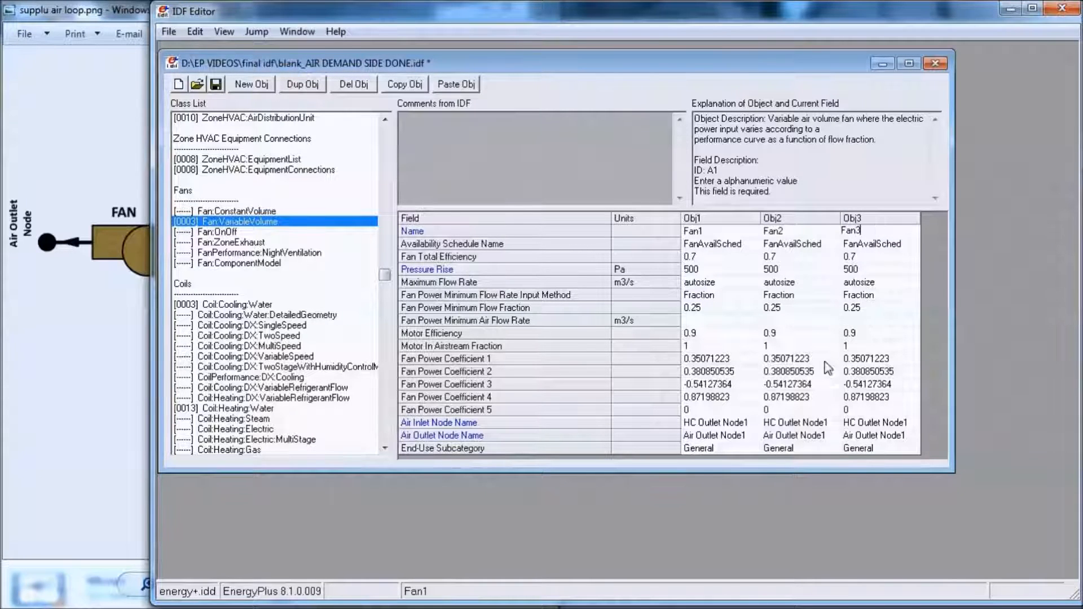
- Set the Air Inlet Node Name to HC Outlet Node3 for Fan3 and HC Outlet Node2 for Fan2
double_click(808, 422)
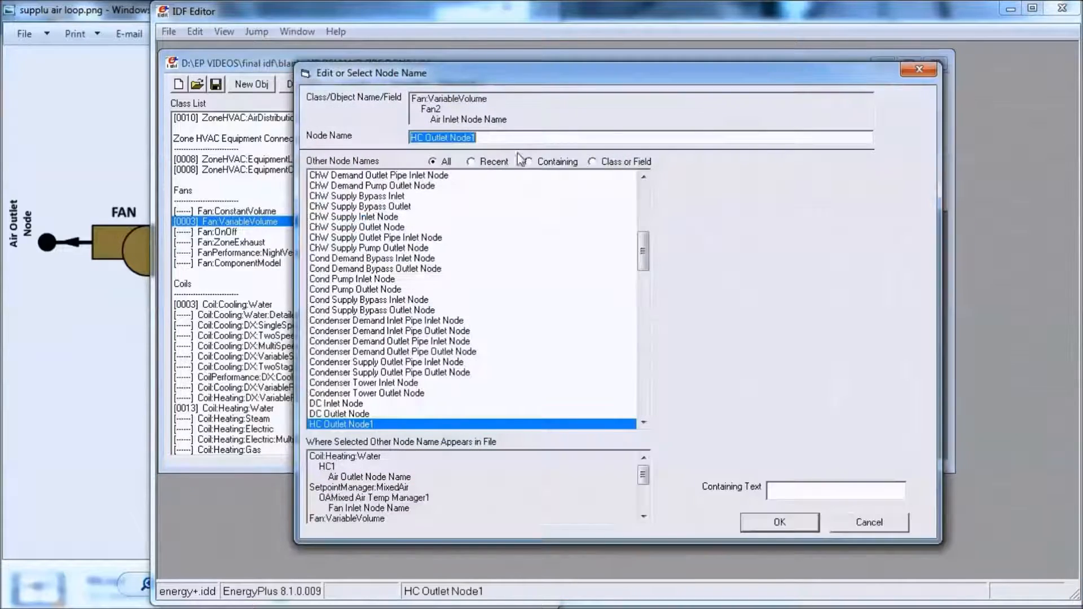
key("Return")
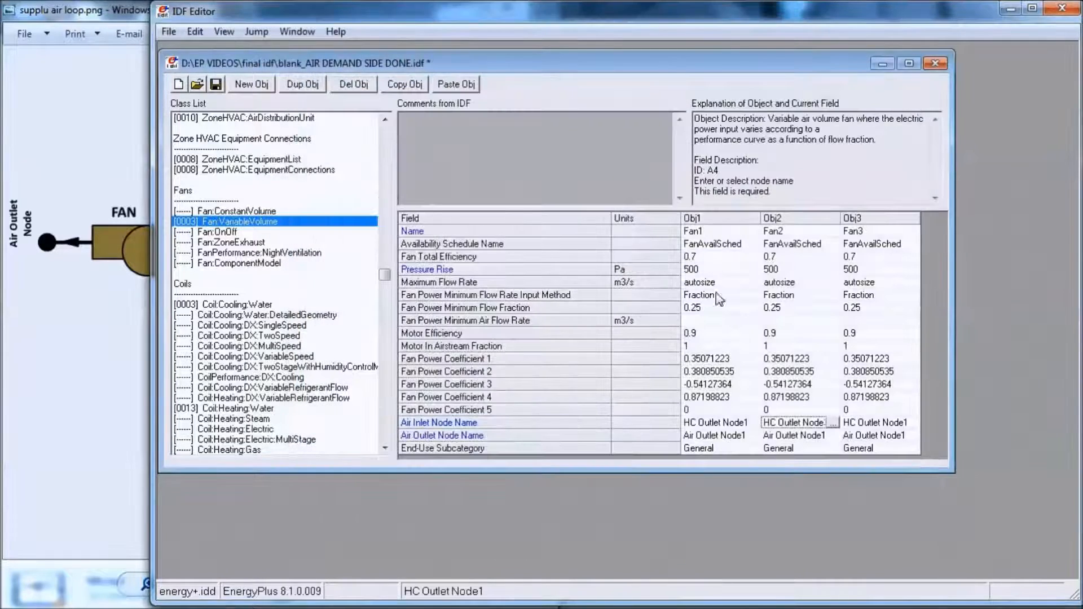
double_click(884, 423)
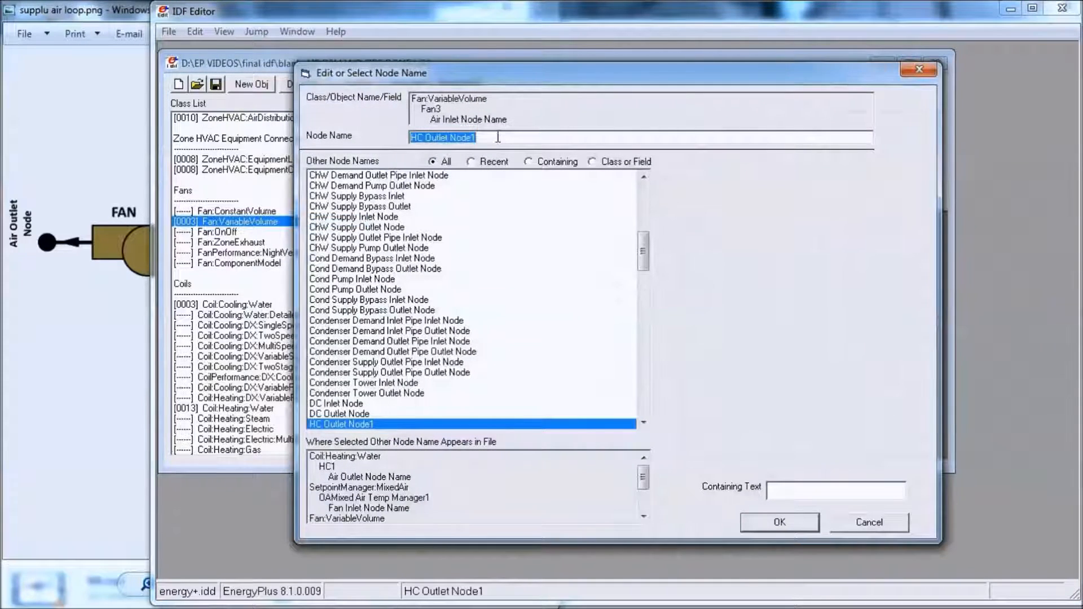
left_click(498, 137)
type("3")
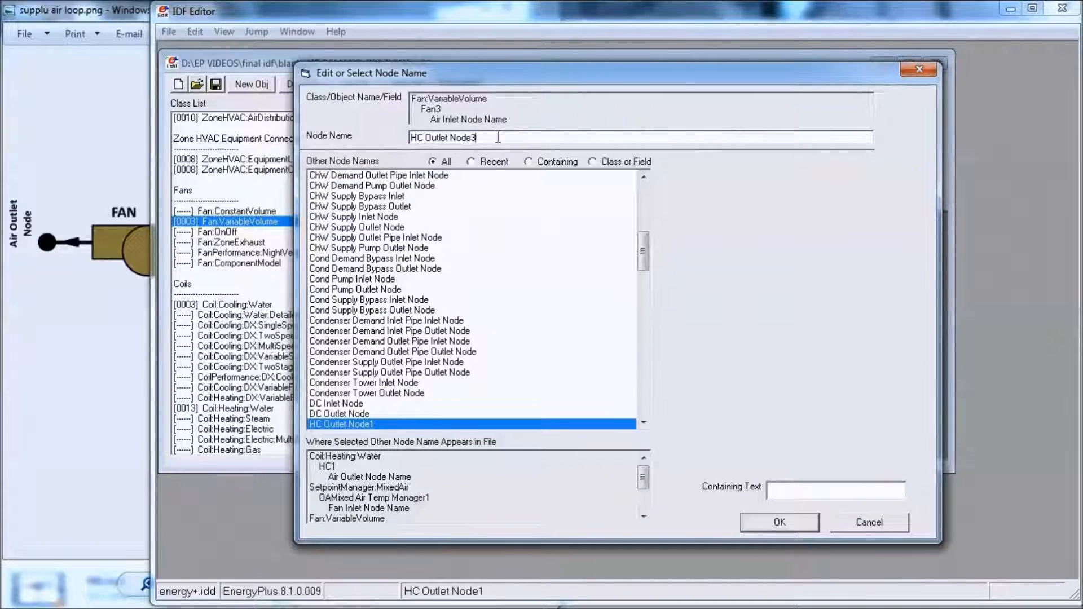
key("Return")
double_click(830, 426)
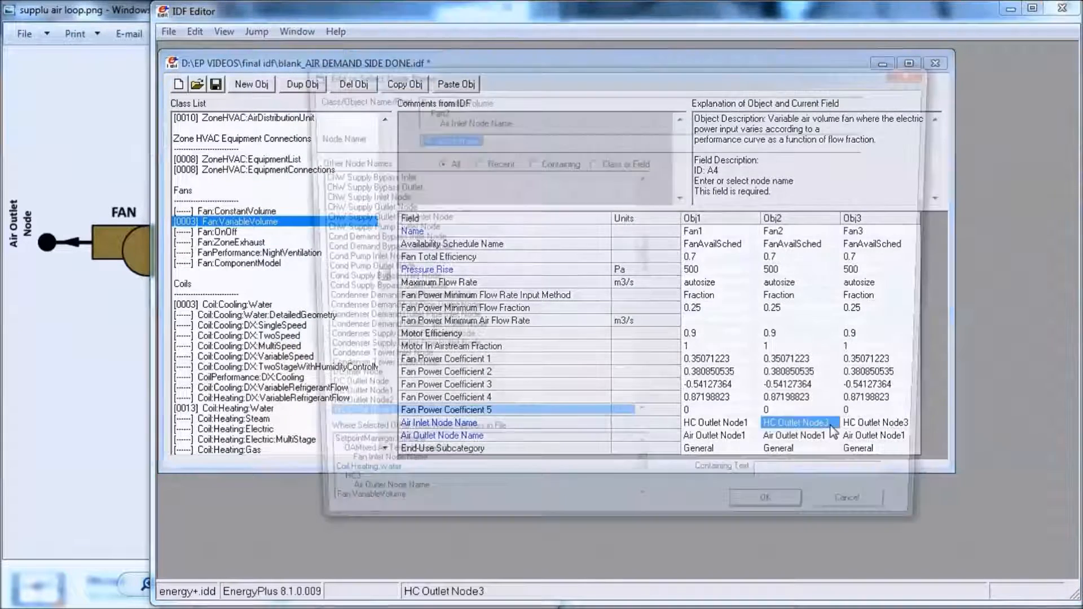
left_click(496, 141)
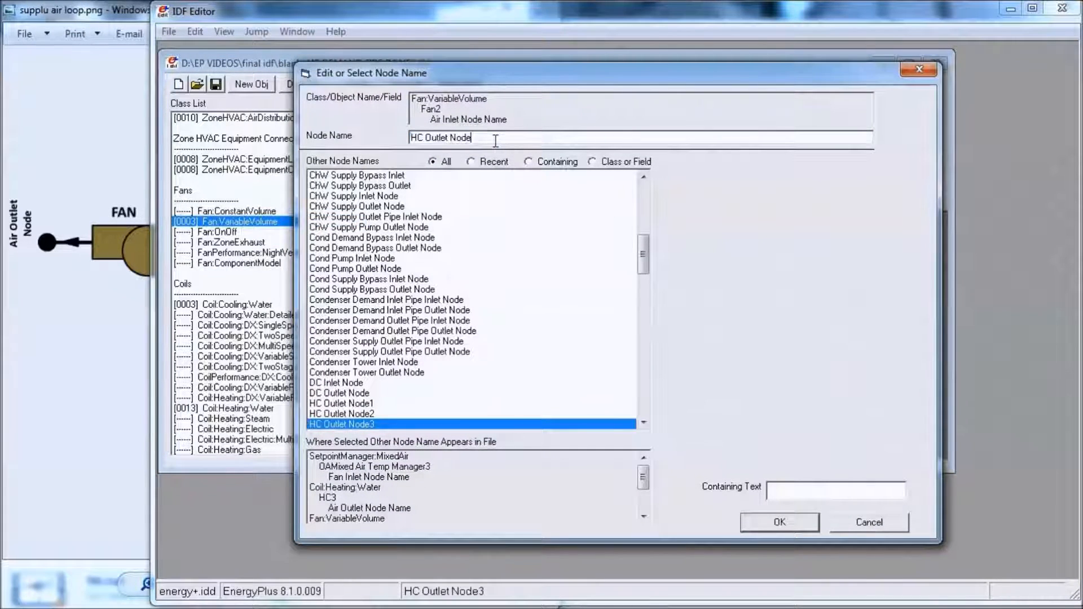
type("2")
key("Return")
- Set Fan2's Air Outlet Node Name to Air Outlet Node2
double_click(809, 437)
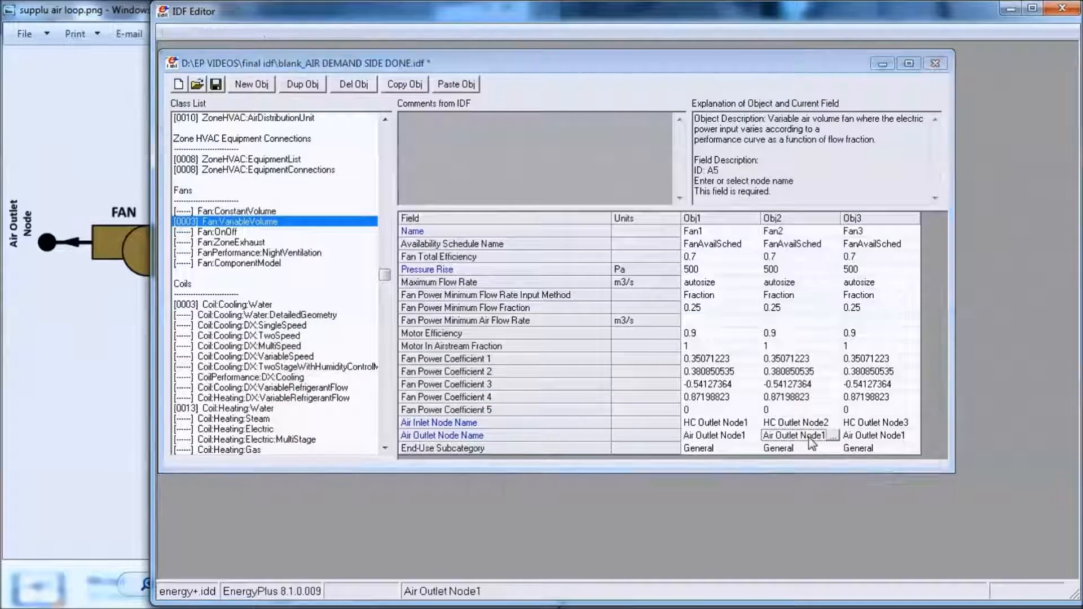
left_click(487, 139)
key("BackSpace")
type("2")
key("Return")
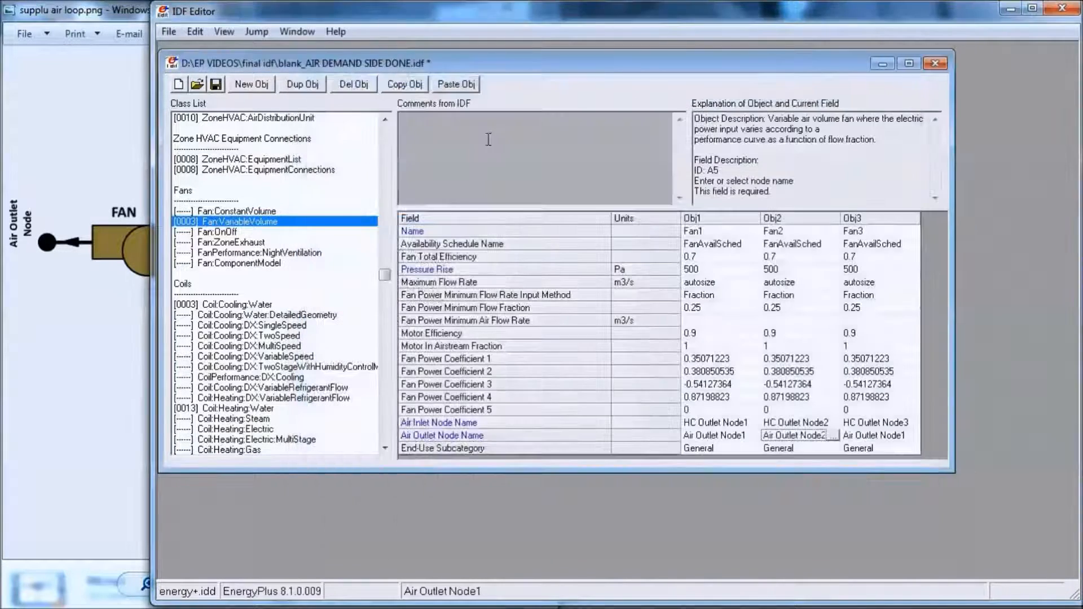
- Set Fan3's Air Outlet Node Name to Air Outlet Node3
left_click(909, 436)
double_click(908, 434)
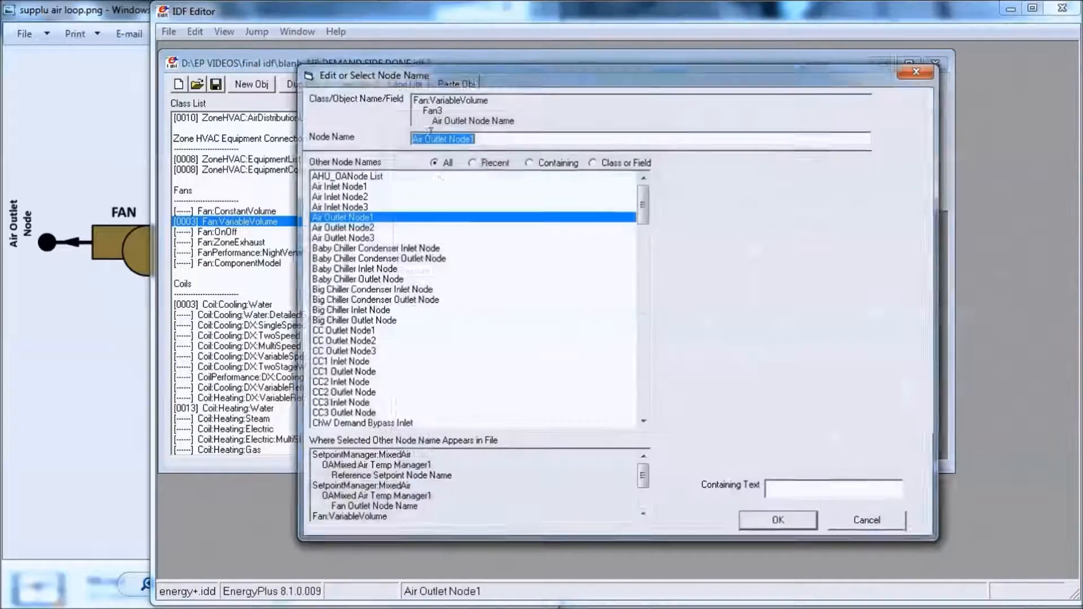
left_click(485, 138)
key("BackSpace")
type("3")
key("Return")
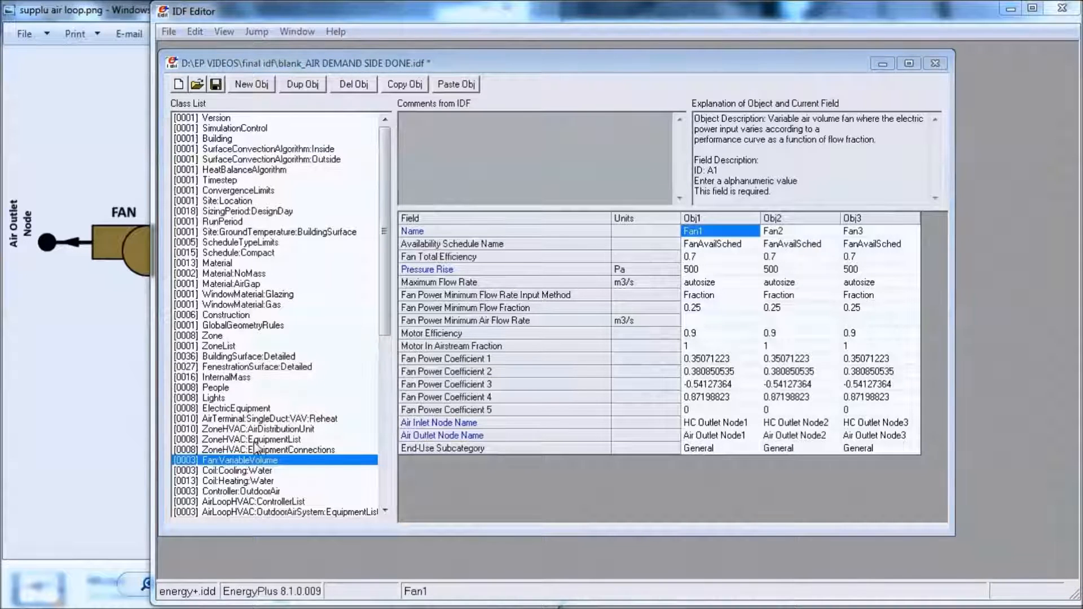
- Add a new Branch object and name it Air Loop main Branch1
left_click_drag(386, 311, 379, 406)
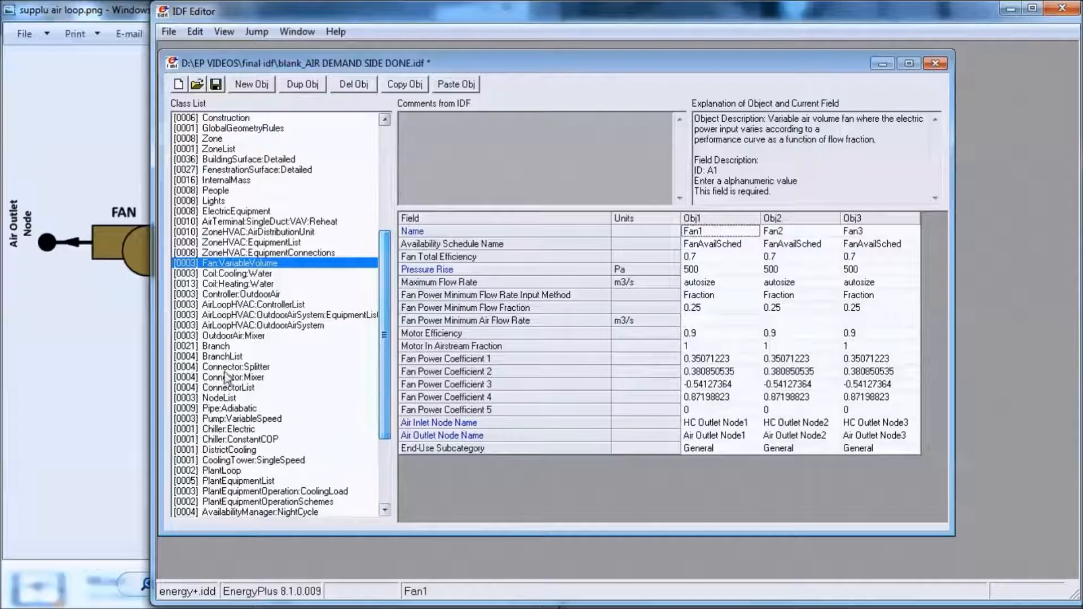
left_click(223, 347)
left_click(252, 84)
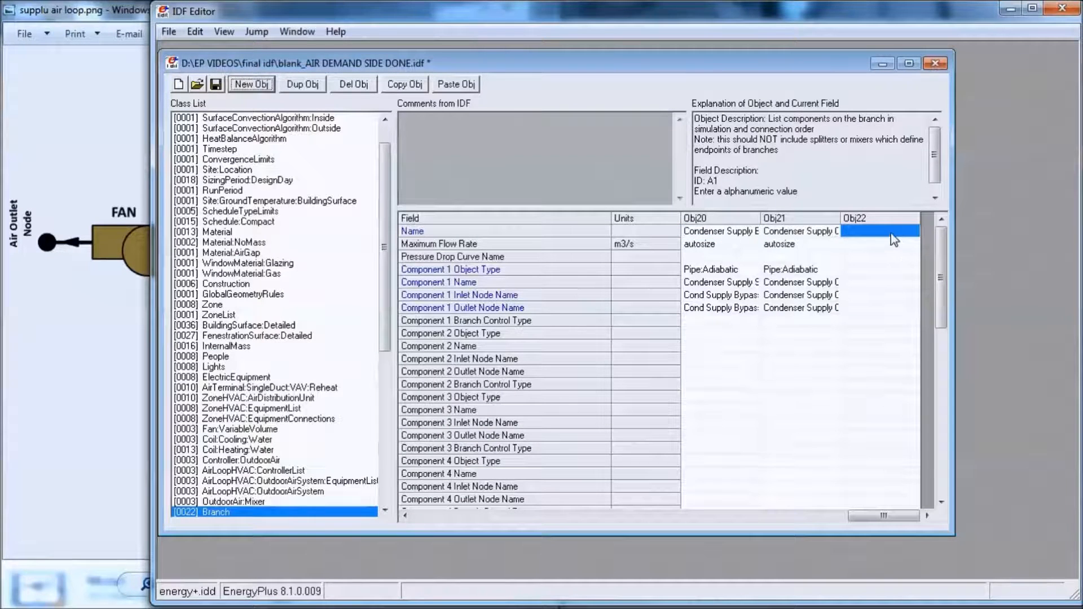
type("Air Loop")
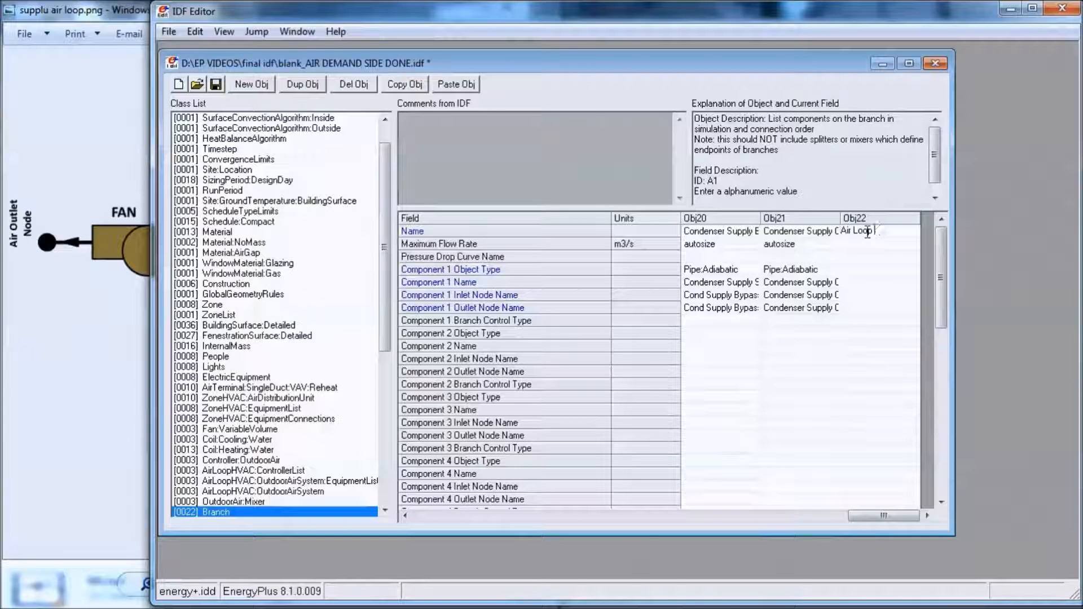
type(" main Bra")
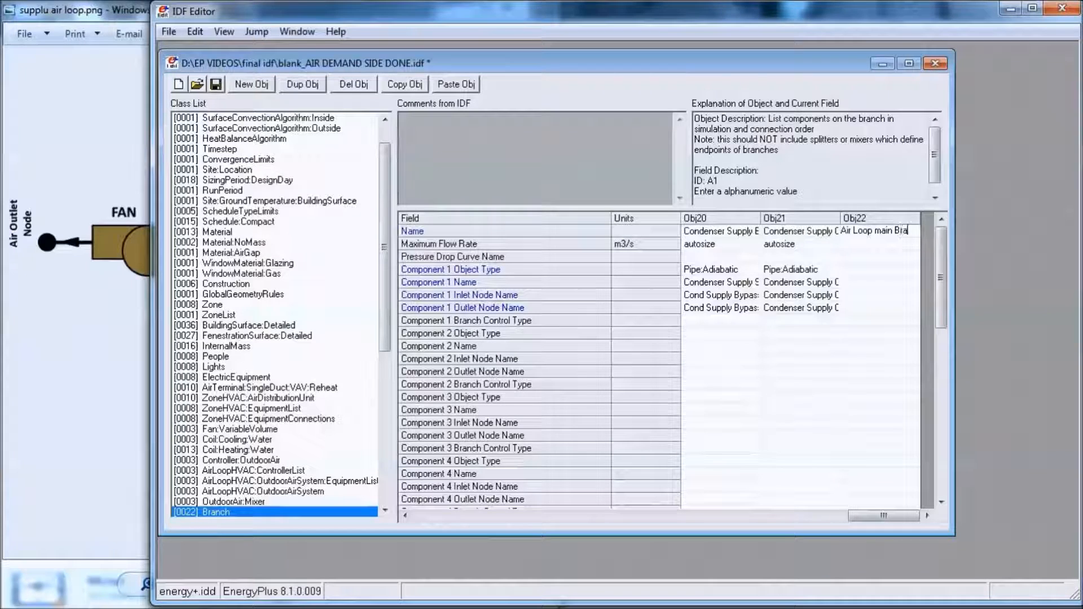
type("nch1")
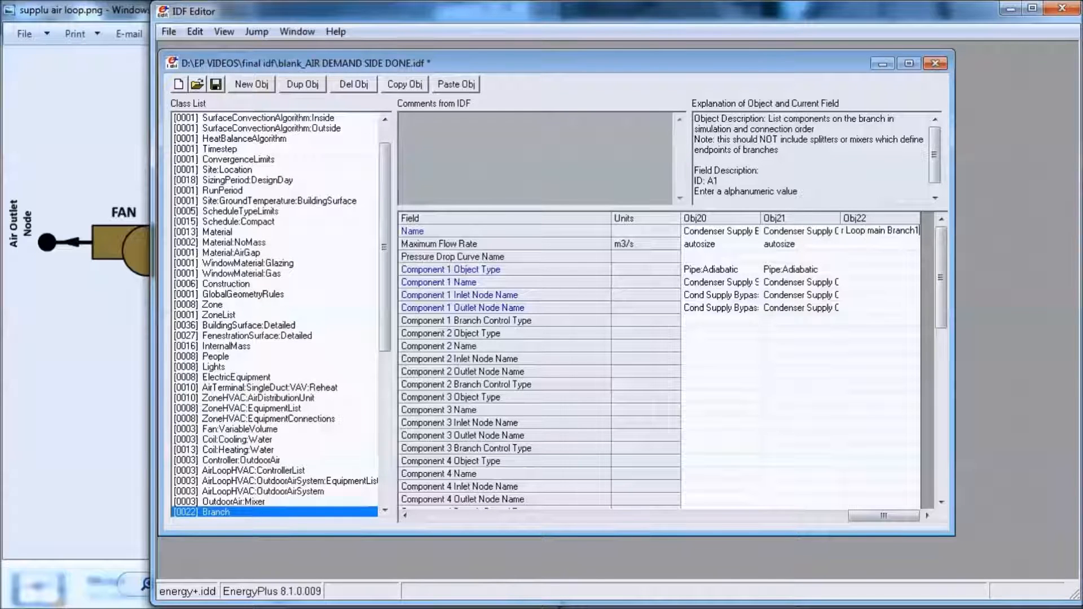
key("Return")
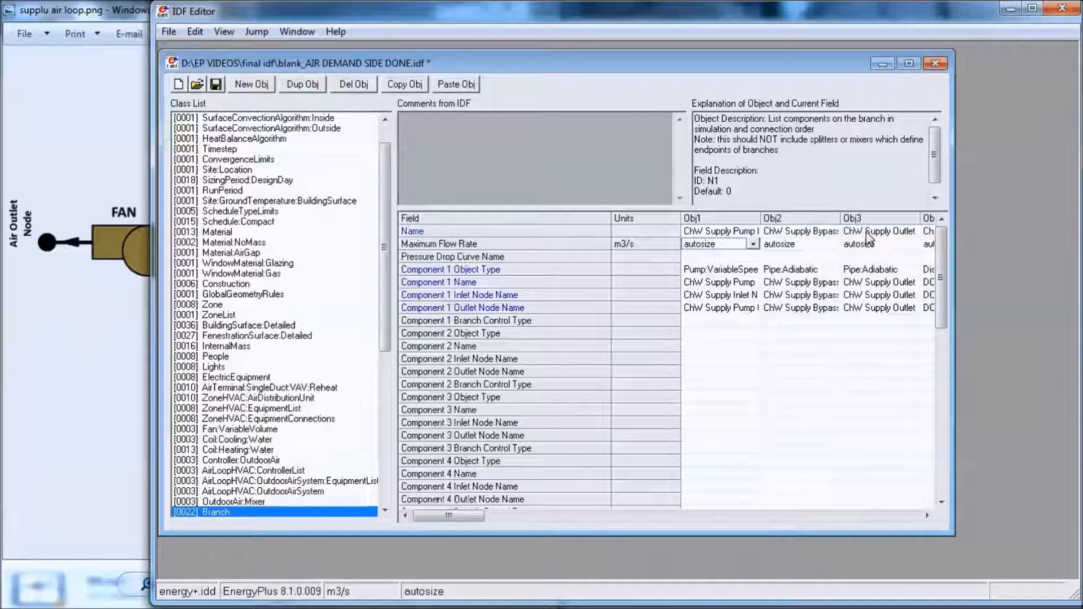
- Set the Maximum Flow Rate of Air Loop main Branch1 to autosize
left_click_drag(448, 515, 891, 515)
left_click(901, 249)
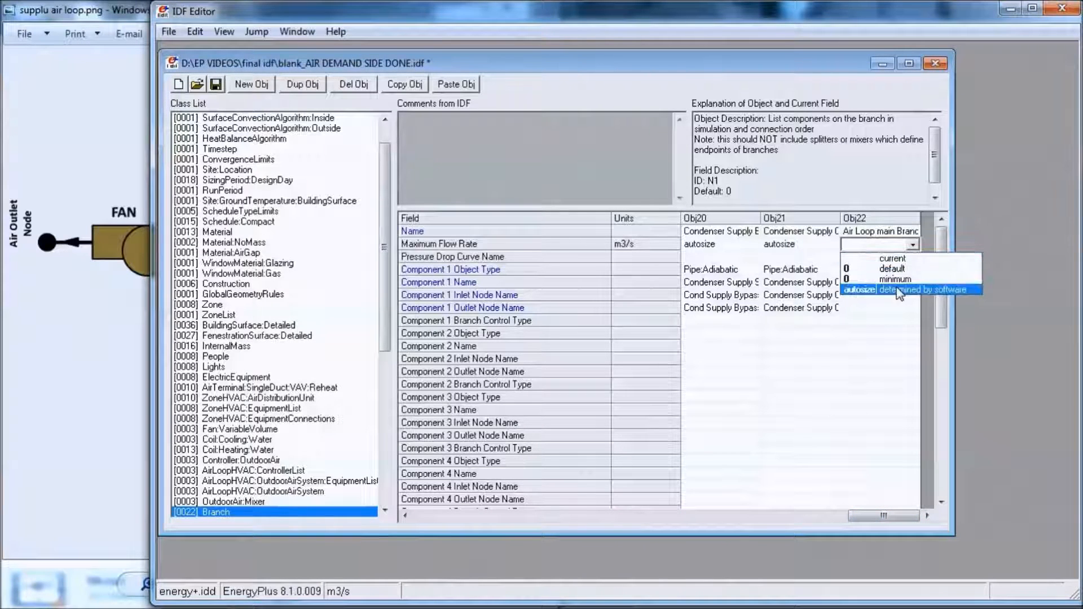
left_click(876, 280)
- Define Component 1 of Air Loop main Branch1 with object type AirLoopHVAC:OutdoorAirSystem and name OAS1
left_click(873, 274)
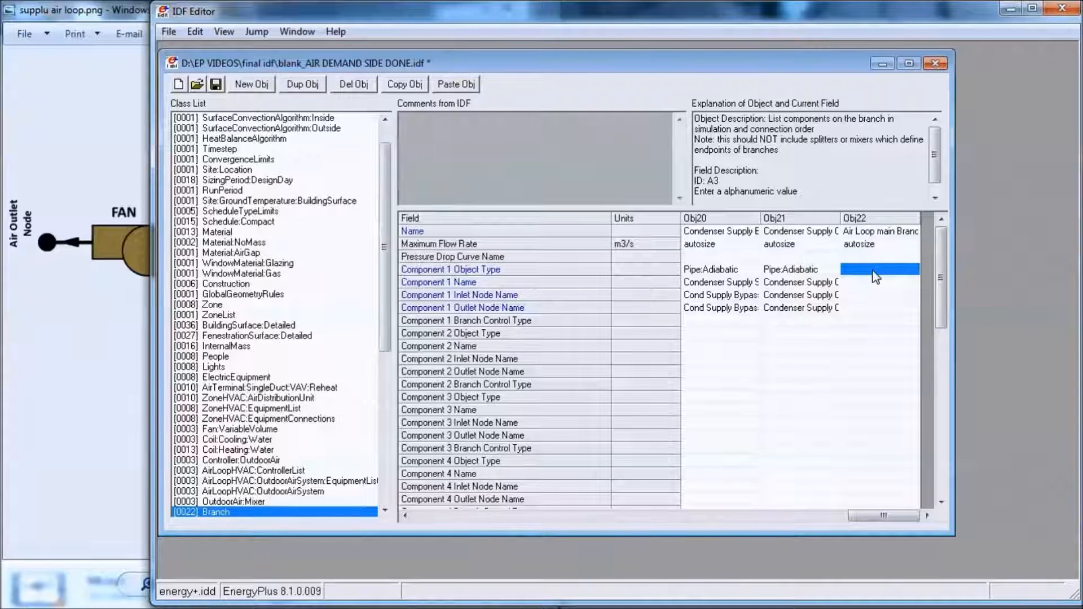
left_click(874, 271)
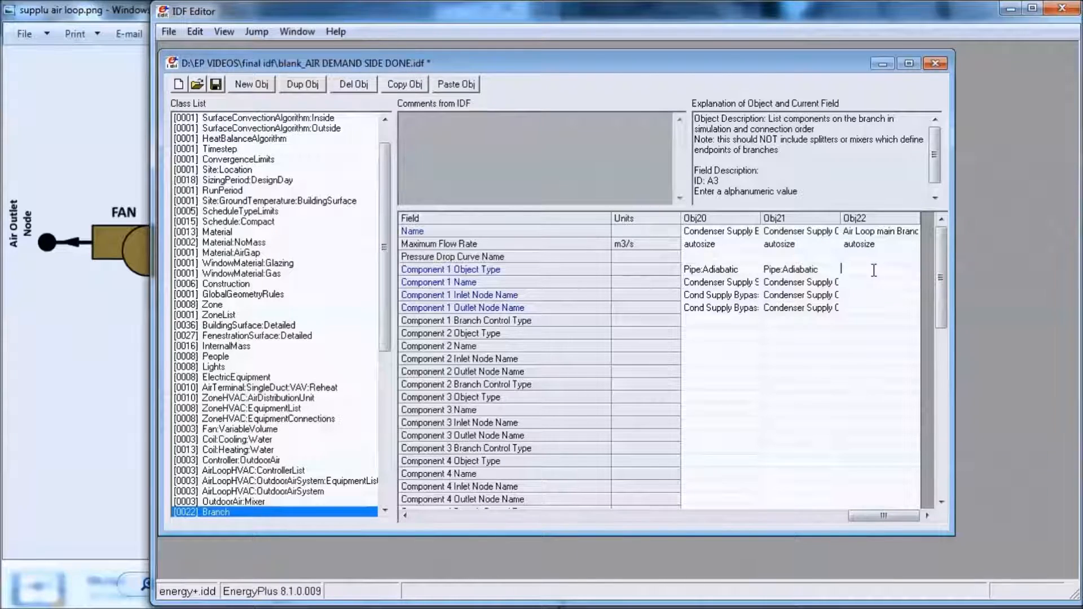
type("AirLoop")
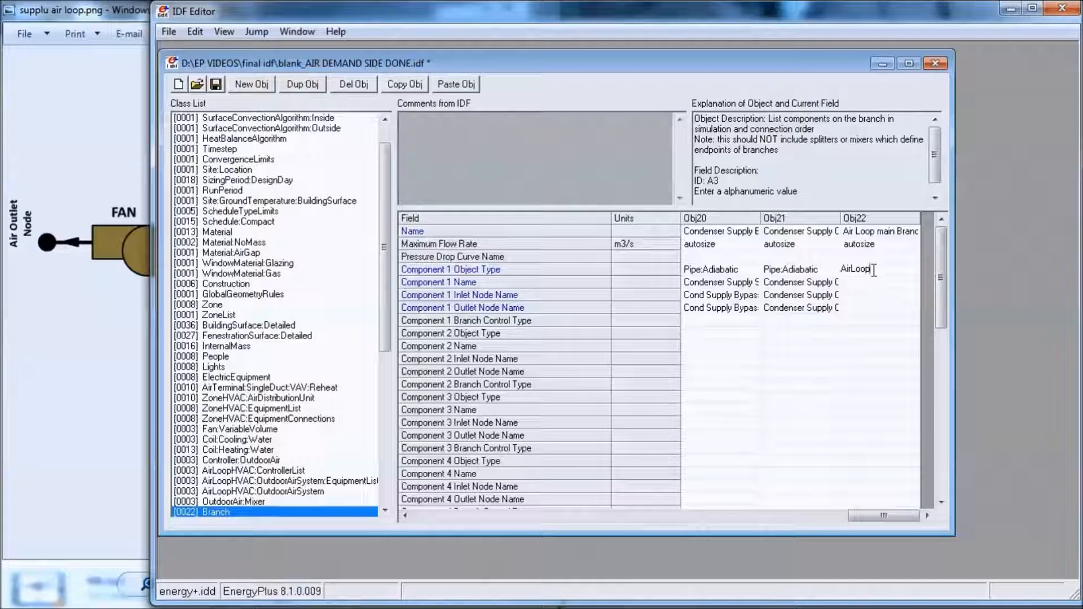
type("HVAC")
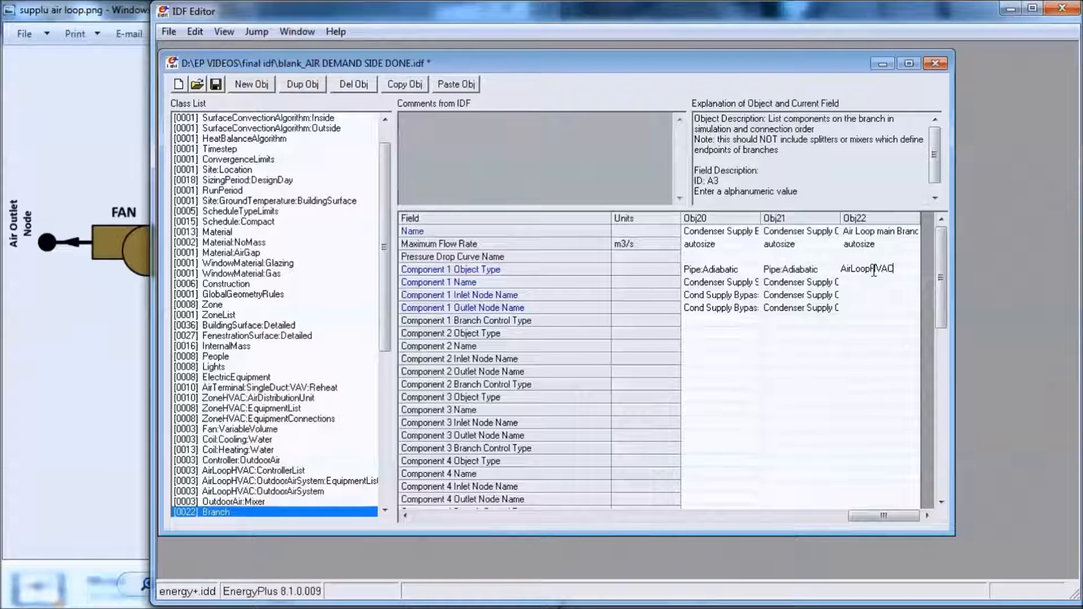
type(":")
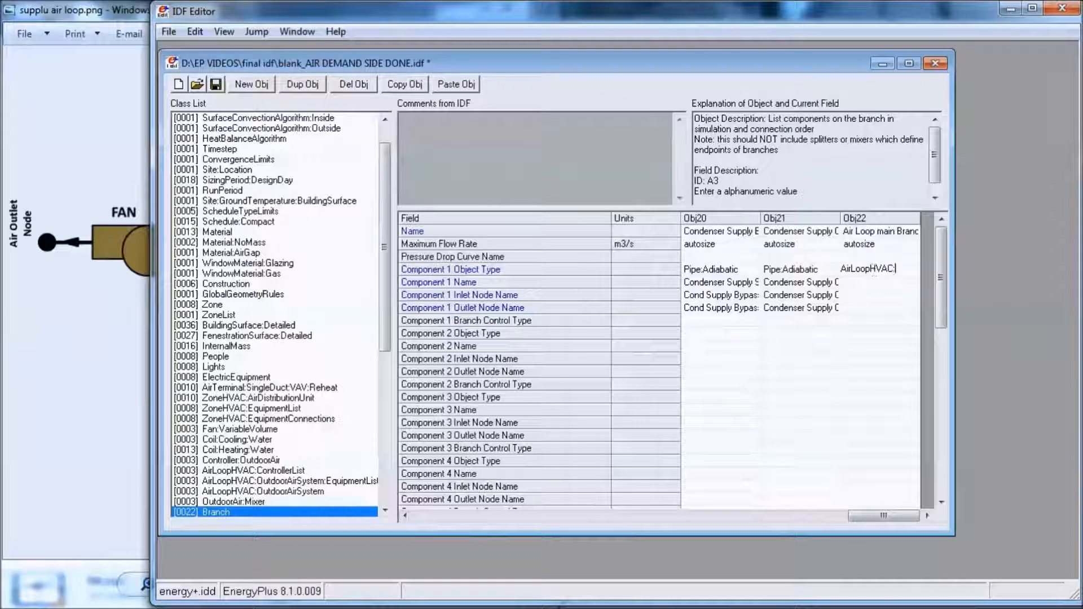
type("Outdoor")
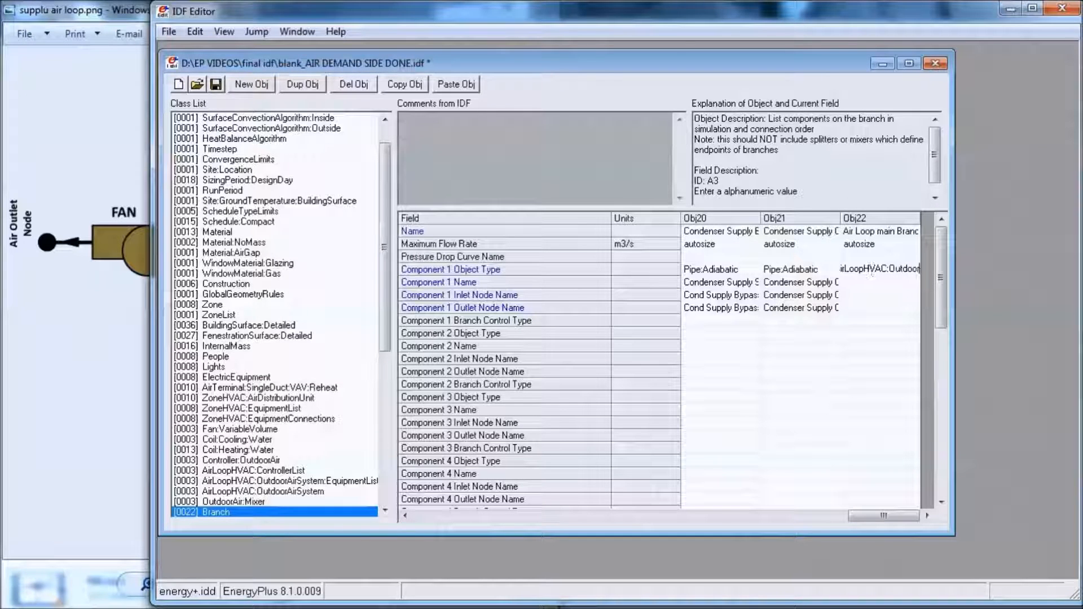
type("AirS")
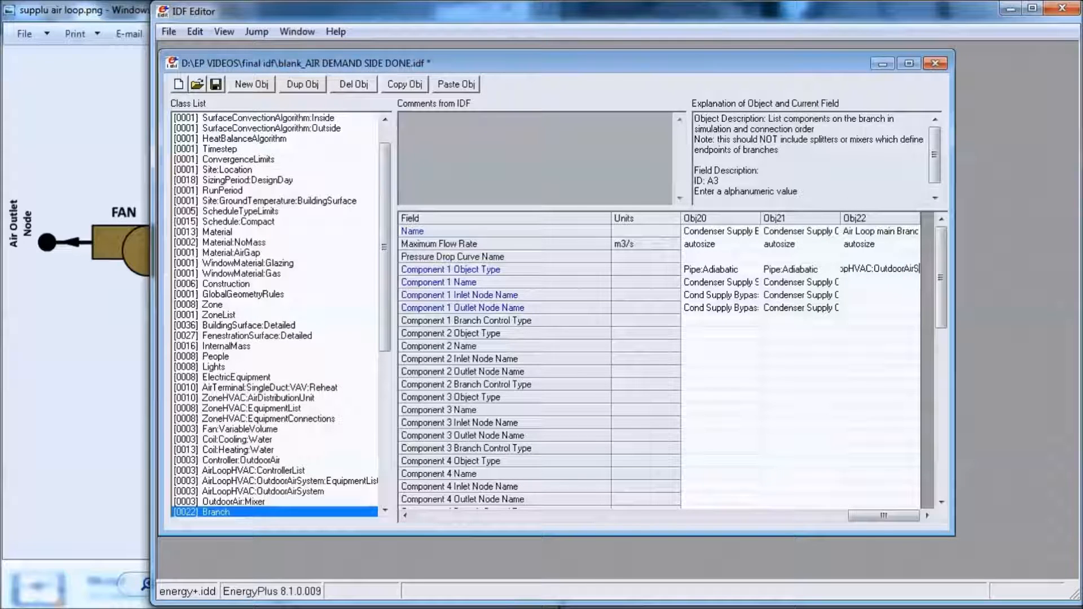
type("ystem")
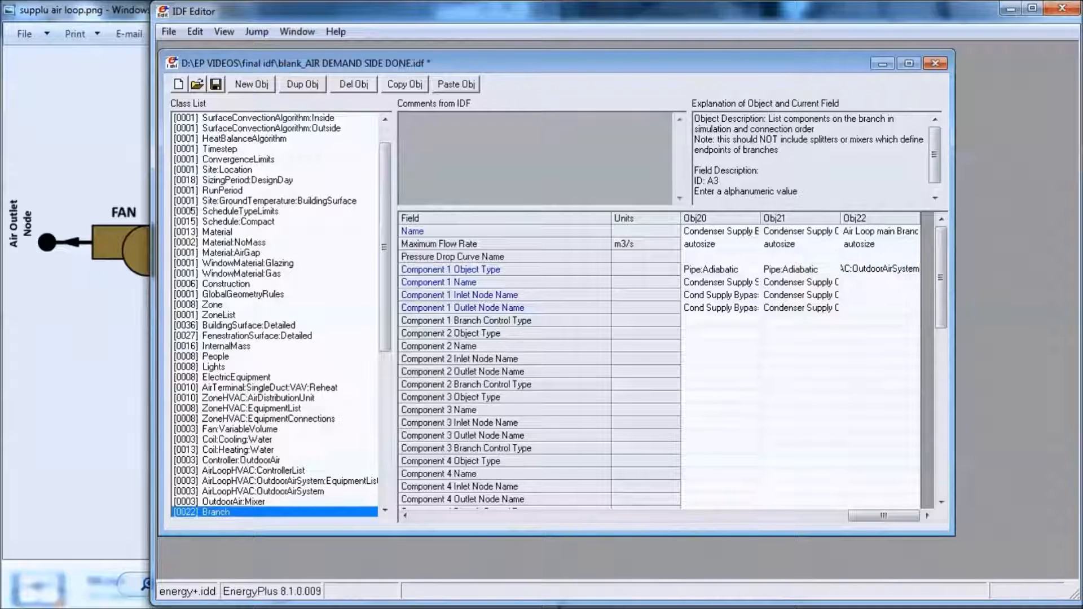
left_click(885, 282)
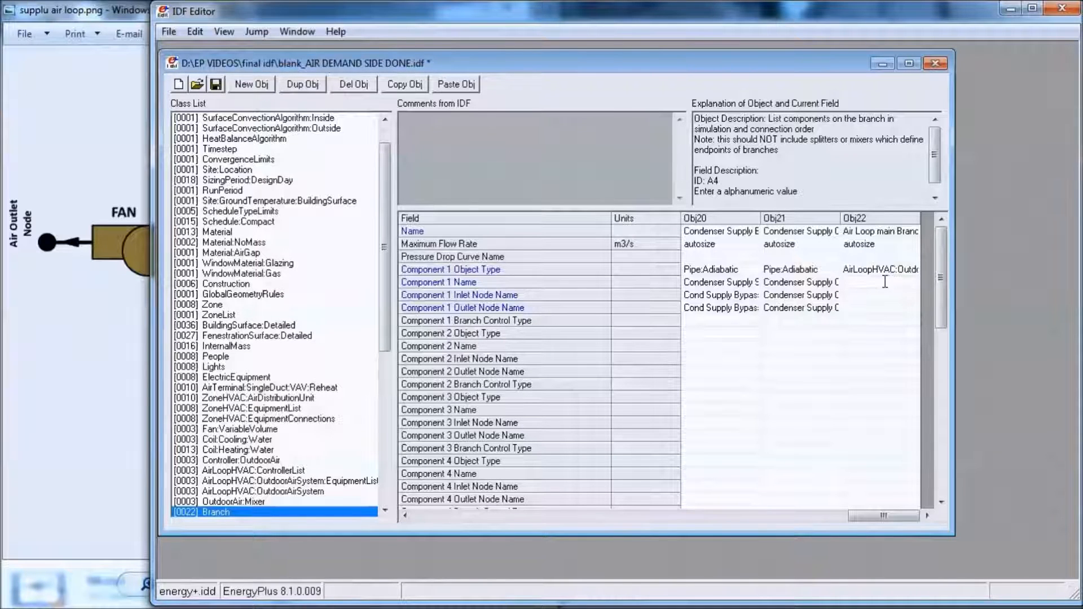
type("OAS1")
- Set Component 1's inlet node to Air Inlet Node1 and its outlet node to Mixed Air Node1
left_click(887, 294)
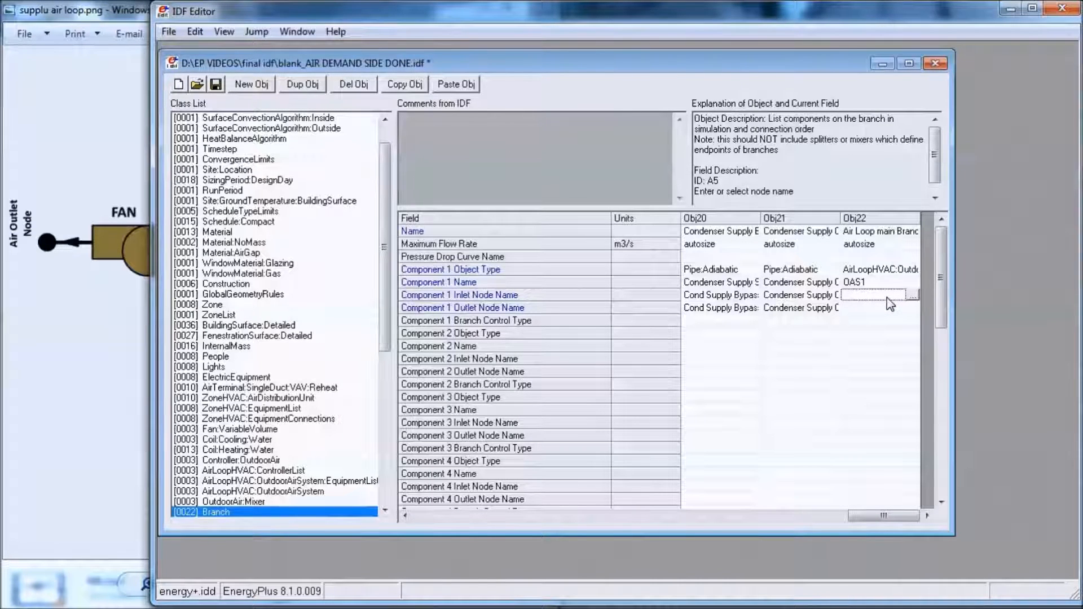
left_click(912, 295)
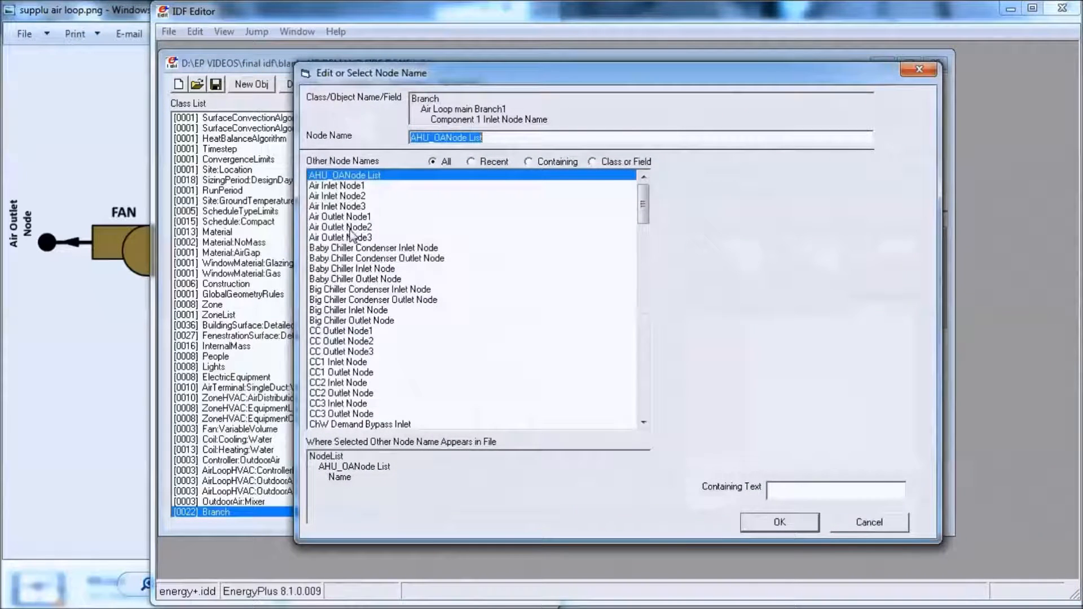
left_click(338, 185)
key("Return")
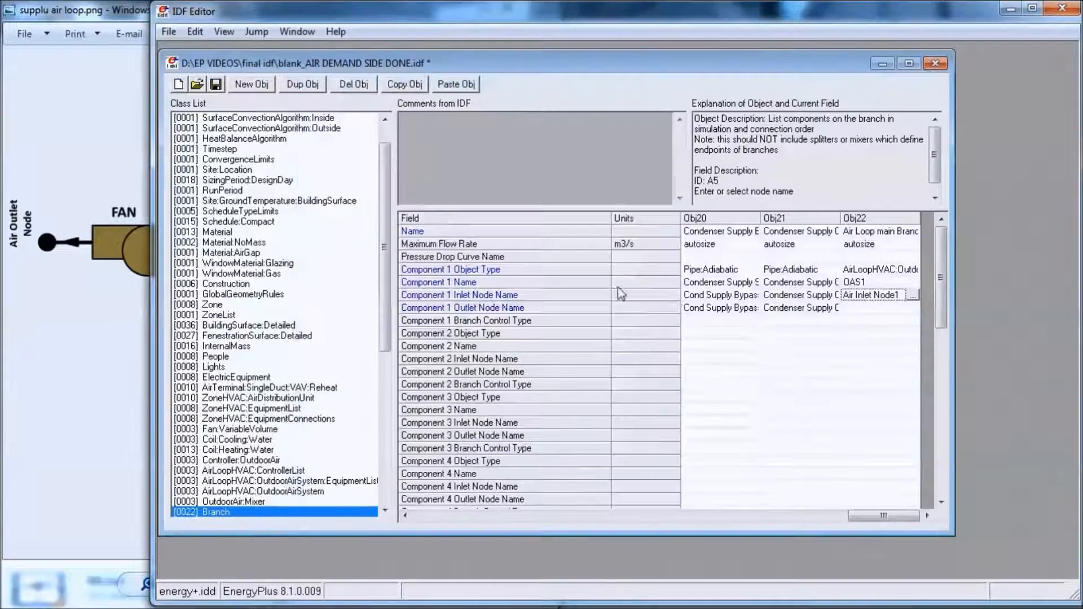
double_click(867, 307)
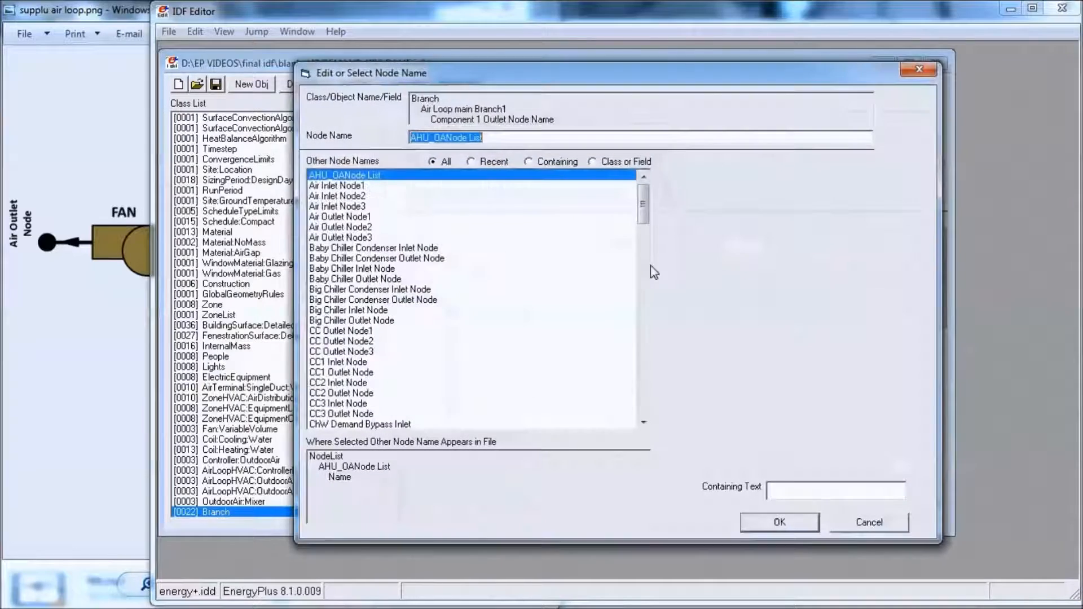
left_click_drag(643, 212, 646, 312)
left_click(341, 237)
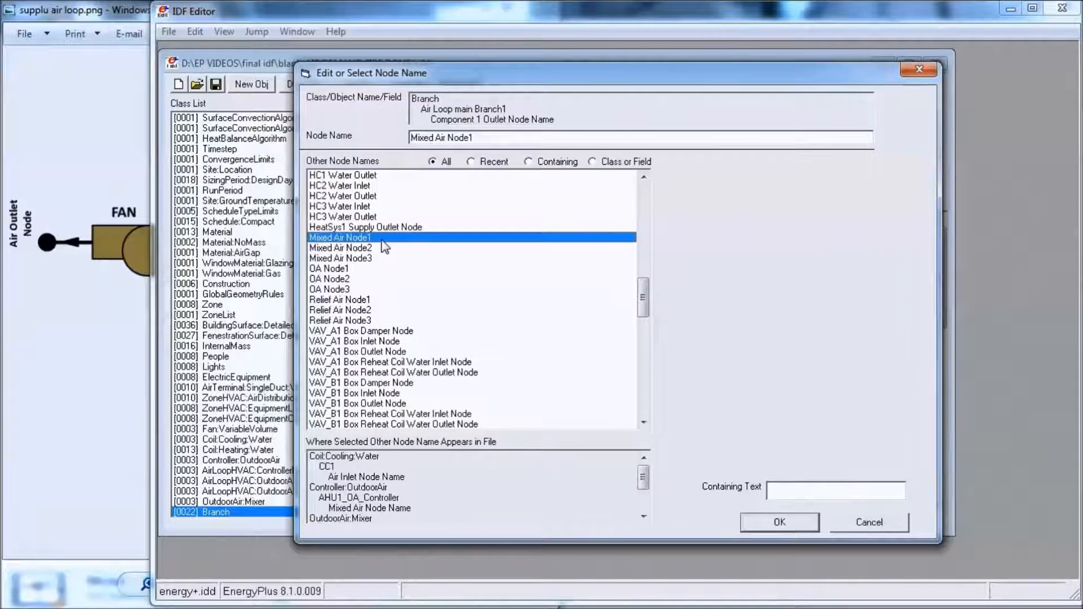
double_click(340, 237)
- Define Component 2 of Air Loop main Branch1 with object type Coil:Cooling:Water and name CC1
left_click(862, 328)
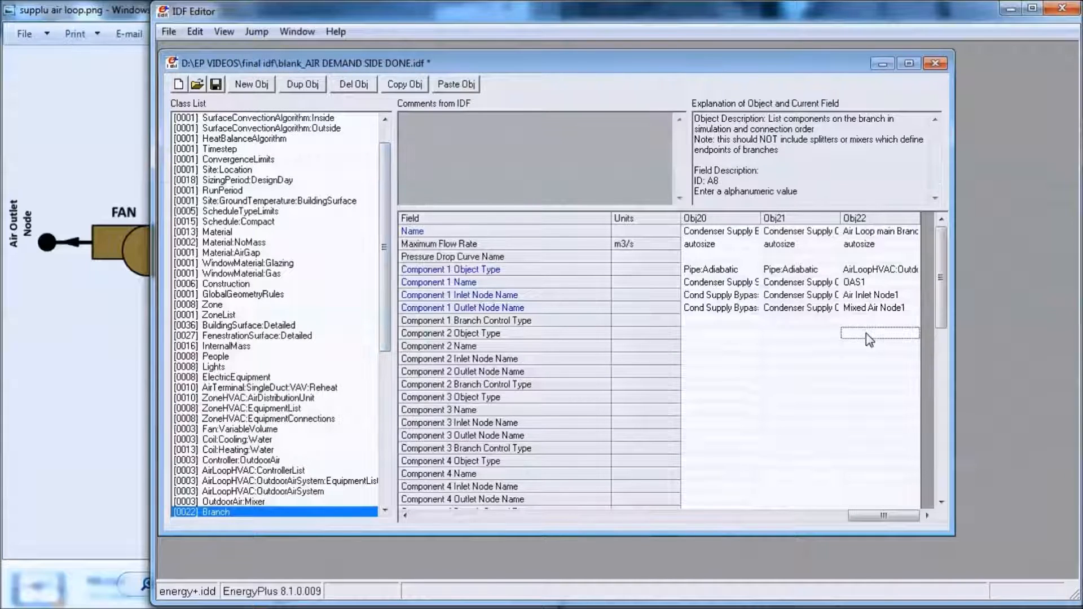
left_click(866, 333)
type("Coil:C")
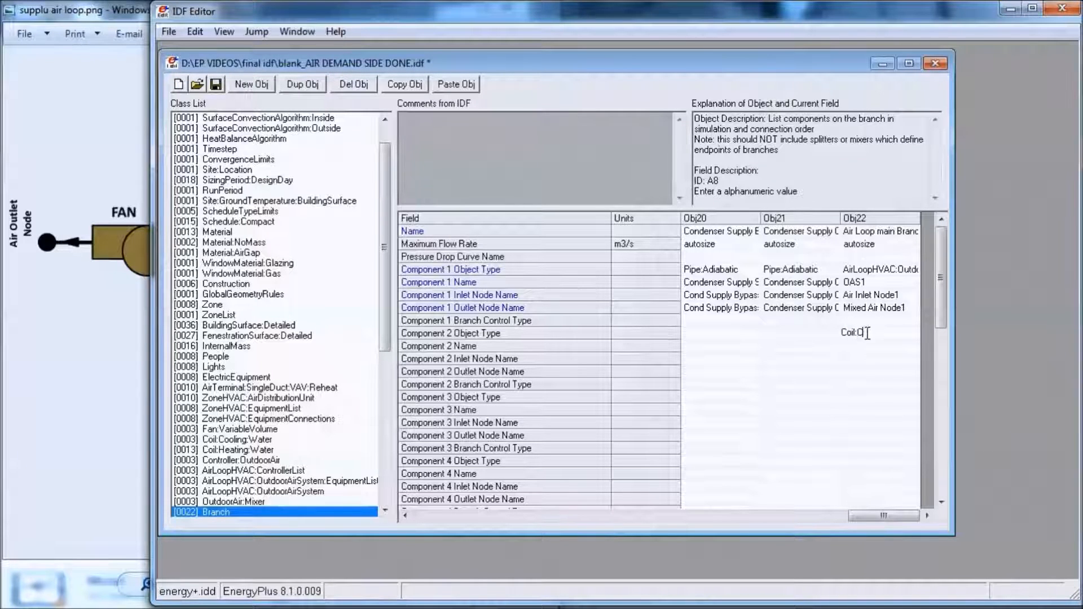
type("ooling:Water")
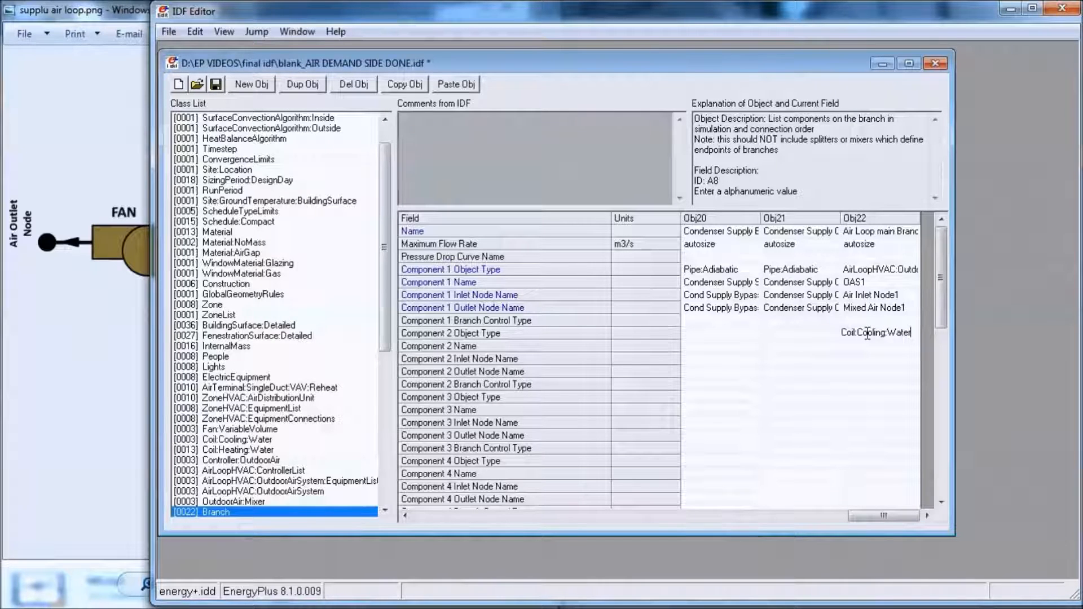
left_click(866, 350)
type("CC1")
- Check the cooling coil's nodes in the supply-side diagram and set Component 2's inlet node to Mixed Air Node1
left_click(877, 361)
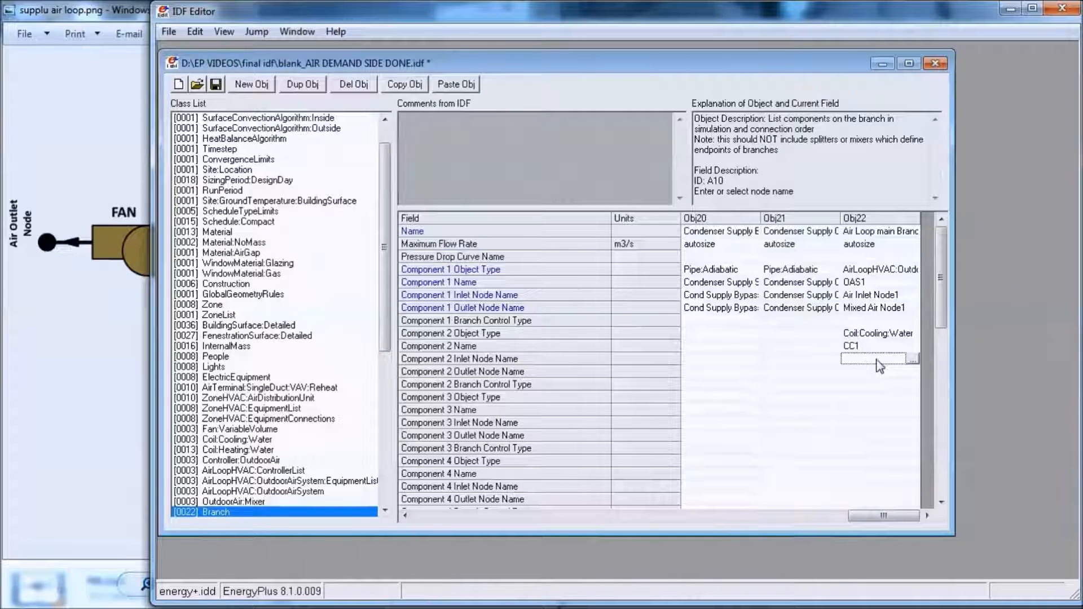
left_click(108, 330)
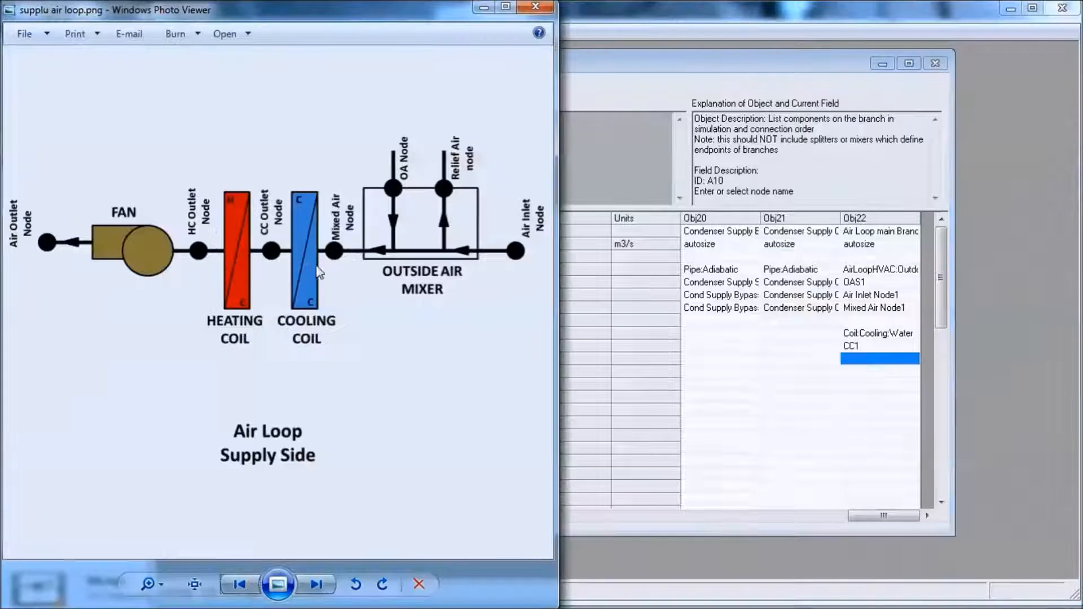
left_click(916, 359)
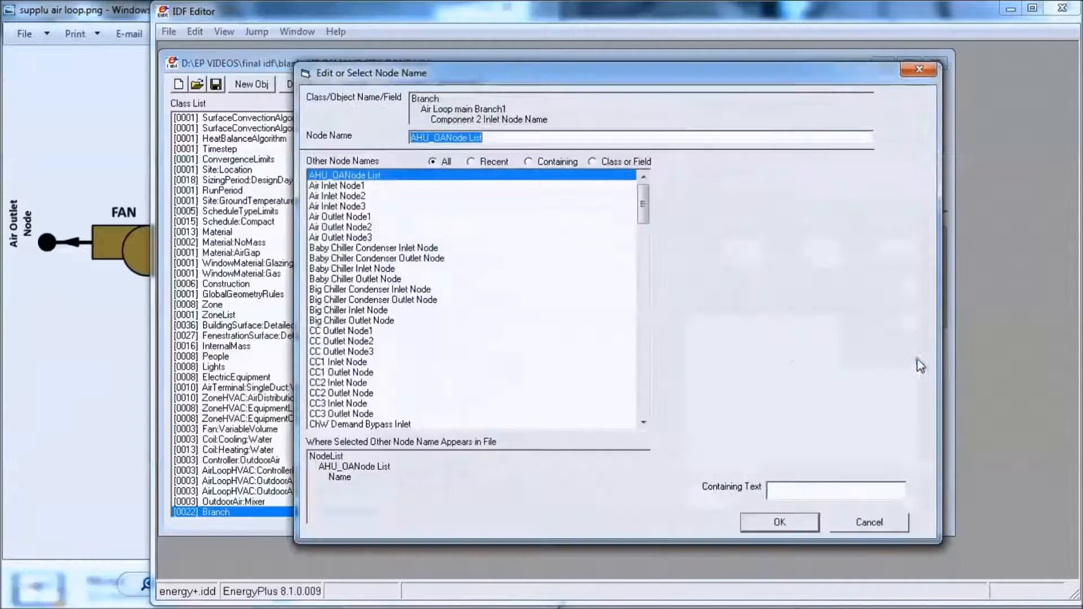
left_click(918, 70)
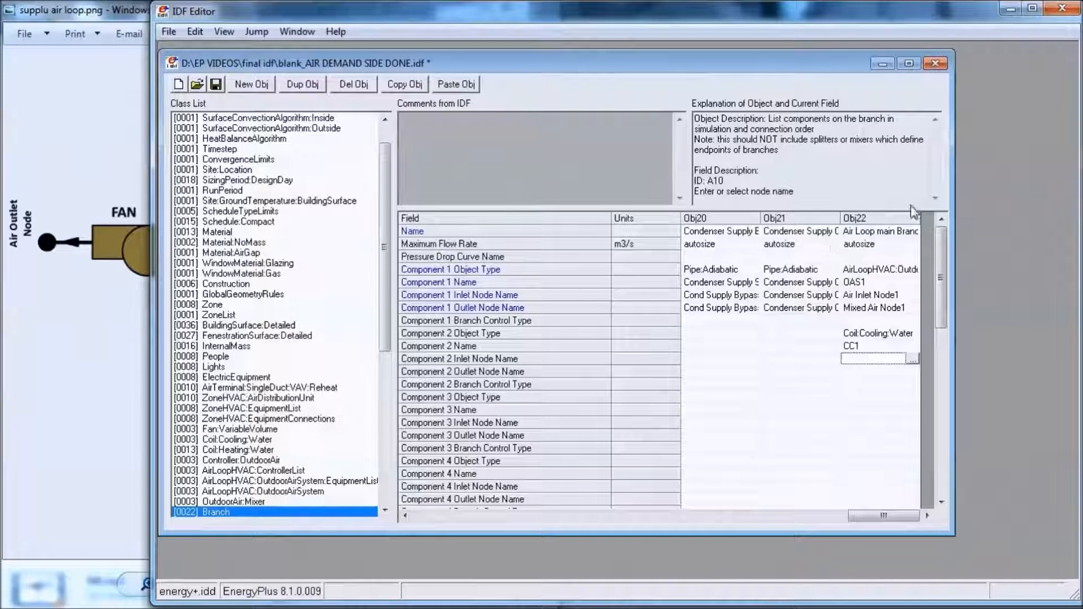
left_click(913, 358)
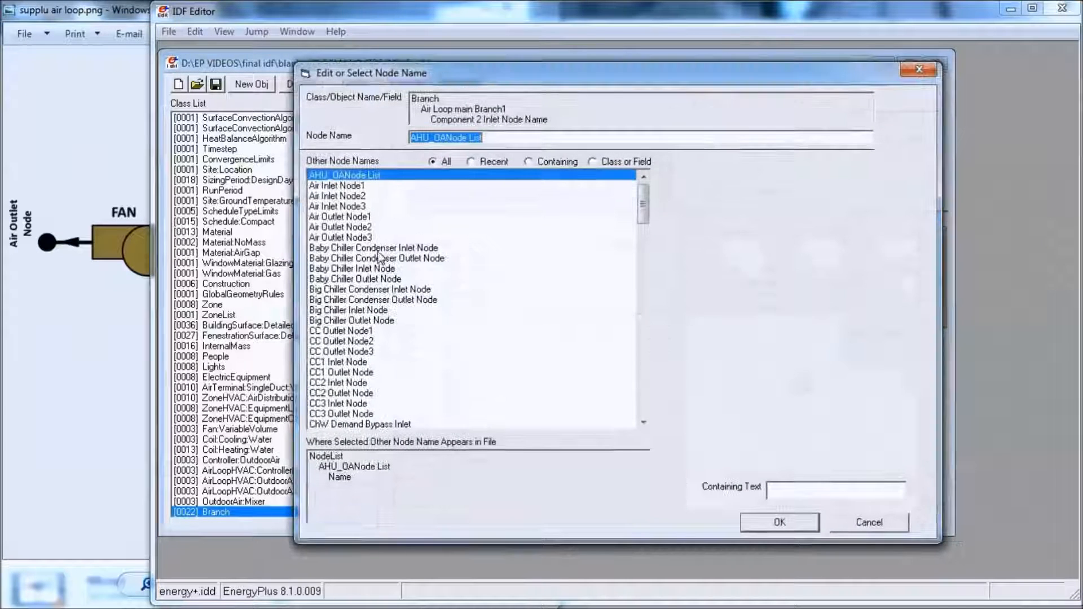
left_click_drag(643, 204, 631, 300)
left_click(355, 227)
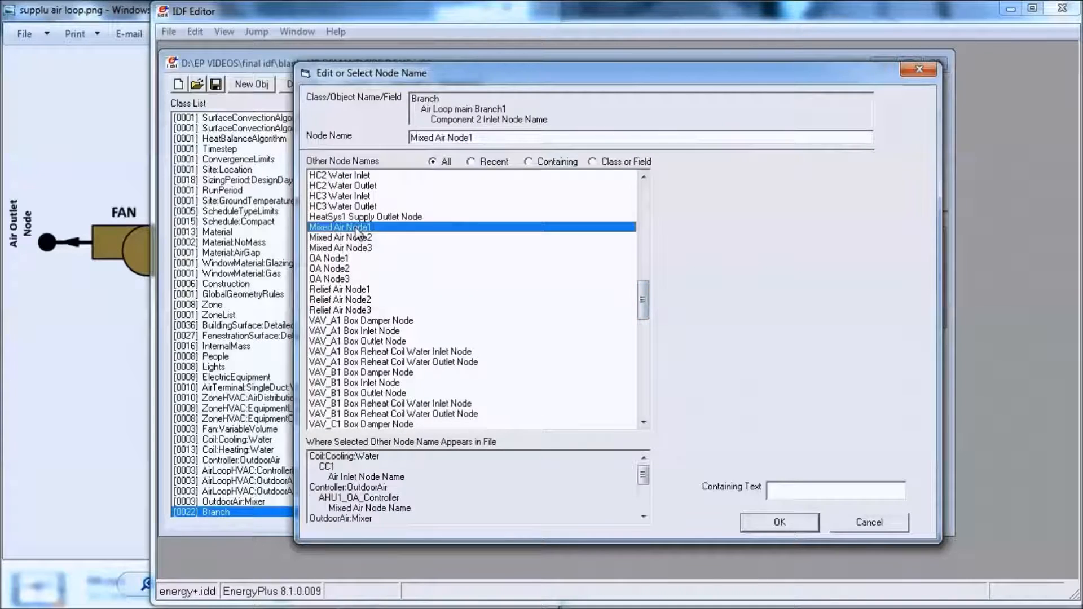
double_click(372, 228)
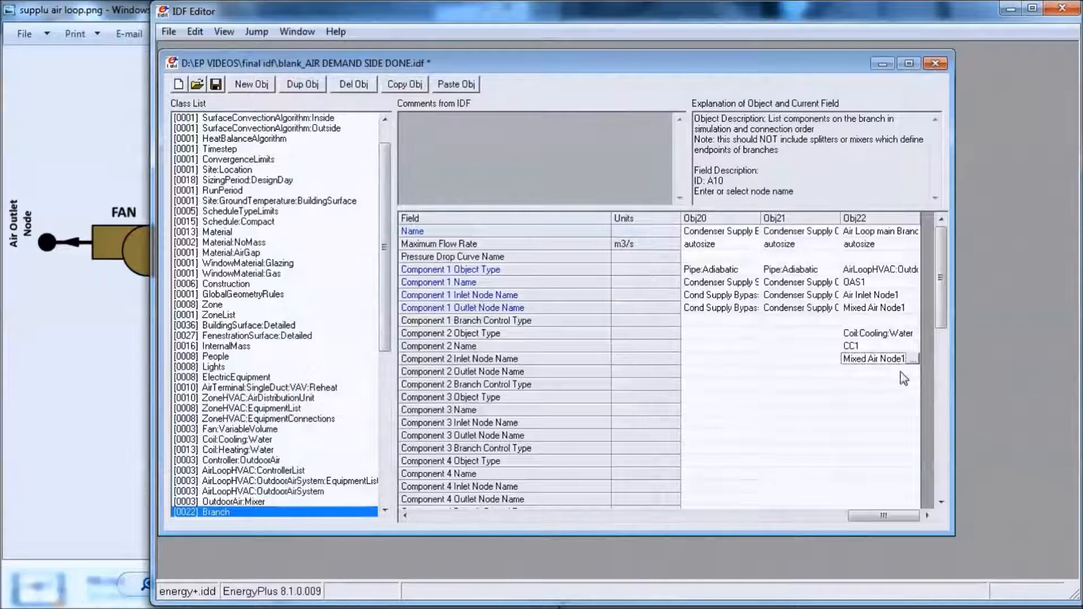
- Check the cooling coil's outlet in the supply-side diagram and set Component 2's outlet node to CC Outlet Node1
left_click(140, 325)
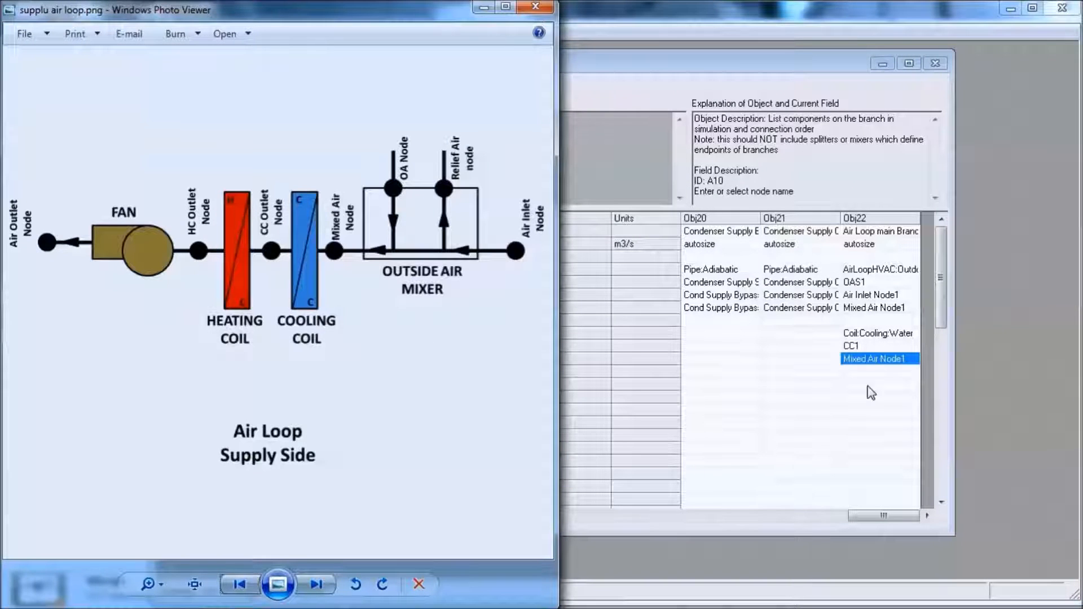
left_click(891, 376)
left_click(891, 372)
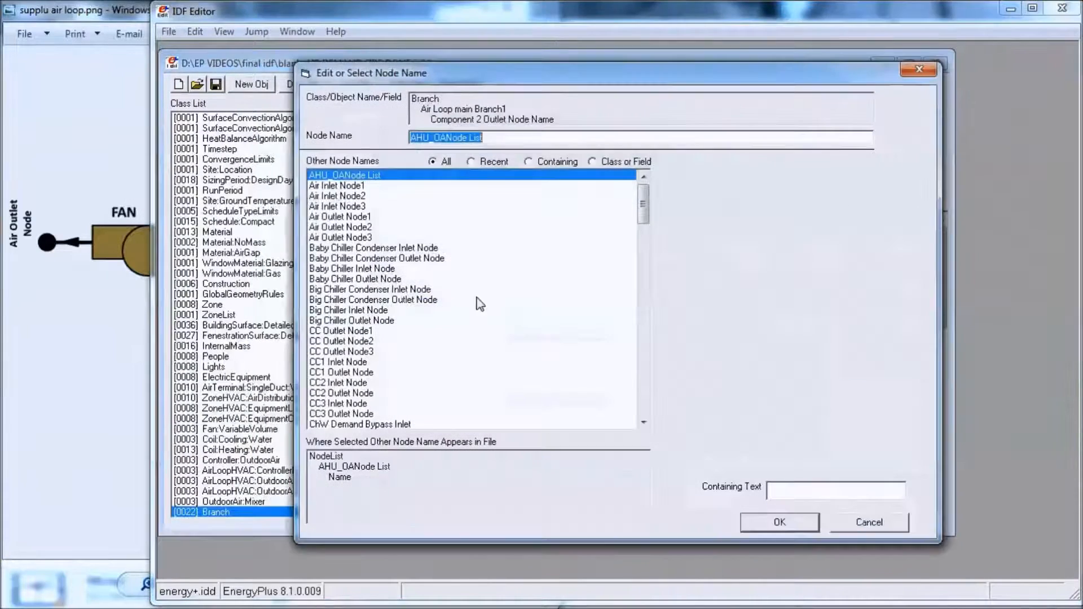
scroll(369, 237, "down", 6)
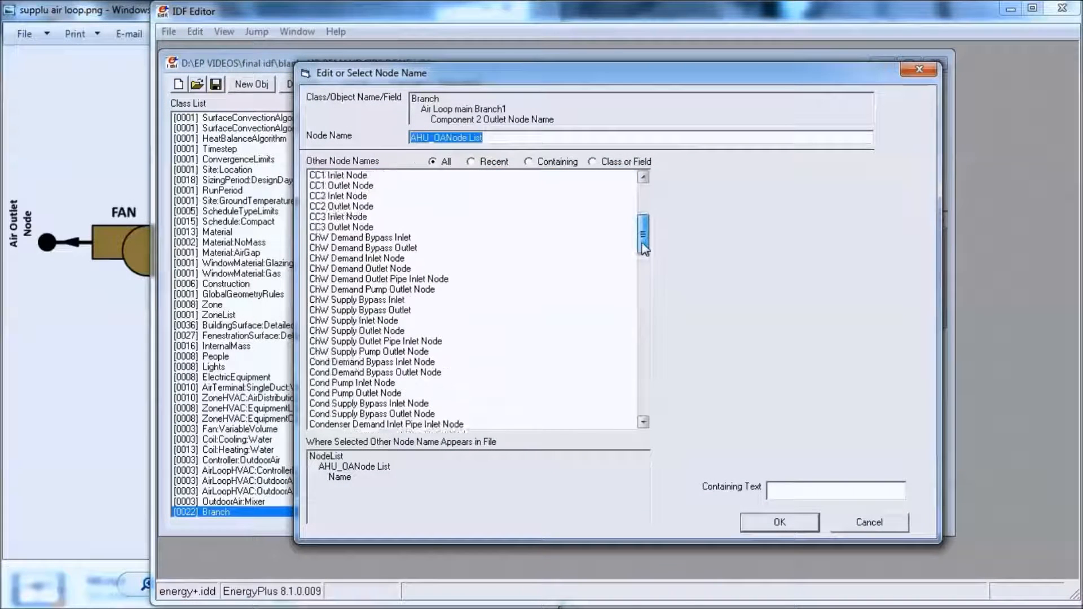
left_click(368, 196)
scroll(361, 200, "up", 1)
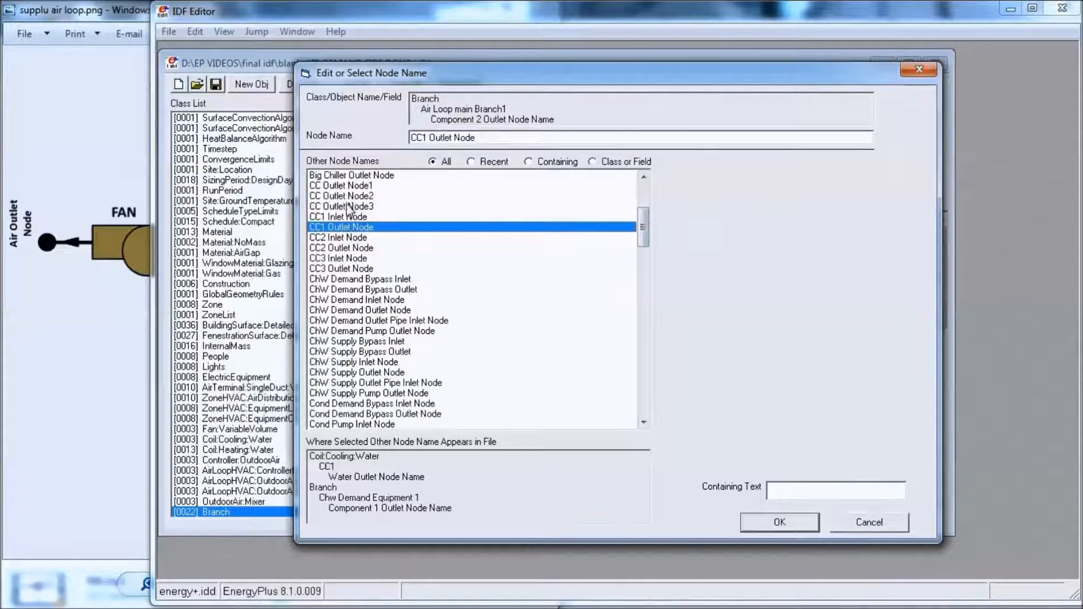
double_click(364, 196)
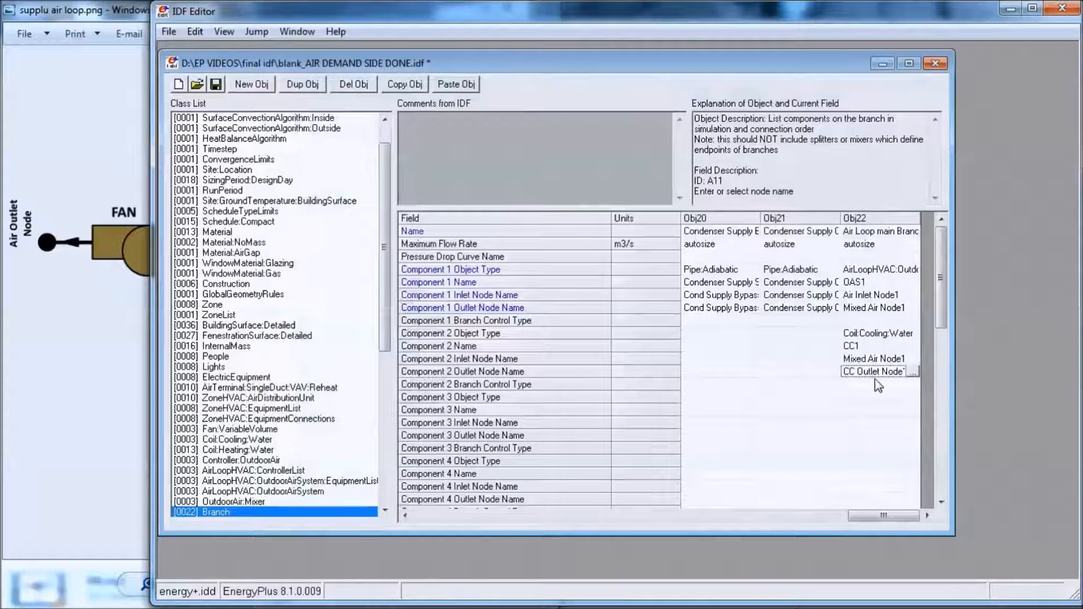
- Enter Coil:heating:water as Component 3's object type in Air Loop main Branch1
left_click(888, 397)
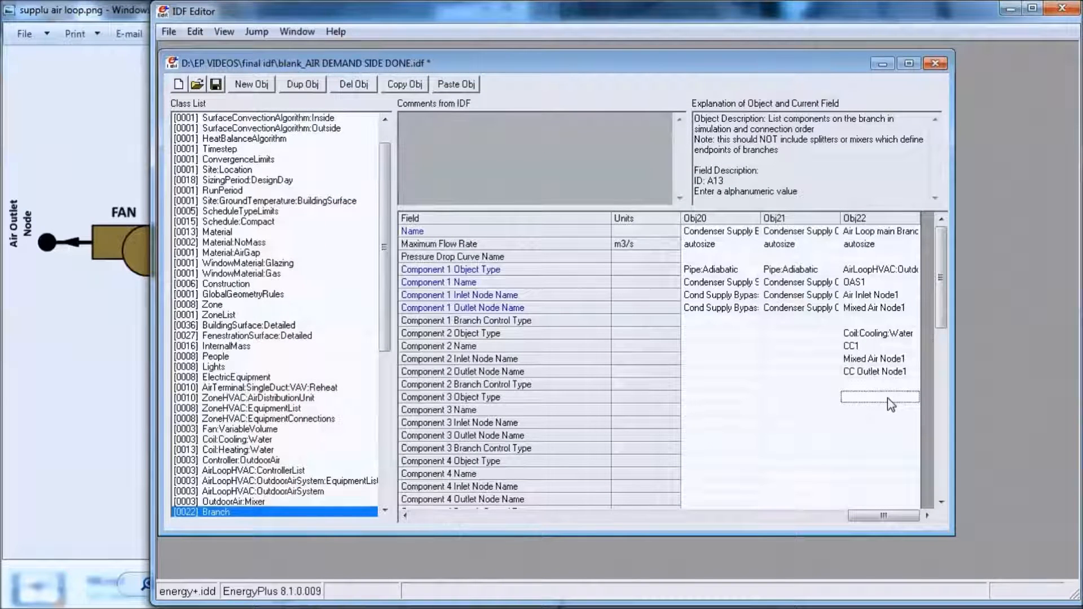
type("cOIL")
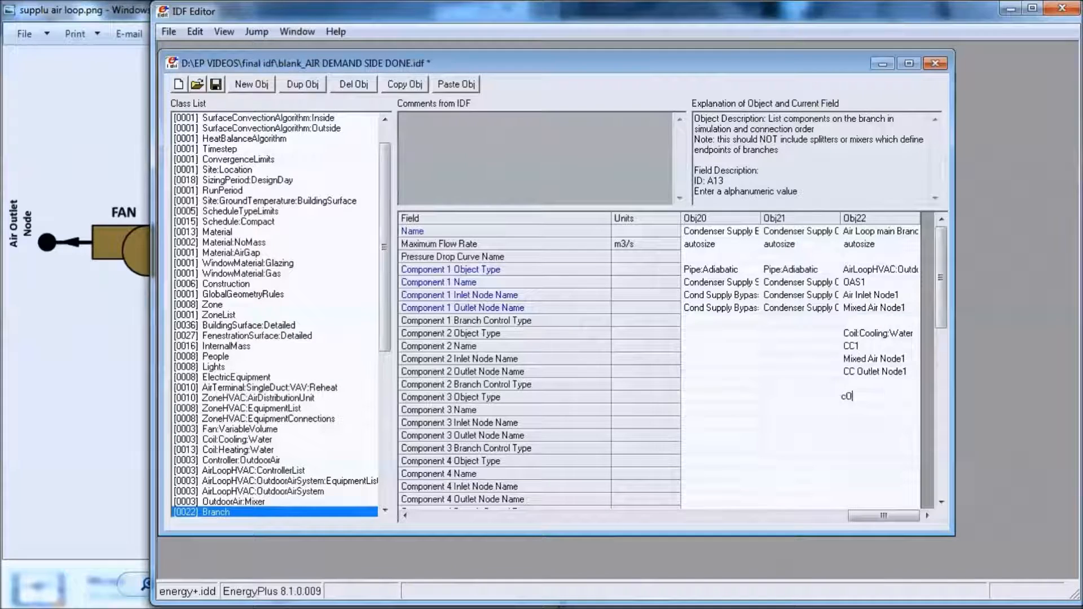
key("BackSpace")
key("BackSpace")
key("BackSpace")
key("BackSpace")
type("Coil:heating:water")
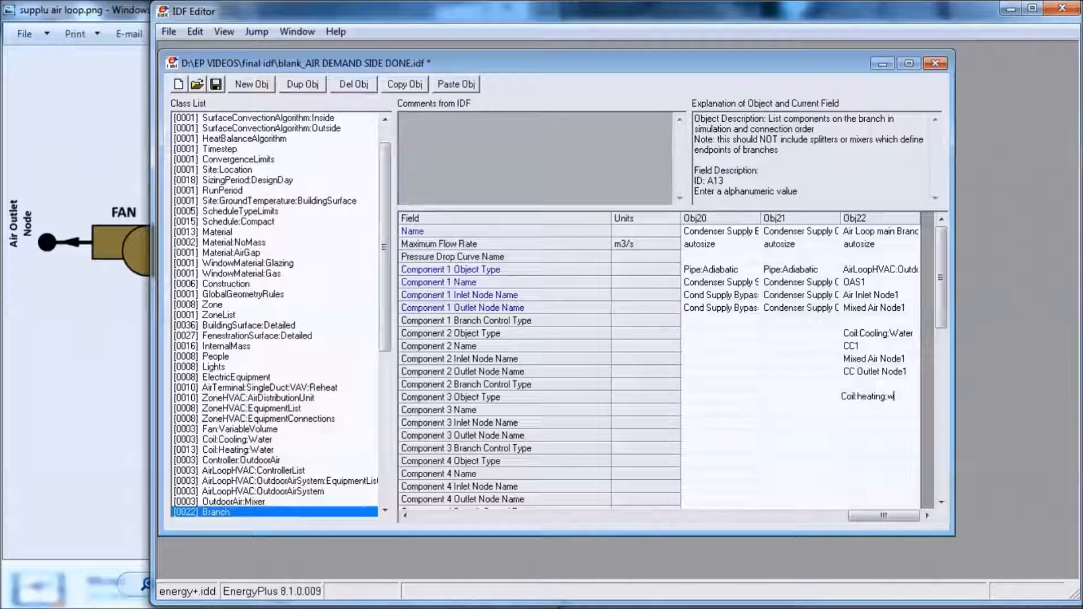
- Edit the capitalization of Component 3's object type so that it reads Coil:Heating:Hater
left_click(865, 396)
key("BackSpace")
type("H")
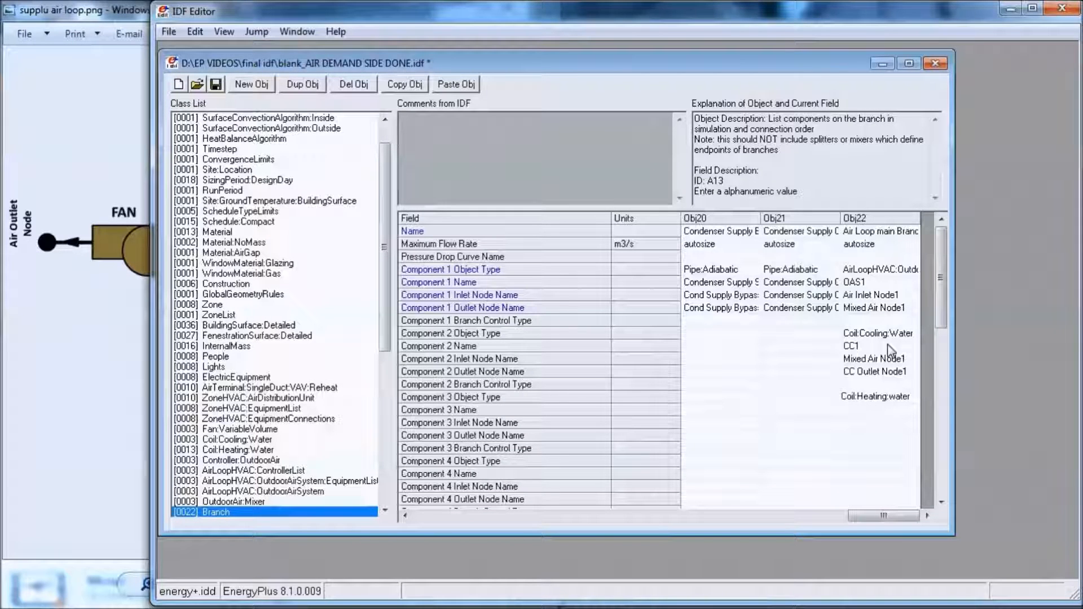
left_click(896, 396)
key("BackSpace")
type("W")
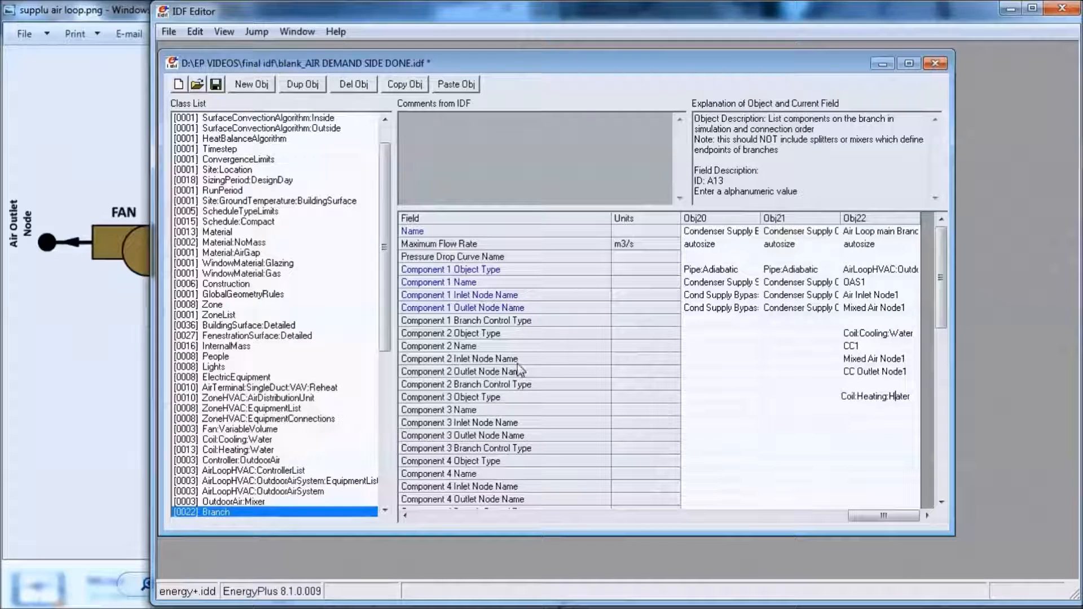
left_click(560, 607)
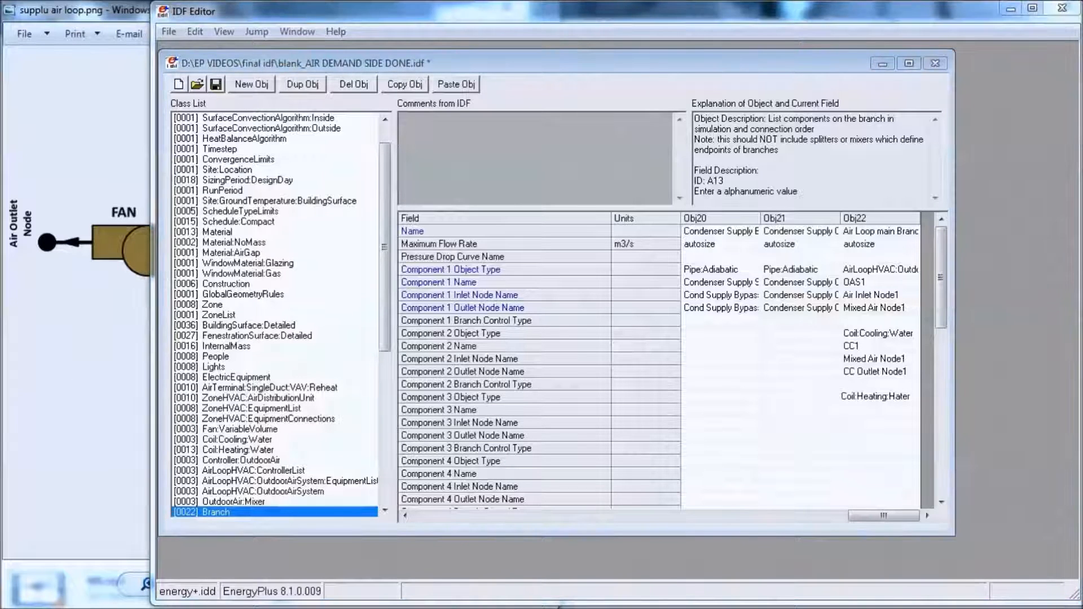
- Name Component 3 of Air Loop main Branch1 HC1 and set its inlet node to CC Outlet Node1
left_click(887, 412)
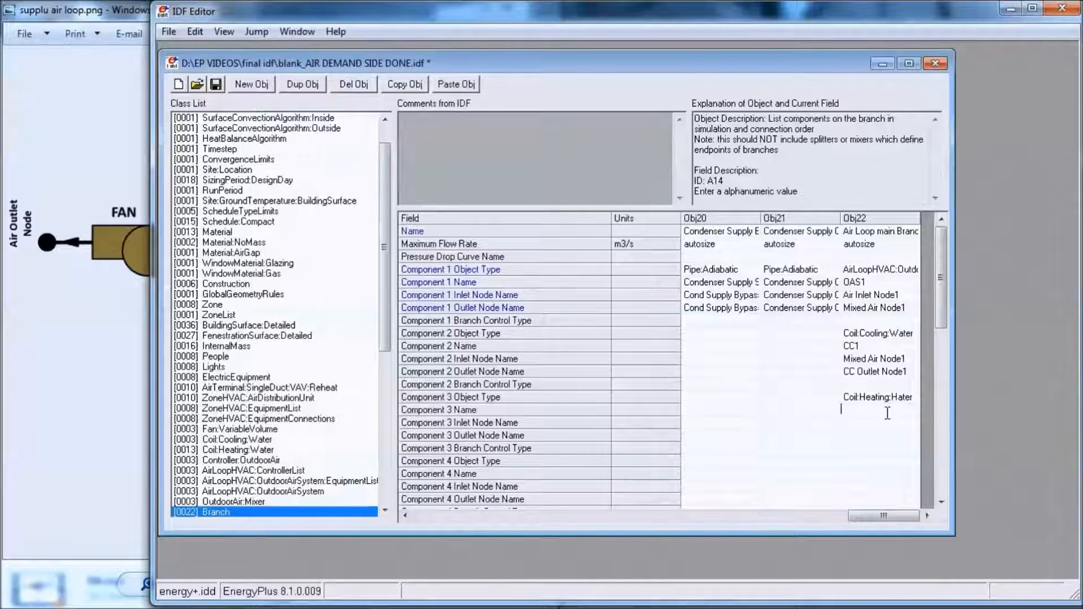
type("HC1")
left_click(862, 423)
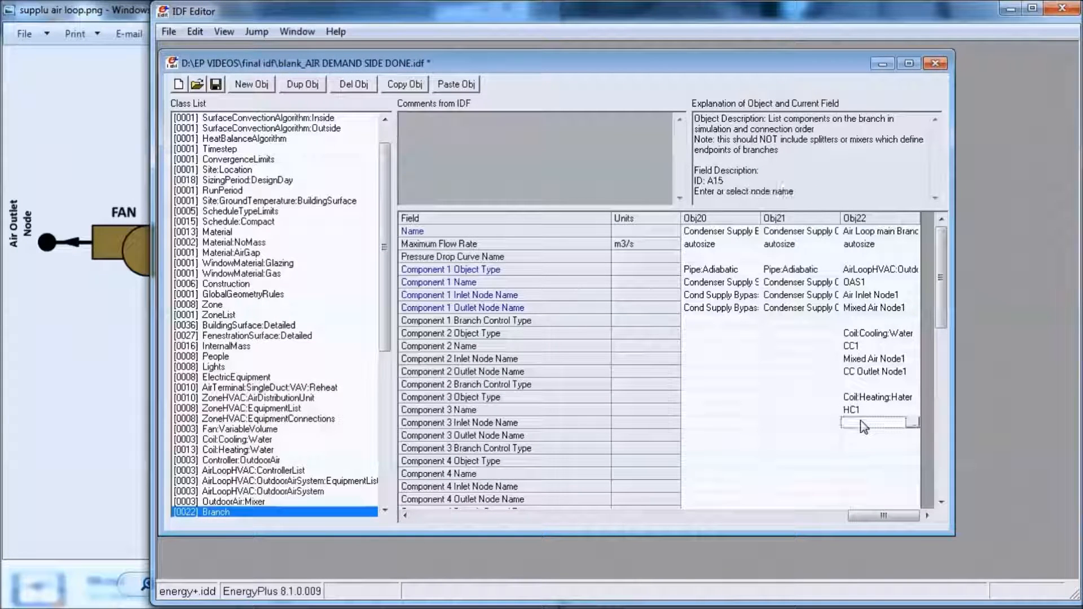
left_click(911, 423)
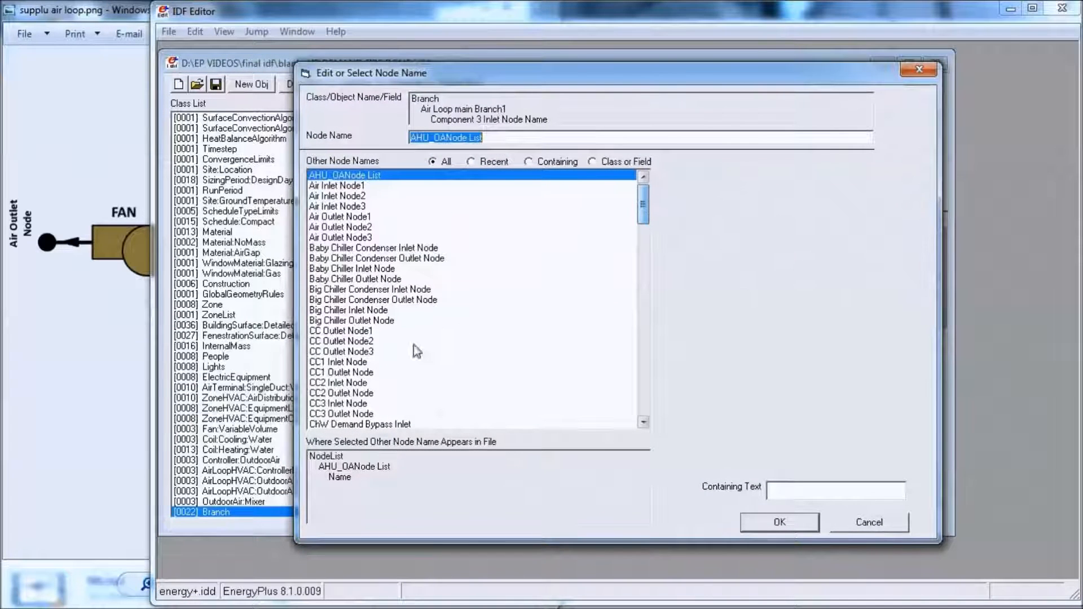
left_click(369, 332)
double_click(370, 332)
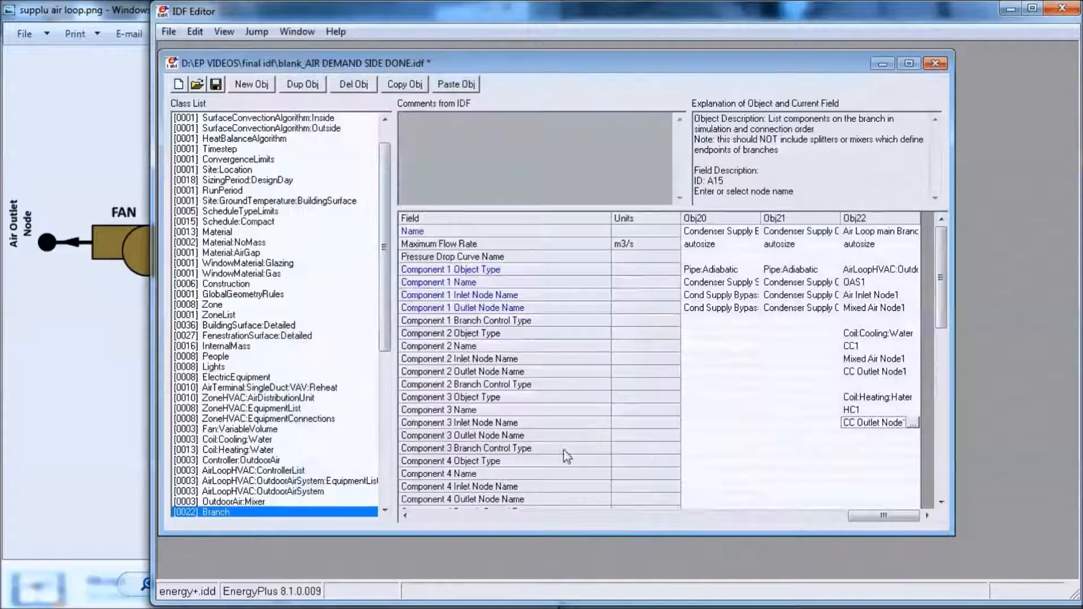
- Set Component 3's outlet node to HC Outlet Node1
left_click(909, 436)
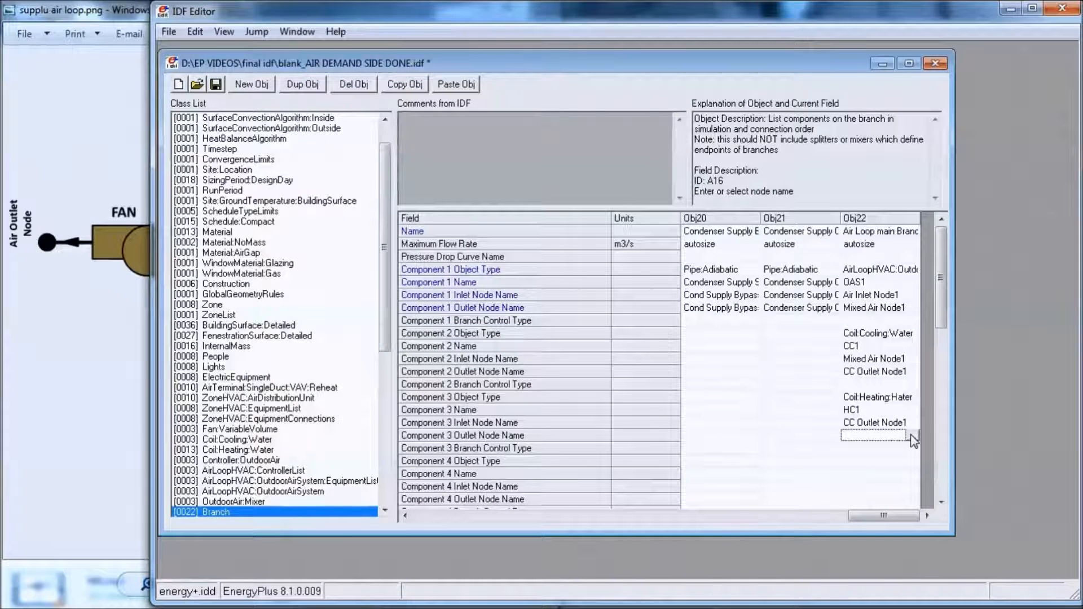
left_click(912, 438)
left_click_drag(643, 192, 645, 279)
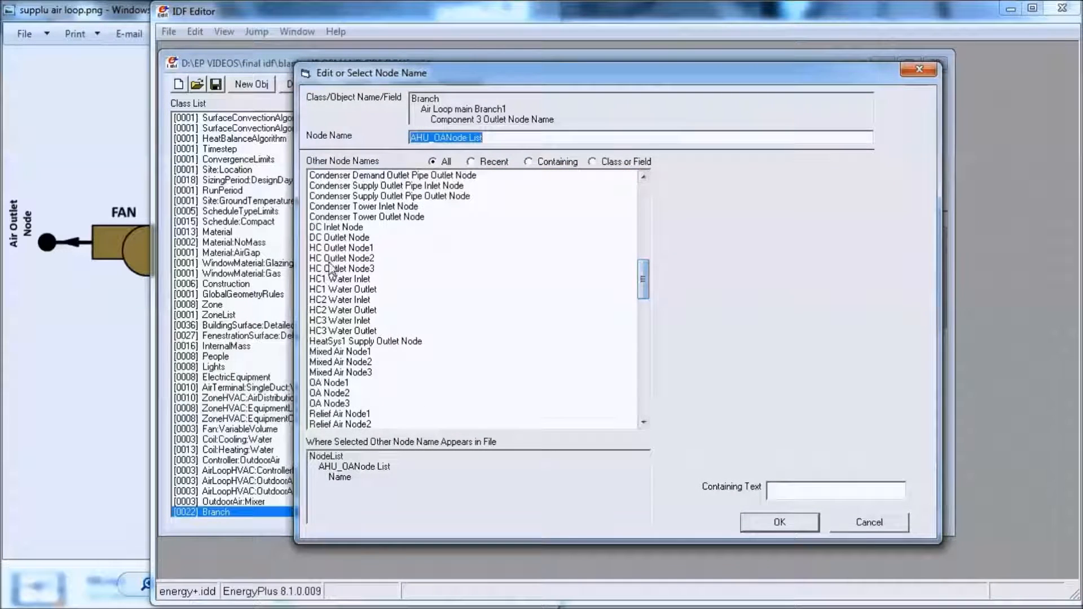
double_click(354, 249)
- Define Component 4 of Air Loop main Branch1 with object type Fan:VariableVolume and name Fan1
left_click(865, 462)
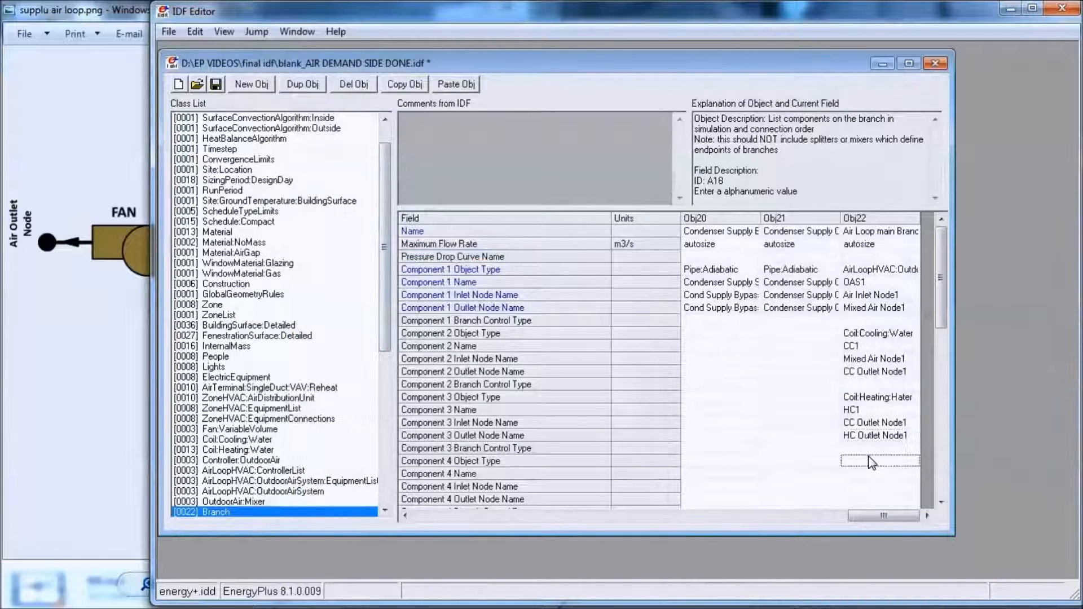
left_click(872, 458)
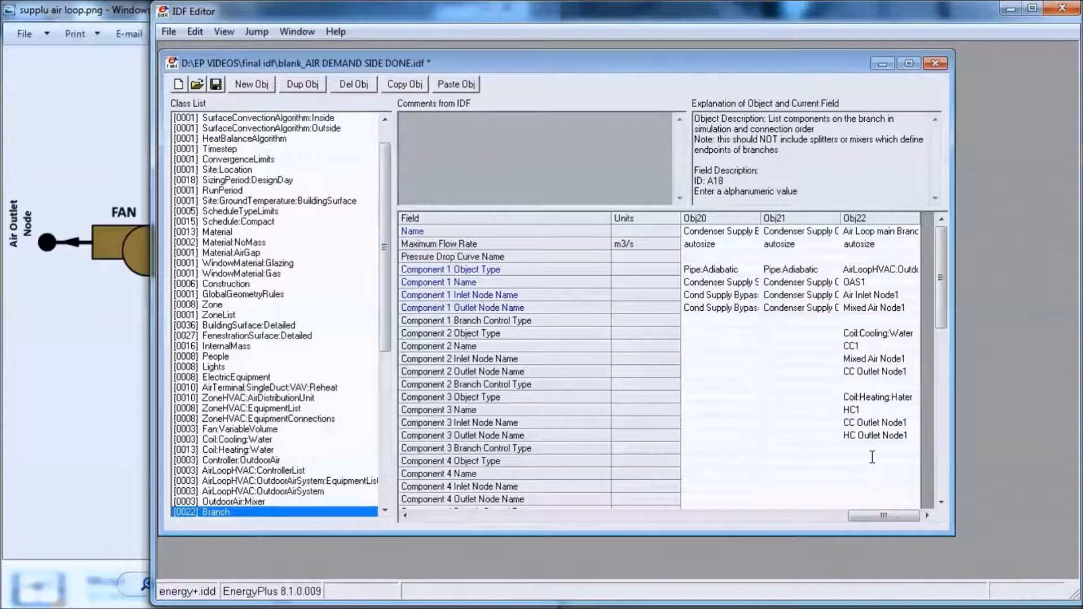
type("Fan:variableC")
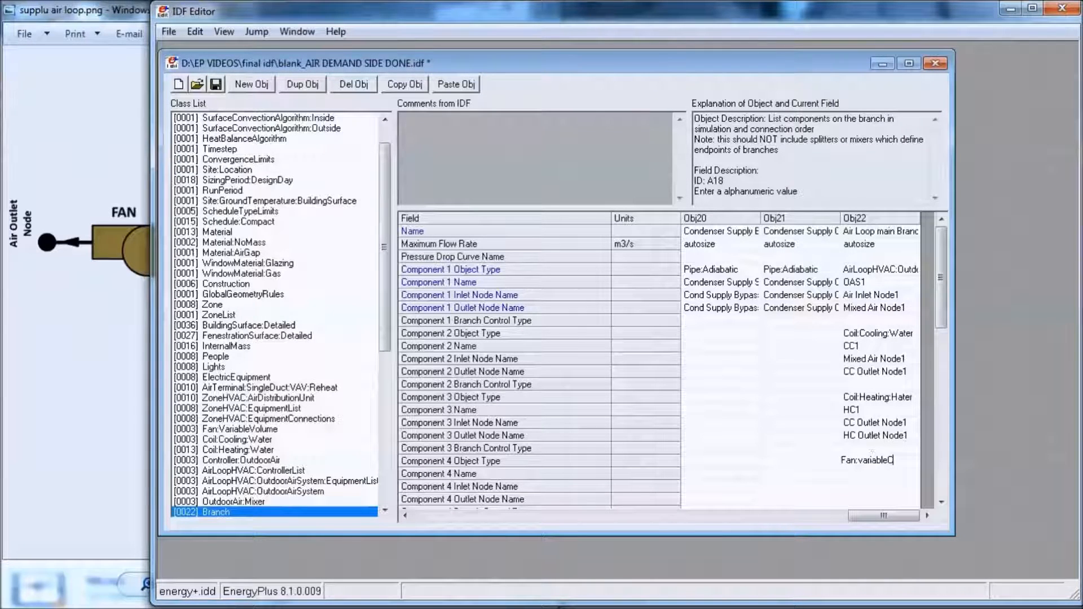
type("olu")
left_click(865, 466)
key("BackSpace")
type("V")
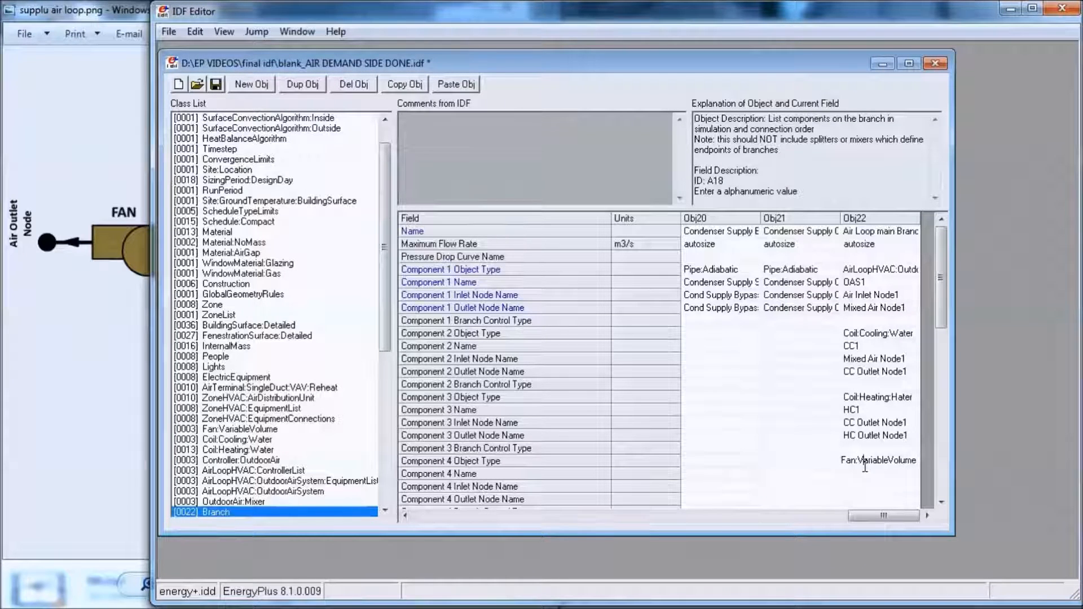
left_click(872, 475)
type("Fan1")
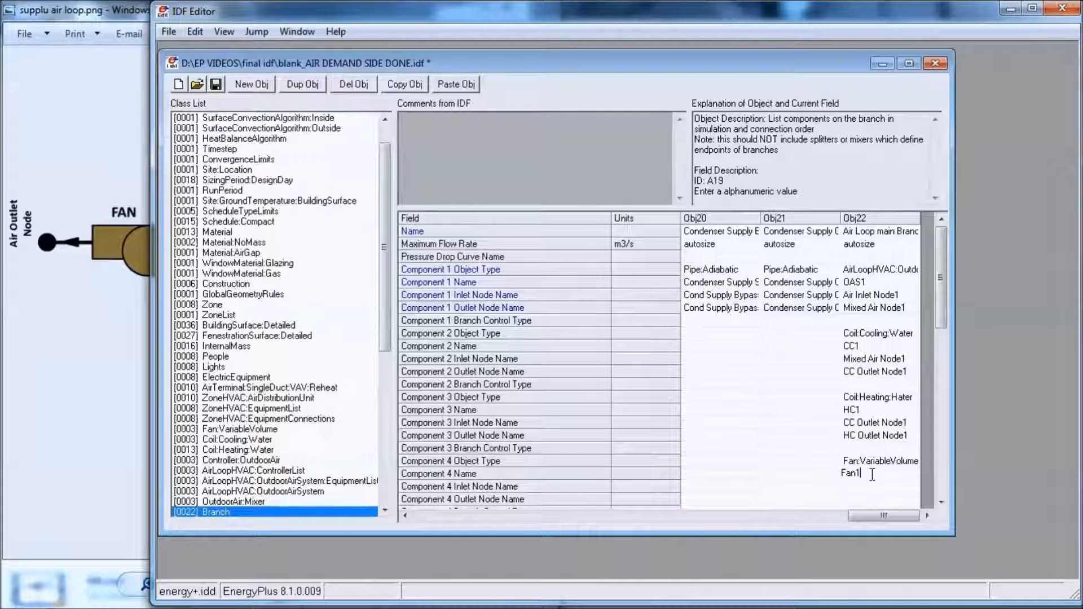
- Set Component 4's inlet node to HC Outlet Node1 and its outlet node to Air Inlet Node1
double_click(861, 486)
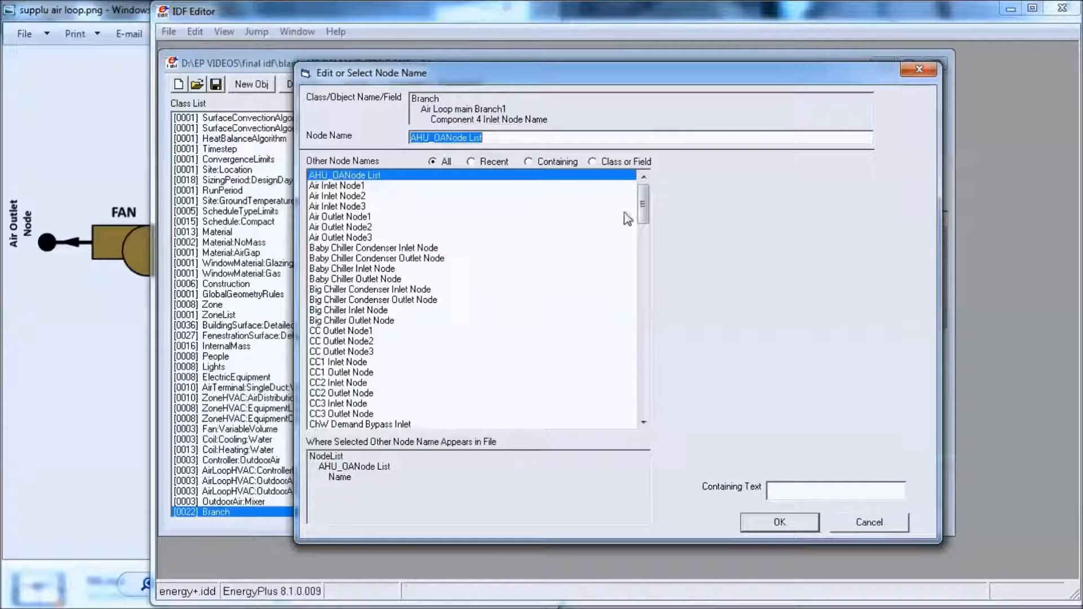
left_click_drag(643, 211, 643, 278)
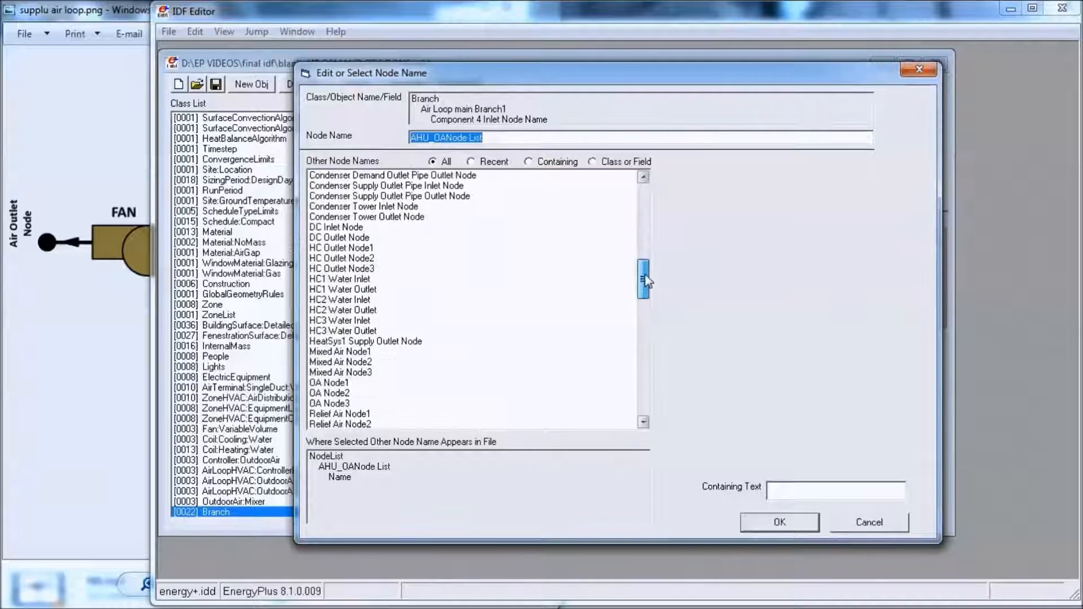
left_click(356, 249)
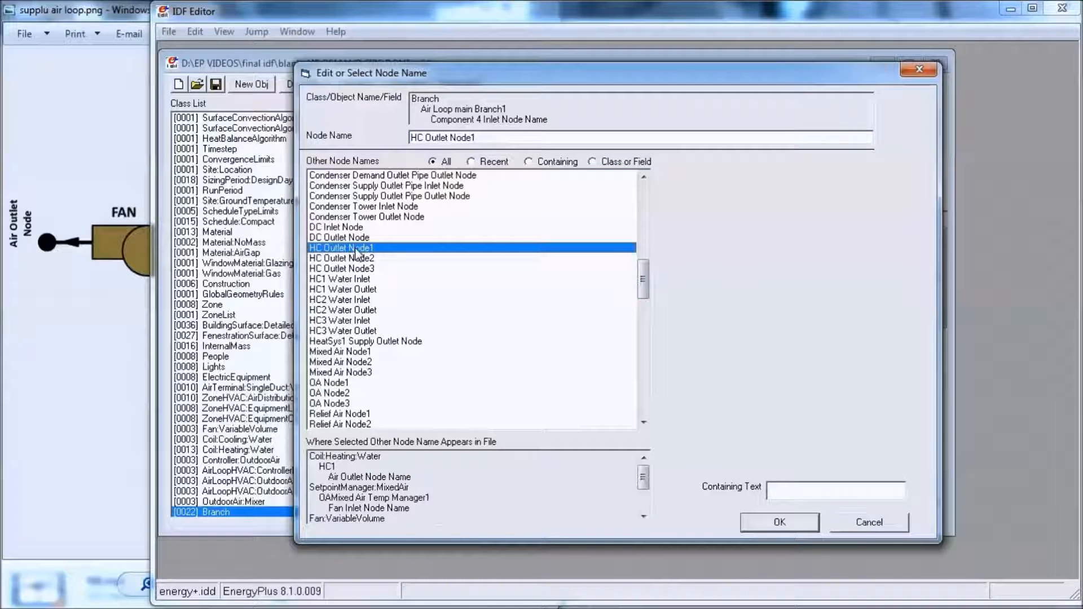
double_click(356, 250)
left_click(900, 499)
left_click(910, 502)
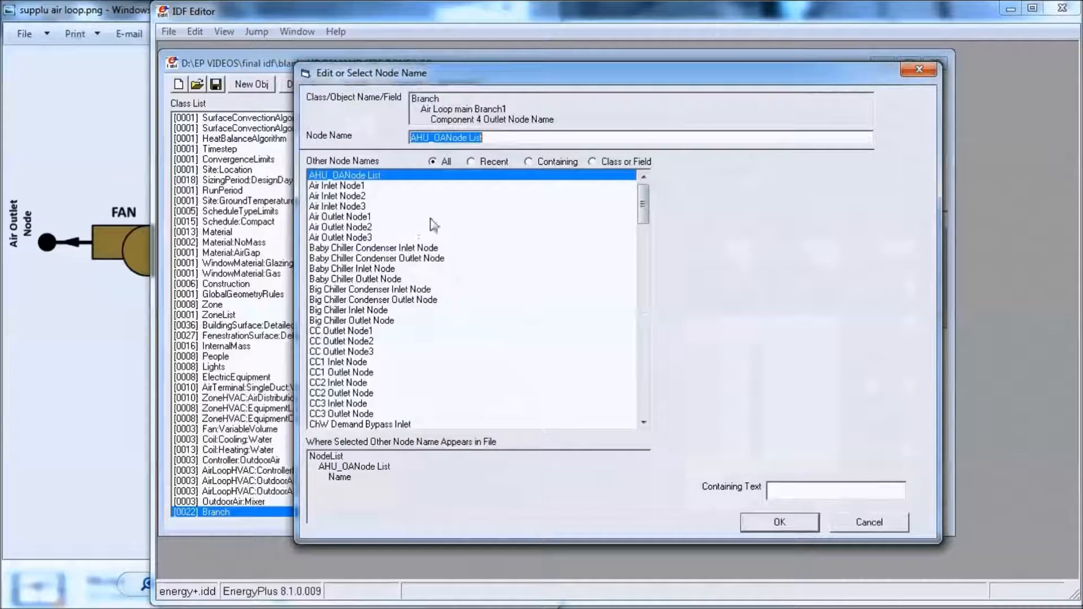
double_click(352, 187)
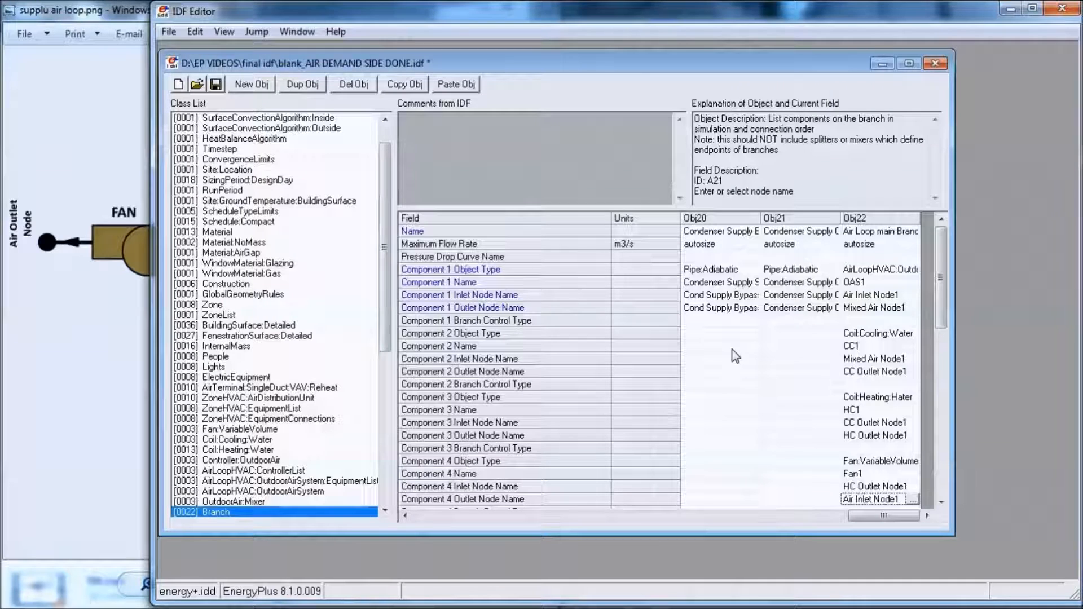
- Enlarge the IDF file window to show more branch fields and objects
left_click_drag(762, 533, 762, 567)
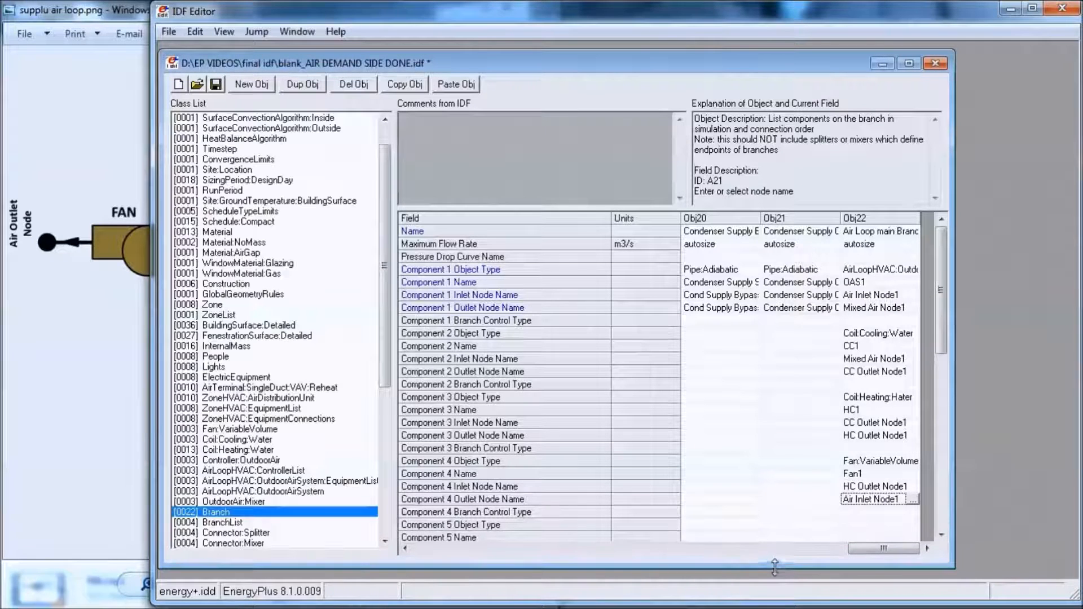
left_click_drag(950, 404, 1055, 398)
left_click(963, 220)
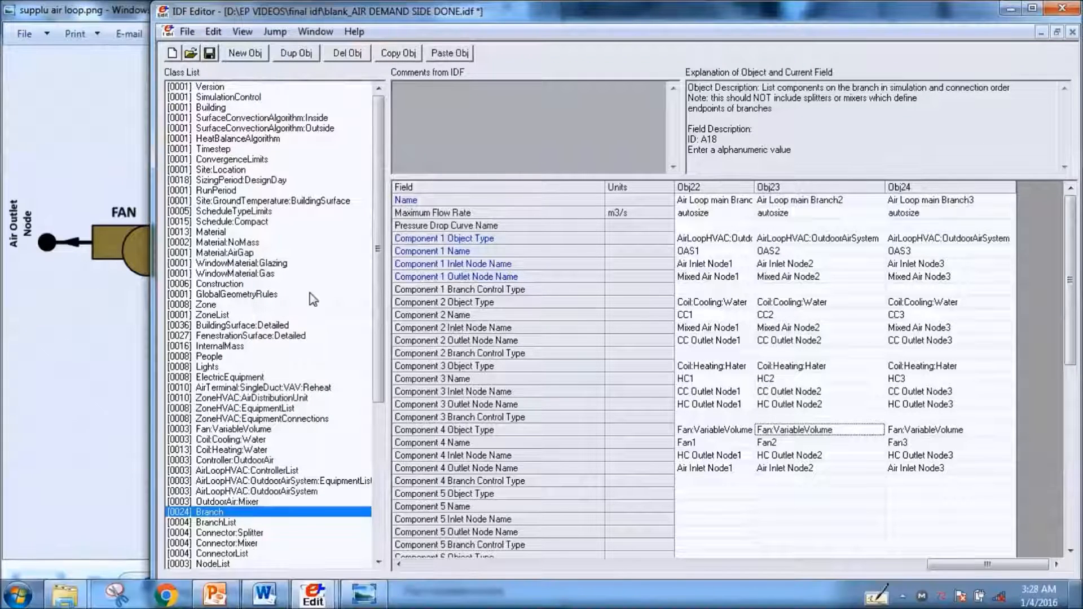
- Create a new AirLoopHVAC object in the Air Distribution group and name it AirLoop1
left_click_drag(374, 321, 375, 362)
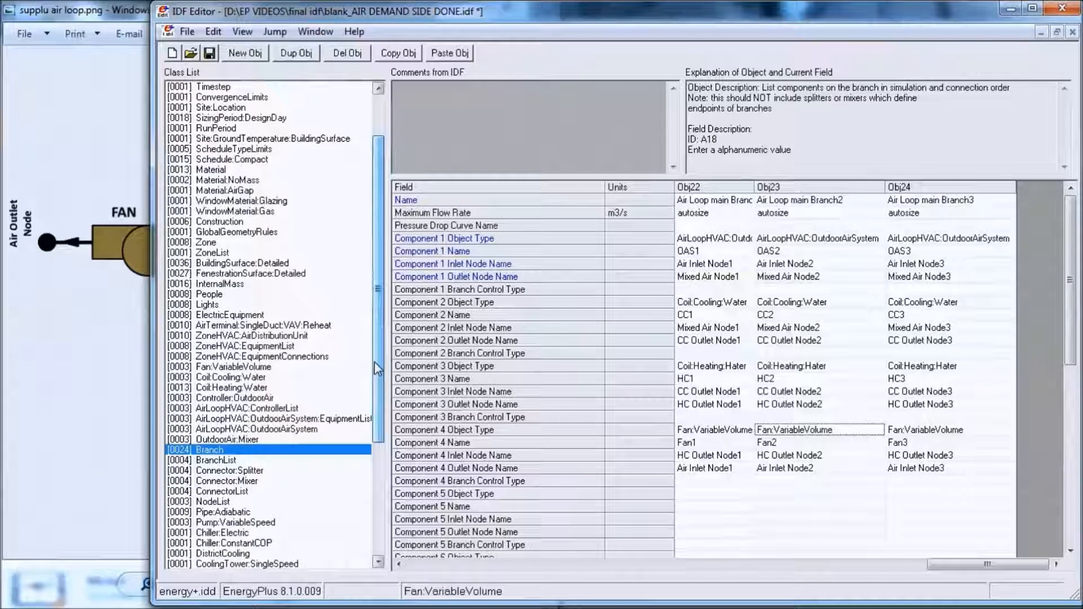
key("ctrl+l")
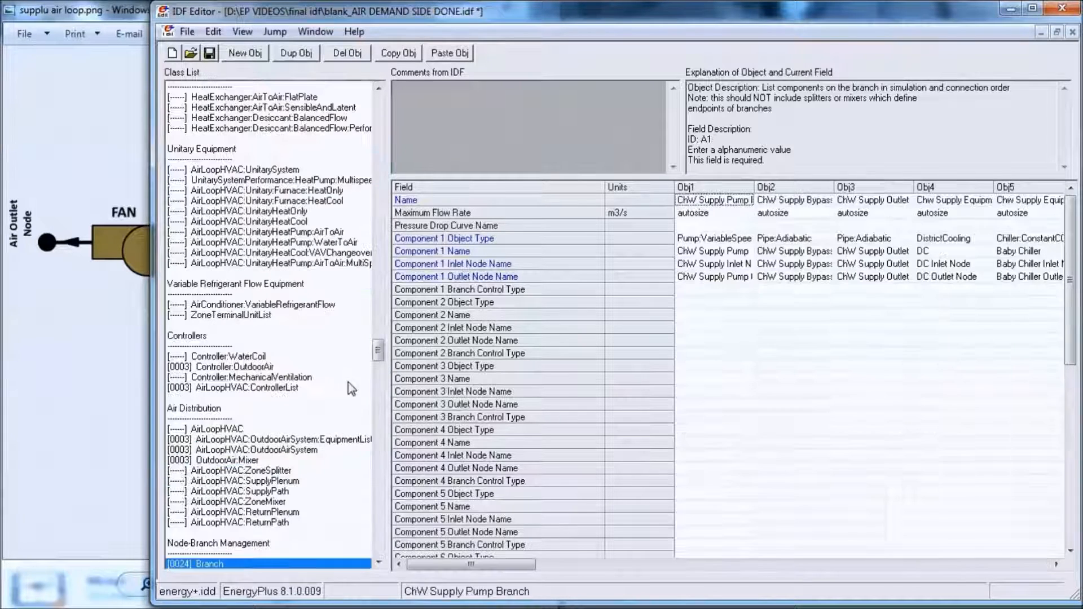
left_click(231, 432)
left_click(245, 53)
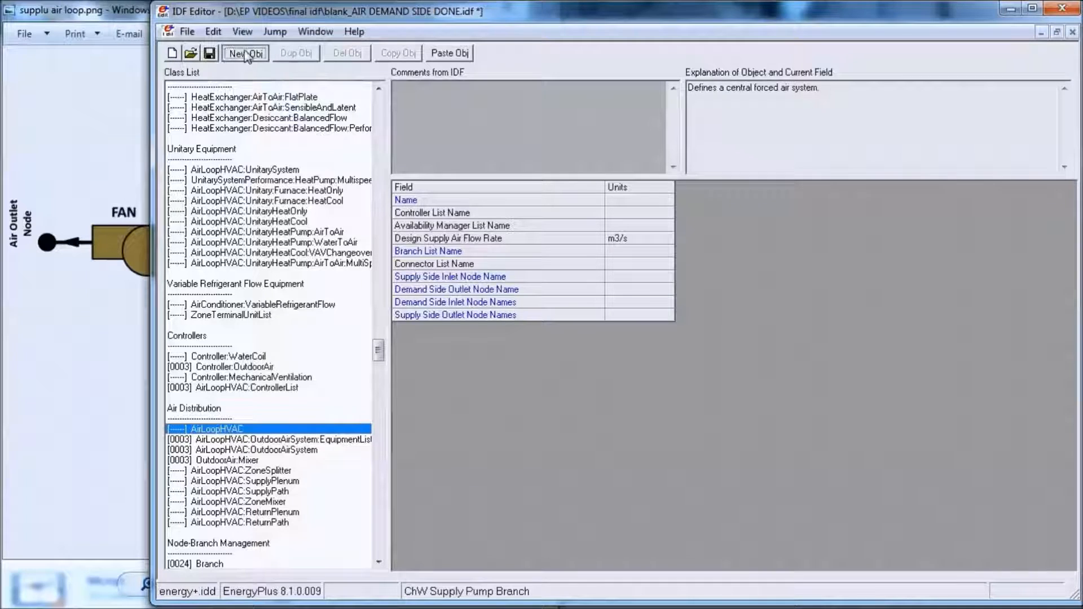
left_click(713, 201)
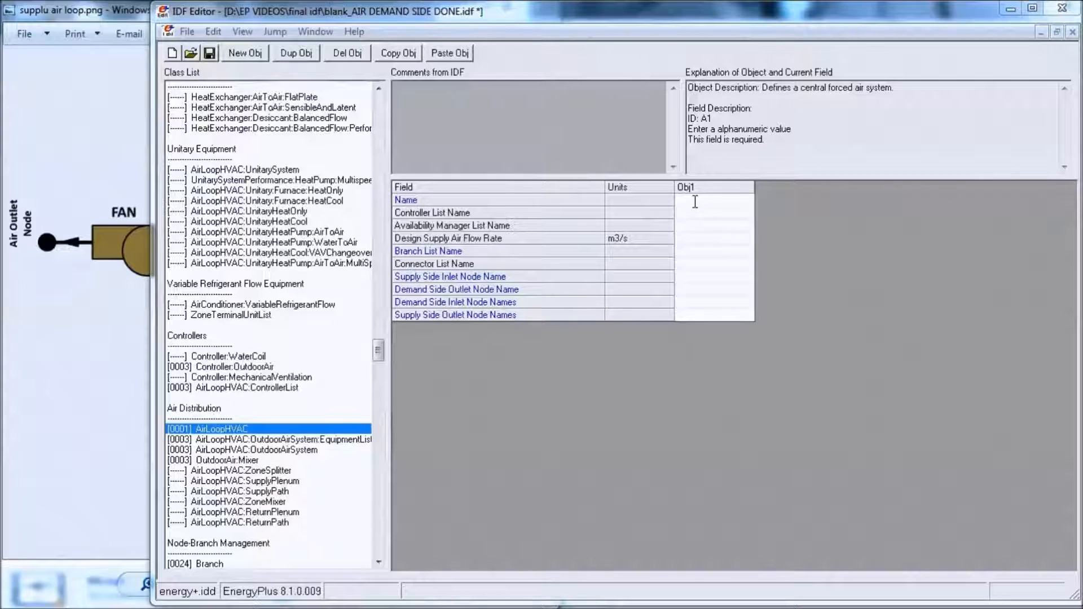
type("Air")
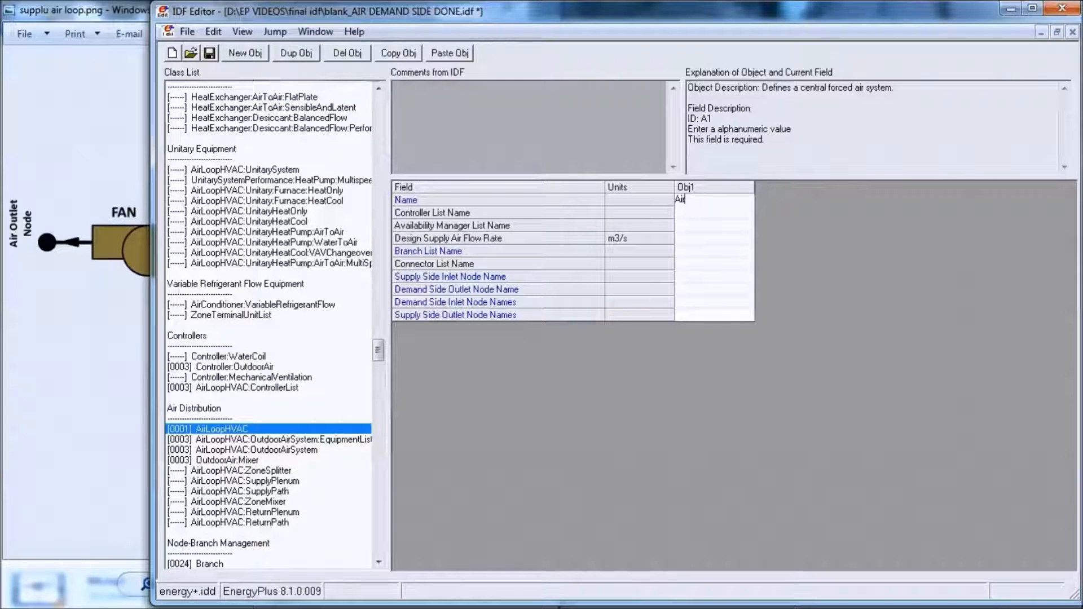
type("Loop")
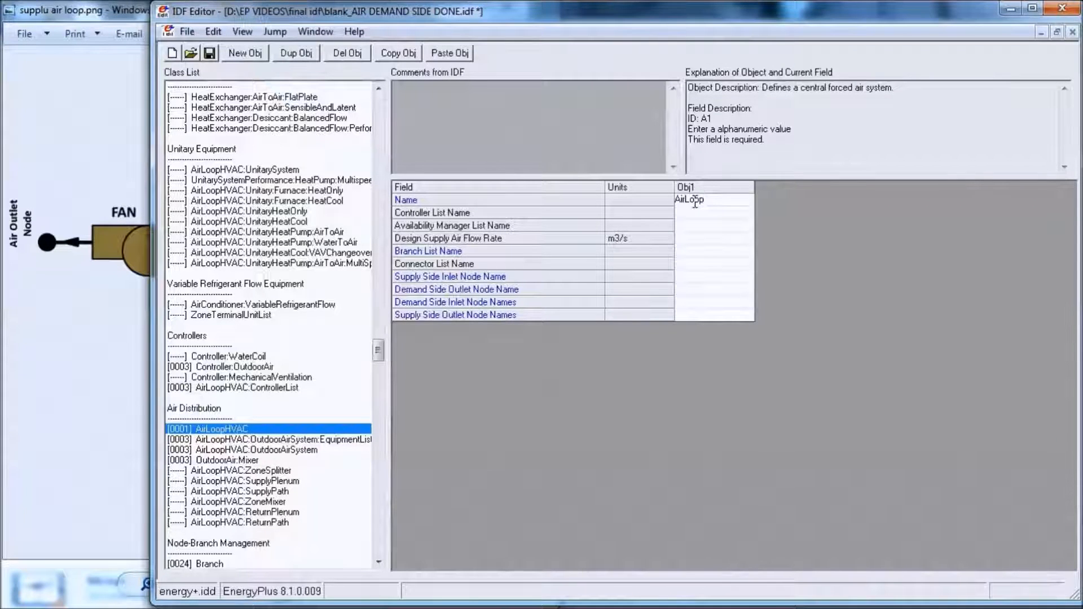
type("1")
- Assign AHU1 Availability Manager List to AirLoop1 and set its Design Supply Air Flow Rate to autosize
left_click(722, 214)
left_click(722, 214)
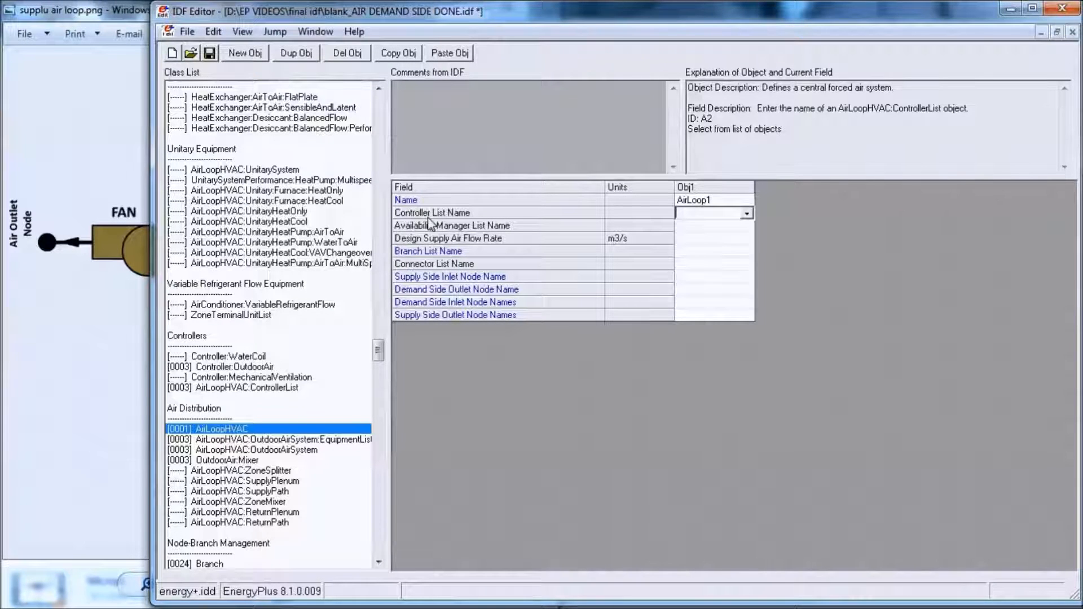
left_click(722, 229)
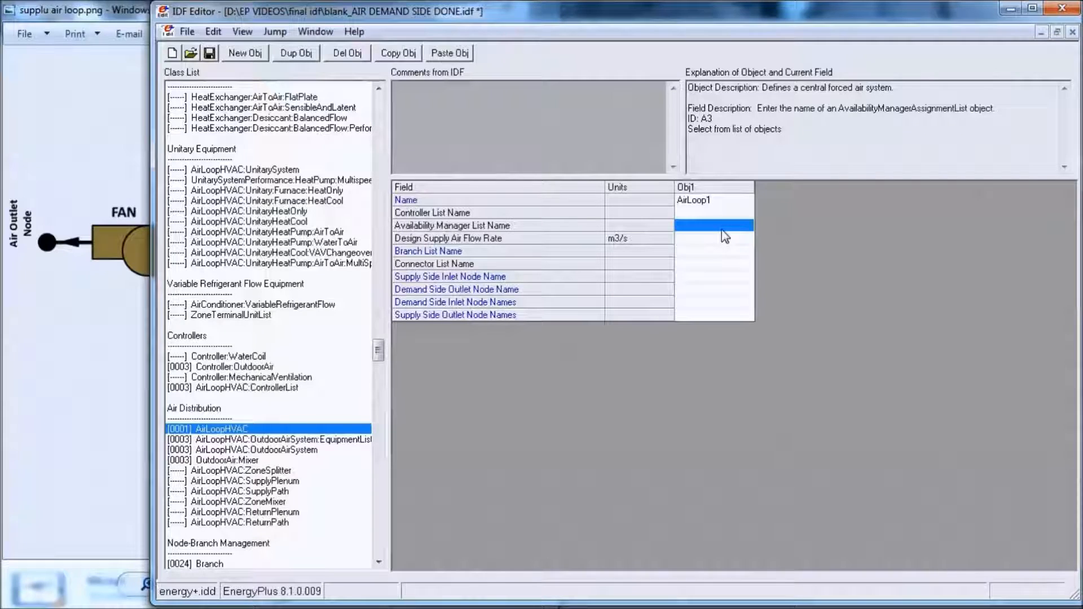
left_click(722, 229)
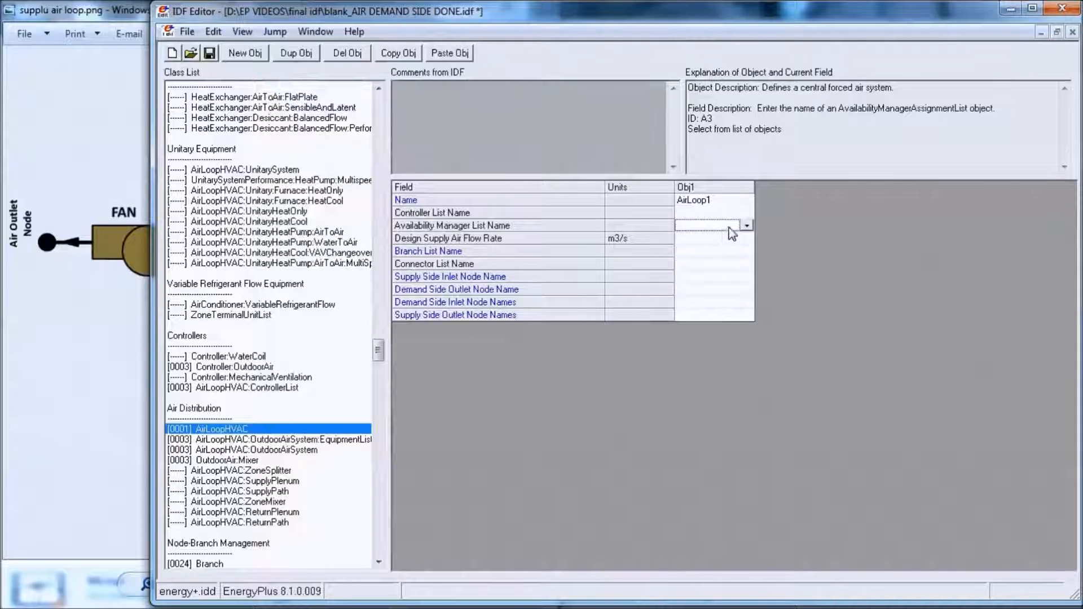
left_click(748, 226)
left_click(733, 243)
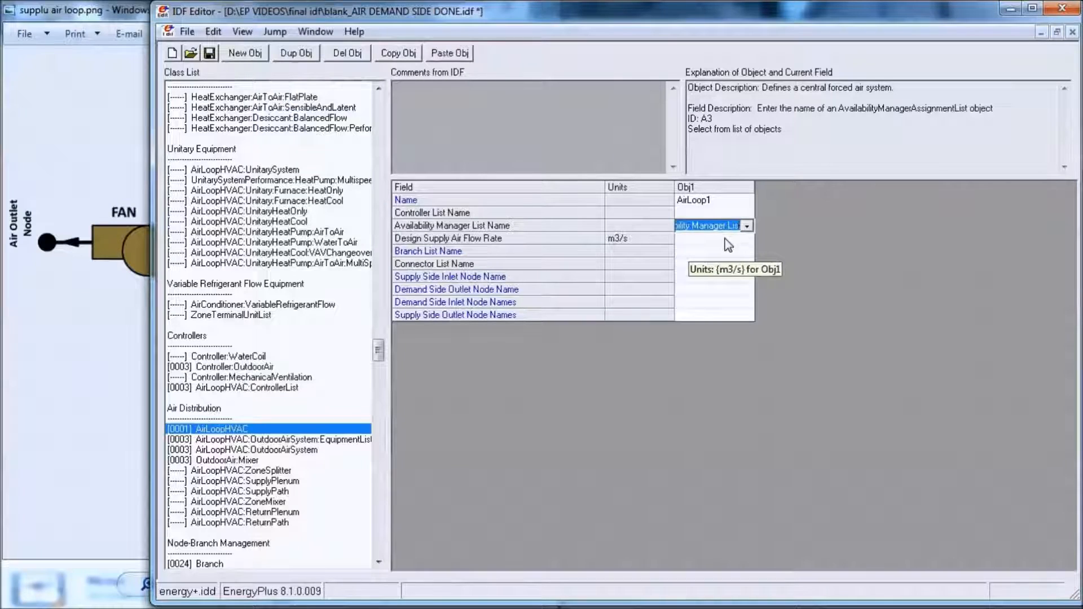
left_click(724, 237)
left_click(713, 270)
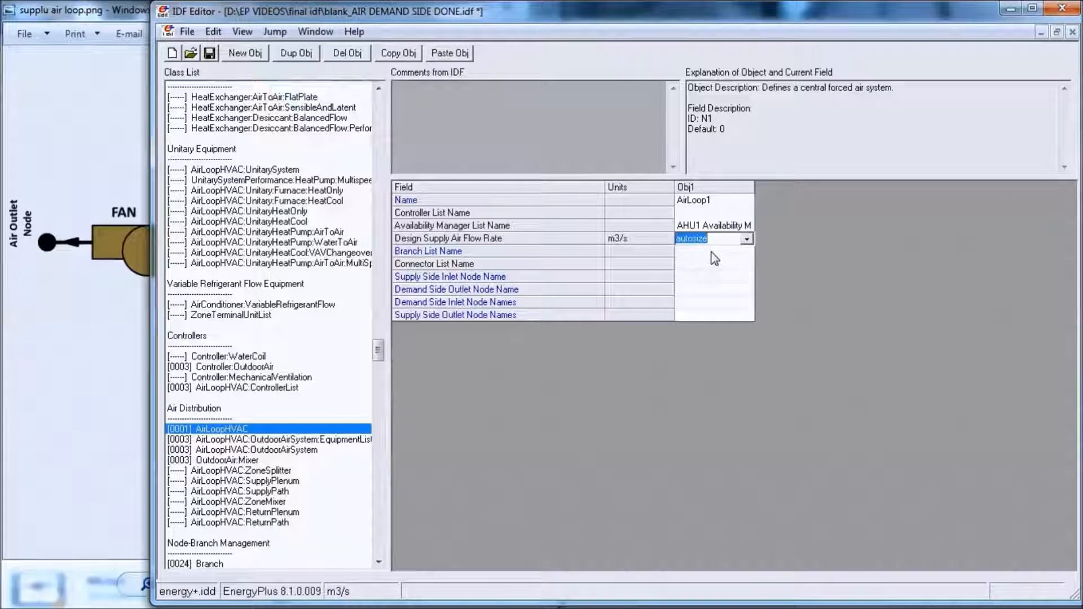
- Create a new BranchList object in the Node-Branch Management group and name it Air Loop Branches1
left_click(711, 252)
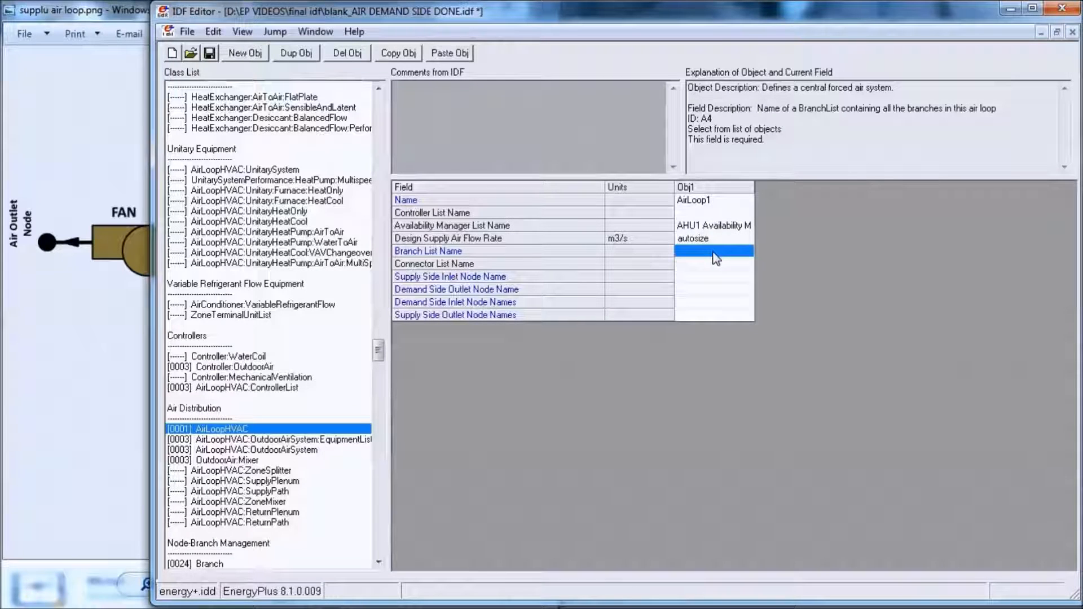
left_click_drag(378, 352, 384, 367)
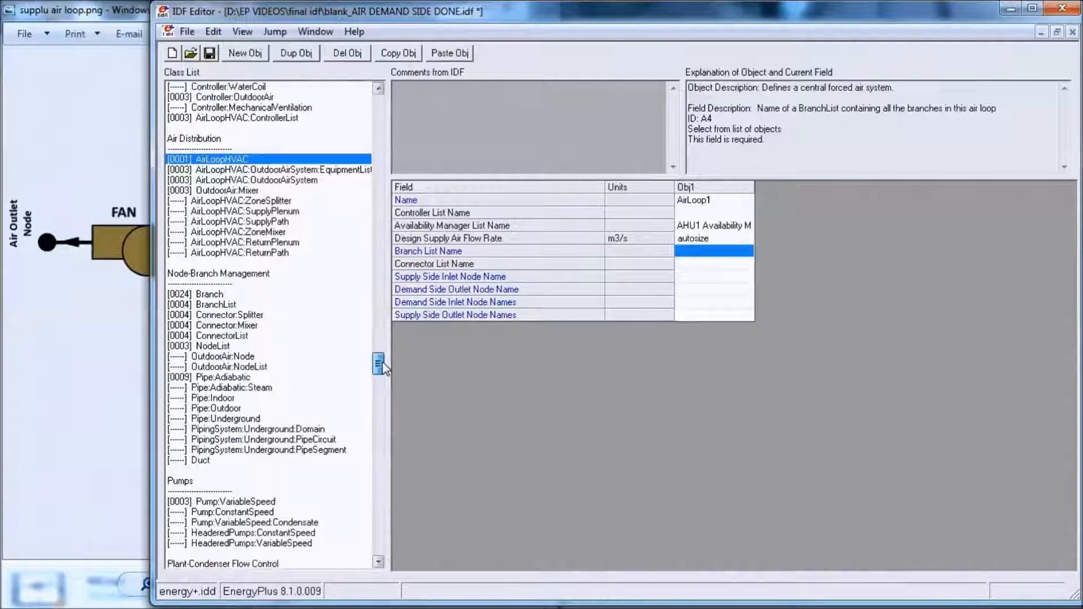
left_click(212, 304)
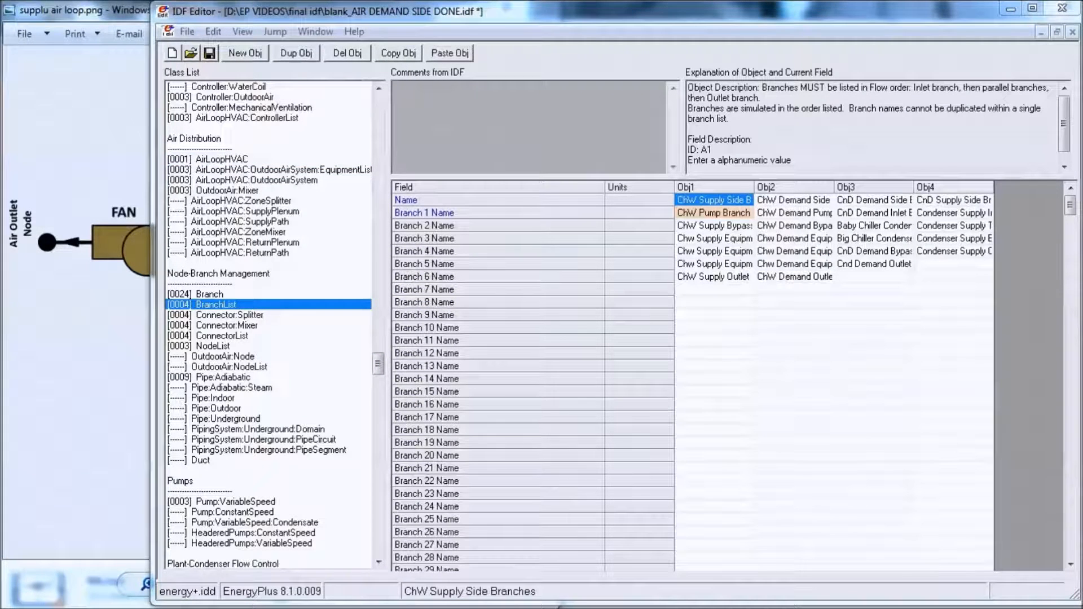
left_click(247, 56)
left_click(950, 202)
type("Ai")
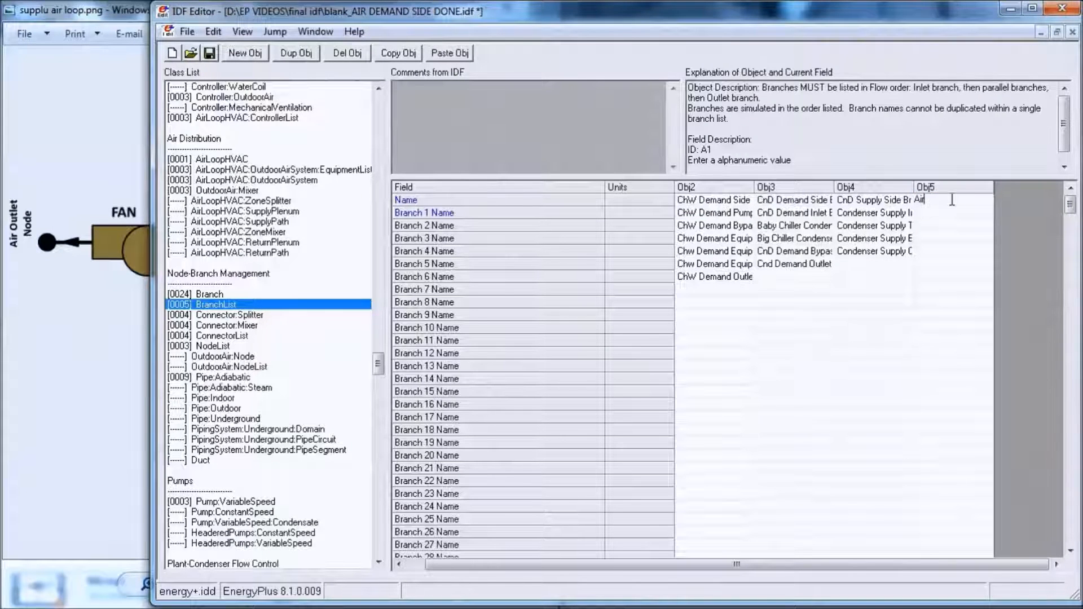
type("r Loop Branches1")
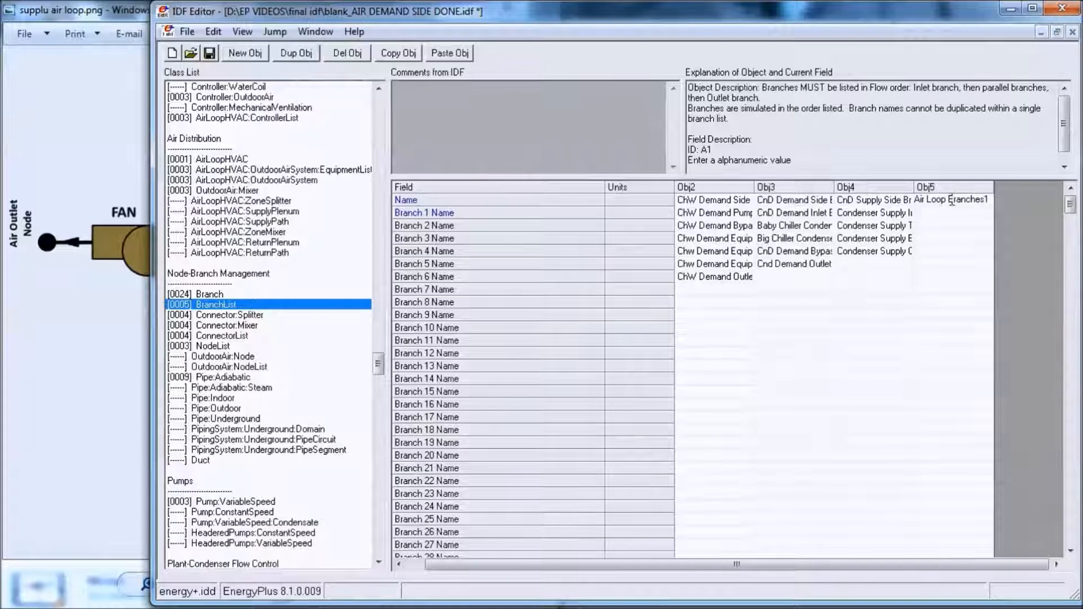
- Set Branch 1 Name of the Air Loop Branches1 list to Air Loop main Branch1
left_click(953, 213)
left_click(986, 213)
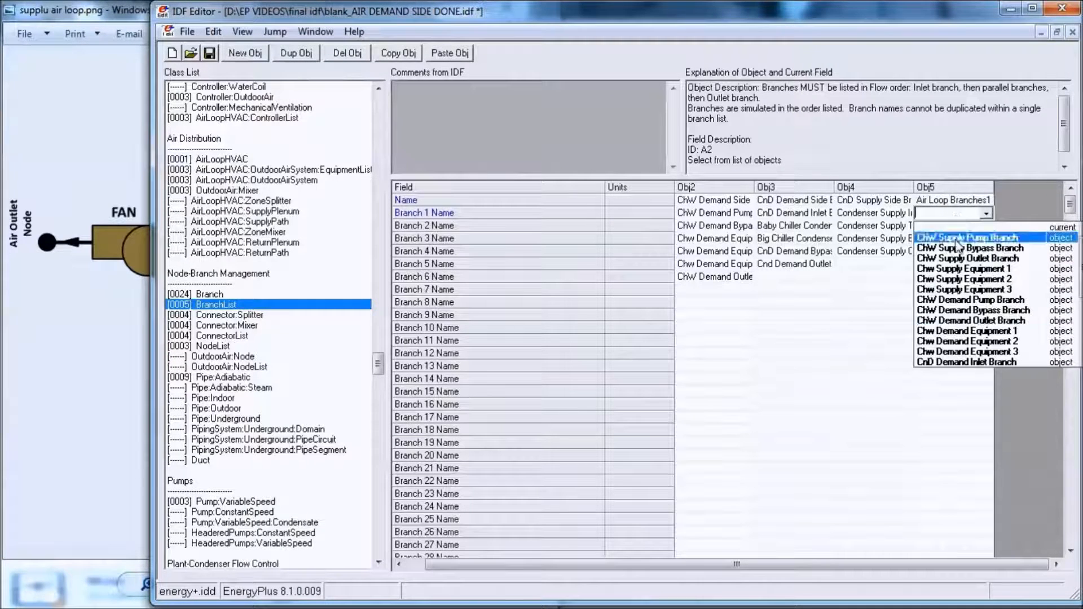
scroll(994, 342, "down", 5)
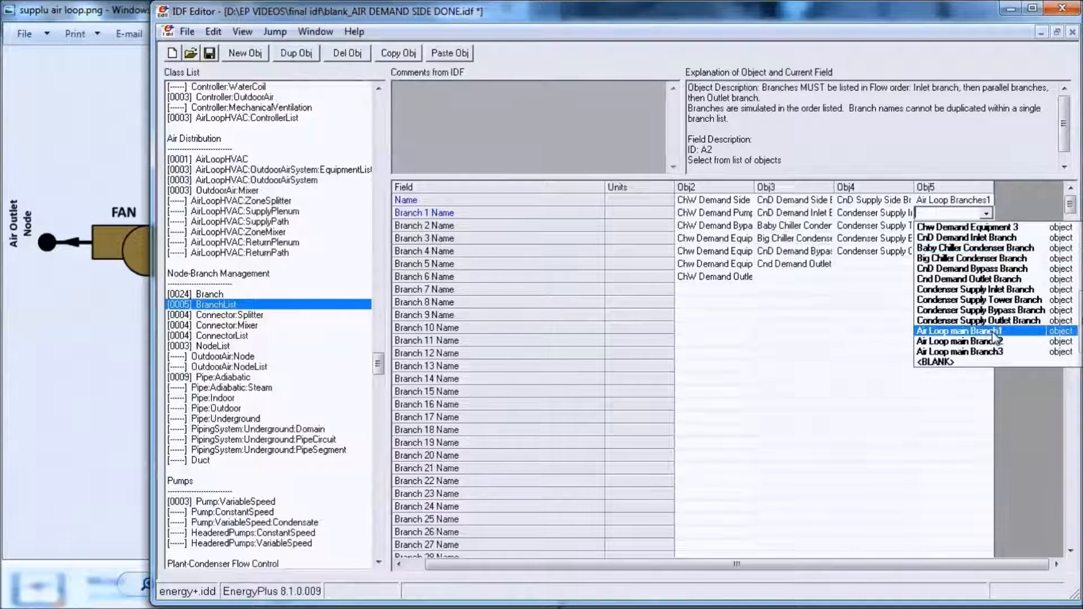
left_click(993, 345)
- Copy the Air Loop Branches1 branch list and paste it twice
left_click(962, 189)
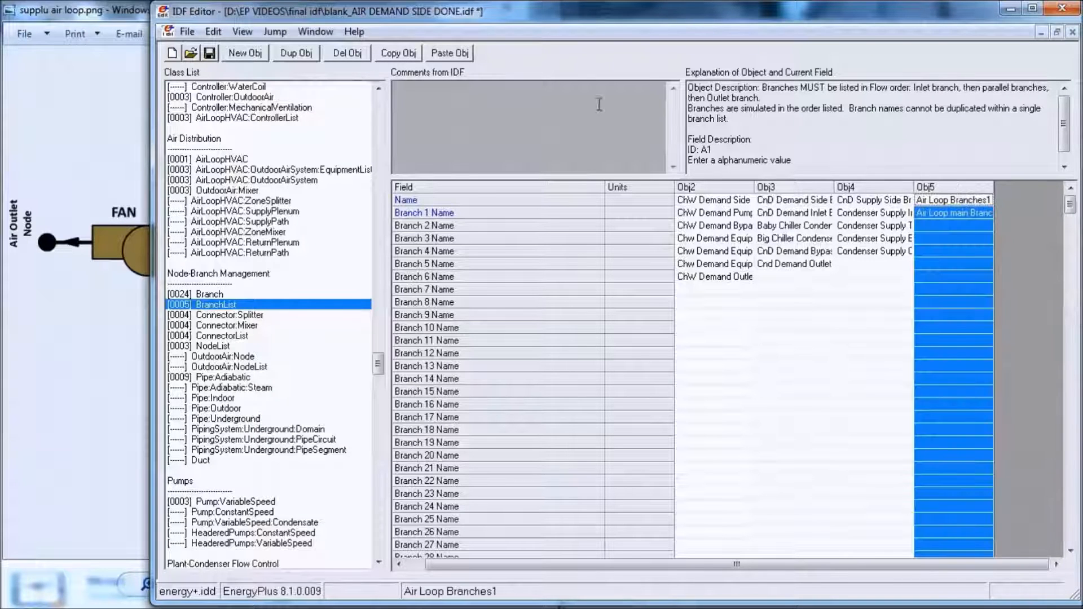
left_click(398, 53)
left_click(452, 53)
left_click(451, 54)
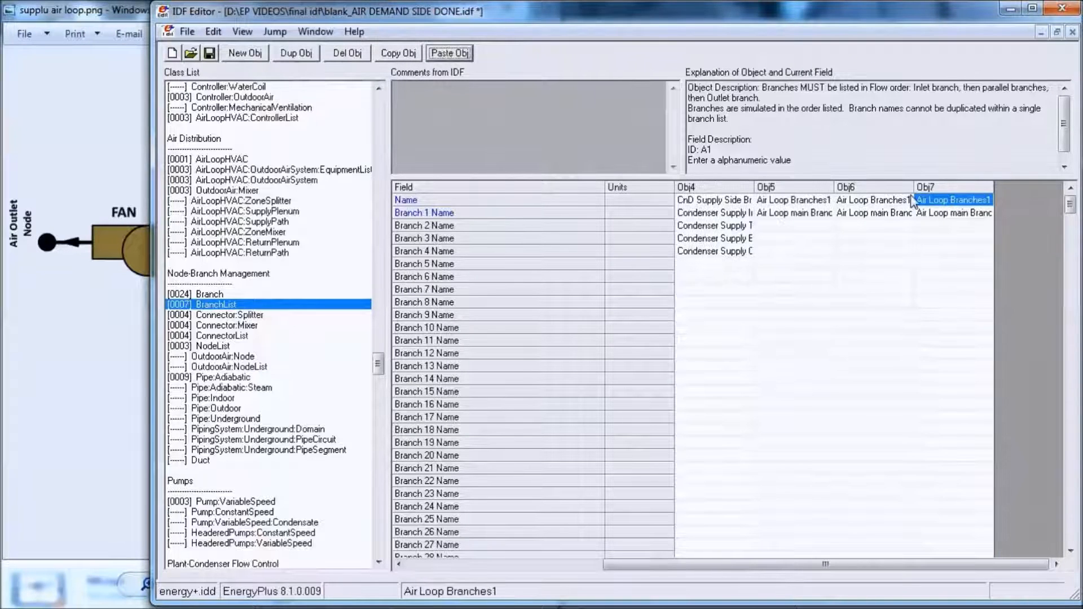
- Rename the first pasted branch list Air Loop Branches2 and set its Branch 1 Name to Air Loop main Branch2
key("BackSpace")
type("2")
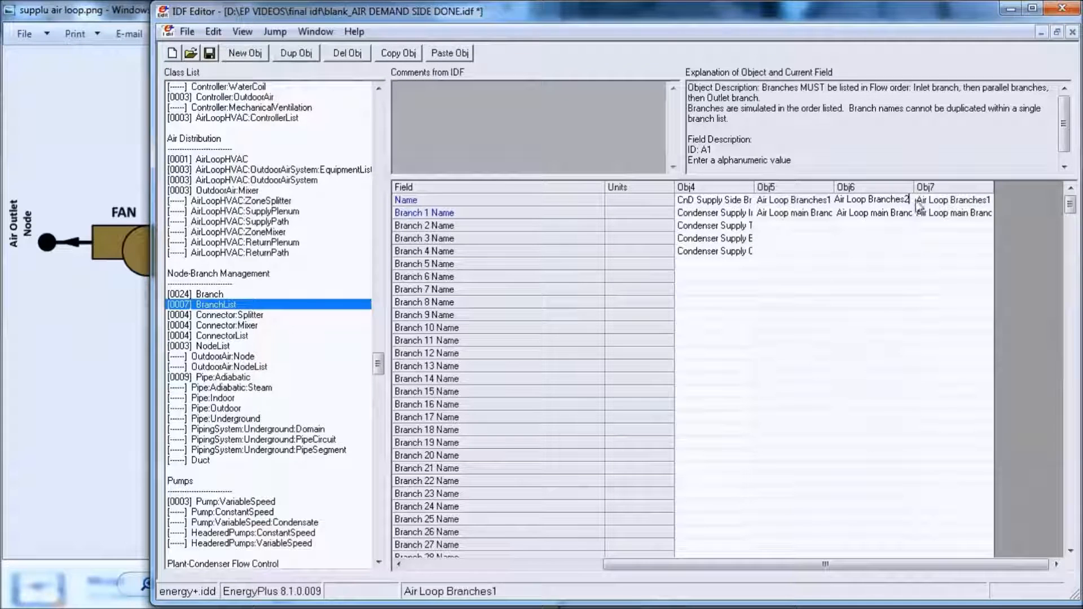
left_click(915, 219)
scroll(925, 316, "down", 4)
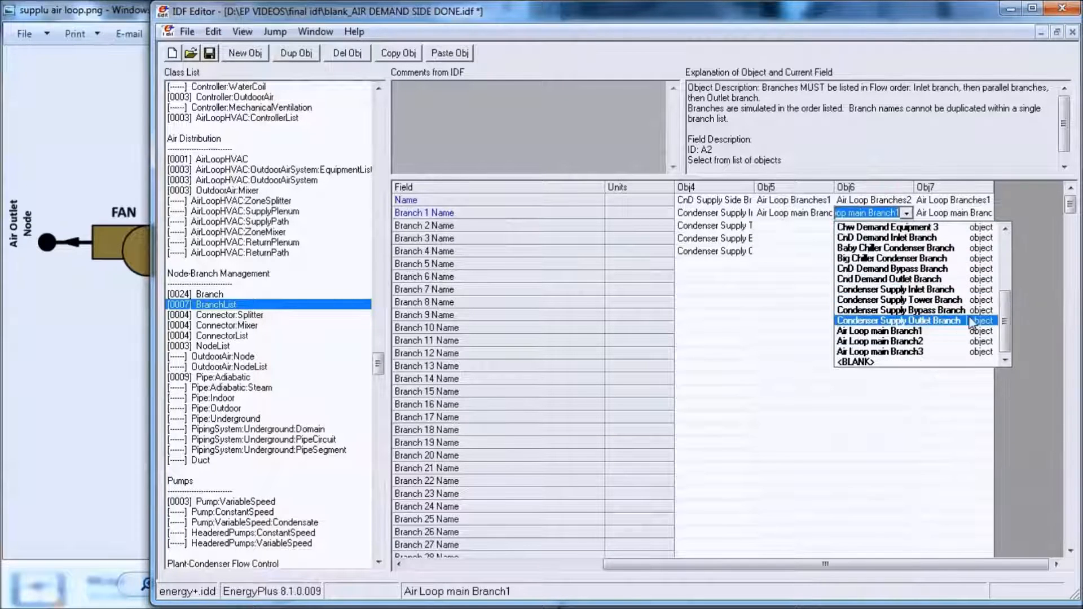
left_click(930, 342)
- Rename the second pasted branch list Air Loop Branches3 and set its Branch 1 Name to Air Loop main Branch3
left_click(959, 201)
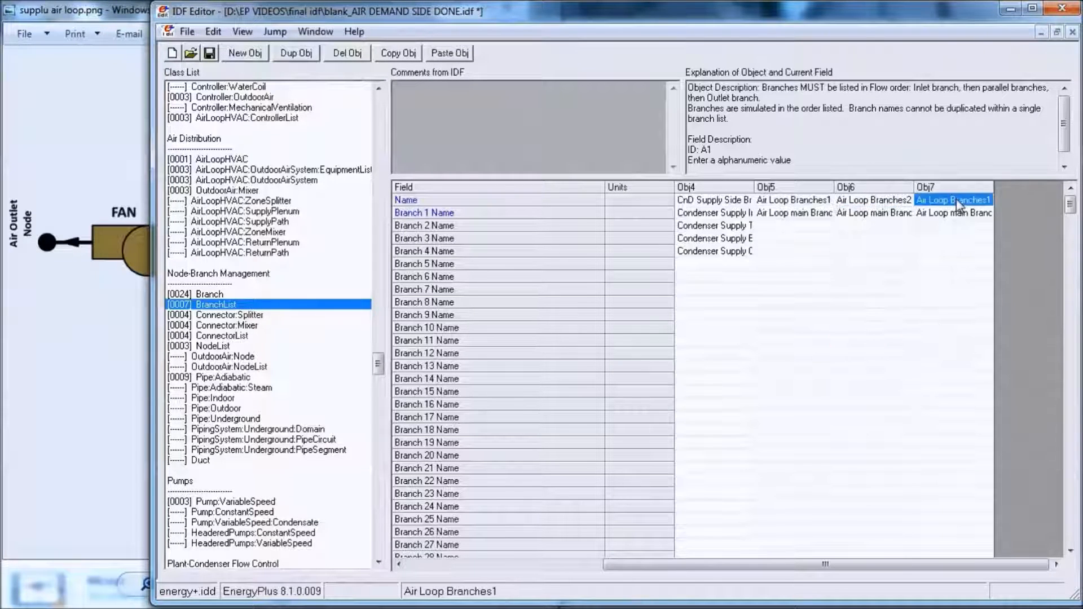
left_click(991, 205)
key("BackSpace")
type("3")
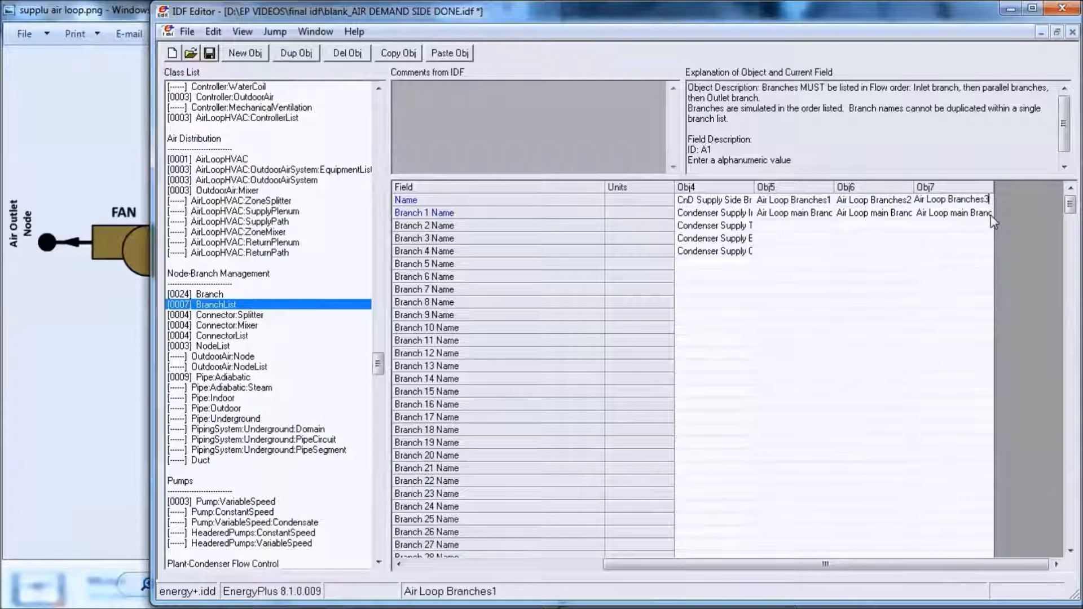
left_click(983, 216)
left_click(985, 214)
scroll(998, 293, "down", 4)
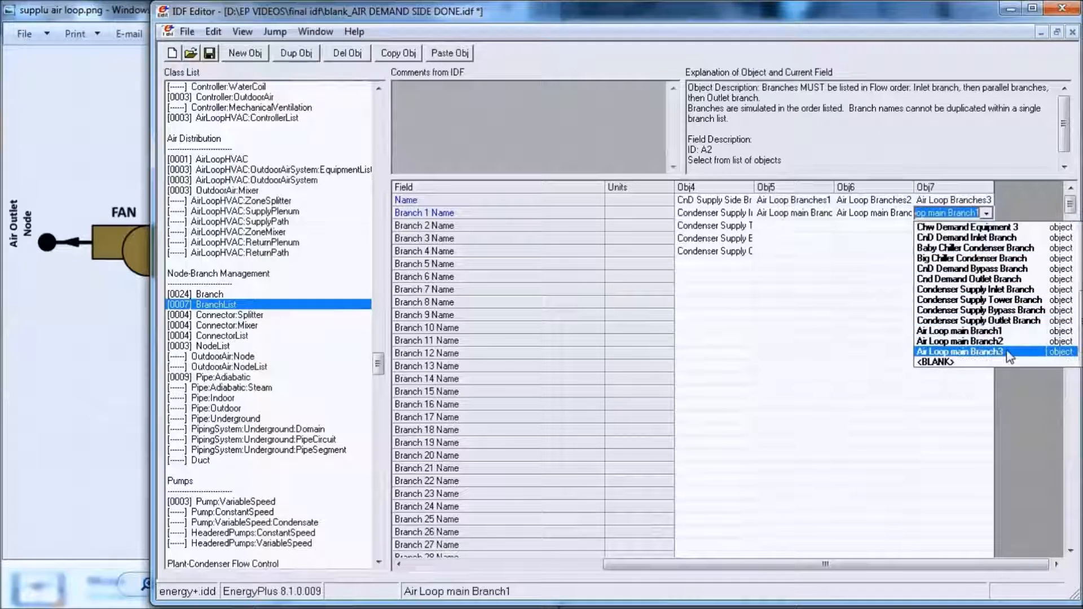
left_click(1035, 348)
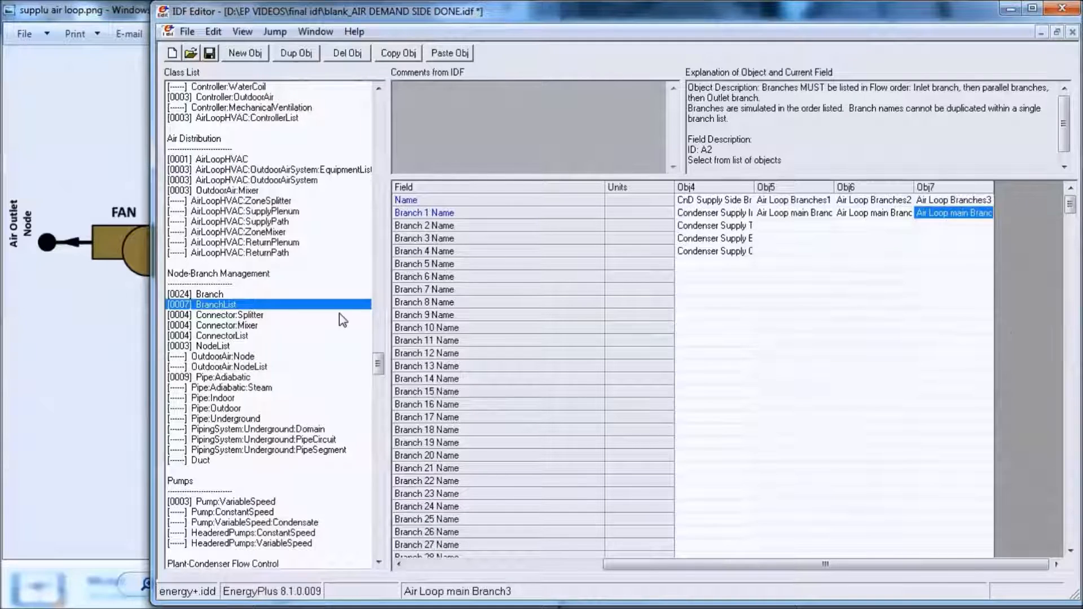
- Return to the AirLoopHVAC object AirLoop1 and set its Branch List Name to Air Loop Branches1
left_click(213, 161)
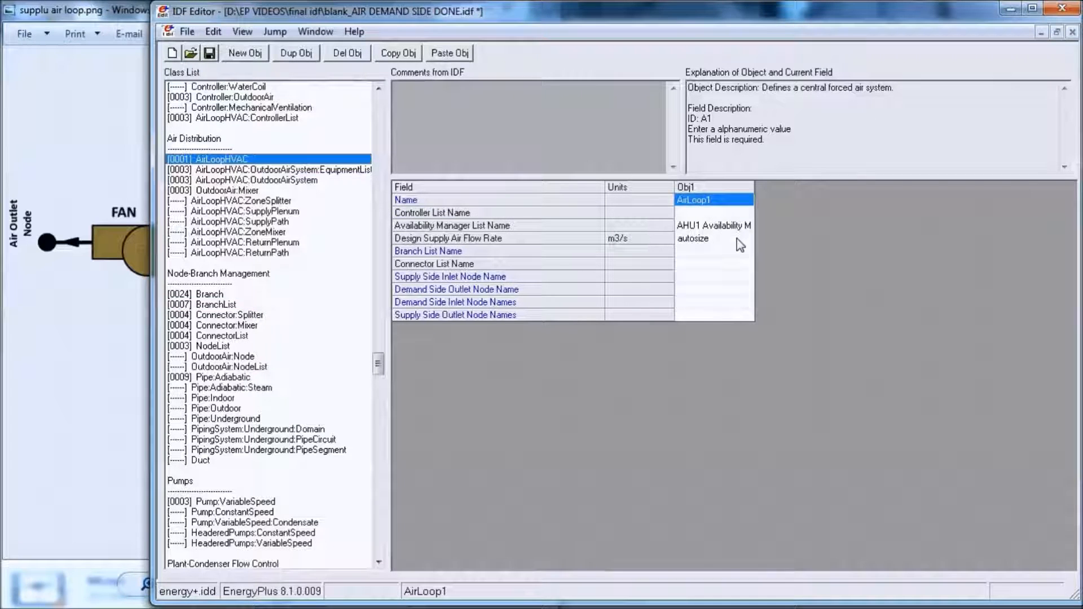
left_click(745, 255)
left_click(747, 263)
left_click(747, 251)
left_click(746, 251)
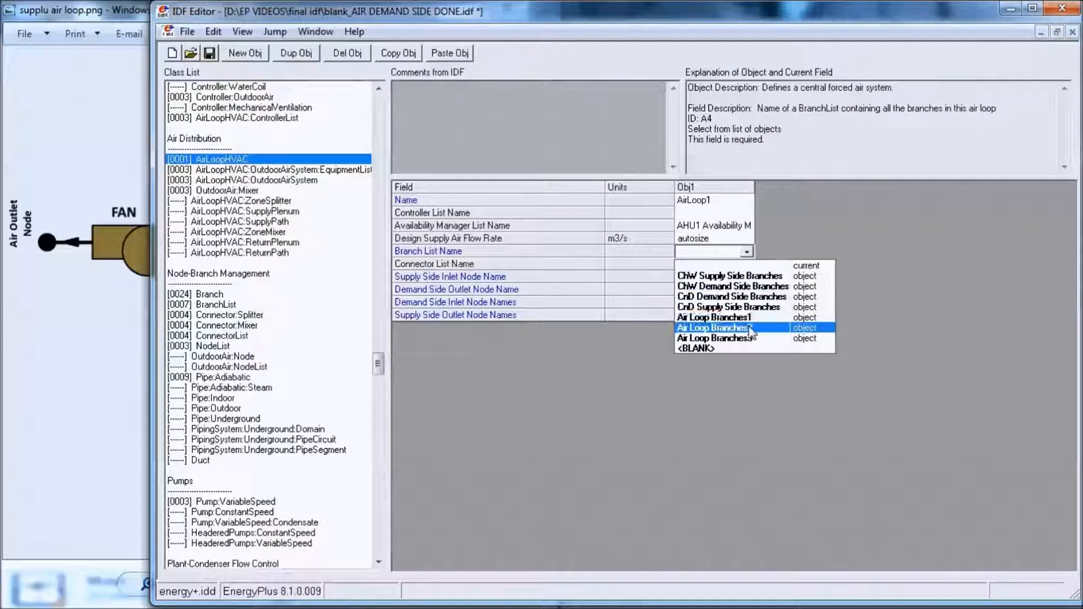
left_click(750, 324)
- Leave AirLoop1's Connector List Name blank and set its Supply Side Inlet Node Name to Air Inlet Node1
left_click(731, 264)
left_click(728, 276)
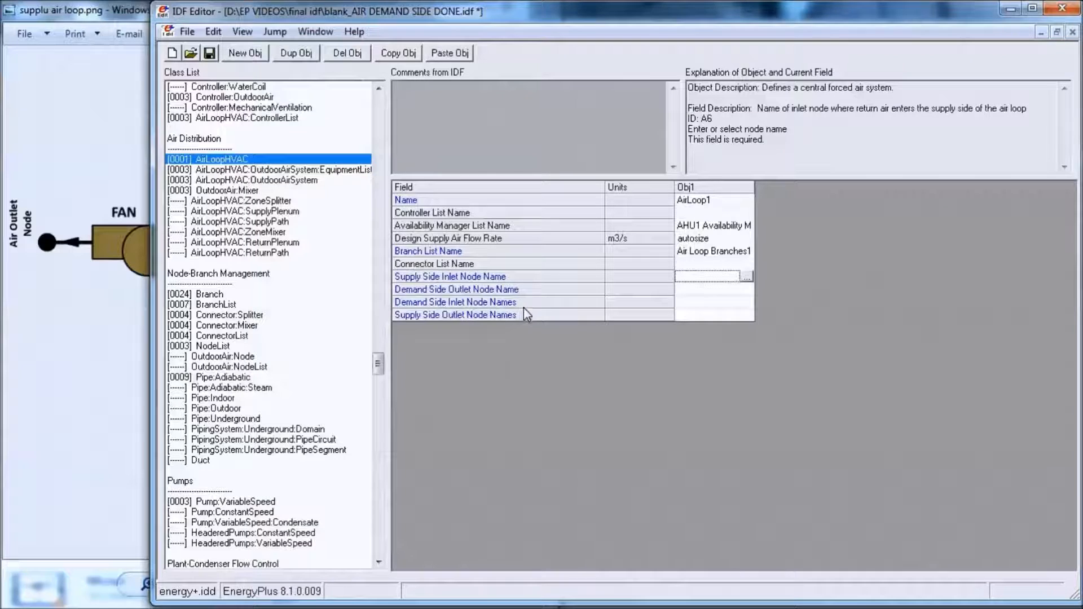
key("alt+Tab")
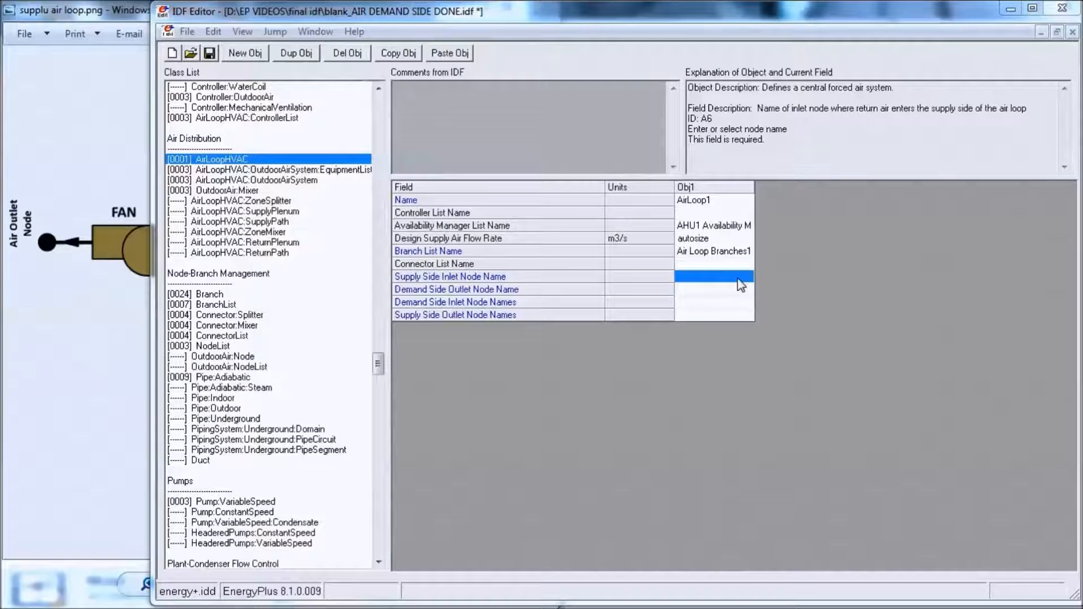
double_click(751, 277)
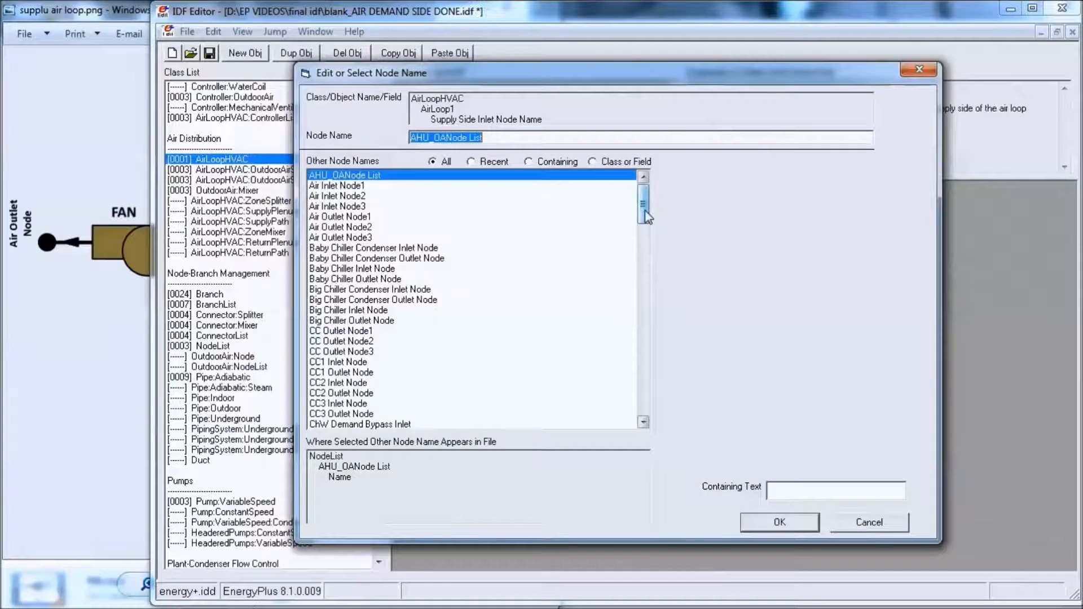
left_click(364, 187)
double_click(363, 187)
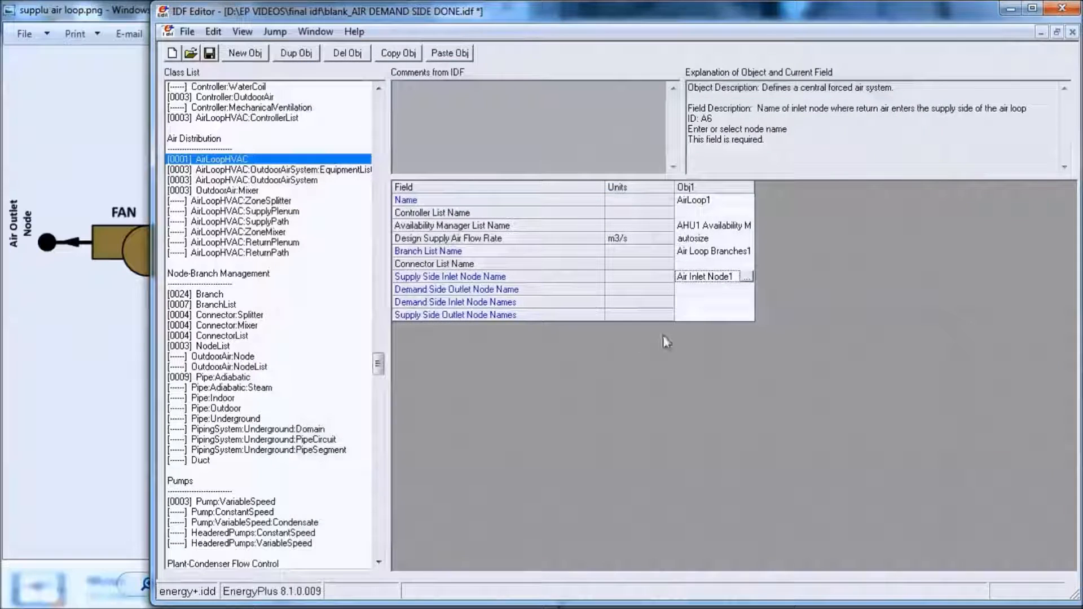
- Set AirLoop1's Supply Side Outlet Node Names to Air Outlet Node1
left_click(748, 315)
left_click(747, 313)
left_click(353, 218)
double_click(352, 220)
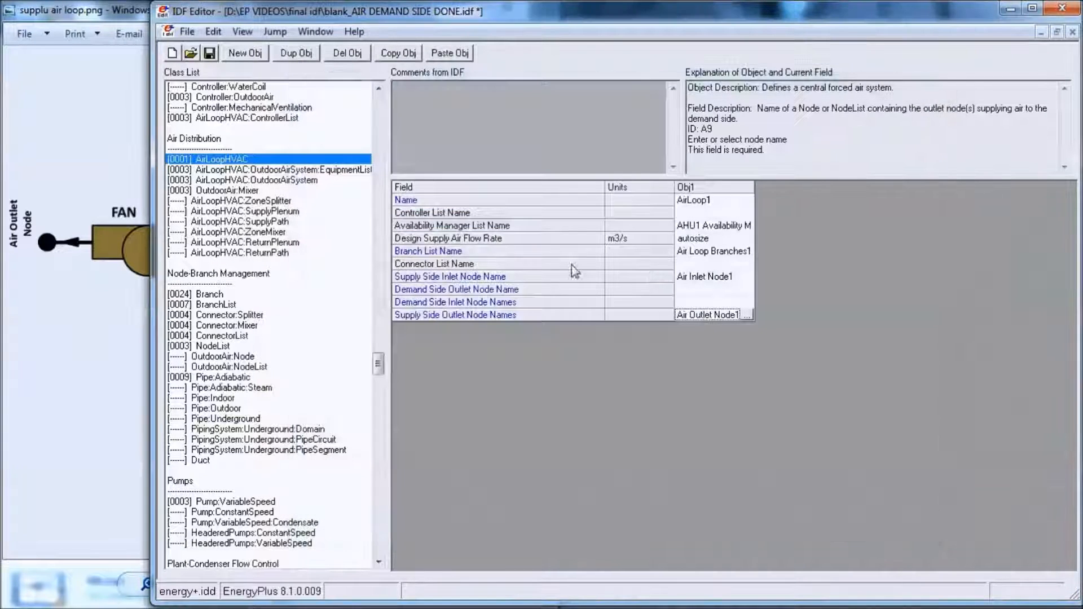
- Set AirLoop1's Demand Side Inlet Node Names to Air Demand Outlet Node1, adapting the existing Air Outlet Node1 name
left_click(748, 302)
left_click(747, 302)
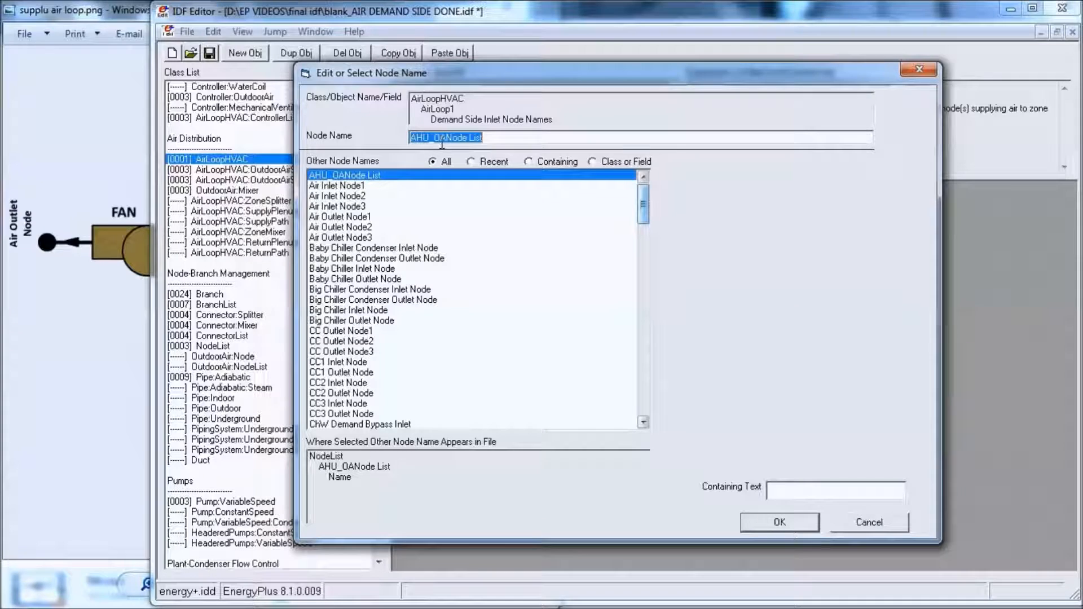
left_click(333, 218)
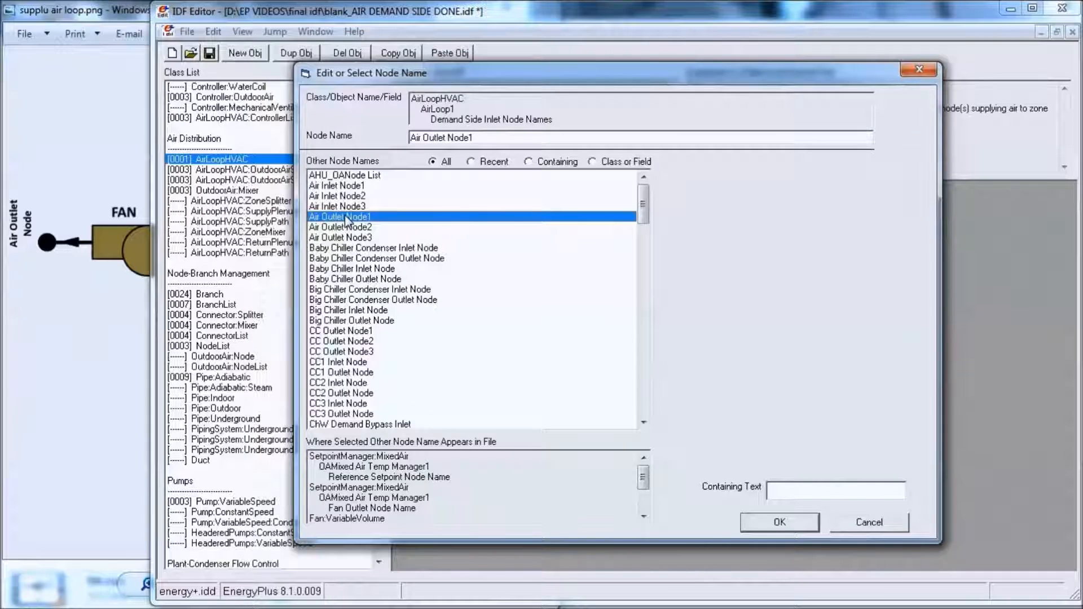
left_click(427, 137)
type("Demand")
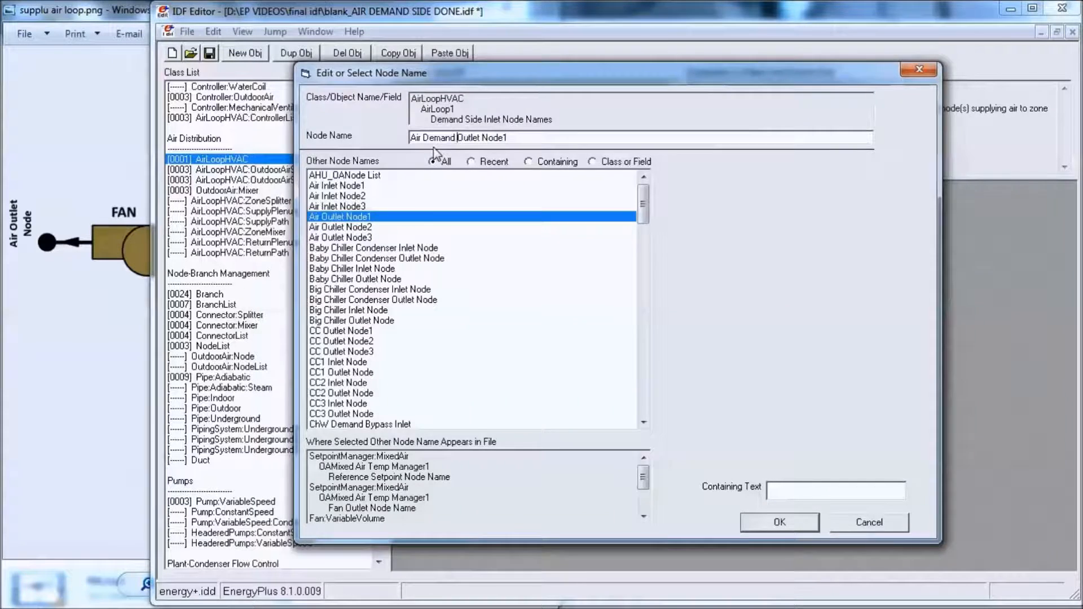
key("Return")
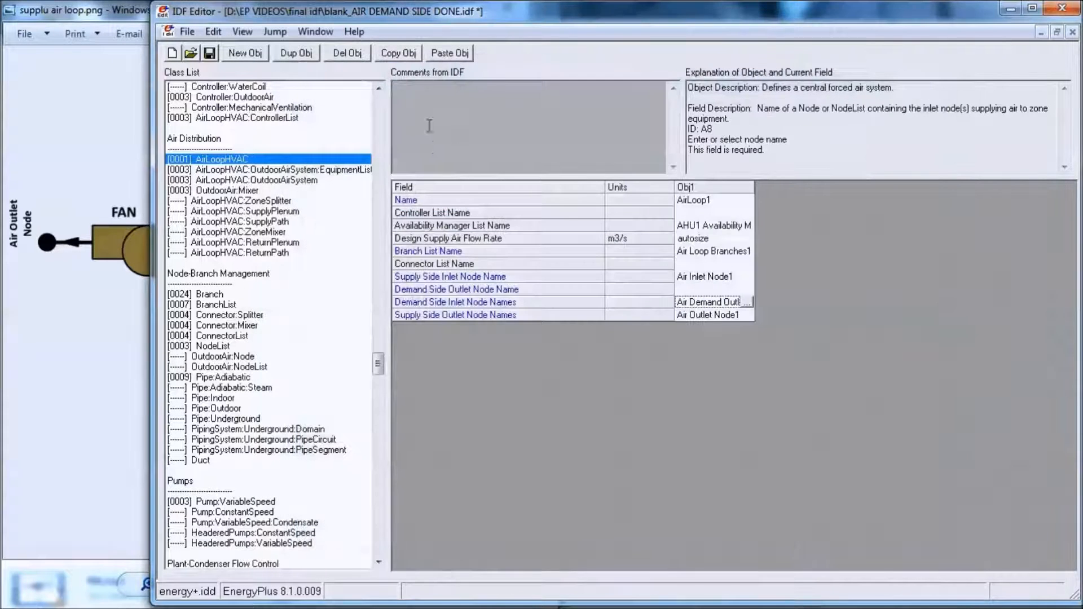
- Set AirLoop1's Demand Side Outlet Node Name to Air Demand Inlet Node1, based on the Air Demand Outlet Node1 entry
left_click(703, 289)
left_click(746, 289)
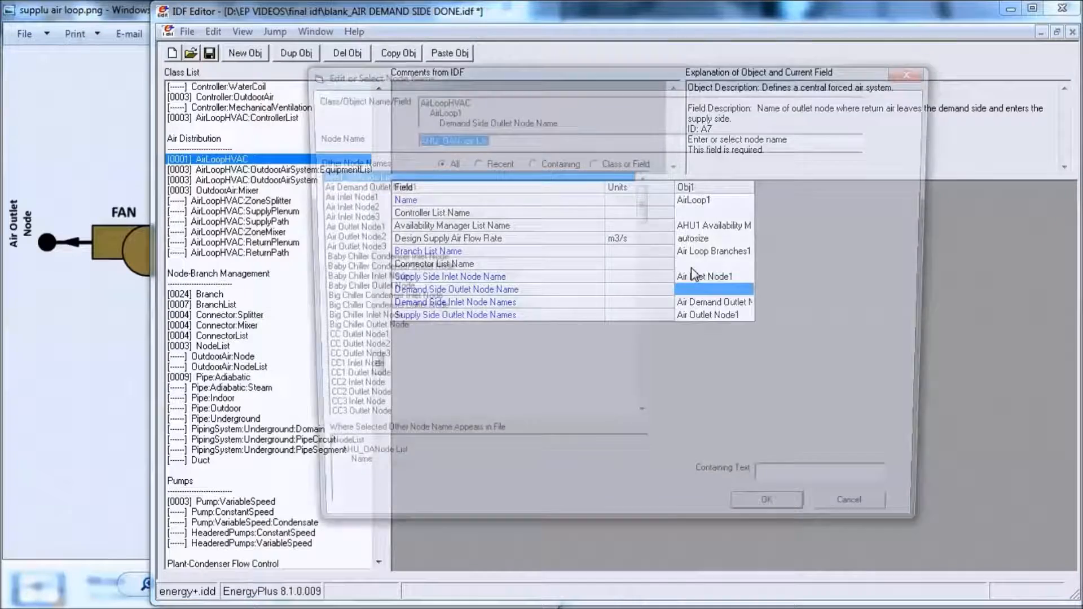
left_click(362, 186)
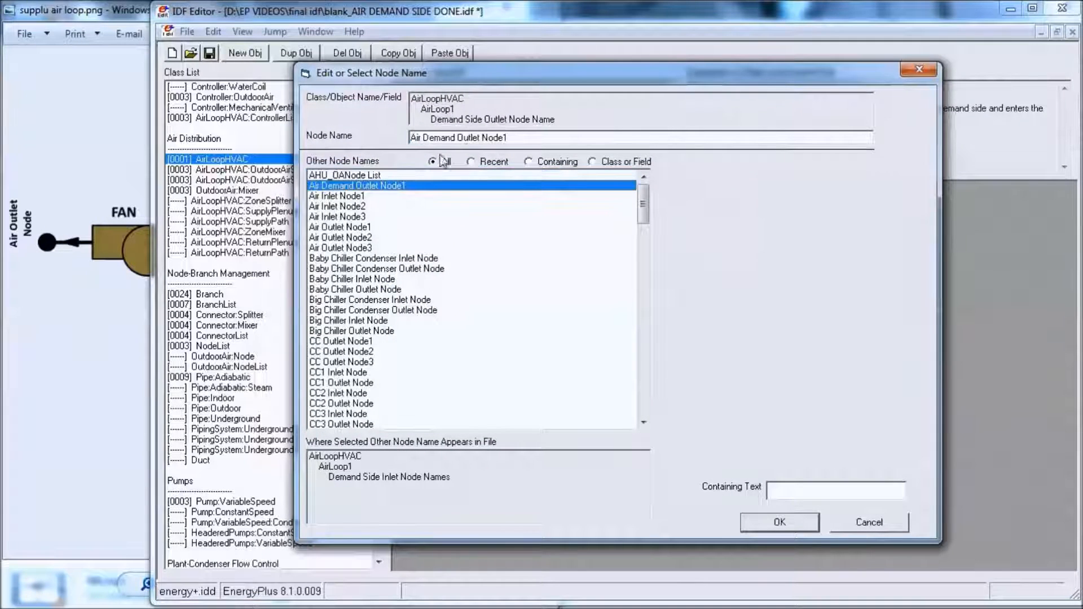
double_click(465, 138)
type("Inlet")
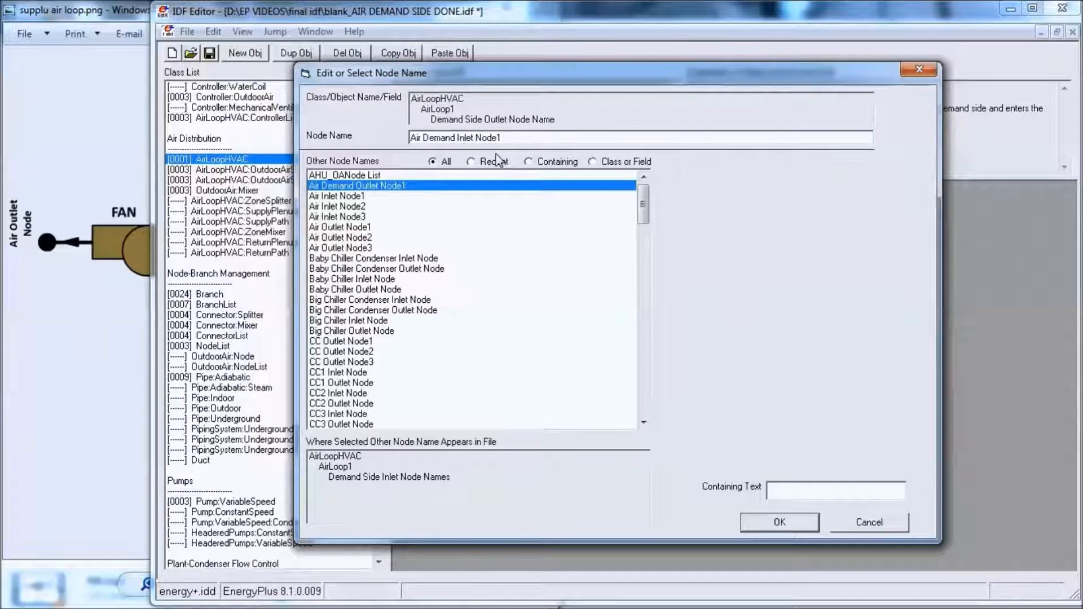
key("Return")
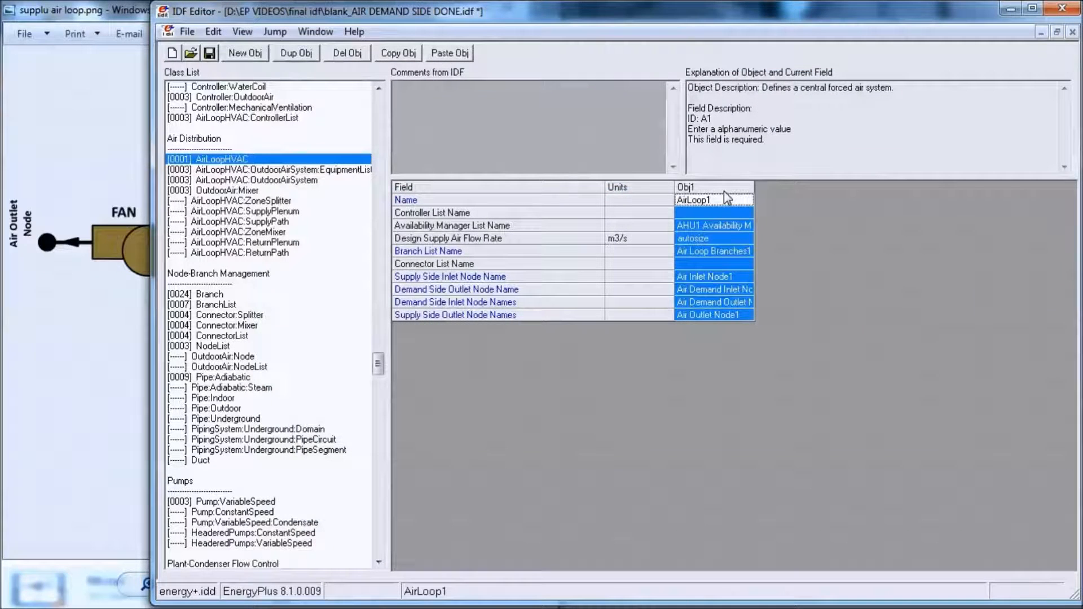
- Copy and paste the AirLoop1 object, rename the copy AirLoop2 and assign it the AHU2 availability manager list
left_click(398, 53)
left_click(446, 53)
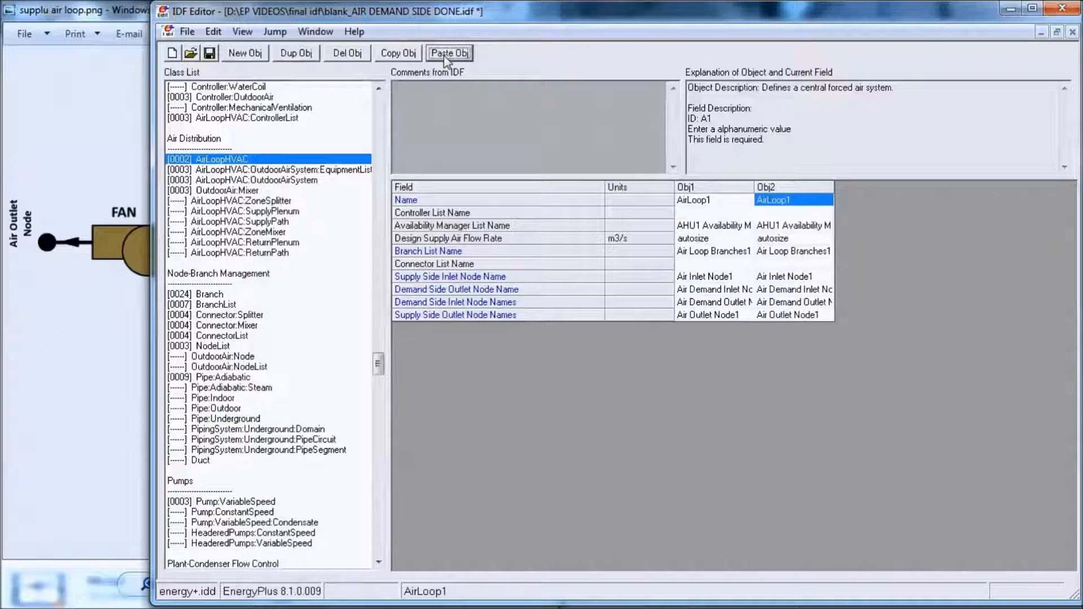
left_click(798, 202)
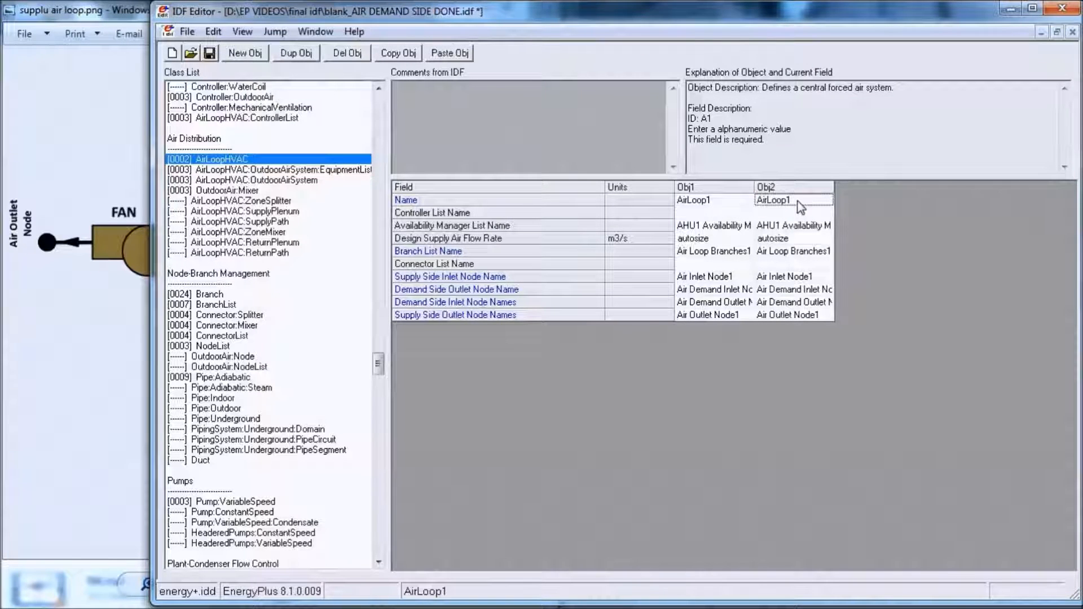
left_click(799, 200)
key("BackSpace")
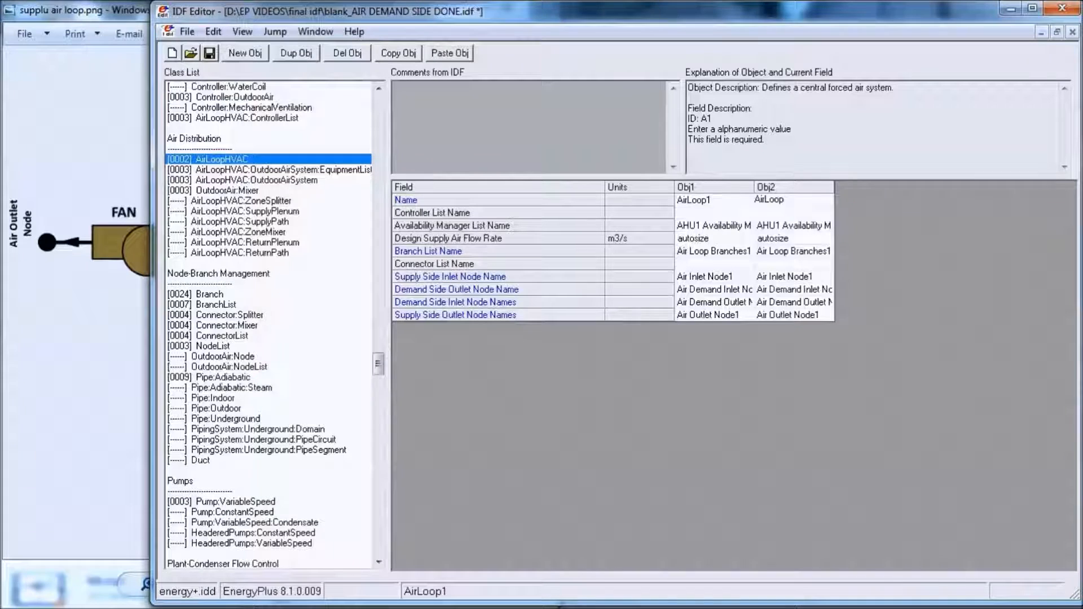
type("2")
left_click(793, 226)
left_click(808, 251)
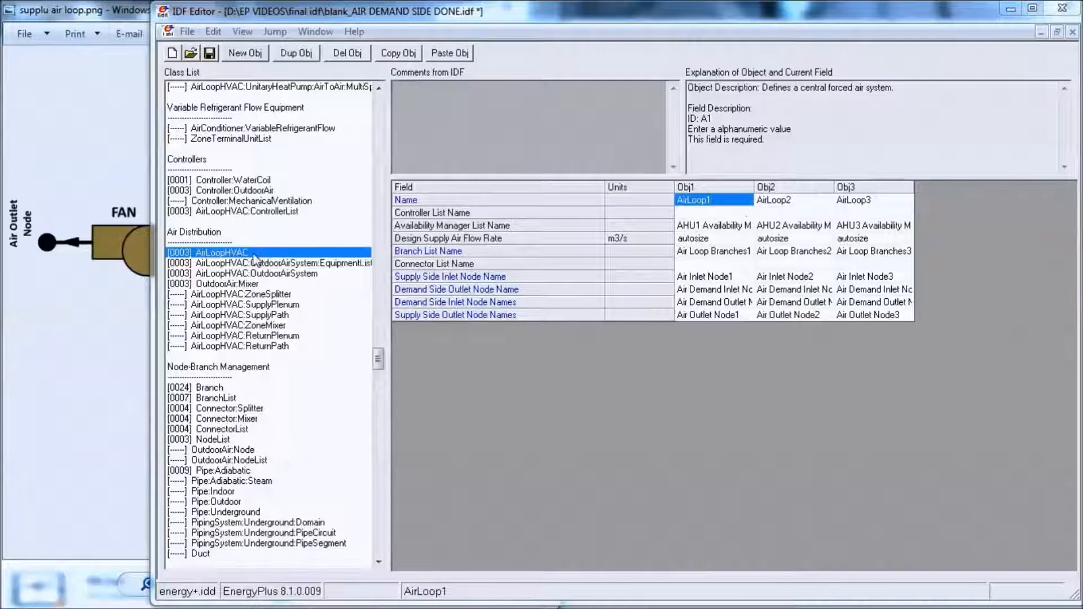
- Open the Controller:WaterCoil object and name it CC1_Controller1
left_click(252, 182)
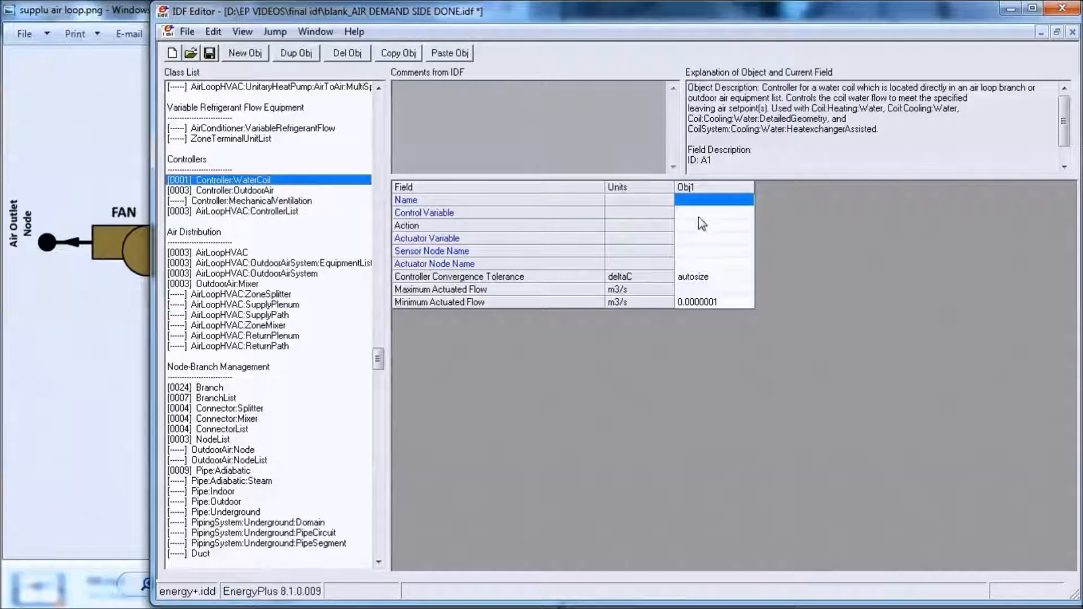
left_click(714, 200)
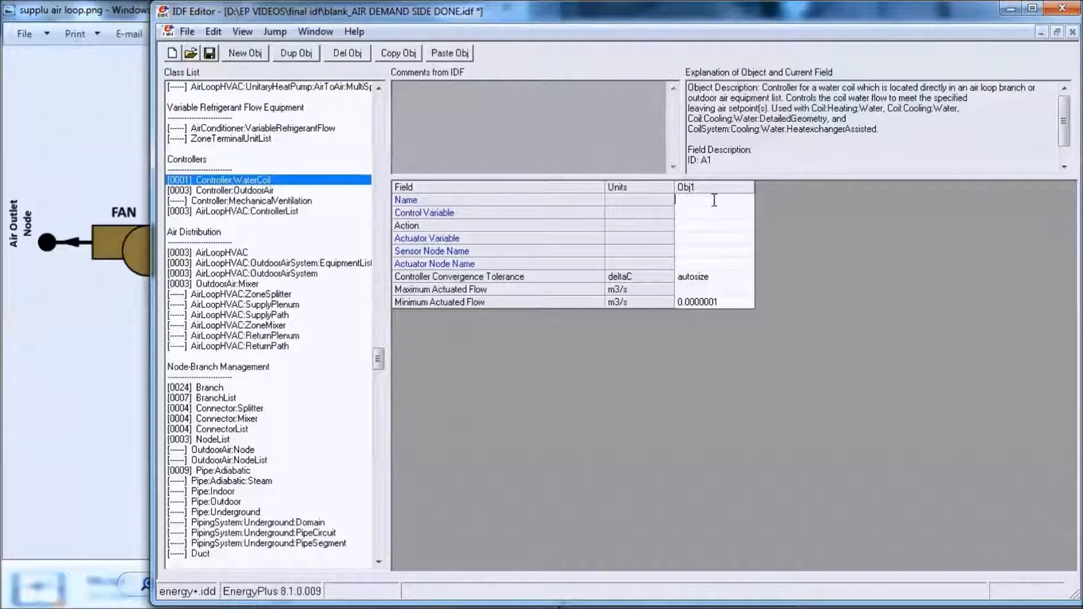
type("CC1_Controller1")
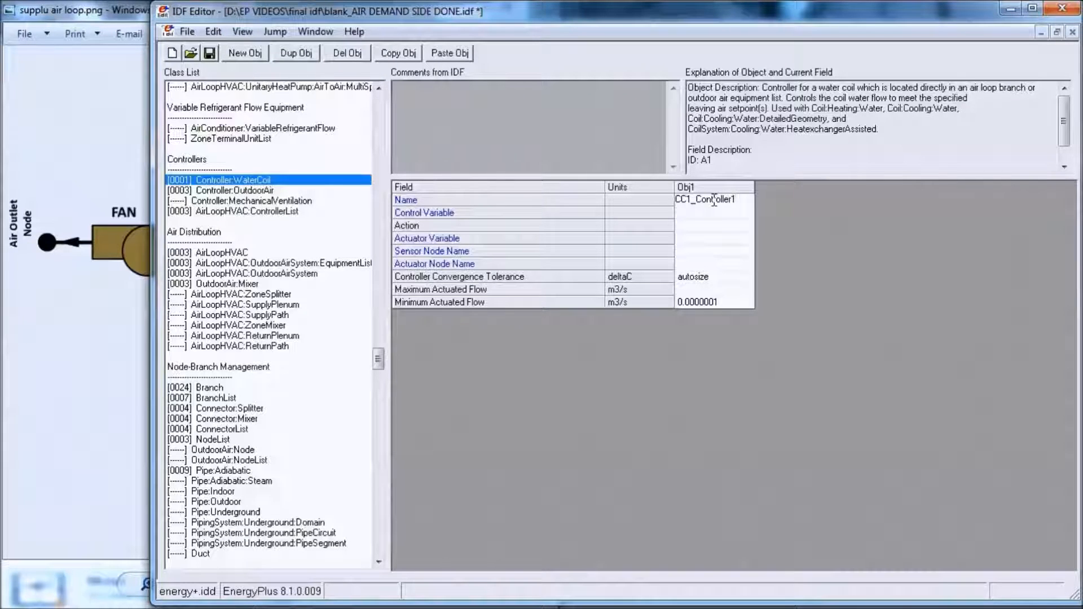
- Set the water coil controller's Control Variable to Temperature, Action to Reverse and Actuator Variable to Flow
left_click(715, 212)
left_click(722, 237)
left_click(717, 225)
left_click(720, 225)
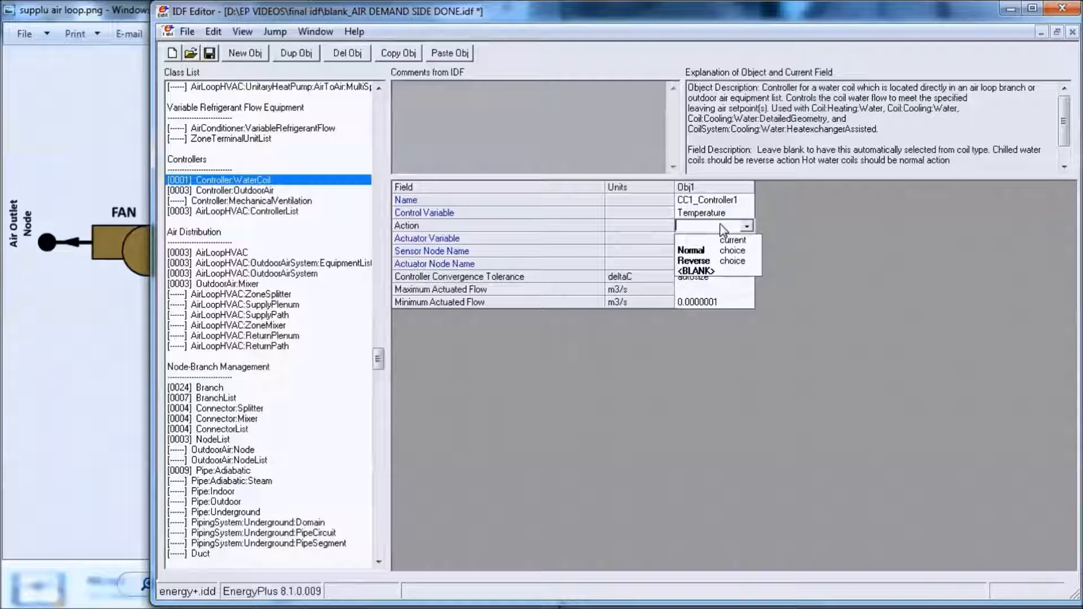
left_click(721, 261)
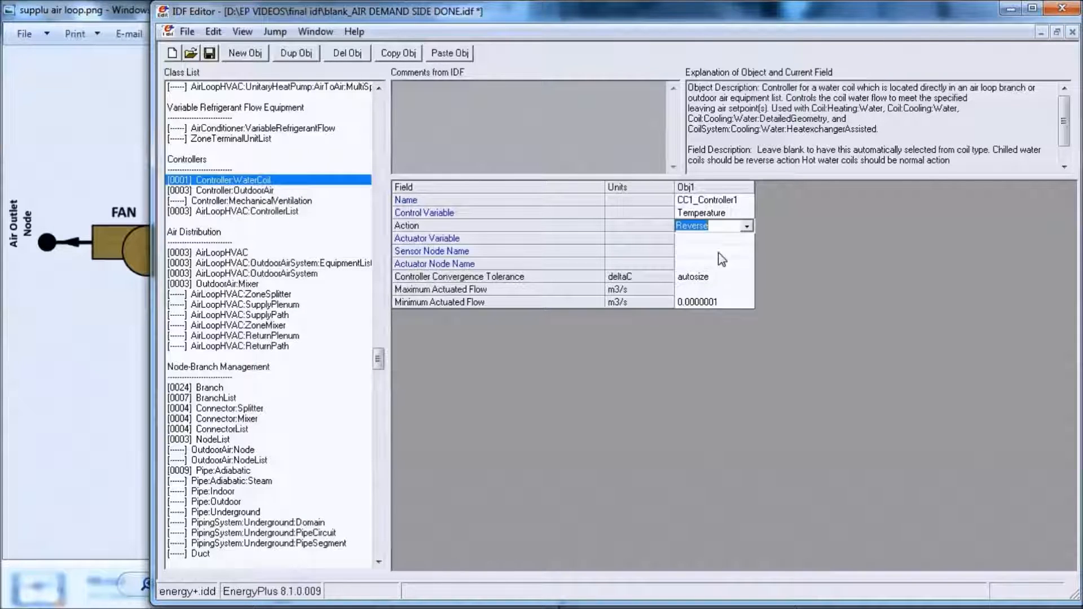
left_click(718, 239)
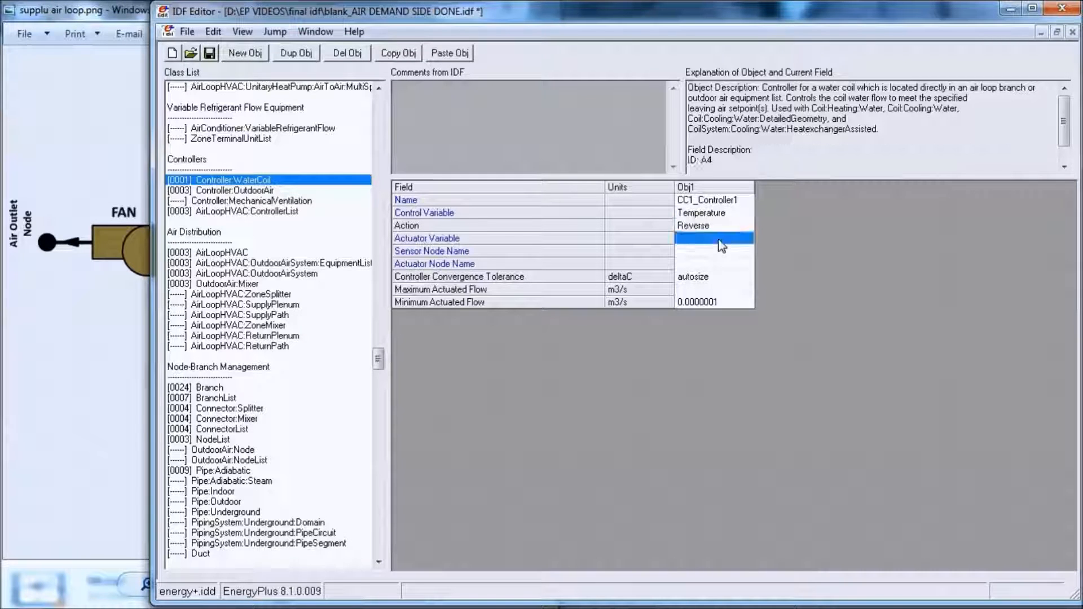
left_click(719, 262)
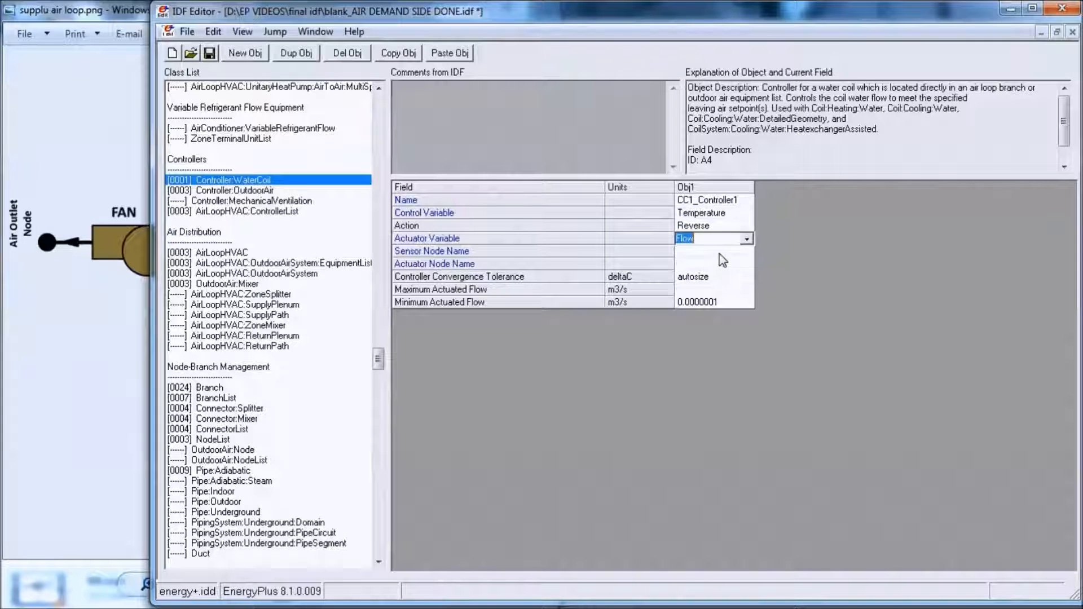
- Set the Sensor Node Name of CC1_Controller1 to CC Outlet Node1
left_click(719, 254)
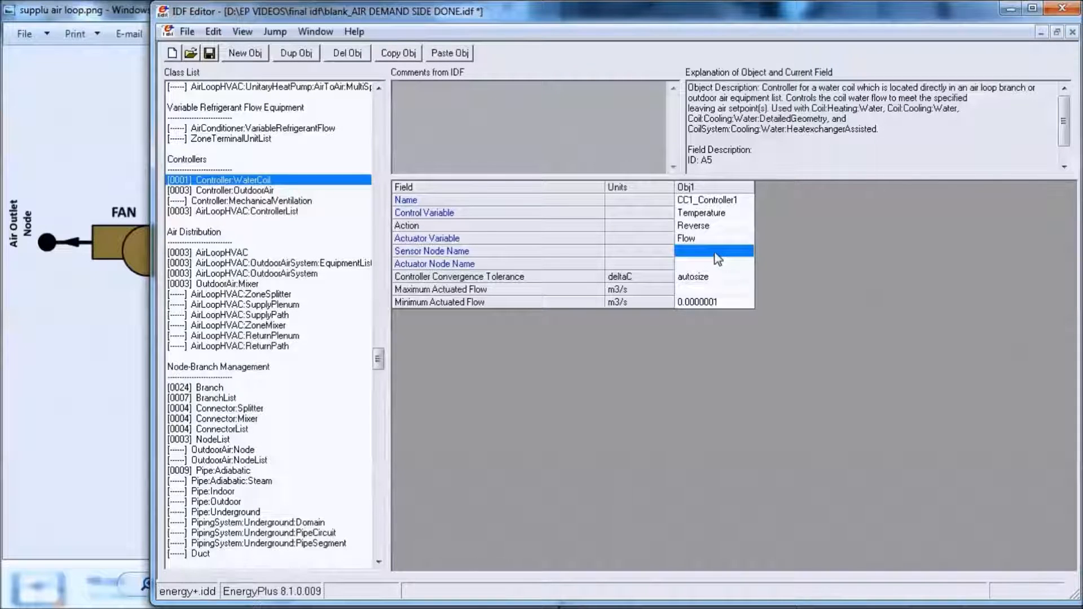
left_click(749, 252)
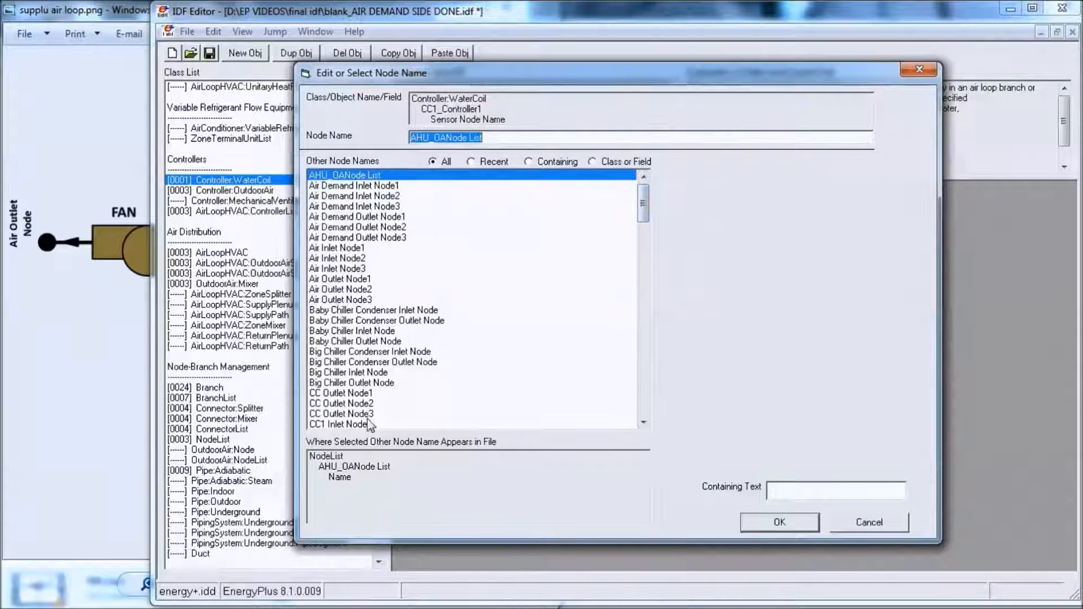
left_click(361, 393)
left_click(753, 522)
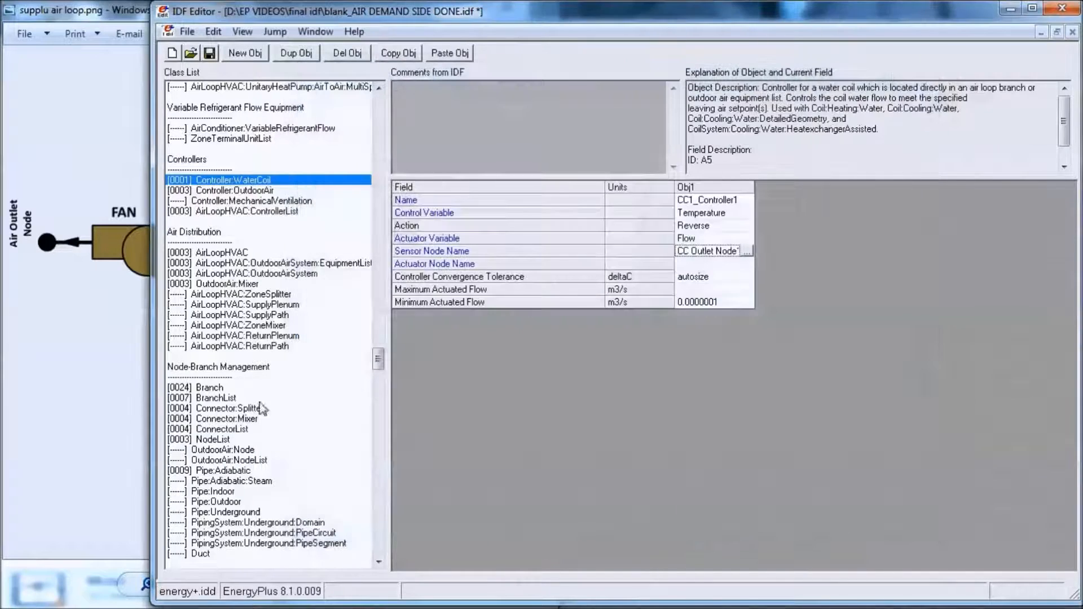
- Check the cooling coil in the supply air loop diagram and open CC1_Controller1's Actuator Node Name for editing
left_click(113, 357)
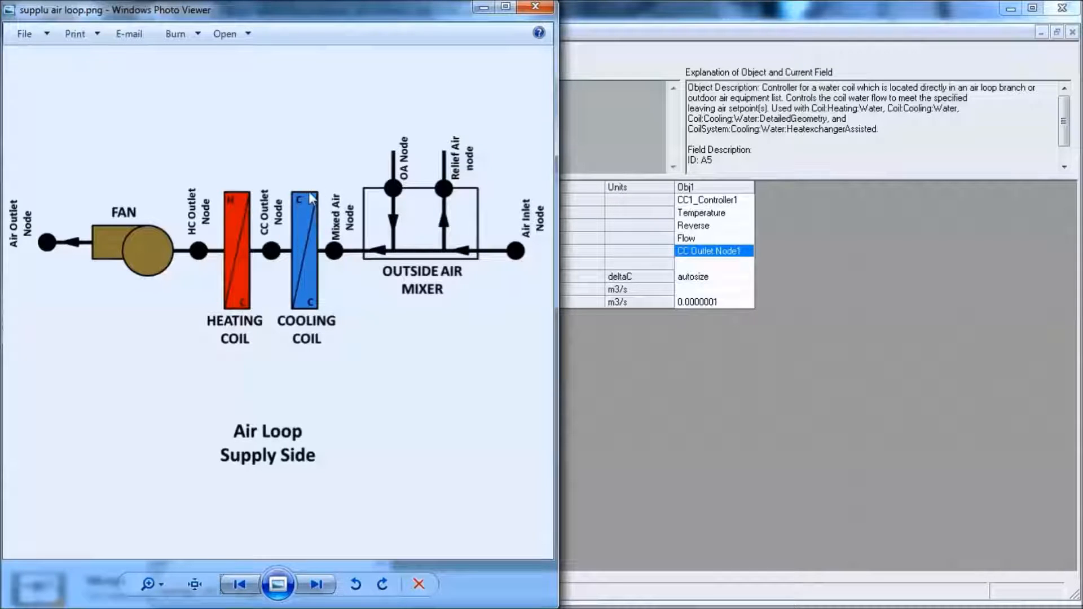
left_click(748, 265)
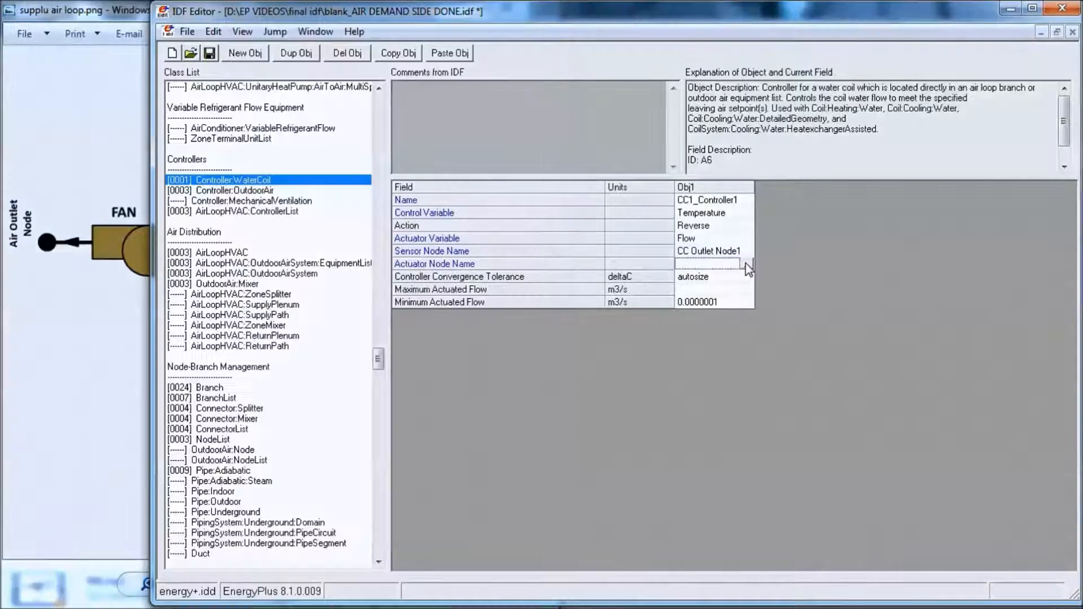
left_click(747, 265)
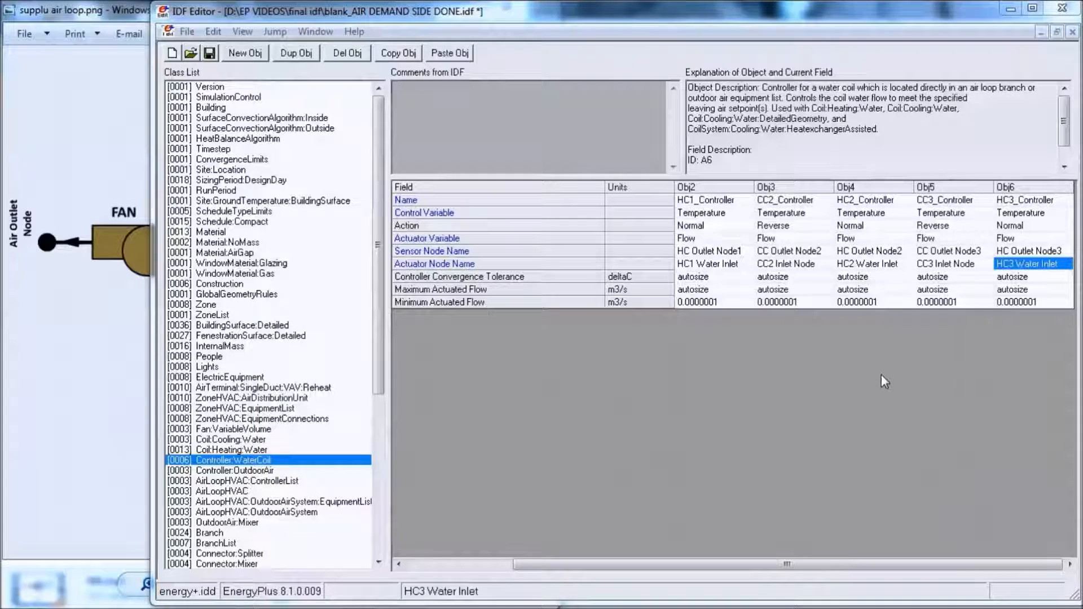
- Add a new AirLoopHVAC:ControllerList object and name it Coil_Controllers1
left_click(913, 361)
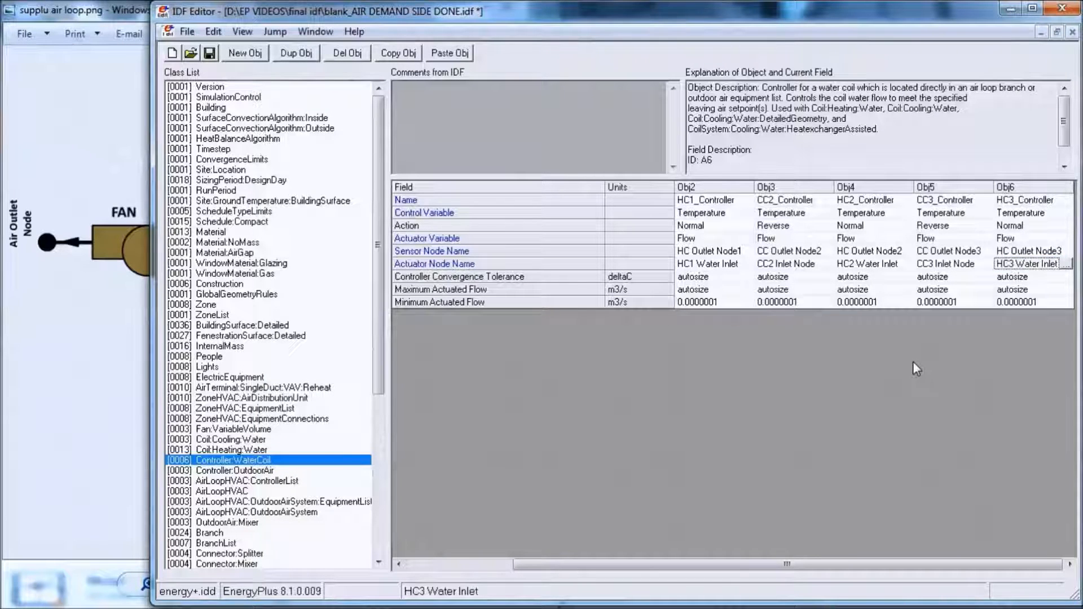
left_click(281, 483)
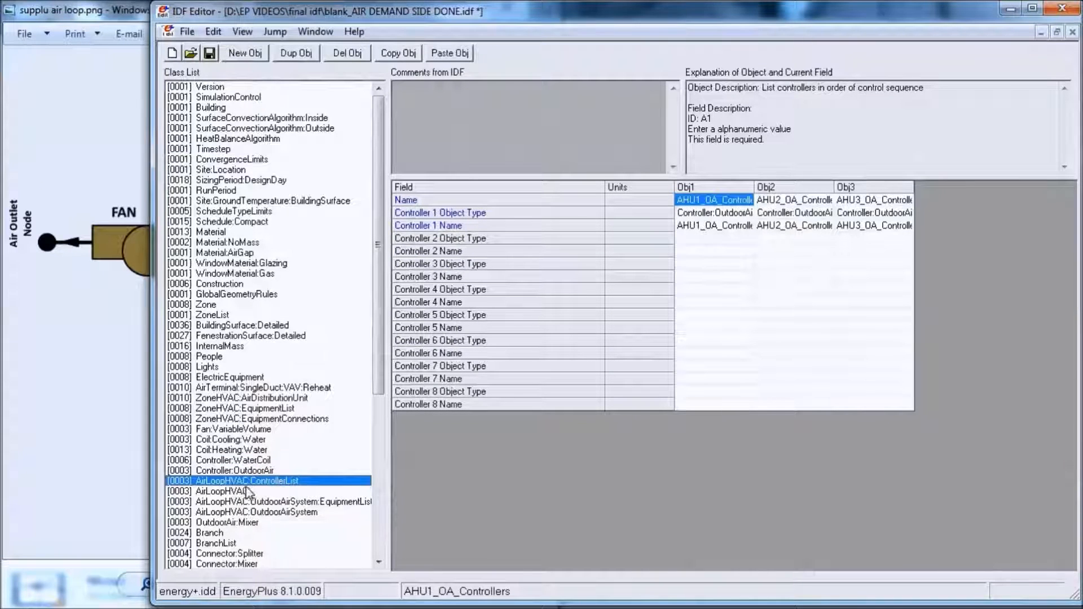
left_click(249, 53)
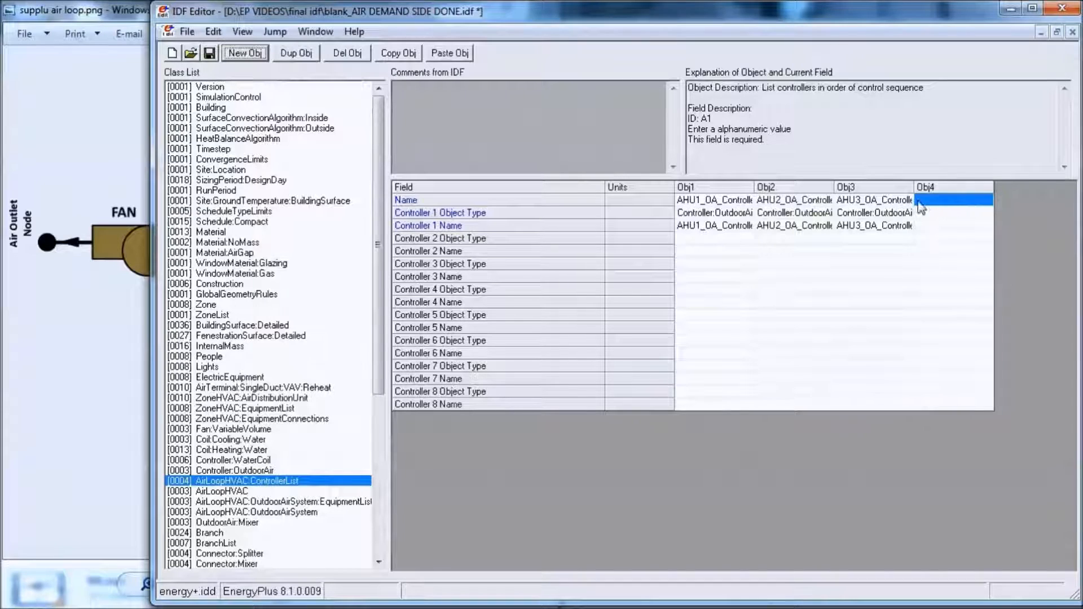
left_click(940, 202)
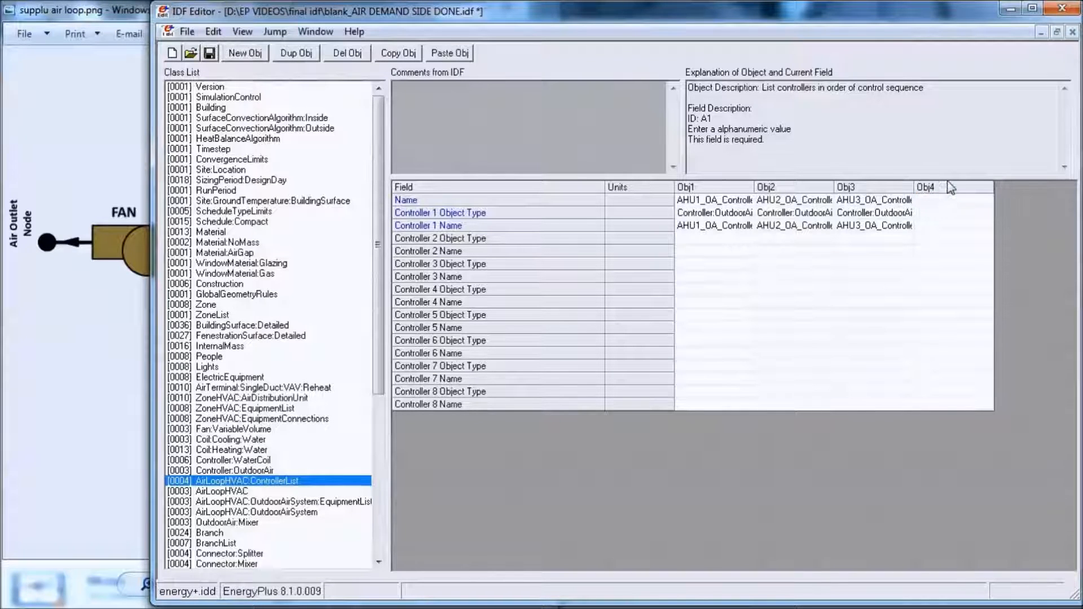
type("cOIL")
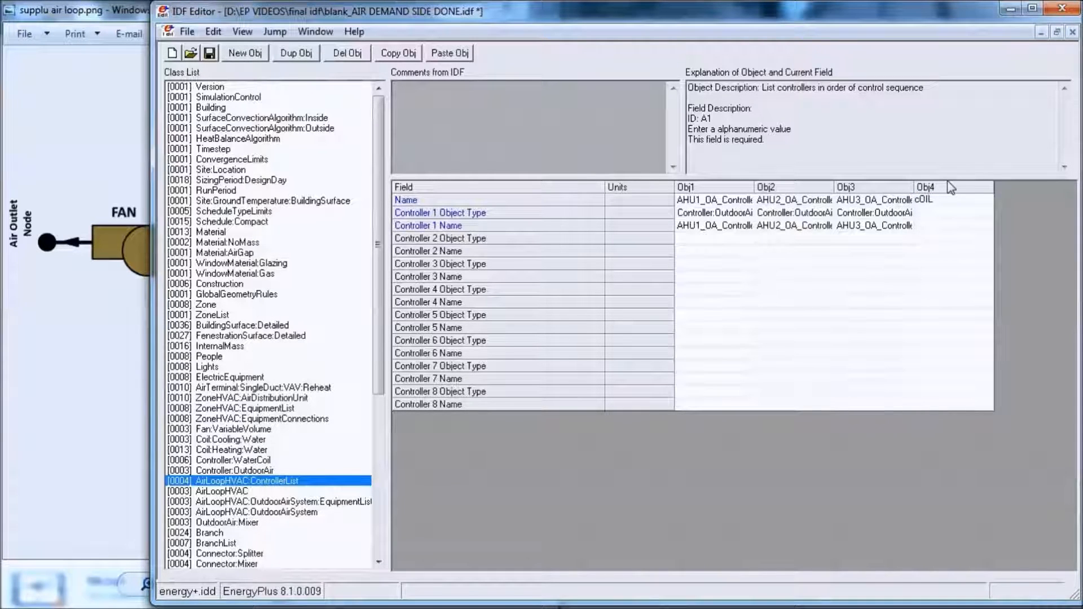
type("_cONTROLLERS")
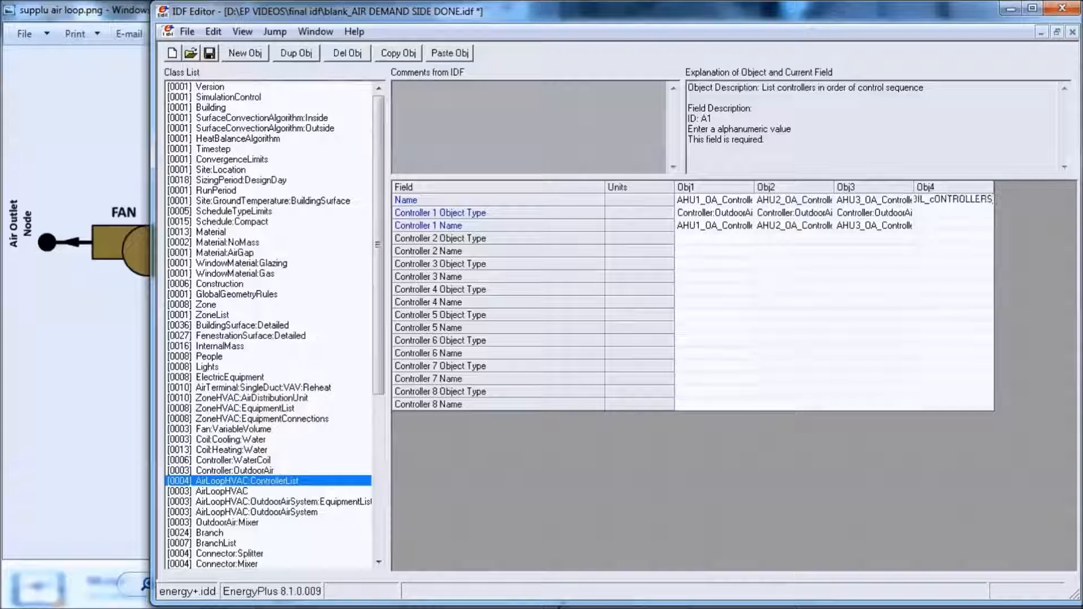
key("BackSpace")
key("BackSpace")
key("BackSpace")
key("BackSpace")
key("BackSpace")
key("BackSpace")
key("BackSpace")
key("BackSpace")
key("BackSpace")
key("BackSpace")
key("BackSpace")
key("BackSpace")
key("BackSpace")
key("BackSpace")
key("BackSpace")
key("BackSpace")
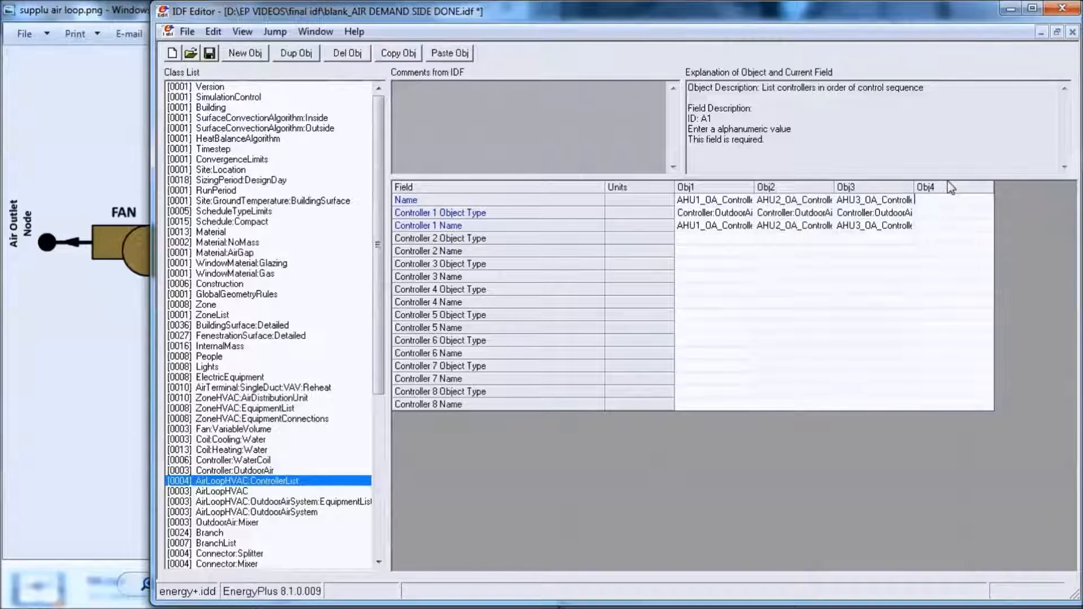
type("Coil_Controllers1")
- Set Coil_Controllers1's Controller 1 Object Type to Controller:WaterCoil and its Controller 1 Name to CC1_Controller
left_click(939, 212)
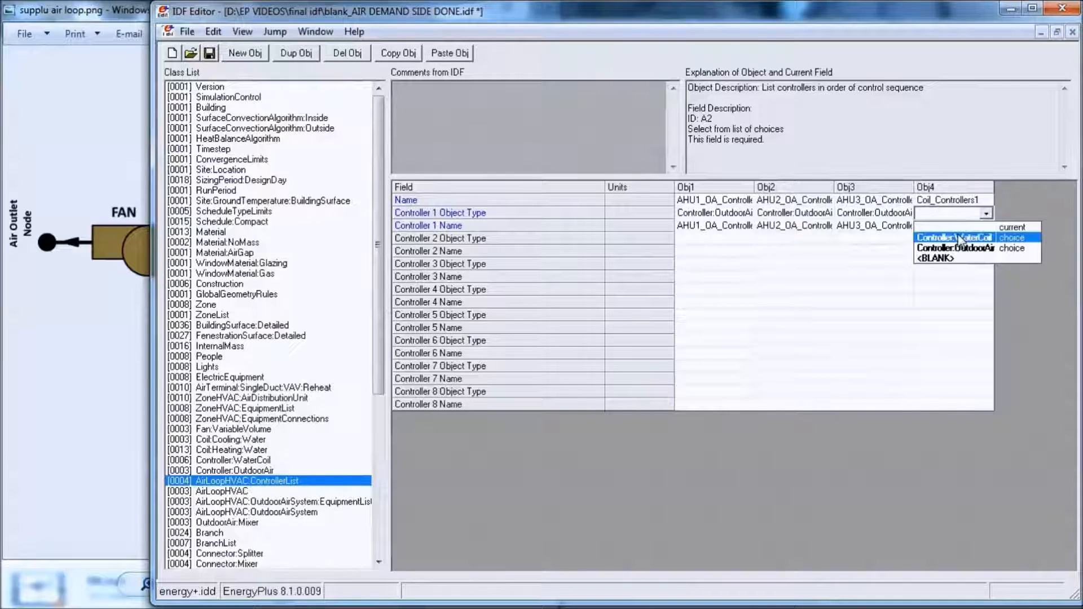
left_click(959, 238)
left_click(954, 225)
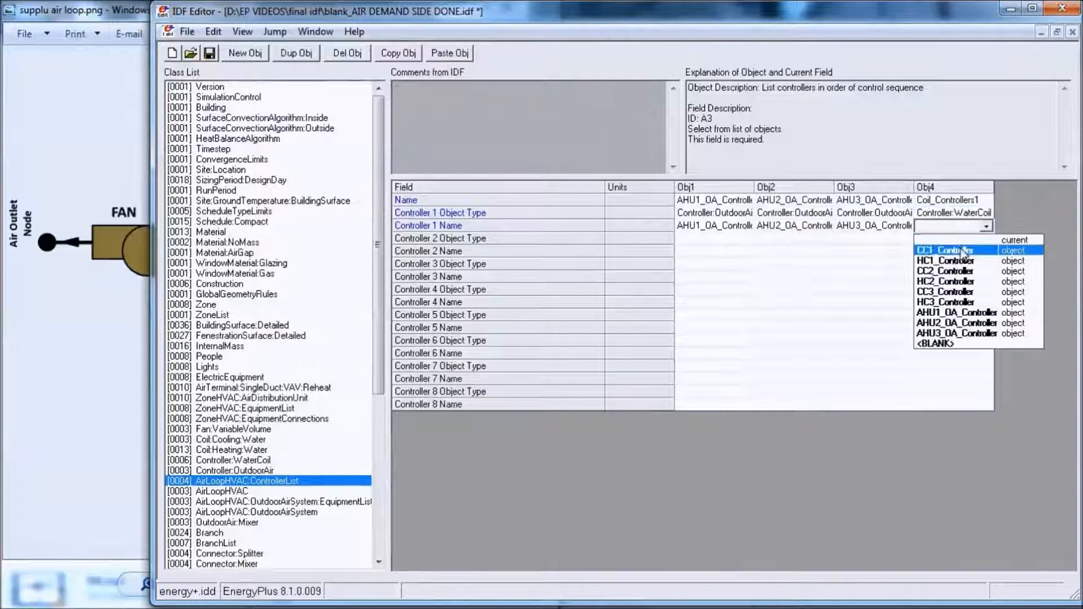
left_click(963, 250)
- Set Coil_Controllers1's Controller 2 Object Type to Controller:WaterCoil and its Controller 2 Name to HC1_Controller
left_click(953, 238)
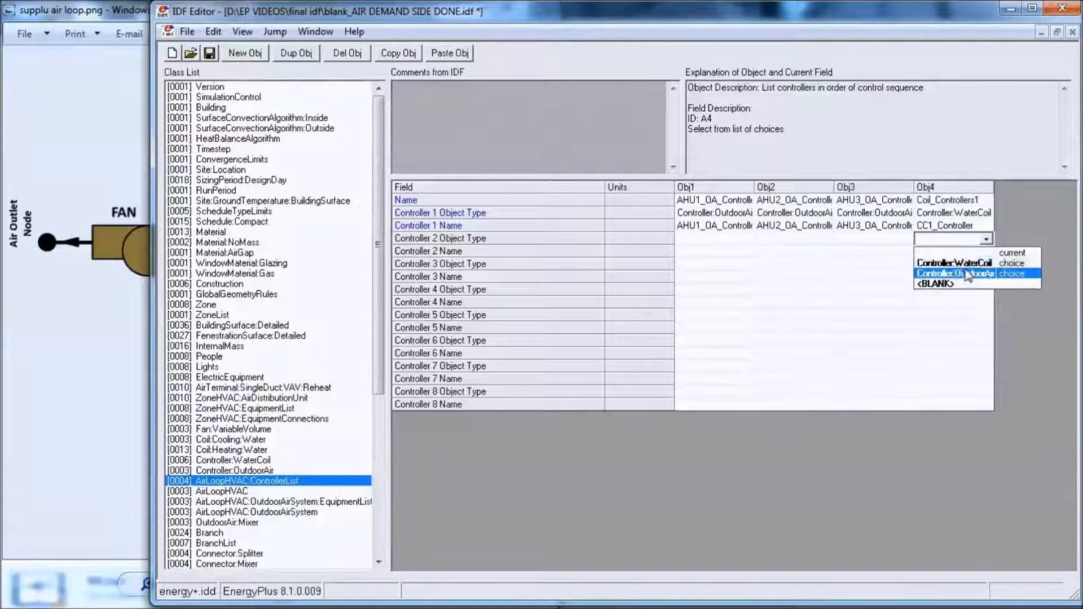
left_click(965, 263)
left_click(959, 250)
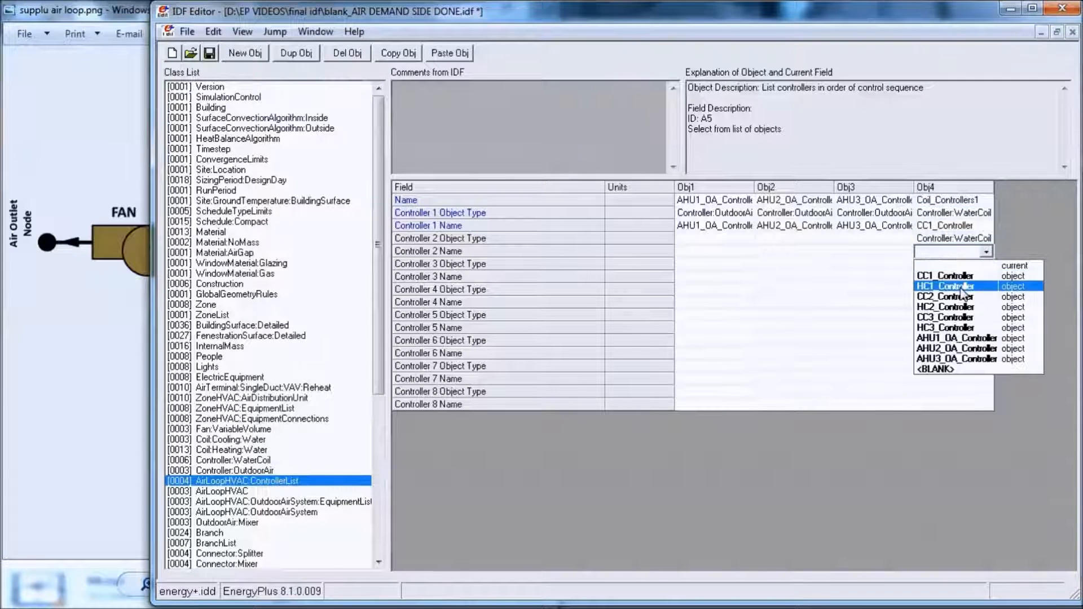
left_click(961, 286)
- Make two copies of the Coil_Controllers1 object and name them Coil_Controllers2 and Coil_Controllers3
left_click(971, 187)
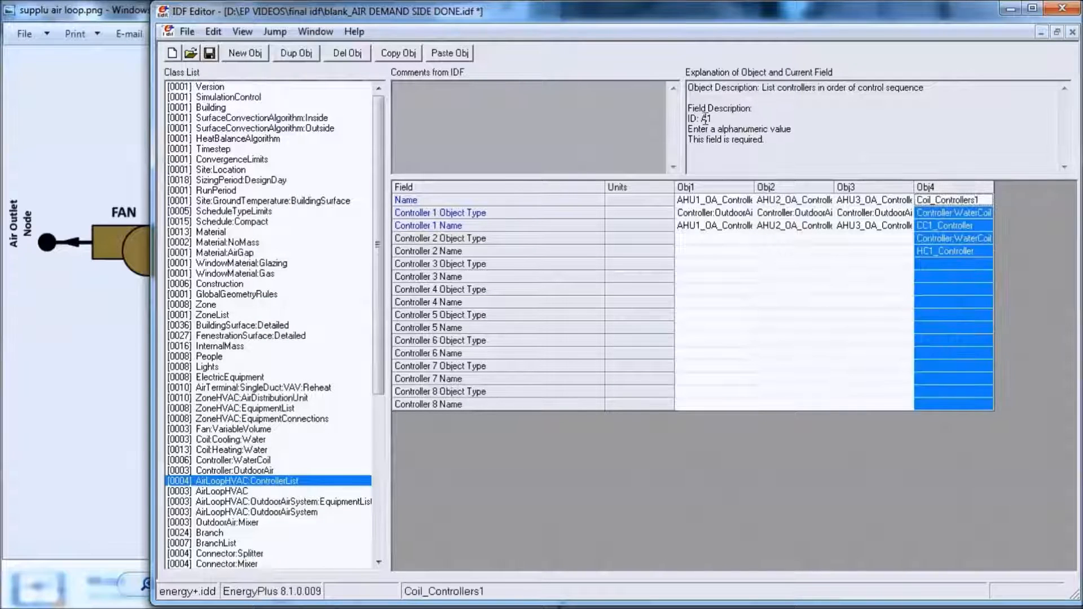
left_click(405, 54)
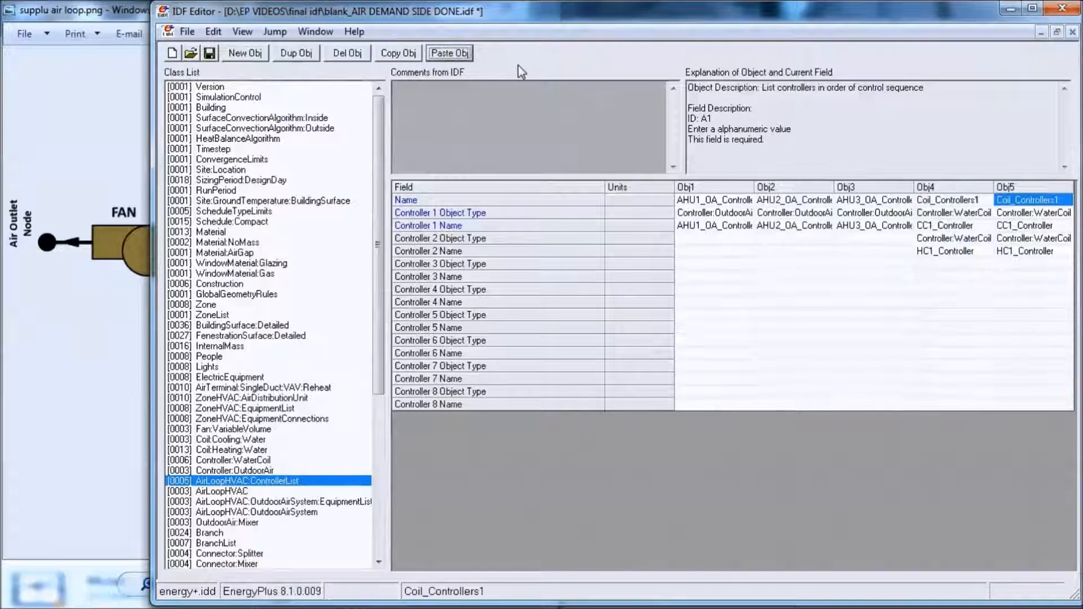
left_click(982, 202)
key("BackSpace")
type("2")
left_click(1065, 200)
type("3")
- Set Coil_Controllers2's Controller 1 Name to CC2_Controller and its Controller 2 Name to HC2_Controller
left_click(982, 226)
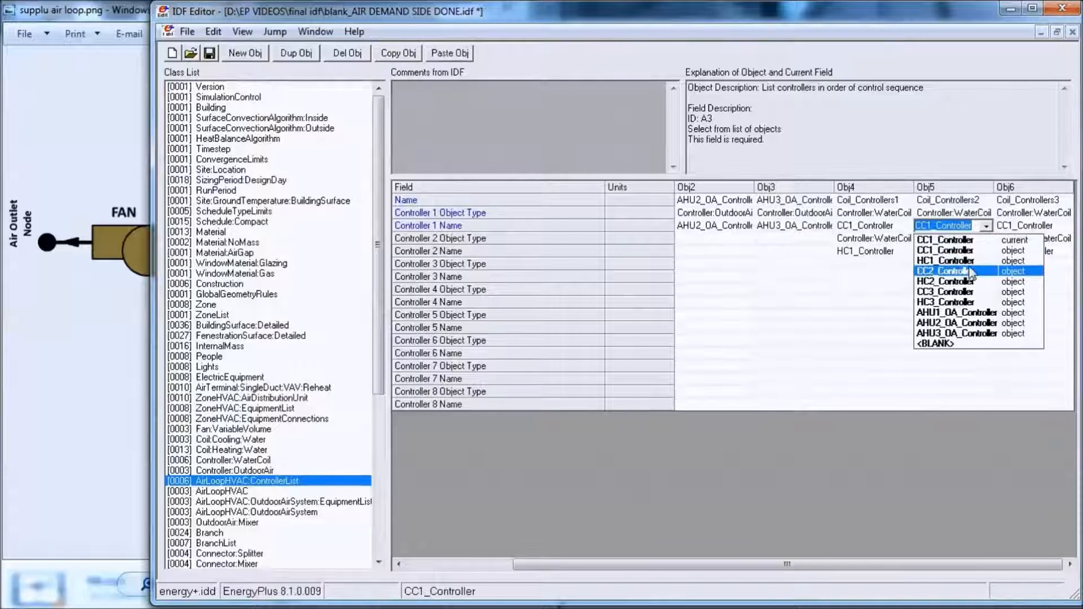
left_click(971, 272)
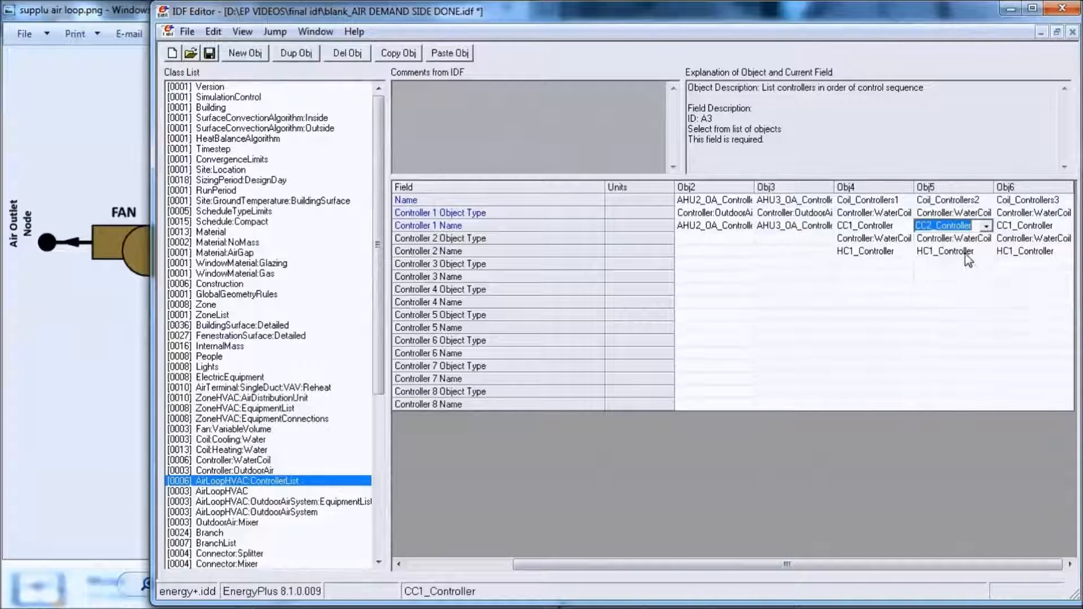
left_click(966, 252)
left_click(965, 298)
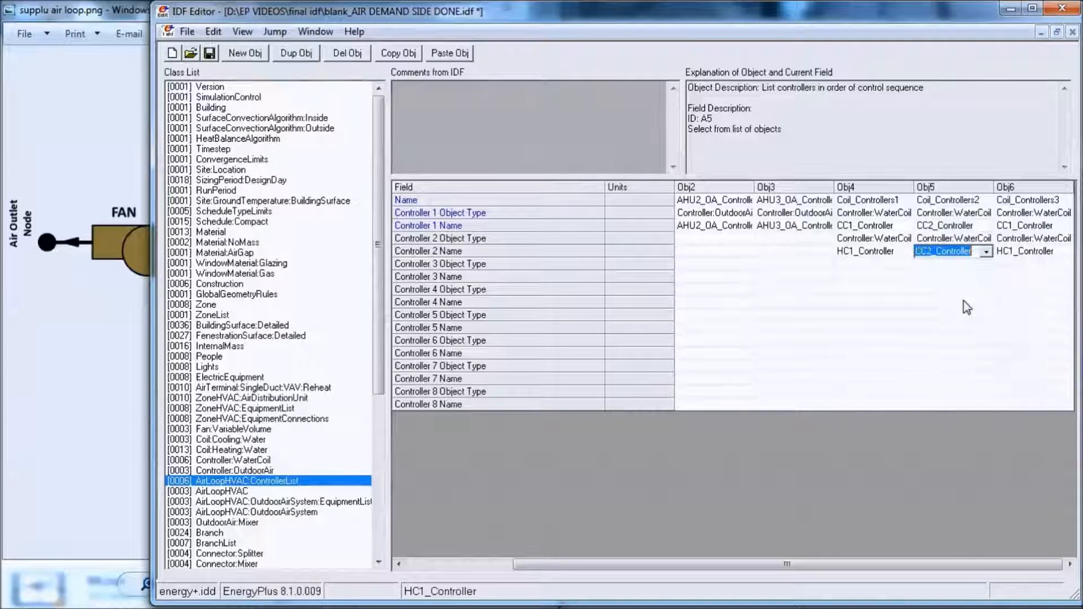
- Set Coil_Controllers3's Controller 1 Name to CC3_Controller and its Controller 2 Name to HC3_Controller
left_click(1019, 226)
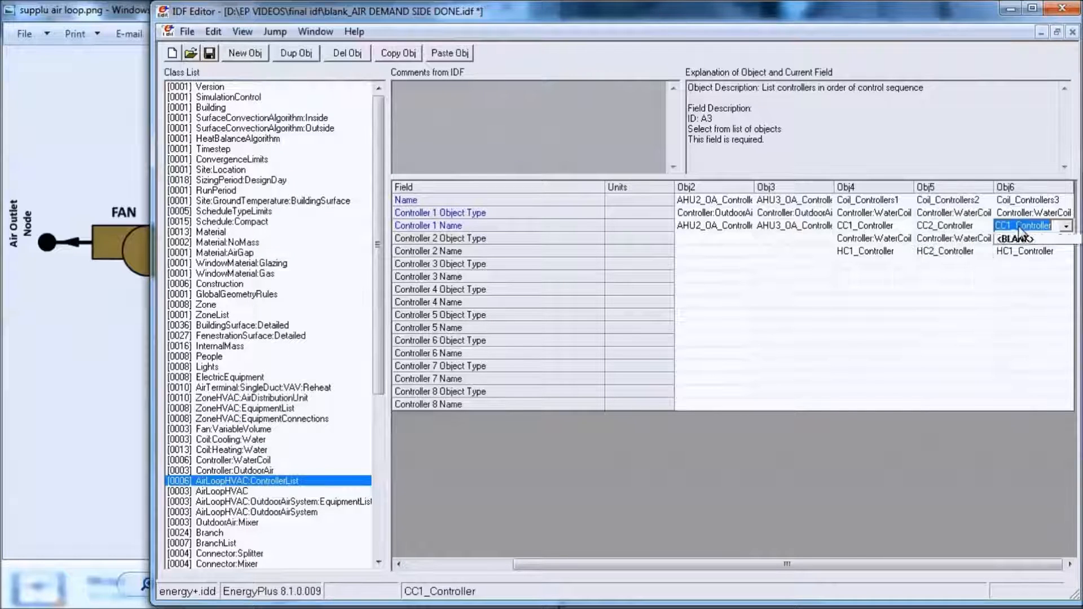
scroll(1019, 226, "down", 4)
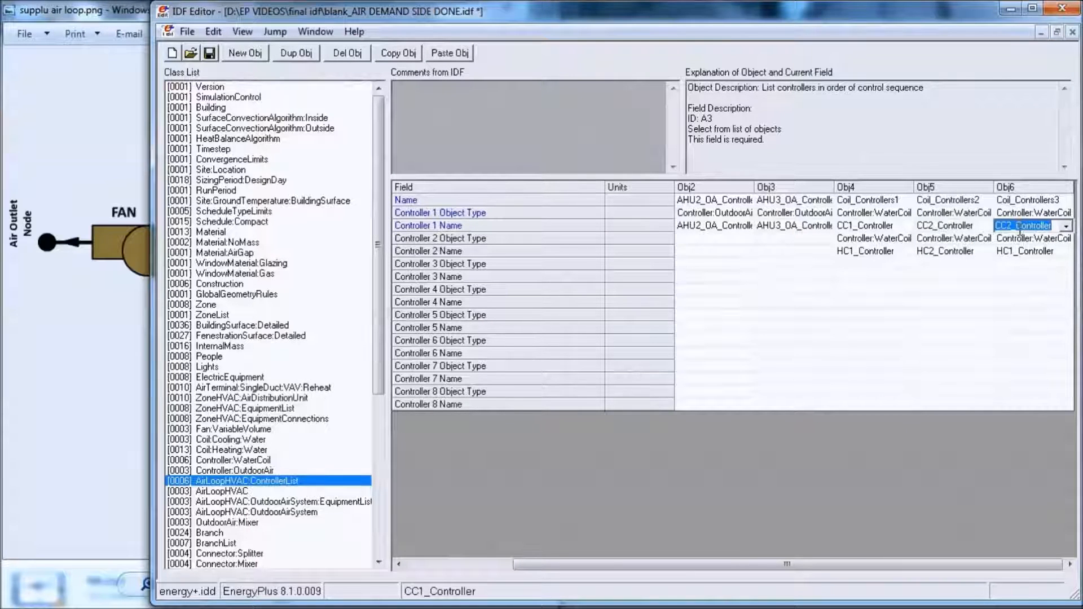
left_click(1023, 251)
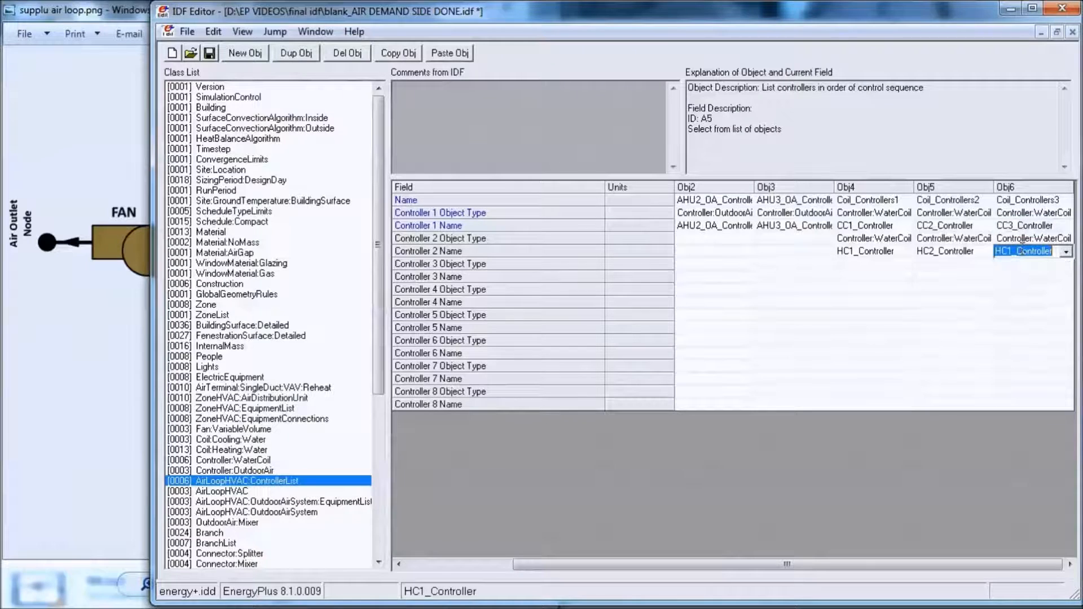
scroll(1023, 252, "up", 2)
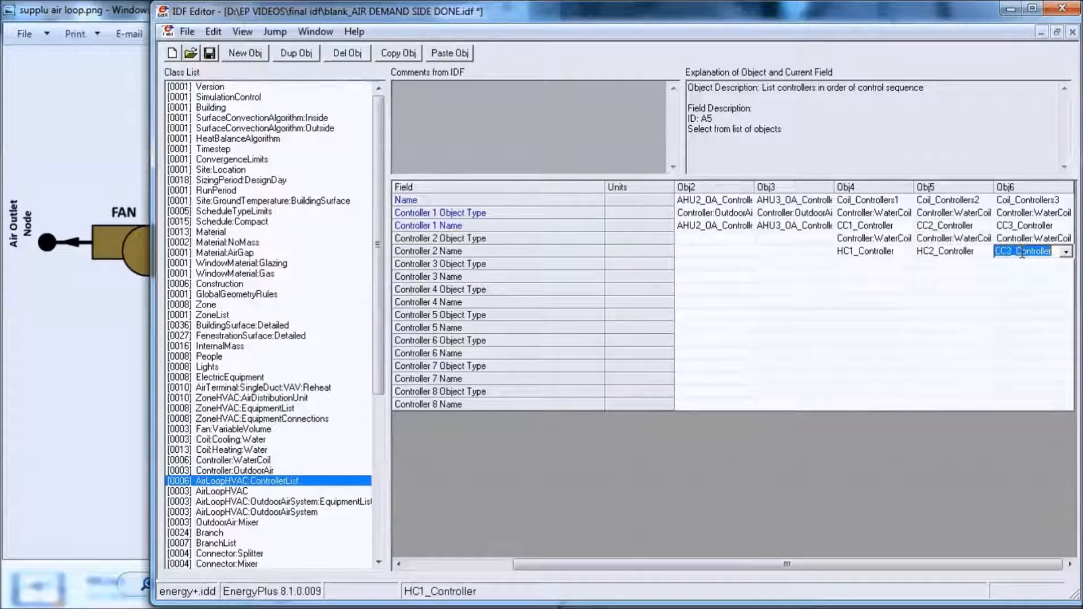
scroll(1009, 307, "down", 1)
left_click(1009, 306)
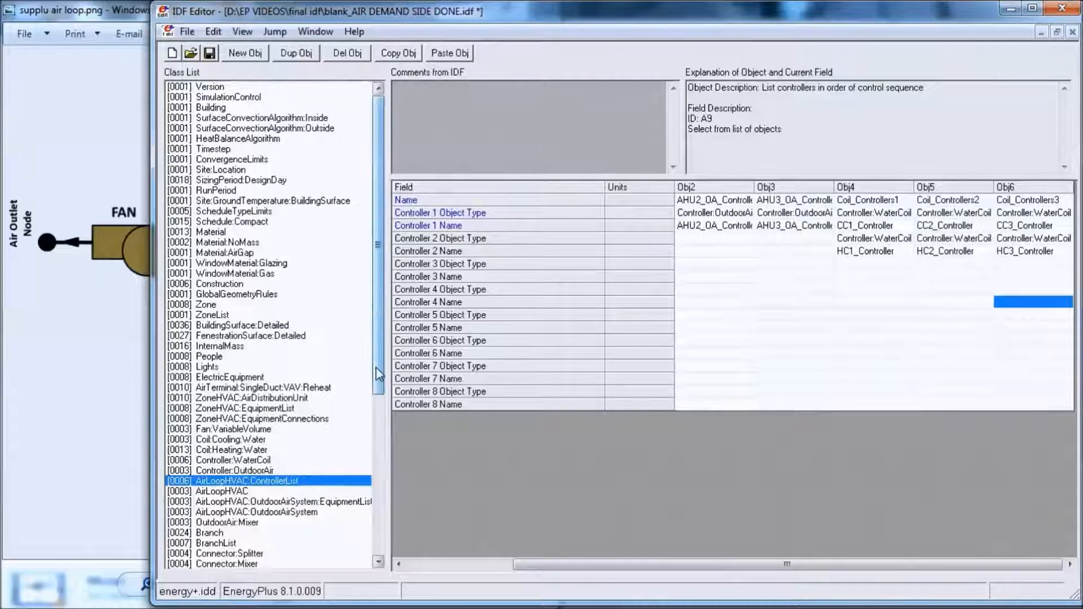
- Assign Coil_Controllers1, Coil_Controllers2 and Coil_Controllers3 as the Controller List Names of AirLoop1, AirLoop2 and AirLoop3 in the AirLoopHVAC class
left_click_drag(376, 366, 377, 392)
left_click(262, 450)
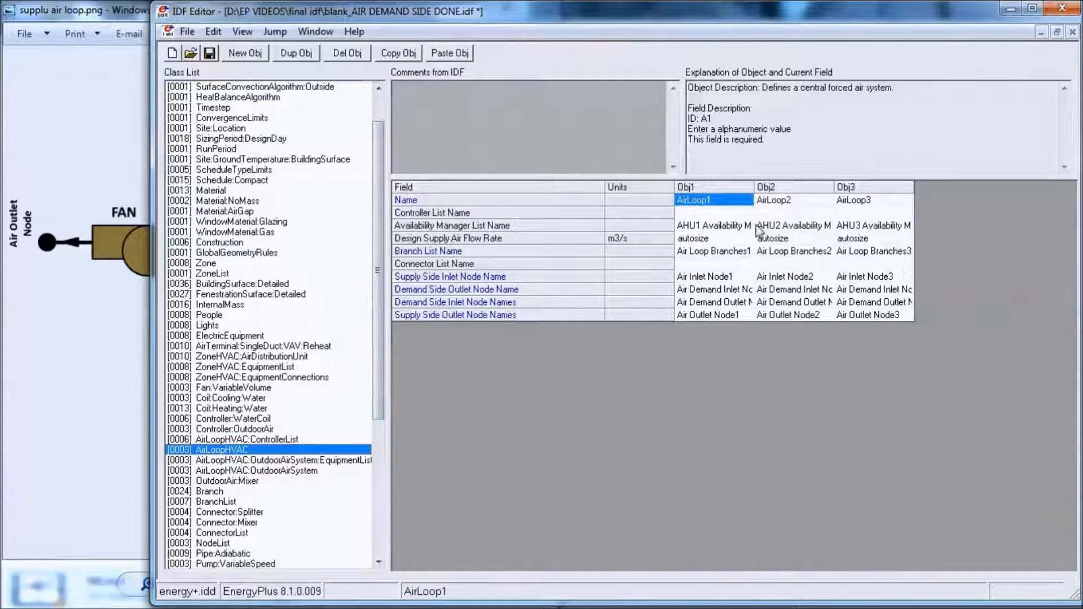
left_click(744, 212)
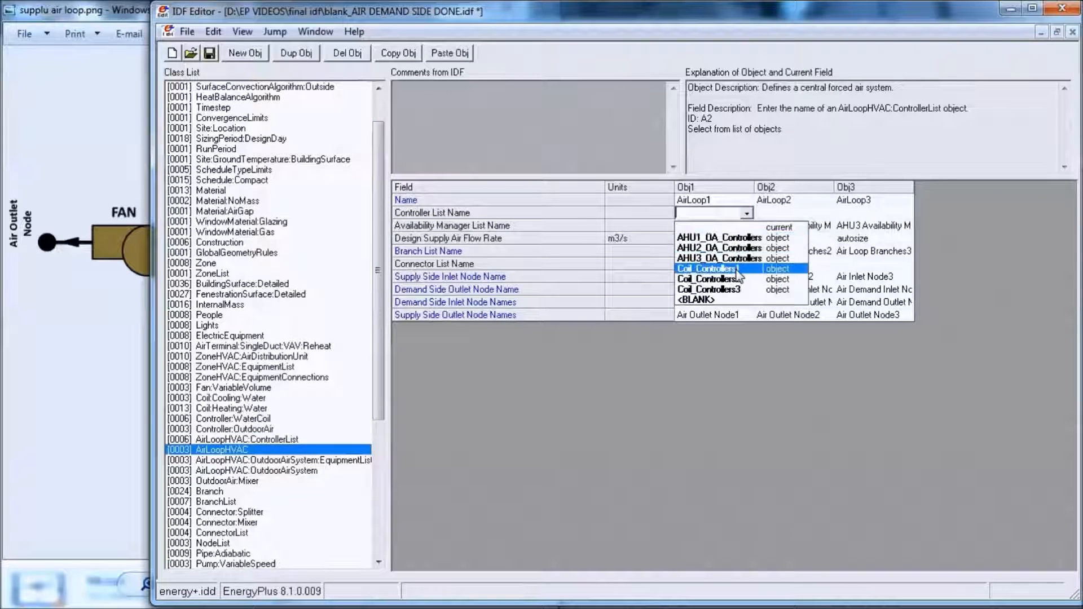
left_click(709, 269)
left_click(793, 212)
left_click(789, 279)
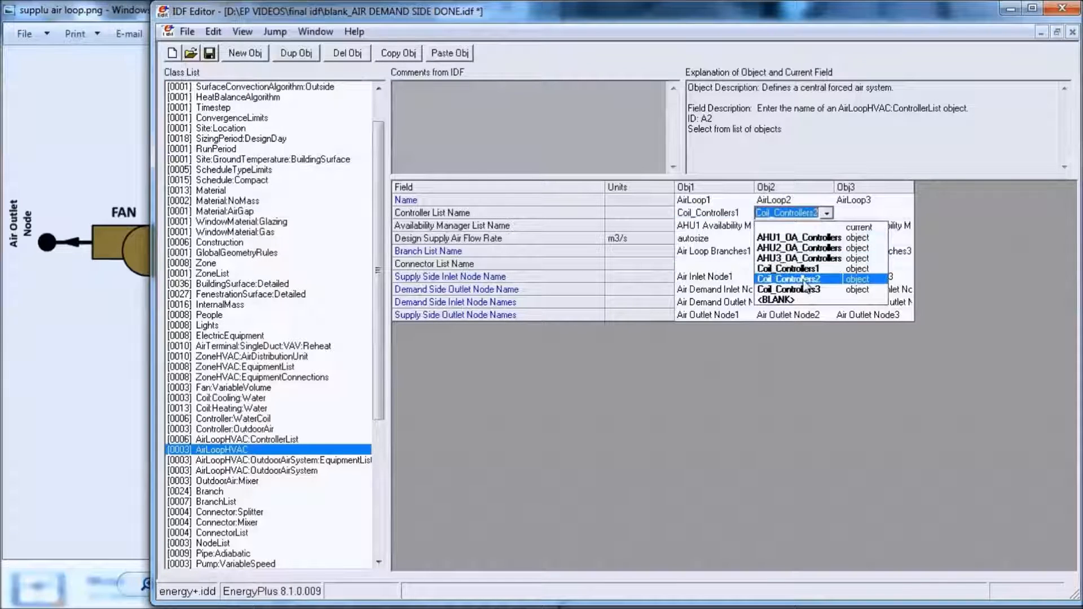
left_click(872, 213)
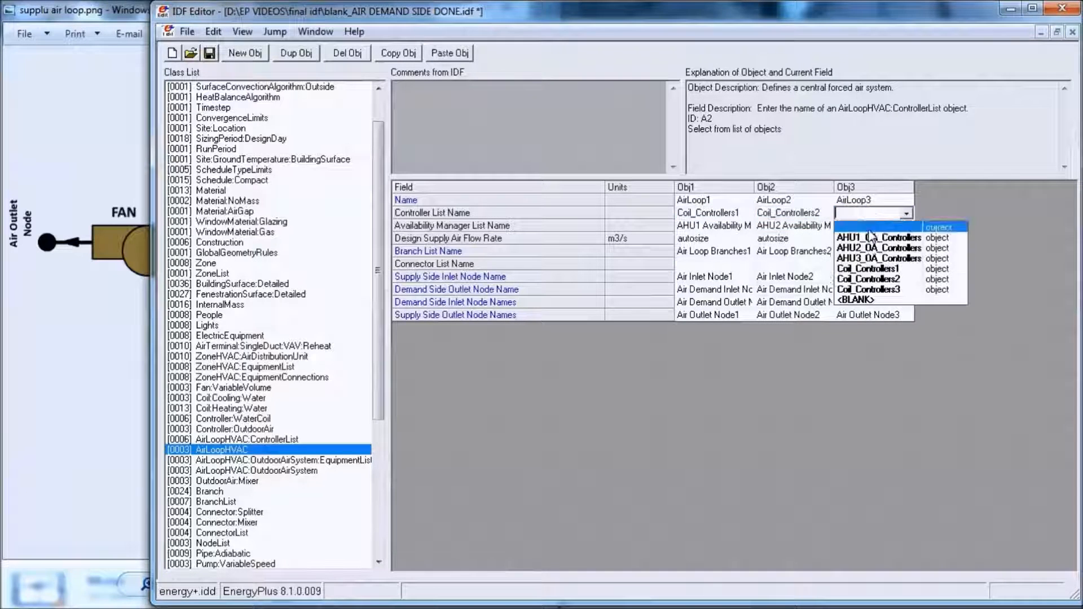
left_click(890, 290)
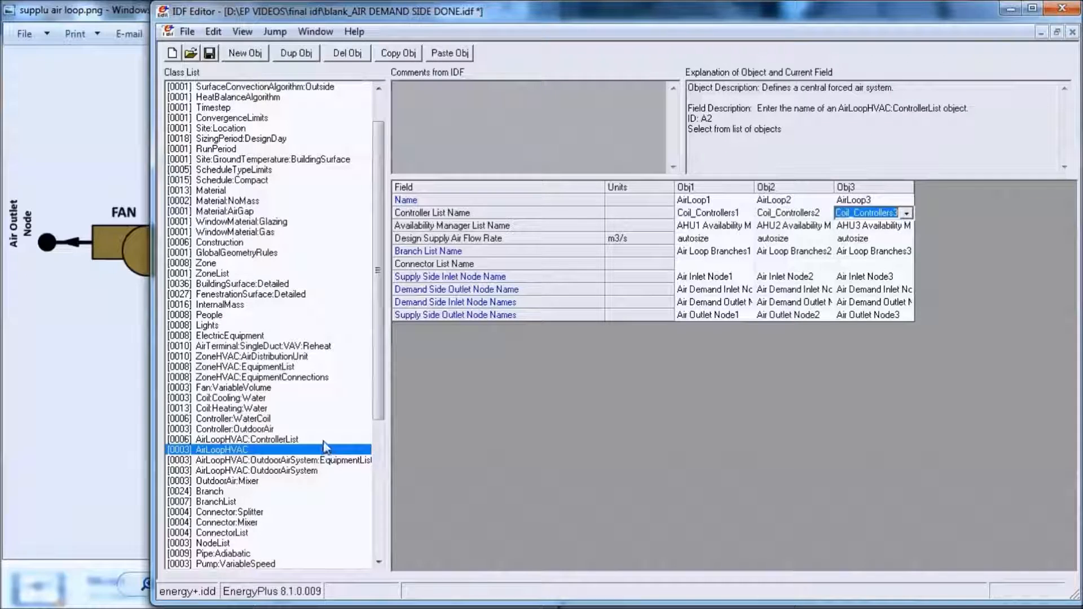
- Show the full class list, including empty classes, and add a new AirLoopHVAC:ZoneSplitter object
left_click(304, 451)
key("ctrl+l")
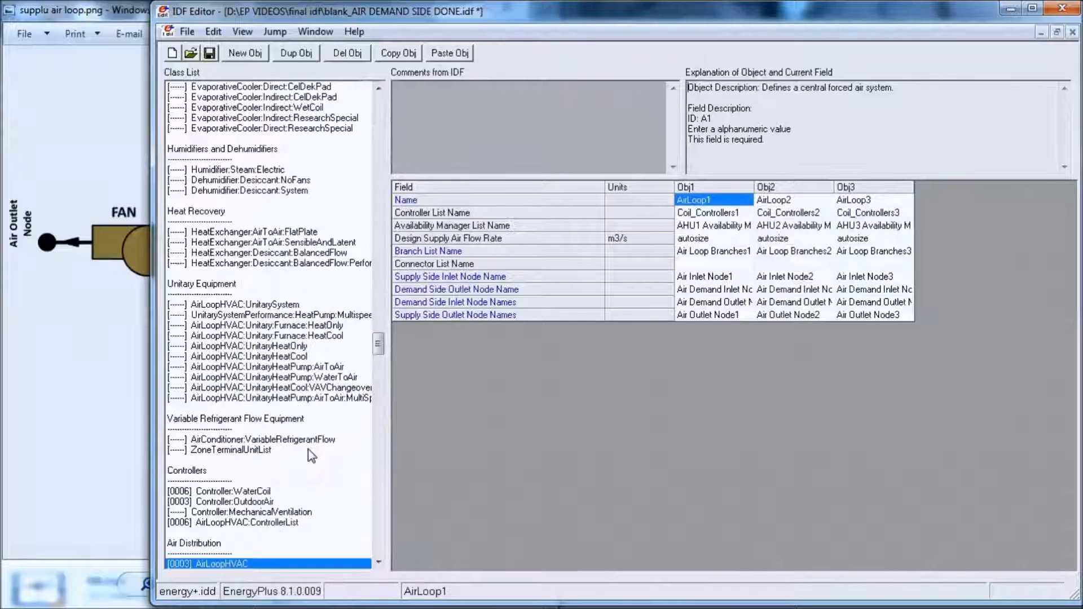
scroll(378, 361, "down", 8)
scroll(381, 363, "down", 1)
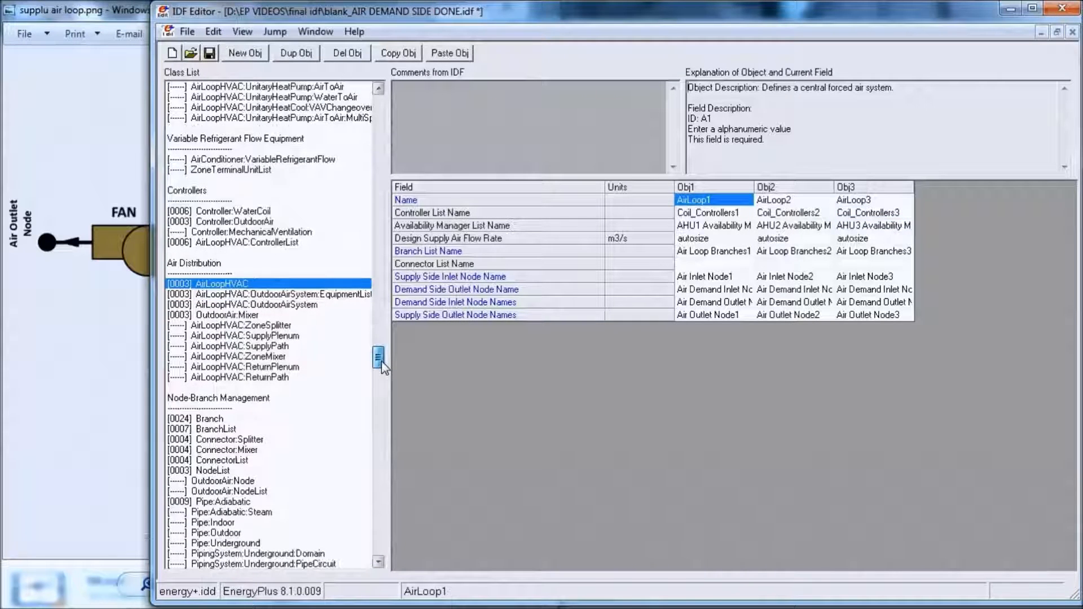
left_click(271, 327)
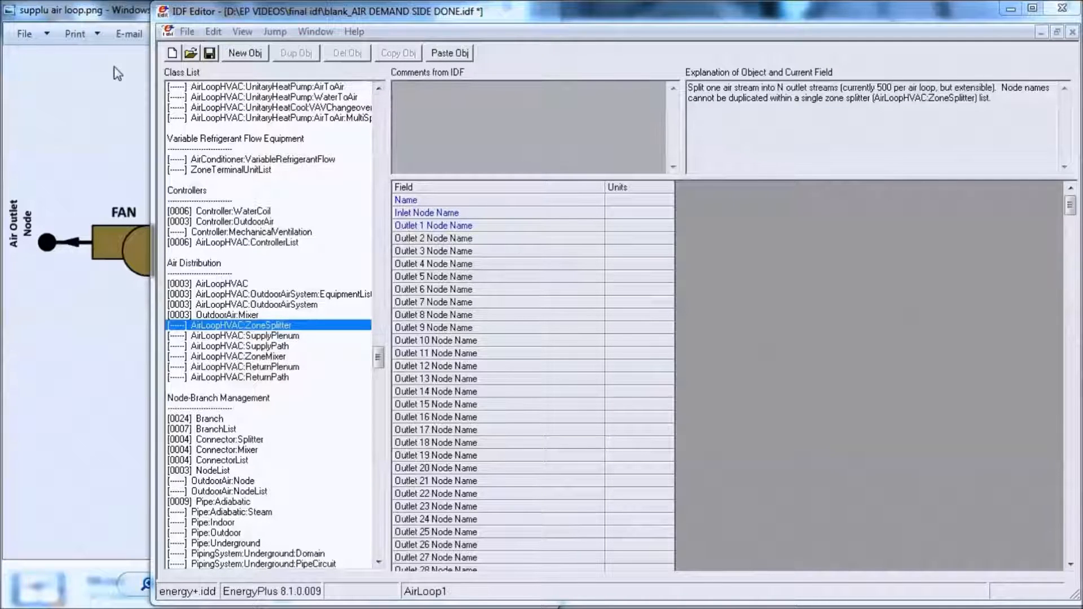
left_click(246, 53)
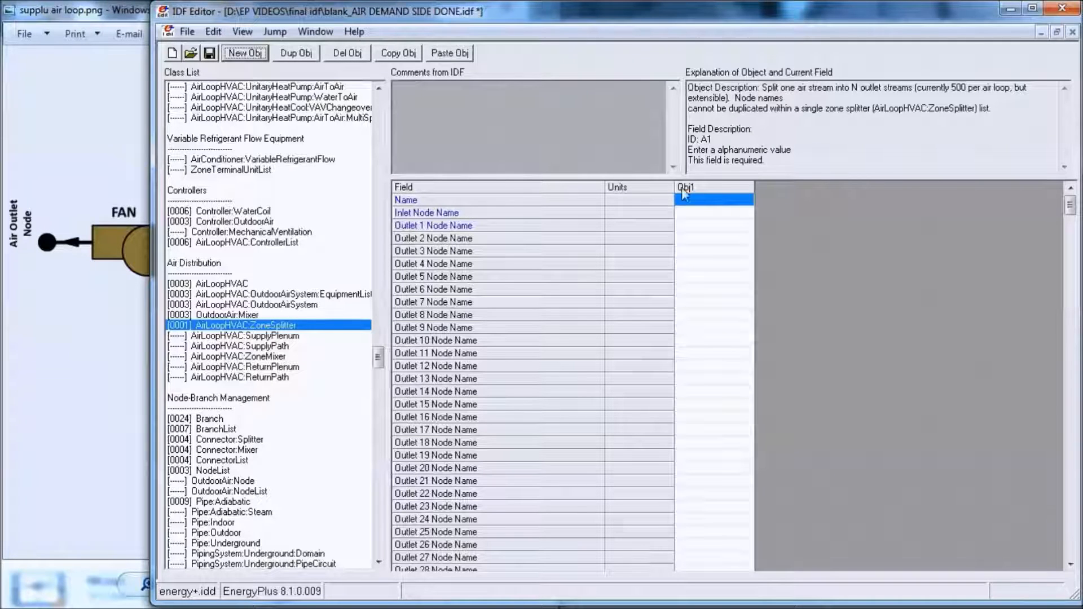
- Name the new zone splitter object AHU1 Supply Air Splitter
left_click(708, 206)
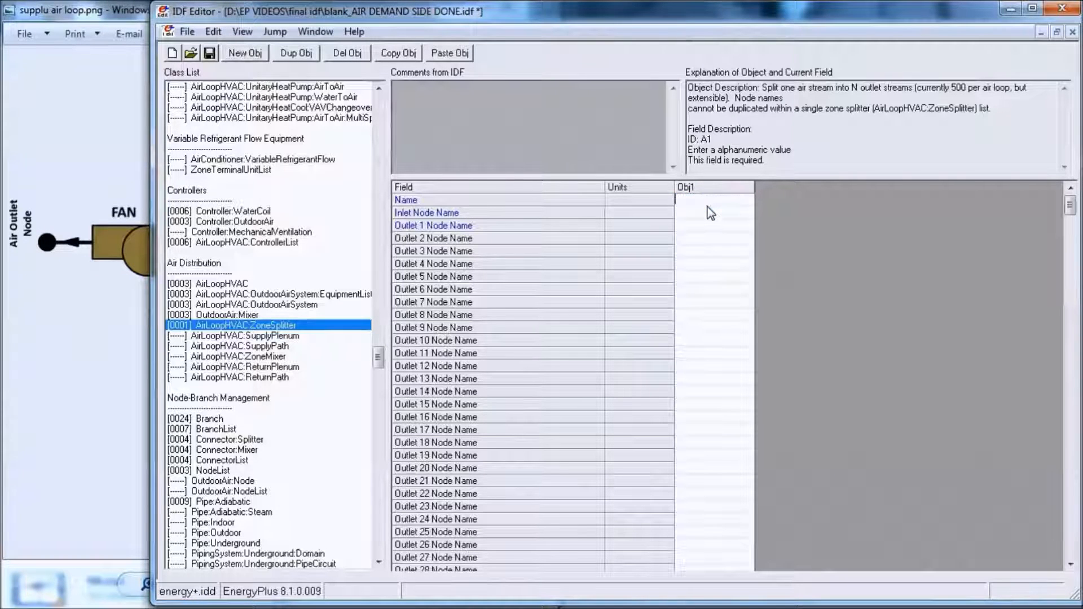
type("AHU1 Supply")
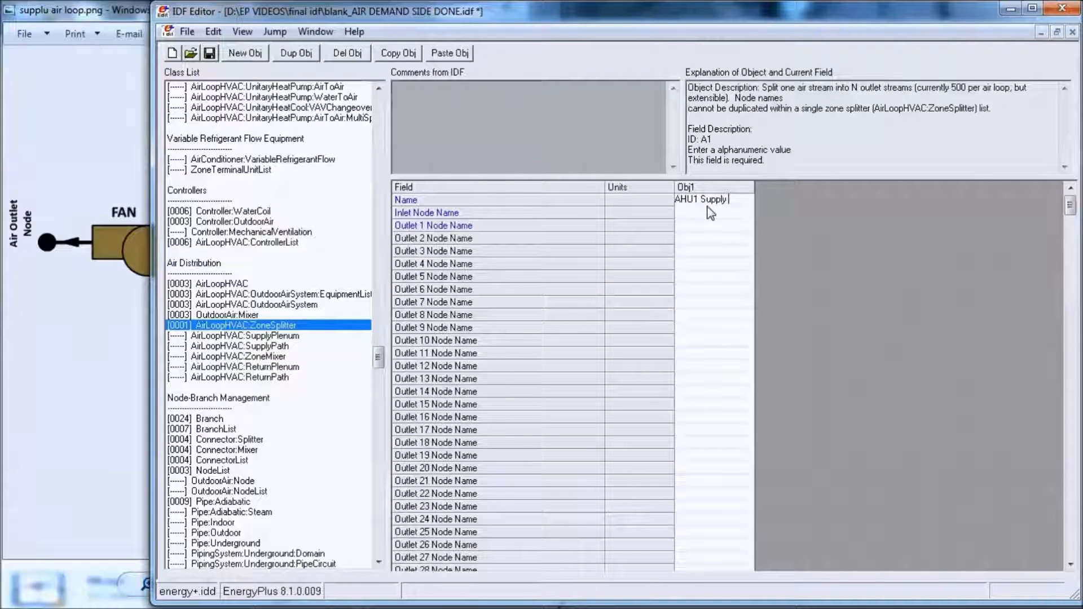
type(" Air Splitter")
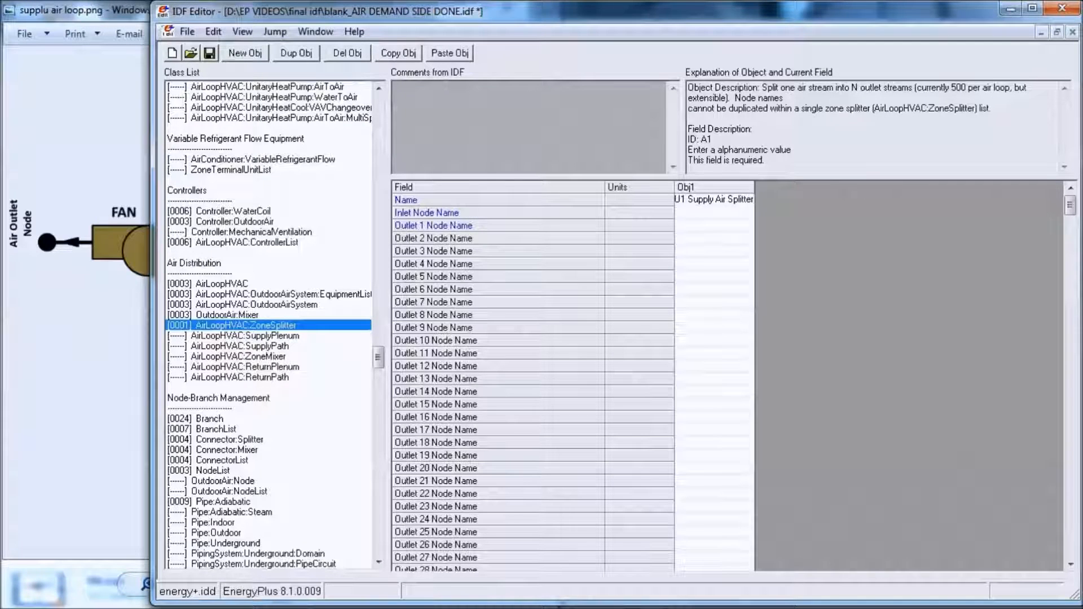
left_click(738, 265)
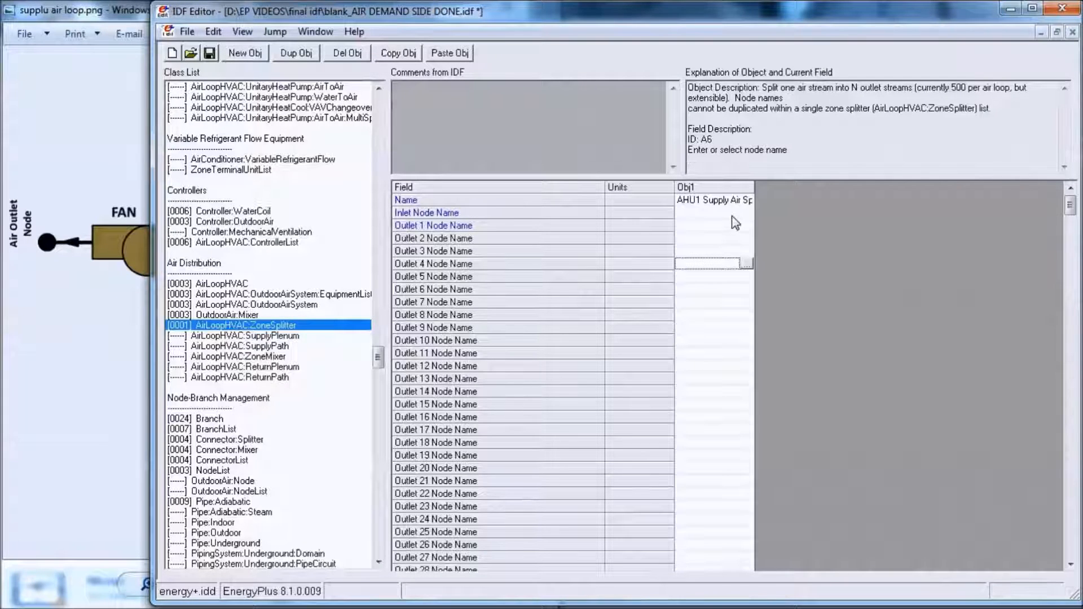
- Set the AHU1 Supply Air Splitter's Inlet Node Name to Air Demand Inlet Node1
left_click(738, 213)
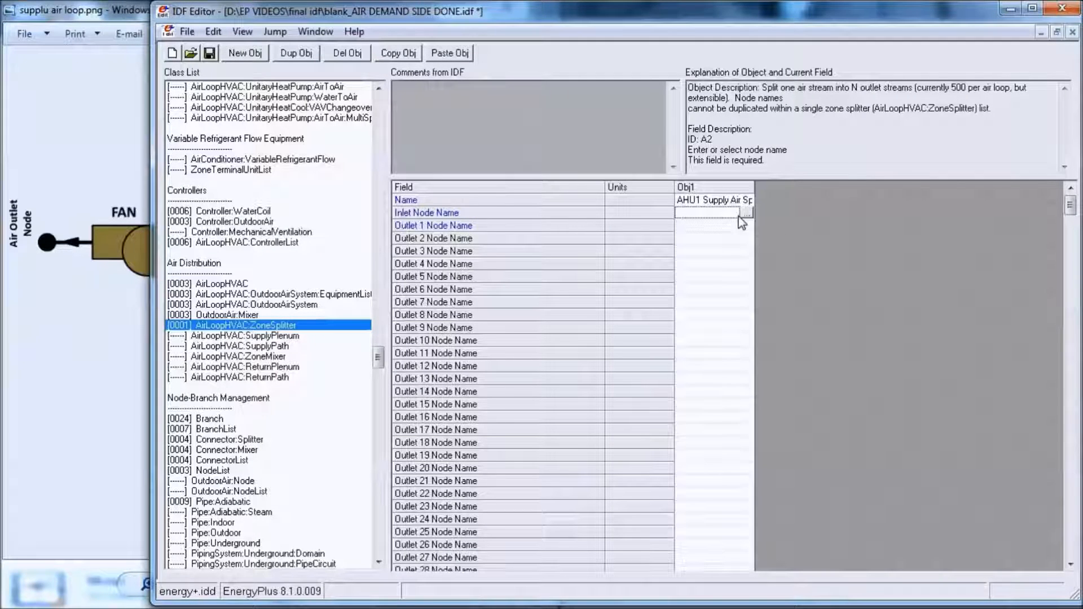
left_click(746, 213)
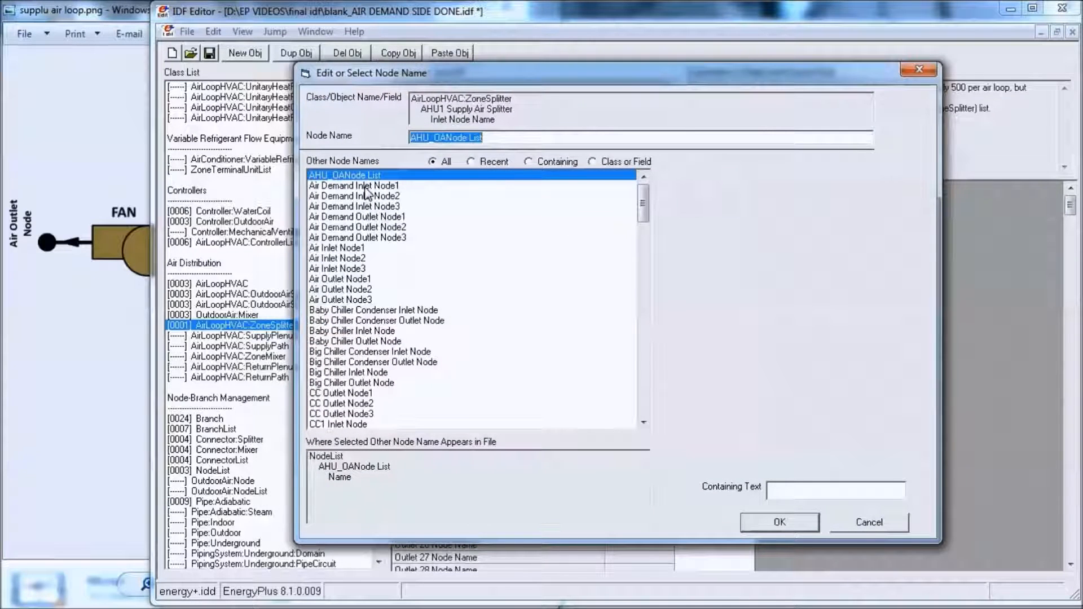
left_click(365, 188)
double_click(365, 188)
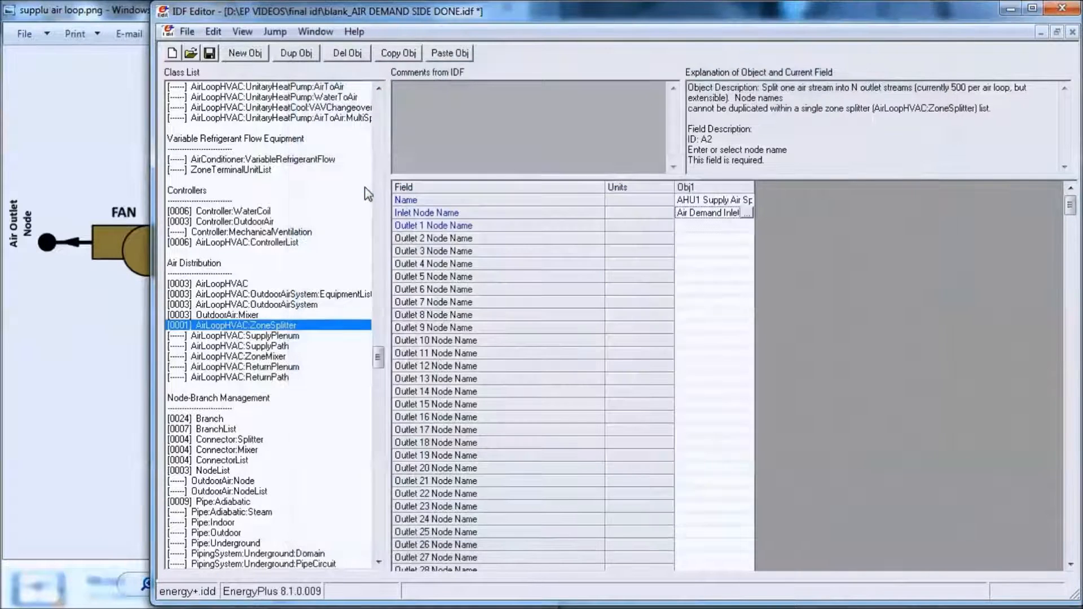
- Set the AHU1 Supply Air Splitter's Outlet 1 Node Name to VAV_A1 Box Inlet Node
left_click(724, 228)
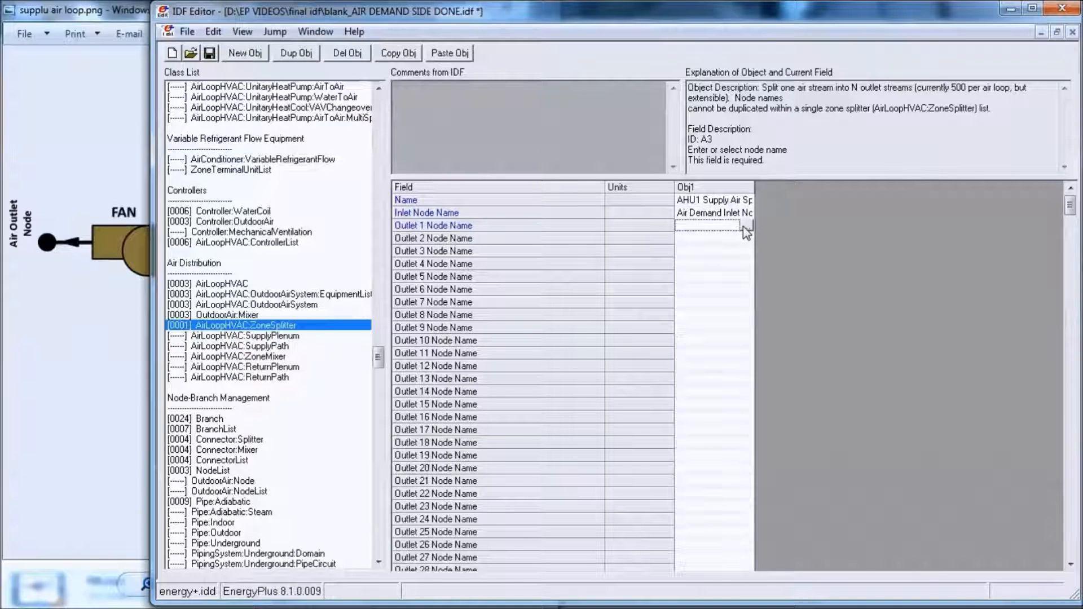
left_click(746, 225)
left_click_drag(647, 211, 642, 323)
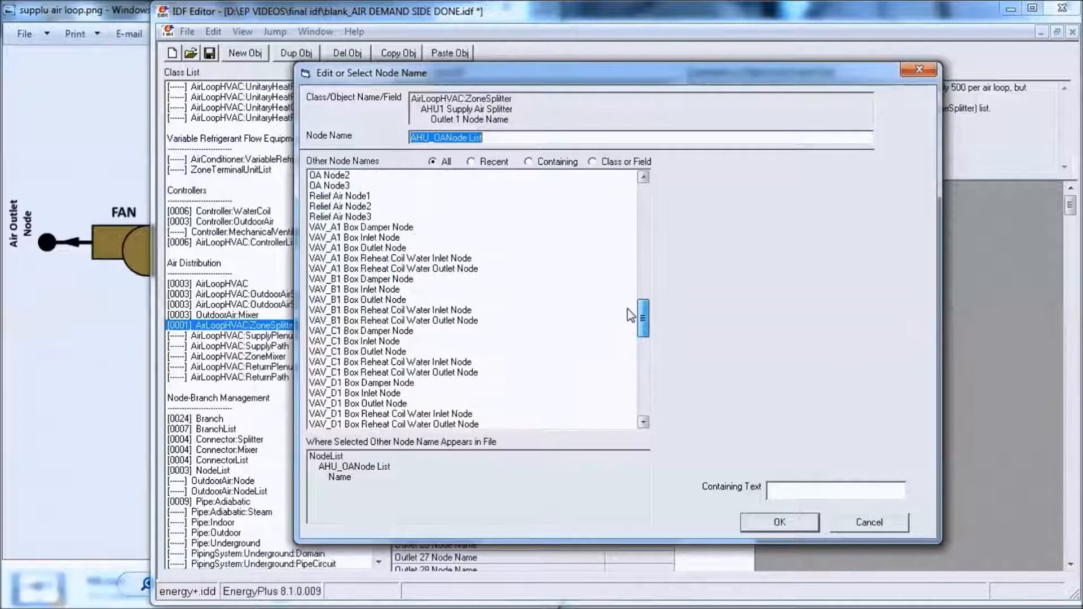
left_click(388, 237)
double_click(388, 237)
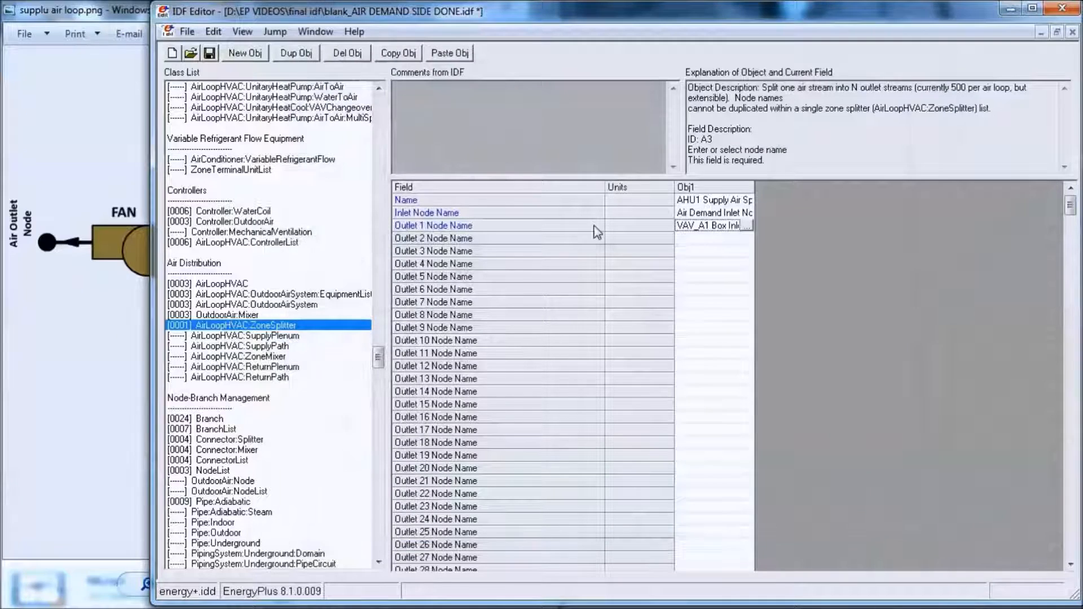
- Set the AHU1 Supply Air Splitter's Outlet 2 Node Name to VAV_B1 Box Inlet Node
left_click(738, 240)
left_click(745, 238)
left_click_drag(643, 197, 653, 390)
left_click(353, 247)
scroll(352, 244, "up", 5)
scroll(351, 244, "up", 4)
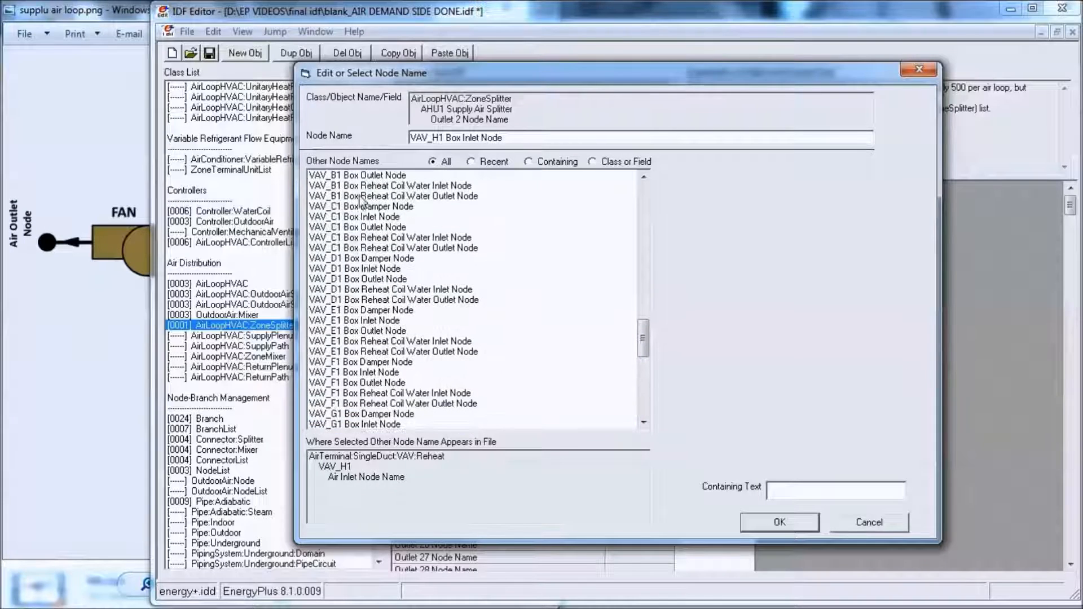
left_click(374, 176)
scroll(374, 186, "up", 1)
left_click(376, 196)
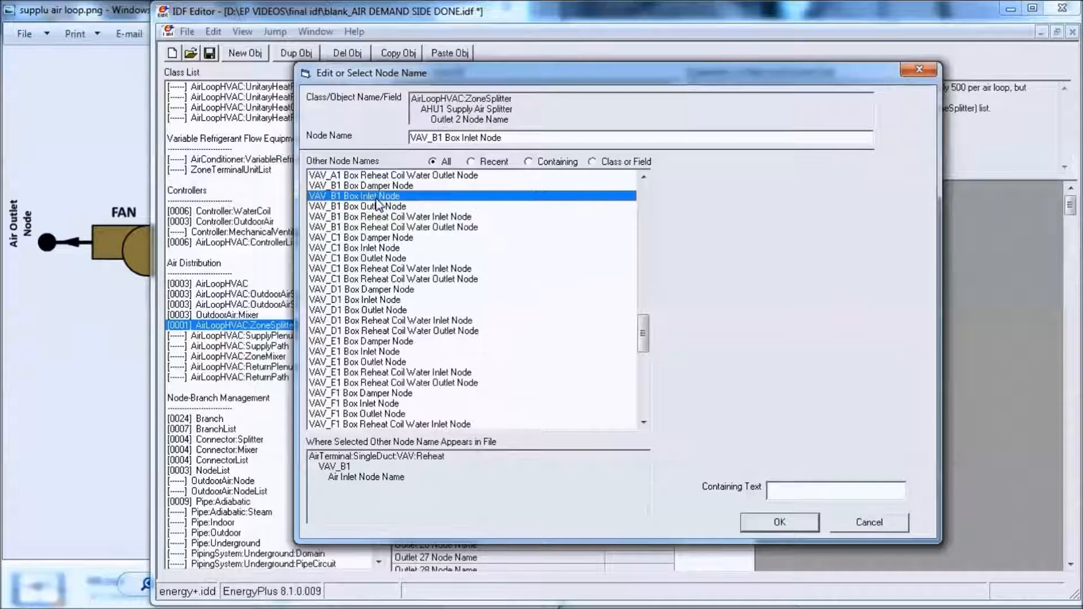
double_click(375, 197)
- Set the AHU1 Supply Air Splitter's Outlet 3 Node Name to VAV_C1 Box Inlet Node
left_click(749, 252)
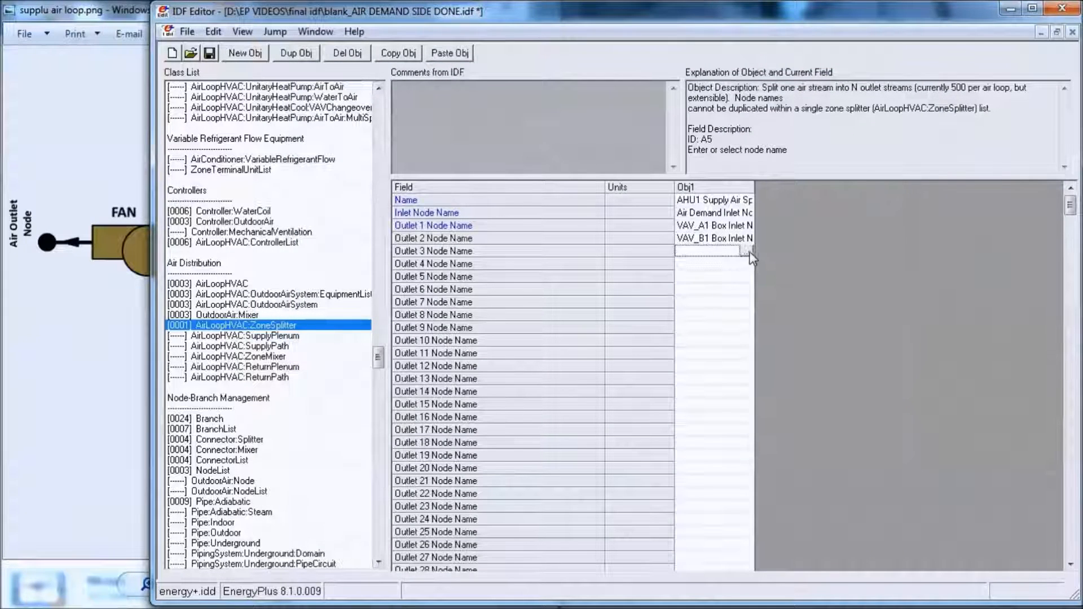
left_click(746, 251)
left_click_drag(641, 219, 654, 325)
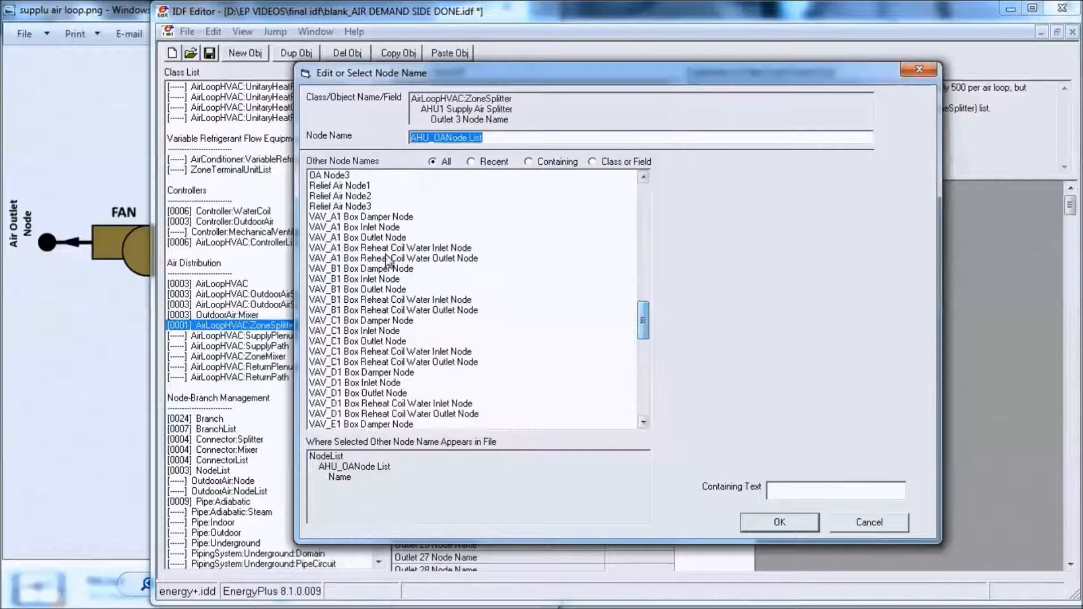
left_click(388, 332)
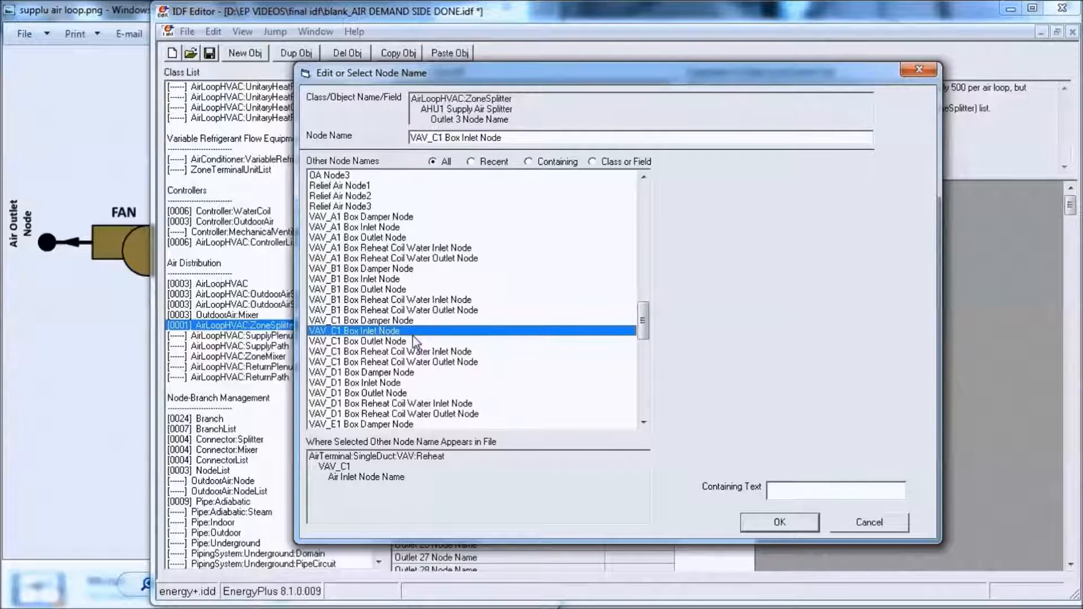
key("Return")
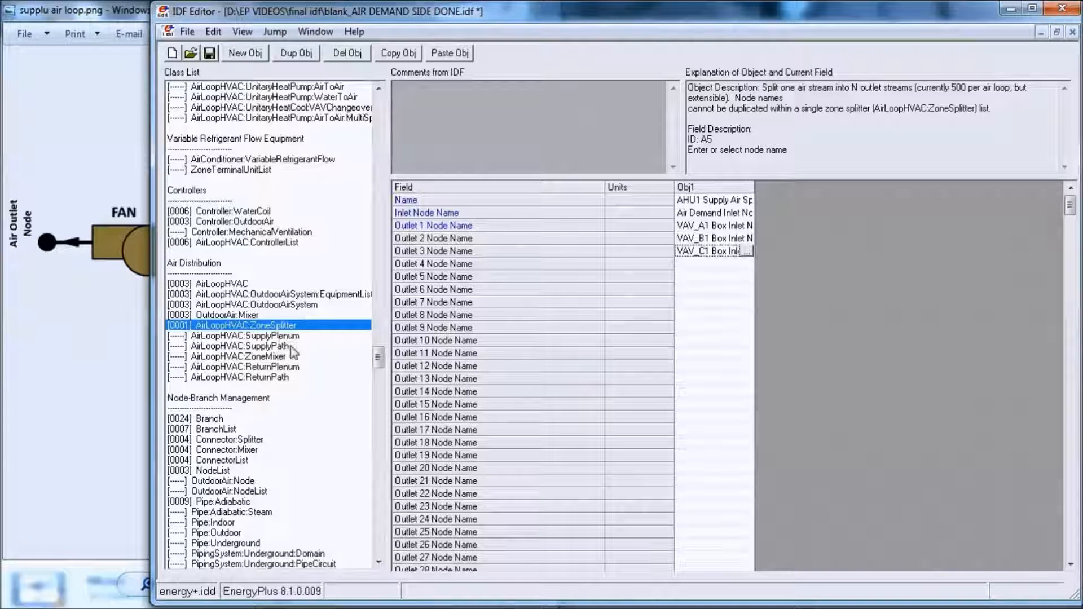
- Create a new AirLoopHVAC:SupplyPath object and name it AHU1
left_click(283, 346)
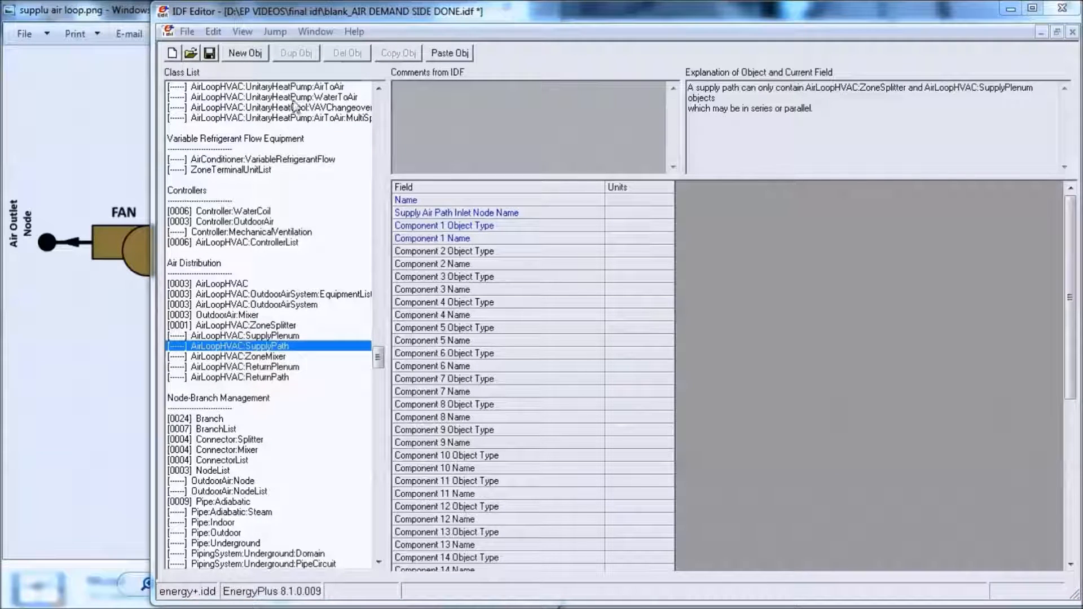
left_click(236, 59)
left_click(703, 201)
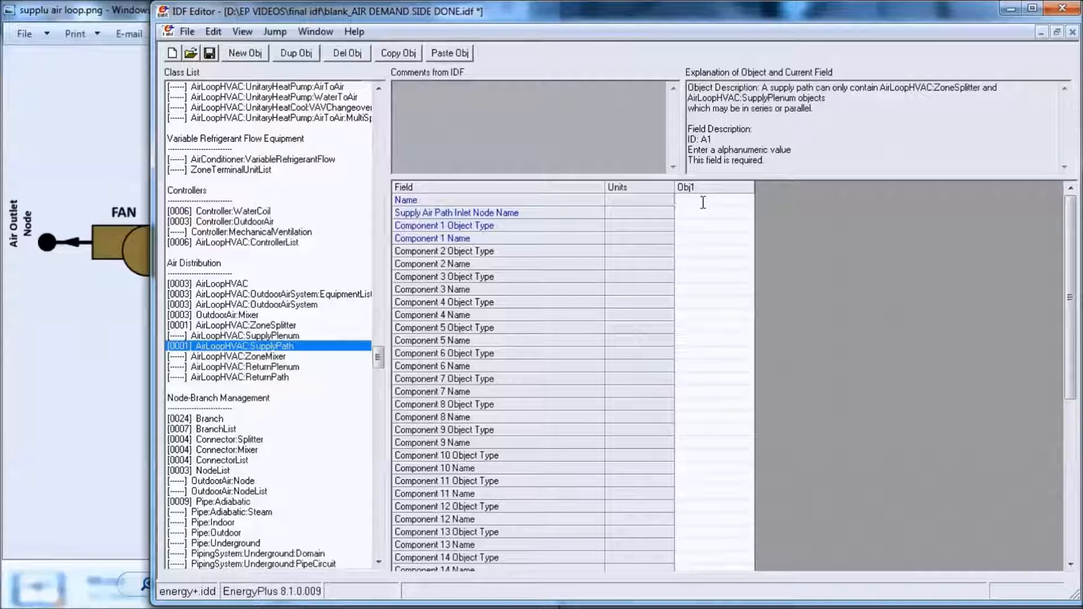
type("AHU1")
- Set the AHU1 supply path's Supply Air Path Inlet Node Name to Air Demand Outlet Node1
left_click(709, 219)
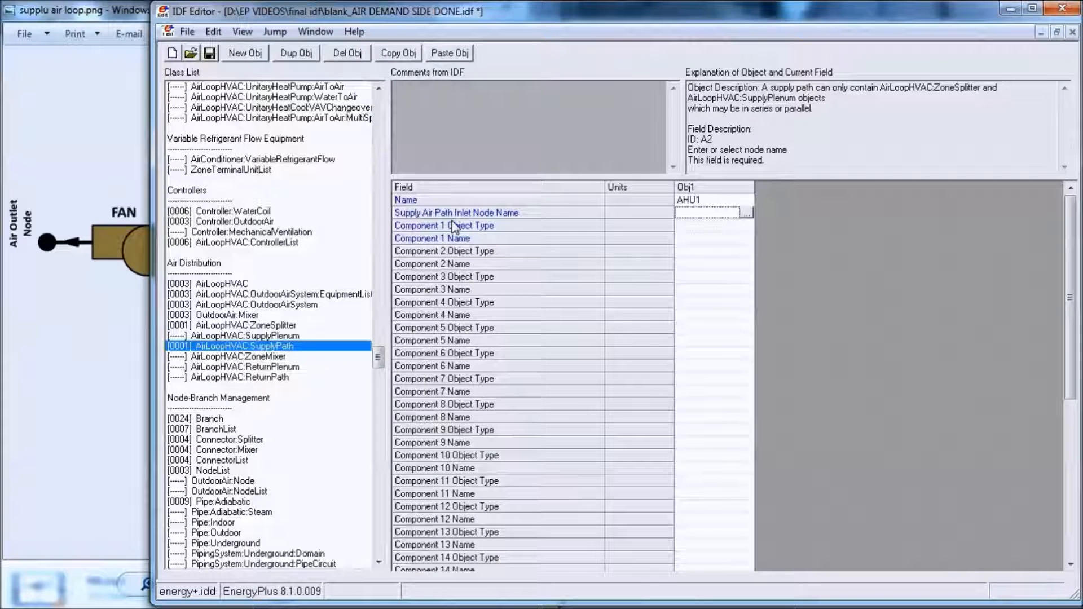
left_click(746, 213)
mouse_move(644, 214)
left_mouse_down()
mouse_move(648, 235)
mouse_move(650, 208)
left_mouse_up()
left_click(389, 186)
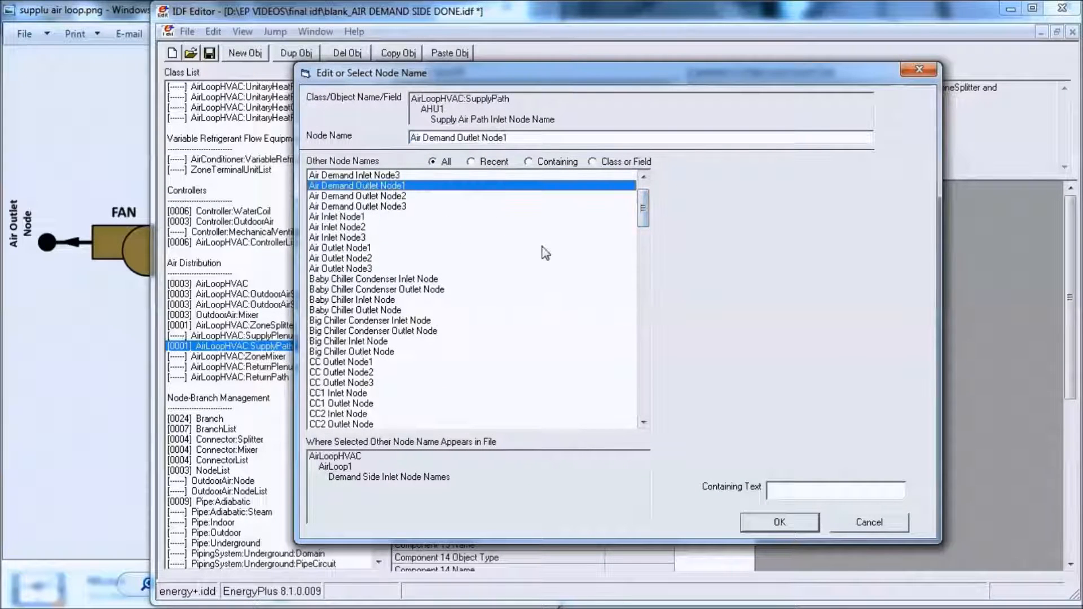
key("Return")
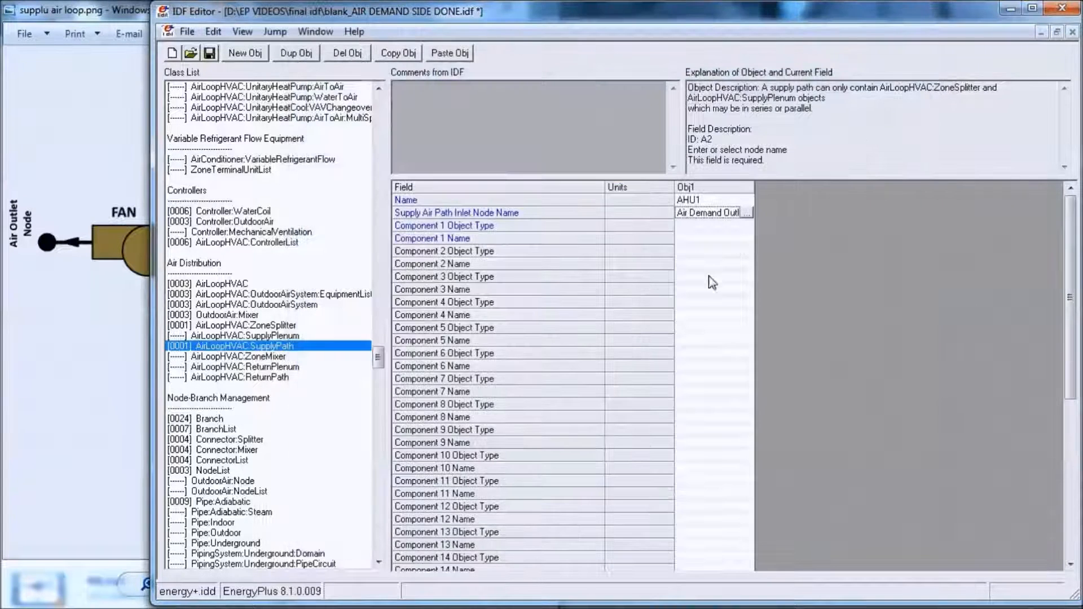
- Set the supply path's Component 1 Object Type to AirLoopHVAC:ZoneSplitter and Component 1 Name to AHU1 Supply Air Splitter
left_click(733, 227)
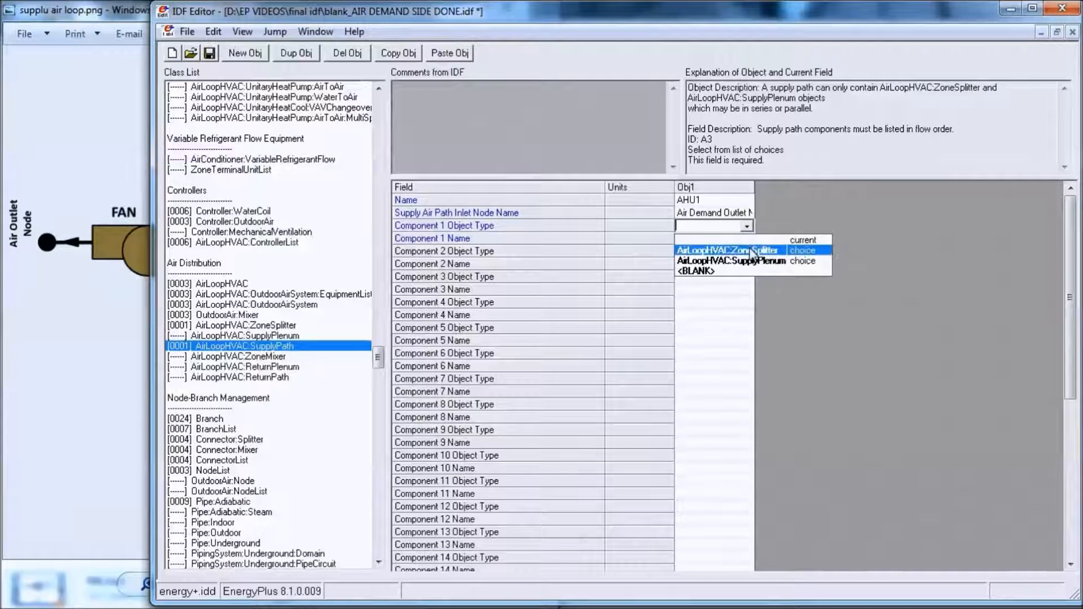
left_click(753, 251)
left_click(743, 239)
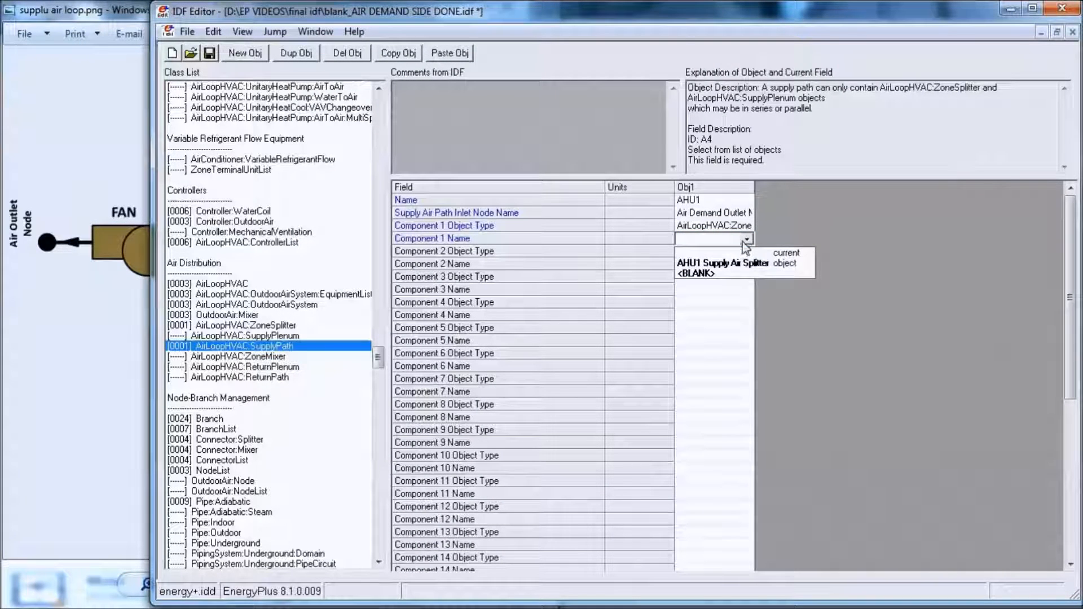
left_click(748, 263)
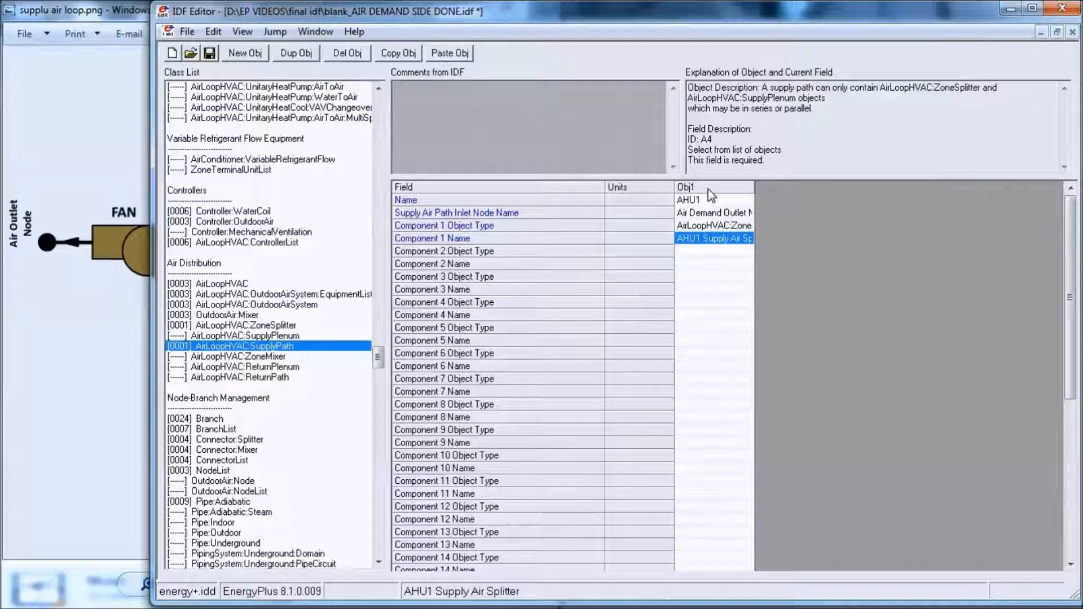
- Duplicate the AHU1 object in AirLoopHVAC:ZoneSplitter and rename the copy AHU2 Supply Air Splitter
left_click(268, 326)
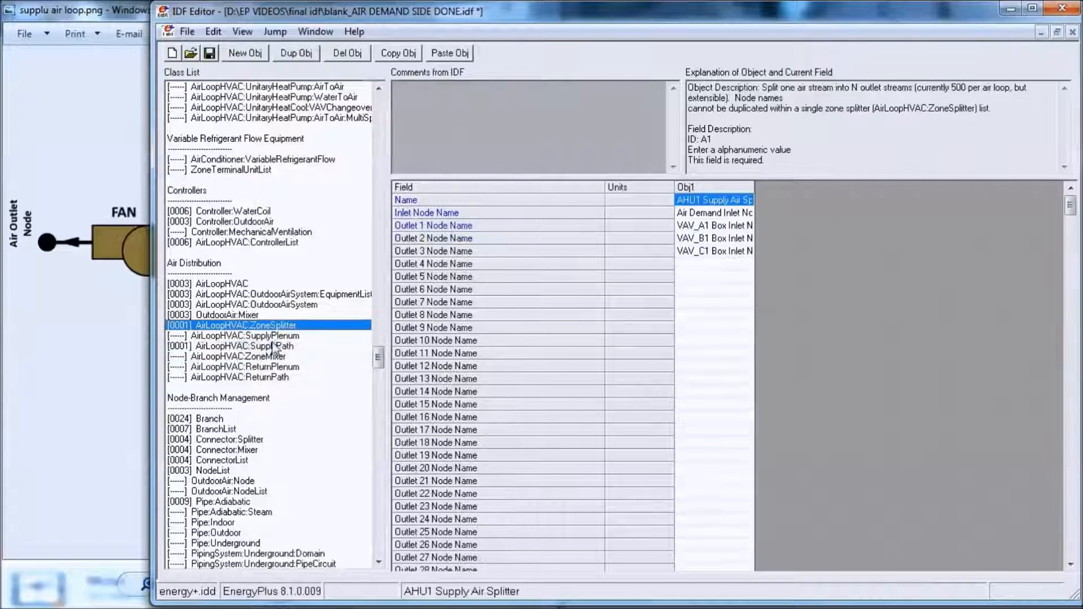
left_click(714, 191)
left_click(398, 53)
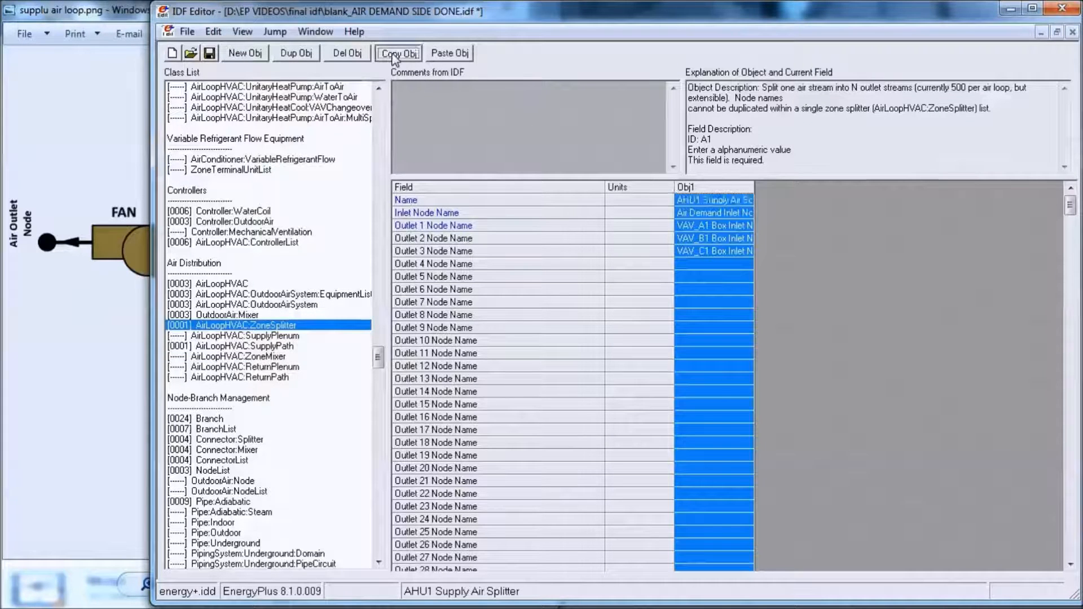
left_click(449, 53)
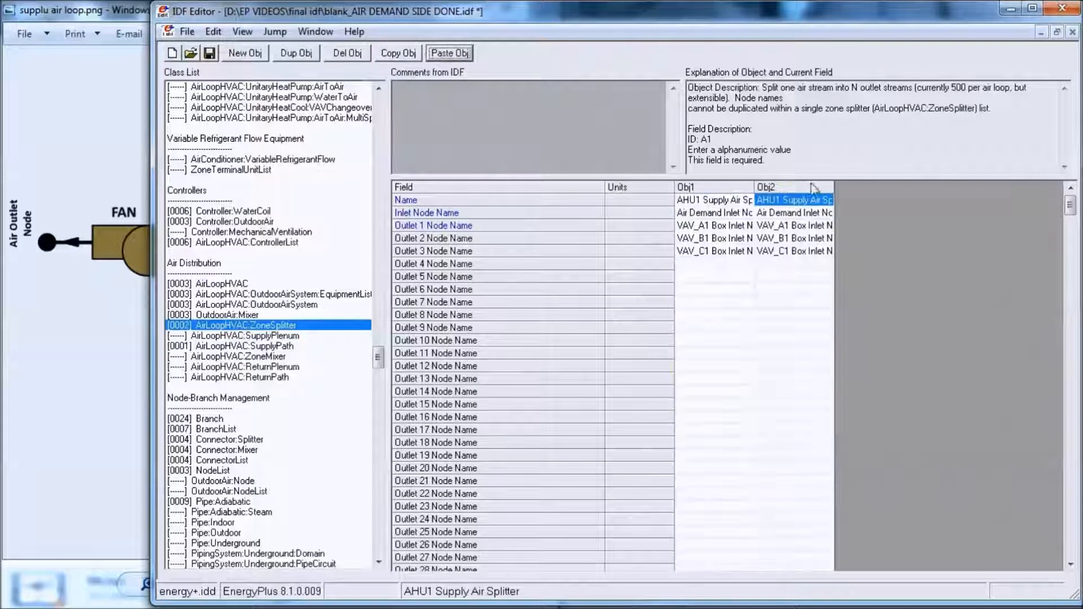
left_click(782, 200)
key("BackSpace")
type("2")
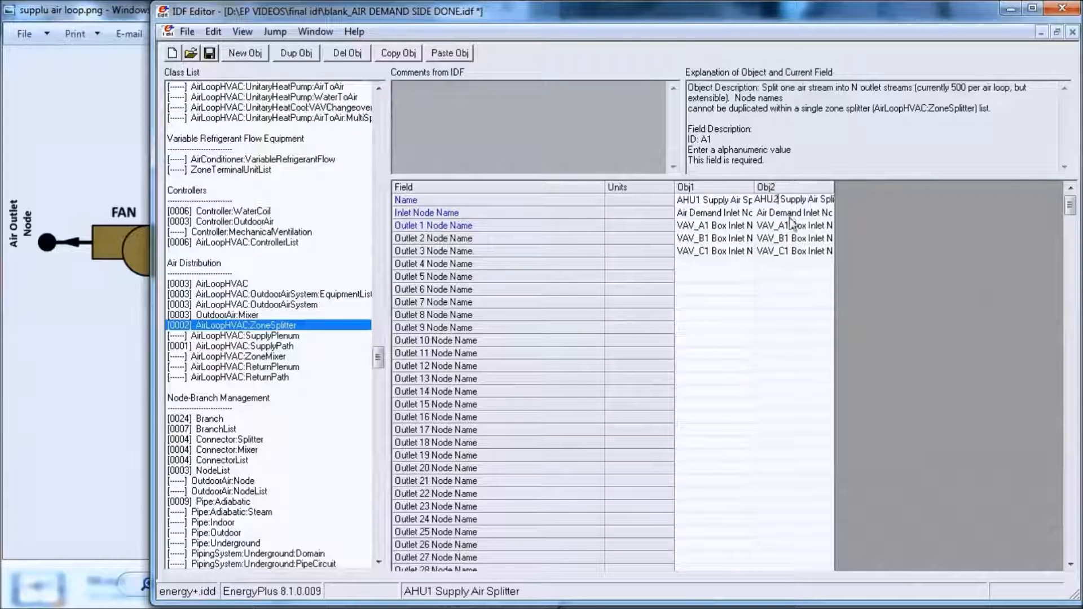
mouse_move(361, 608)
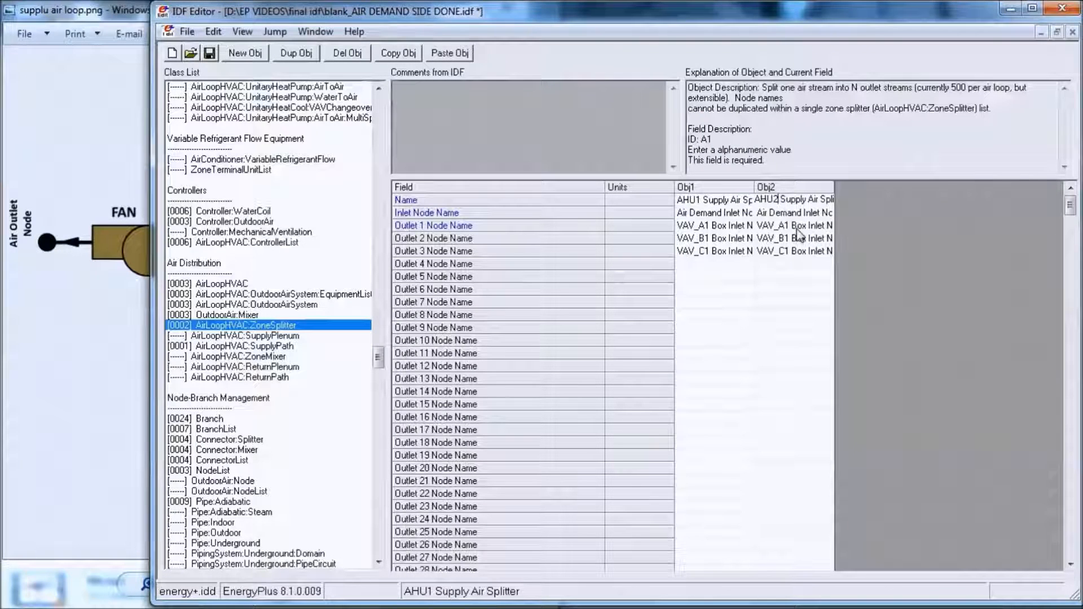
- Set the AHU2 splitter's Inlet Node Name to Air Demand Inlet Node2 and Outlet 1 Node Name to VAV_G1 Box Inlet Node
left_click_drag(834, 193, 855, 195)
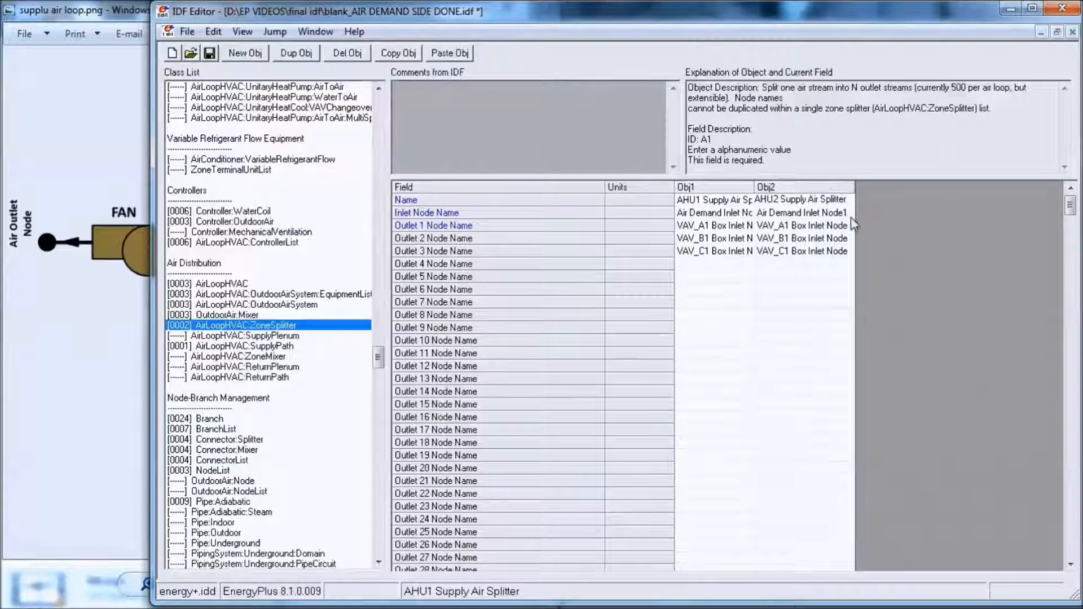
double_click(850, 215)
double_click(405, 205)
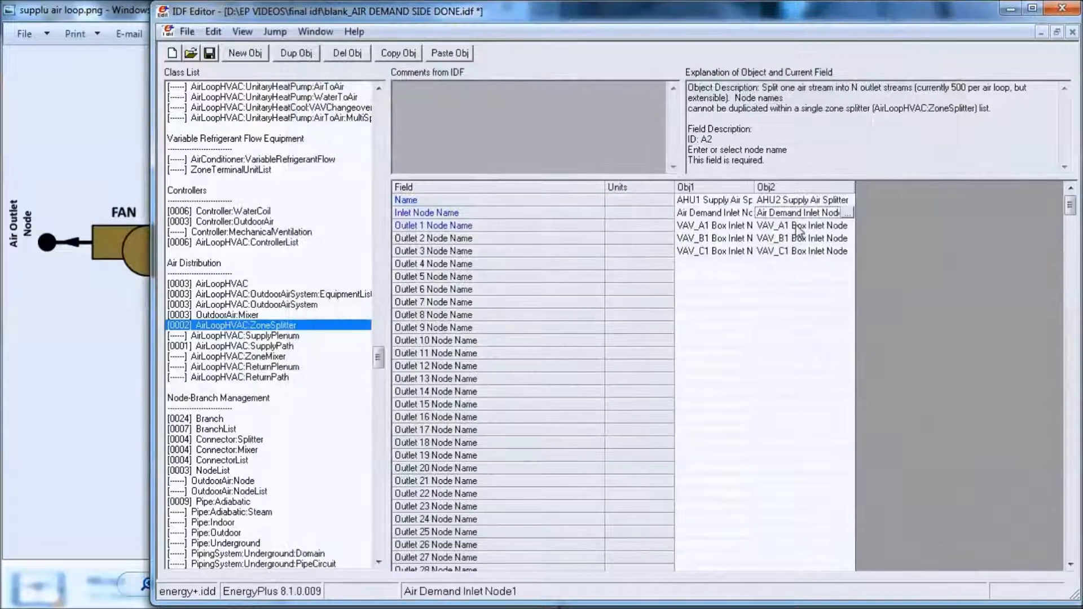
double_click(799, 225)
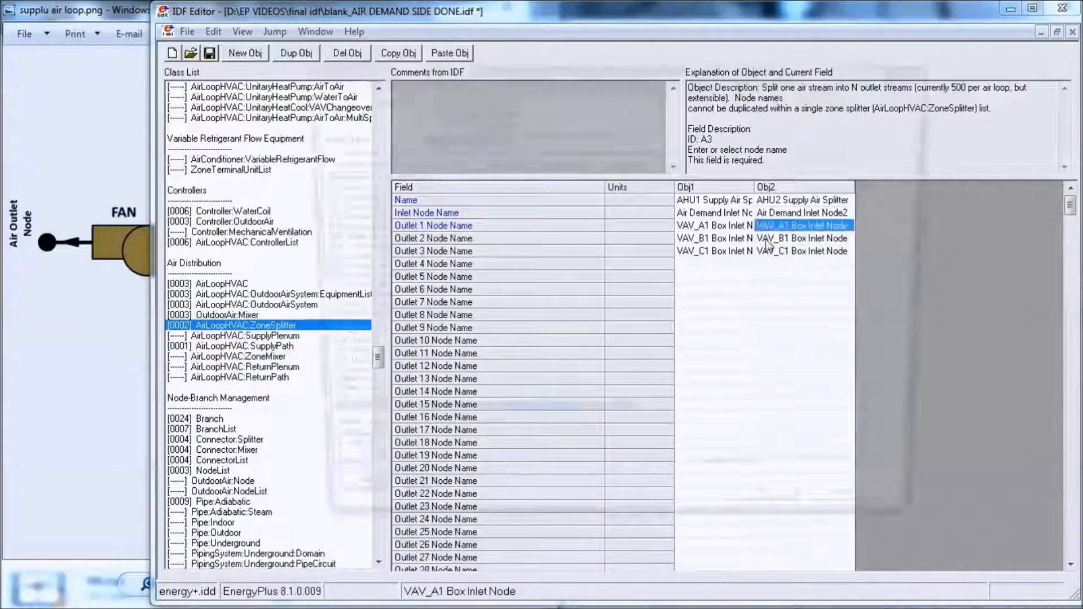
left_click_drag(644, 289, 643, 359)
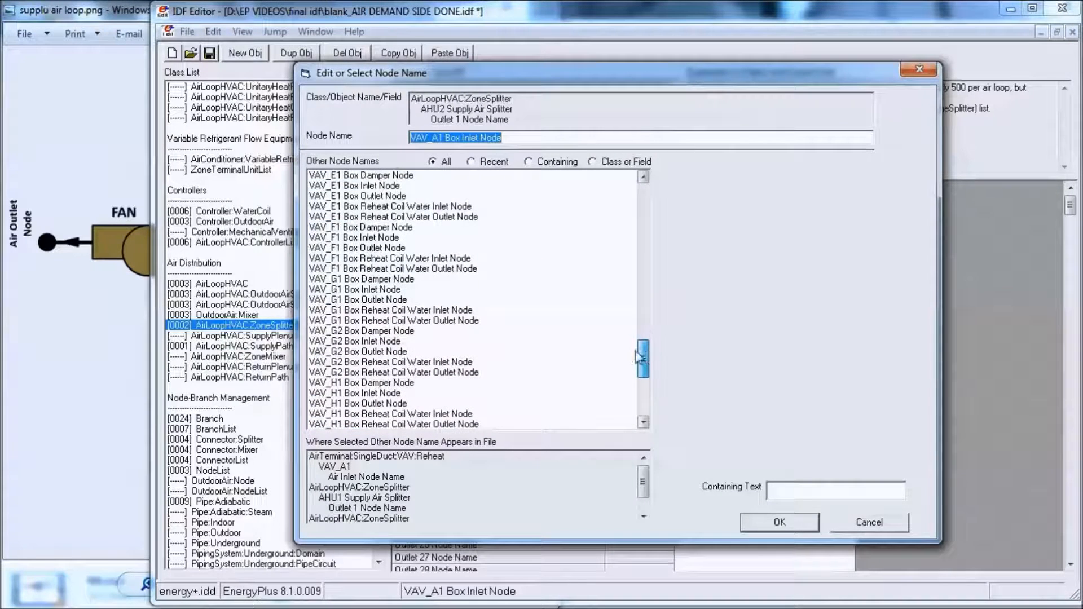
double_click(381, 291)
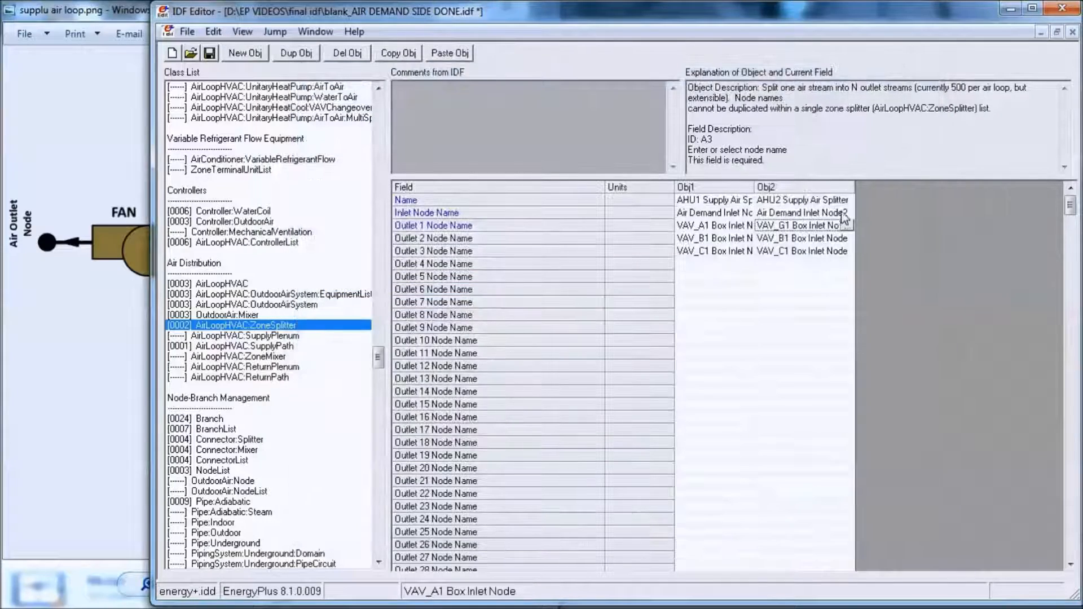
- Set the AHU2 splitter's Outlet 2 Node Name to VAV_G2 Box Inlet Node and clear its Outlet 3 Node Name
left_click(801, 238)
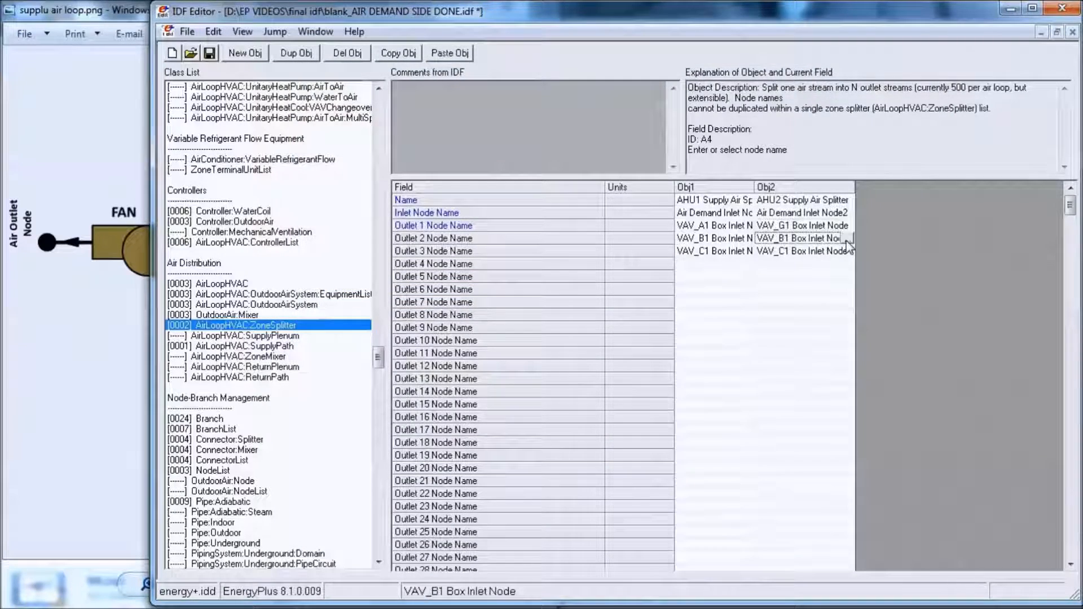
left_click(850, 238)
left_click_drag(647, 301, 646, 352)
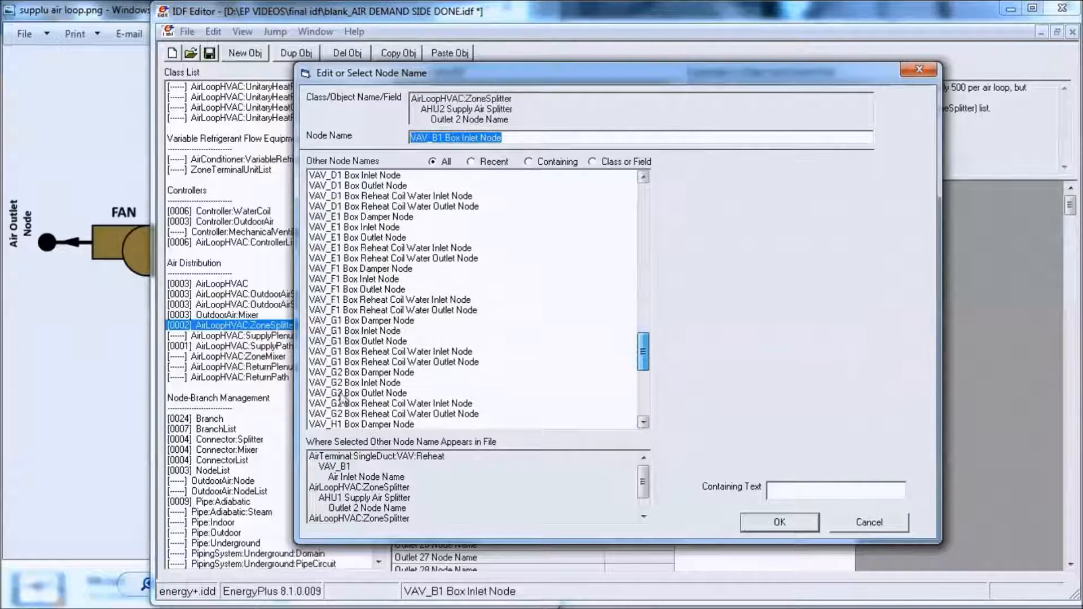
double_click(375, 384)
left_click(805, 252)
left_click(805, 252)
key("Delete")
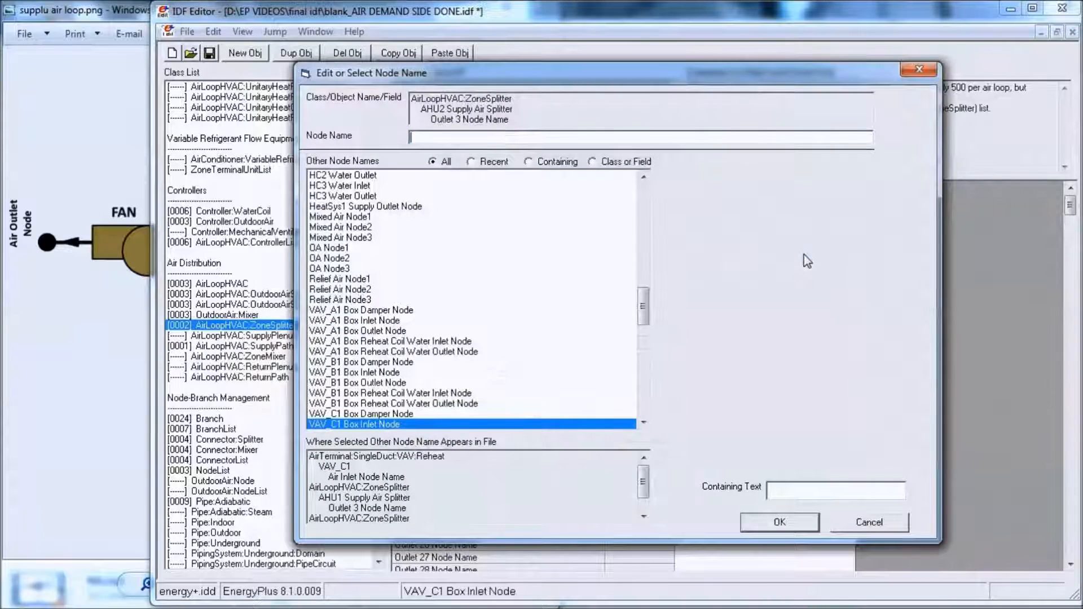
key("Return")
- Duplicate the AHU2 Supply Air Splitter object and rename the copy AHU3 Supply Air Splitter
left_click(807, 190)
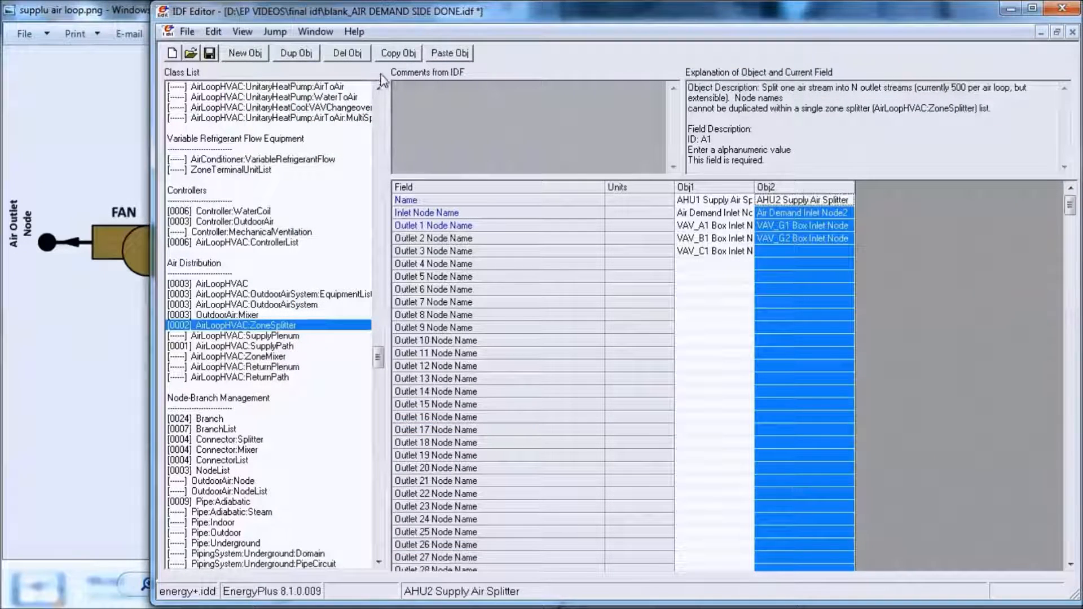
left_click(399, 53)
left_click(450, 54)
left_click(862, 205)
key("BackSpace")
type("3 Supply Air Spli")
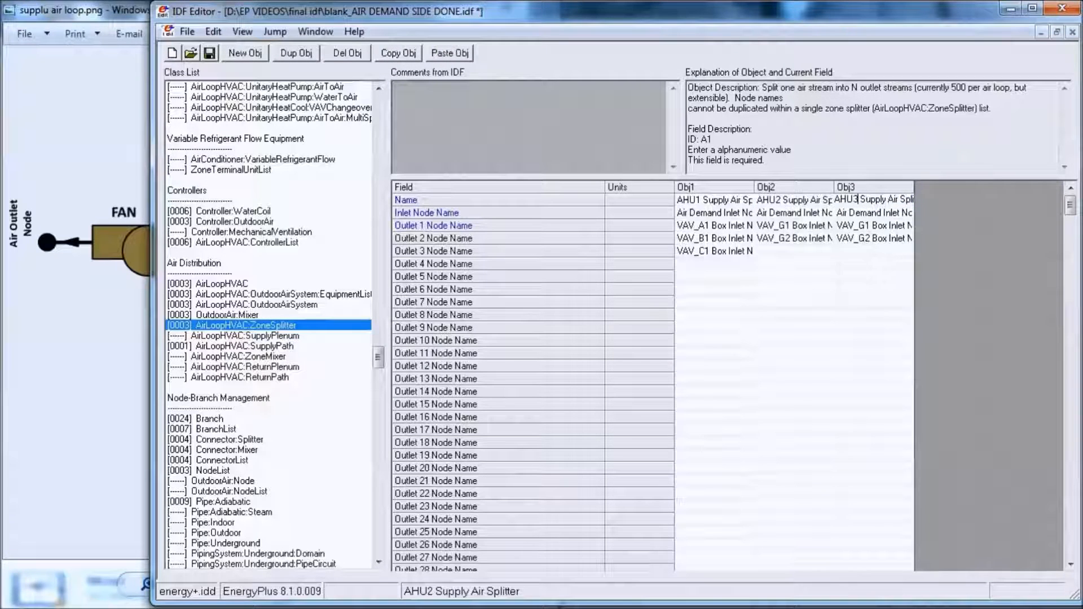
- Widen the AHU3 splitter's column and set its Inlet Node Name to Air Demand Inlet Node3
double_click(914, 187)
left_click(929, 215)
left_click(929, 214)
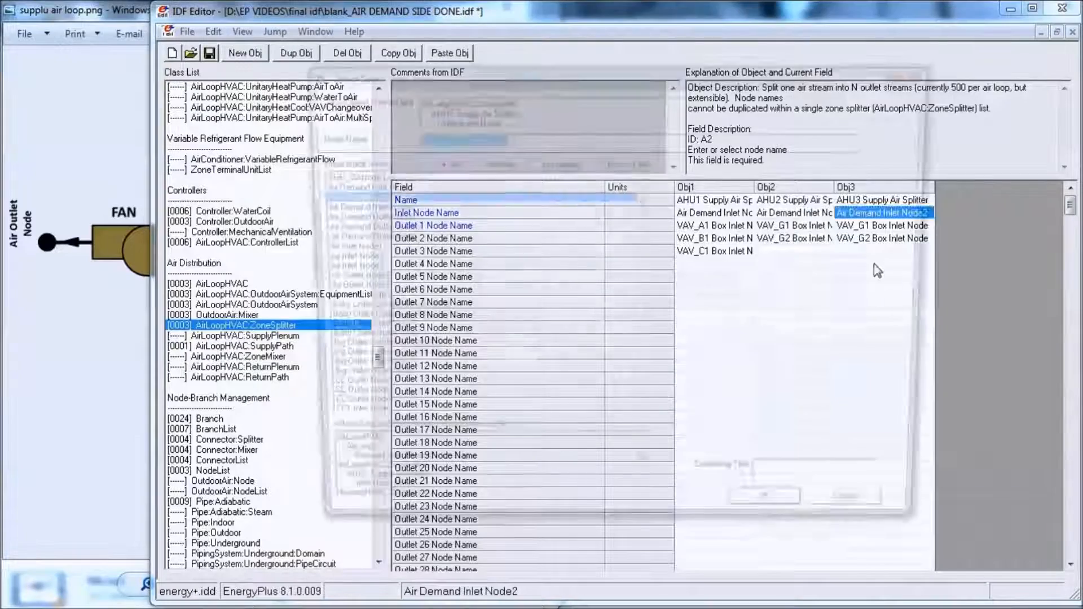
double_click(384, 208)
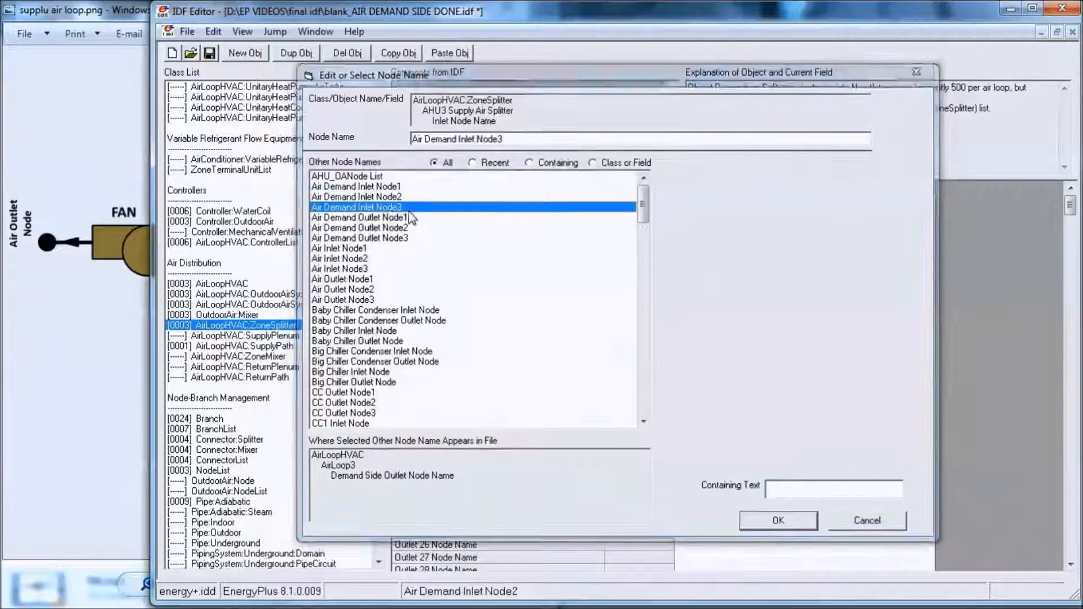
- Set the AHU3 splitter's Outlet 1 Node Name to VAV_D1 Box Inlet Node and Outlet 2 to VAV_E1 Box Inlet Node
left_click(876, 226)
left_click(928, 225)
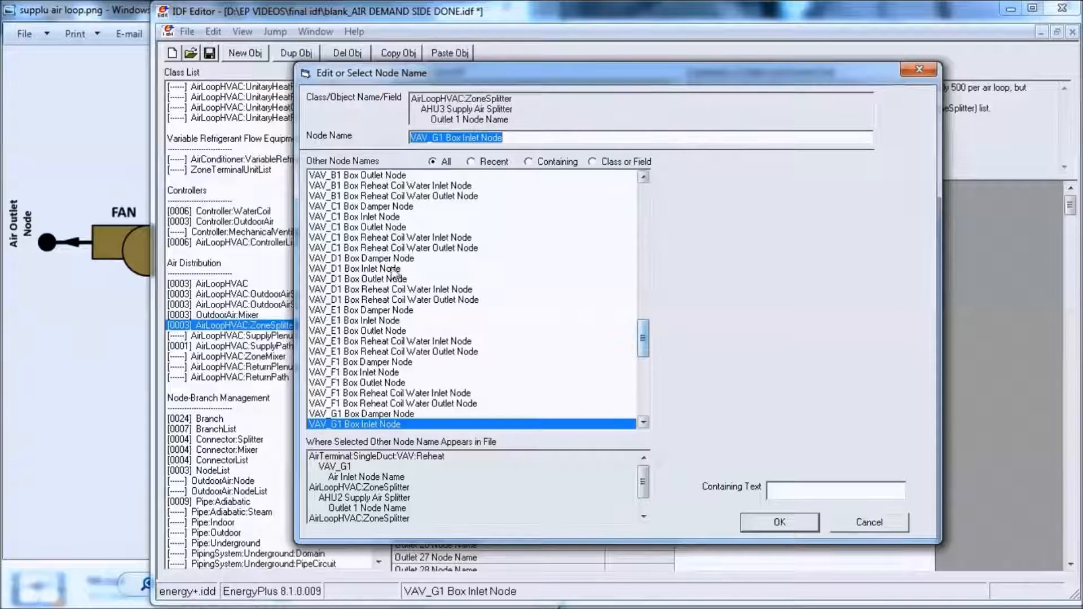
left_click(368, 270)
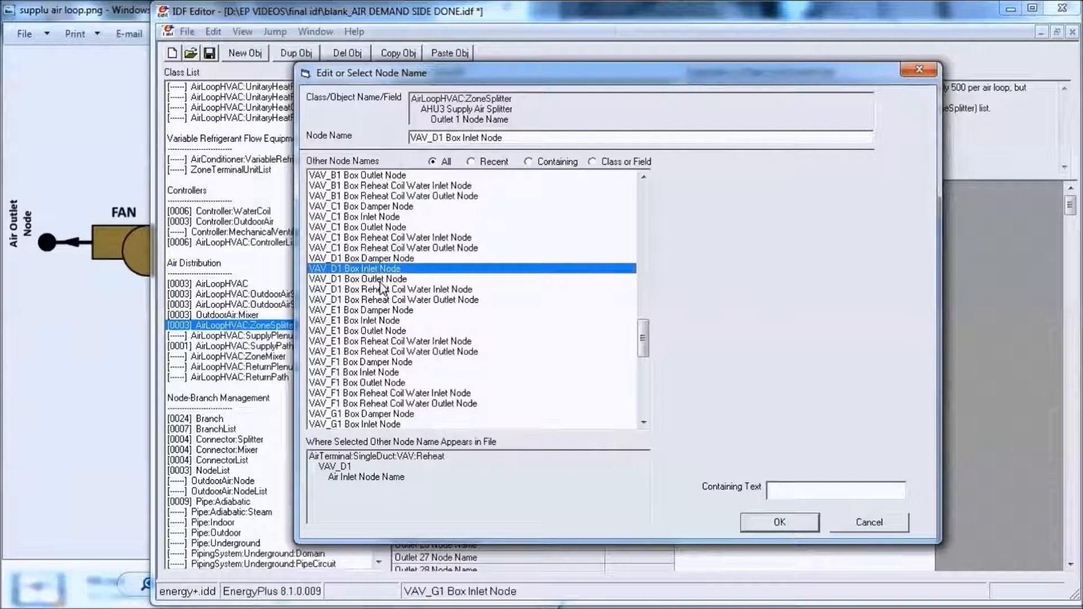
key("Return")
left_click(909, 240)
key("Return")
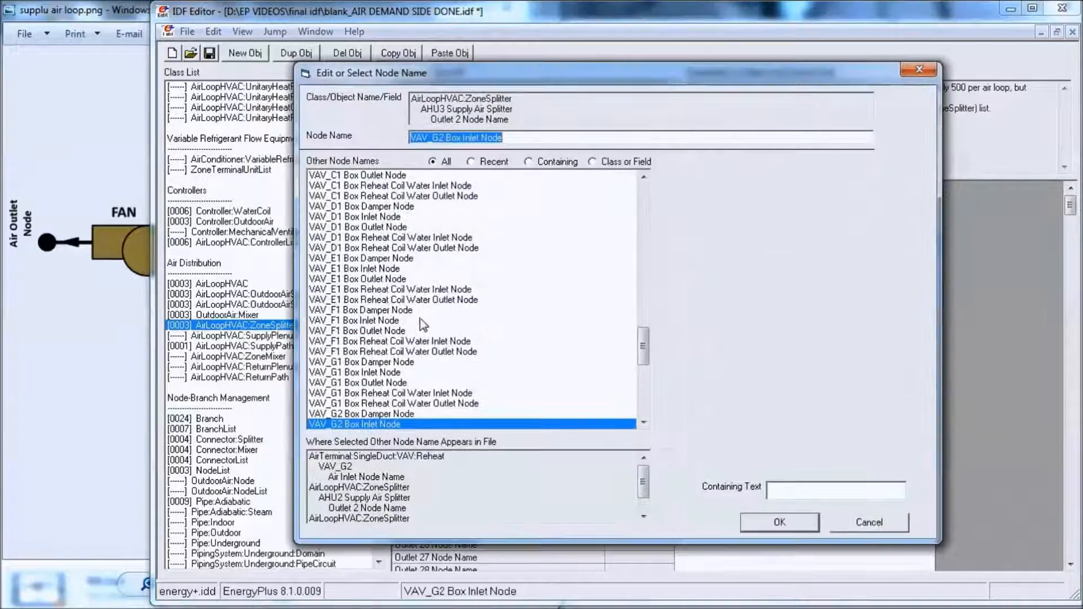
left_click(384, 270)
key("Return")
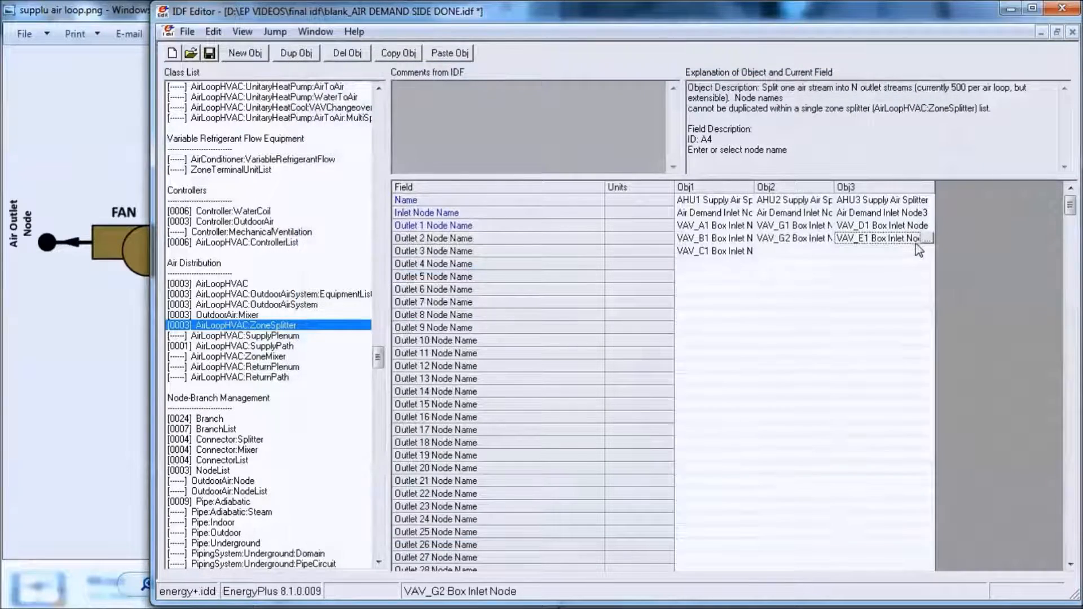
- Set the AHU3 Supply Air Splitter's Outlet 3 Node Name to VAV_F1 Box Inlet Node
left_click(917, 251)
key("Return")
left_click_drag(643, 203, 643, 345)
left_click(388, 320)
key("Return")
- Set the AHU3 Supply Air Splitter's Outlet 4 Node Name to VAV_H1 Box Inlet Node
left_click(903, 263)
left_click(928, 264)
left_click_drag(648, 211, 647, 375)
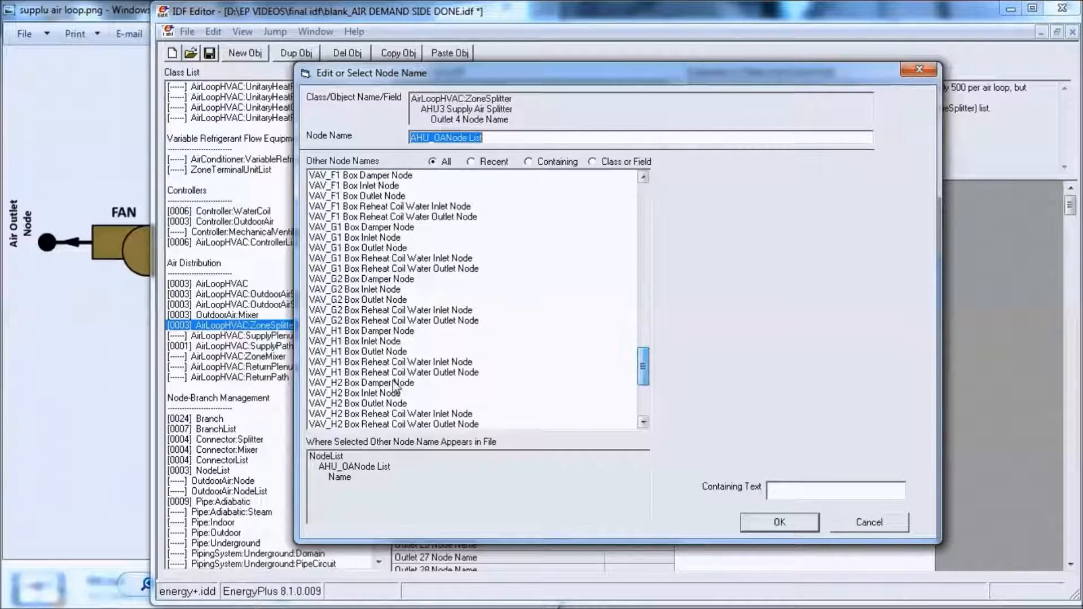
left_click(390, 341)
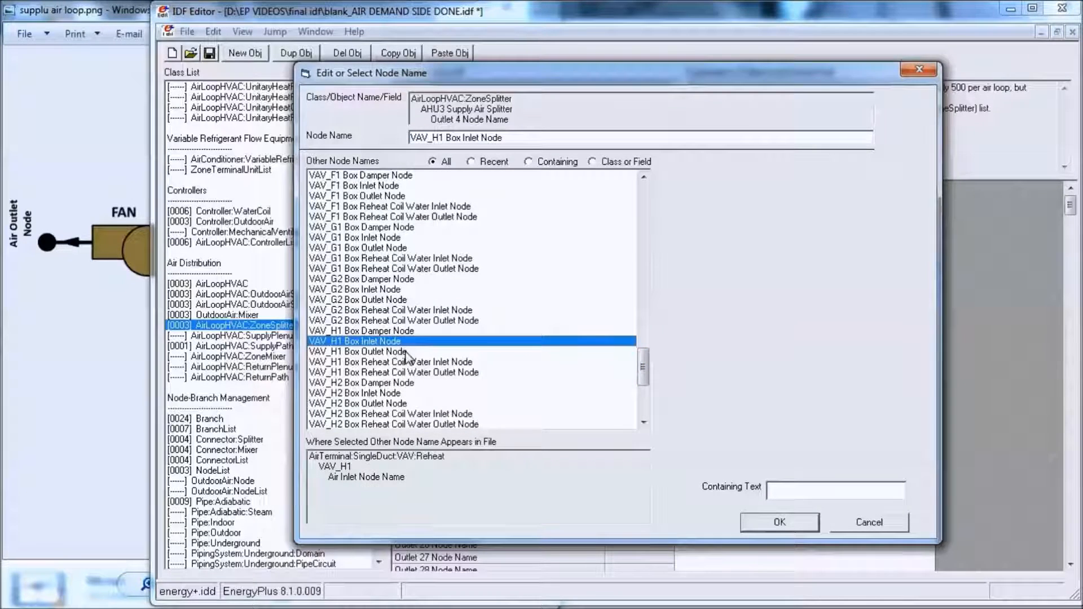
key("Return")
- Set the AHU3 Supply Air Splitter's Outlet 5 Node Name to VAV_H2 Box Inlet Node
left_click(902, 276)
left_click(928, 277)
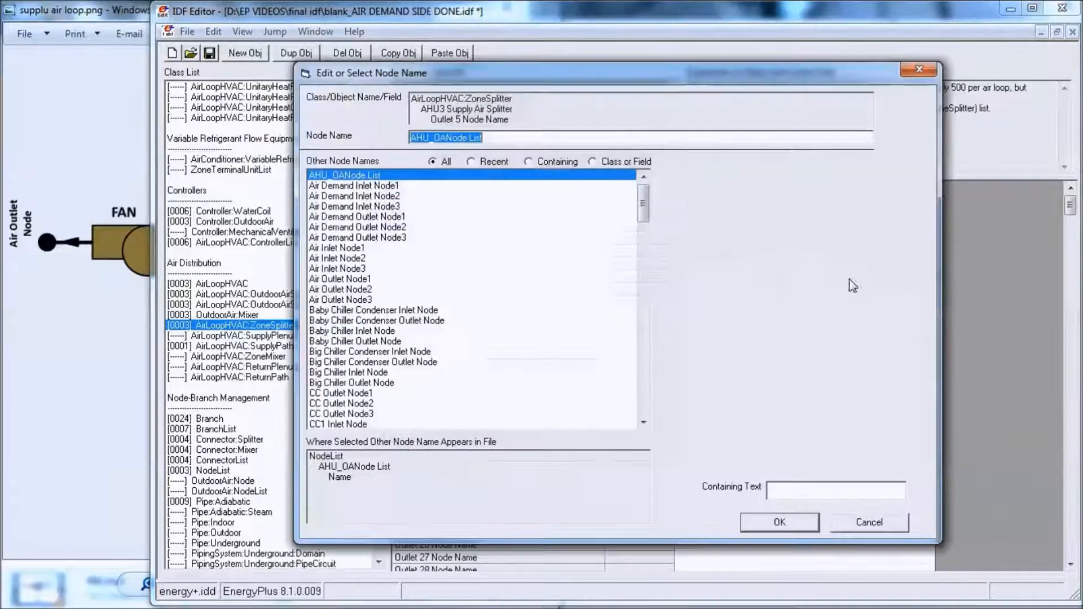
left_click_drag(643, 212, 658, 371)
left_click(373, 372)
key("Return")
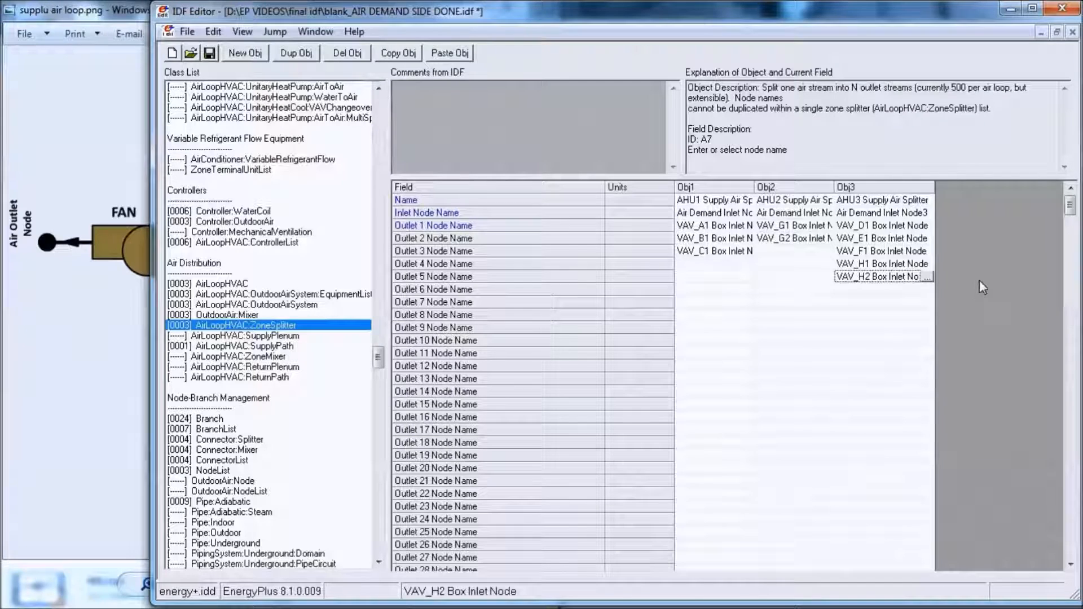
- Copy and paste the AHU1 object in the AirLoopHVAC:SupplyPath class and rename the copy AHU2
left_click(277, 346)
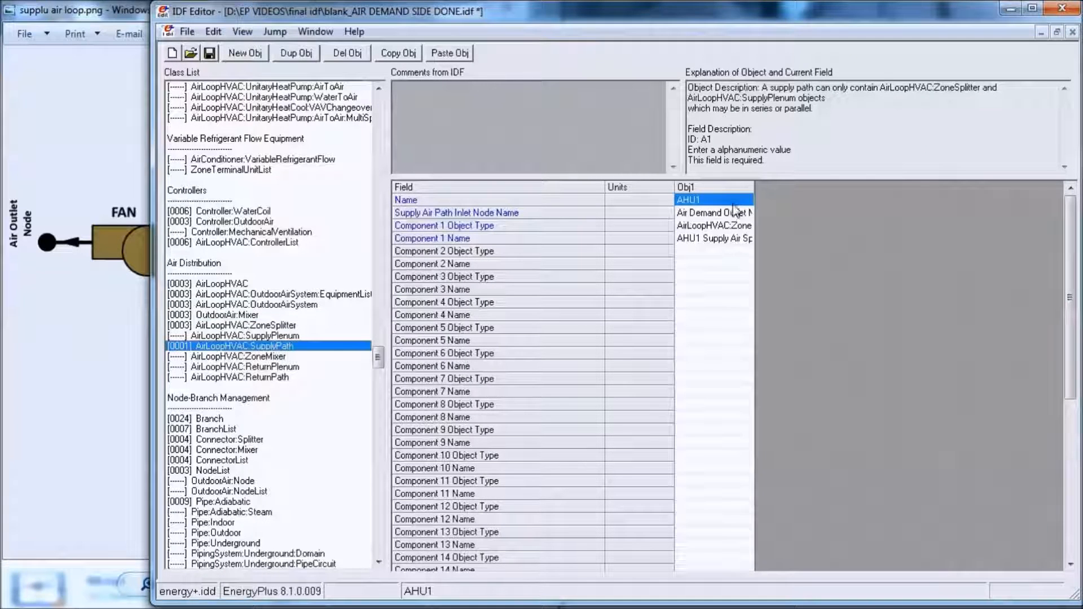
left_click(726, 188)
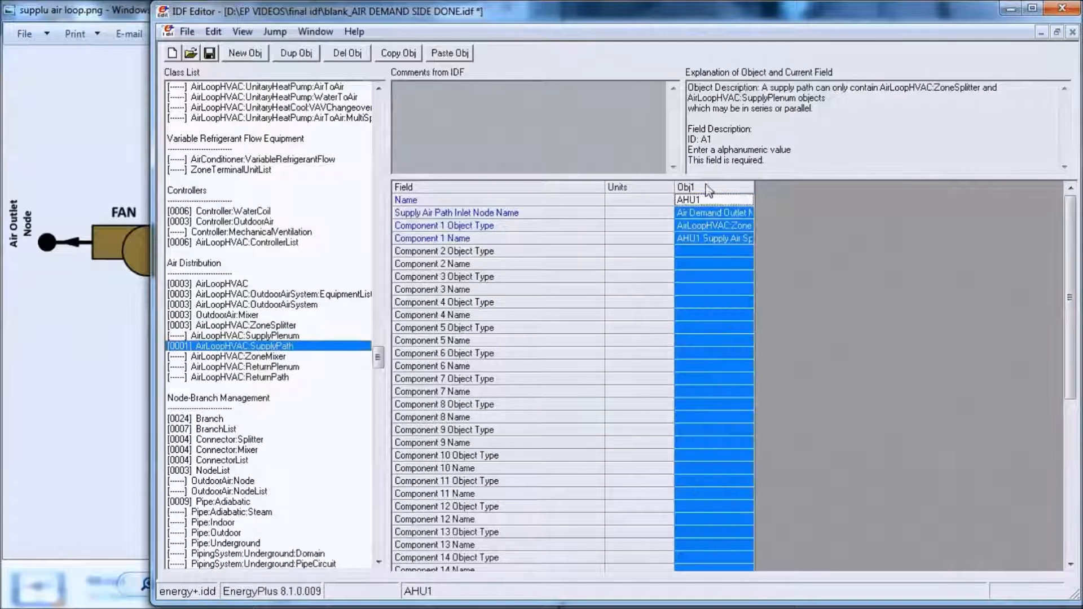
left_click(411, 56)
left_click(450, 53)
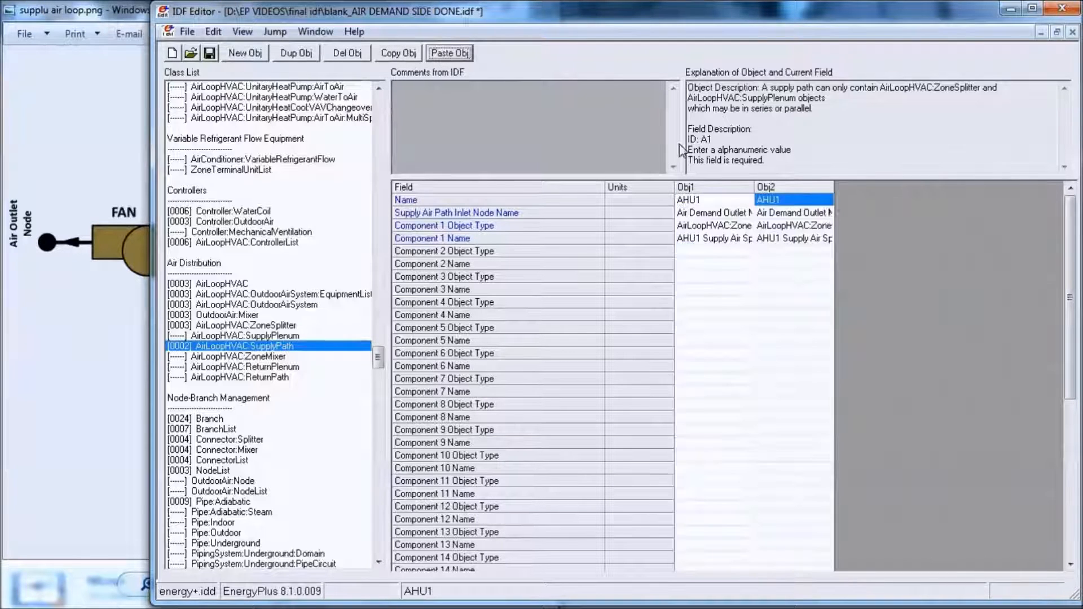
left_click(791, 200)
key("BackSpace")
type("2")
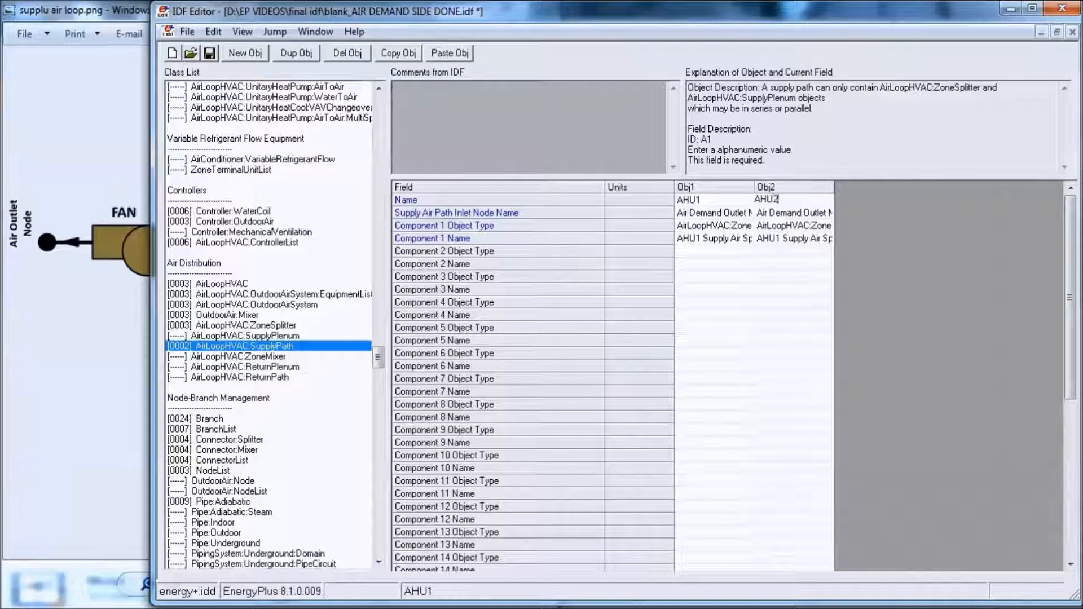
- Set the AHU2 supply path's inlet node to Air Demand Outlet Node2 and its Component 1 Name to AHU2 Supply Air Splitter
double_click(835, 187)
left_click(849, 213)
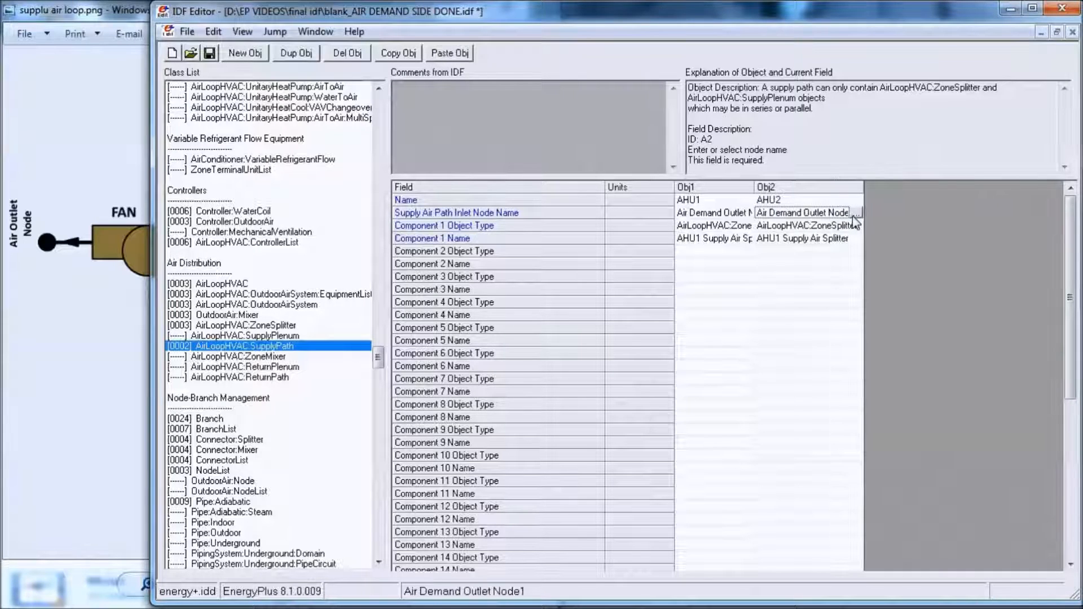
left_click(854, 215)
double_click(393, 227)
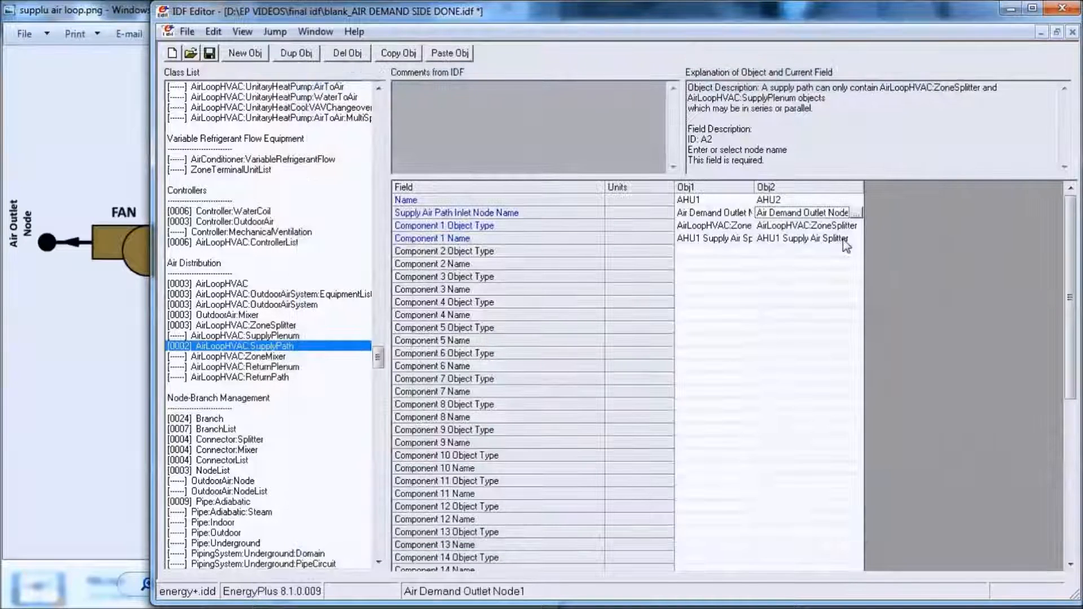
left_click(843, 242)
left_click(856, 239)
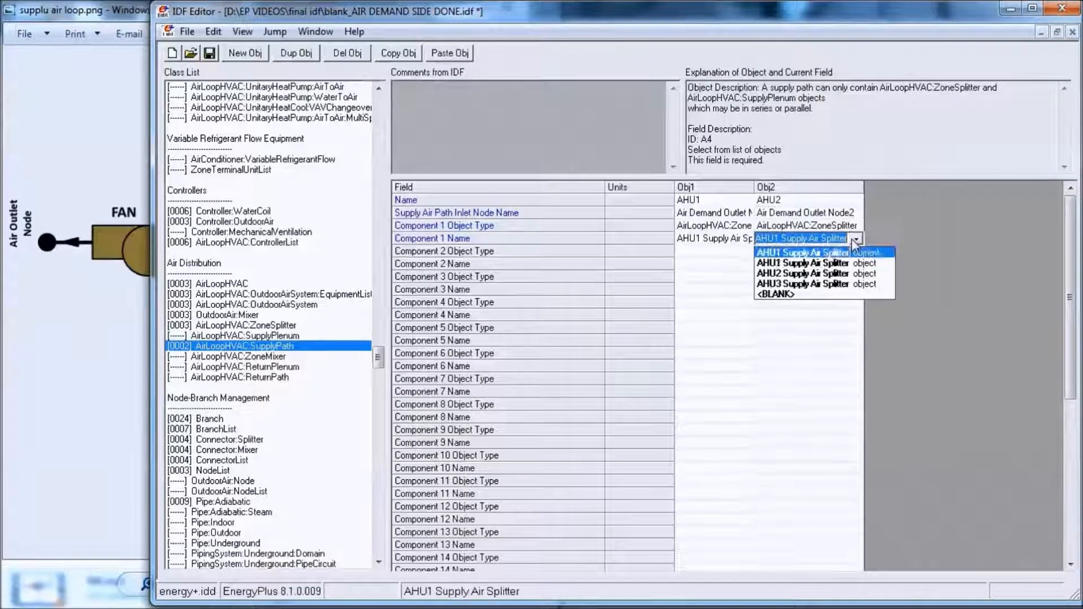
left_click(829, 273)
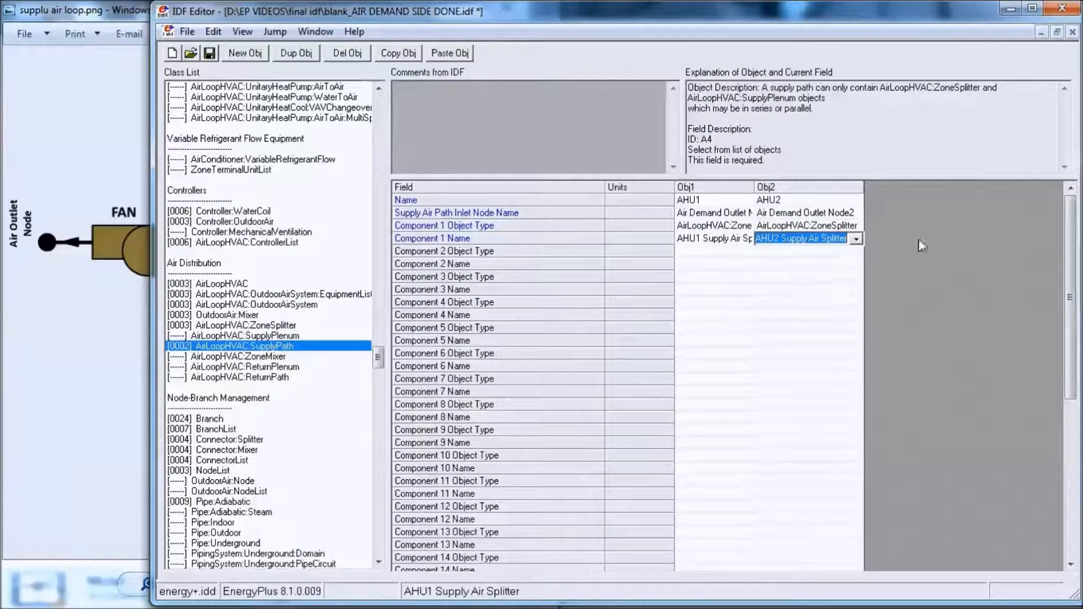
- Copy and paste the AHU2 supply path object and rename the copy AHU3
left_click(810, 188)
left_click(398, 53)
left_click(451, 54)
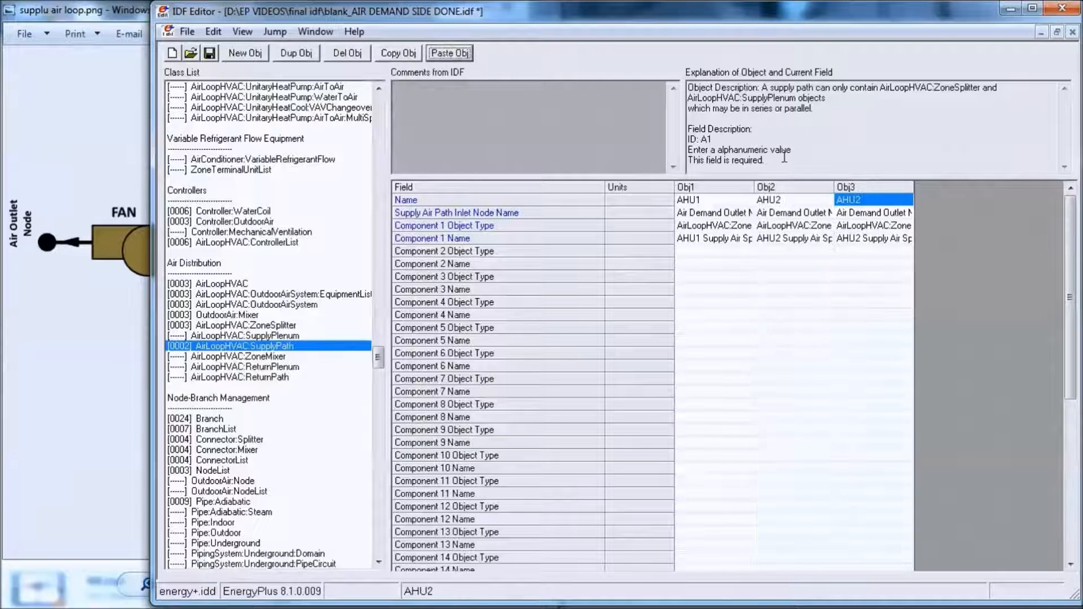
left_click(872, 201)
type("3")
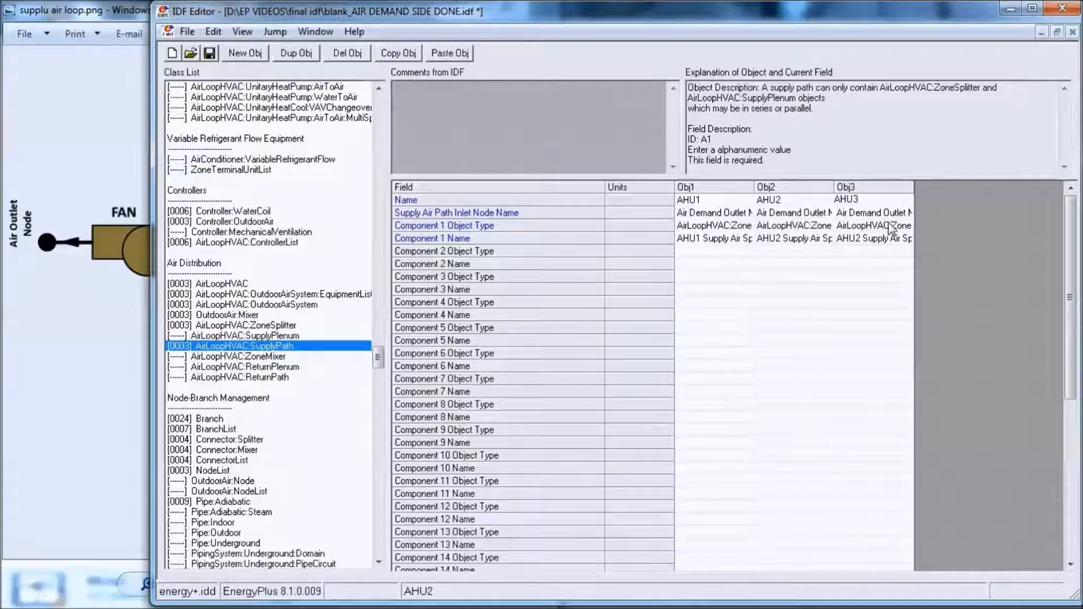
- Set the AHU3 supply path's inlet node to Air Demand Outlet Node3 and its Component 1 Name to AHU3 Supply Air Splitter
double_click(888, 214)
double_click(449, 238)
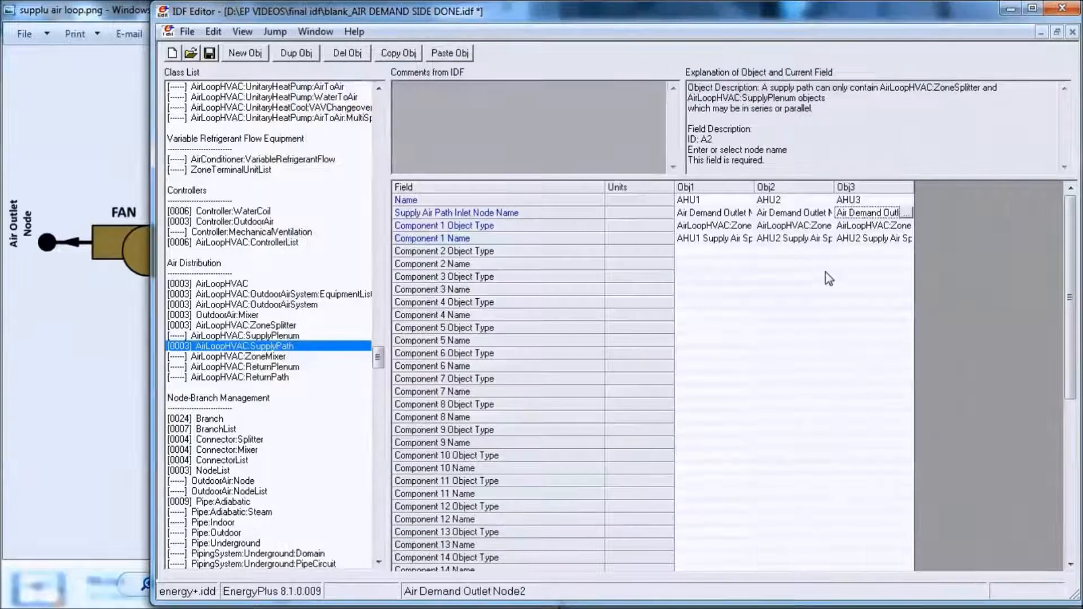
double_click(895, 237)
left_click(945, 280)
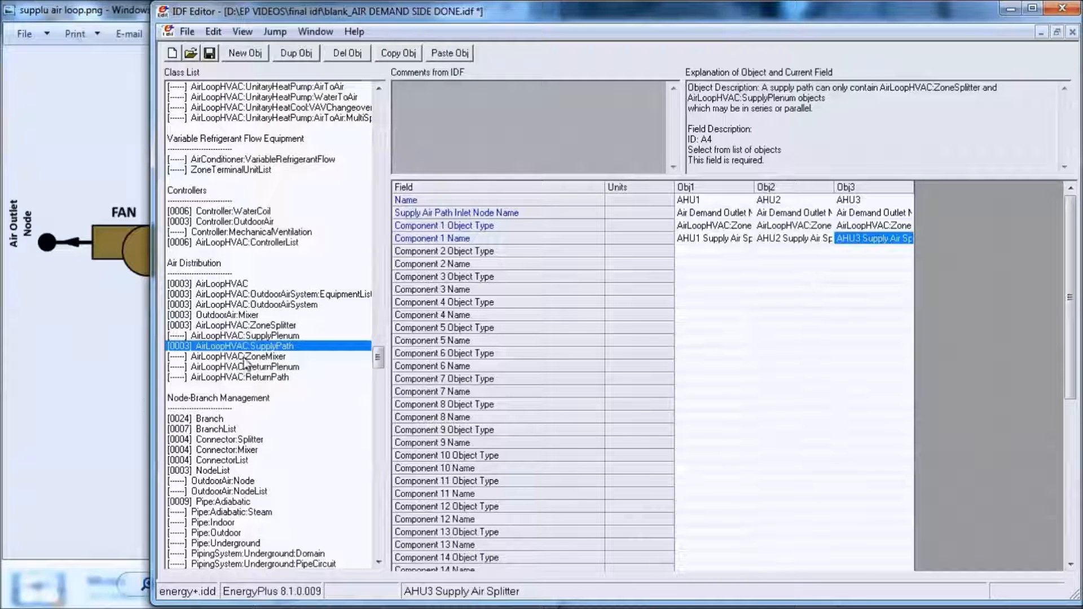
- Open the AirLoopHVAC:ZoneMixer class
left_click(273, 356)
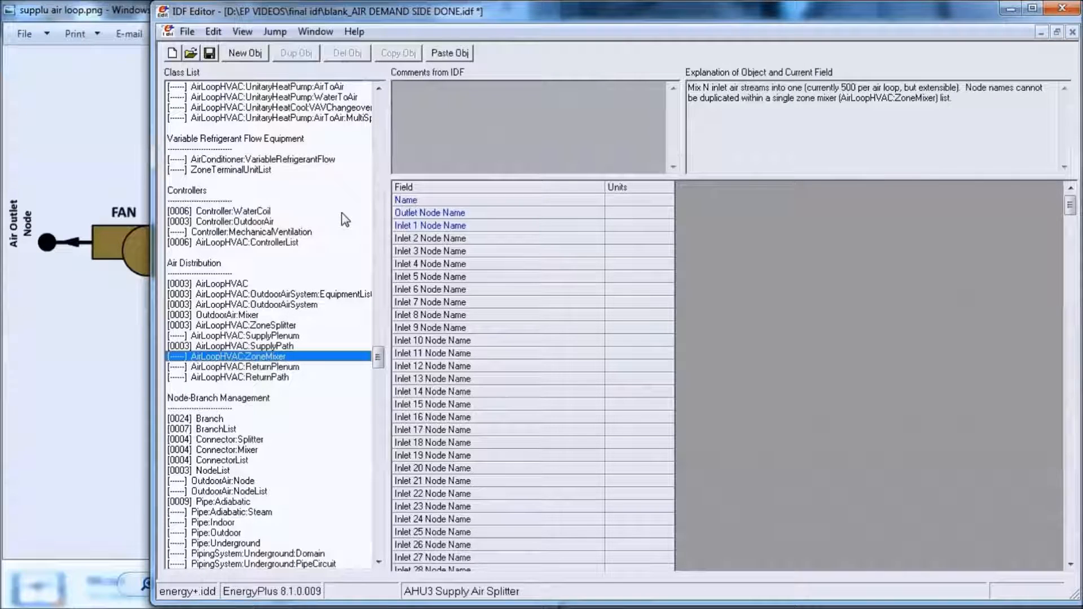
- Show only classes with objects and examine the Zone Return Air Node Names in ZoneHVAC:EquipmentConnections
key("ctrl+l")
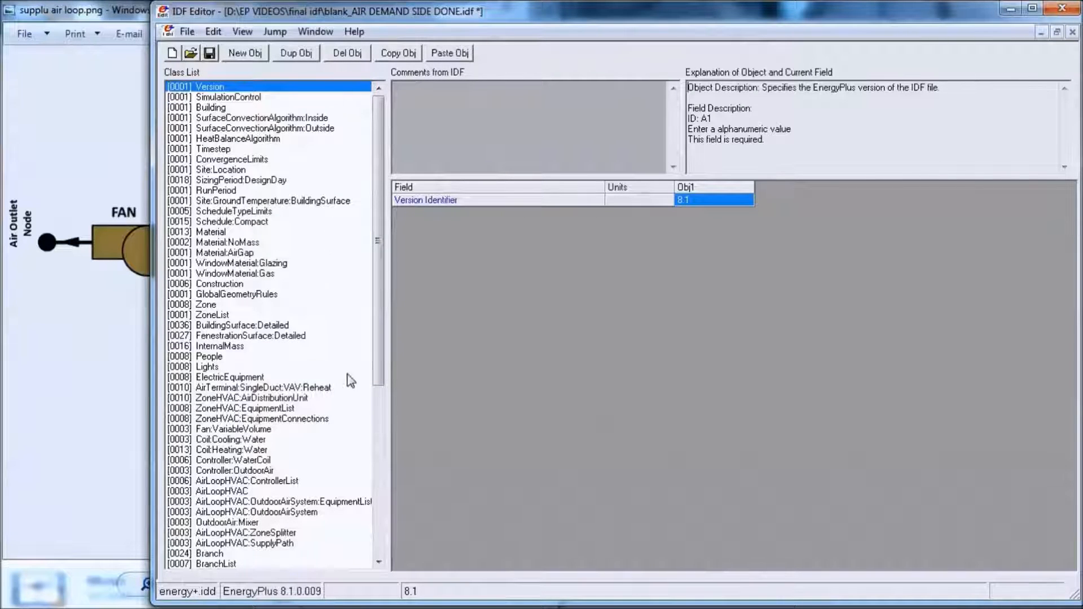
scroll(379, 346, "down", 1)
left_click(313, 368)
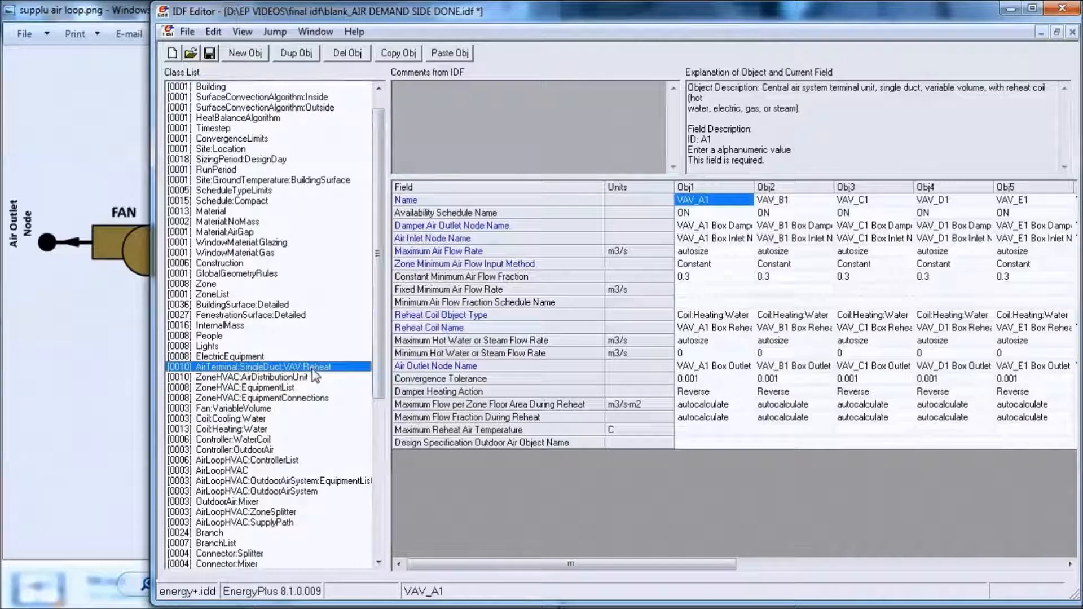
left_click(302, 388)
left_click(297, 378)
left_click(293, 389)
left_click(293, 398)
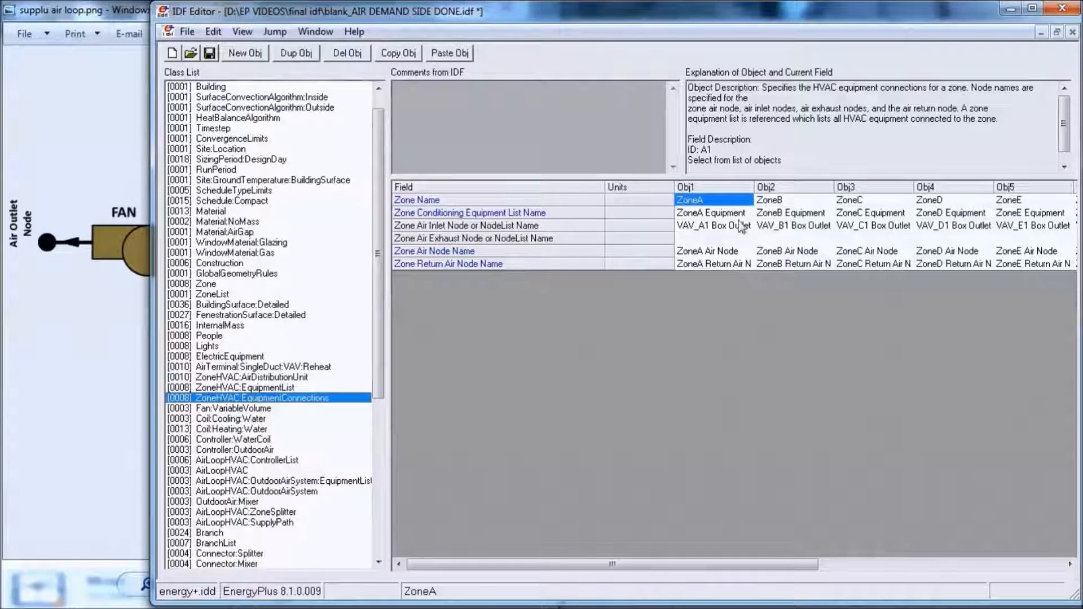
left_click_drag(753, 188, 780, 187)
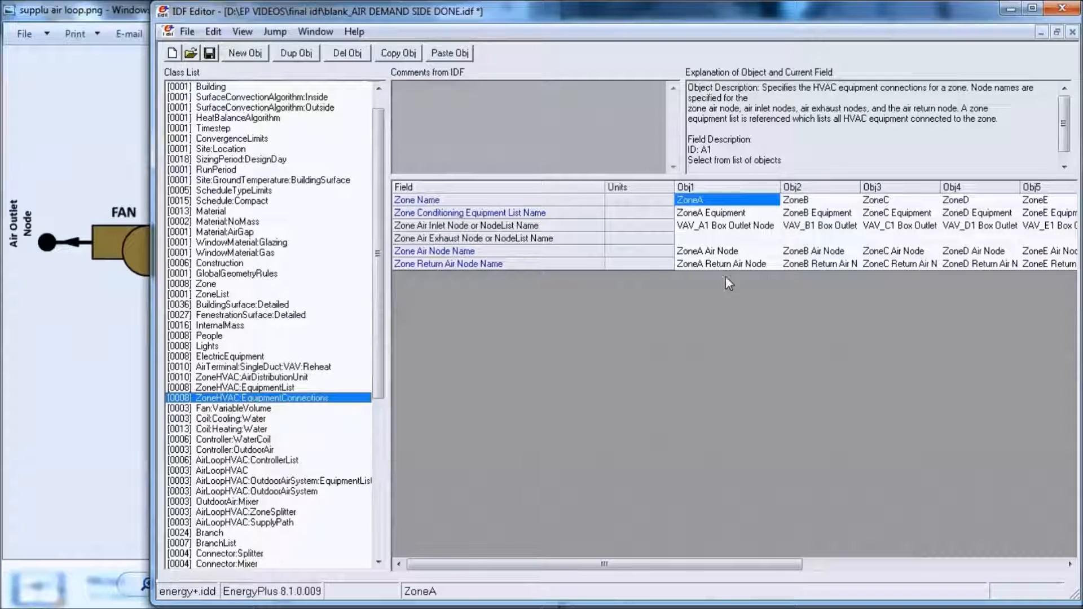
left_click(743, 268)
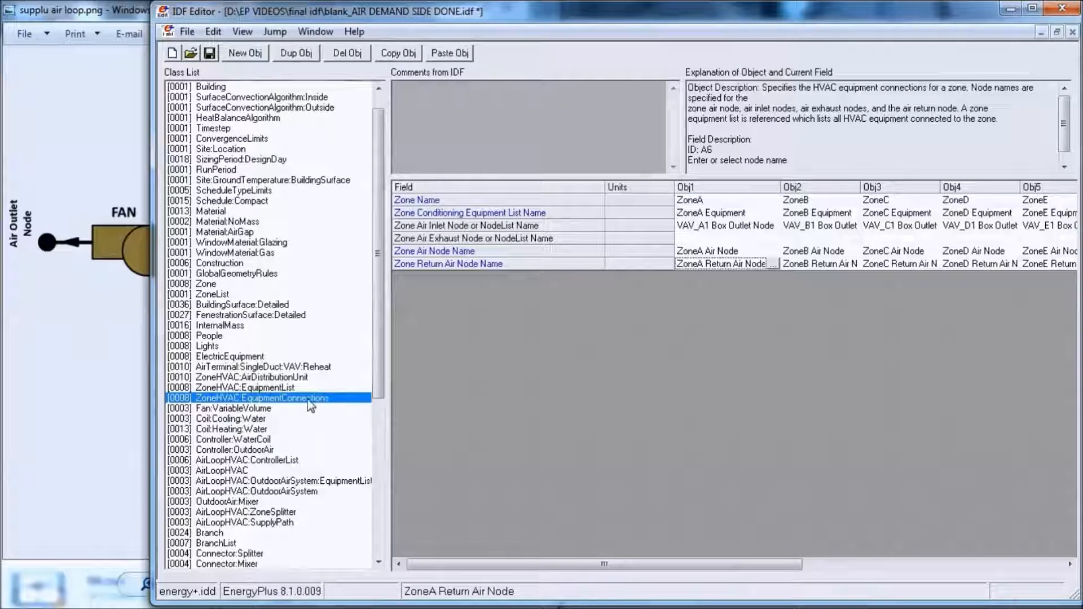
- Show the full class list again and add a new AirLoopHVAC:ZoneMixer object
scroll(376, 375, "down", 5)
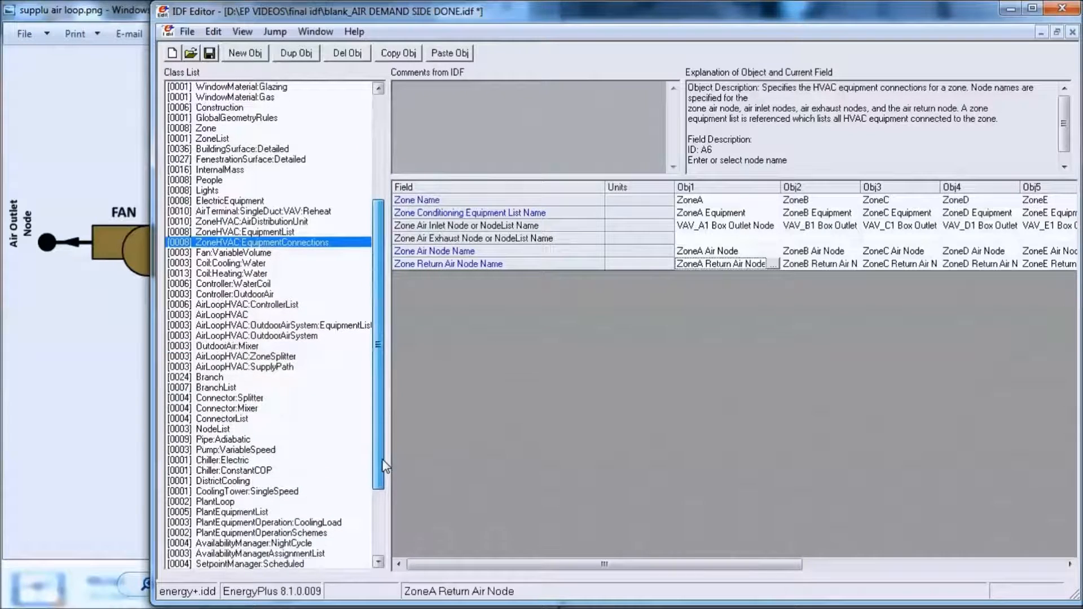
left_click(246, 367)
key("ctrl+l")
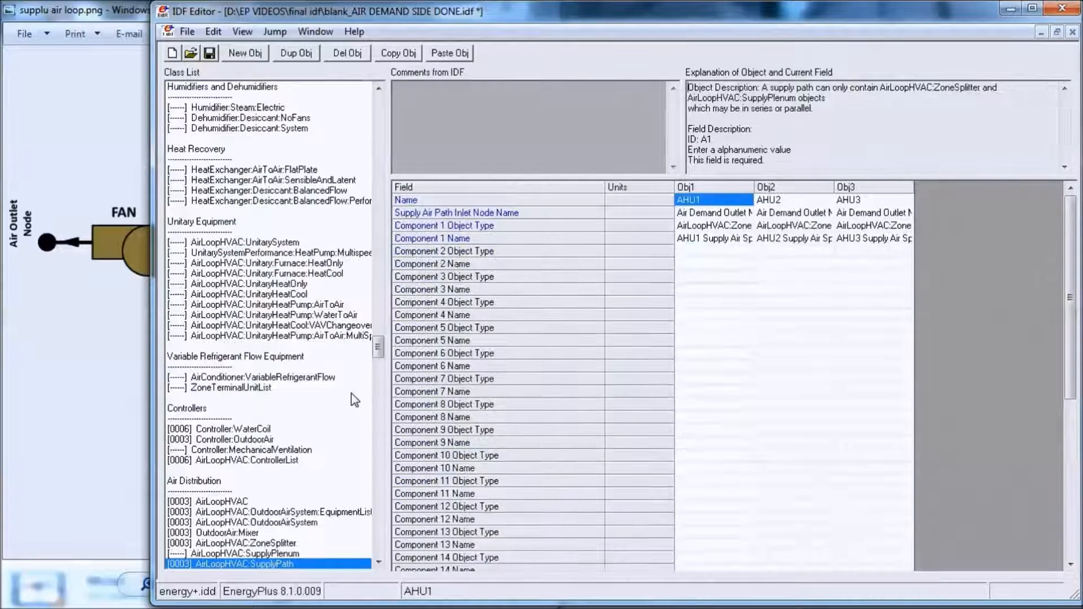
left_click_drag(378, 361, 378, 370)
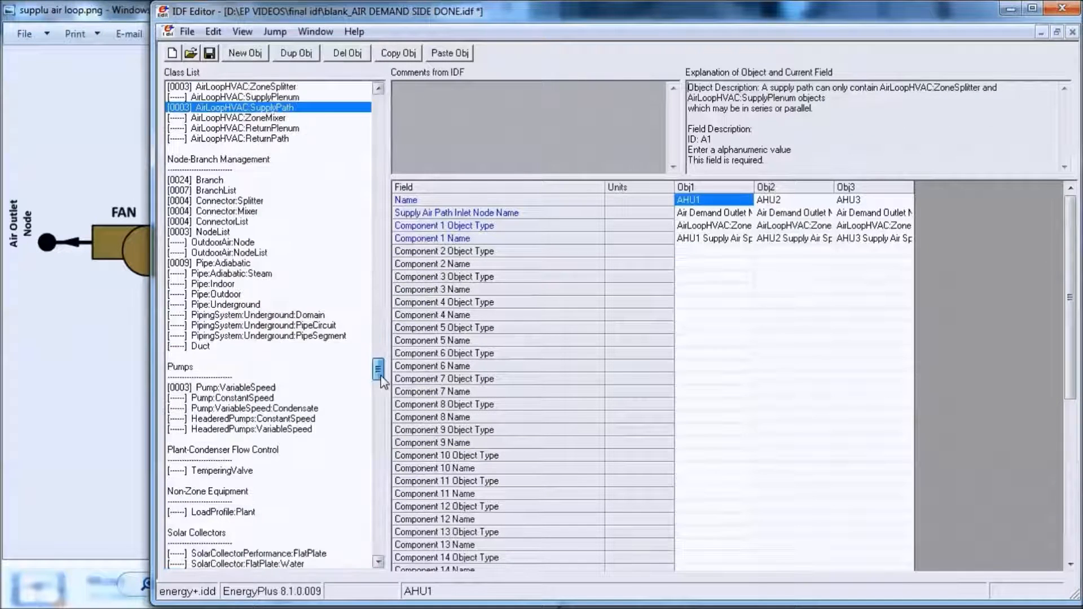
left_click(278, 118)
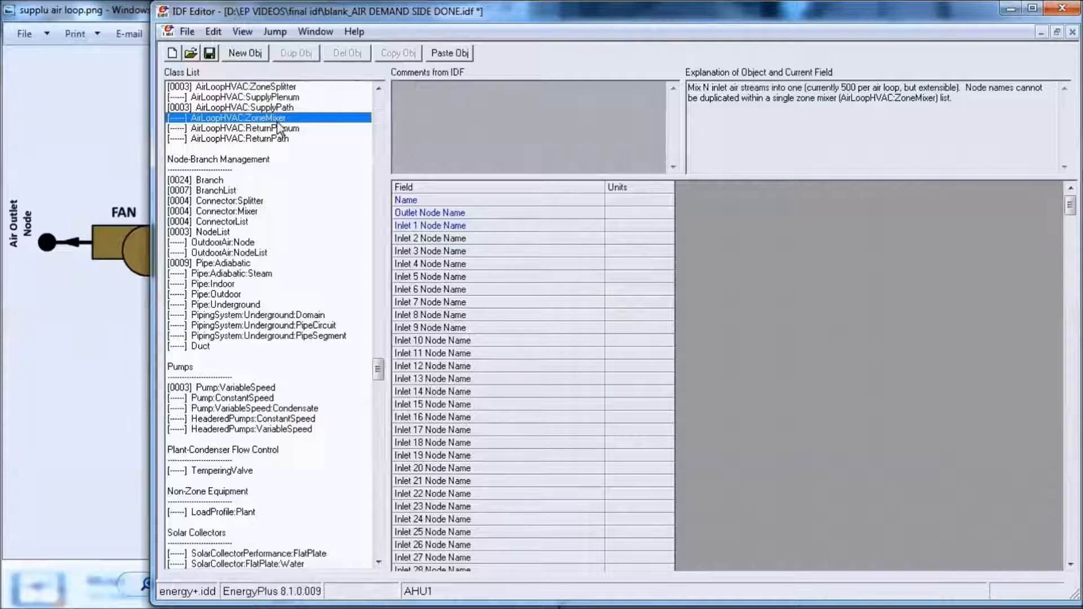
left_click(245, 54)
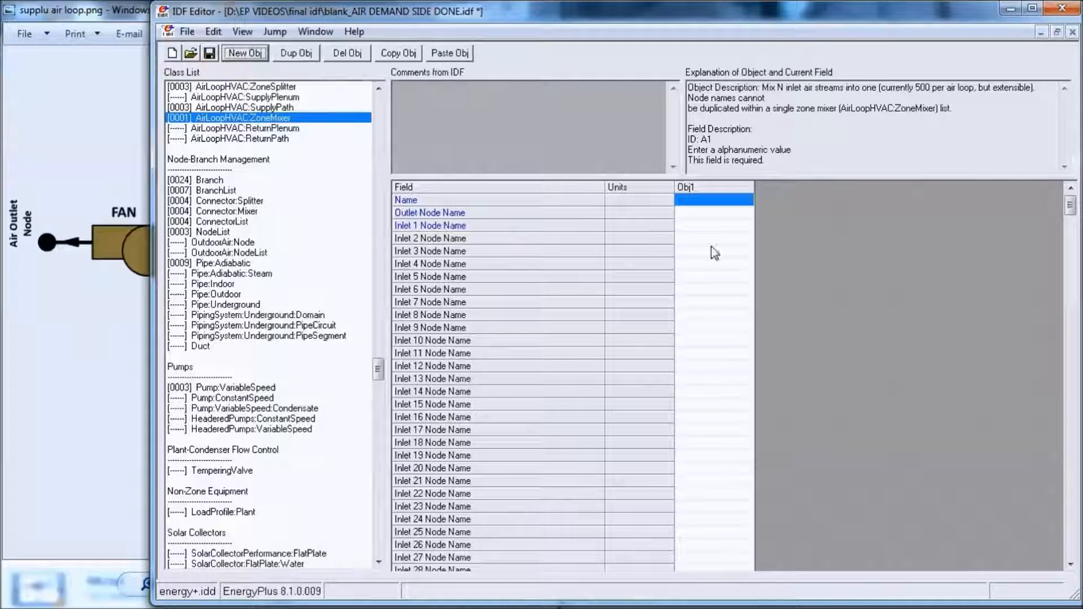
- Name the new zone mixer AHU1 Return Air Mixer and set its outlet node to Air Demand Outlet Node1
left_click(729, 202)
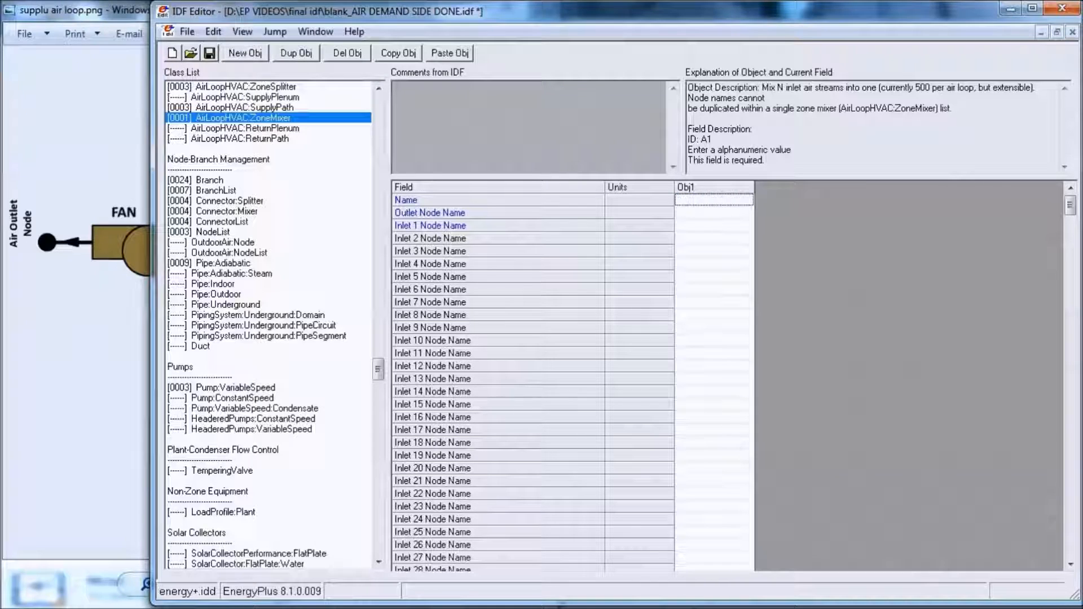
key("alt+Tab")
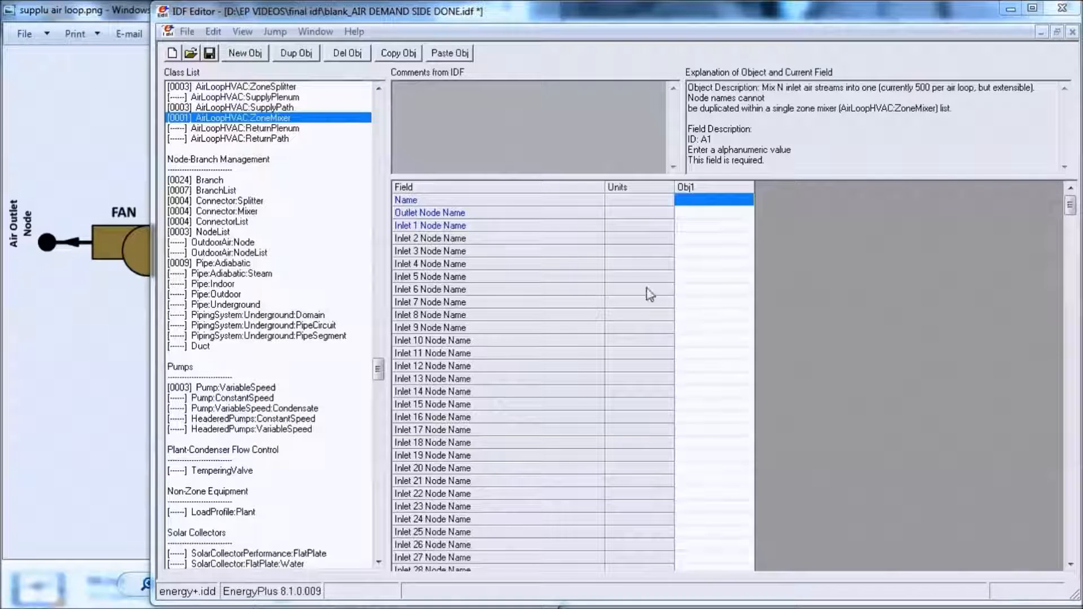
left_click(697, 200)
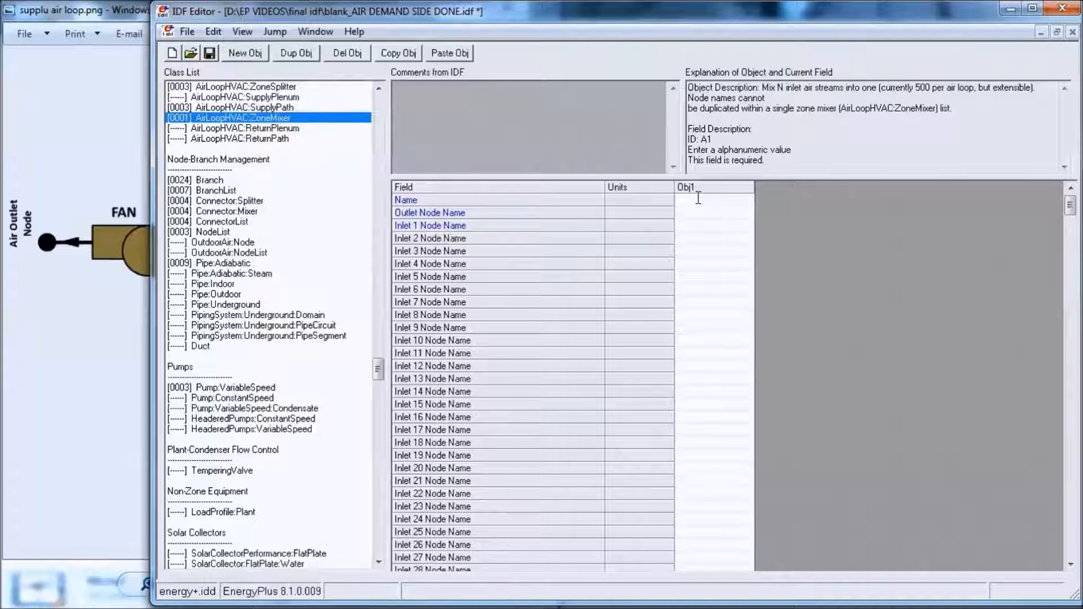
type("AHU1 Return")
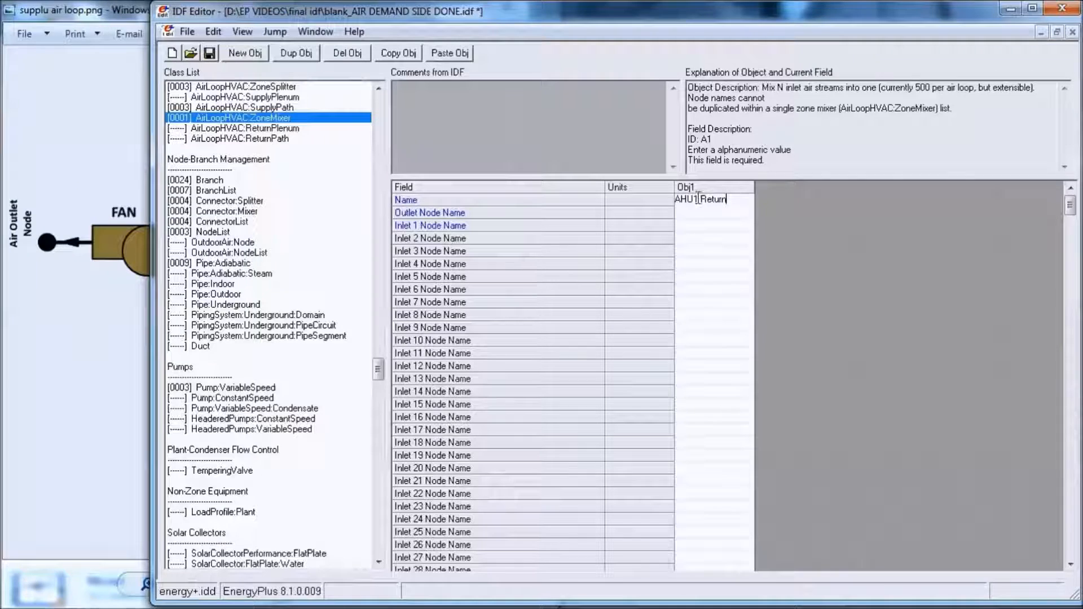
type(" Air")
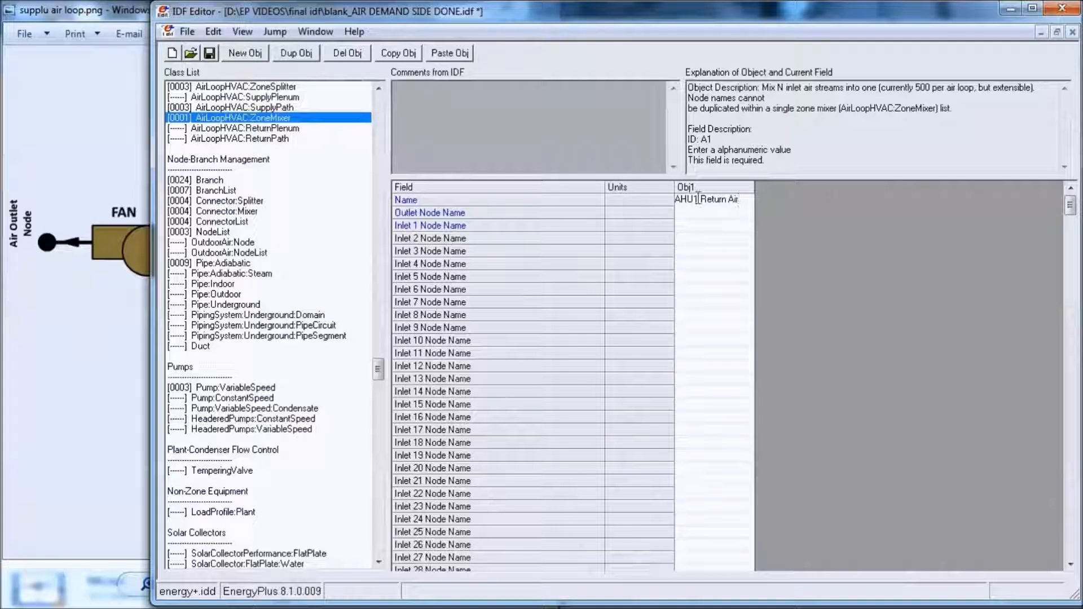
type(" Mixer")
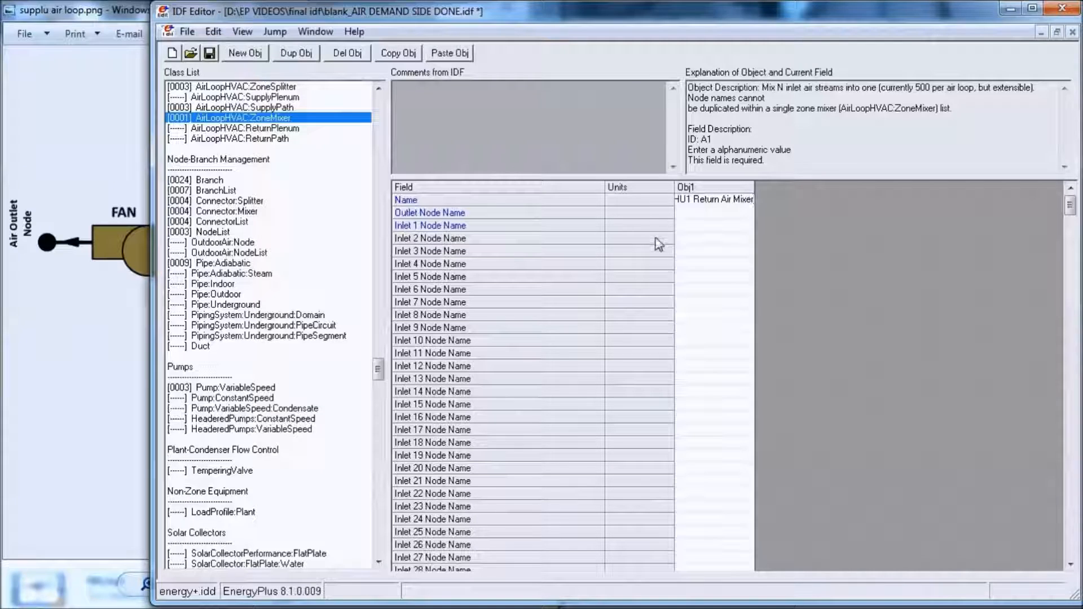
double_click(716, 212)
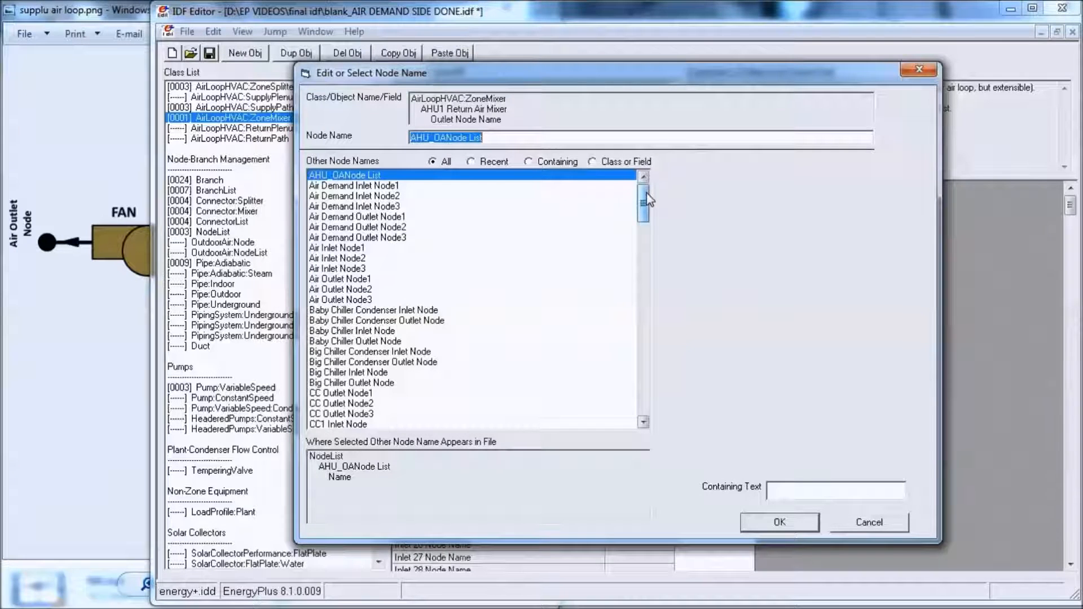
double_click(383, 218)
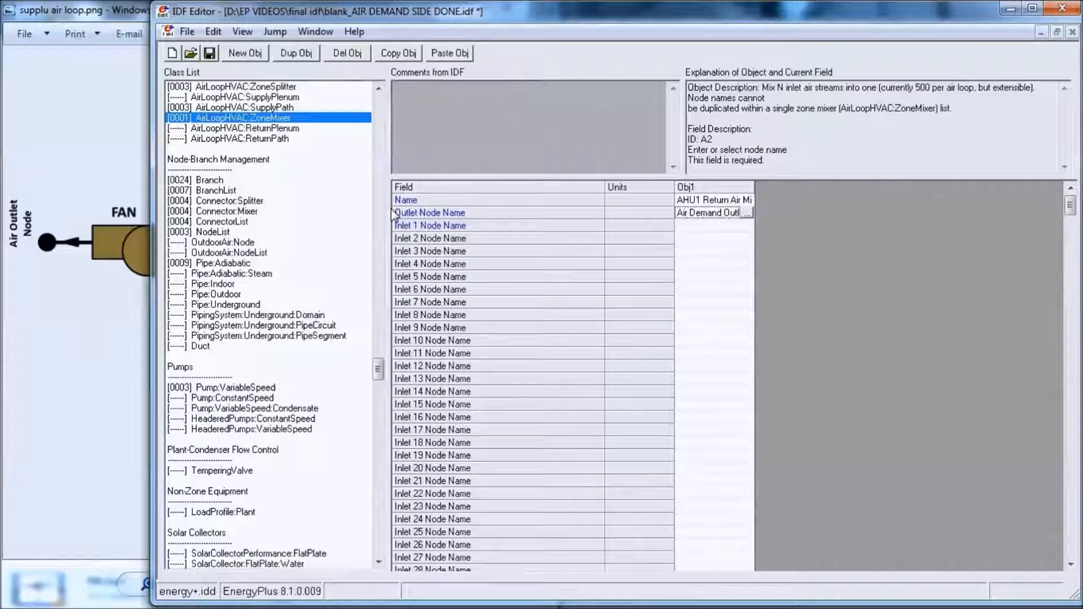
- Set the AHU1 Return Air Mixer's Inlet 1 Node Name to ZoneA Return Air Node
left_click(711, 225)
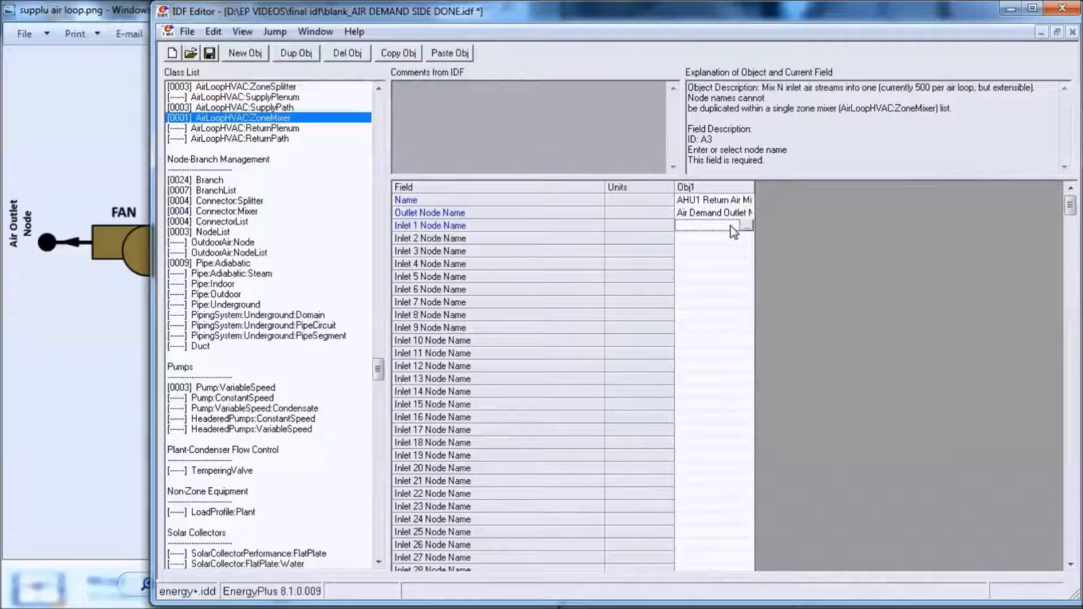
left_click(747, 225)
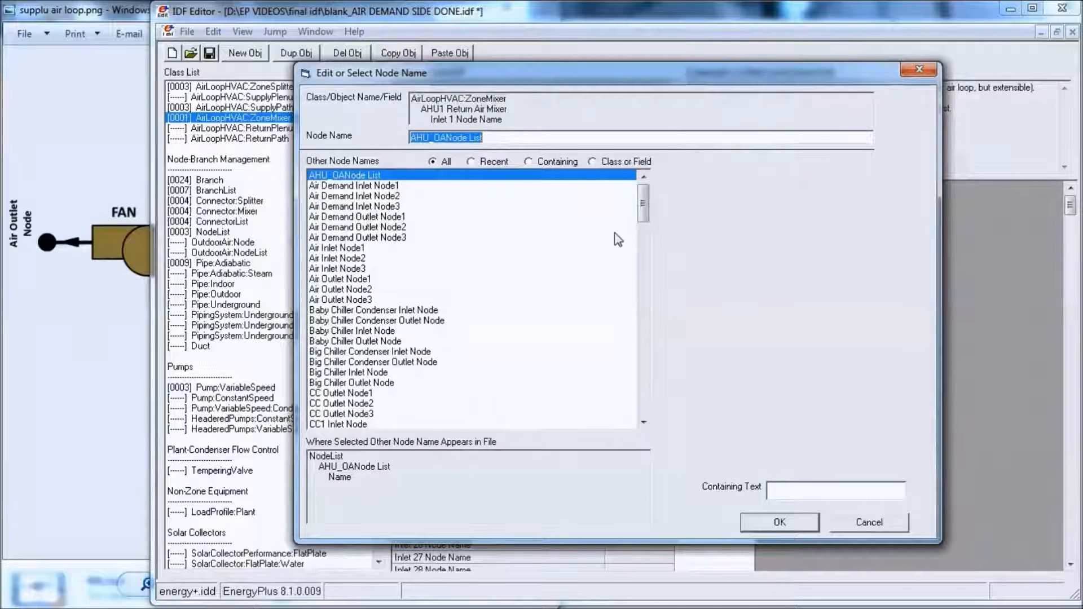
left_click_drag(644, 209, 652, 413)
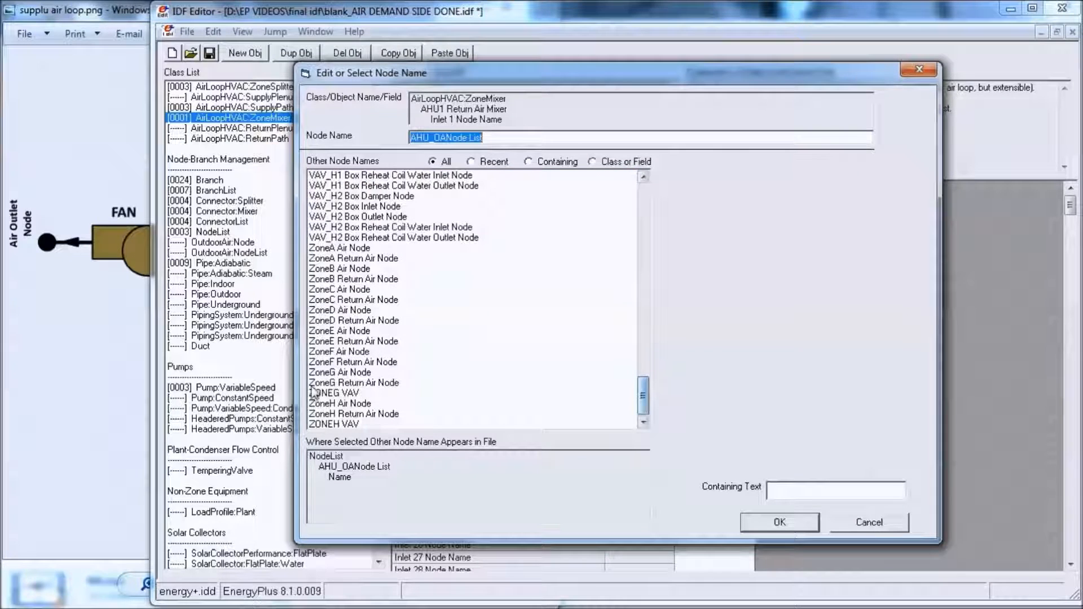
left_click(362, 261)
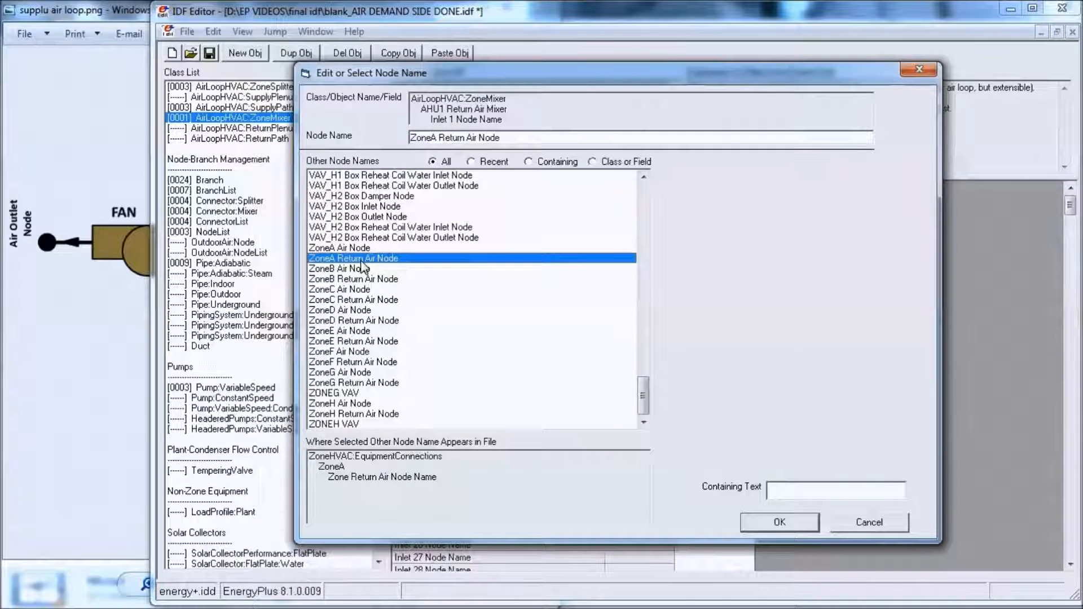
double_click(391, 262)
- Set the AHU1 mixer's Inlet 2 node to ZoneB Return Air Node and its Inlet 3 node to ZoneC Return Air Node
left_click(714, 238)
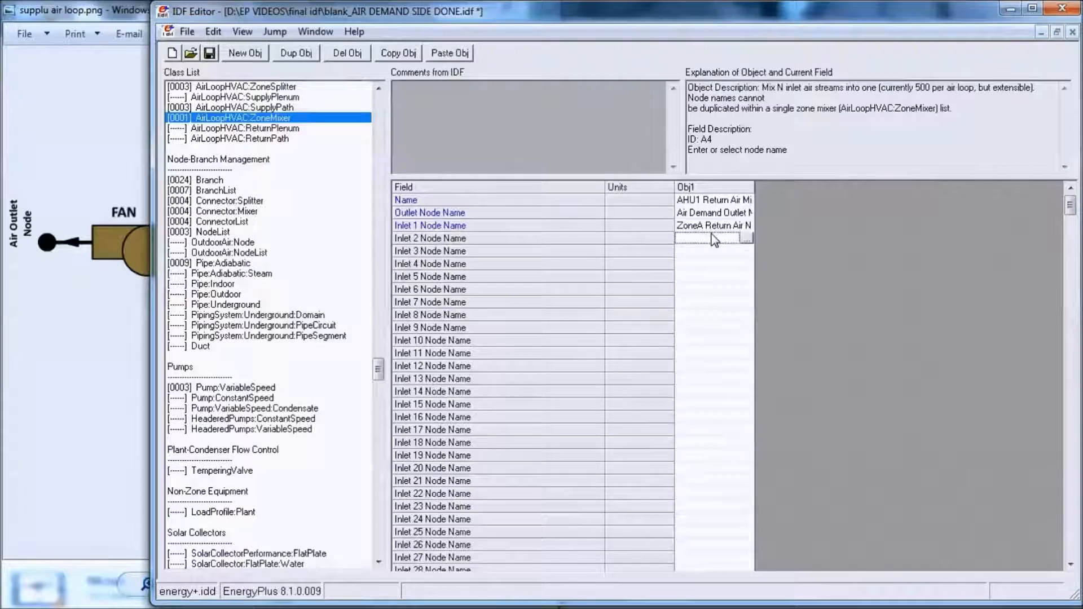
left_click(746, 238)
left_click_drag(643, 210, 654, 417)
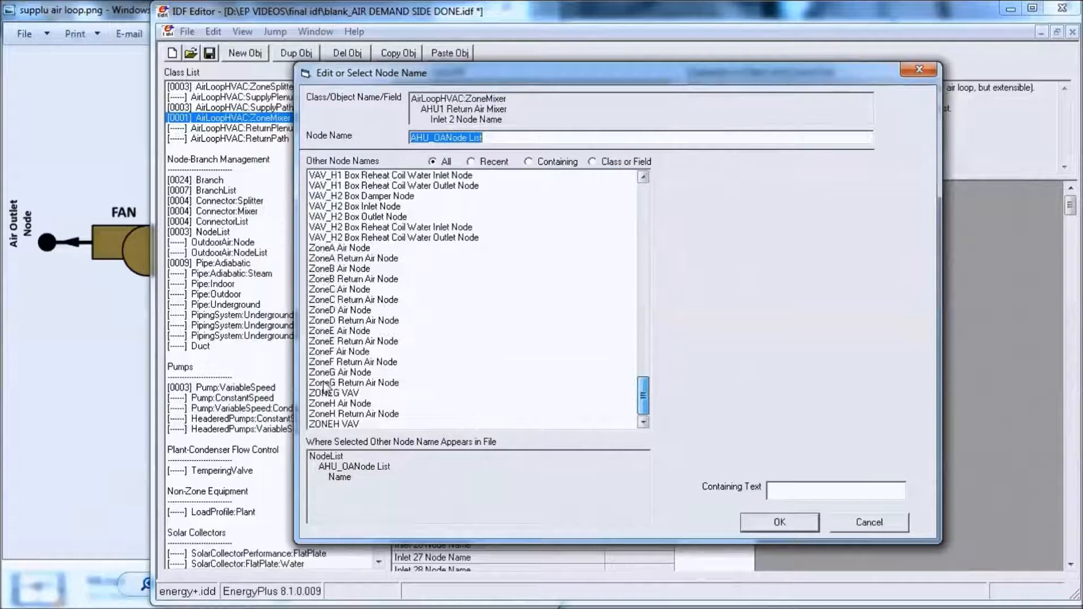
double_click(352, 280)
left_click(746, 251)
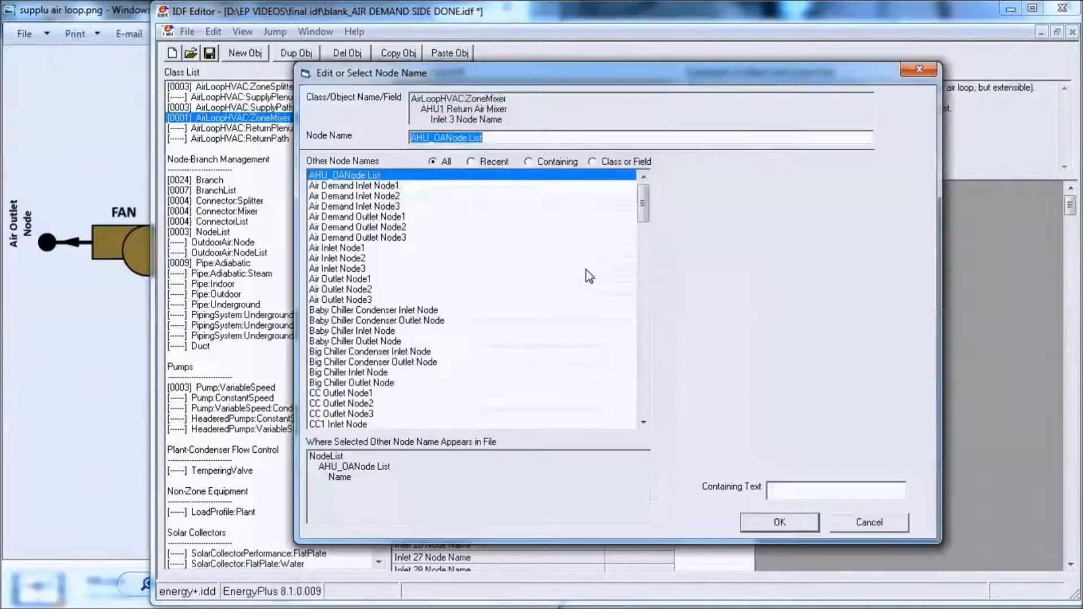
left_click_drag(644, 212, 648, 415)
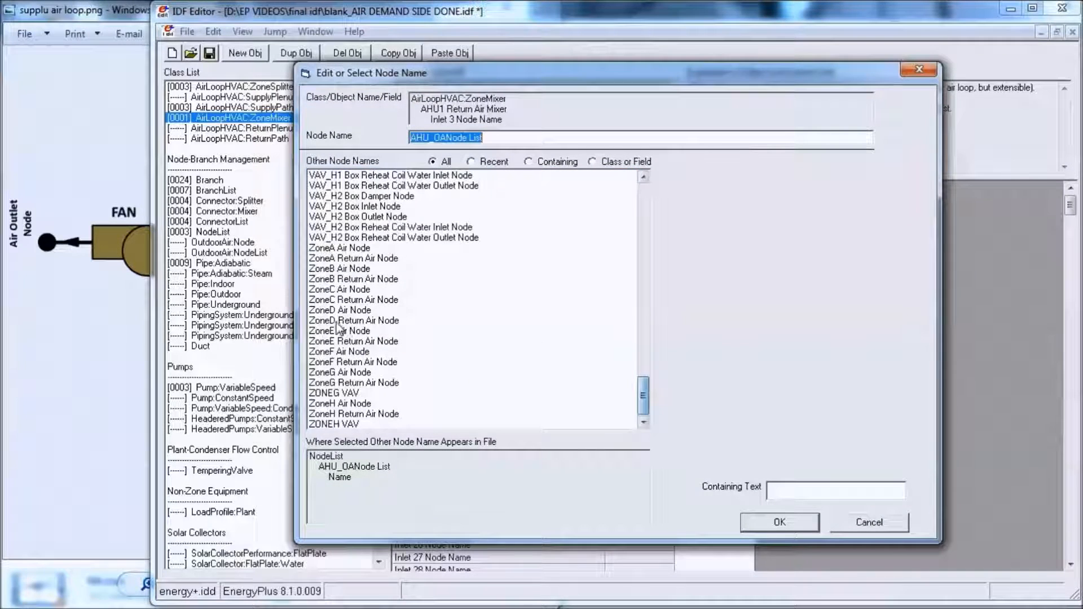
double_click(357, 301)
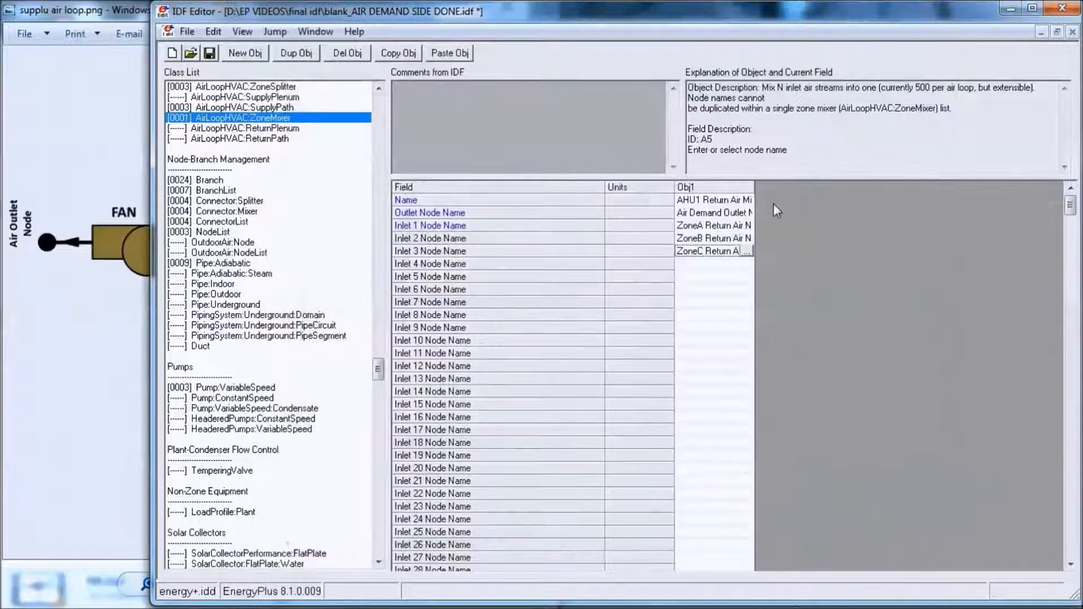
- Copy and paste the AHU1 zone mixer object and rename the copy AHU2 Return Air Mixer
left_click(723, 187)
left_click(398, 53)
left_click(450, 53)
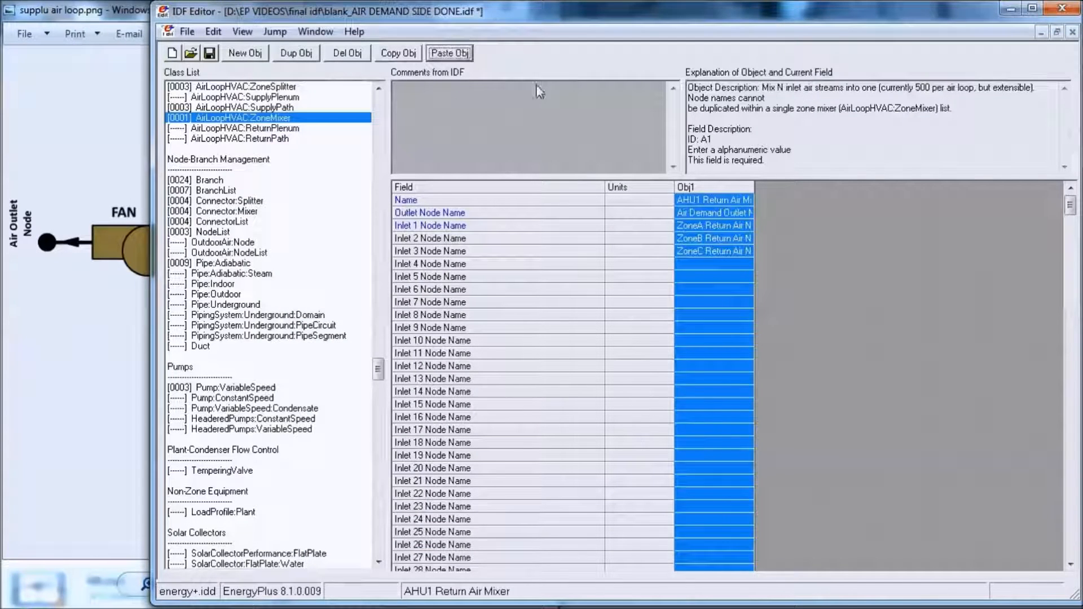
left_click(779, 201)
key("BackSpace")
type("2 Return Air Mix")
- Set the AHU2 mixer's outlet node to Air Demand Outlet Node2 and its Inlet 1 node to ZoneG Return Air Node
double_click(790, 213)
left_click(387, 228)
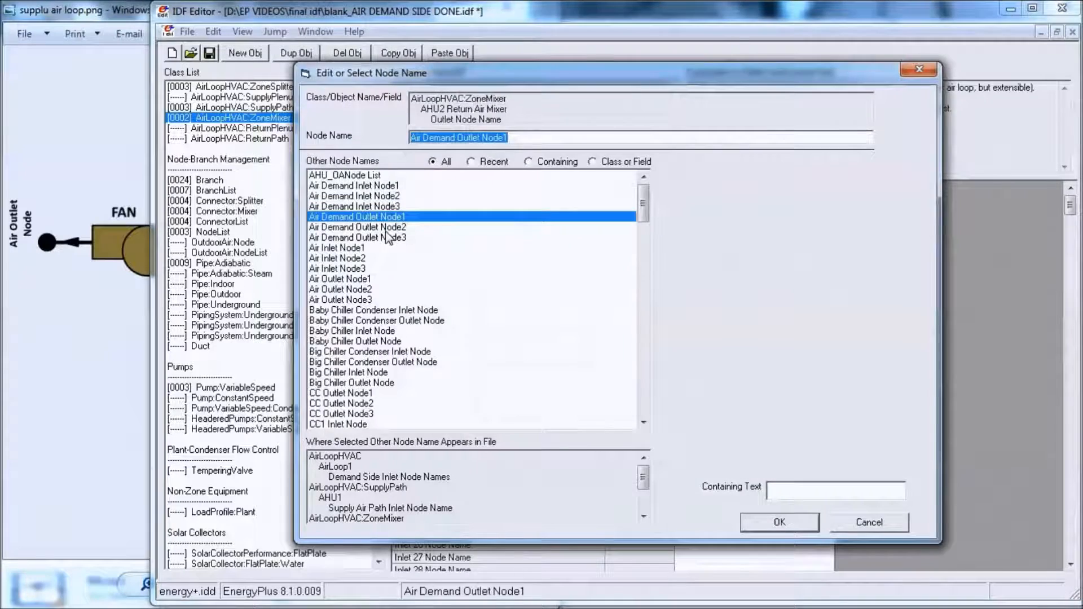
double_click(387, 231)
left_click(796, 226)
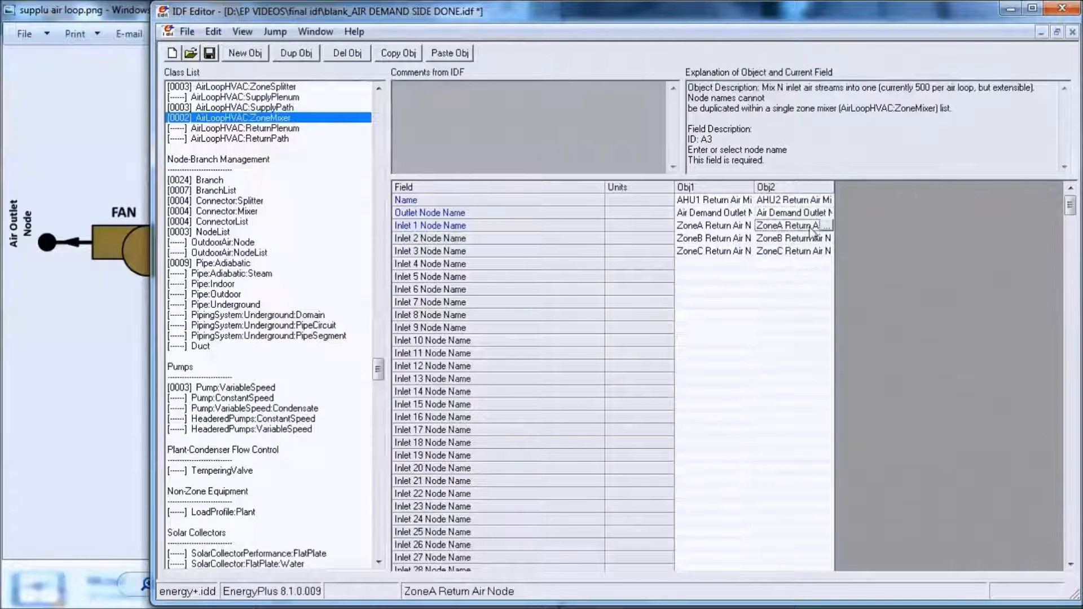
left_click(828, 226)
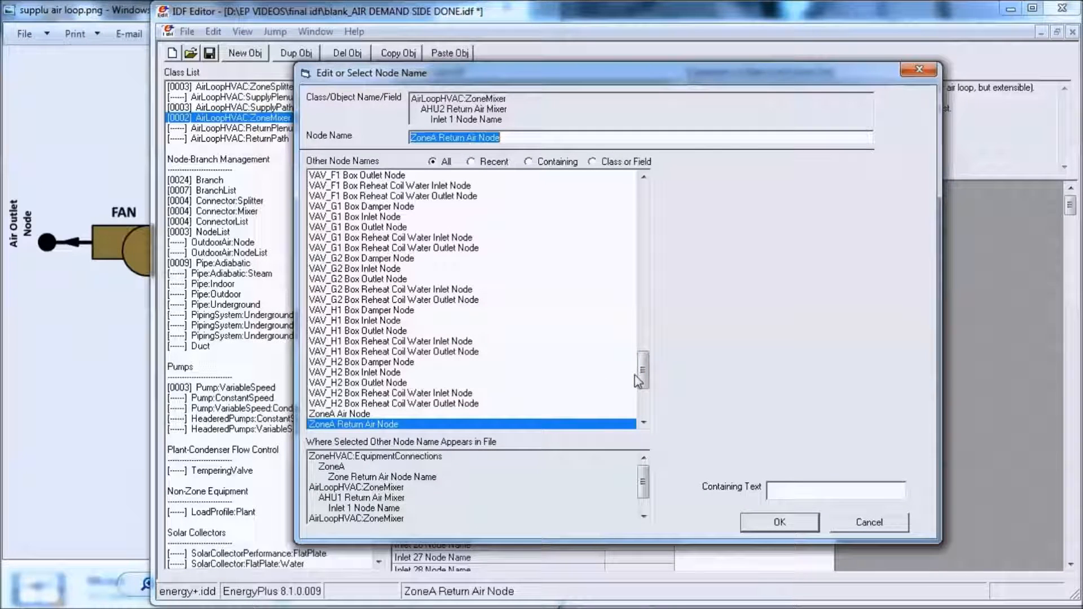
left_click_drag(647, 386, 649, 417)
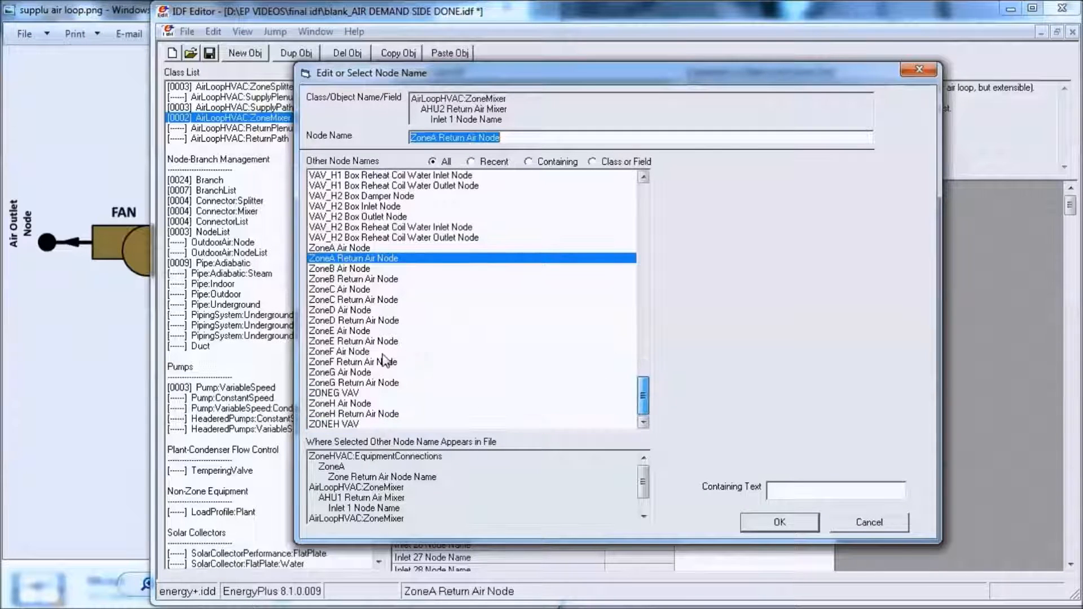
double_click(352, 383)
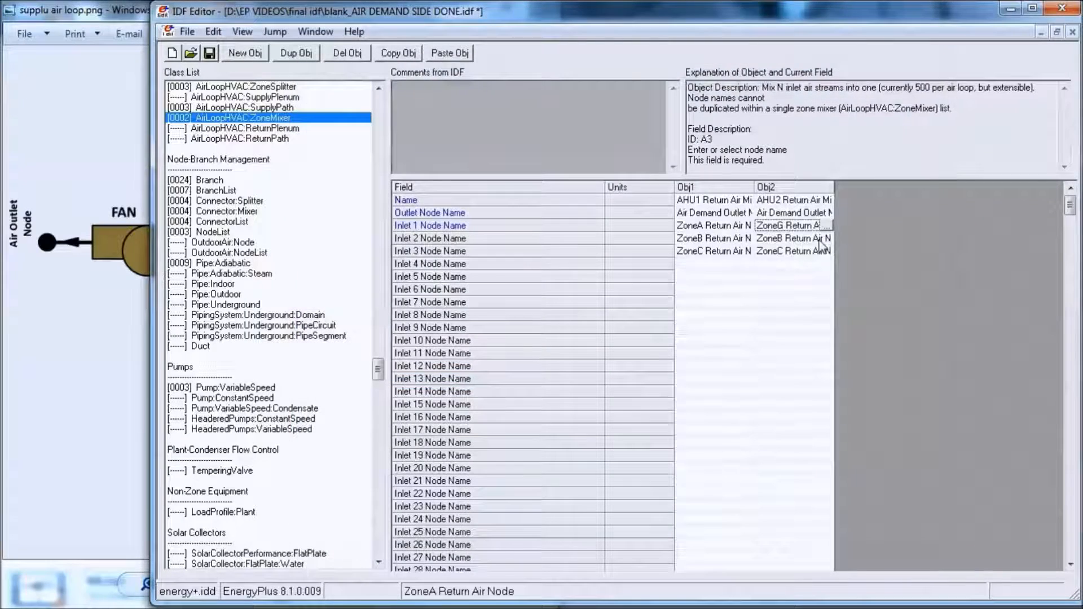
- Clear the Inlet 2 and Inlet 3 node names of the AHU2 Return Air Mixer
left_click(820, 239)
left_click(819, 241)
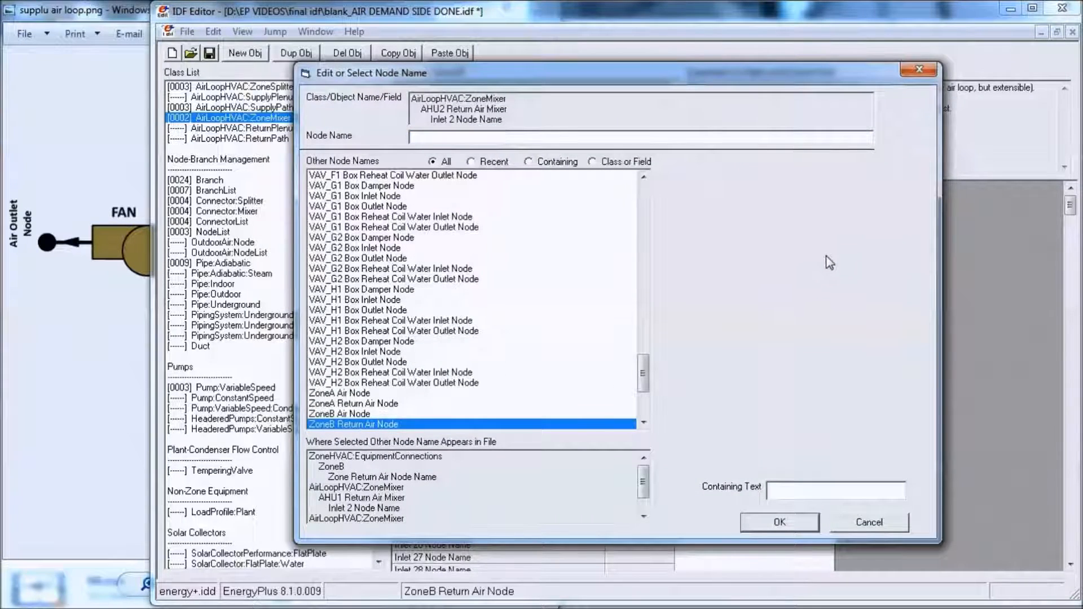
left_click(796, 523)
left_click(790, 255)
left_click(827, 251)
left_click(773, 522)
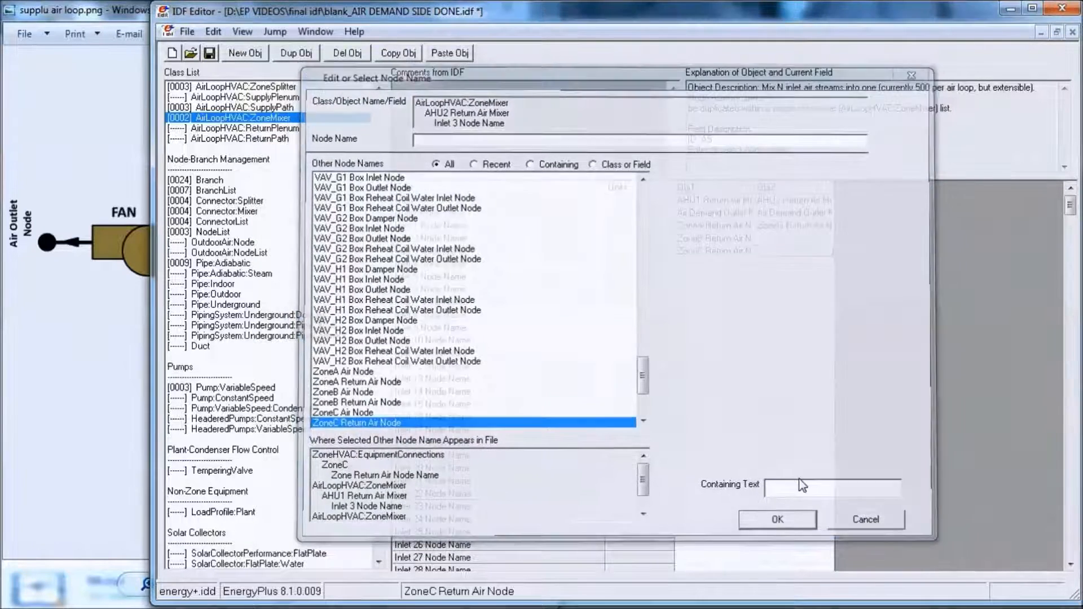
- Copy and paste the AHU2 zone mixer object and rename the copy AHU3 Return Air Mixer
left_click(801, 183)
left_click(398, 53)
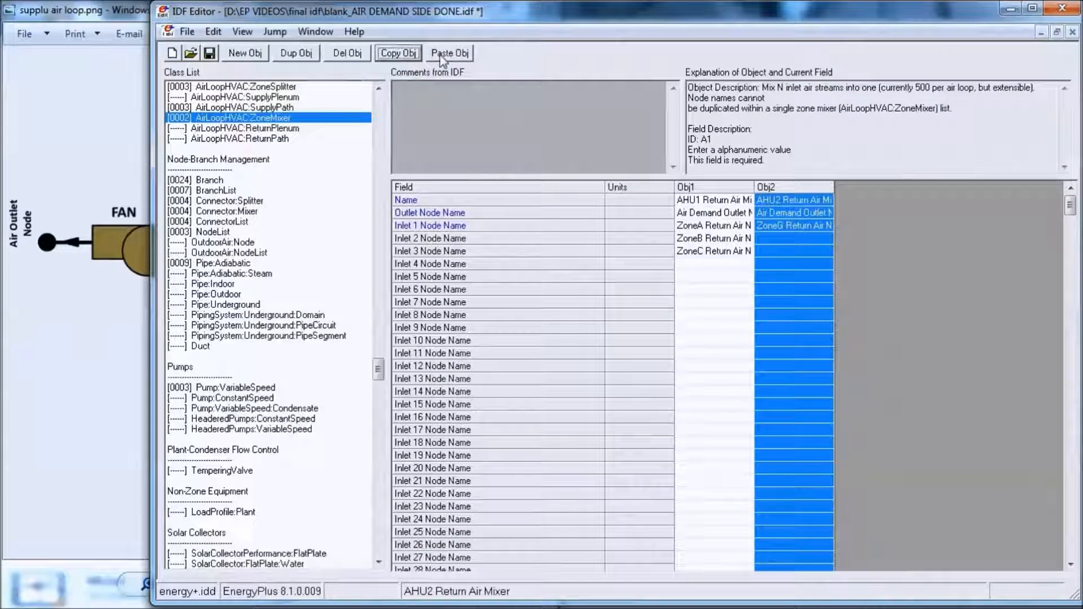
left_click(450, 53)
left_click(861, 204)
left_click(861, 203)
key("BackSpace")
type("3 Return Air Mix")
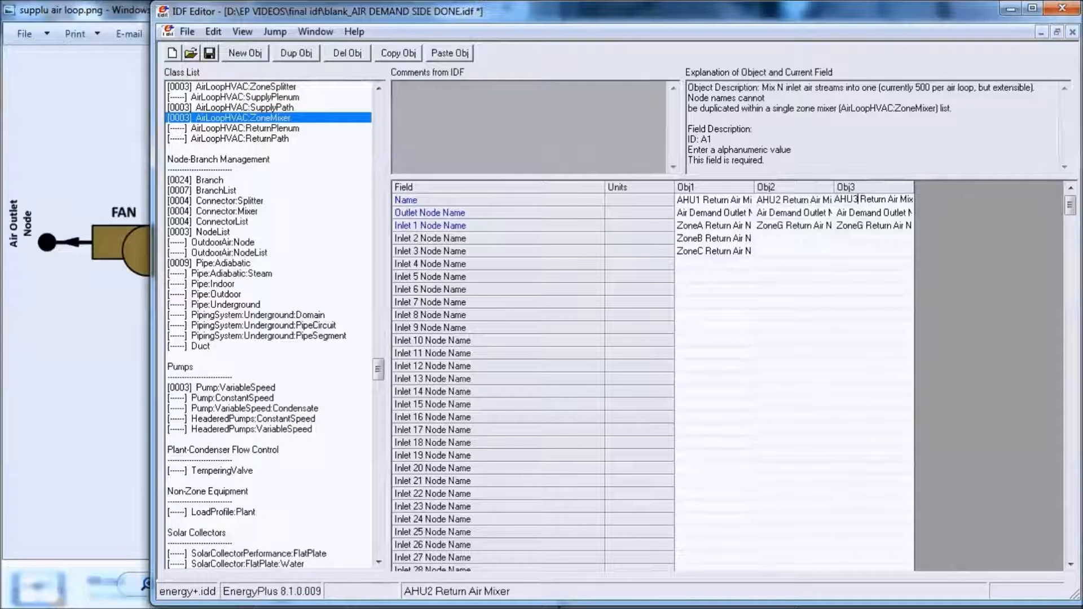
- Set the AHU3 mixer's outlet node to Air Demand Outlet Node3 and its Inlet 1 node to ZoneD Return Air Node
left_click(866, 217)
left_click(866, 216)
double_click(429, 239)
left_click(896, 230)
left_click(897, 230)
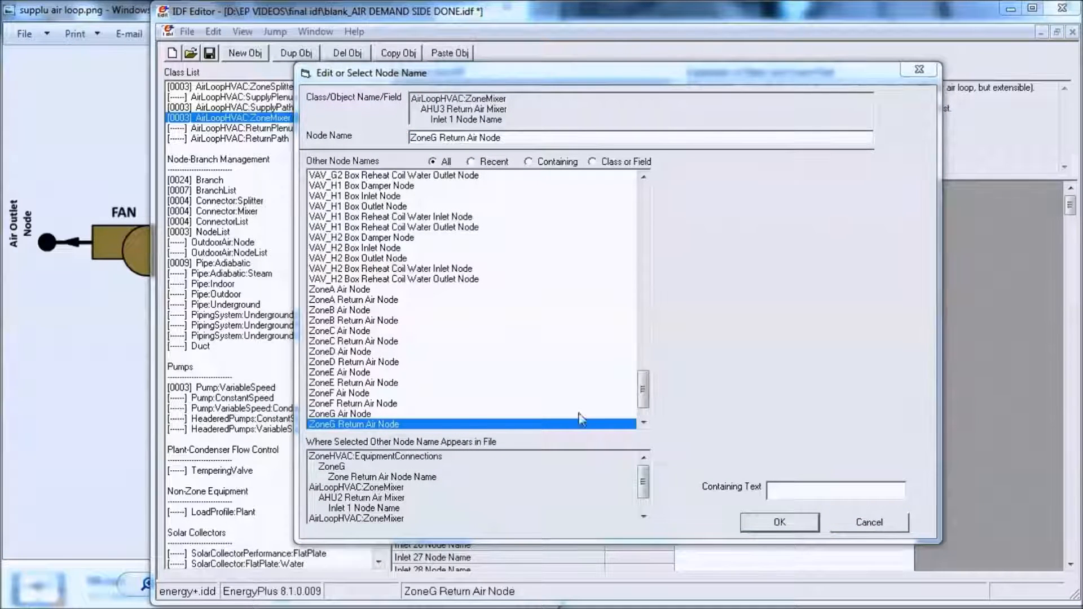
left_click(362, 363)
double_click(362, 363)
- Set the AHU3 mixer's Inlet 2 node to ZoneE Return Air Node and its Inlet 3 node to ZoneF Return Air Node
double_click(879, 240)
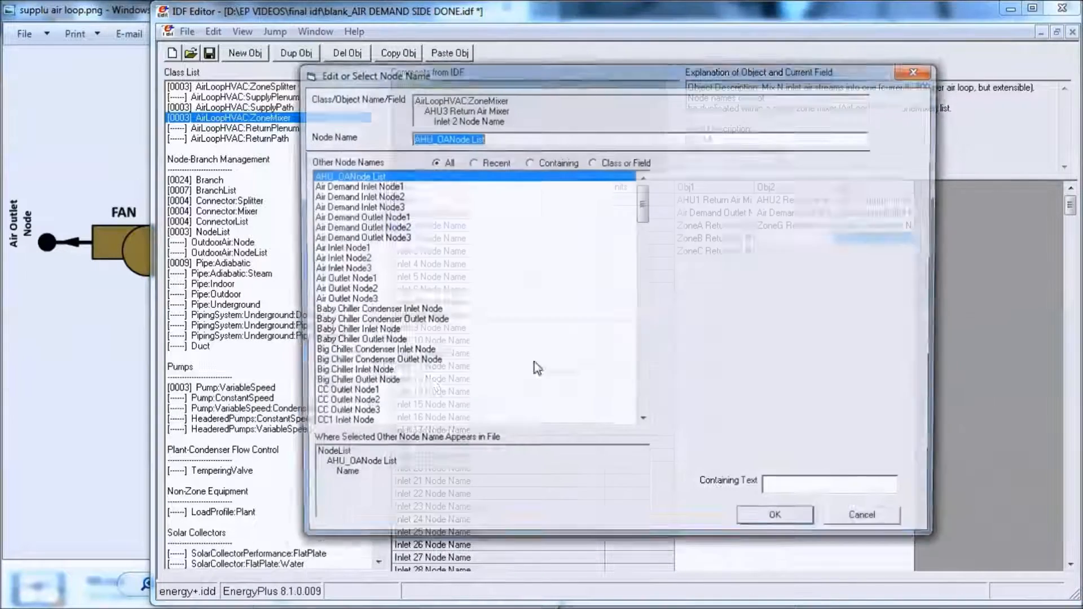
left_click_drag(643, 203, 630, 429)
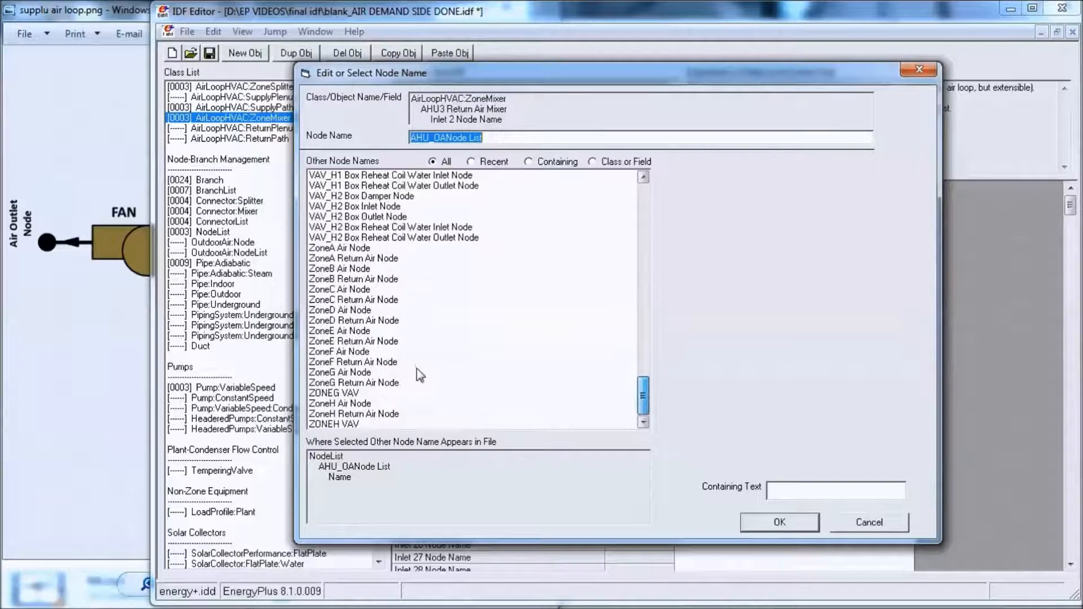
double_click(350, 341)
left_click(905, 252)
left_click(906, 250)
left_click_drag(643, 211, 660, 420)
double_click(353, 362)
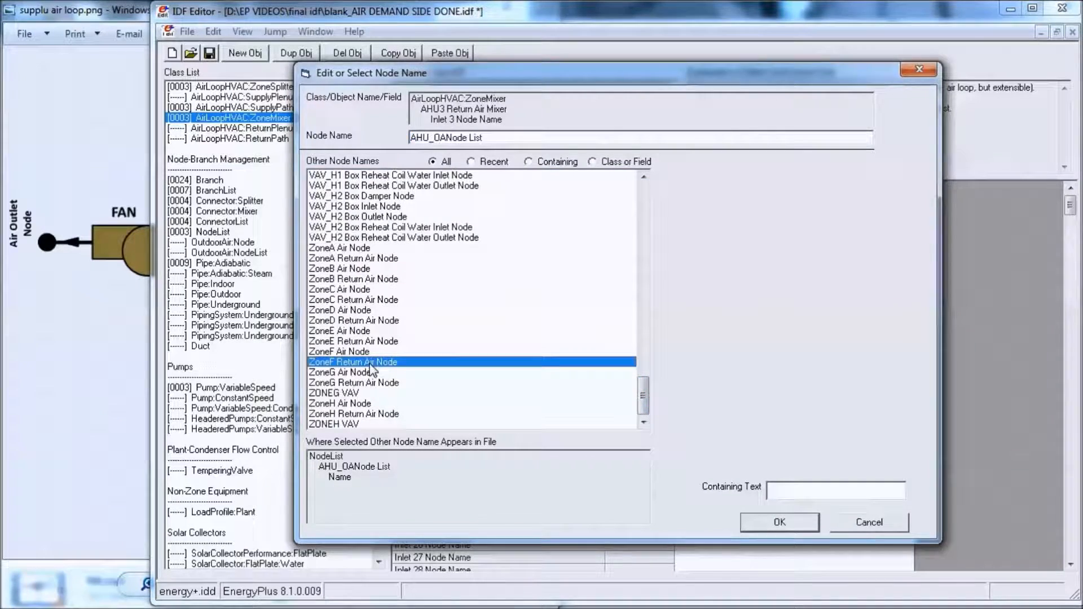
- Set the Inlet 4 node of the AHU3 Return Air Mixer to ZoneH Return Air Node
left_click(905, 264)
left_click(905, 263)
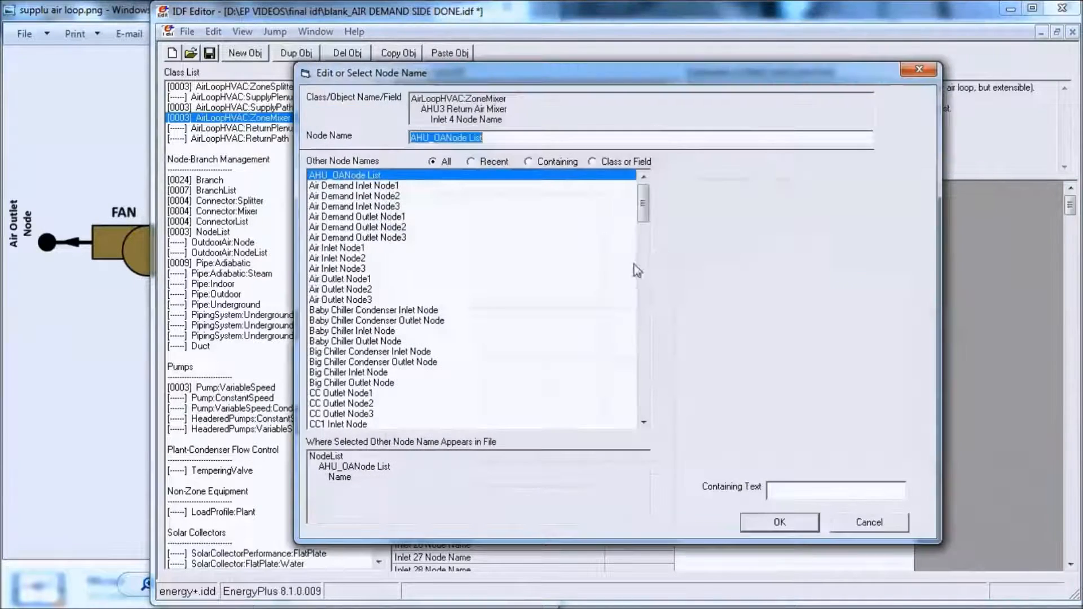
left_click_drag(643, 209, 670, 416)
double_click(337, 414)
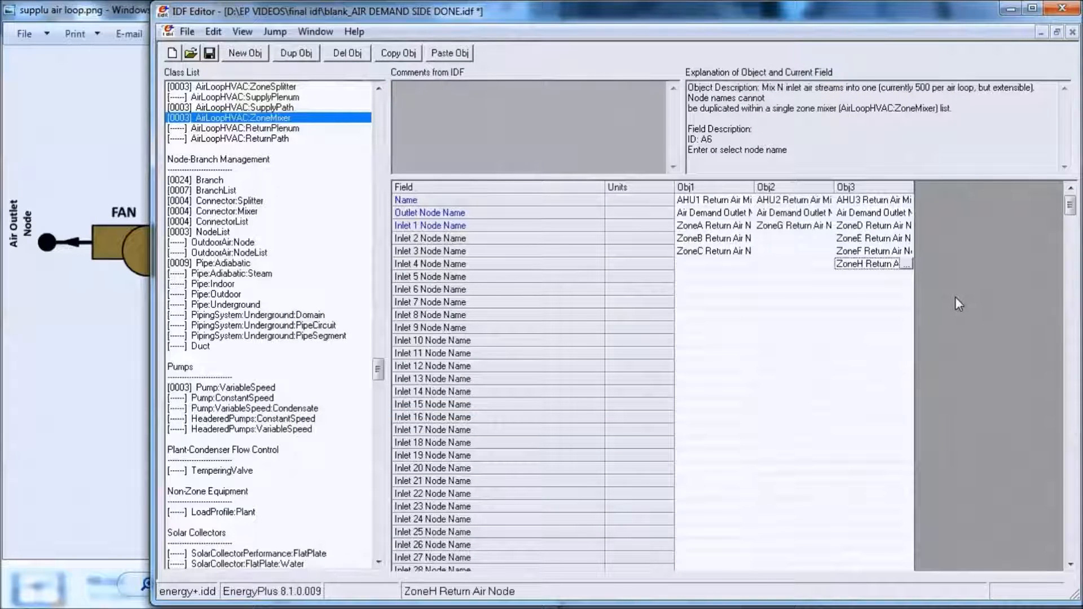
- Add a new AirLoopHVAC:ReturnPath object and name it AHU1 Return Air Path
left_click(281, 138)
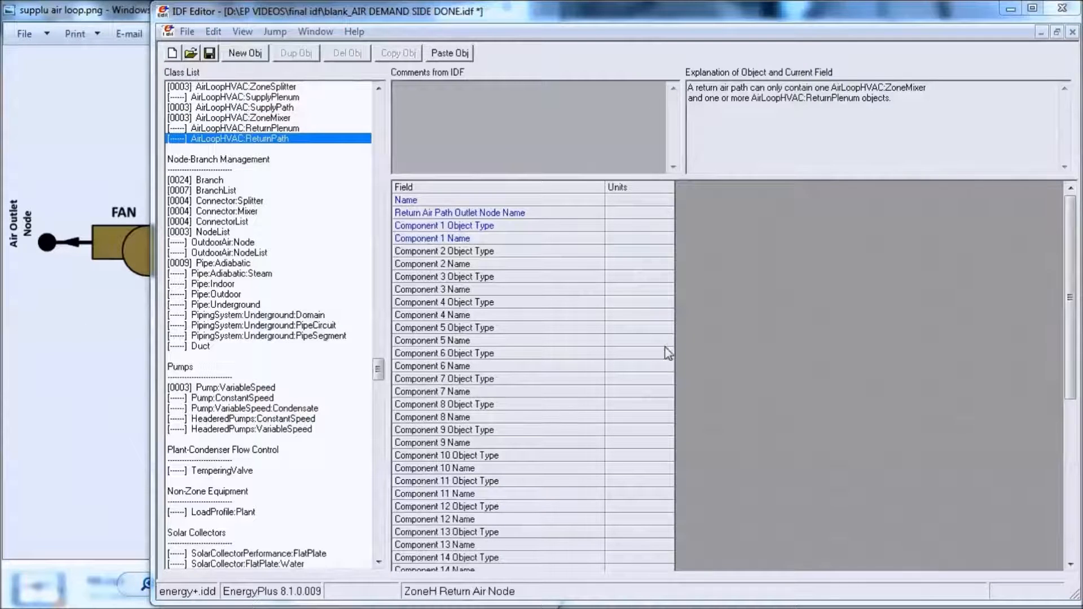
left_click(803, 294)
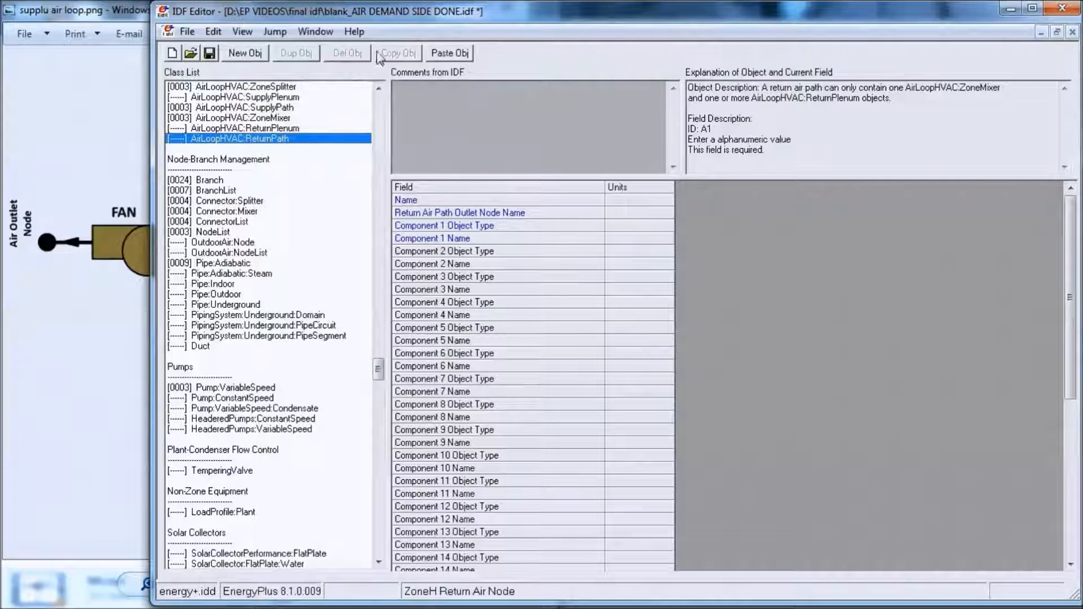
left_click(244, 53)
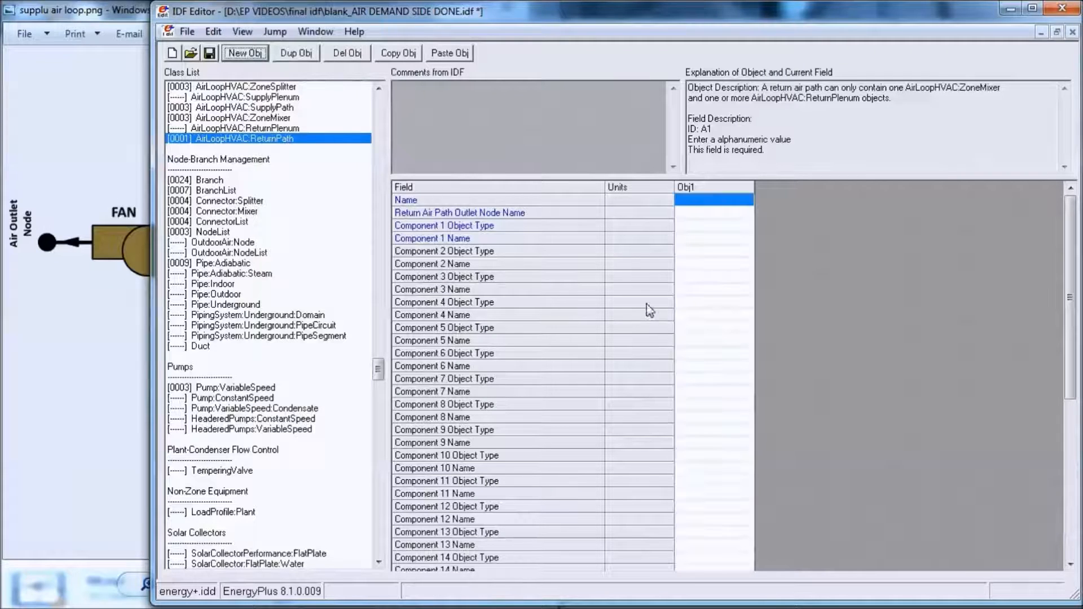
left_click(713, 197)
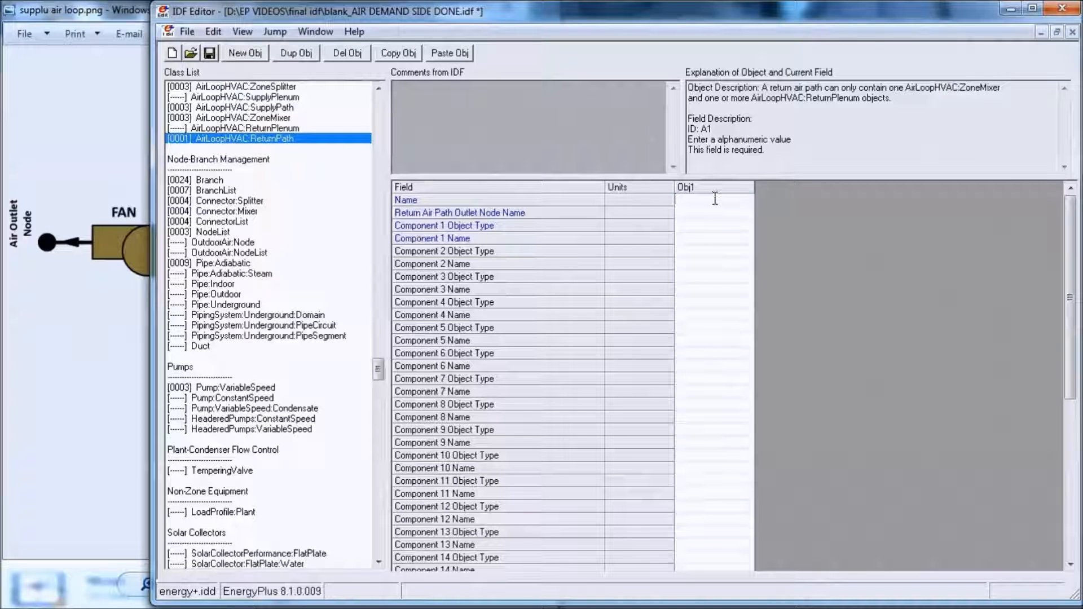
type("AHU1 Return Air path")
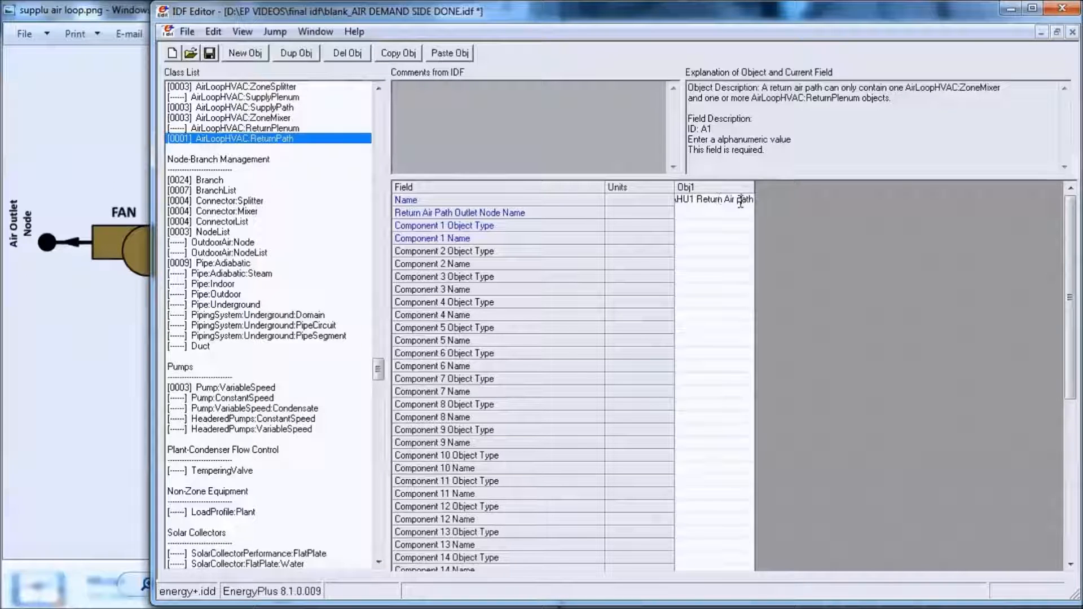
type("P")
- Set the outlet node of the AHU1 Return Air Path to Air Demand Outlet Node1
double_click(713, 212)
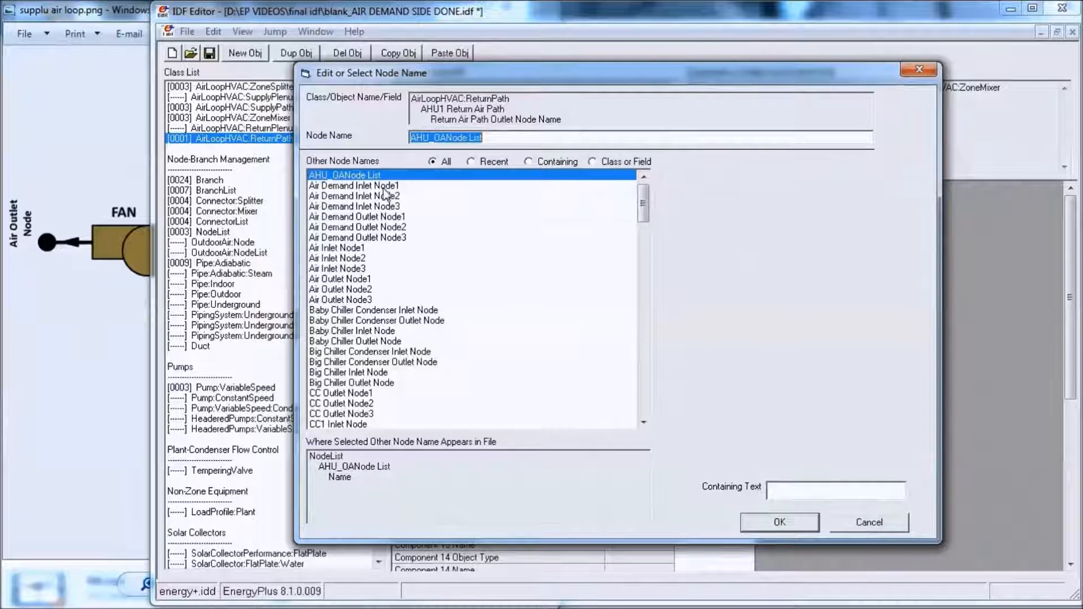
left_click(391, 218)
double_click(391, 219)
- Set Component 1 of the AHU1 Return Air Path to object type AirLoopHVAC:ZoneMixer and name AHU1 Return Air Mixer
left_click(693, 226)
left_click(746, 227)
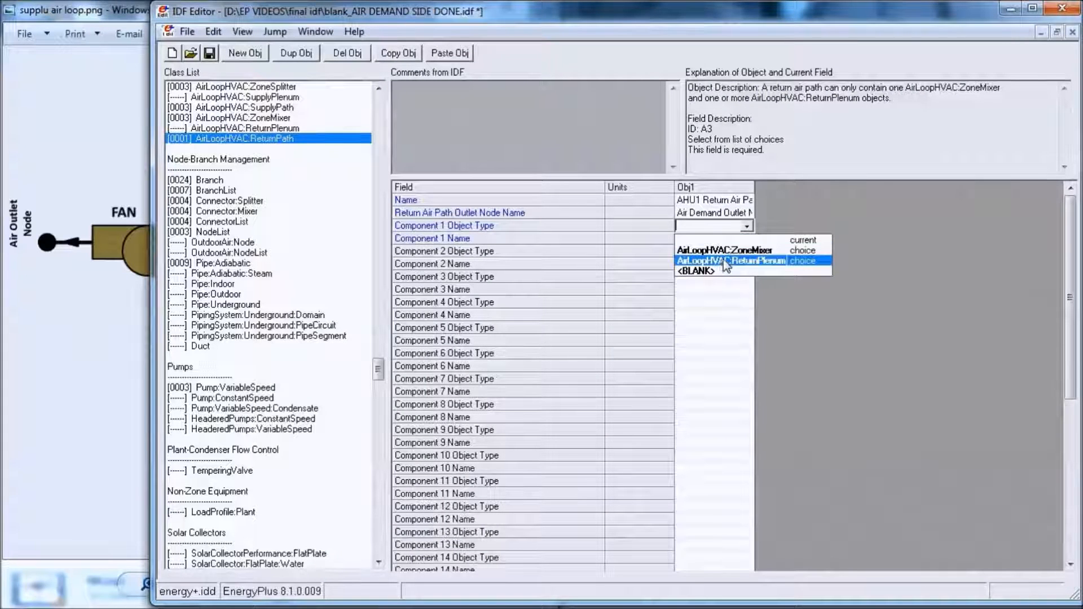
left_click(725, 250)
left_click(712, 239)
left_click(715, 240)
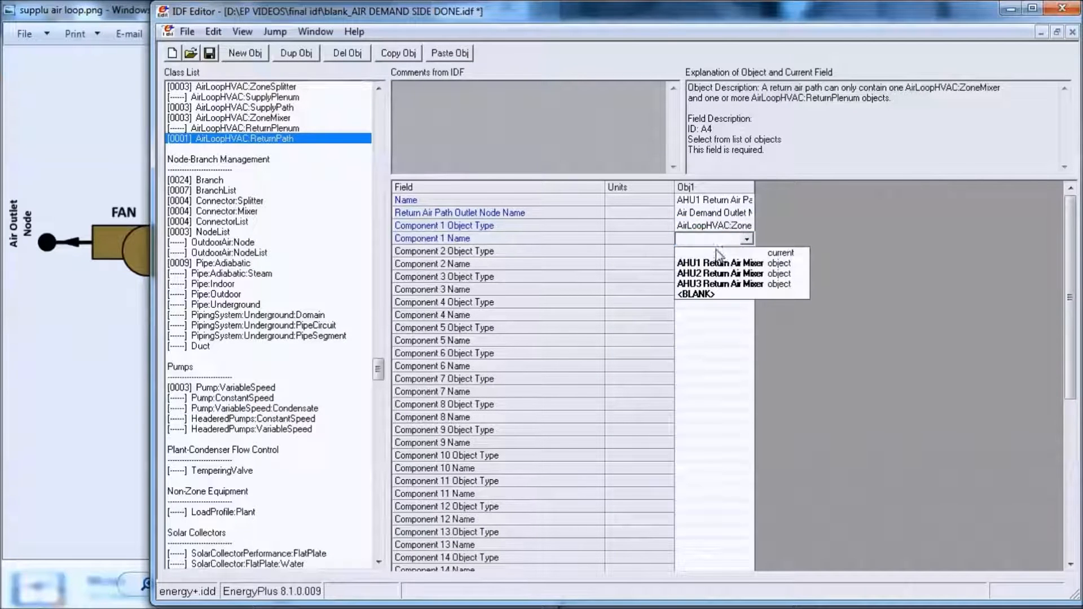
left_click(719, 263)
- Copy and paste the AHU1 return path object and rename the copy AHU2 Return Air Path
left_click(714, 188)
left_click(412, 57)
left_click(449, 53)
left_click(782, 201)
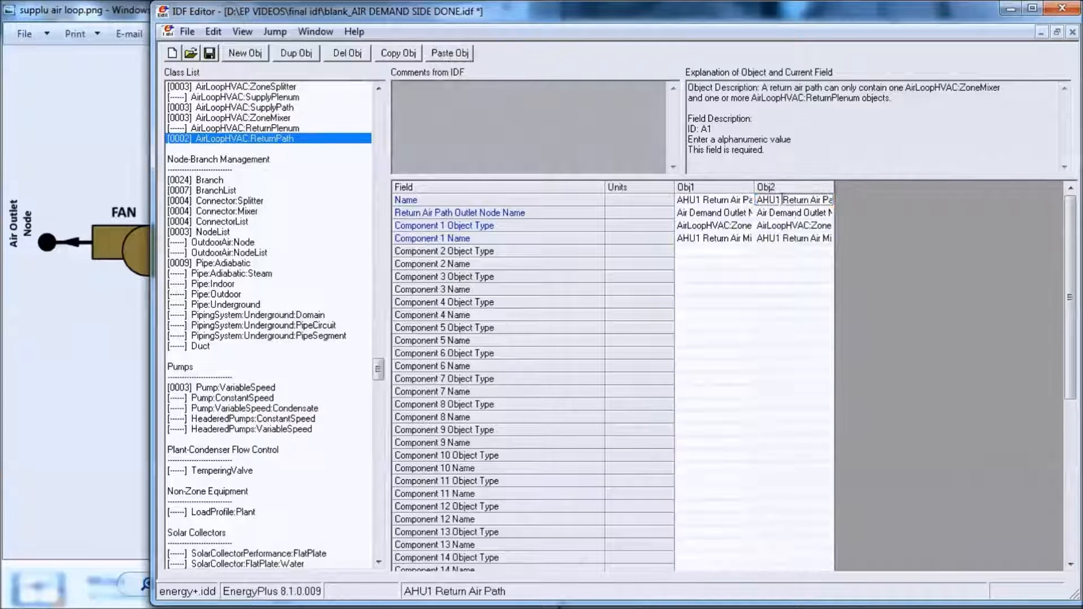
key("BackSpace")
type("2")
- Set the AHU2 return path's outlet node to Air Demand Outlet Node2 and its Component 1 name to AHU2 Return Air Mixer
double_click(788, 214)
double_click(402, 229)
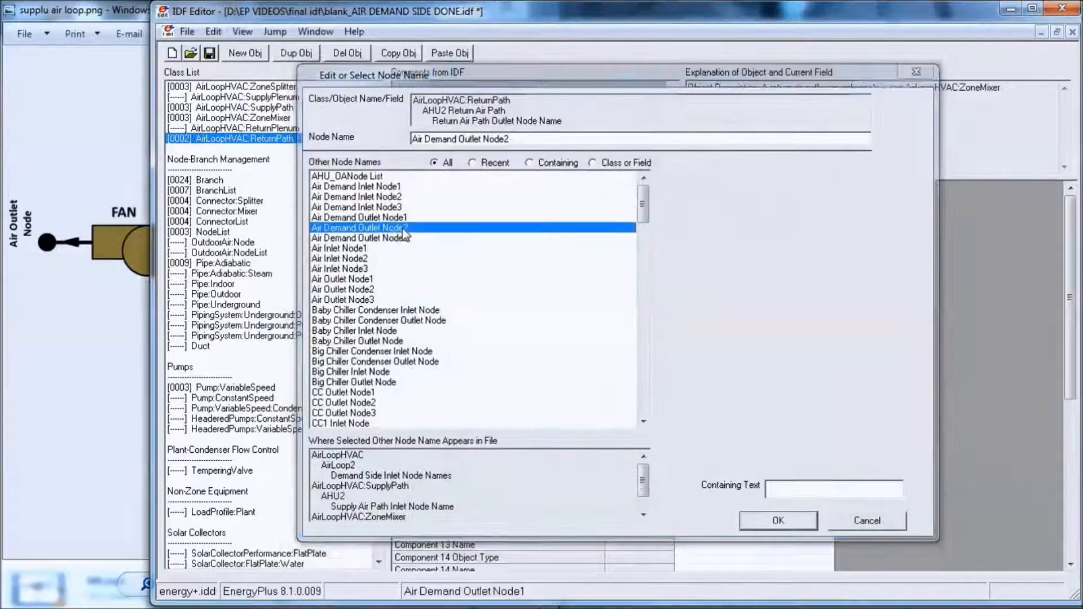
left_click(776, 239)
left_click(789, 239)
left_click(798, 273)
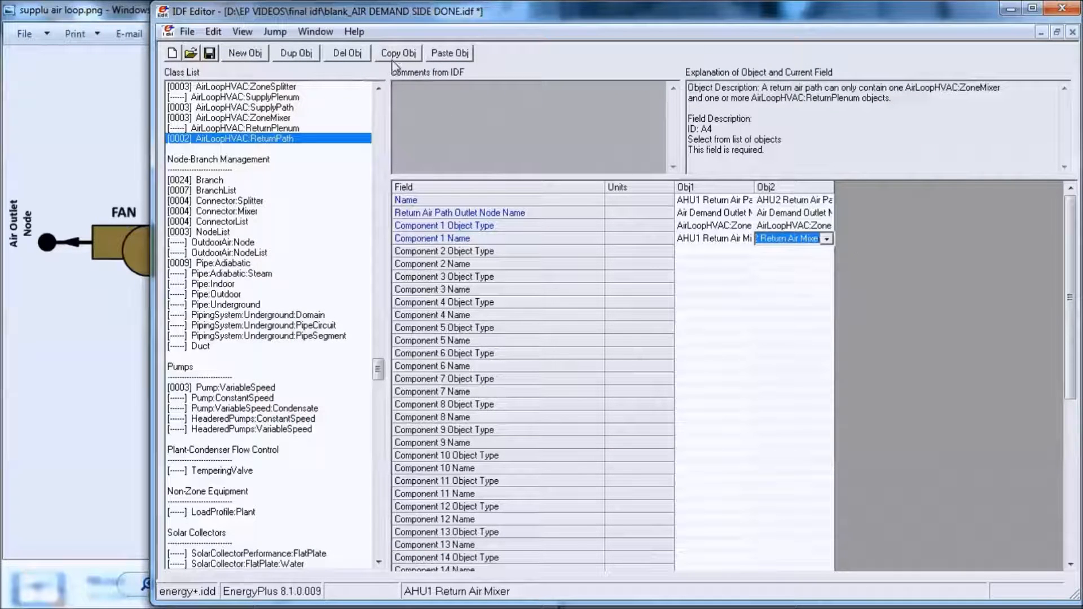
- Paste another copy of the AHU1 return path object and rename it AHU3 Return Air Path
left_click(449, 52)
left_click(862, 201)
key("BackSpace")
type("3 Return Air Pat")
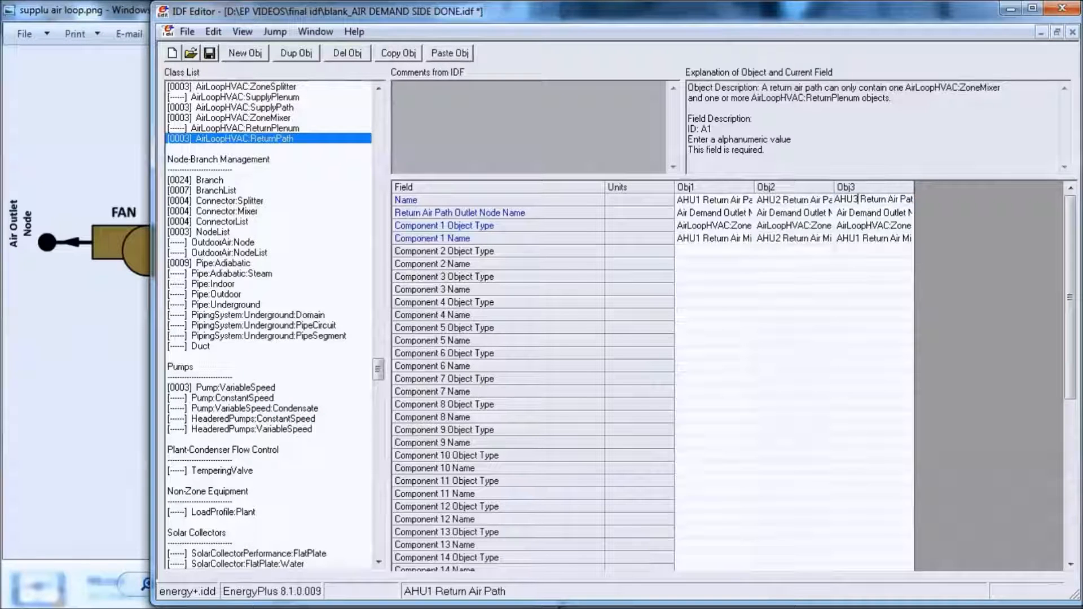
- Set the AHU3 return path's outlet node to Air Demand Outlet Node3 and its Component 1 name to AHU3 Return Air Mixer
left_click(877, 226)
left_click(874, 213)
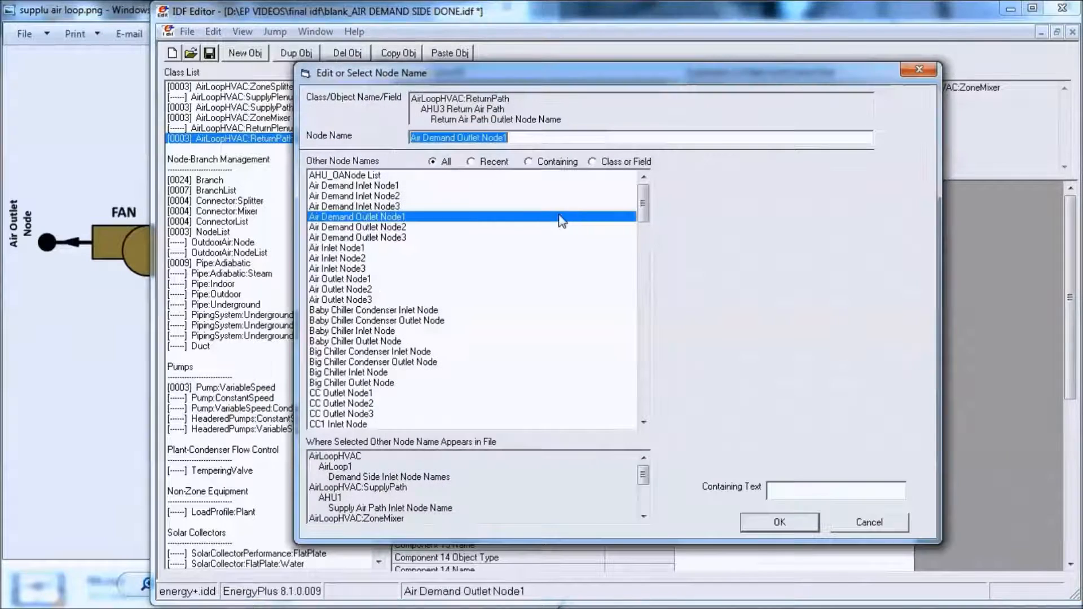
double_click(455, 238)
left_click(865, 240)
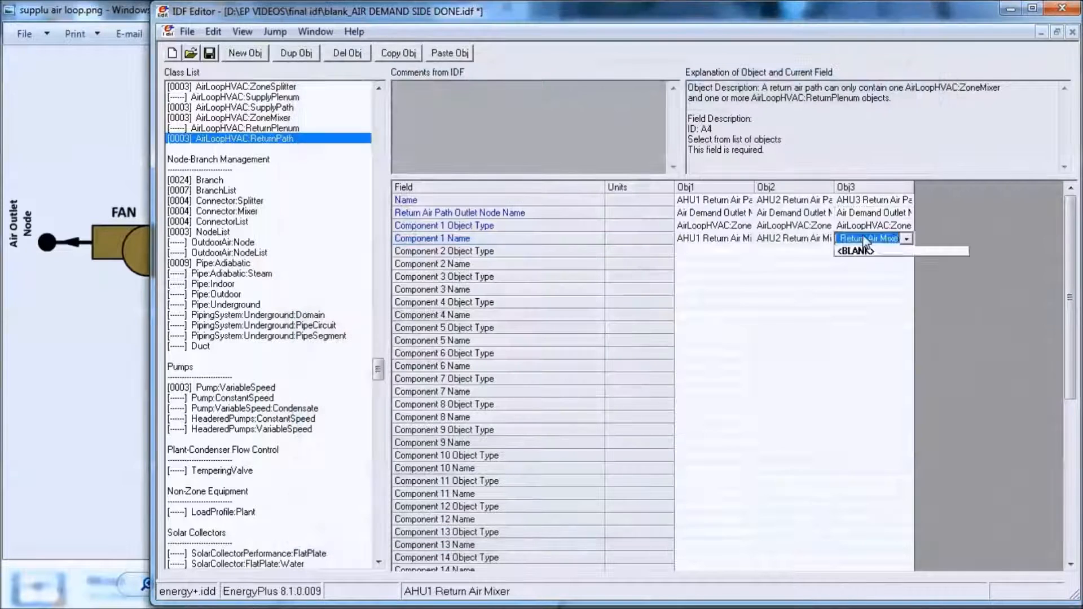
left_click(883, 284)
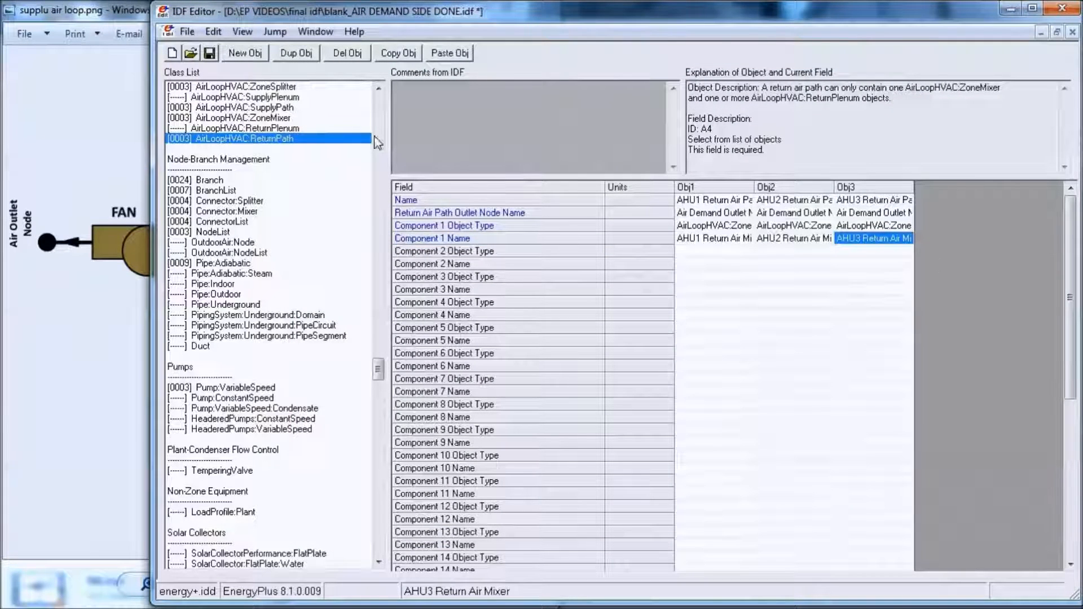
- Add a fourth SetpointManager:MixedAir object and name it CC Manager1
left_click(379, 88)
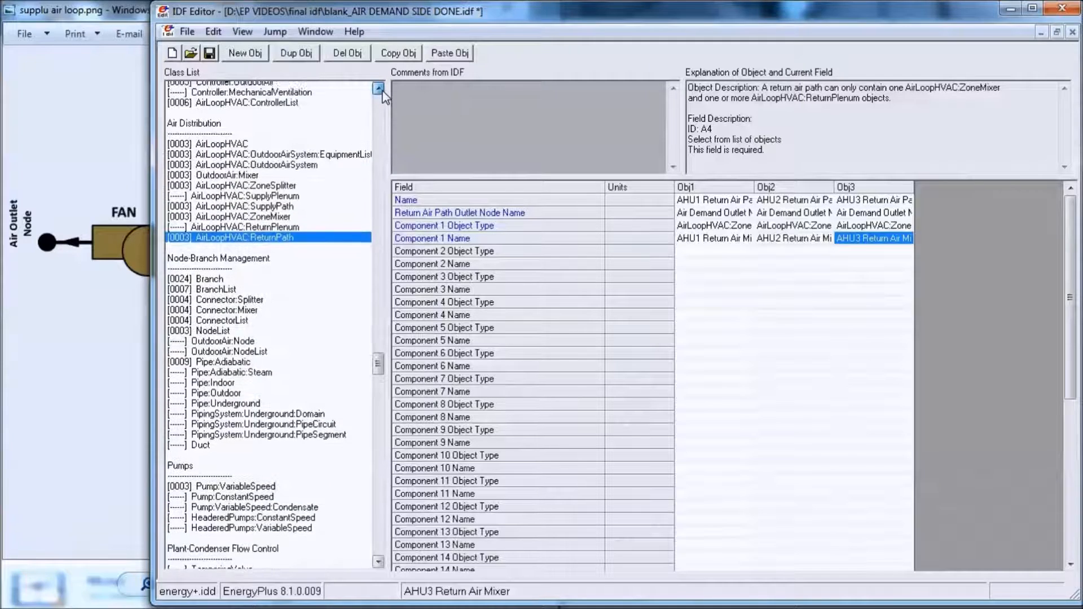
left_click(379, 89)
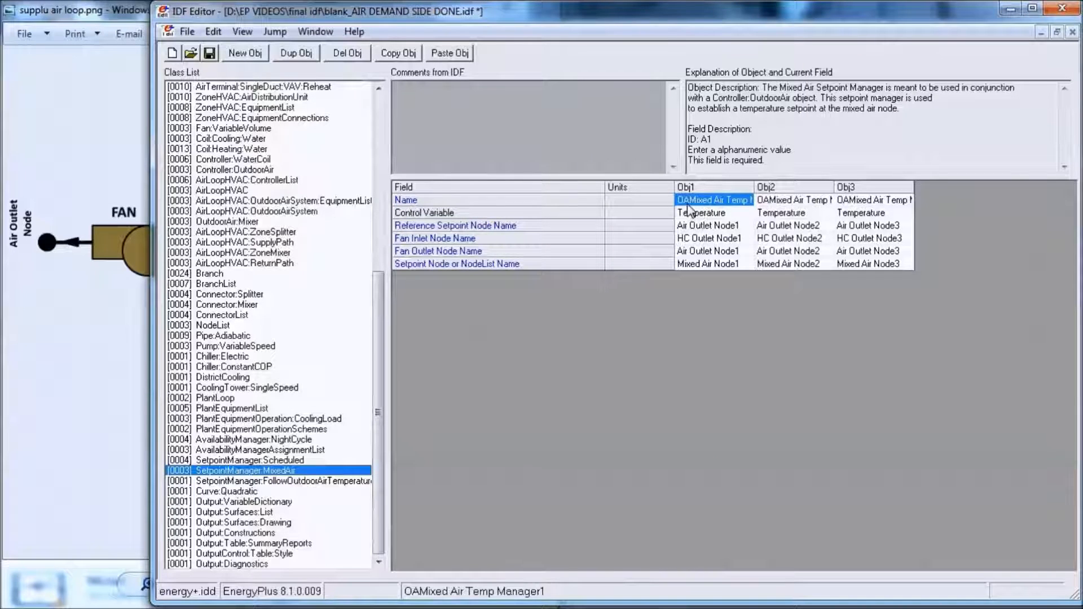
double_click(754, 187)
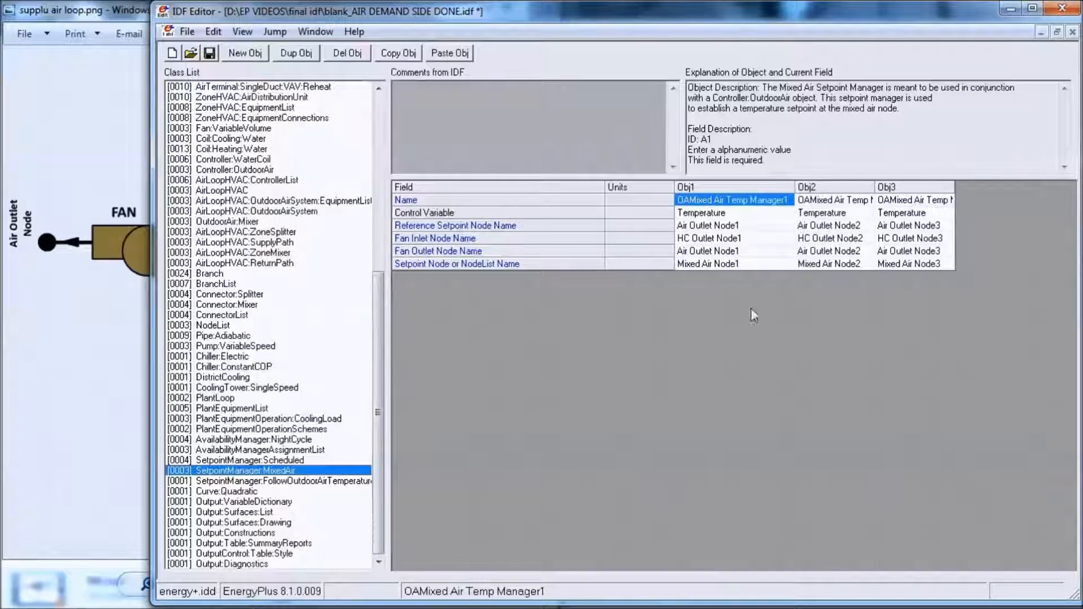
left_click(255, 55)
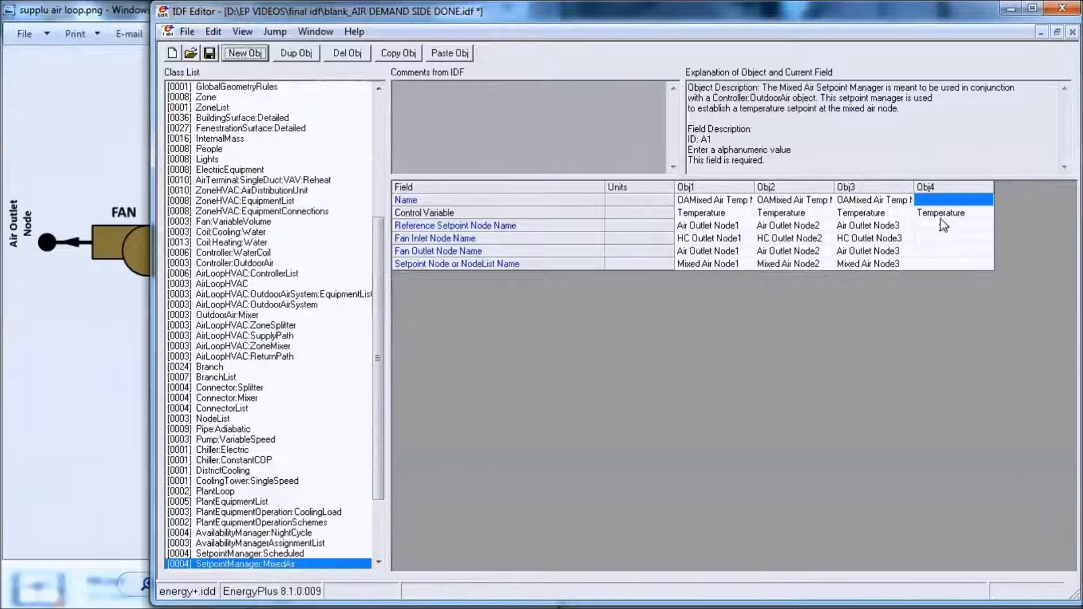
left_click(942, 201)
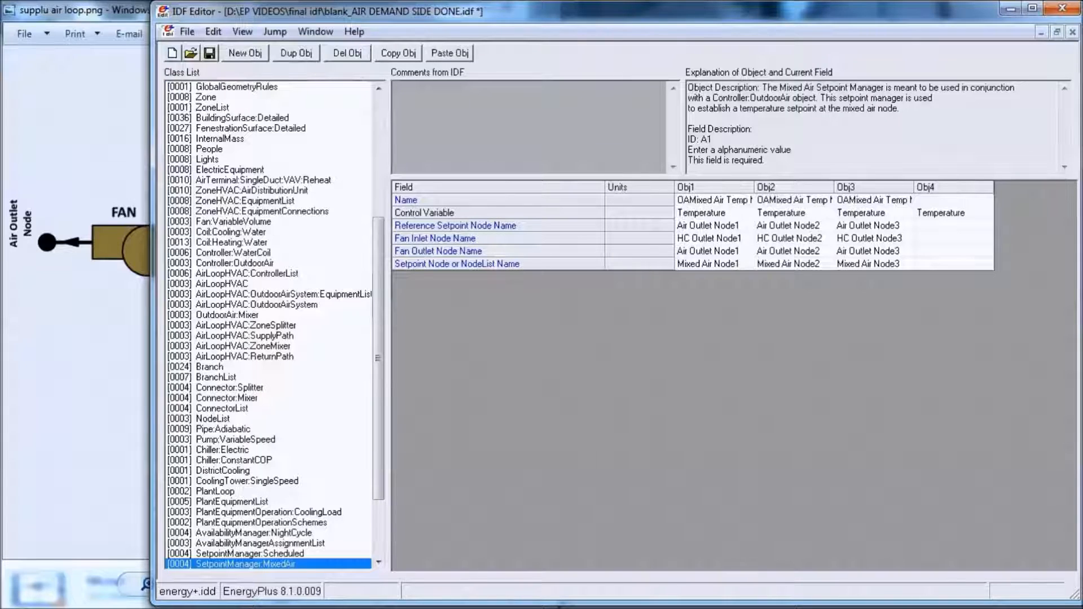
type("CC managr")
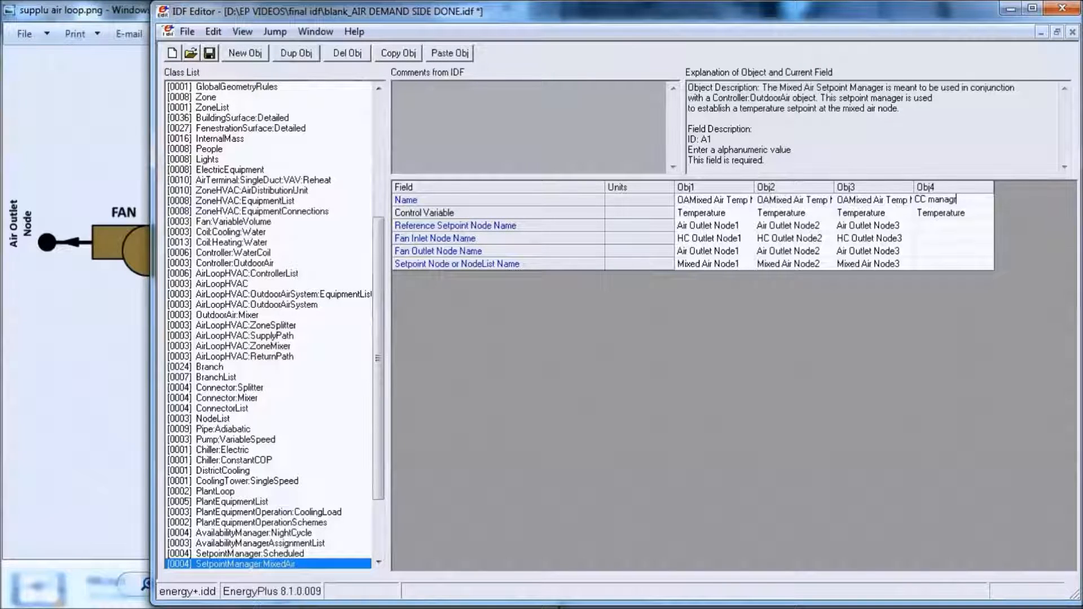
key("BackSpace")
key("BackSpace")
key("BackSpace")
key("BackSpace")
key("BackSpace")
key("BackSpace")
key("BackSpace")
type("manager")
- Set the Reference Setpoint Node of CC Manager1 to Air Outlet Node1
double_click(936, 226)
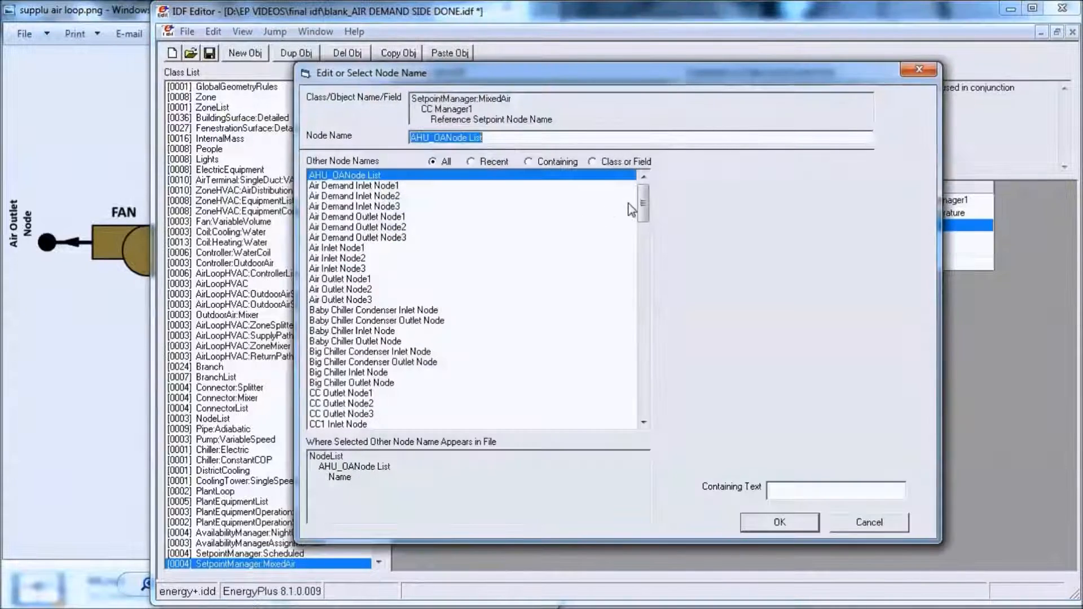
left_click_drag(706, 81, 556, 70)
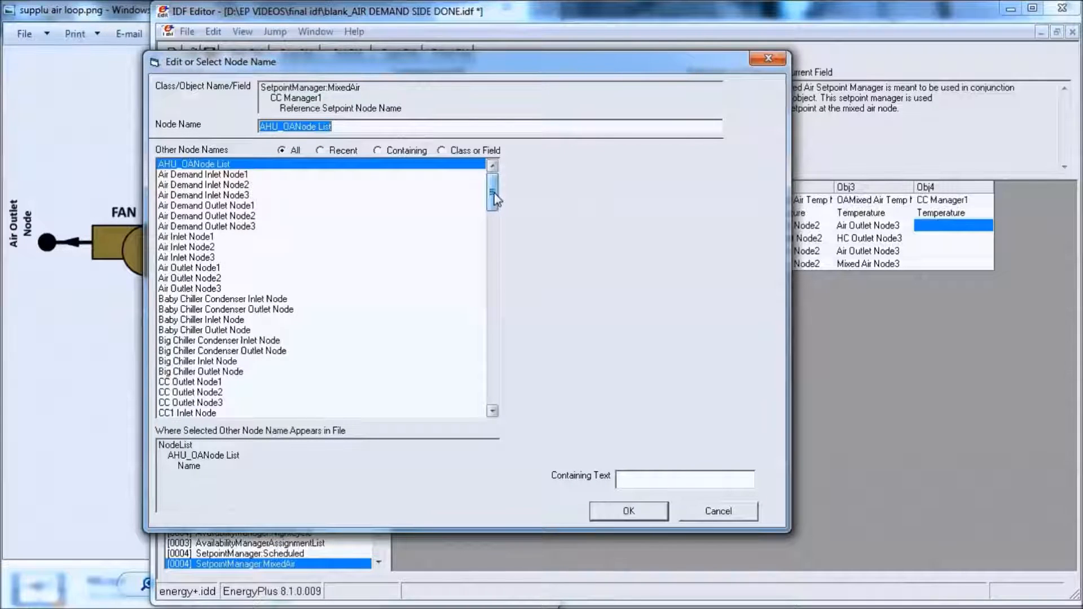
left_click(206, 270)
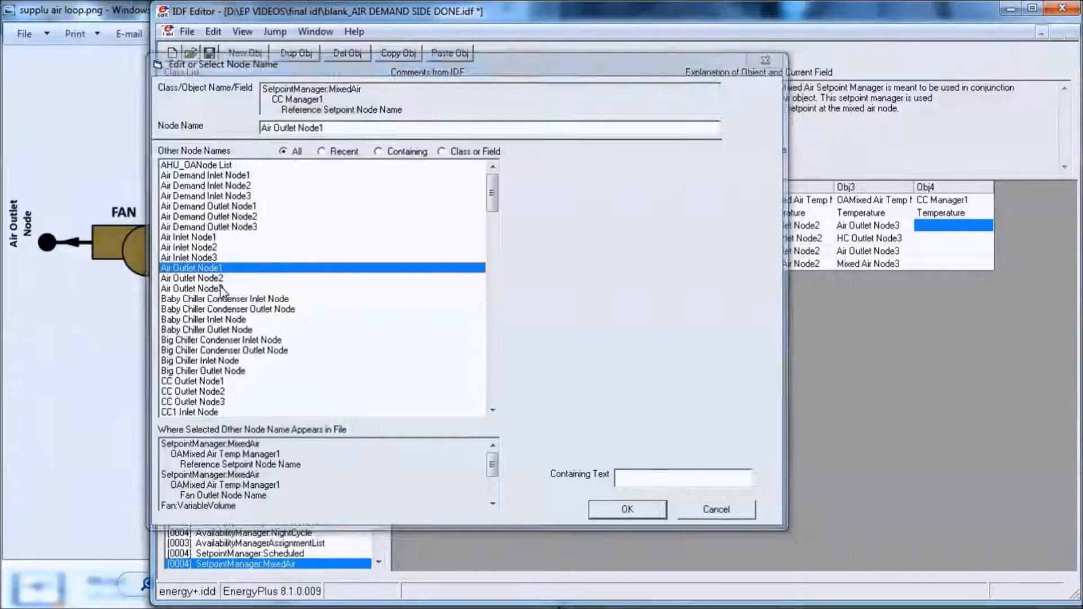
key("Return")
- Set the Fan Inlet Node Name of CC Manager1 to HC Outlet Node1
left_click(960, 238)
left_click(986, 238)
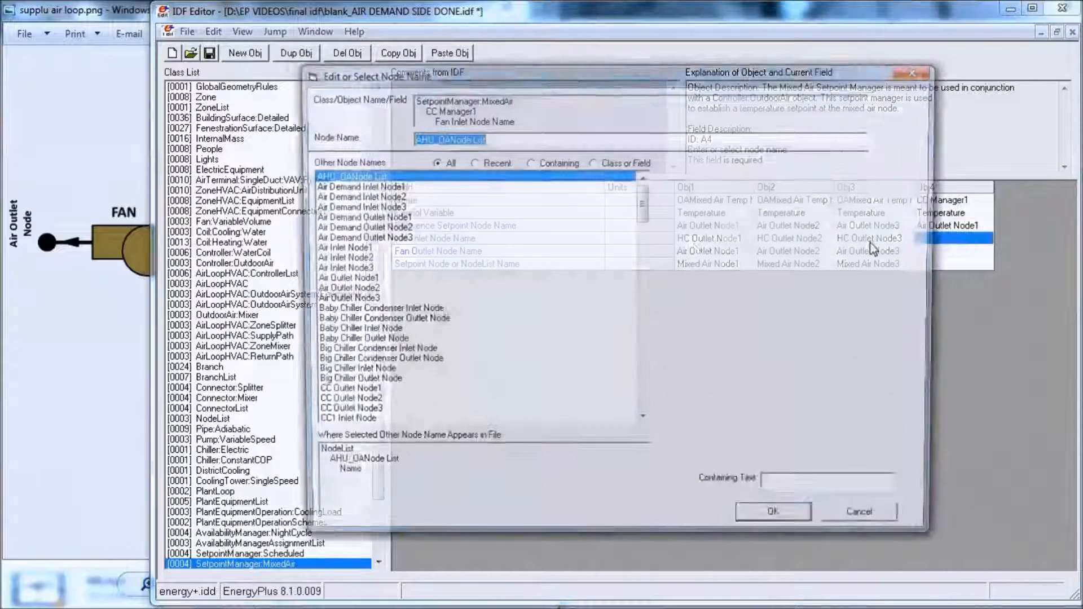
left_click_drag(693, 79, 458, 62)
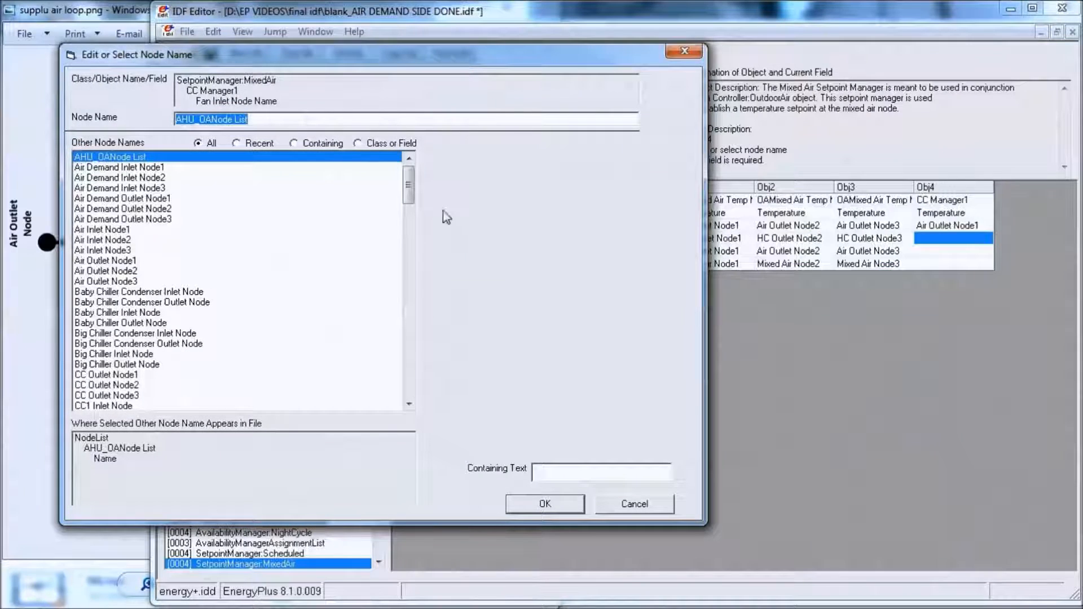
left_click_drag(409, 194, 410, 276)
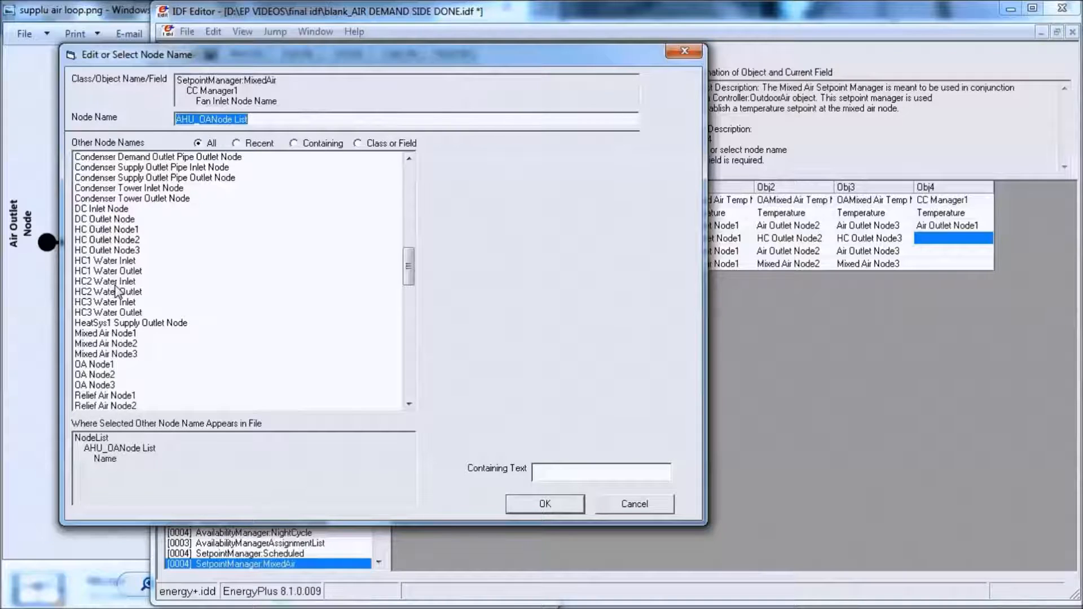
double_click(120, 231)
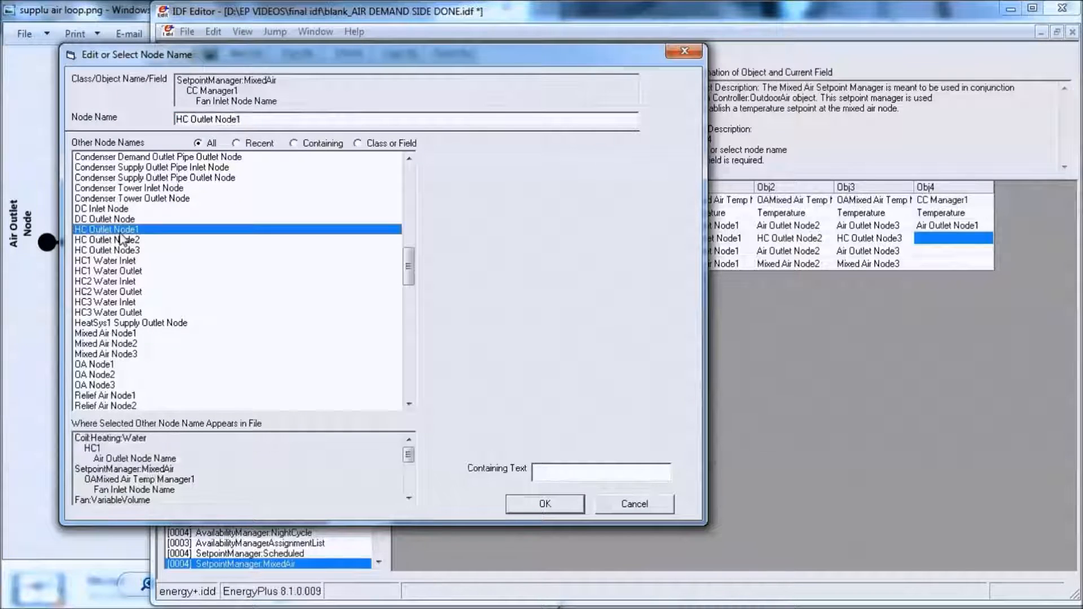
- Set the Fan Outlet Node Name of CC Manager1 to Air Outlet Node3
double_click(951, 252)
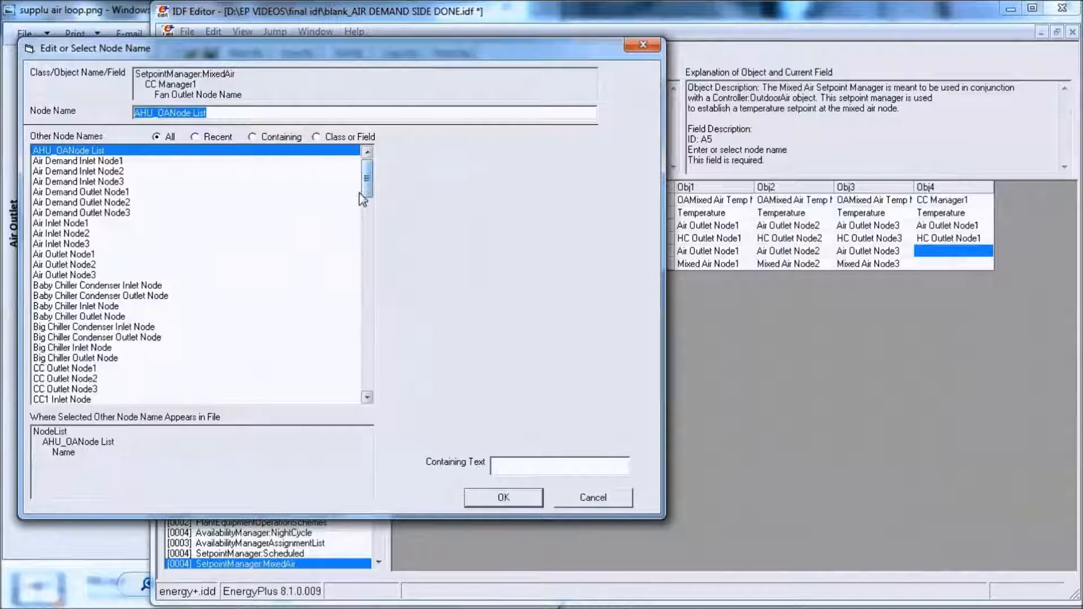
left_click(103, 275)
double_click(103, 274)
- Set the Setpoint Node or NodeList Name of CC Manager1 to CC Outlet Node1 and copy the whole object
left_click(962, 264)
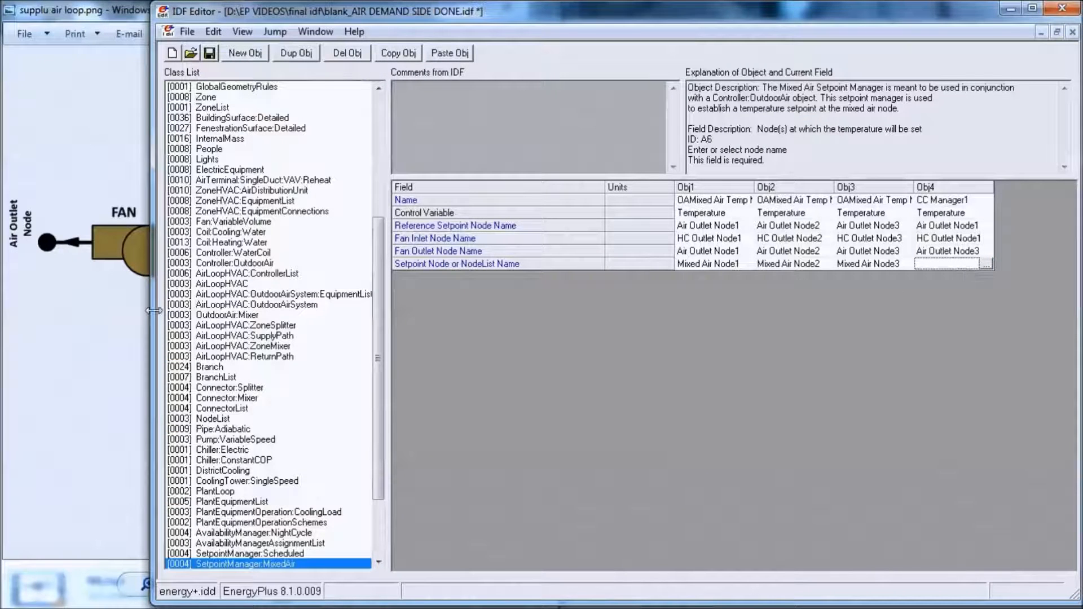
left_click(990, 266)
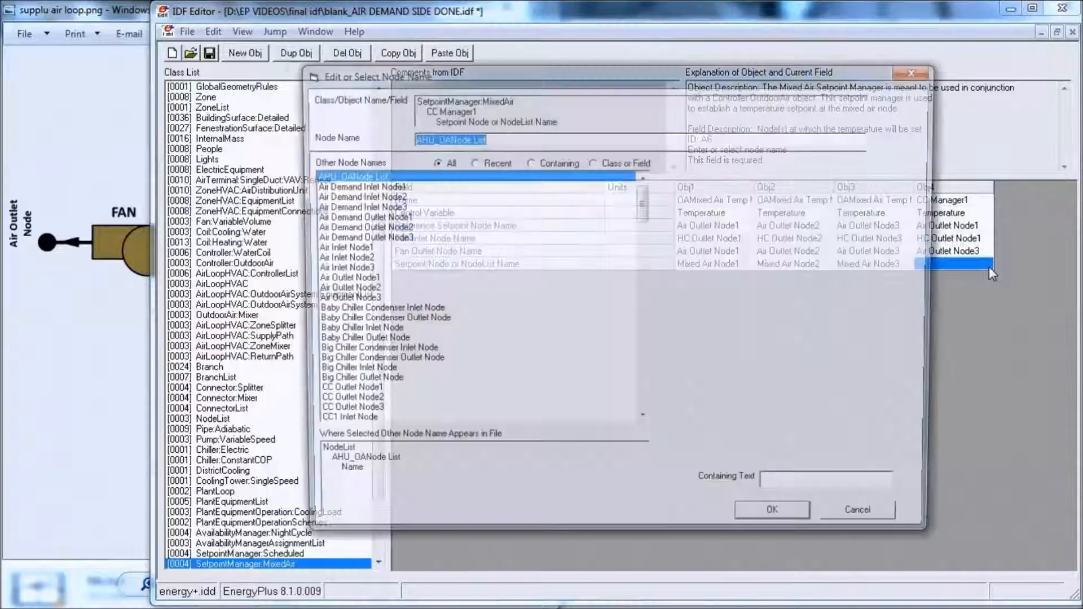
left_click_drag(651, 85, 474, 77)
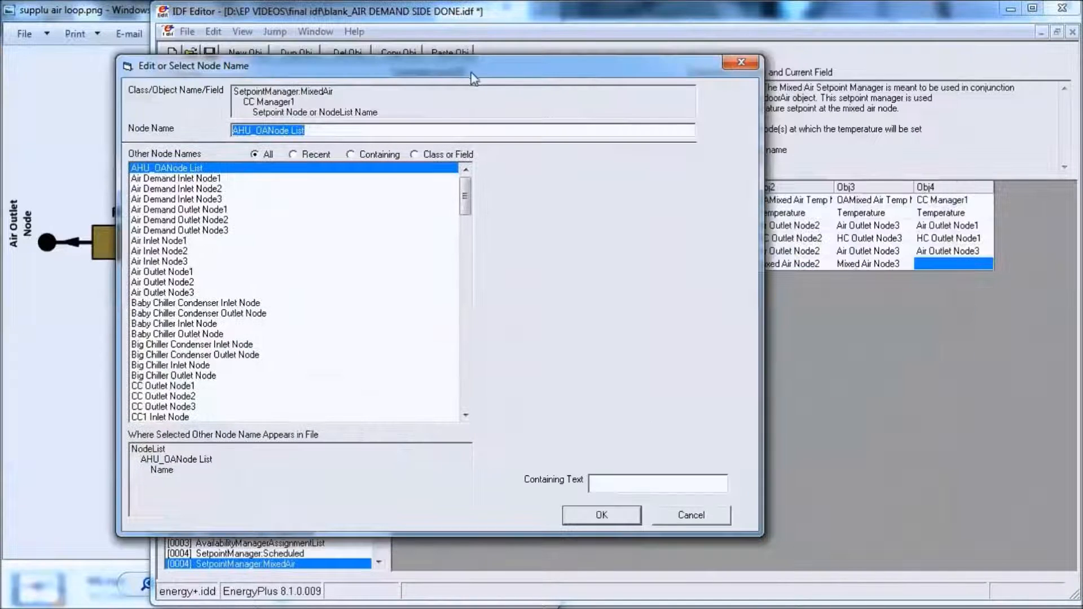
left_click_drag(468, 200, 466, 220)
double_click(186, 241)
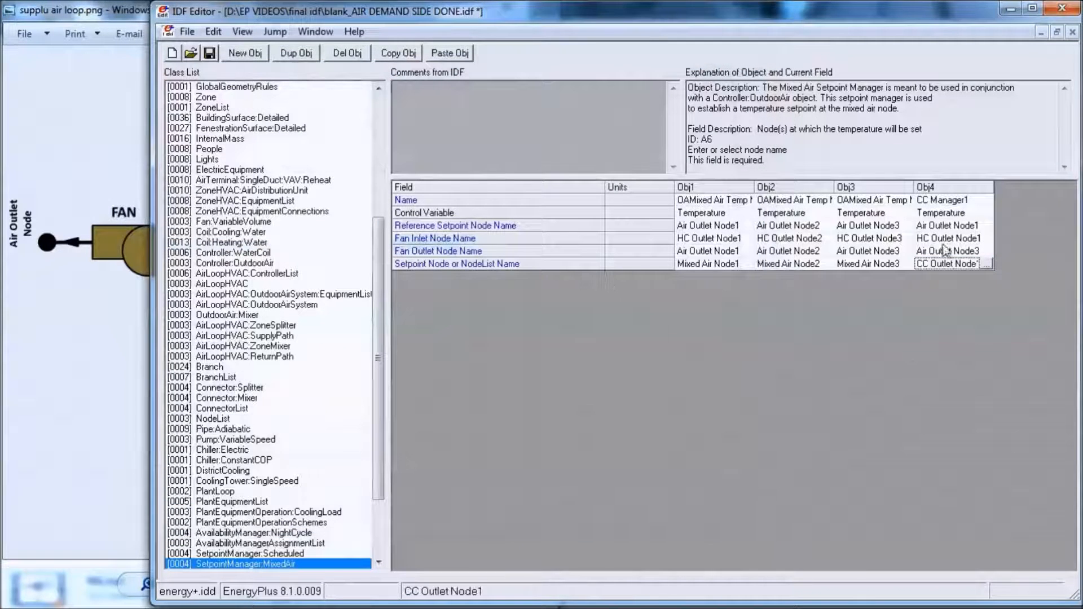
left_click(962, 187)
left_click(399, 53)
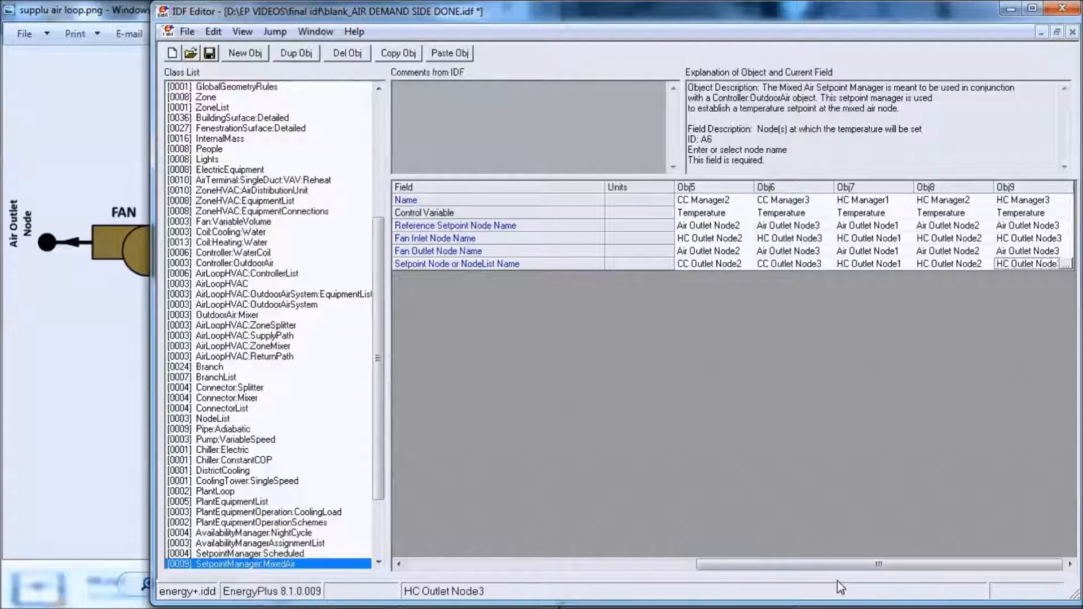
- Add a SetpointManager:OutdoorAirReset object and name it AHU1 Outlet Setpoint
left_click_drag(811, 564, 512, 564)
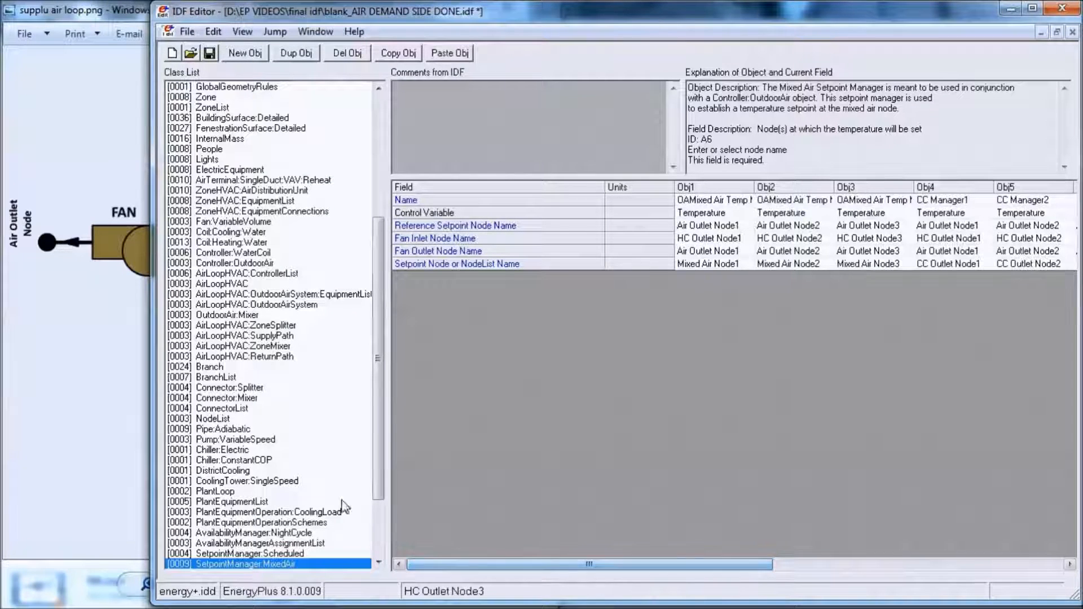
left_click_drag(375, 478, 375, 509)
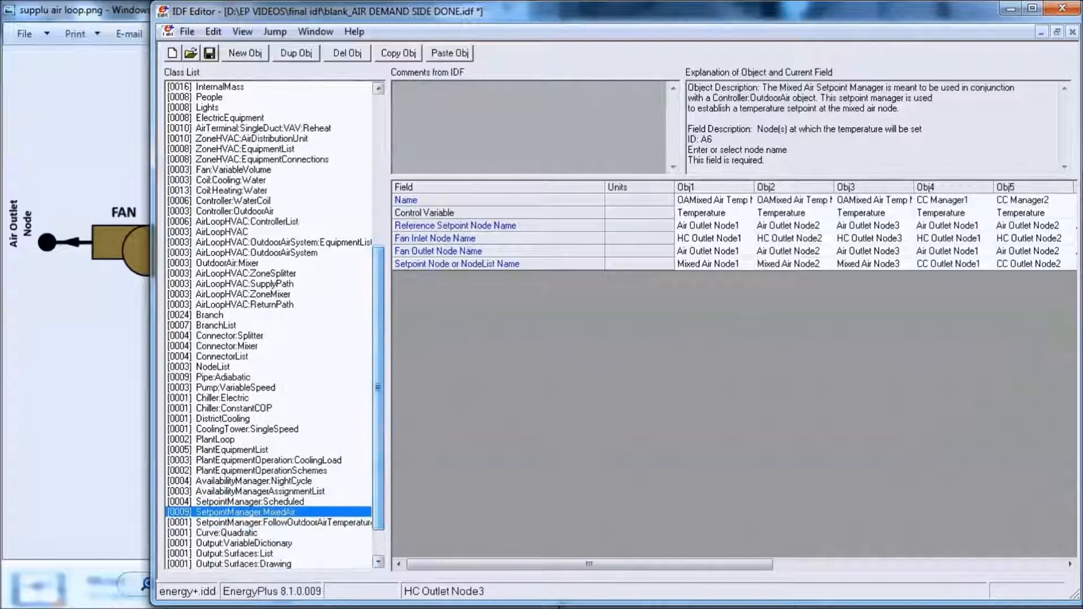
left_click(560, 607)
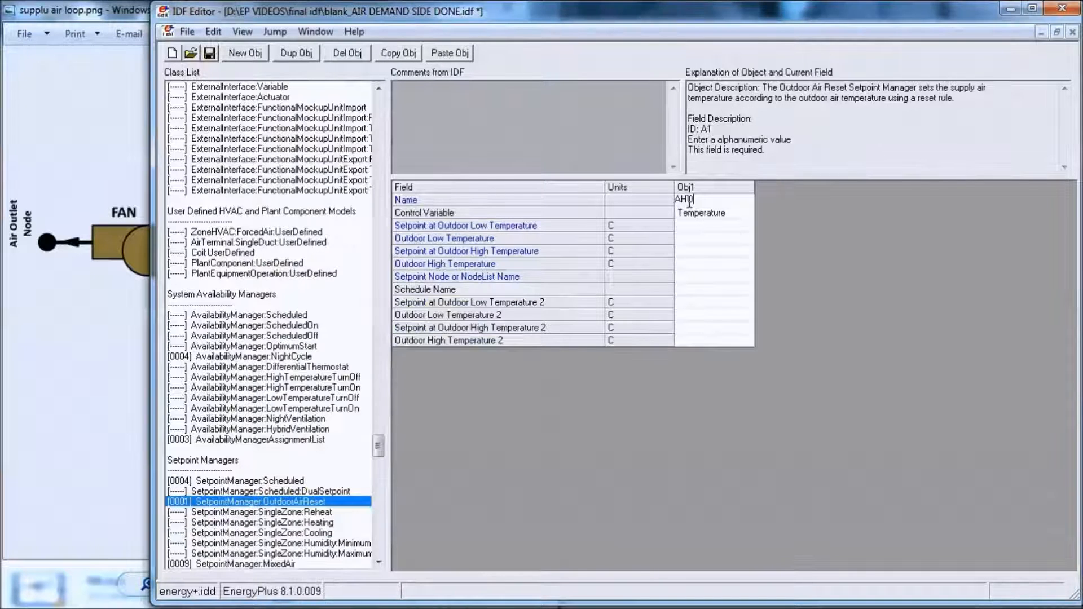
type("1 Outlet Setpoint")
- Set the AHU1 manager's Setpoint at Outdoor Low Temperature to 16.5 and its Outdoor Low Temperature to 15.5
left_click(708, 226)
type("16.5")
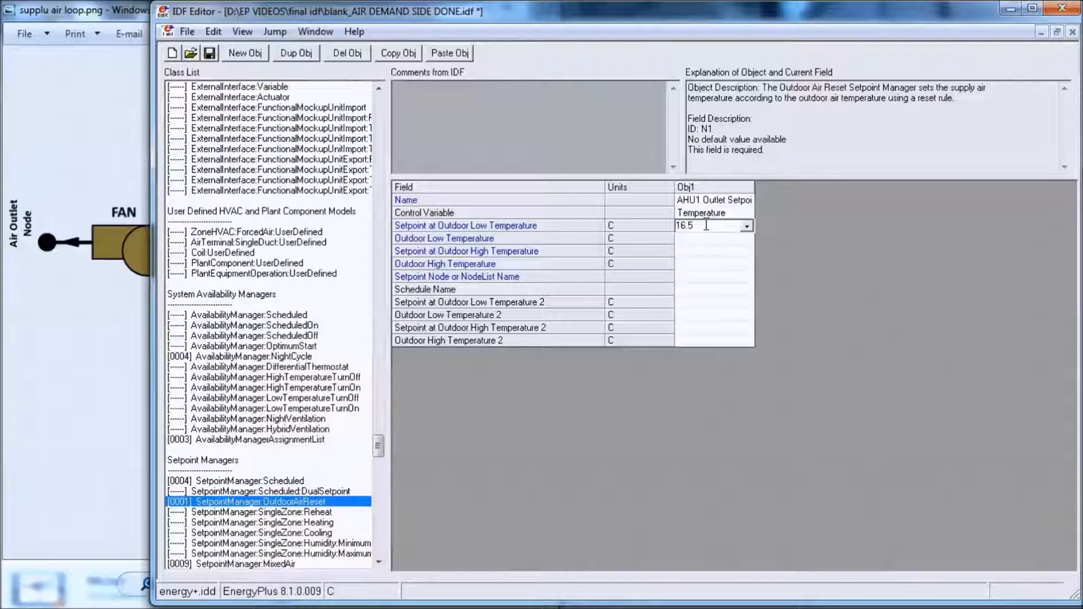
key("Return")
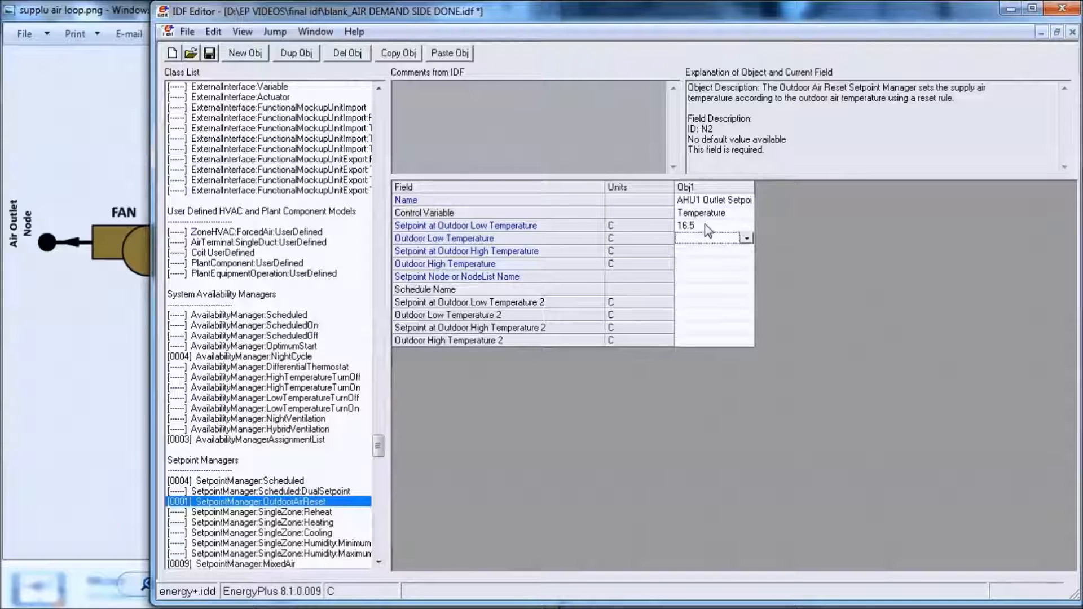
type("15.5")
key("Return")
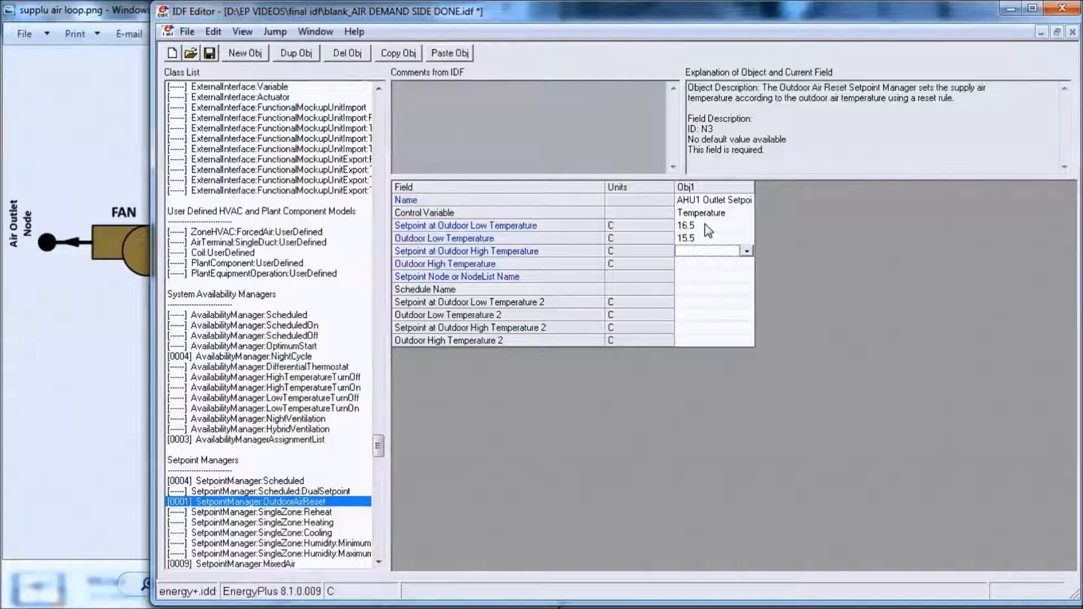
- Set the AHU1 manager's Setpoint at Outdoor High Temperature to 13.8 and its Outdoor High Temperature to 21
type("13.8")
key("Return")
type("21")
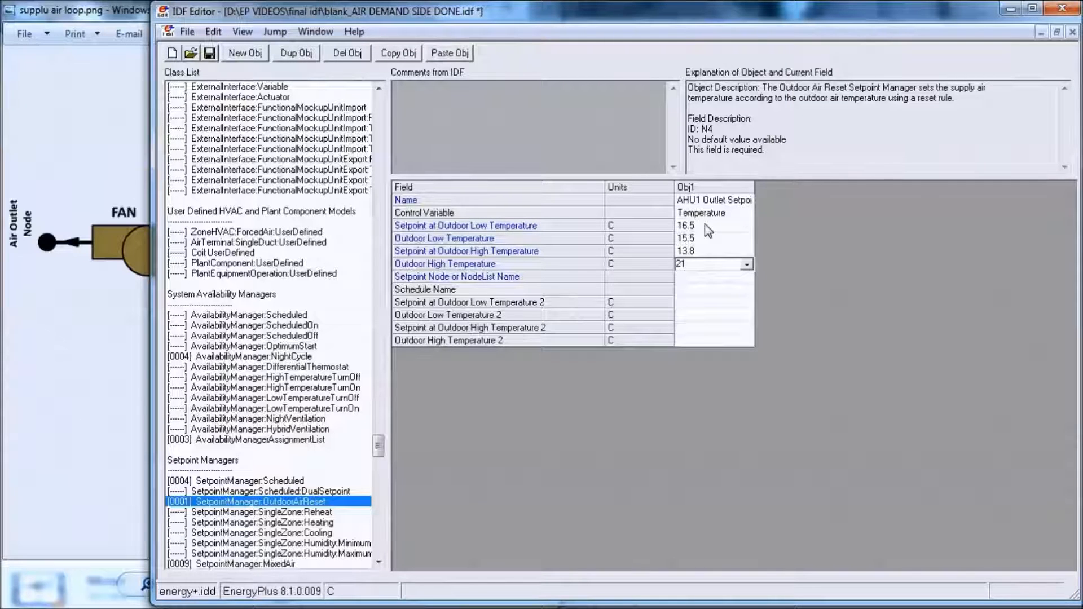
key("Return")
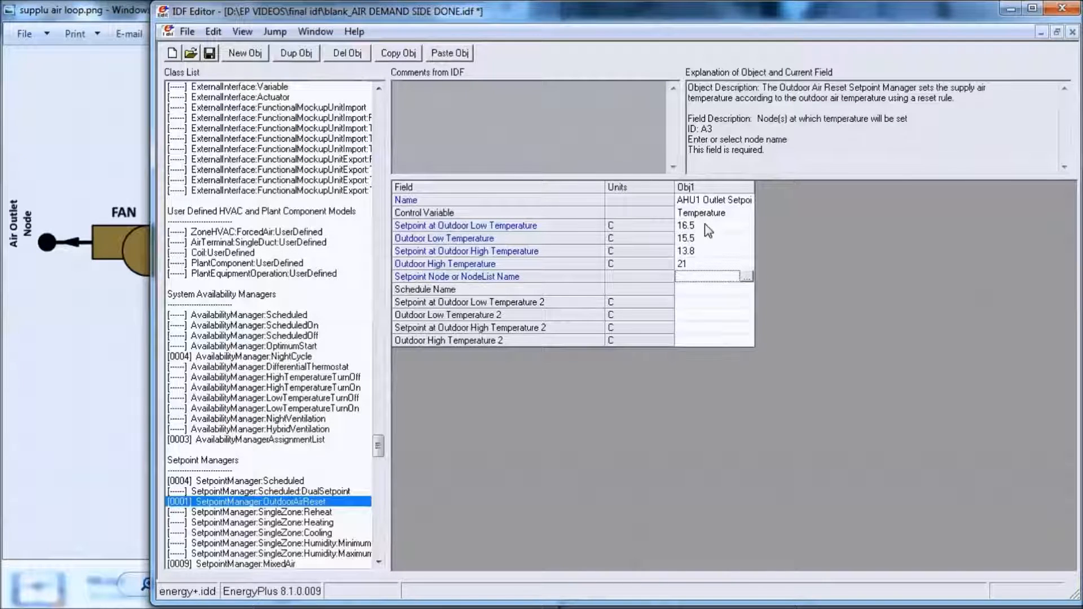
- Assign Air Outlet Node1 as the setpoint node of the AHU1 Outlet Setpoint manager
left_click(746, 276)
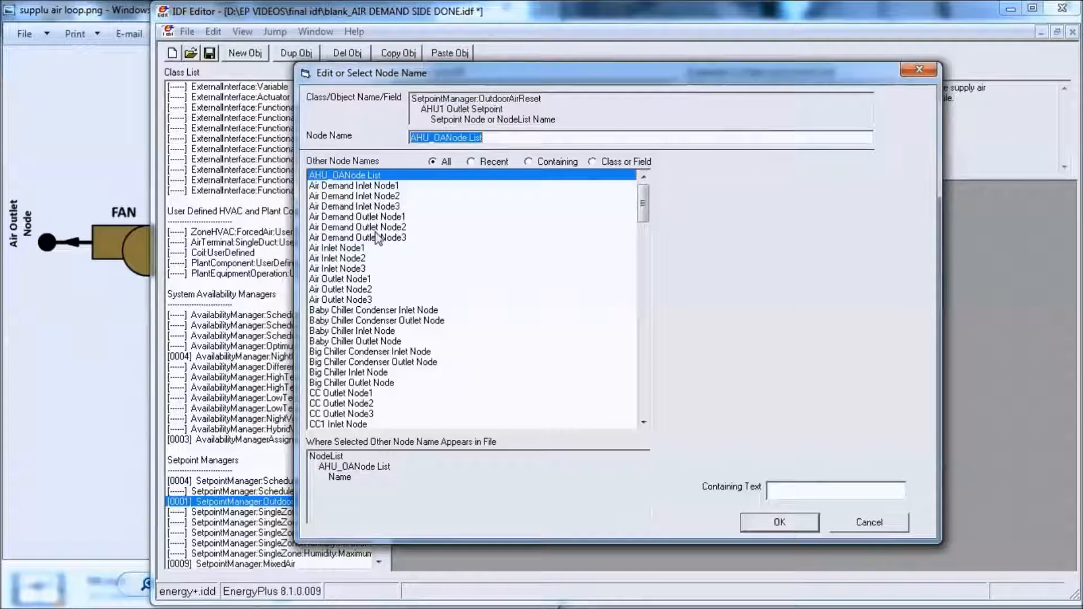
left_click(367, 279)
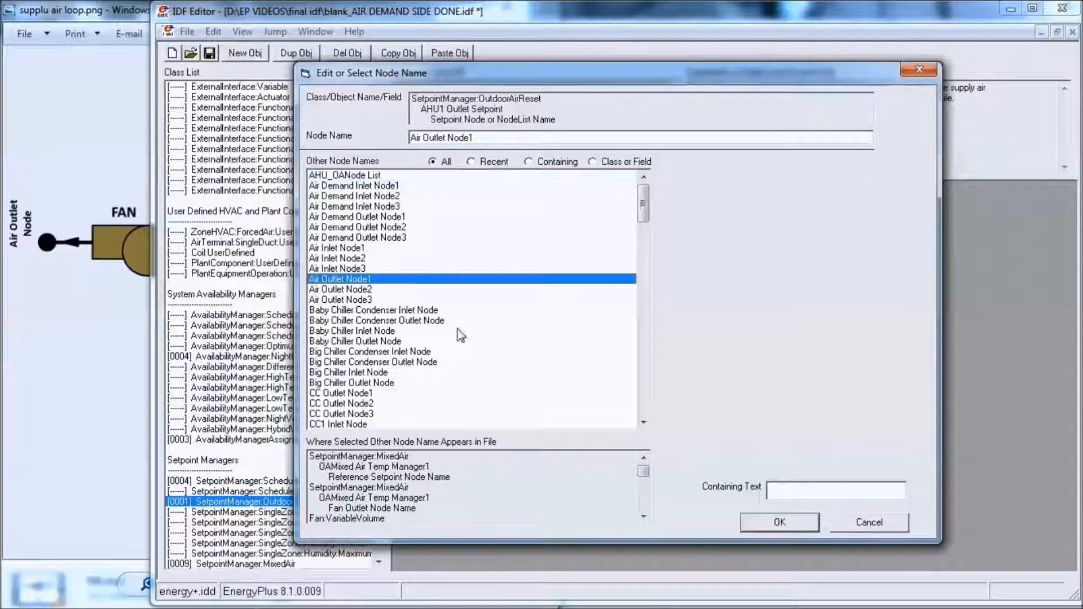
left_click(774, 531)
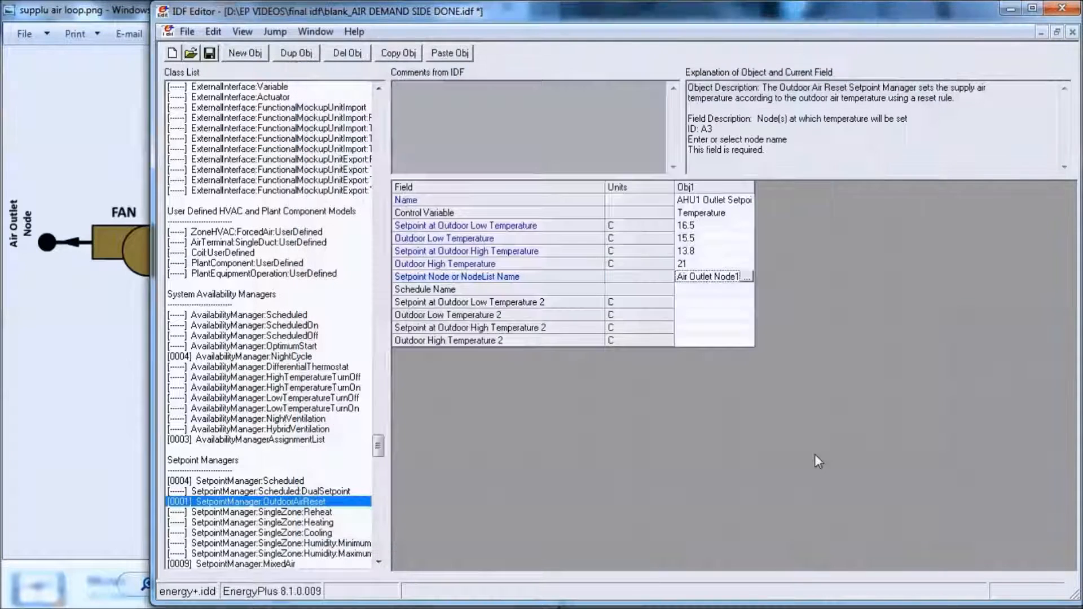
- Copy the AHU1 Outlet Setpoint object and paste two copies of it
left_click(719, 191)
left_click(398, 53)
left_click(450, 53)
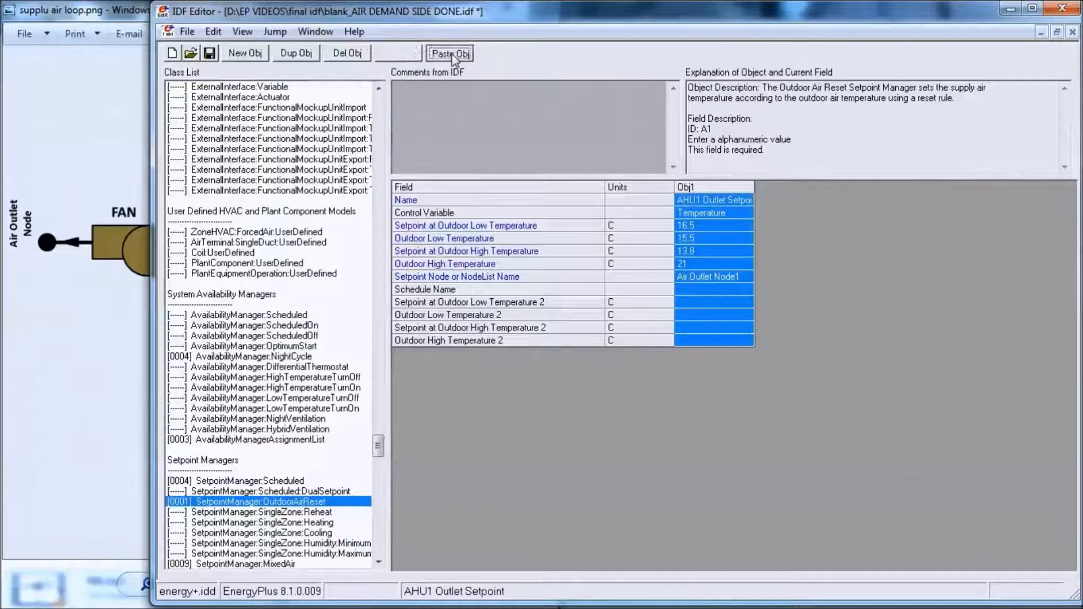
left_click(450, 53)
- Rename the two copies for AHU2 and AHU3 with setpoint nodes Air Outlet Node2 and Air Outlet Node3, and save the file
left_click(781, 201)
left_click(784, 202)
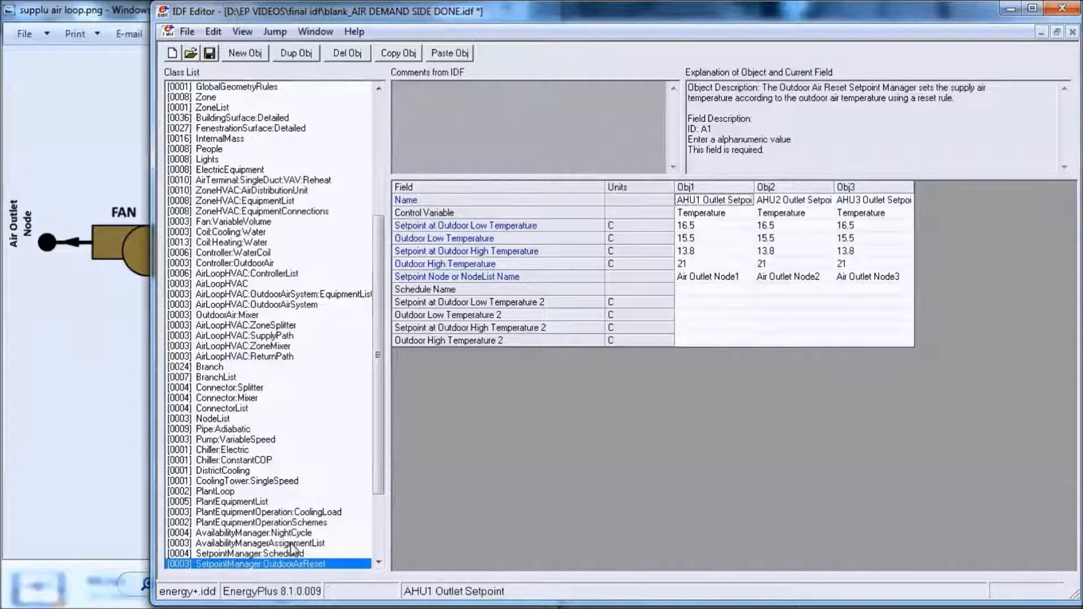
key("ctrl+s")
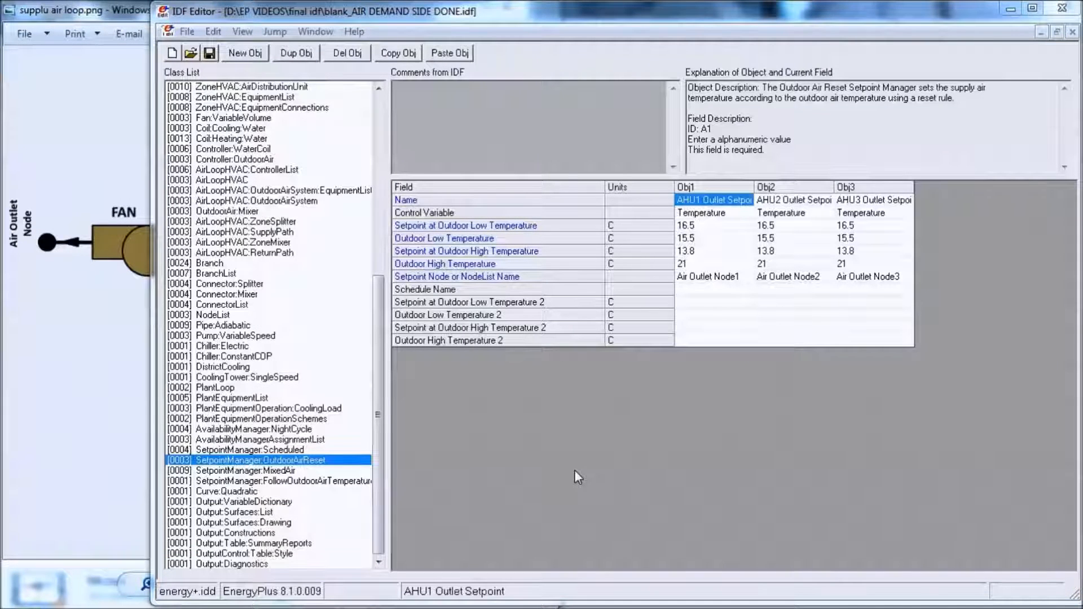